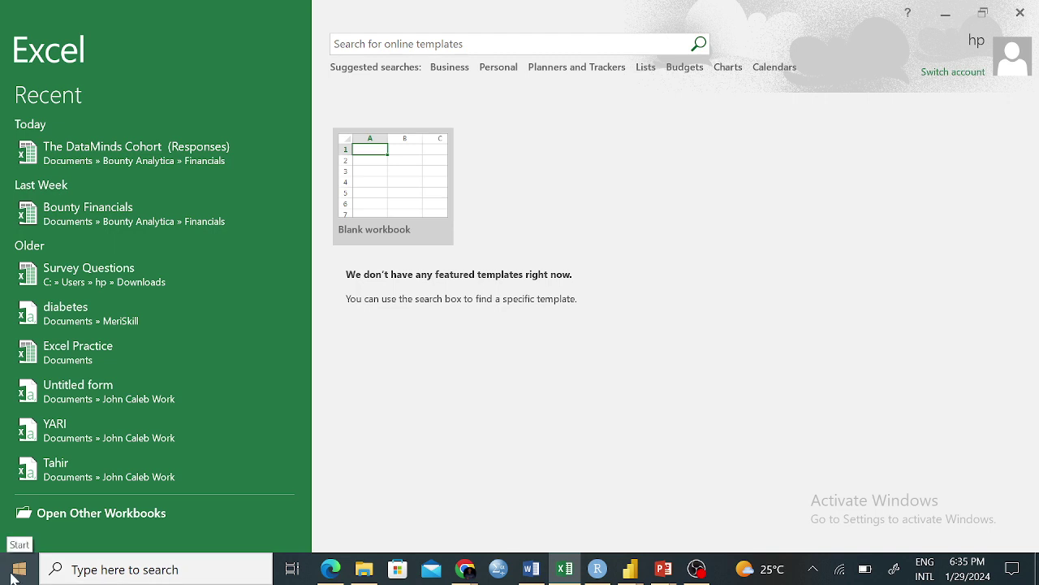
Dismiss the Office activation dialog and launch Excel 2016 from the installed applications.
left_click(11, 575)
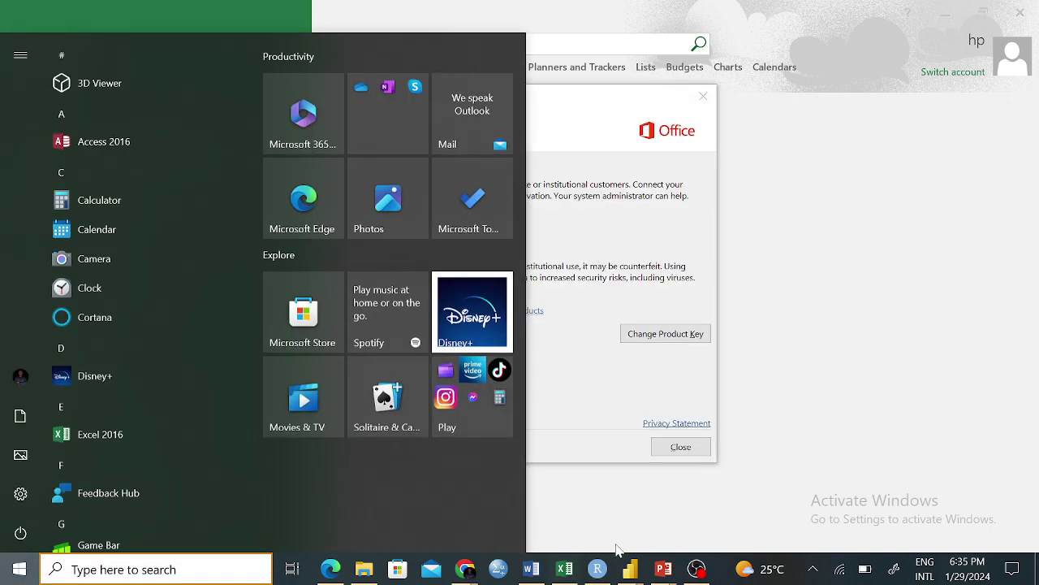
left_click(682, 448)
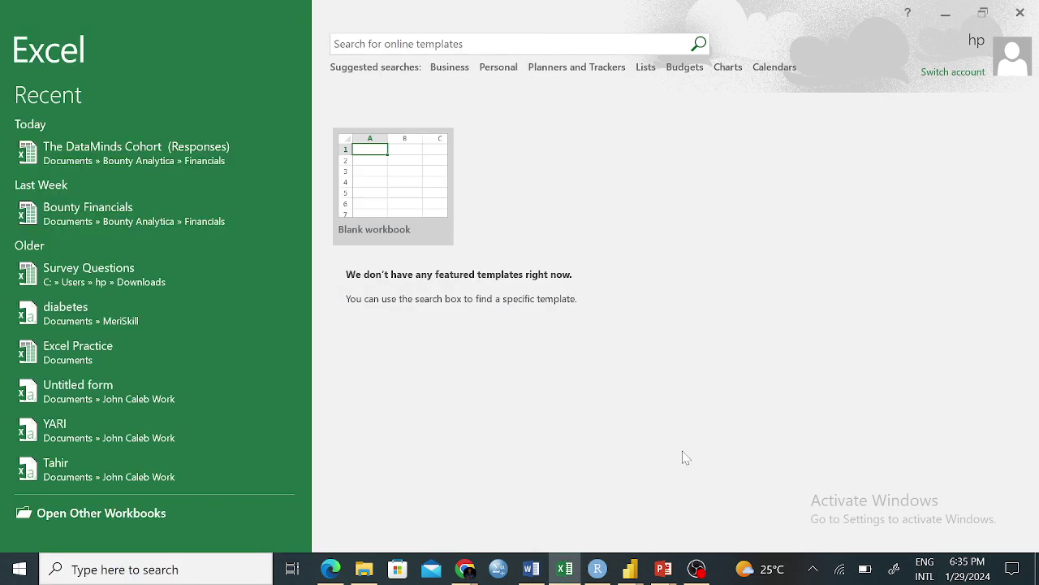
left_click(9, 573)
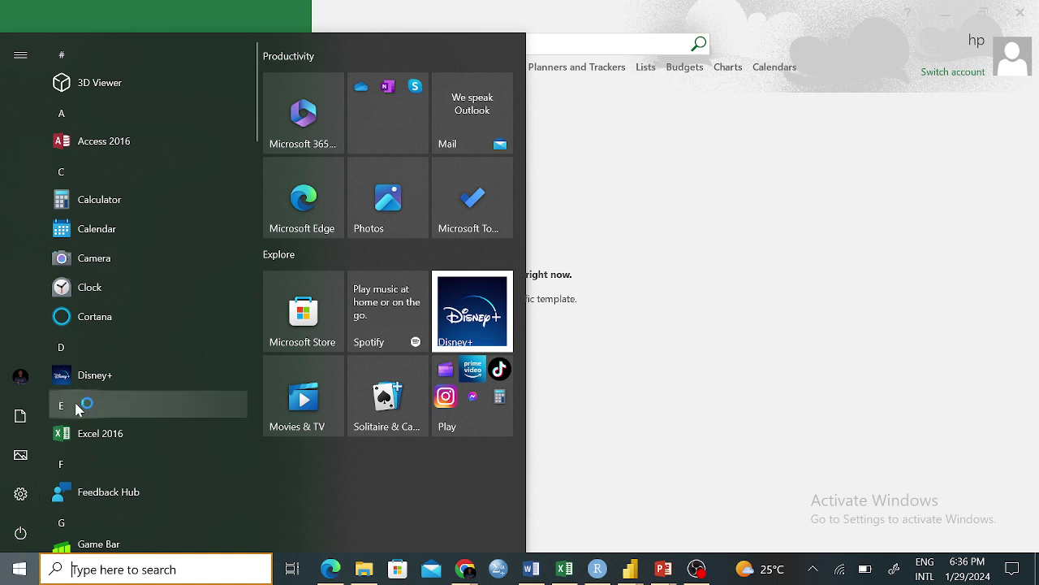
scroll(138, 191, "down", 3)
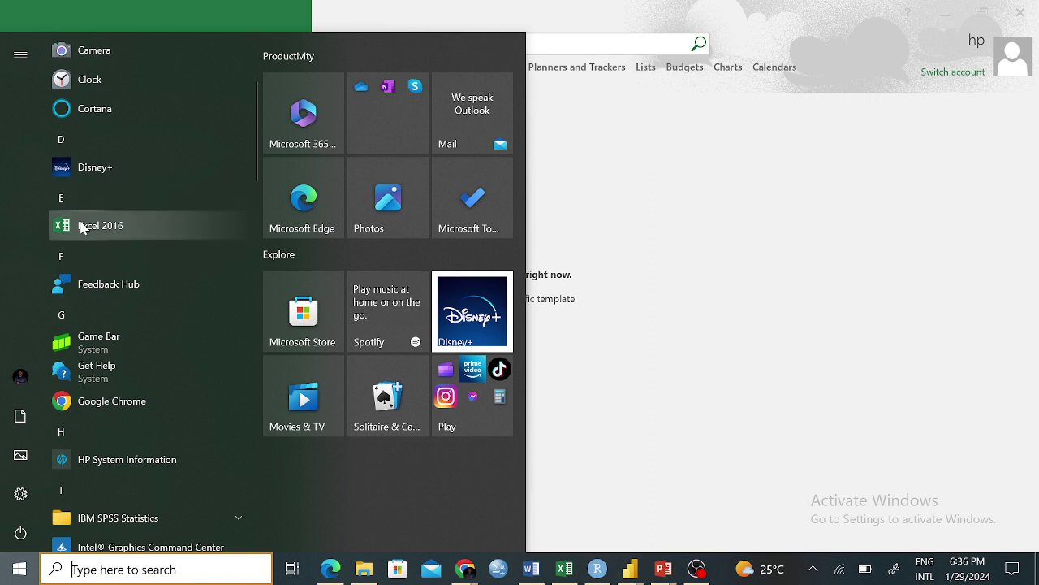
left_click(116, 233)
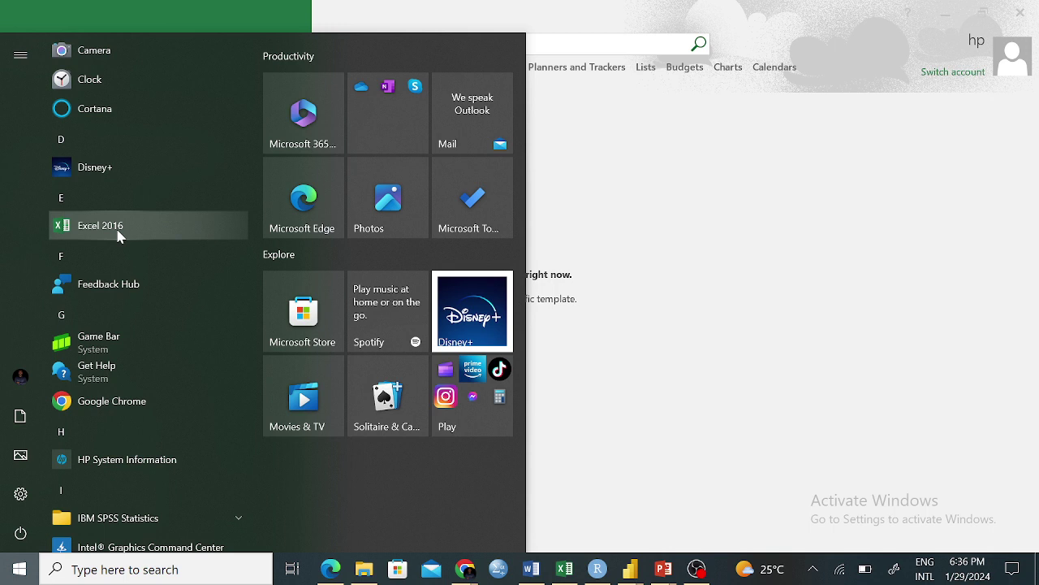
left_click(118, 231)
left_click(118, 235)
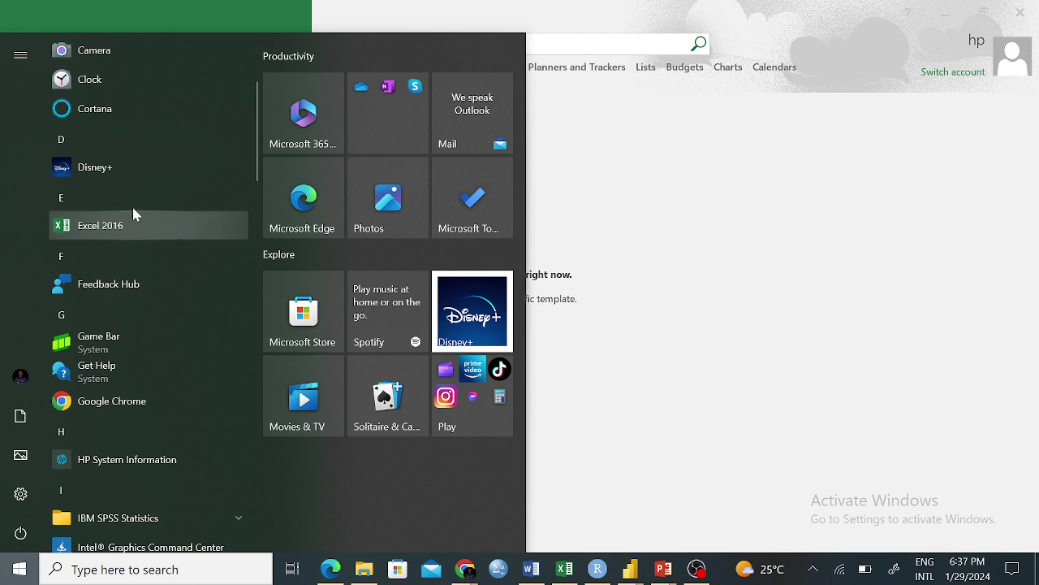
left_click(144, 227)
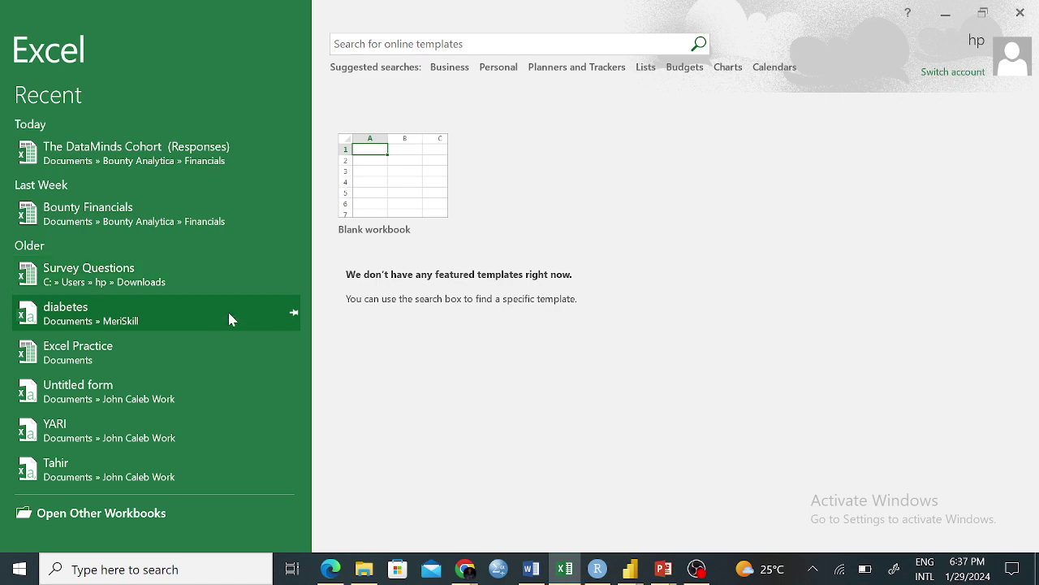
Create a blank workbook and zoom the sheet in to 142%.
left_click(399, 190)
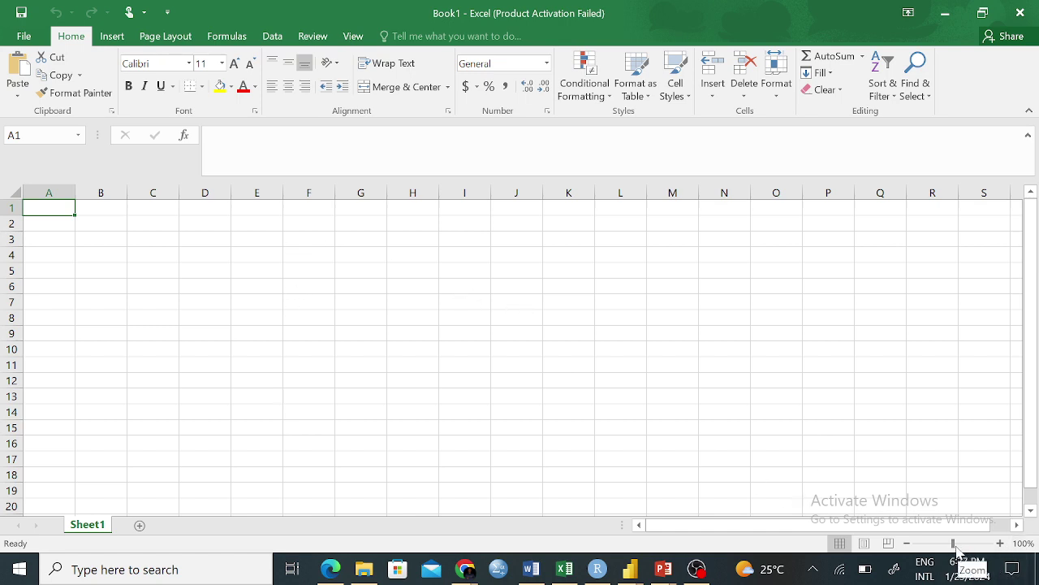
mouse_move(954, 548)
left_mouse_down()
mouse_move(974, 550)
mouse_move(959, 550)
left_mouse_up()
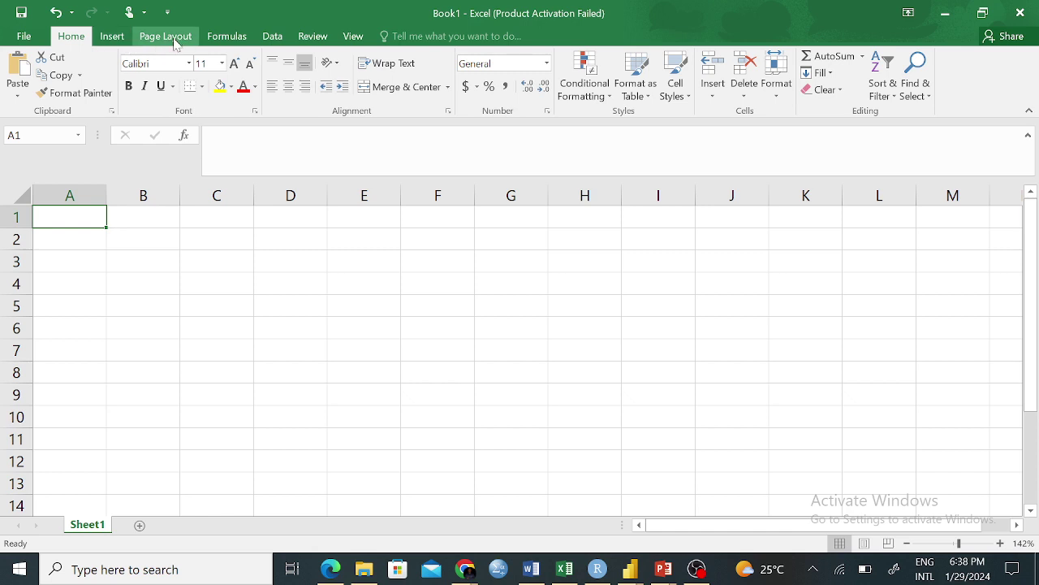
Examine the ribbon's data, insert, page layout, formula, review and view commands, including the margin presets.
left_click(272, 35)
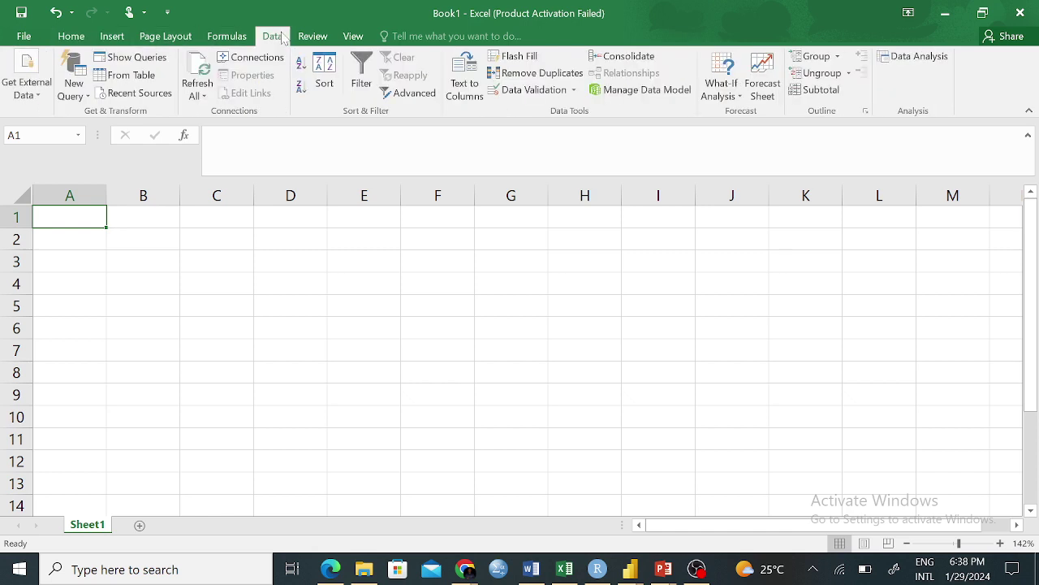
left_click(118, 38)
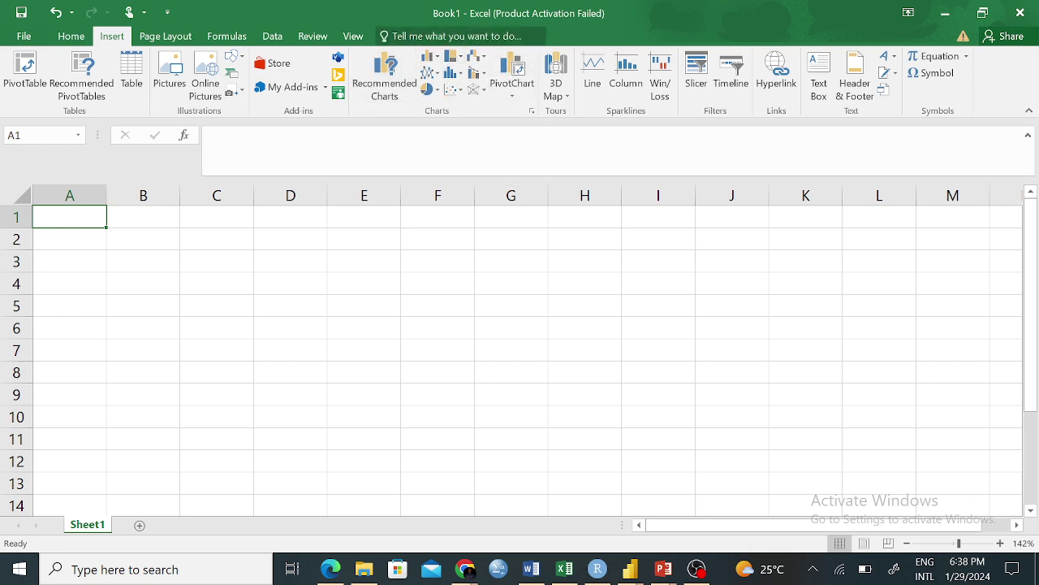
left_click(169, 37)
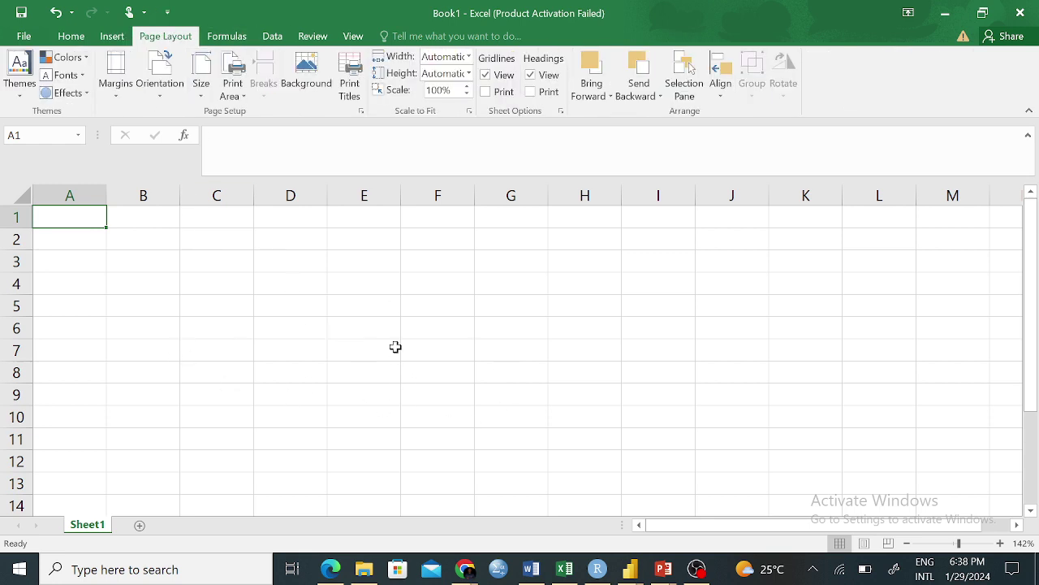
left_click(116, 89)
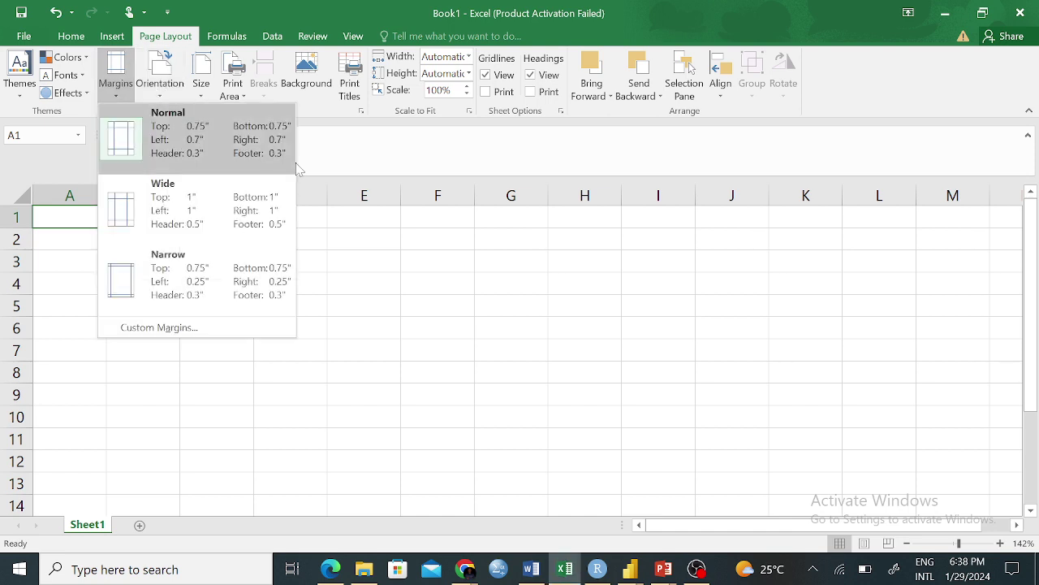
left_click(416, 284)
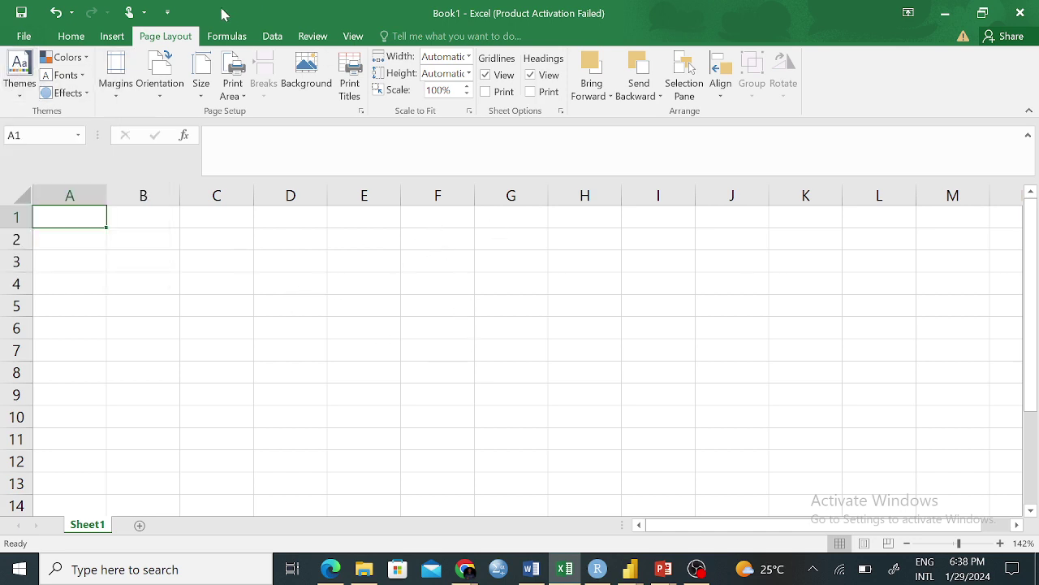
left_click(218, 34)
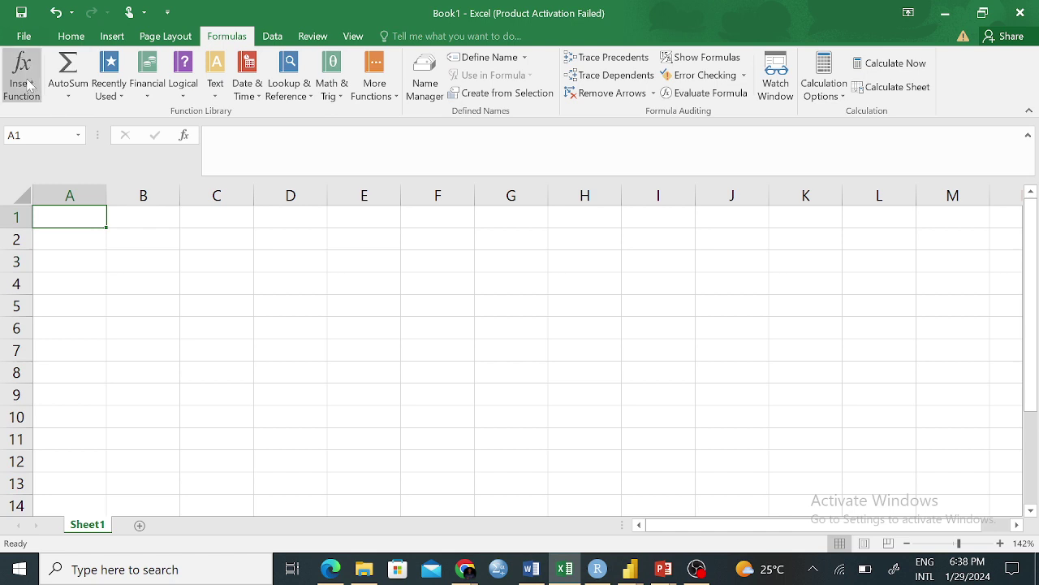
left_click(272, 38)
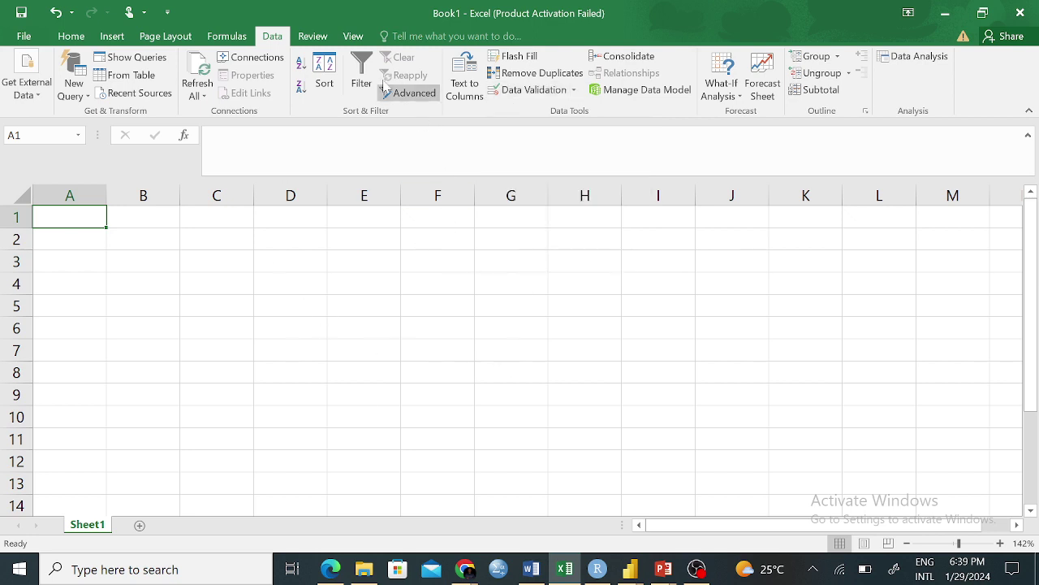
left_click(320, 41)
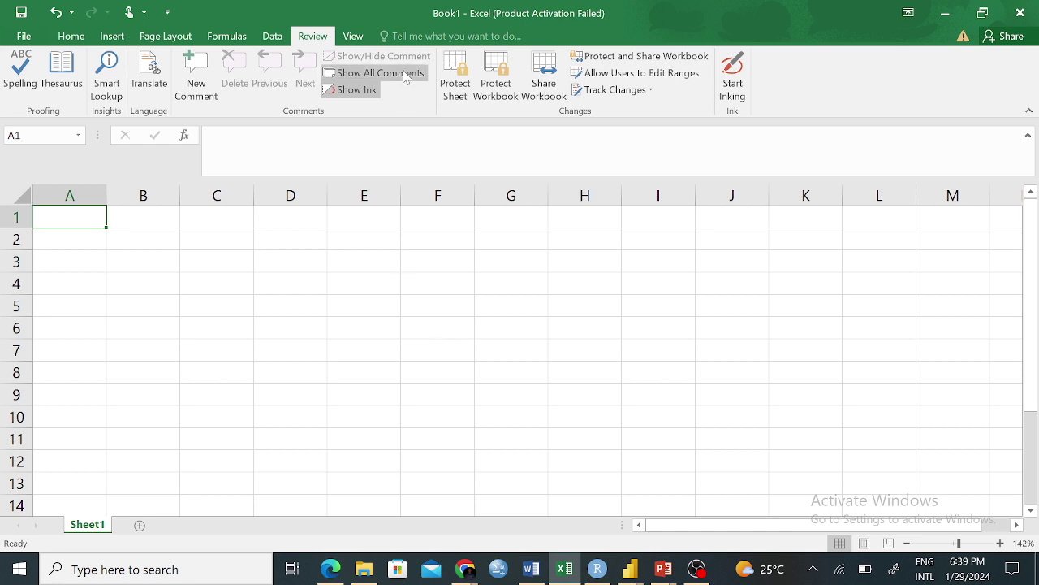
left_click(352, 41)
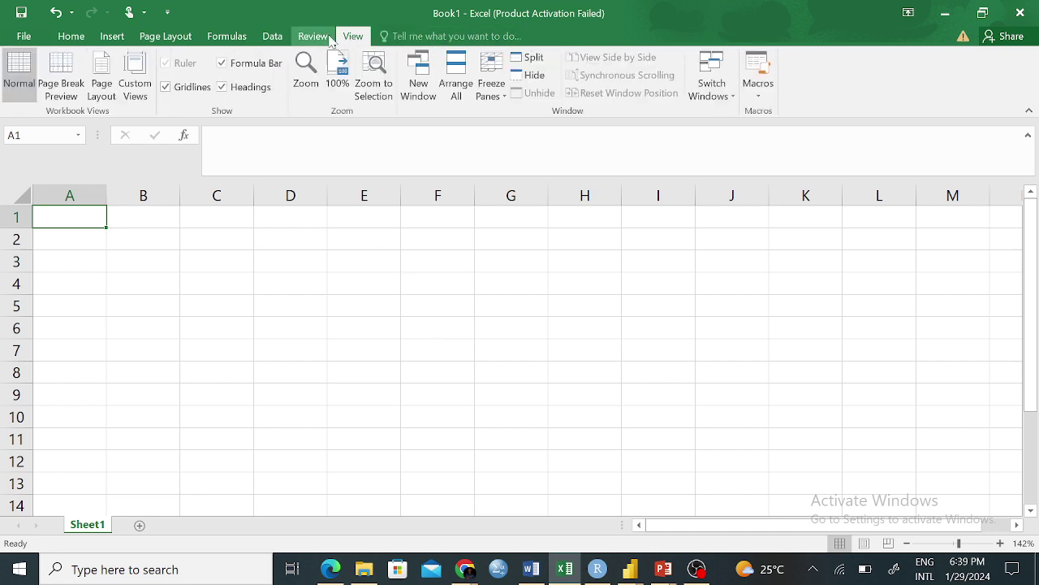
left_click(316, 37)
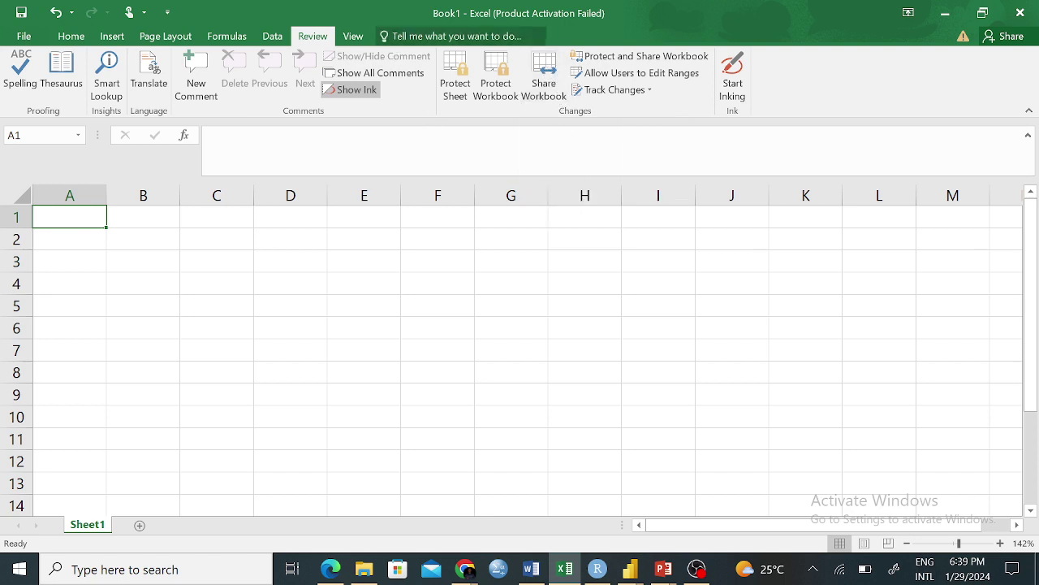
left_click(355, 37)
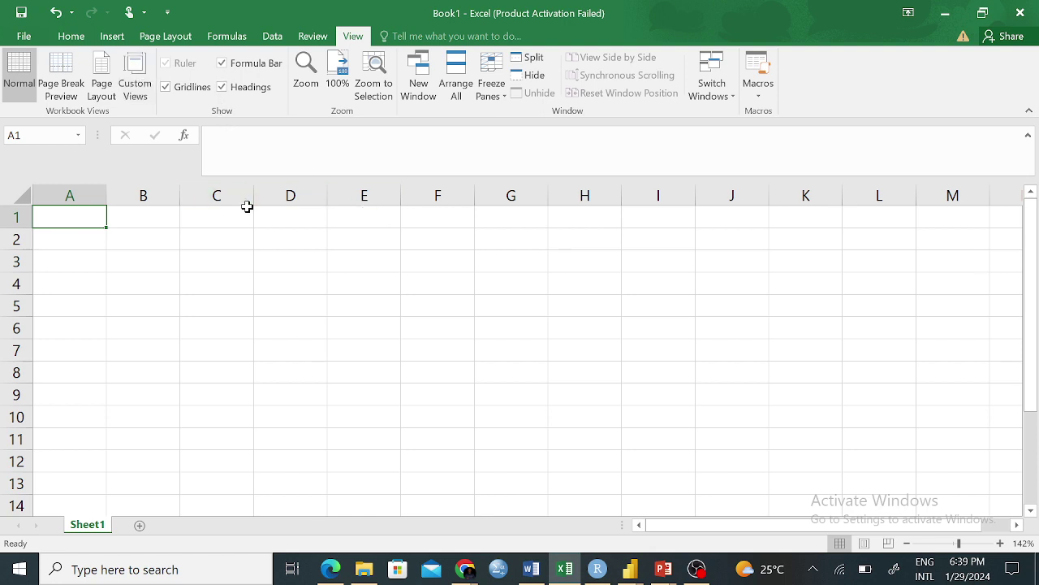
Hide the sheet's gridlines, select several cells without them, and show the gridlines again.
left_click(166, 87)
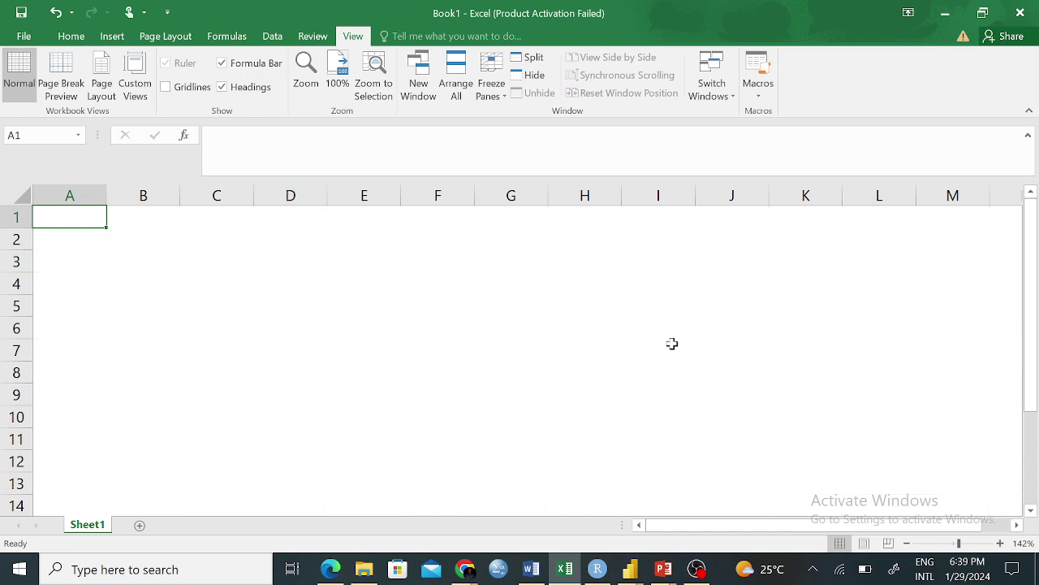
left_click(593, 358)
left_click(323, 328)
left_click(346, 234)
left_click(583, 372)
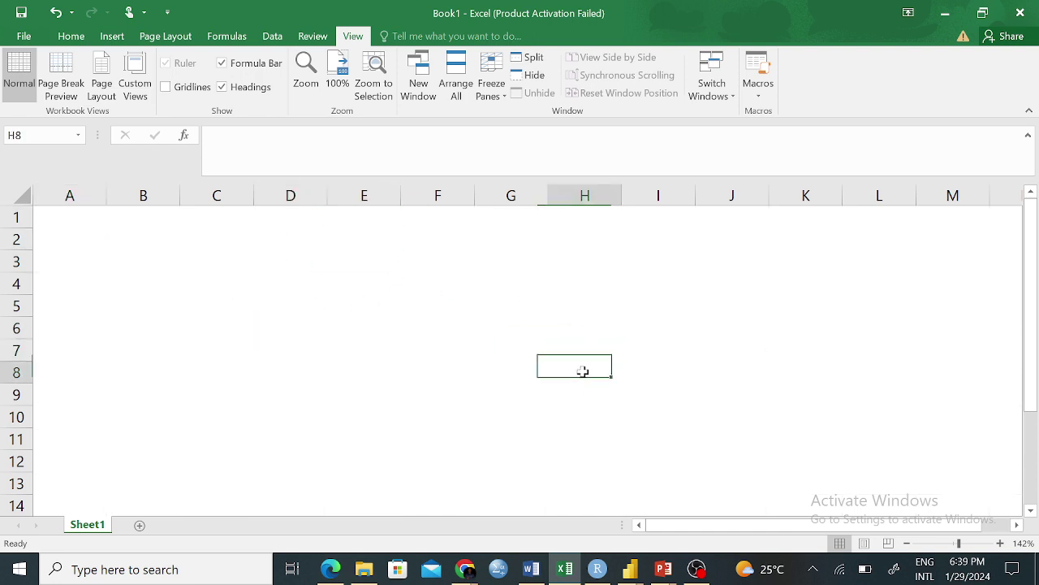
left_click(459, 372)
left_click(165, 87)
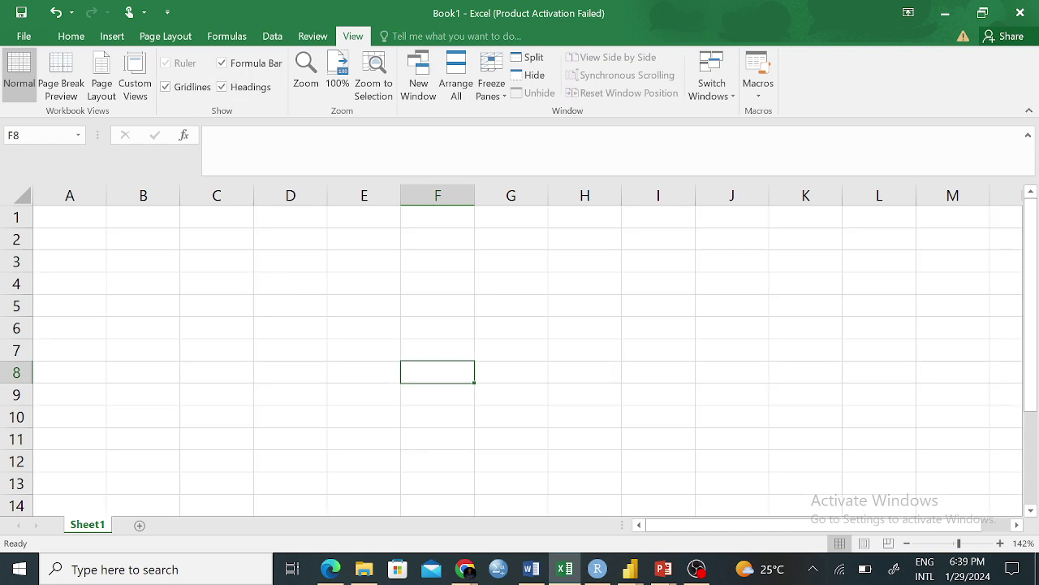
Try out the formula bar, select cell D4, and hide the formula bar before showing it again.
left_click(211, 135)
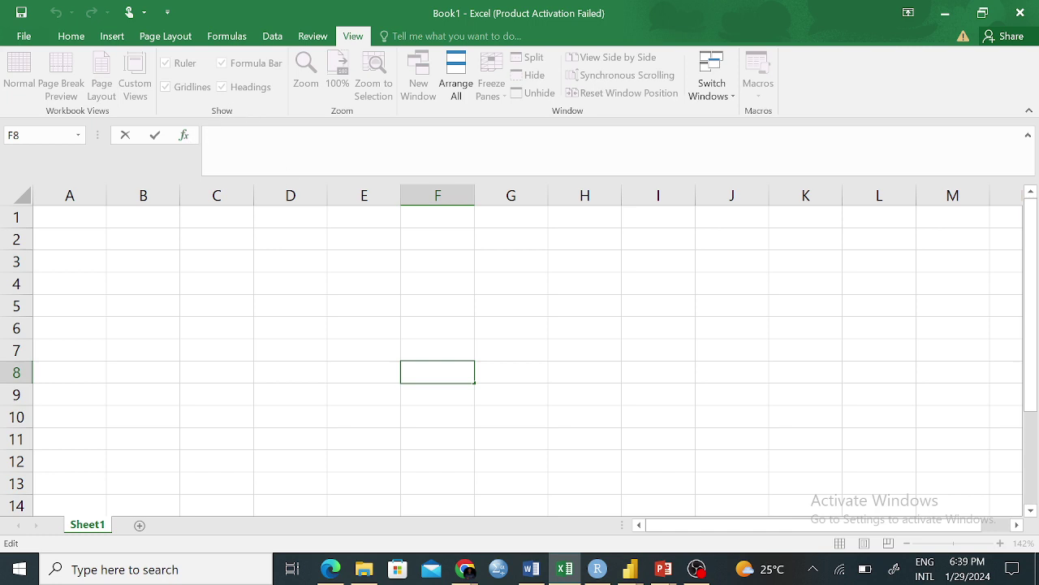
left_click(271, 285)
left_click(221, 64)
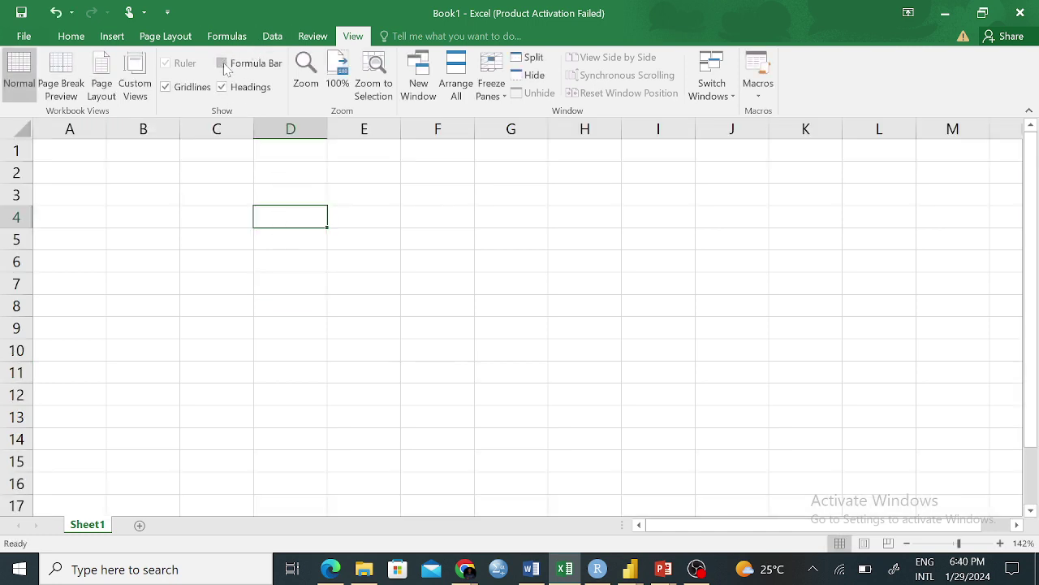
left_click(222, 64)
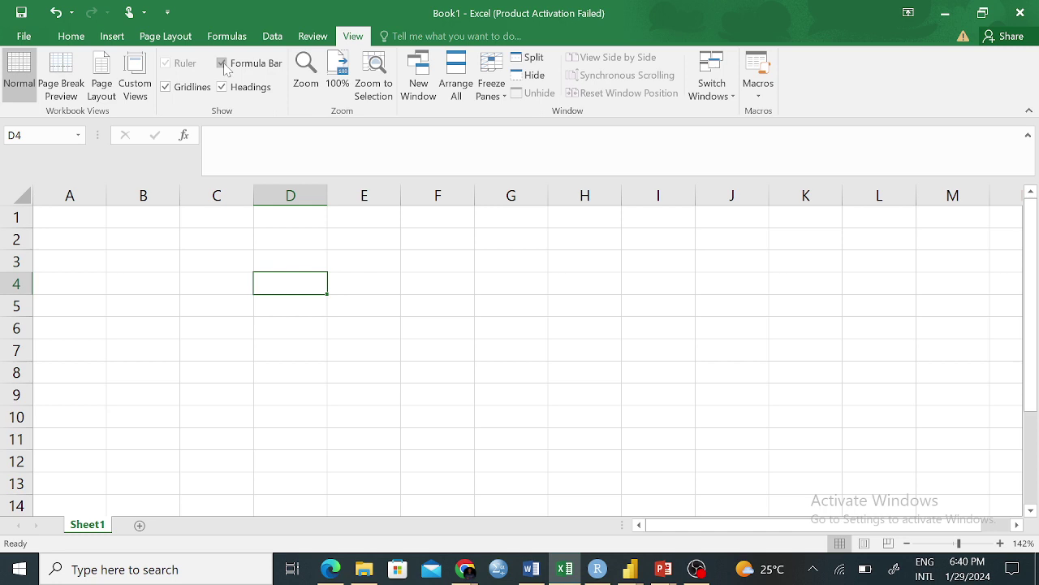
Set the sheet's magnification to 200%, and reduce it to 176%.
left_click(306, 77)
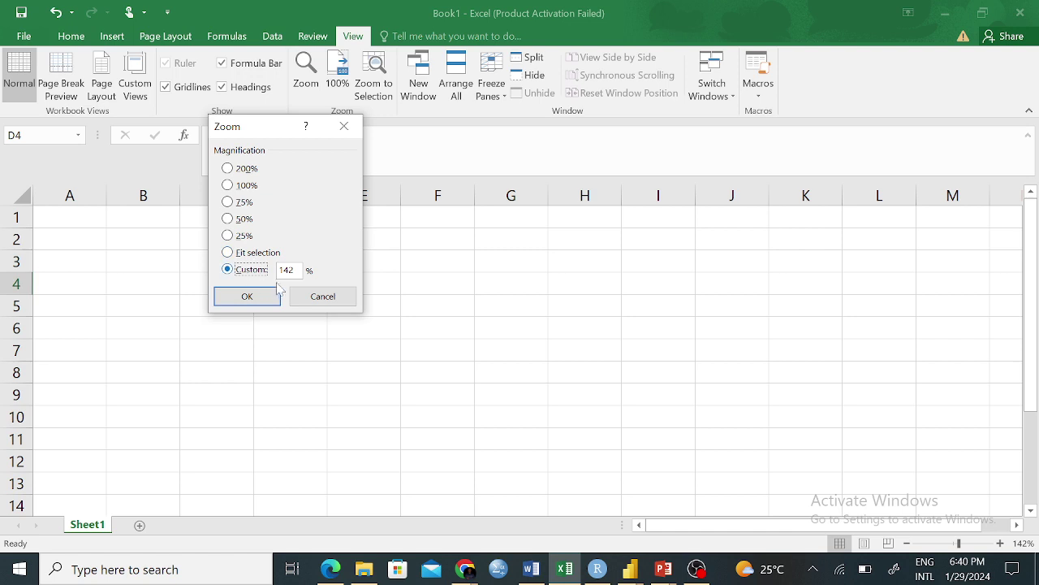
left_click(227, 168)
left_click(246, 297)
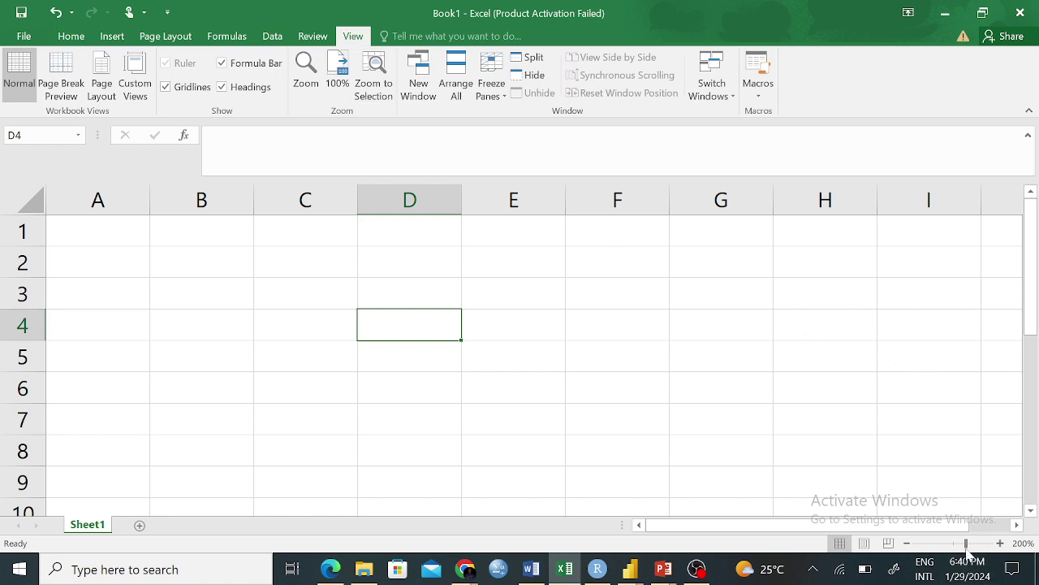
mouse_move(966, 543)
left_mouse_down()
mouse_move(951, 543)
mouse_move(996, 544)
mouse_move(964, 544)
left_mouse_up()
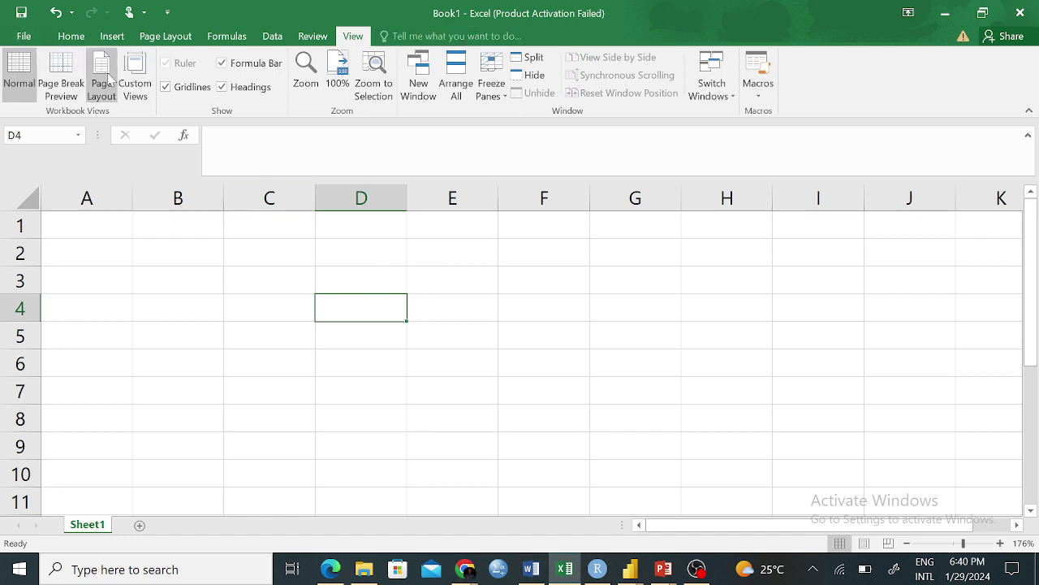
Collapse the ribbon to its headings, and bring it back pinned open with the Home commands showing.
left_click(71, 38)
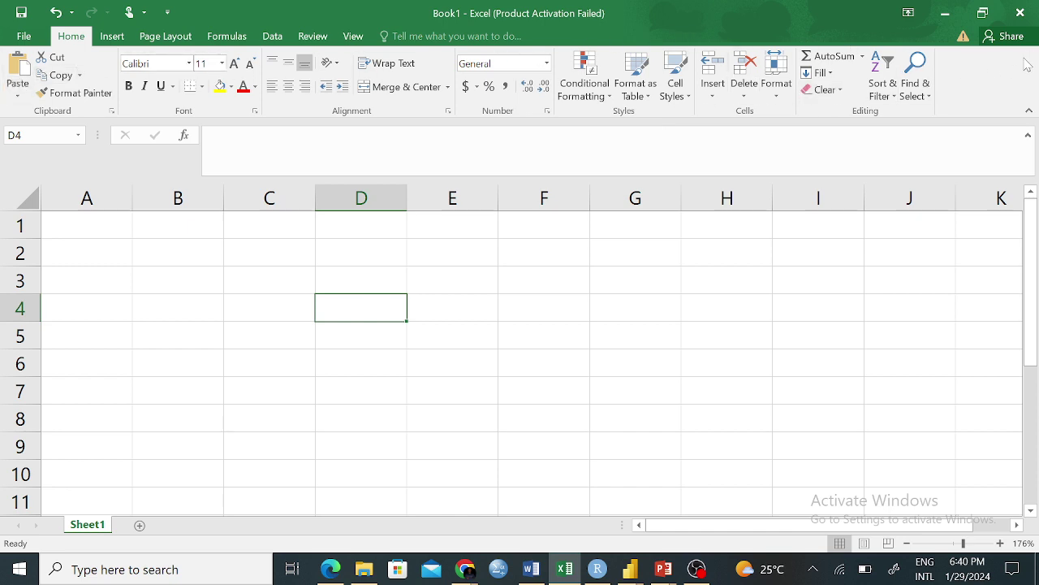
left_click(1029, 113)
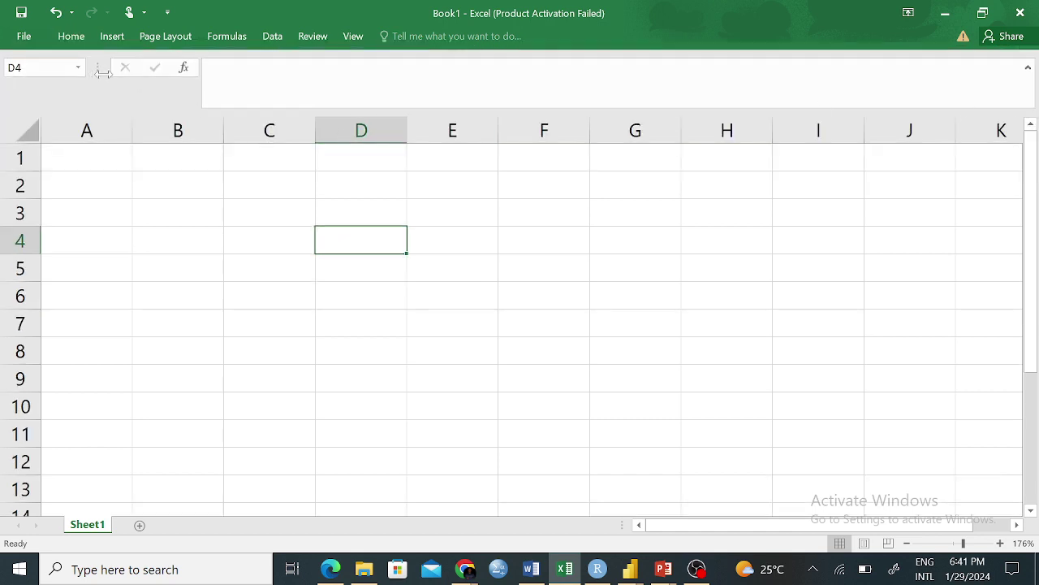
left_click(1029, 71)
left_click(1029, 72)
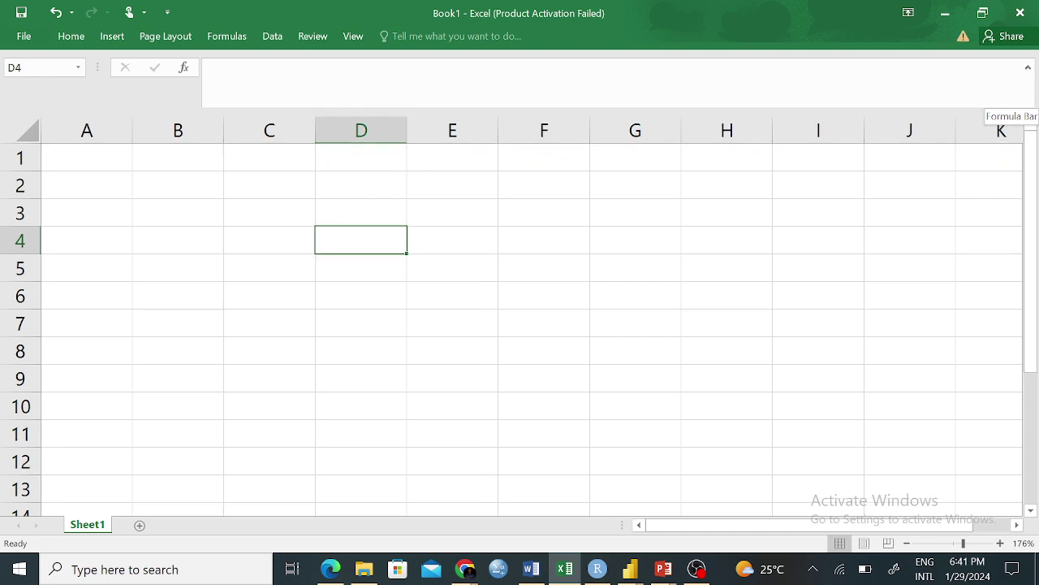
left_click(1028, 69)
left_click(1029, 70)
left_click(71, 37)
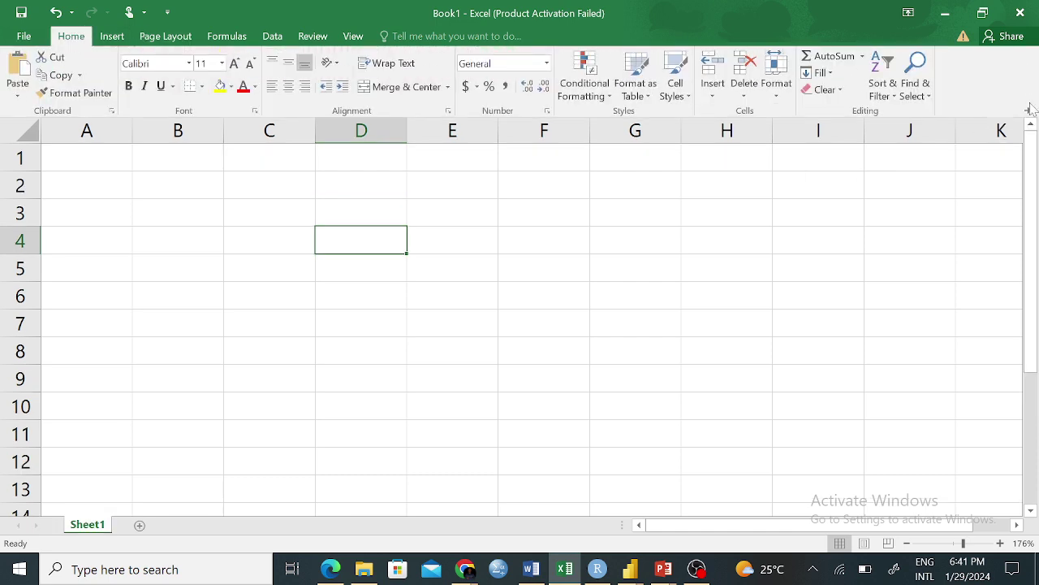
left_click(1029, 116)
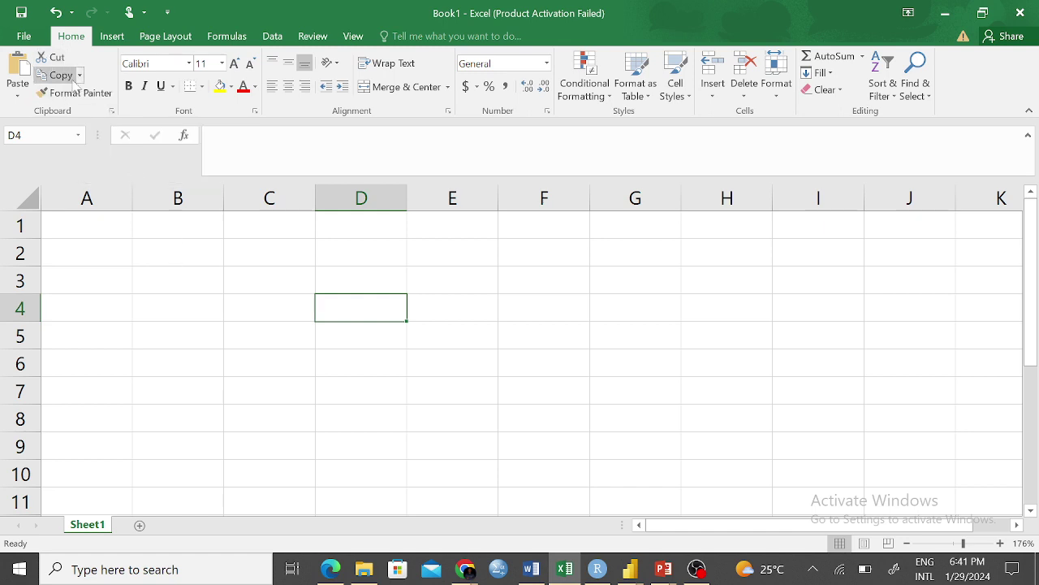
Look through the Insert, Page Layout and Formulas commands, and return to the Home commands.
left_click(112, 37)
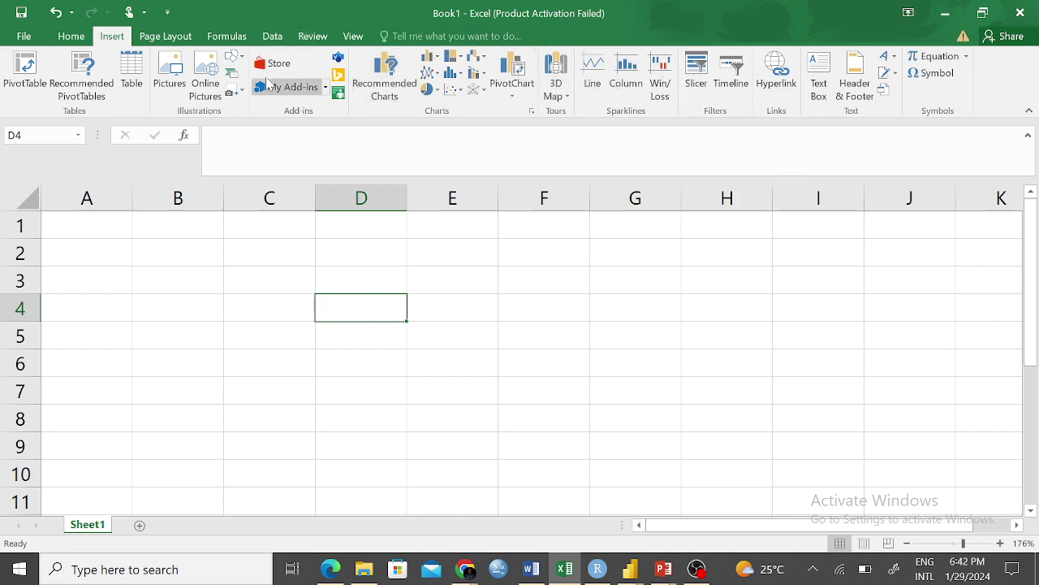
left_click(166, 36)
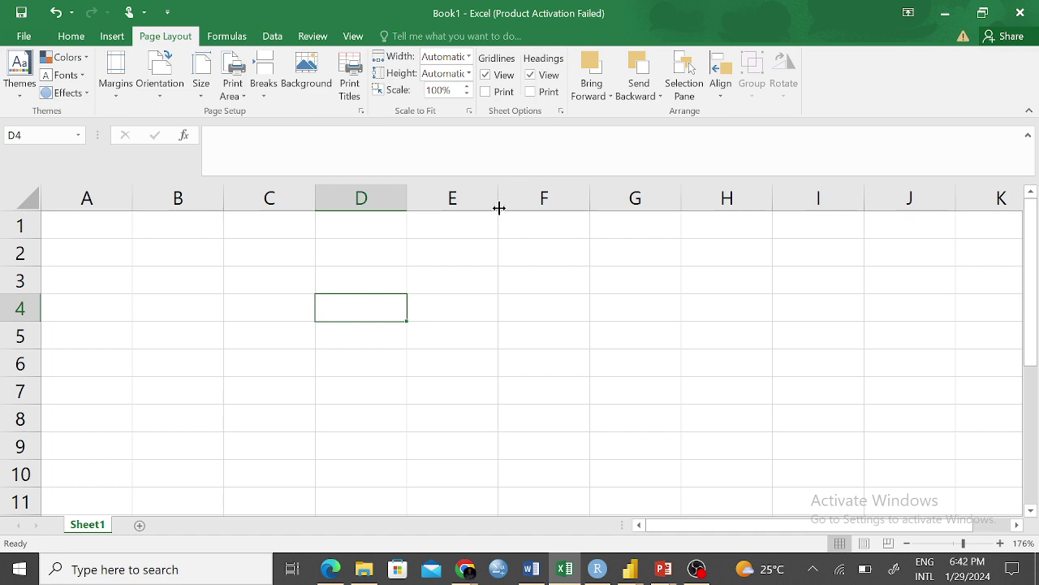
left_click(217, 37)
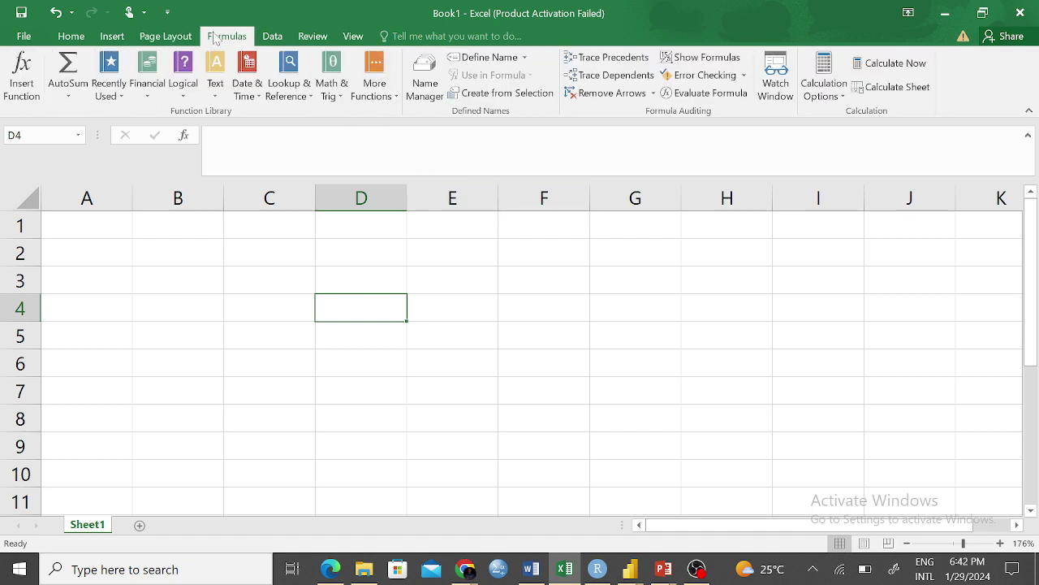
left_click(72, 38)
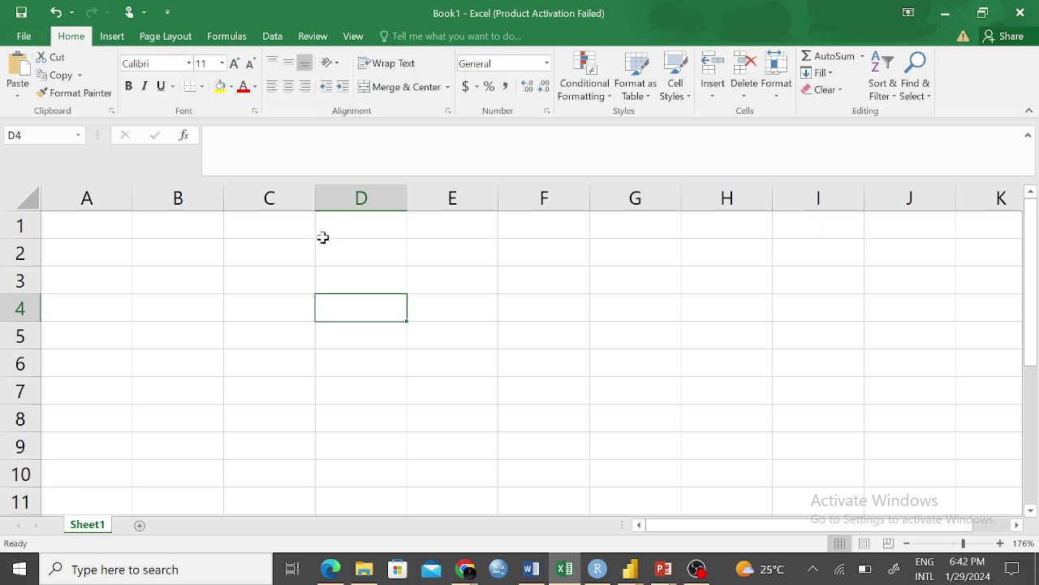
Select cell A2, select the entire worksheet, and clear that selection by selecting cell E5.
left_click(127, 255)
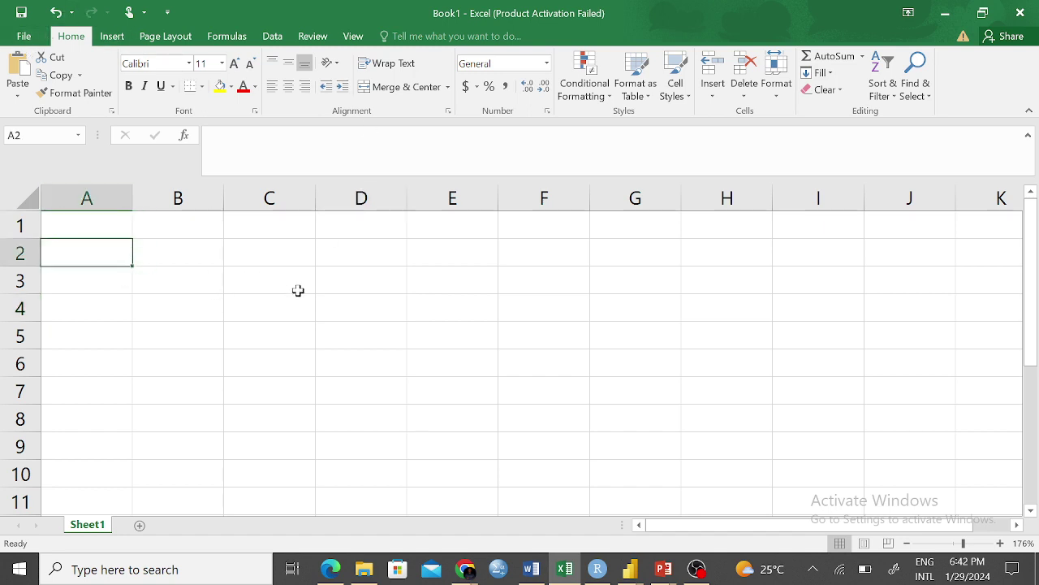
left_click(29, 201)
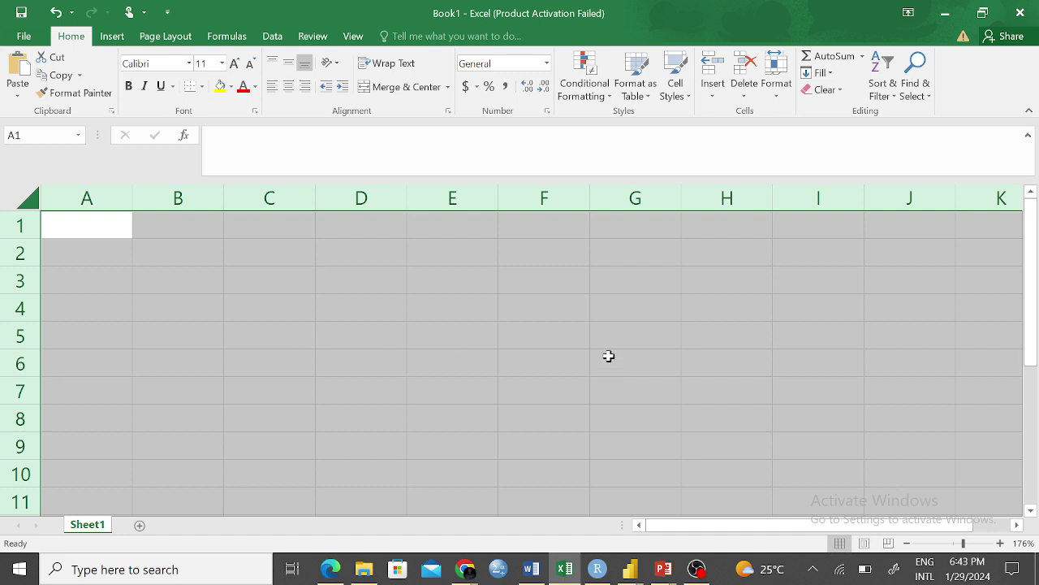
left_click(411, 339)
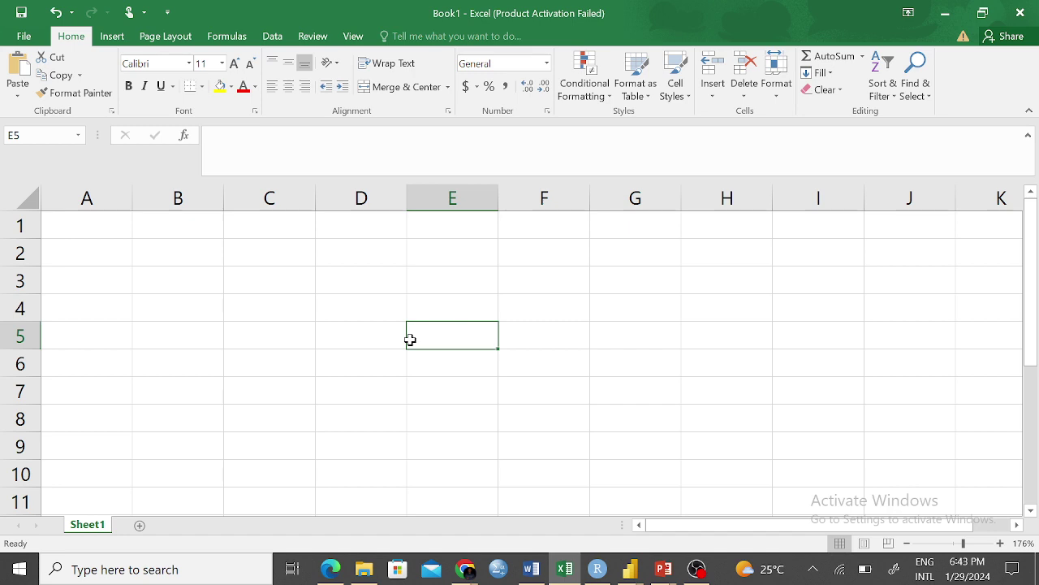
Select entire rows one at a time among rows 1 to 5, and select the range A3:N3.
left_click(14, 253)
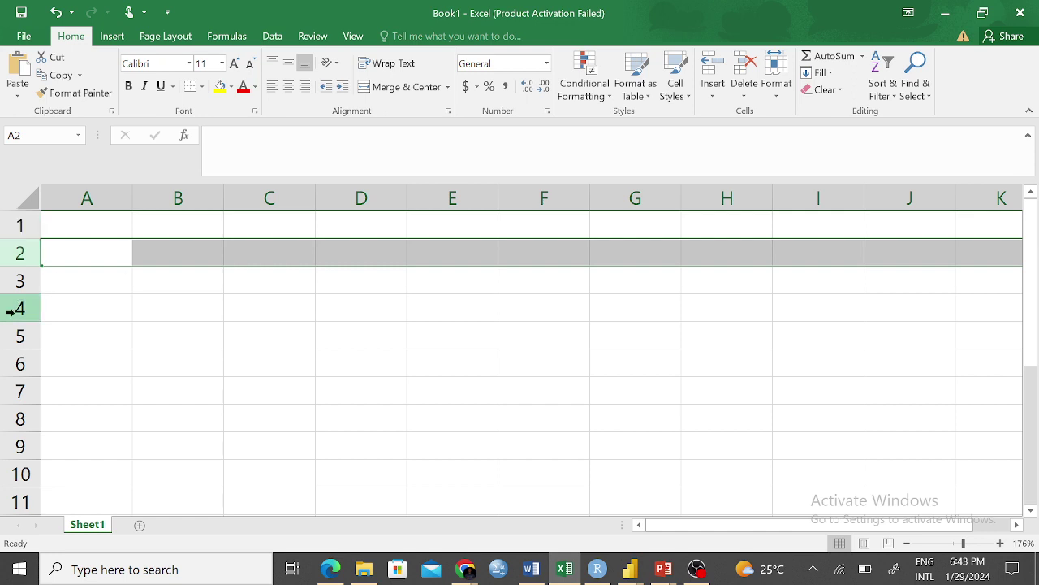
left_click(18, 225)
left_click(14, 253)
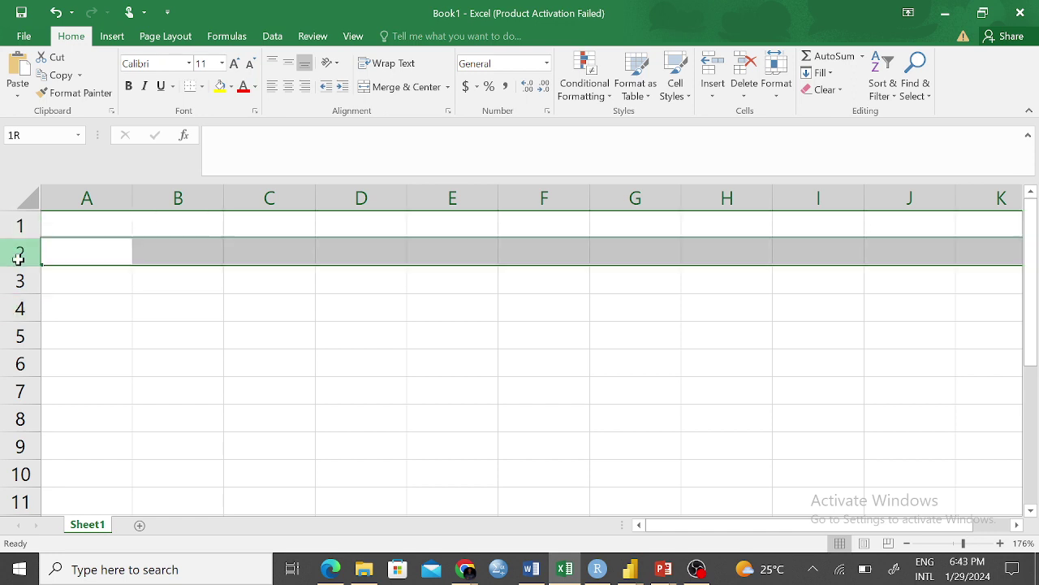
left_click(18, 280)
left_click(20, 307)
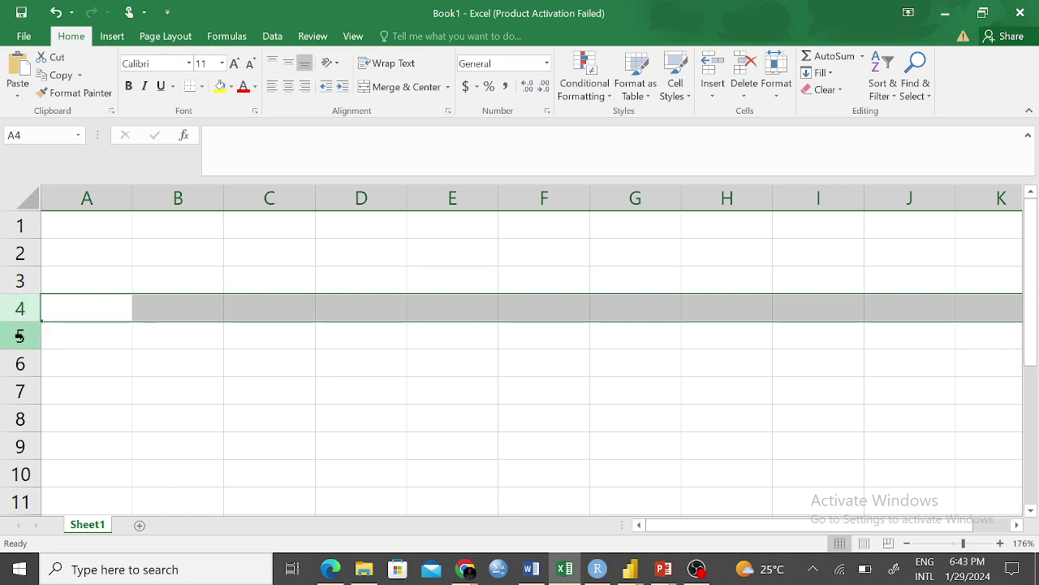
left_click(20, 334)
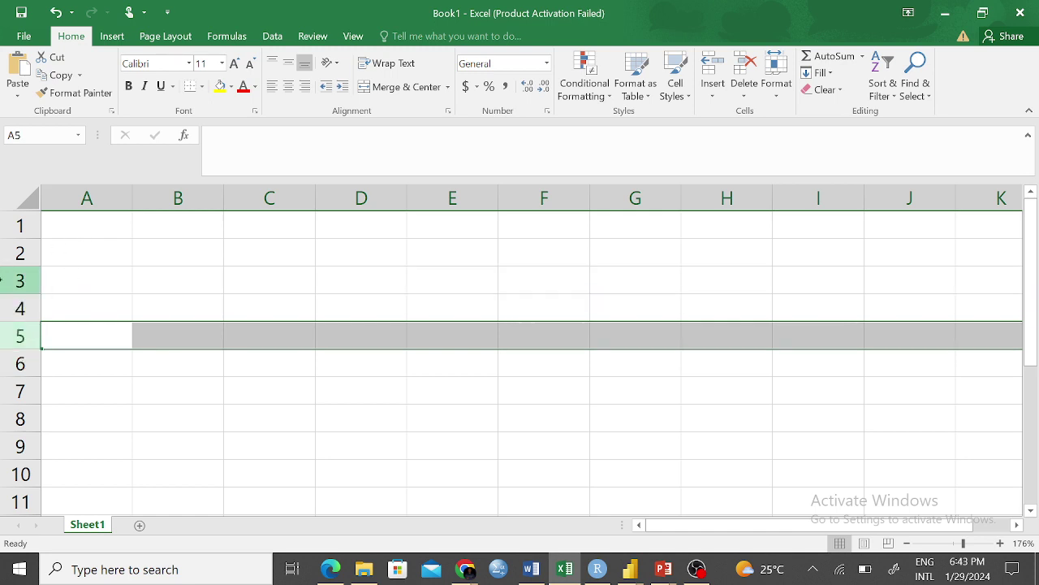
left_click_drag(73, 281, 852, 284)
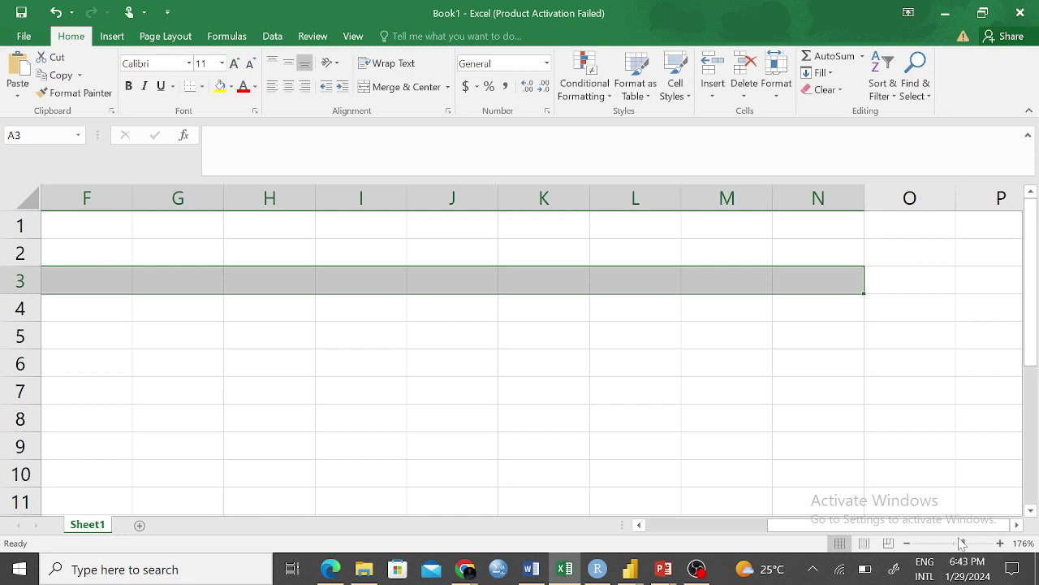
left_click_drag(948, 527, 796, 562)
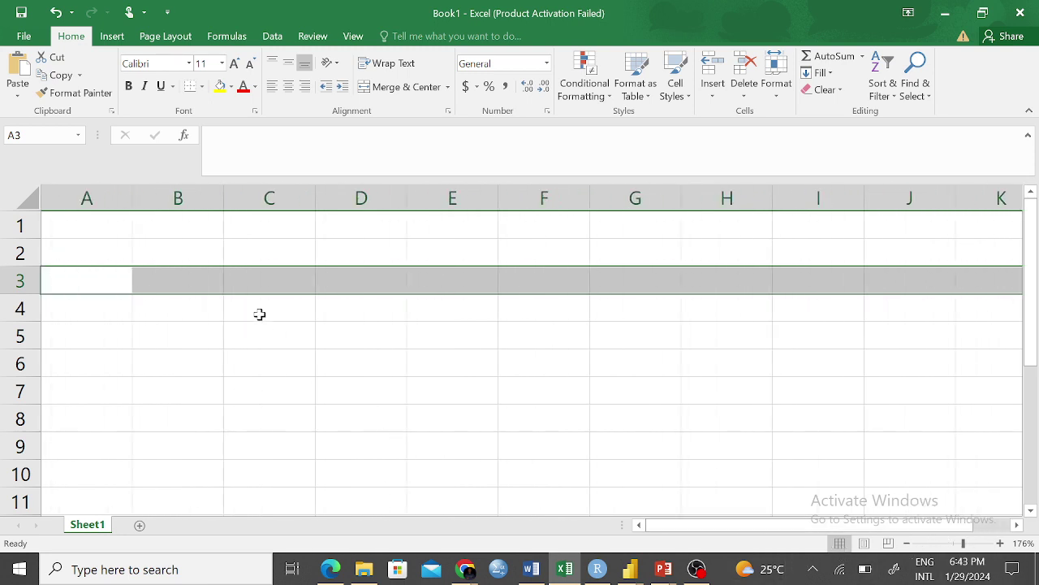
Select the entire columns A, B and C one at a time, ending with column C.
left_click(90, 199)
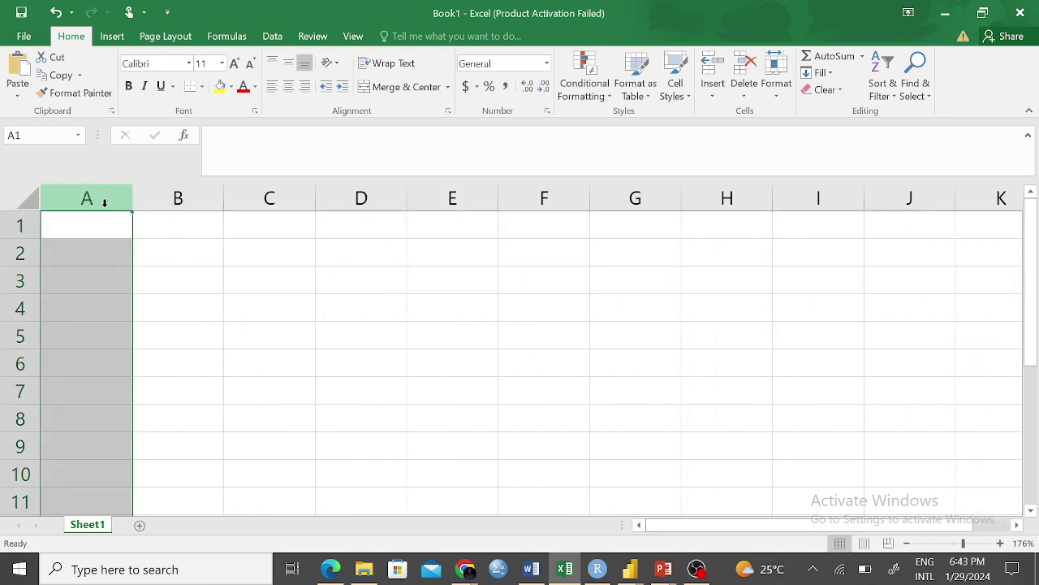
left_click(178, 198)
left_click(86, 198)
left_click(171, 197)
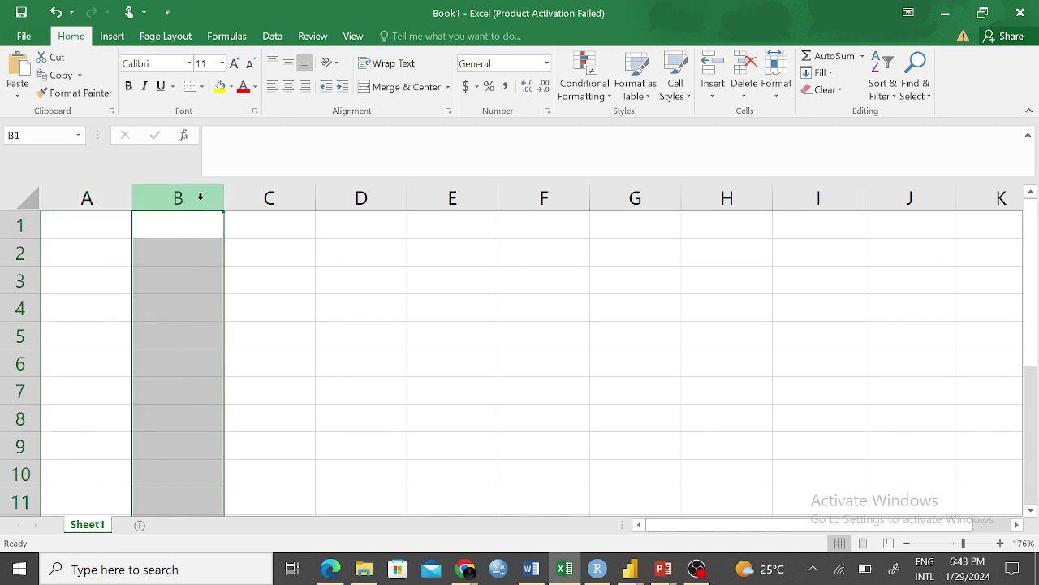
left_click(269, 197)
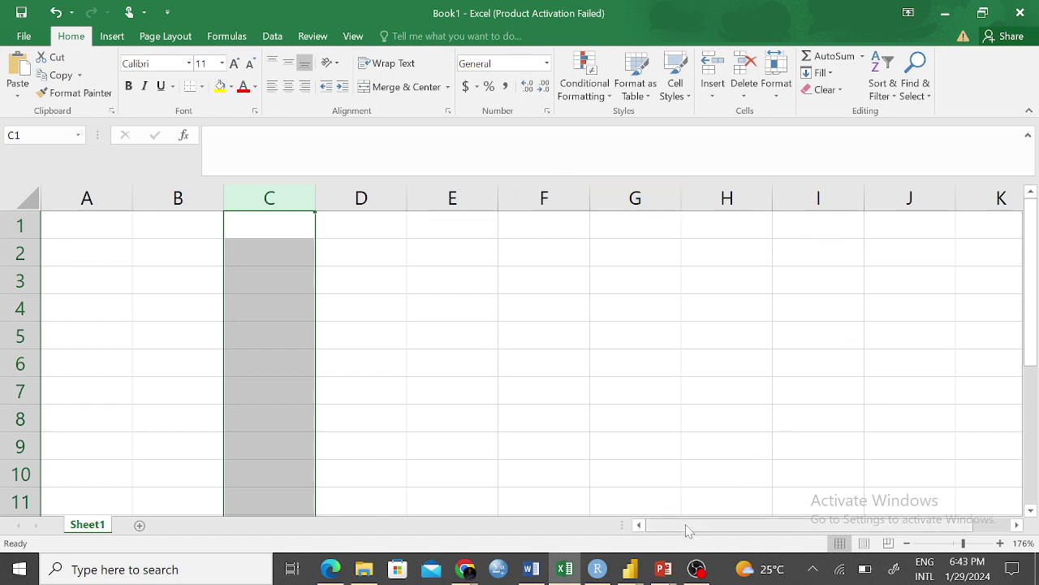
Select cell E7 and reduce the sheet's magnification to 144%.
left_click_drag(686, 529, 698, 530)
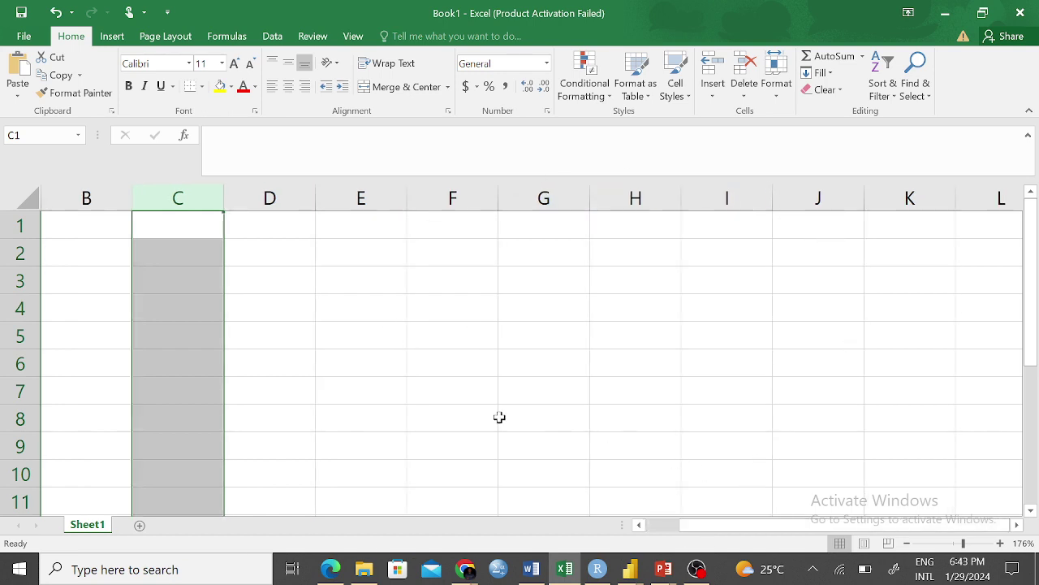
left_click(405, 378)
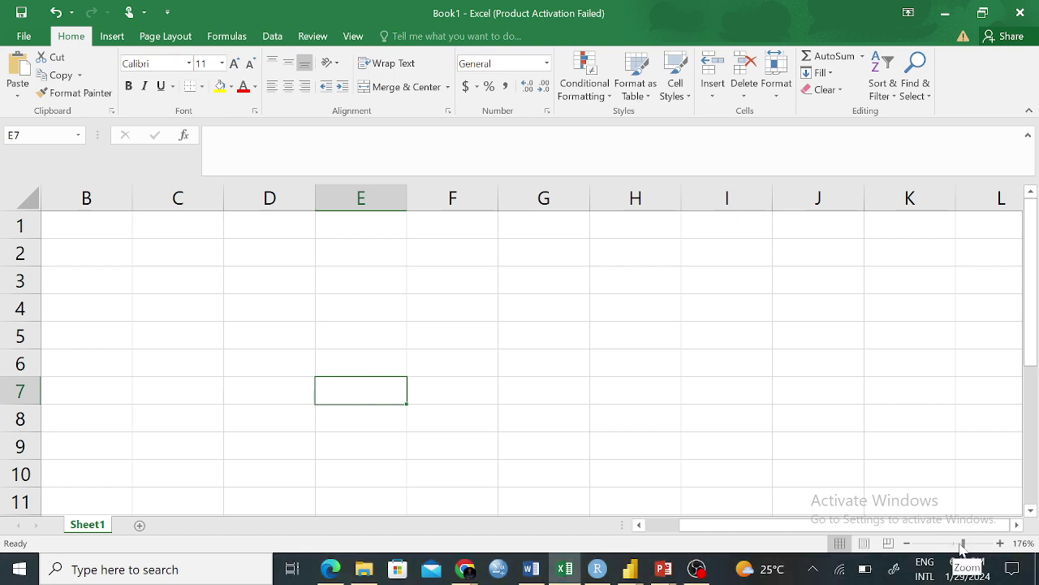
left_click_drag(962, 544, 959, 543)
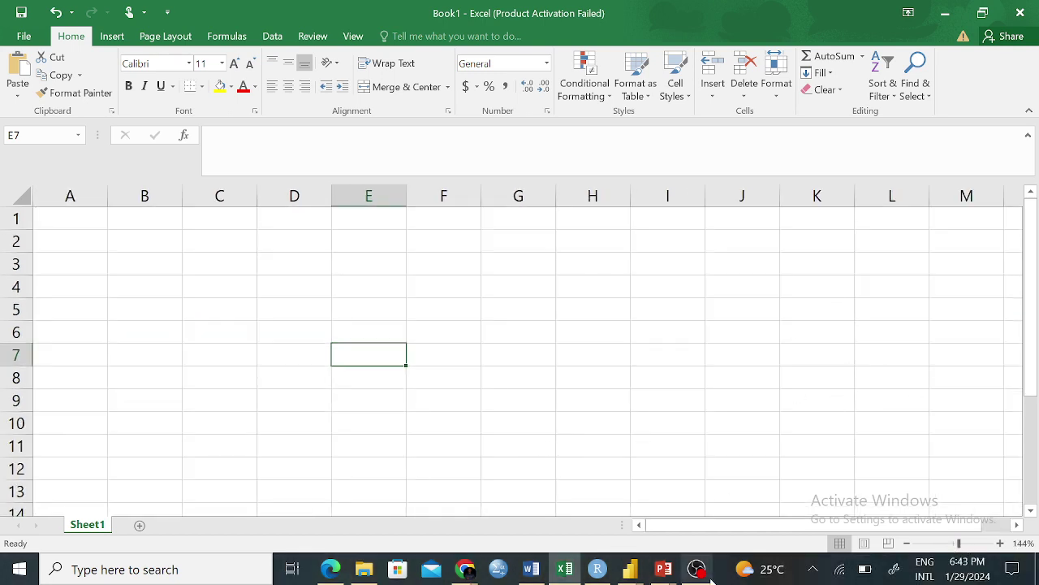
Examine how the column headings continue beyond column Z, as far as column AH.
left_click(1016, 524)
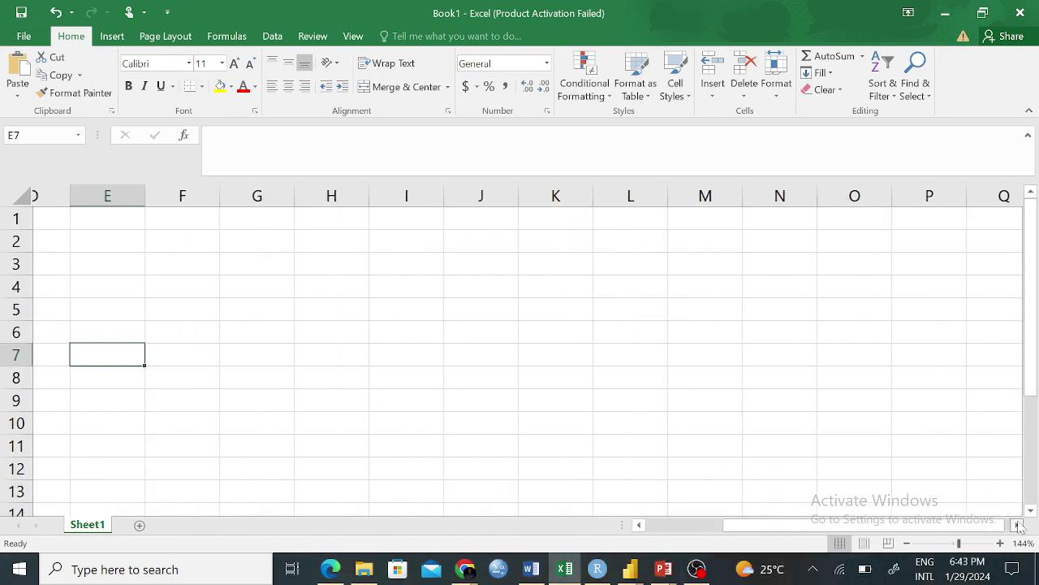
left_click(1018, 526)
left_click(1018, 525)
left_click(1019, 525)
left_click(1018, 526)
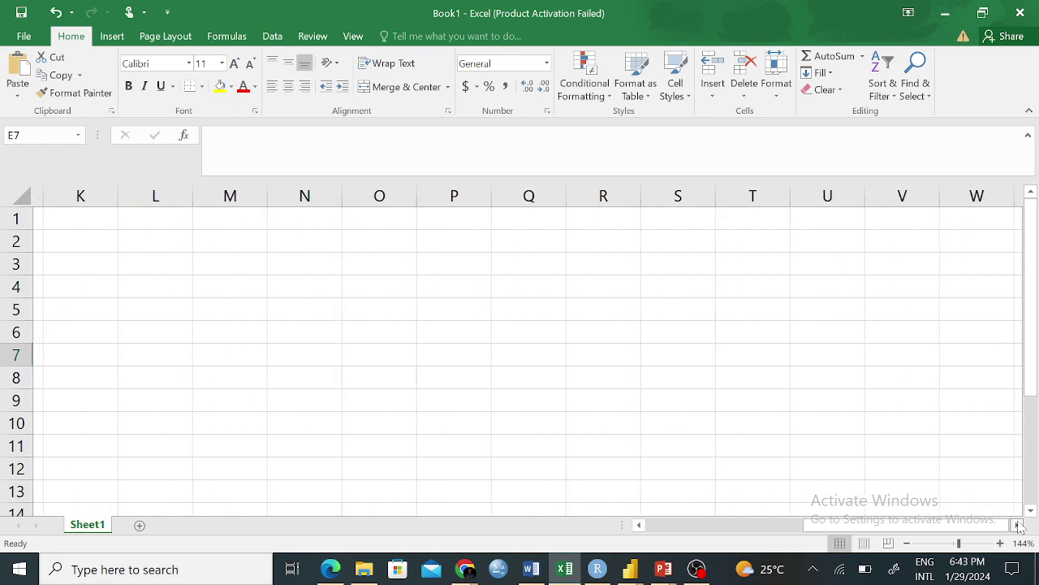
left_click(1019, 525)
left_click(1018, 525)
left_click(1018, 525)
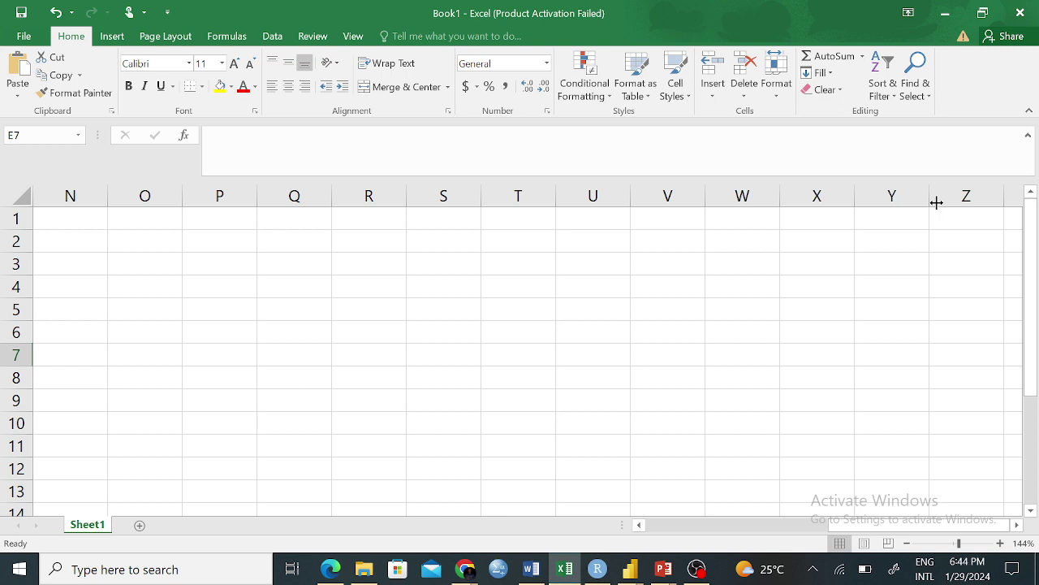
left_click(1017, 526)
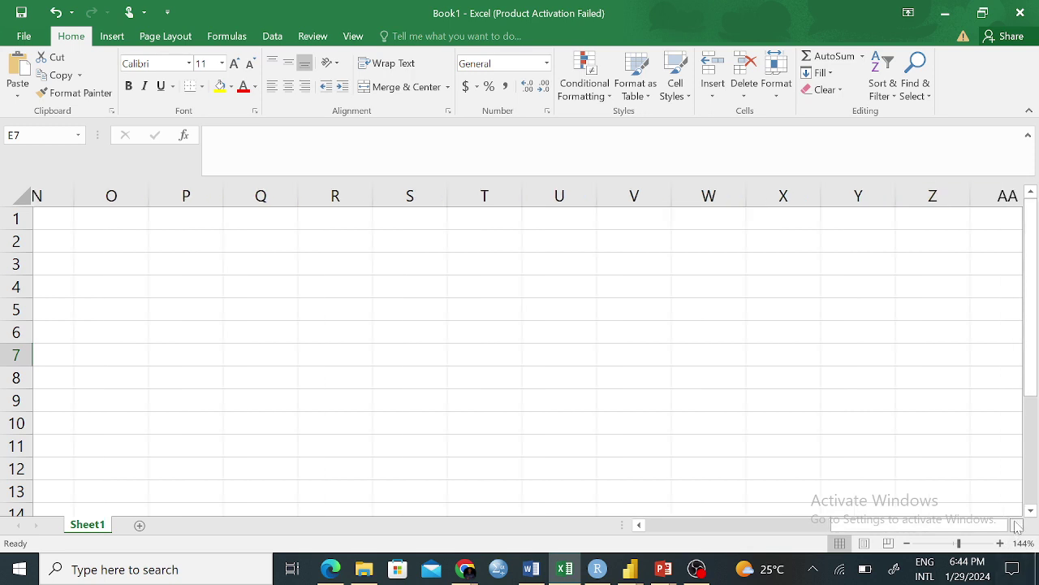
left_click(1017, 526)
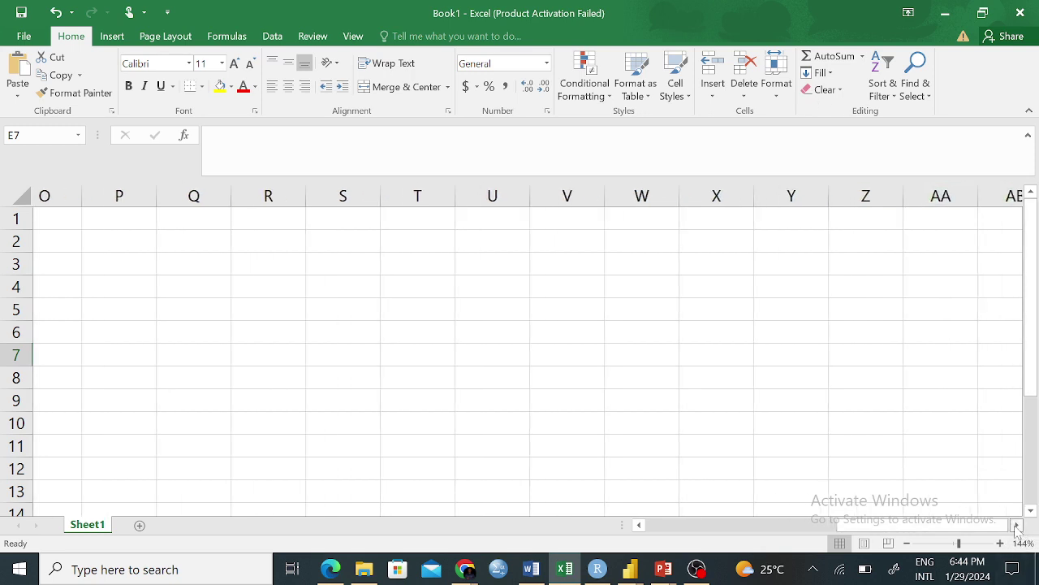
left_click(1017, 526)
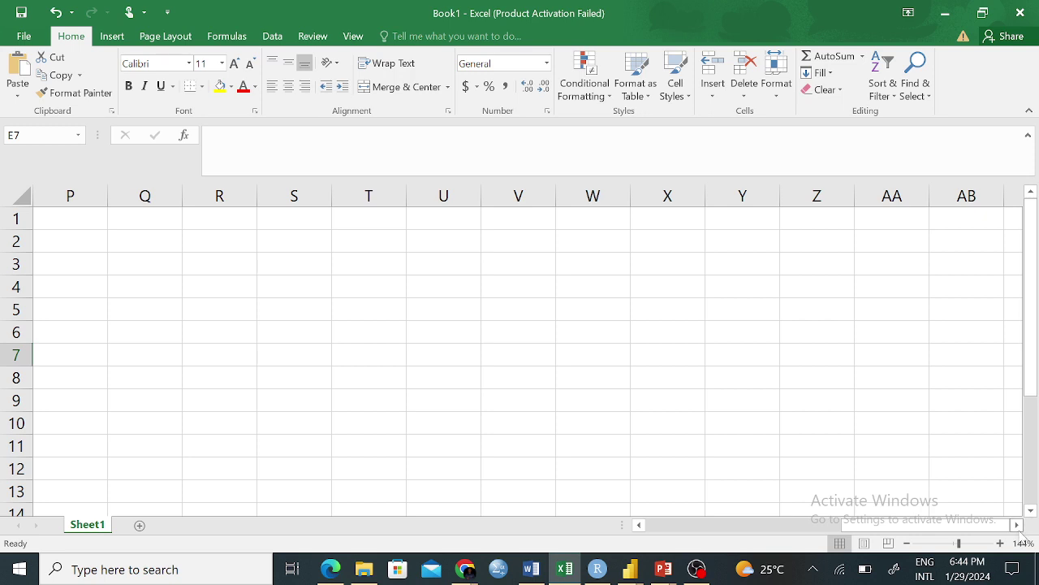
left_click(1019, 526)
left_click(1018, 527)
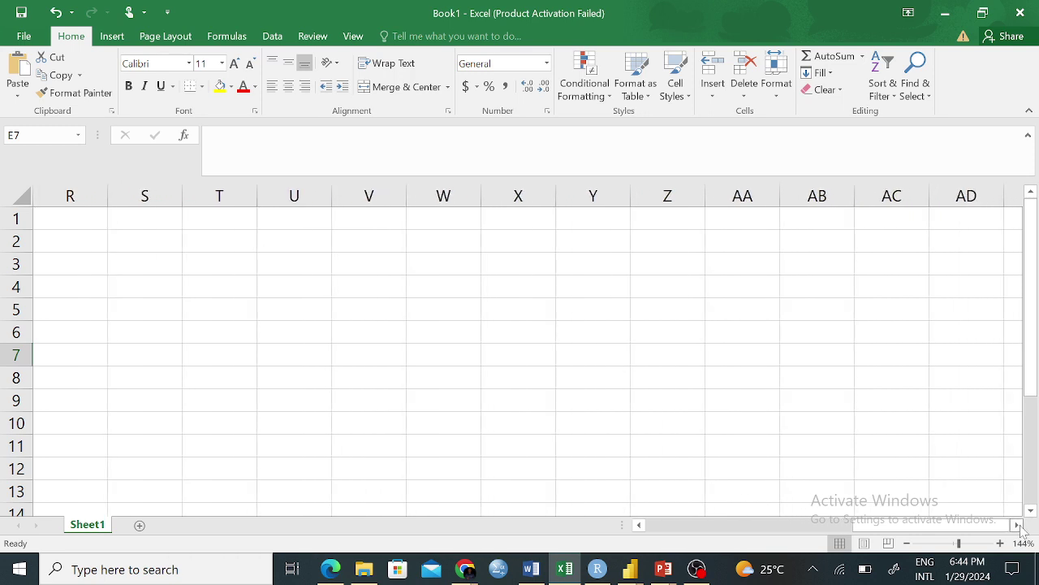
left_click(1020, 525)
left_click(1018, 526)
left_click(1019, 526)
left_click(1018, 526)
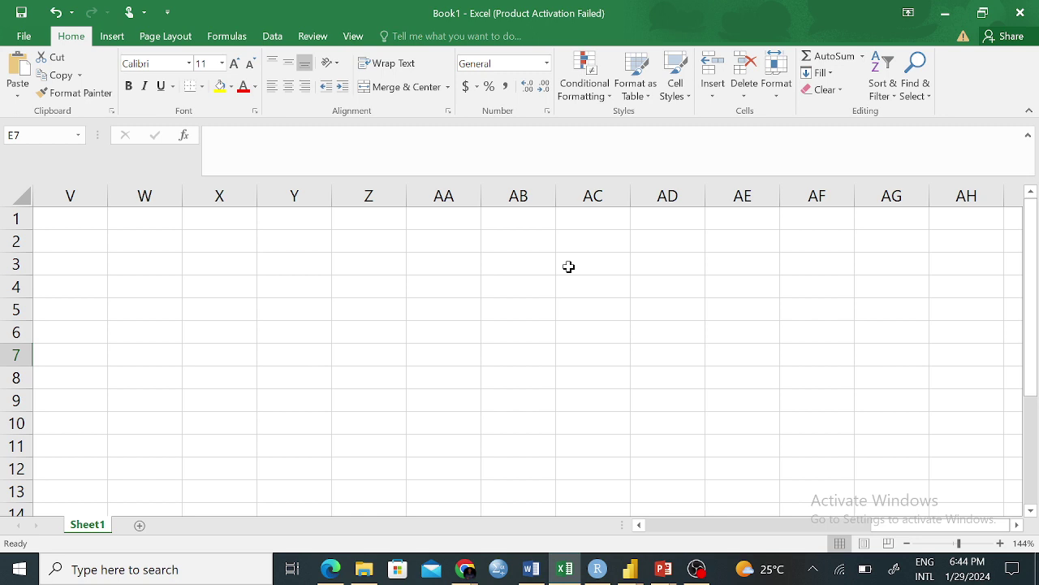
Return to the first columns of the sheet and select cell A1.
left_click_drag(946, 526, 772, 544)
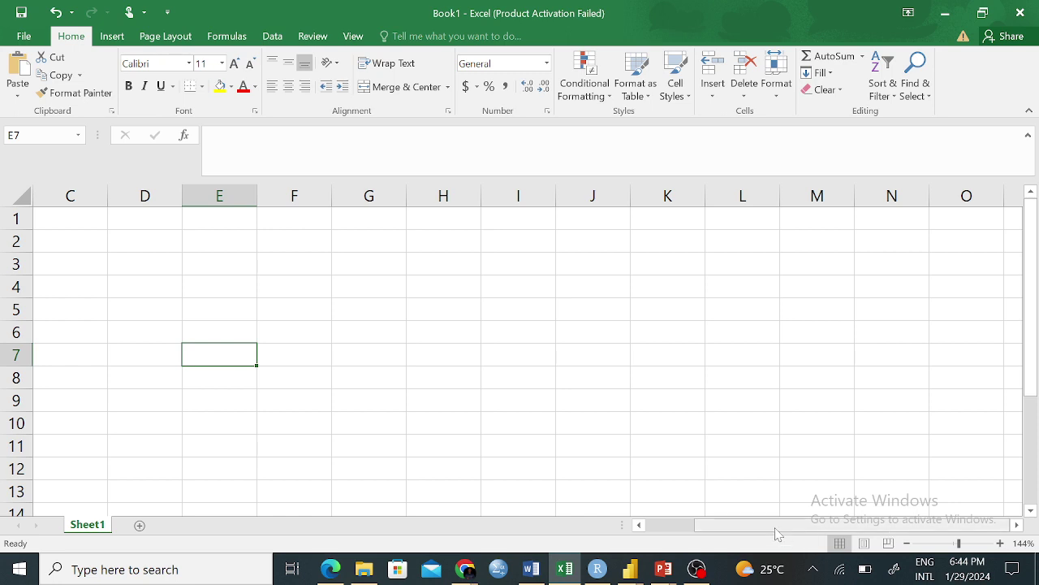
left_click_drag(772, 524, 731, 526)
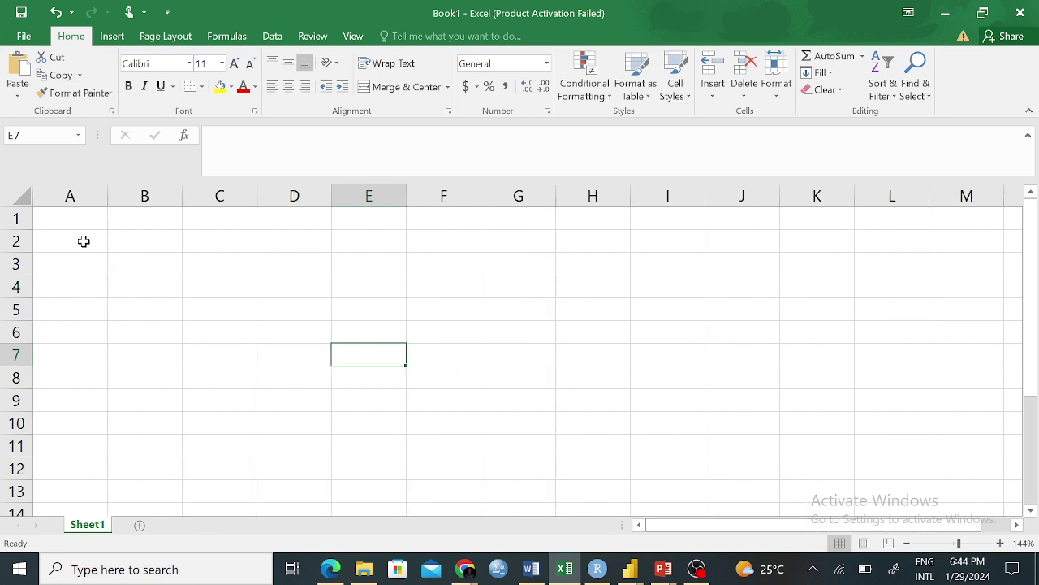
left_click(67, 220)
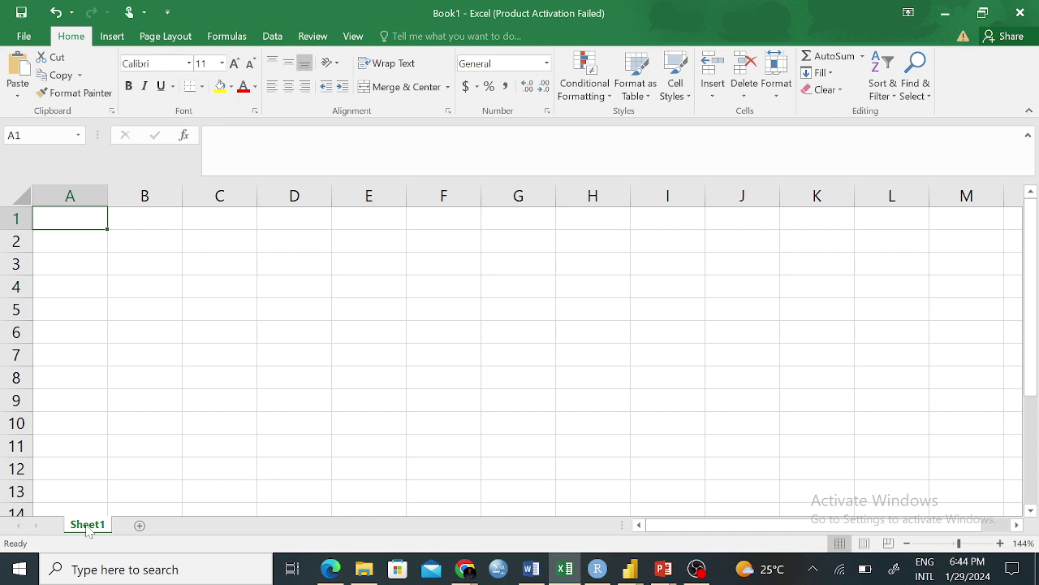
Enter a person's first name in cell B3, correcting its spelling.
left_click(115, 274)
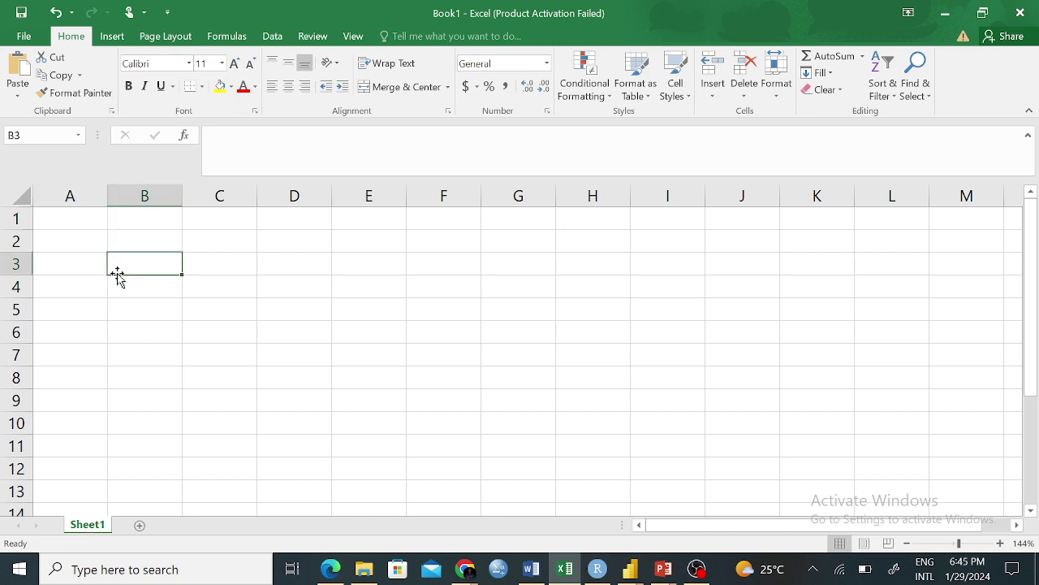
type("Jonajh")
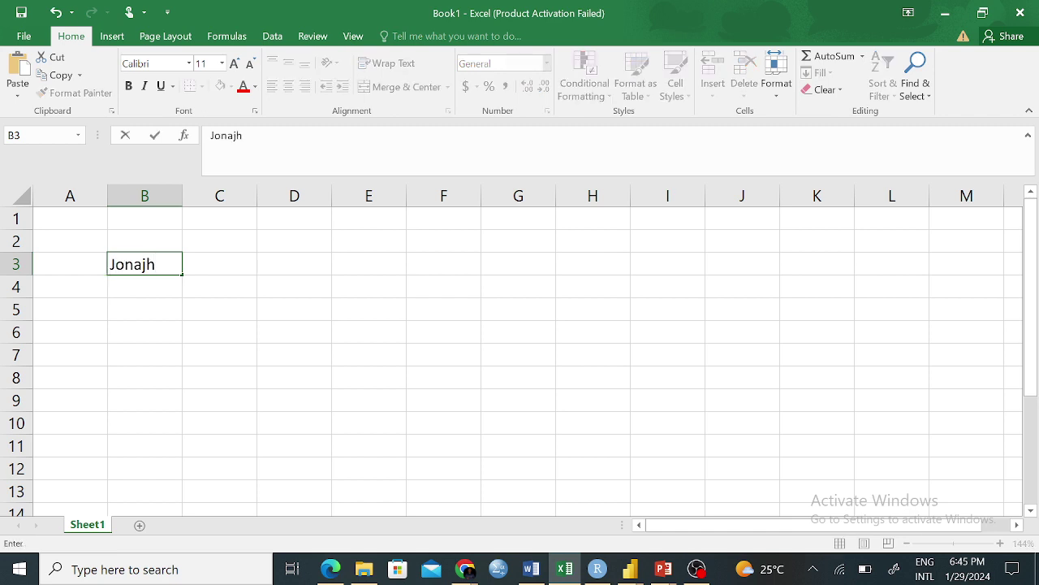
key("BackSpace")
key("BackSpace")
type("h")
Enter a second personal name in cell B5, and select cell B7.
left_click(165, 298)
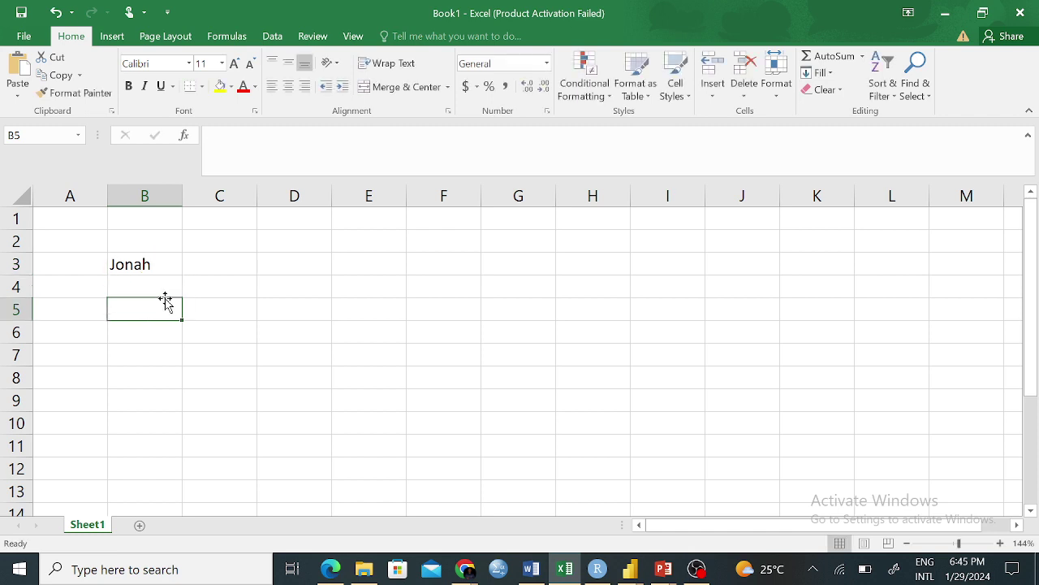
type("Aigah")
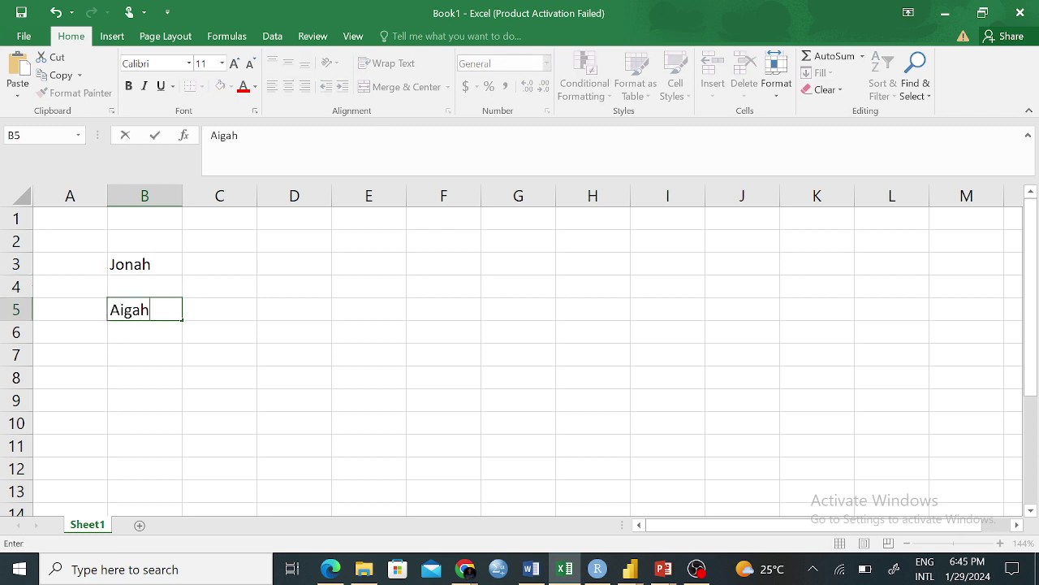
left_click(230, 290)
left_click(142, 359)
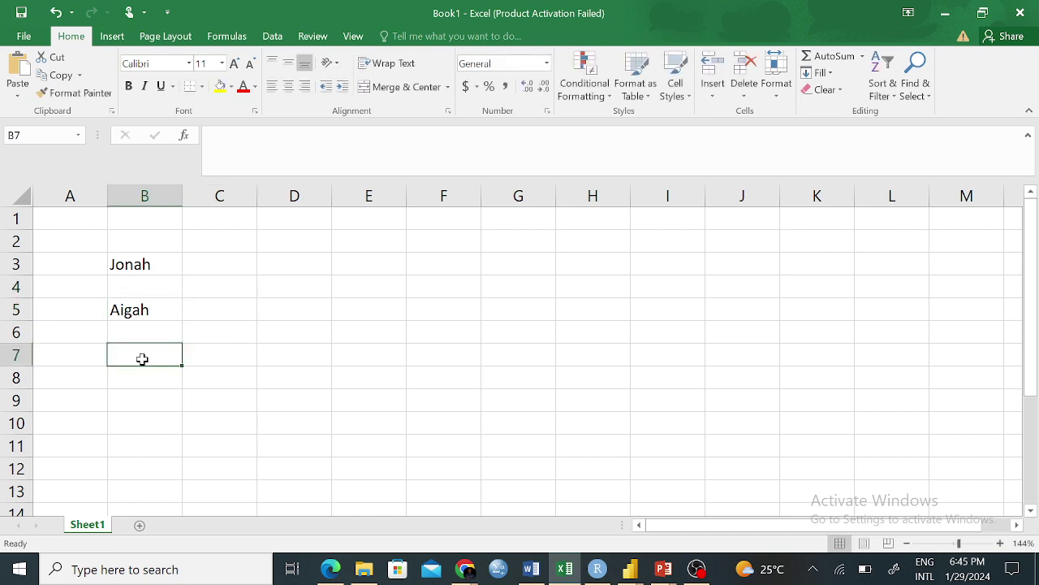
Enter personal names in cells B7 and B9, and select the list of names from B3 to B9.
type("Bonface")
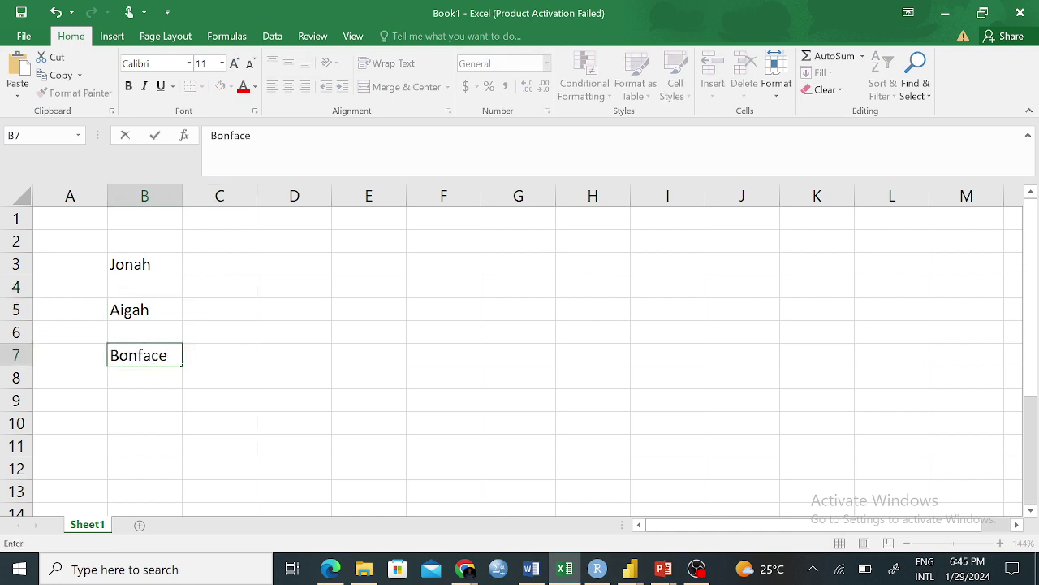
left_click(144, 398)
type("E")
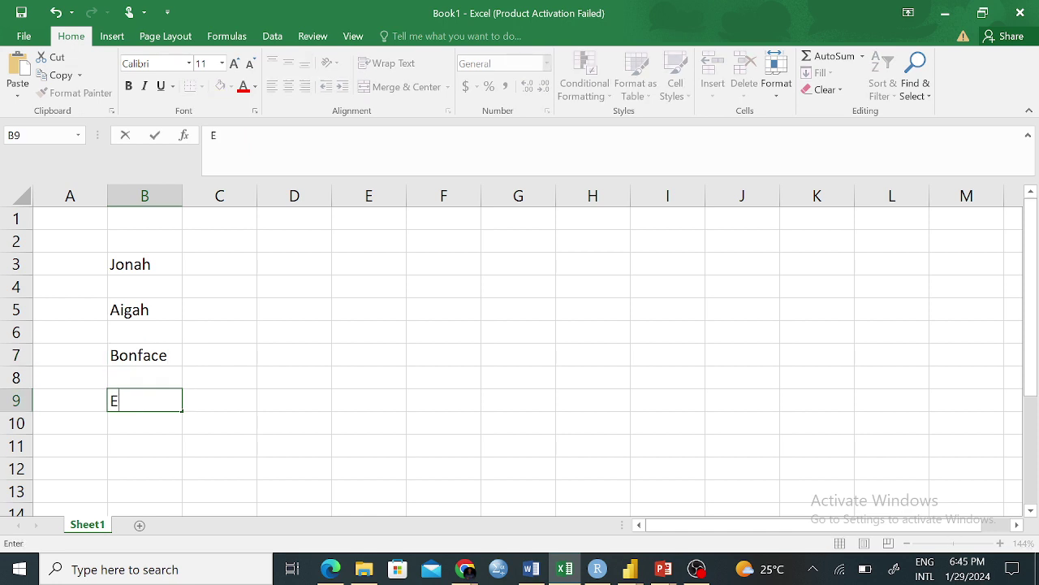
type("vitar")
left_click(285, 327)
left_click_drag(134, 263, 128, 402)
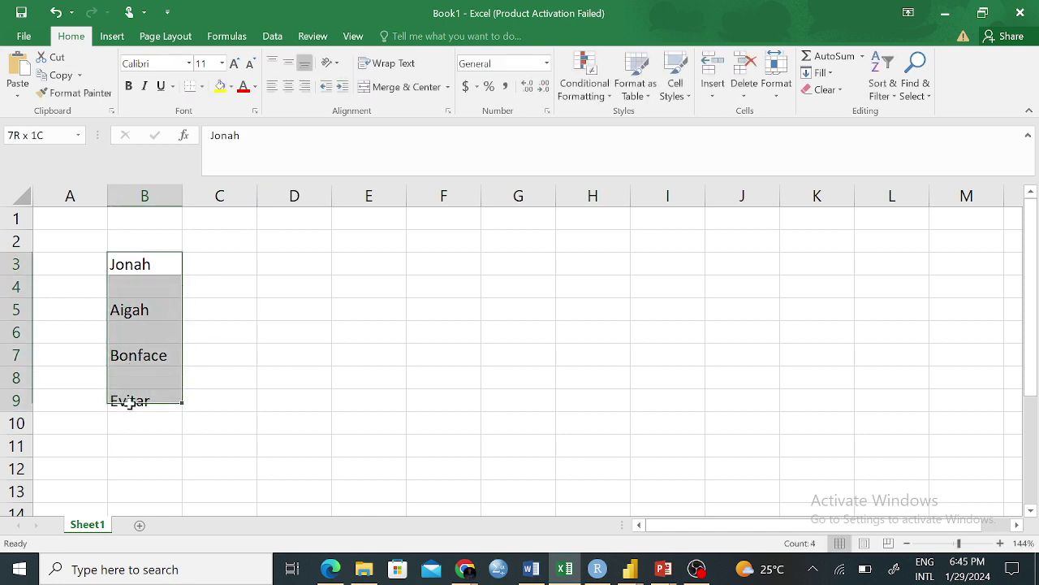
left_click(221, 402)
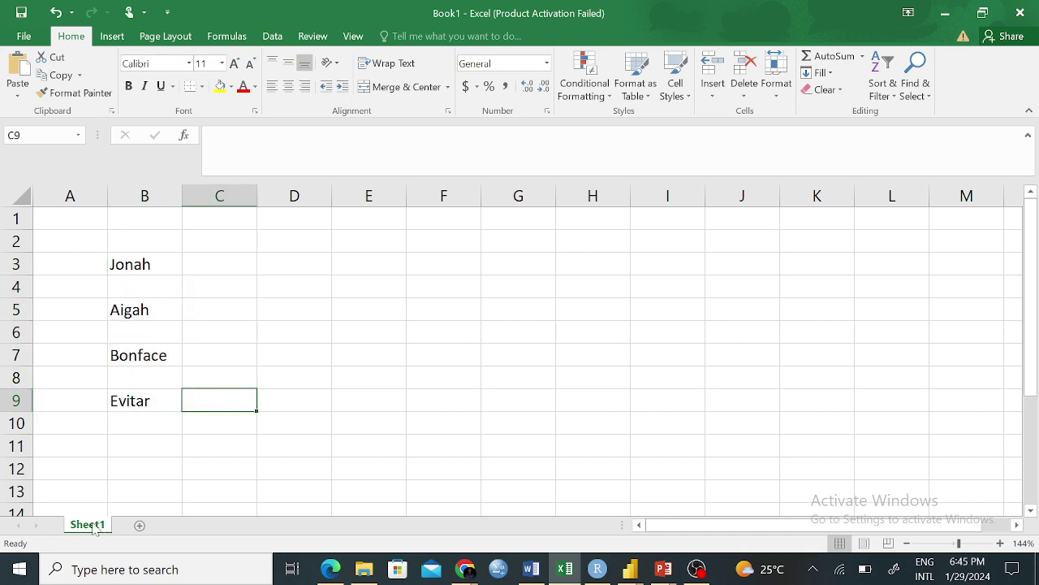
Add a second worksheet and compare its empty grid with the list of names on Sheet1.
left_click(139, 527)
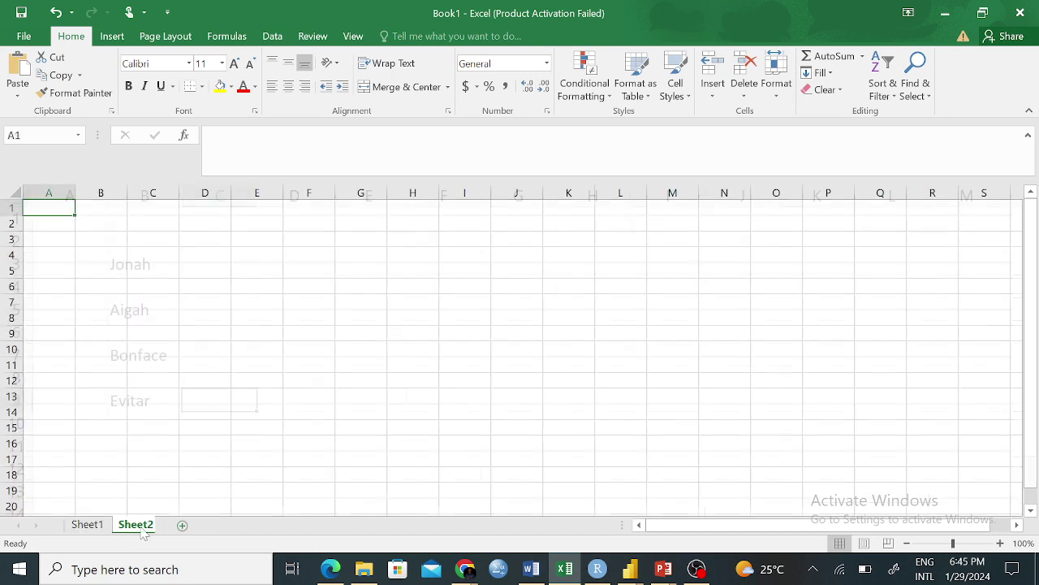
left_click_drag(235, 270, 483, 321)
left_click(561, 443)
left_click(88, 526)
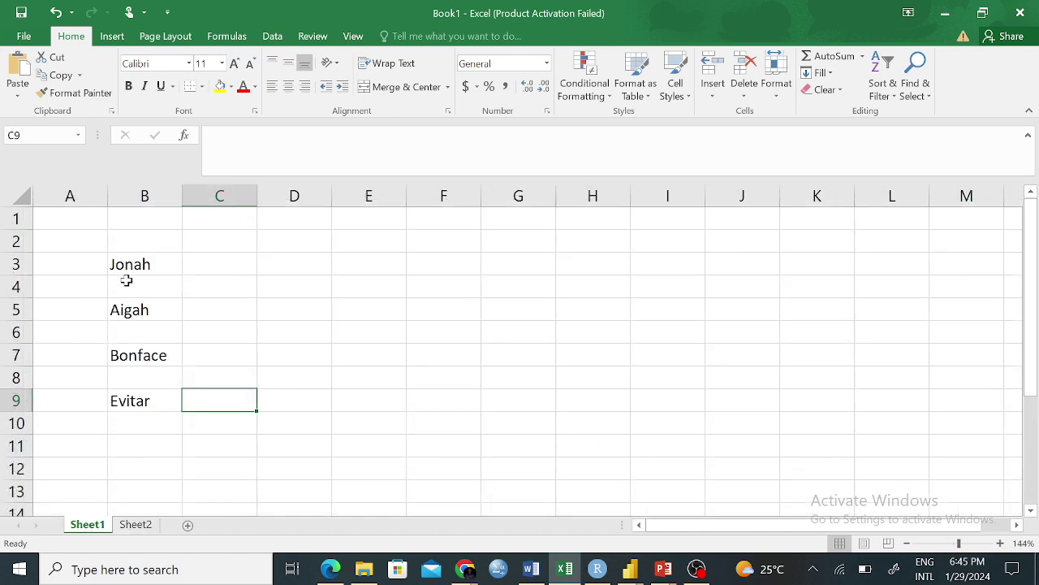
left_click_drag(126, 271, 144, 374)
left_click(134, 525)
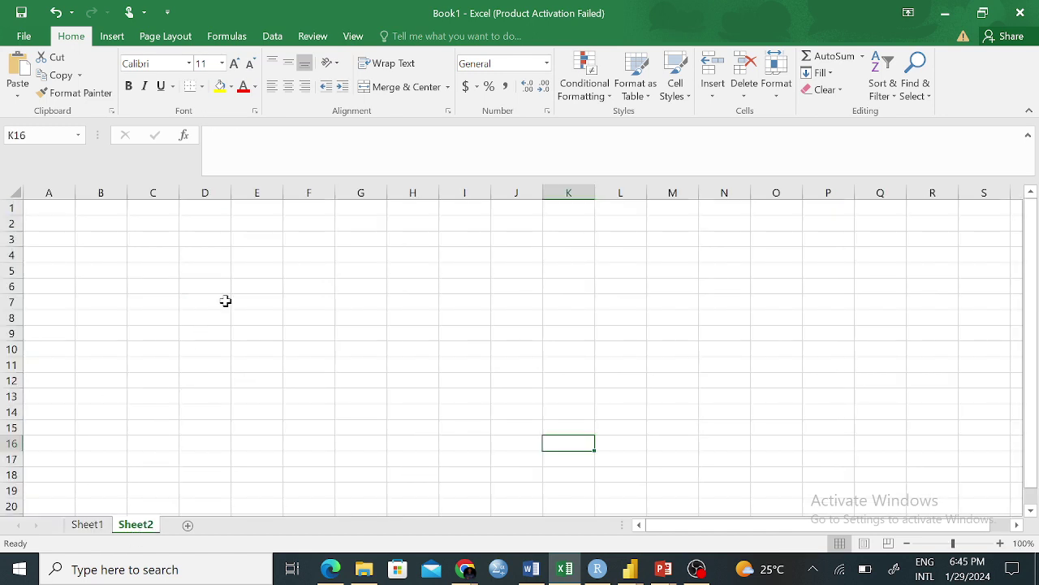
left_click(233, 285)
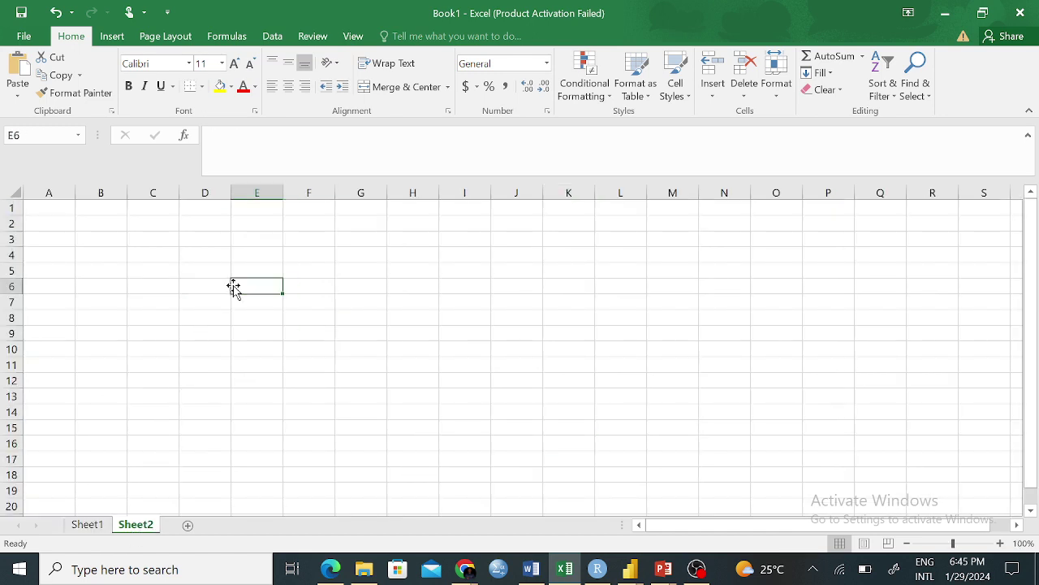
Rename Sheet1 as "Names Sheet".
left_click(95, 527)
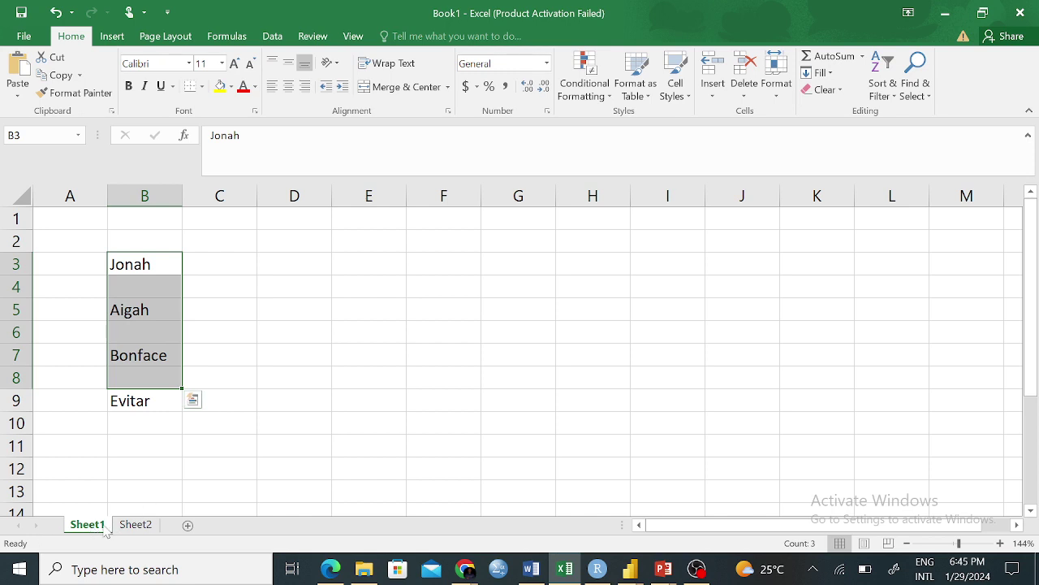
right_click(88, 525)
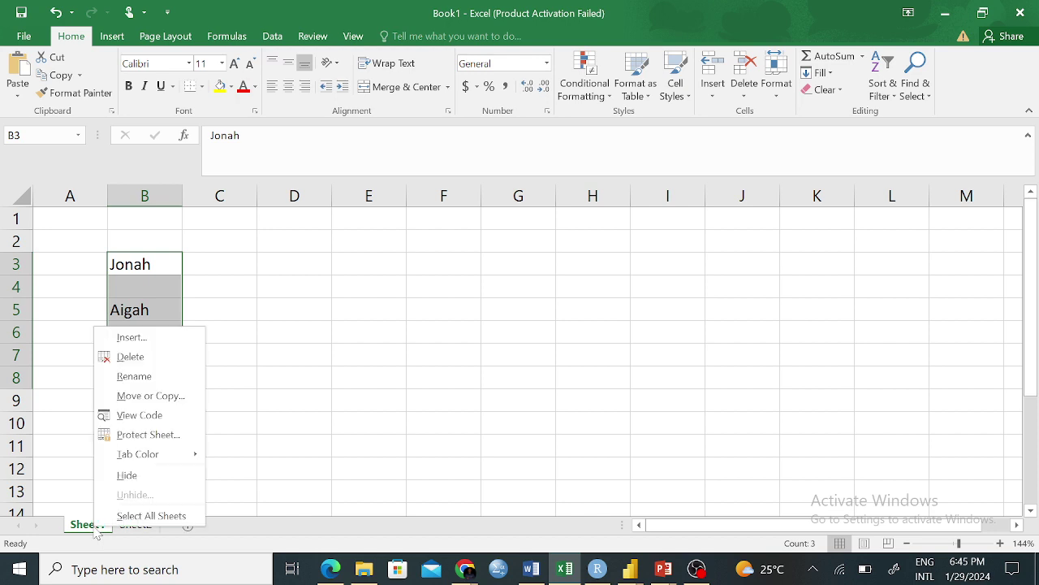
left_click(134, 376)
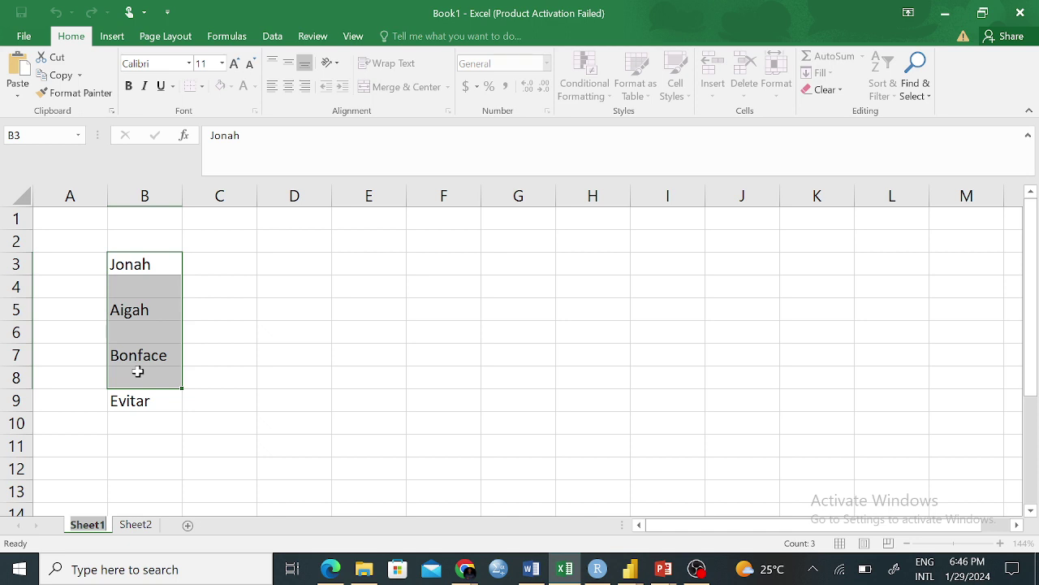
type("Nmae")
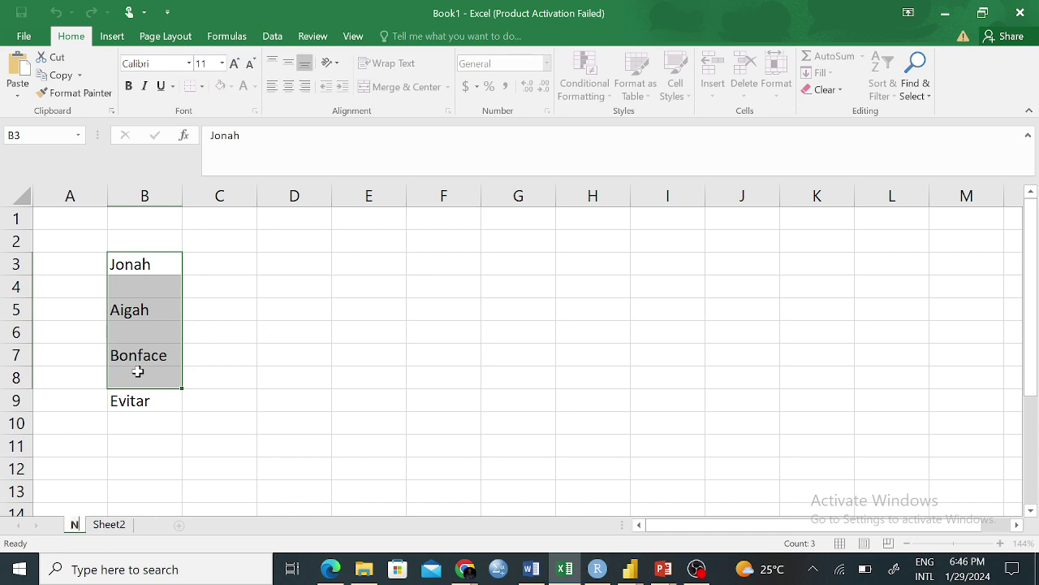
key("BackSpace")
key("BackSpace")
key("BackSpace")
type("ames")
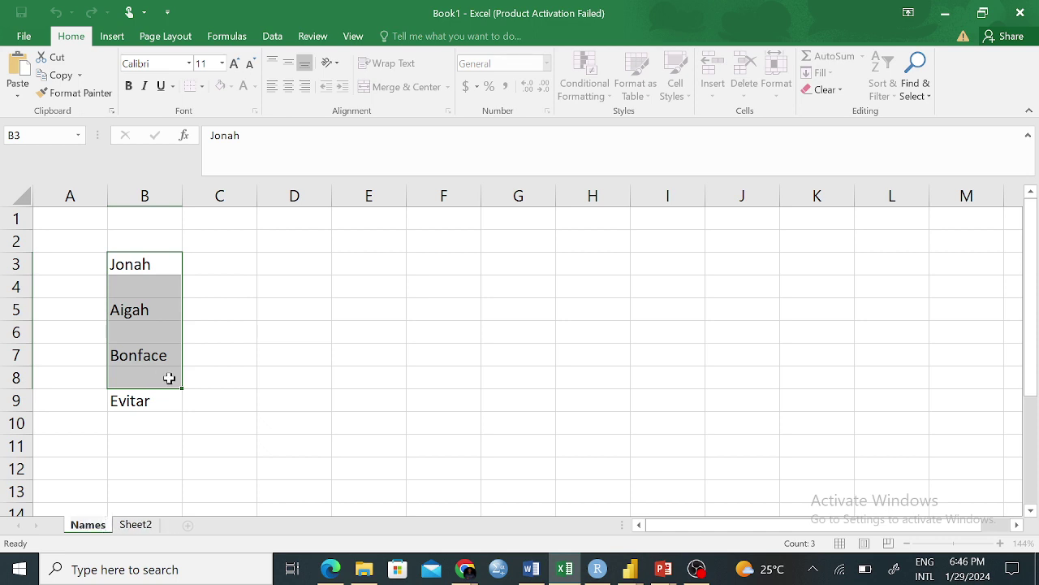
type(" Sheet")
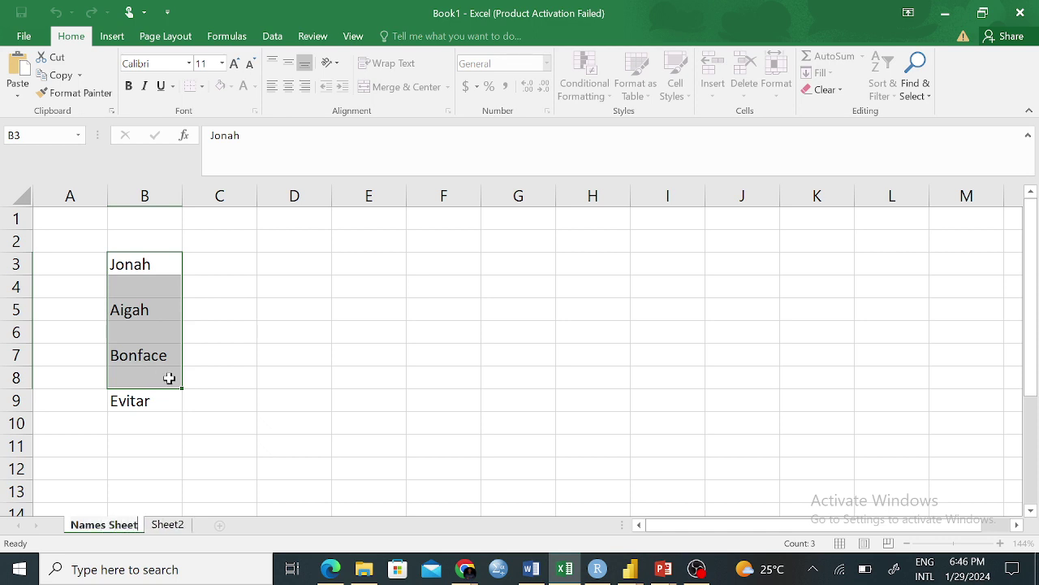
key("Return")
left_click(262, 427)
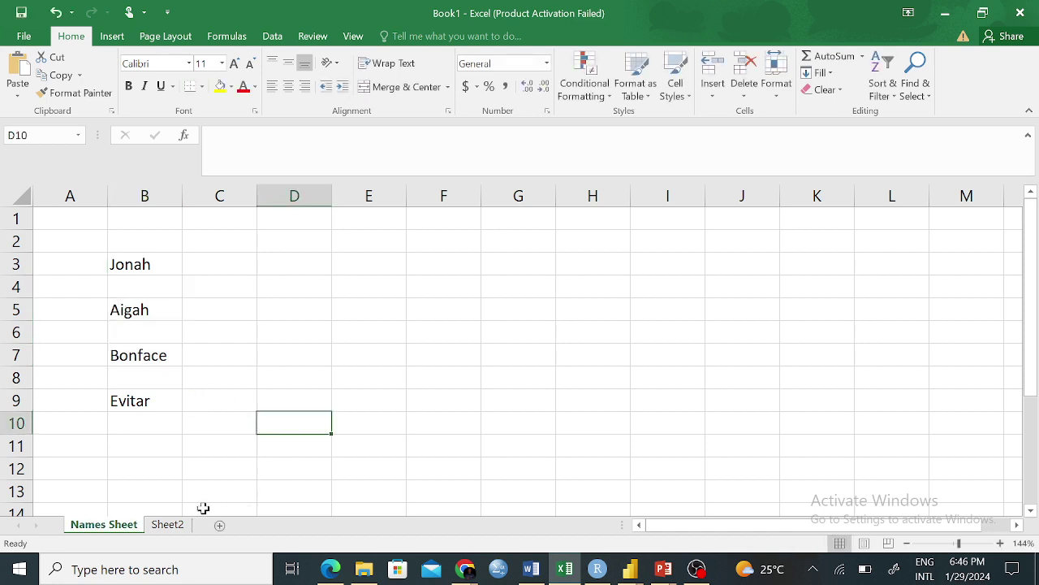
Rename Sheet2 as "Age Sheet".
right_click(165, 525)
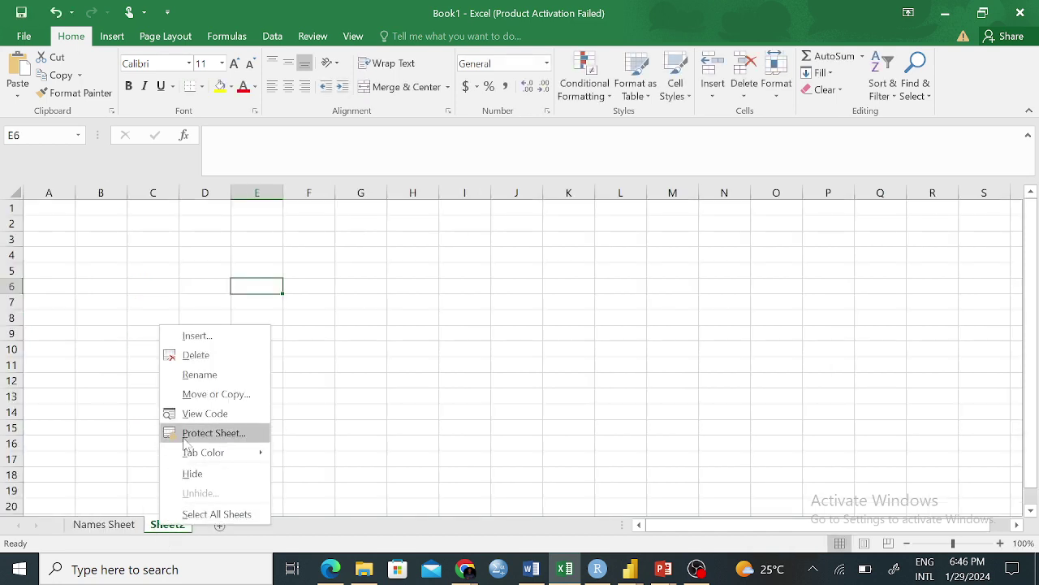
left_click(200, 375)
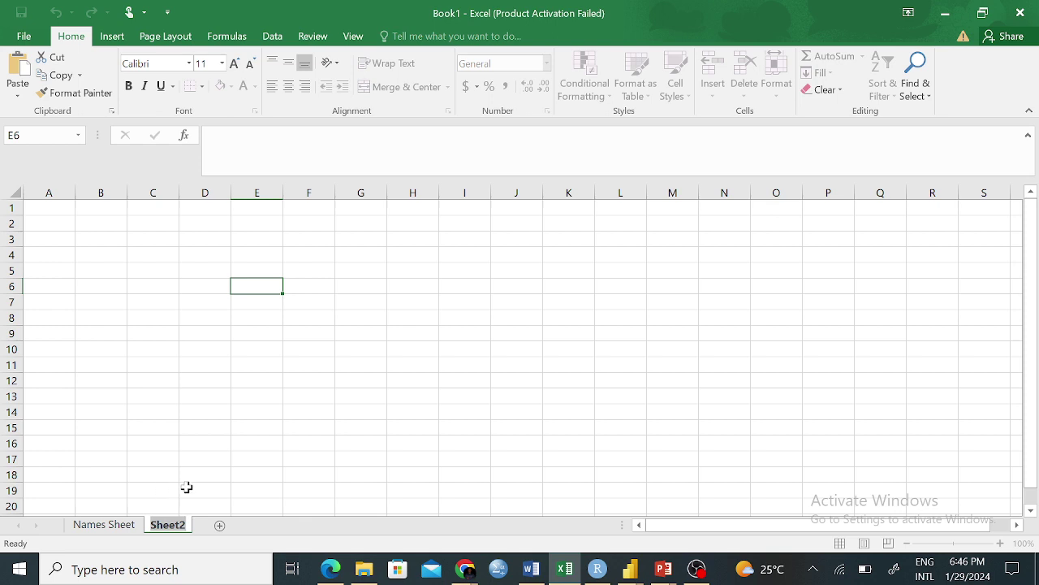
type("Age S")
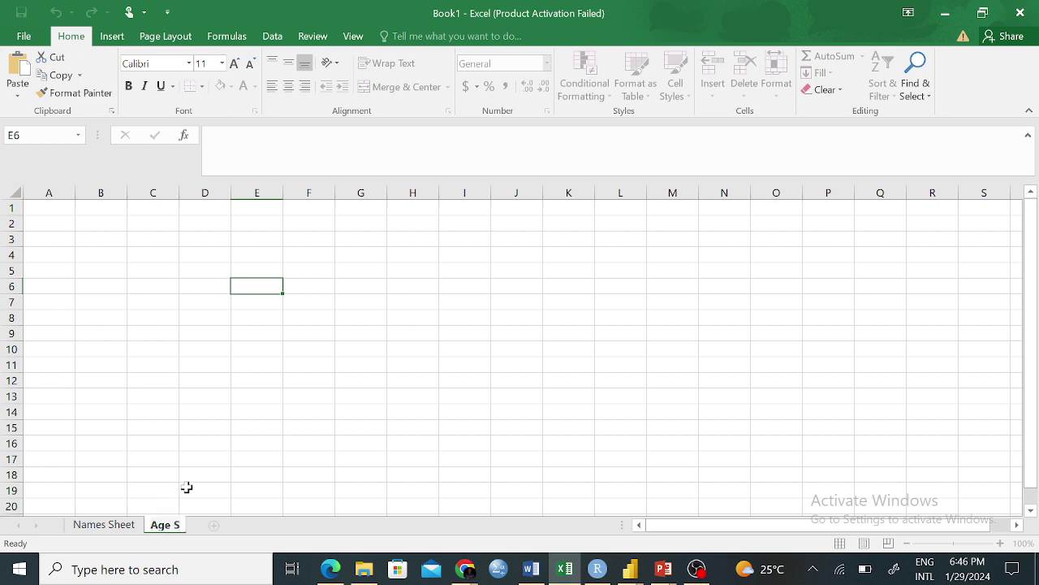
type("heet")
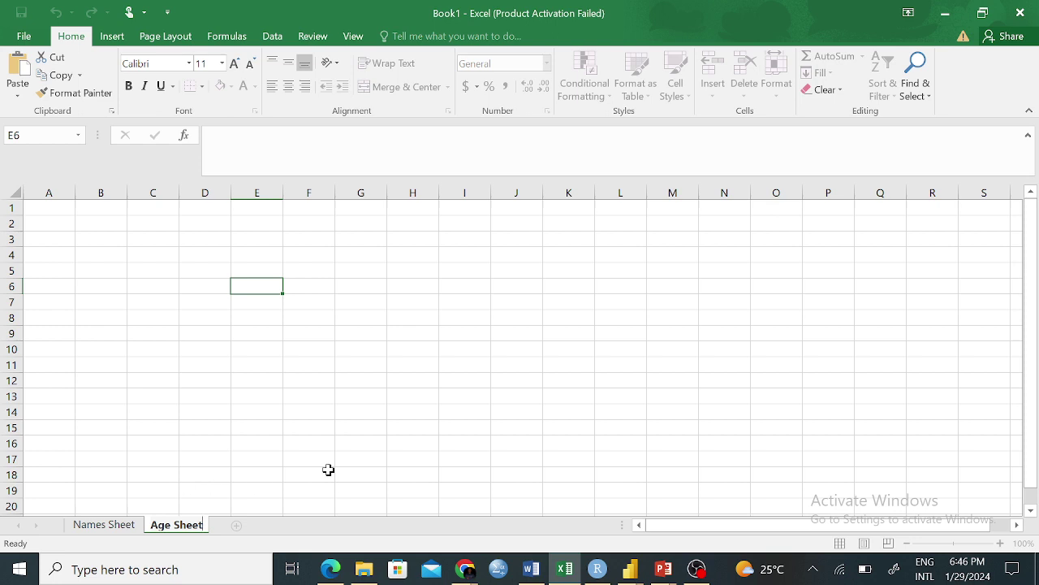
left_click(331, 447)
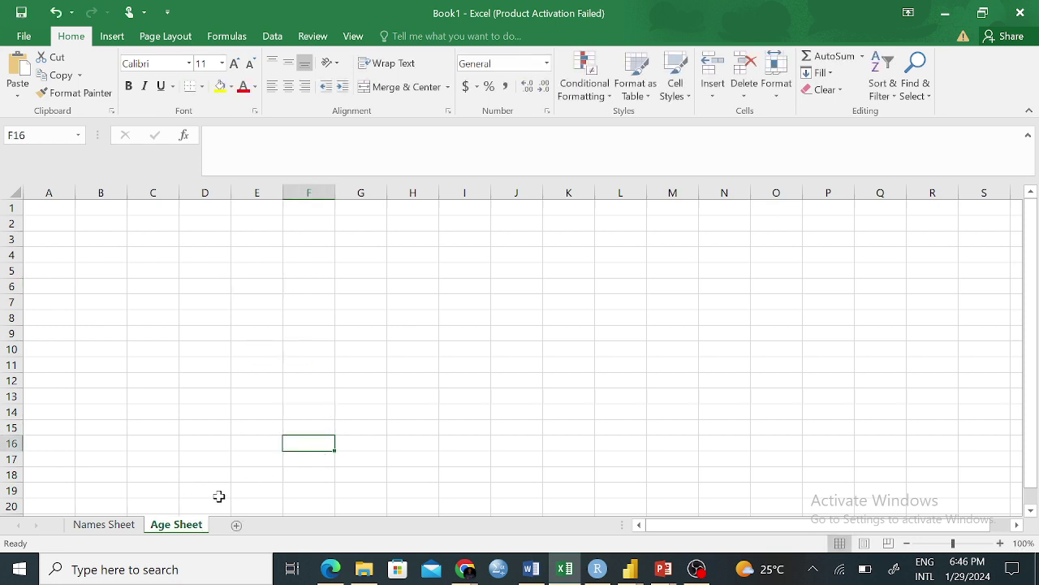
left_click(195, 445)
Enter the ages 23, 45, 56 and 67 in cells C5, C7, C9 and C11 of Age Sheet.
left_click(104, 524)
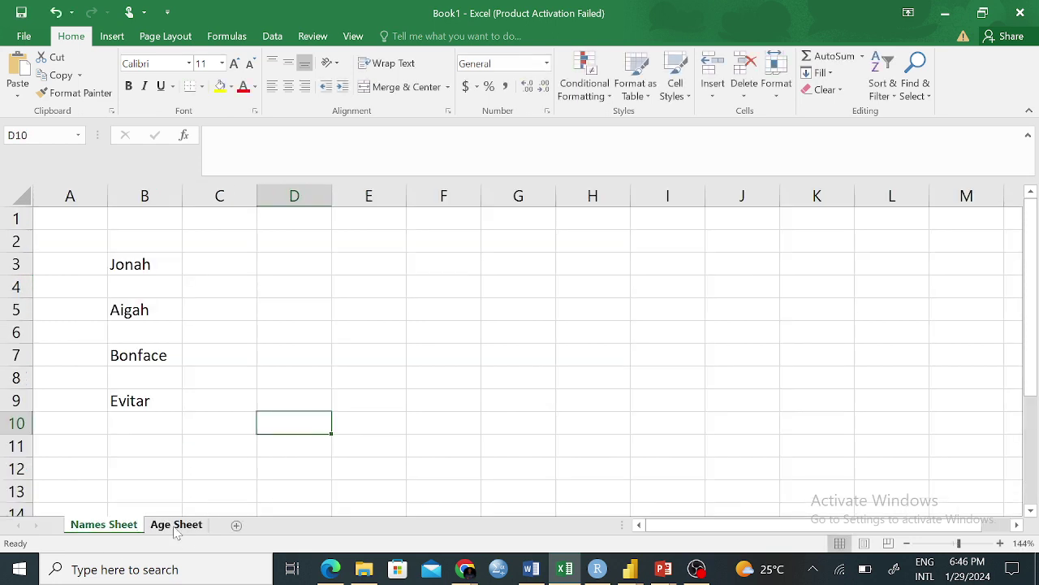
left_click(177, 525)
left_click(151, 258)
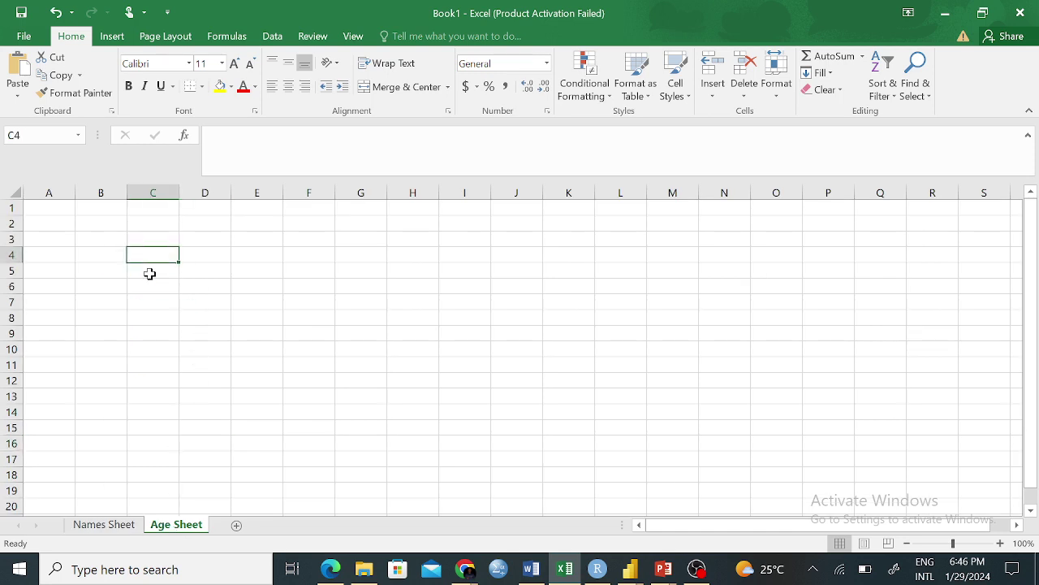
left_click(148, 273)
type("23")
key("Return")
key("Return")
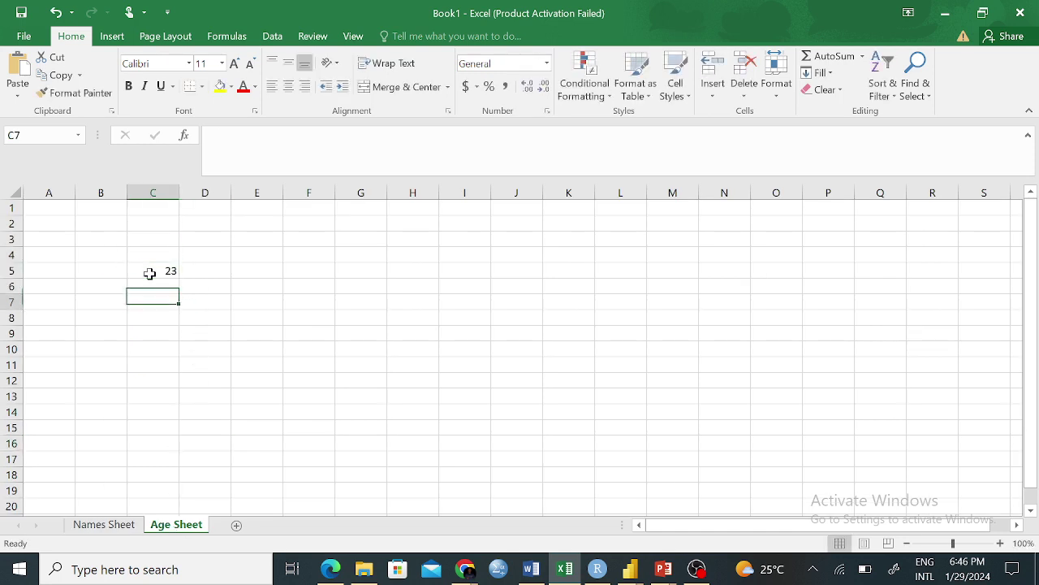
type("45")
key("Return")
key("Return")
type("56")
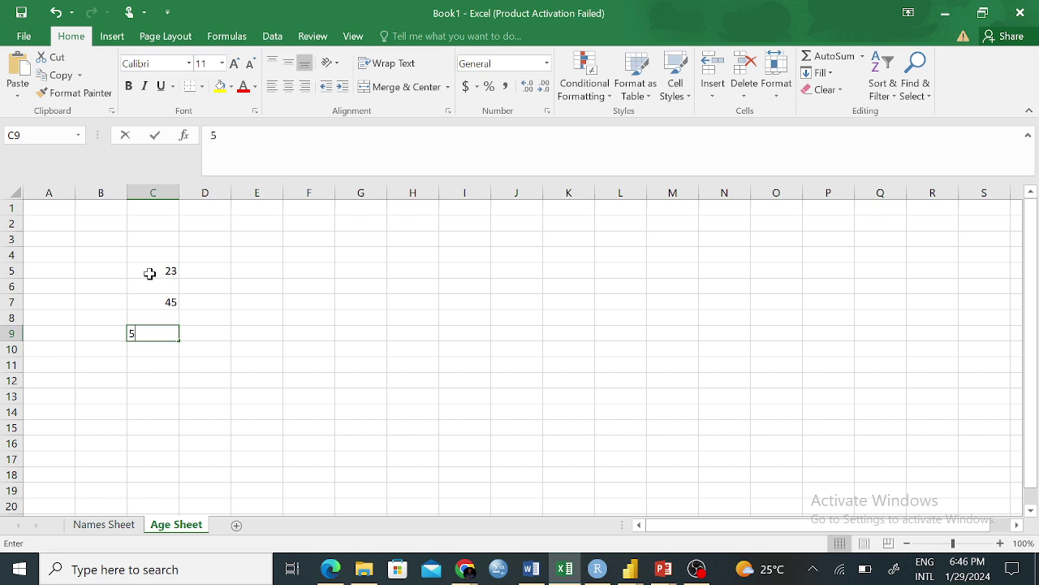
key("Return")
key("Return")
type("67")
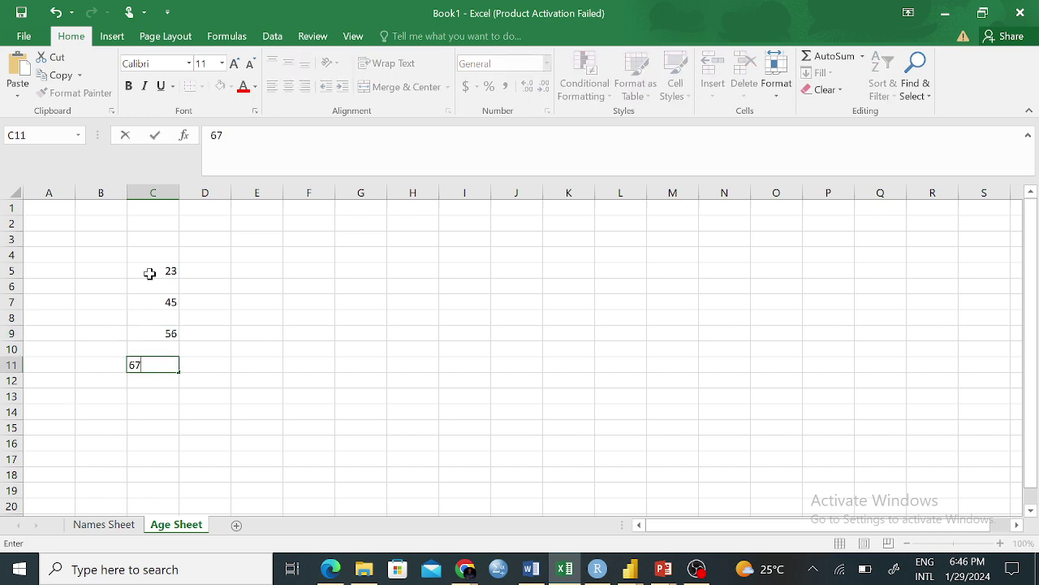
left_click(363, 348)
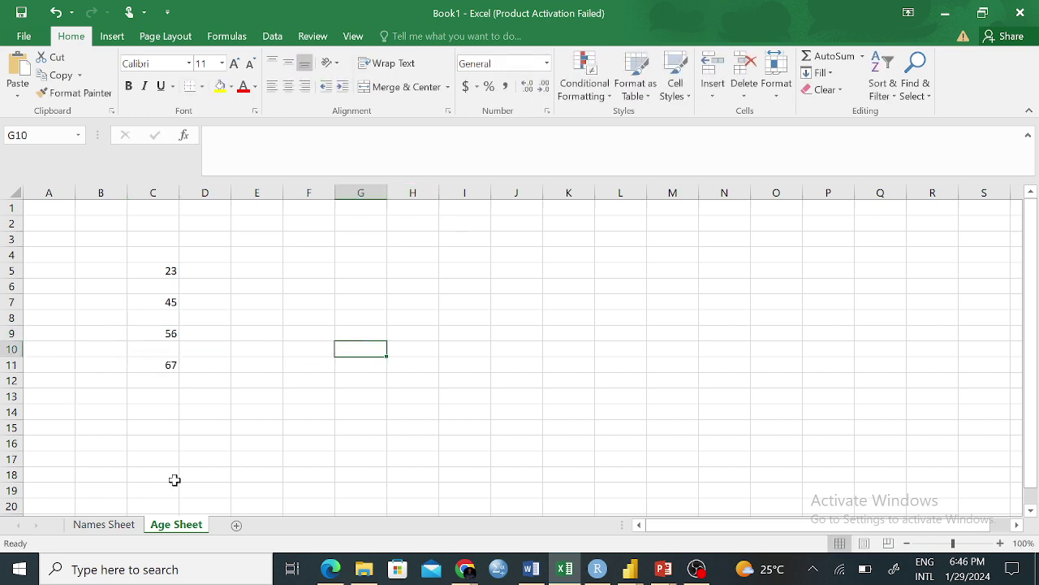
Switch to Names Sheet and back to Age Sheet to compare the contents of the two worksheets.
left_click(104, 525)
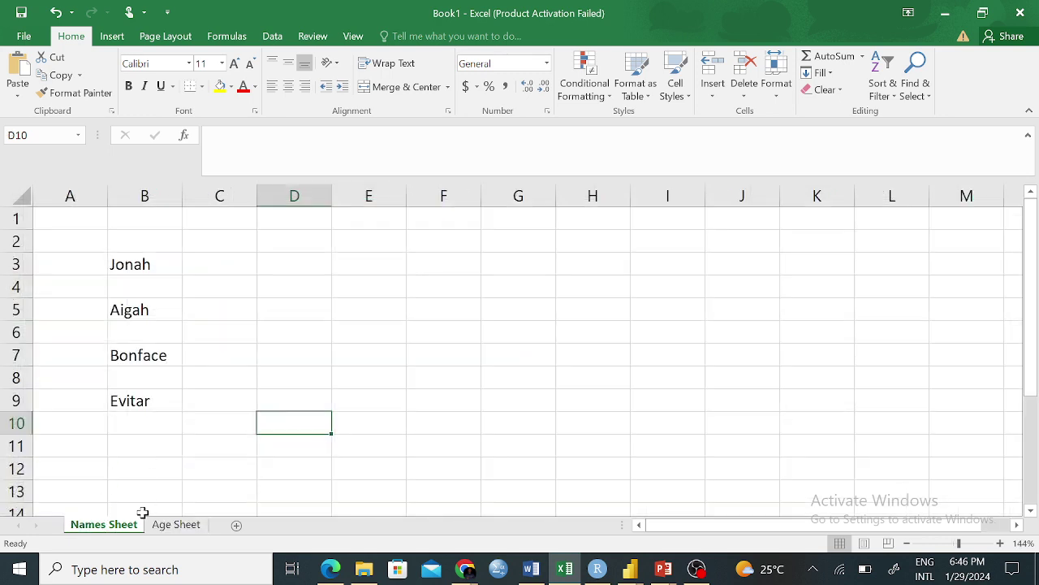
right_click(101, 526)
left_click(155, 538)
left_click(173, 526)
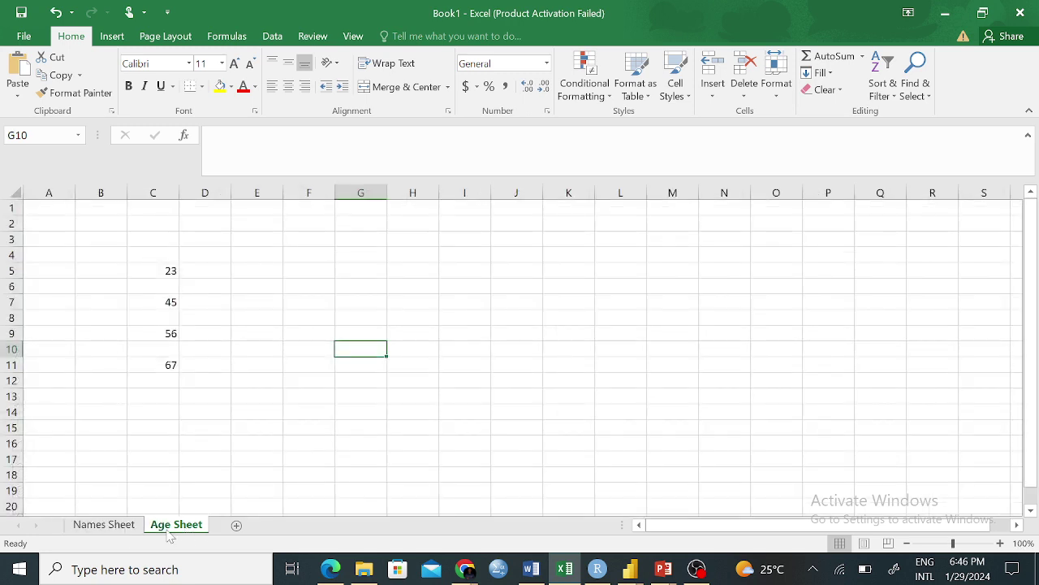
Clear the name from cell B3 on Names Sheet.
left_click(111, 527)
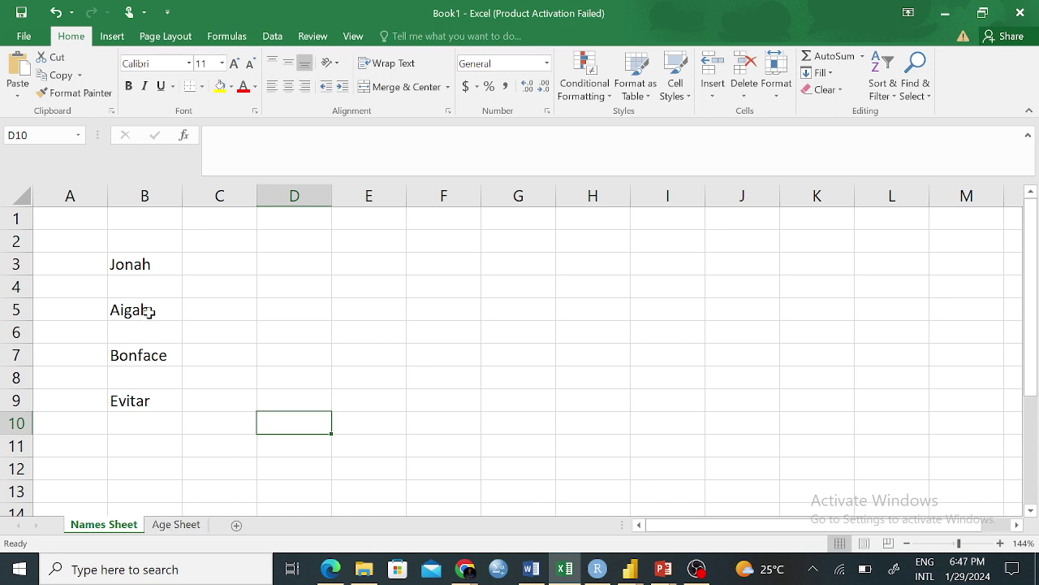
left_click(144, 271)
key("BackSpace")
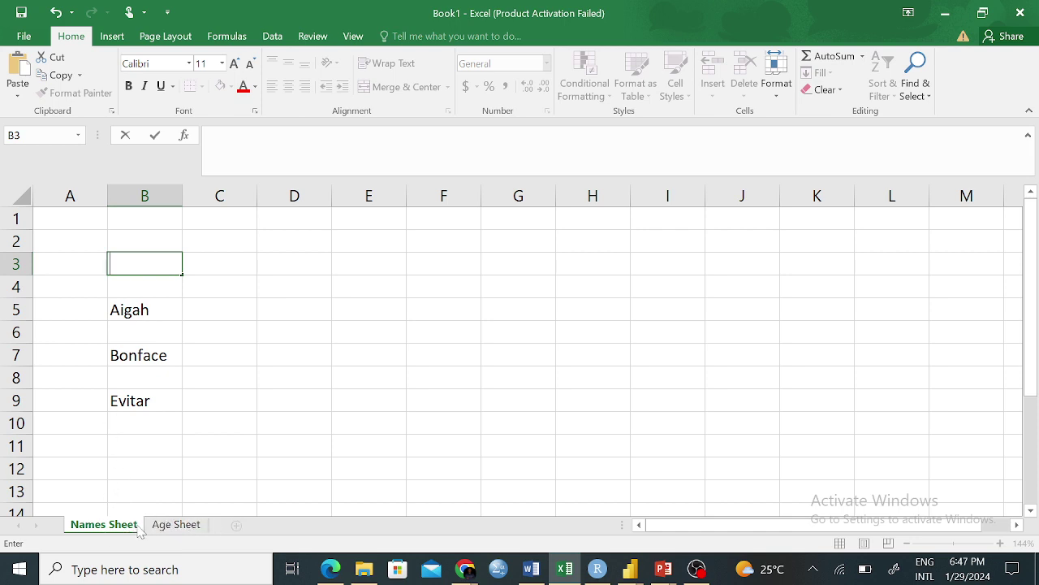
left_click(195, 524)
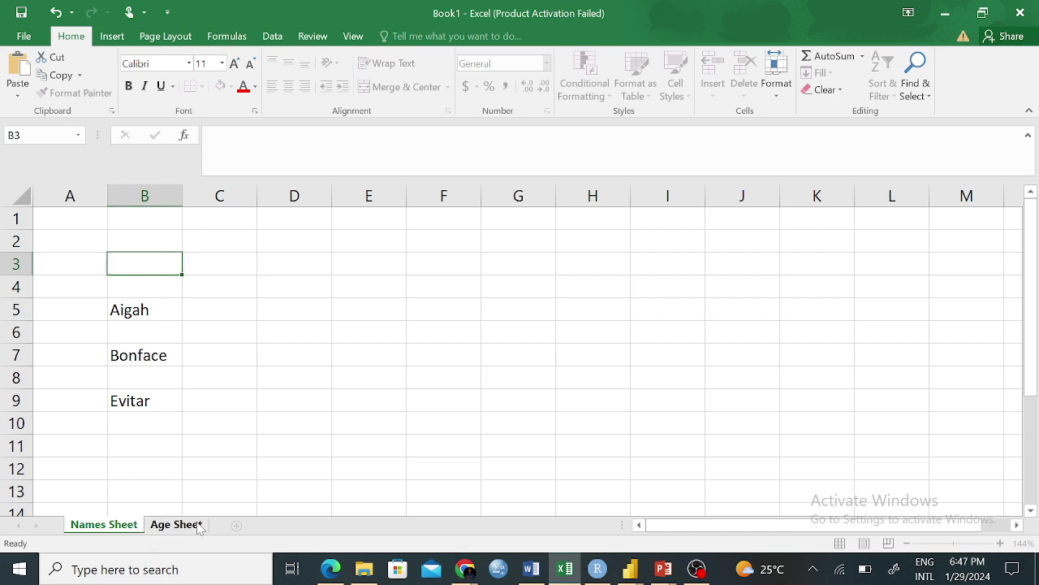
Add a new worksheet after Age Sheet and rename it "DataMinds".
left_click(237, 525)
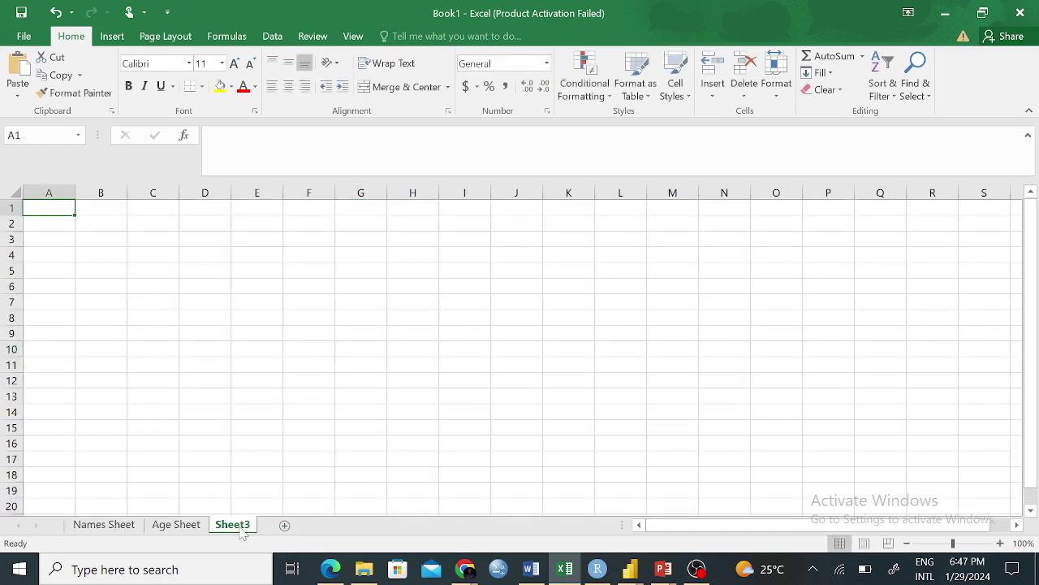
double_click(233, 526)
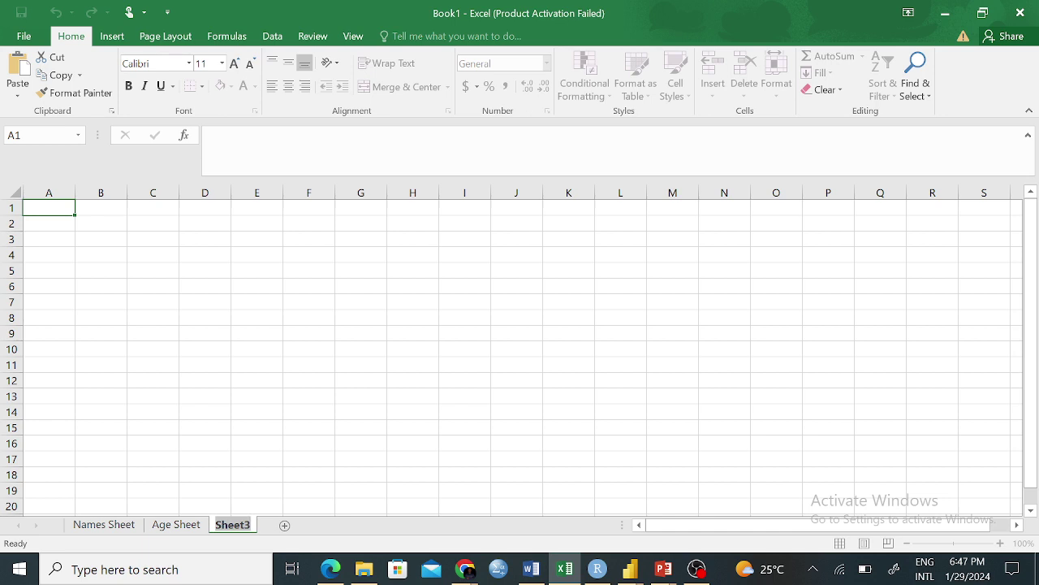
key("BackSpace")
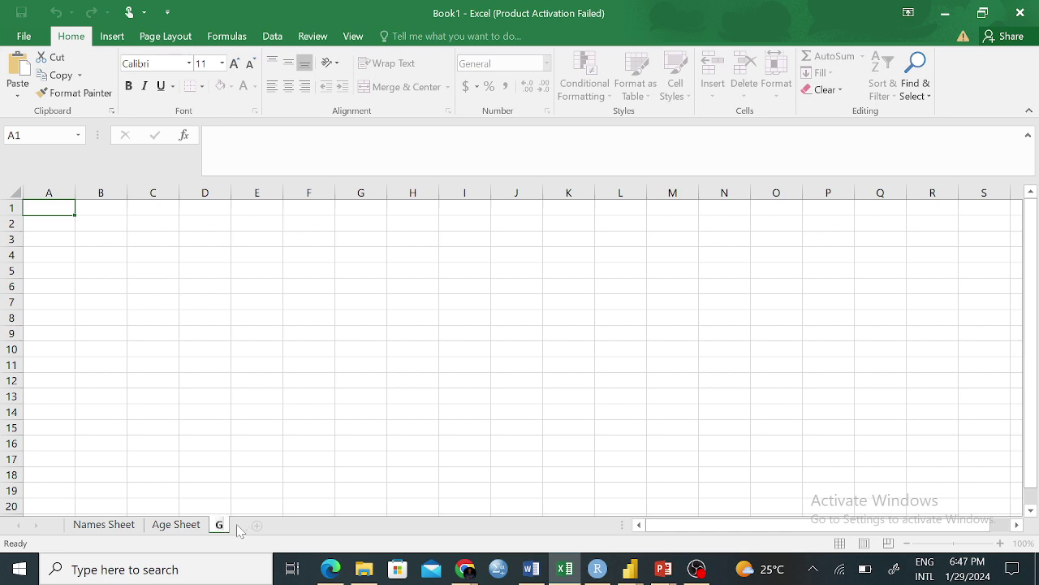
type("DataMinds")
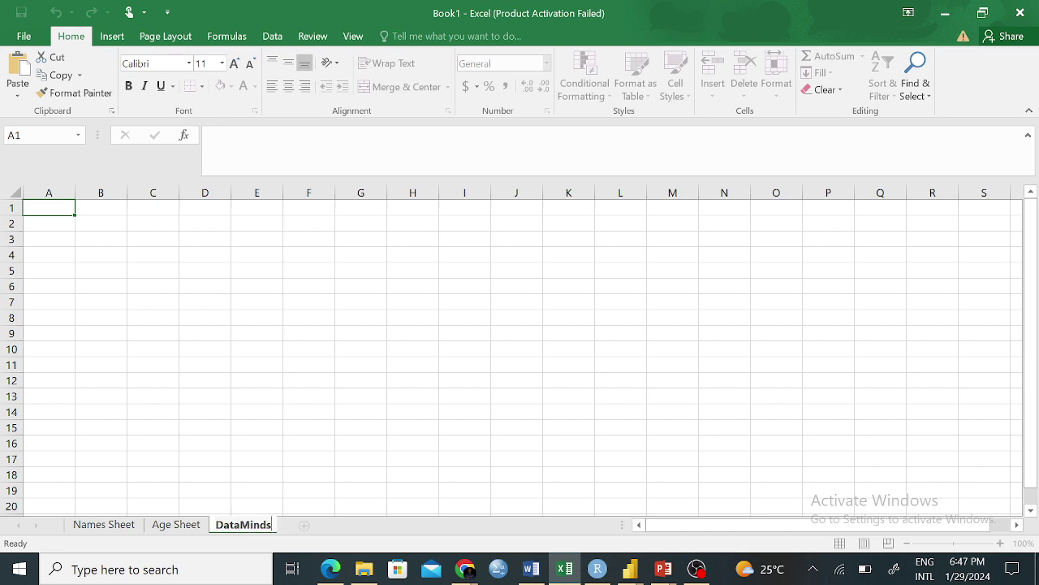
left_click(267, 428)
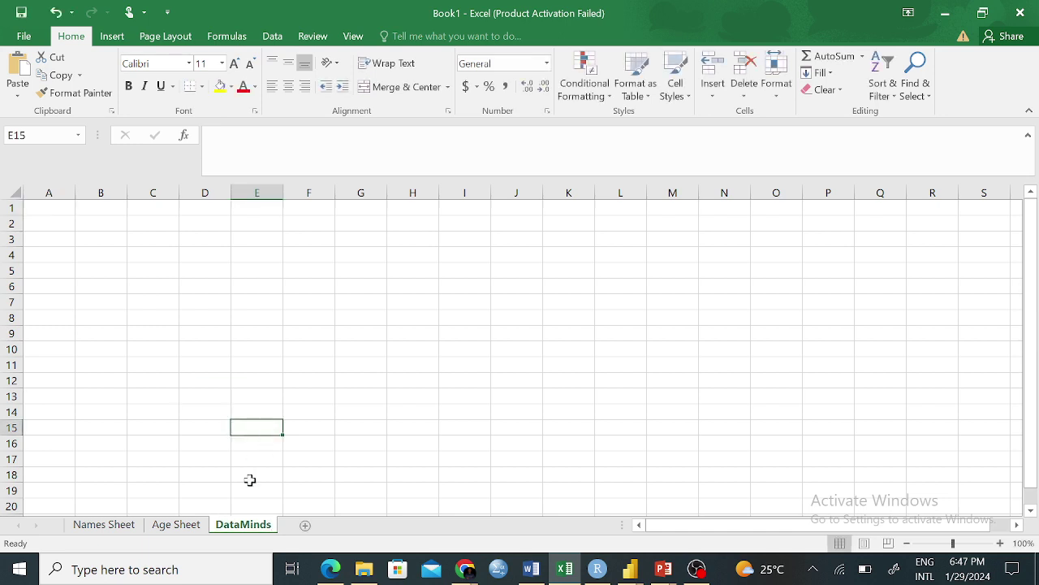
Rename Age Sheet as "Occupation".
right_click(171, 523)
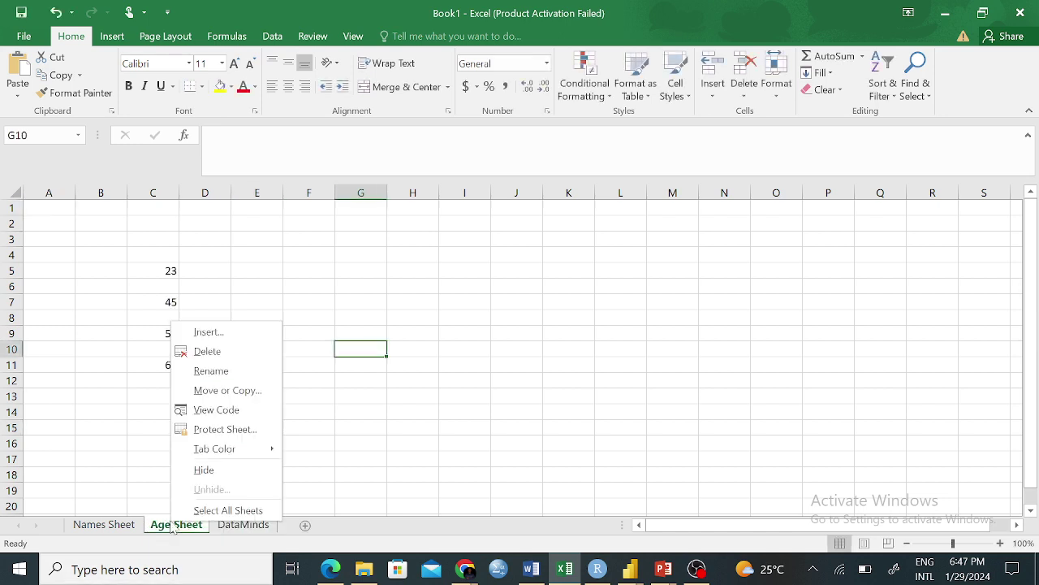
left_click(85, 405)
right_click(173, 526)
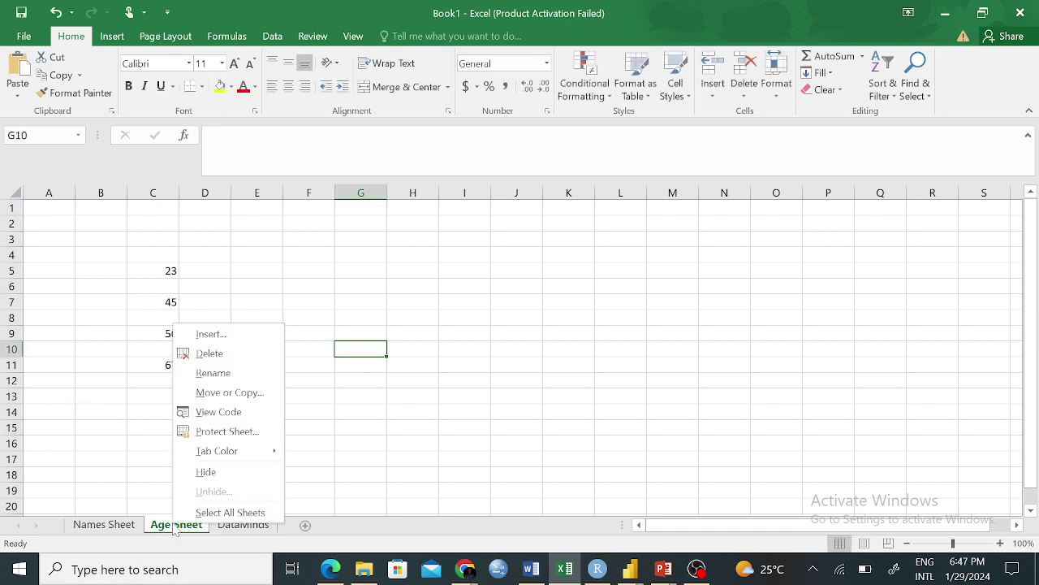
left_click(212, 372)
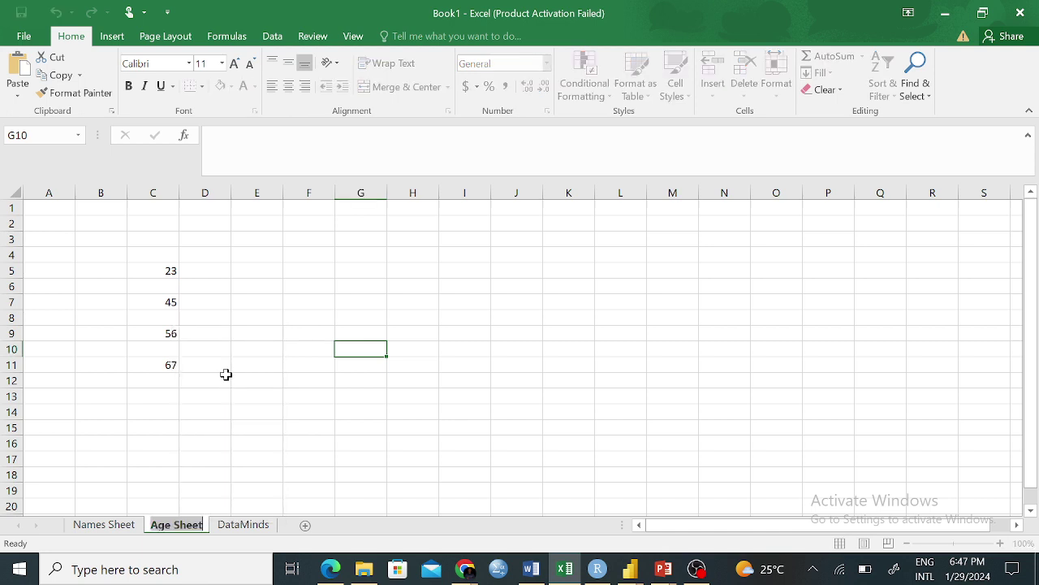
key("BackSpace")
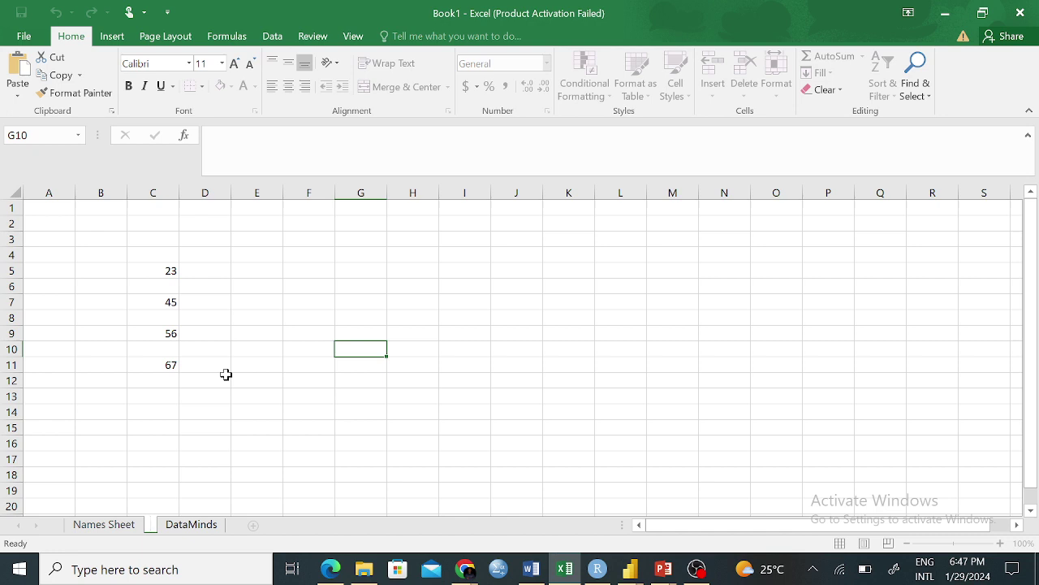
type("O")
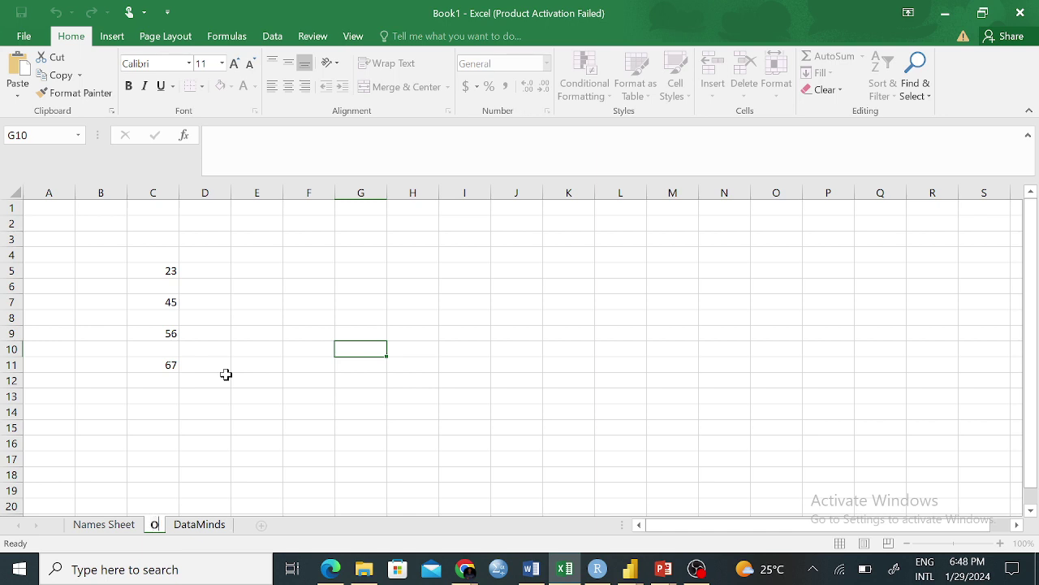
type("ccupation")
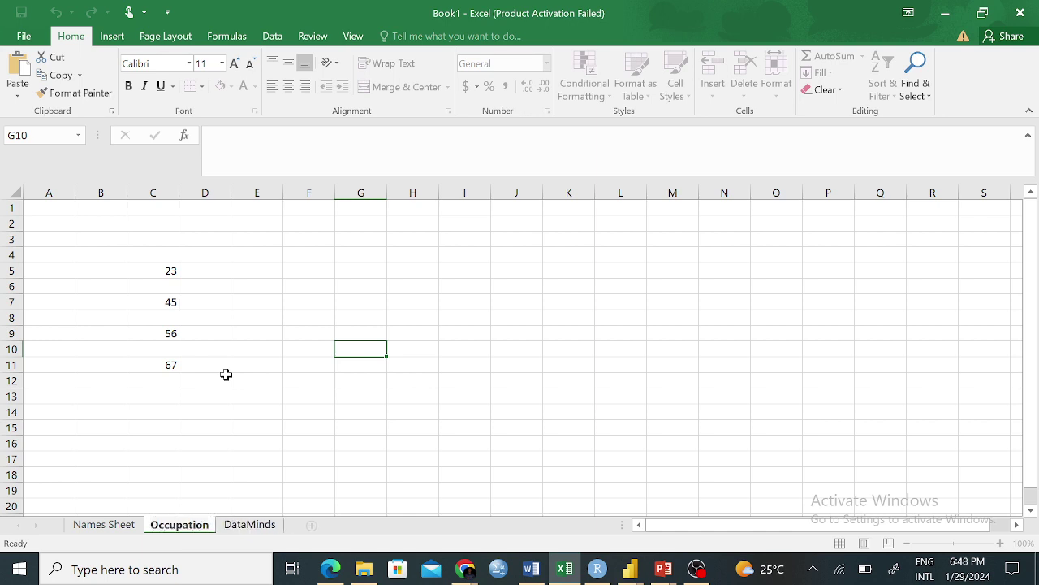
key("Return")
type("Sheet")
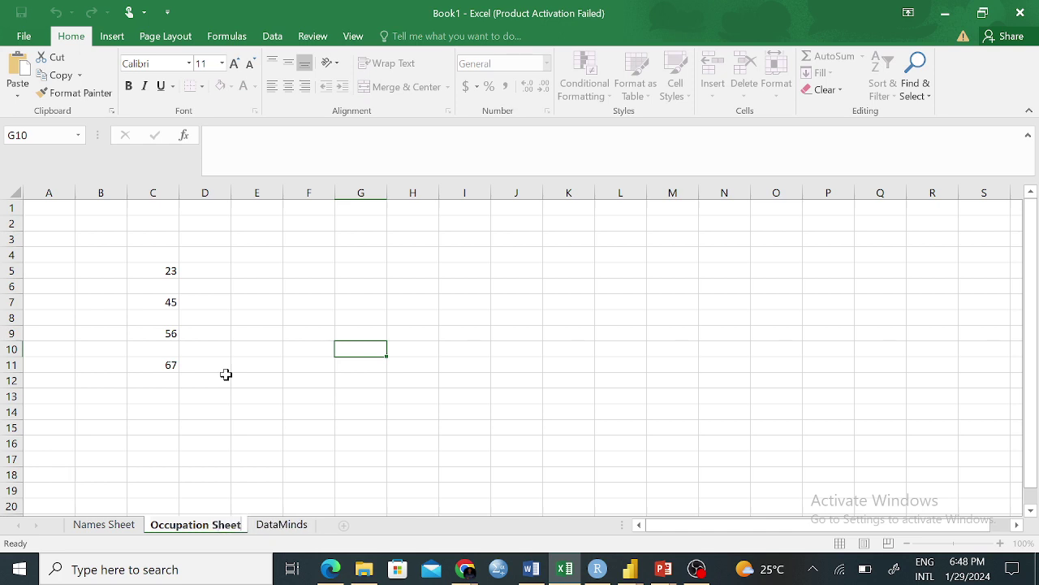
key("BackSpace")
key("BackSpace")
key("BackSpace")
key("BackSpace")
key("BackSpace")
key("BackSpace")
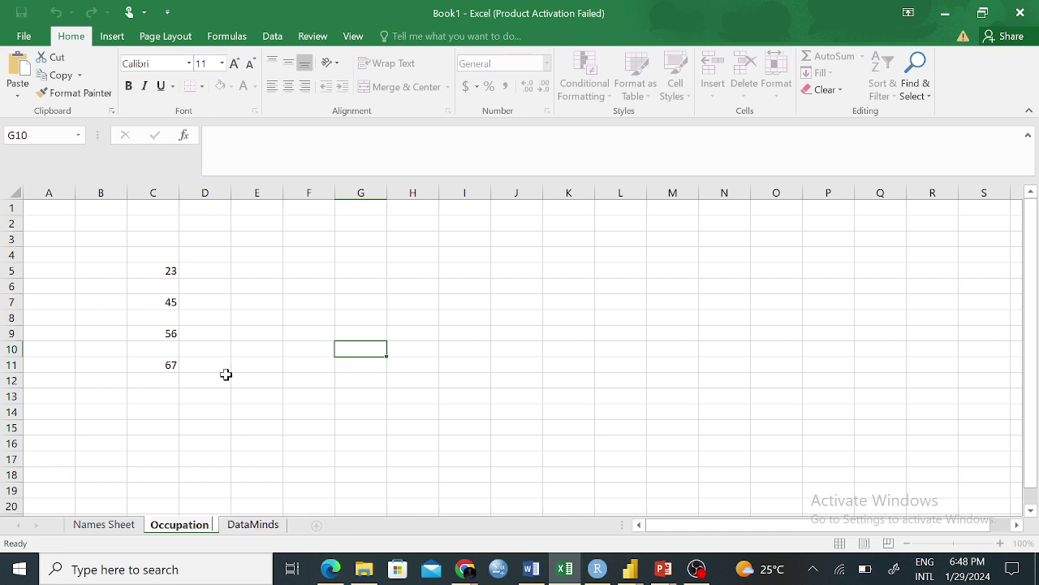
key("BackSpace")
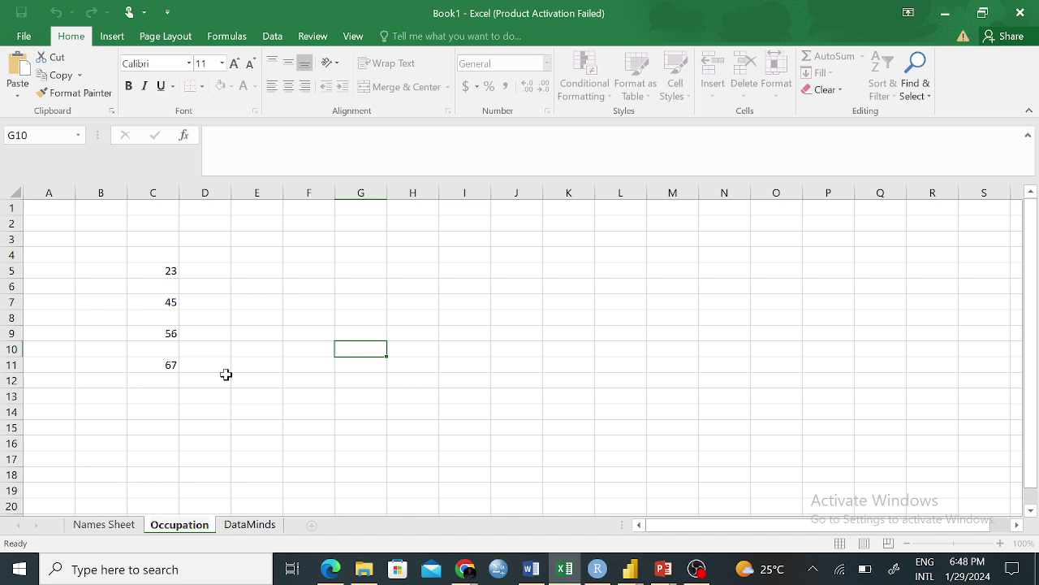
left_click(479, 342)
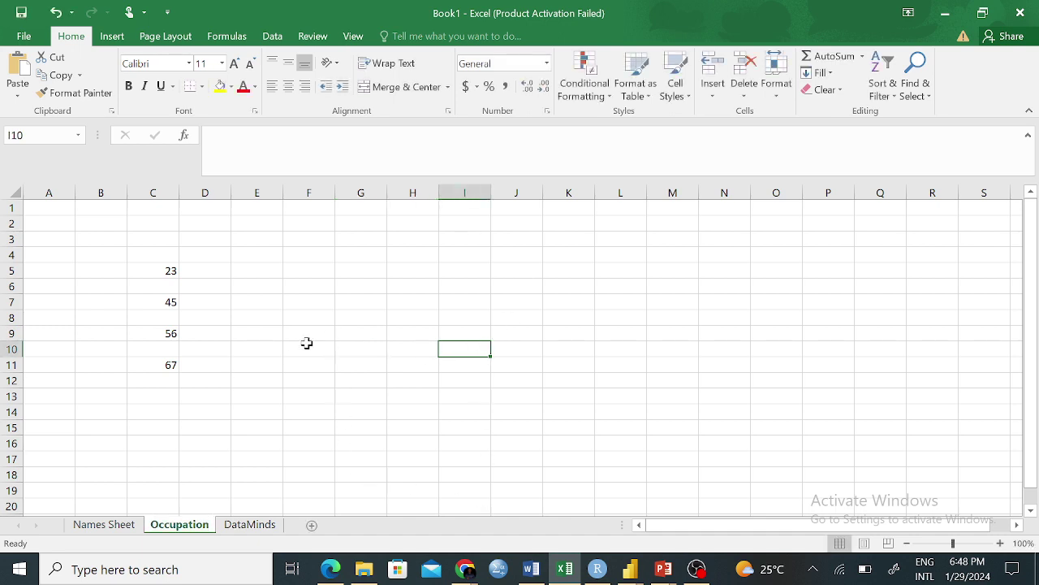
Group the DataMinds, Occupation and Names Sheet worksheets by adding them to the selection one at a time.
left_click(241, 528)
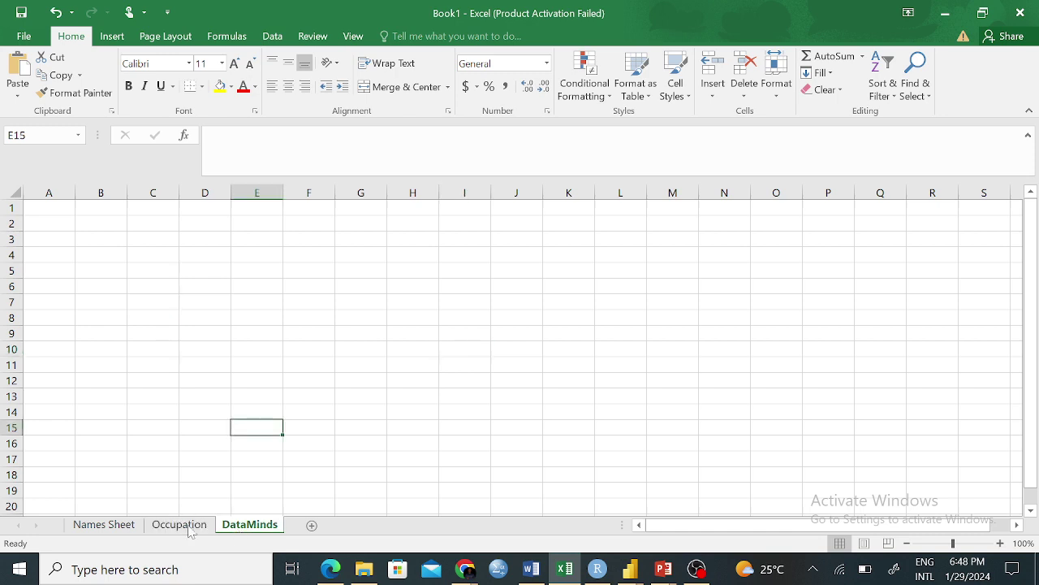
right_click(242, 530)
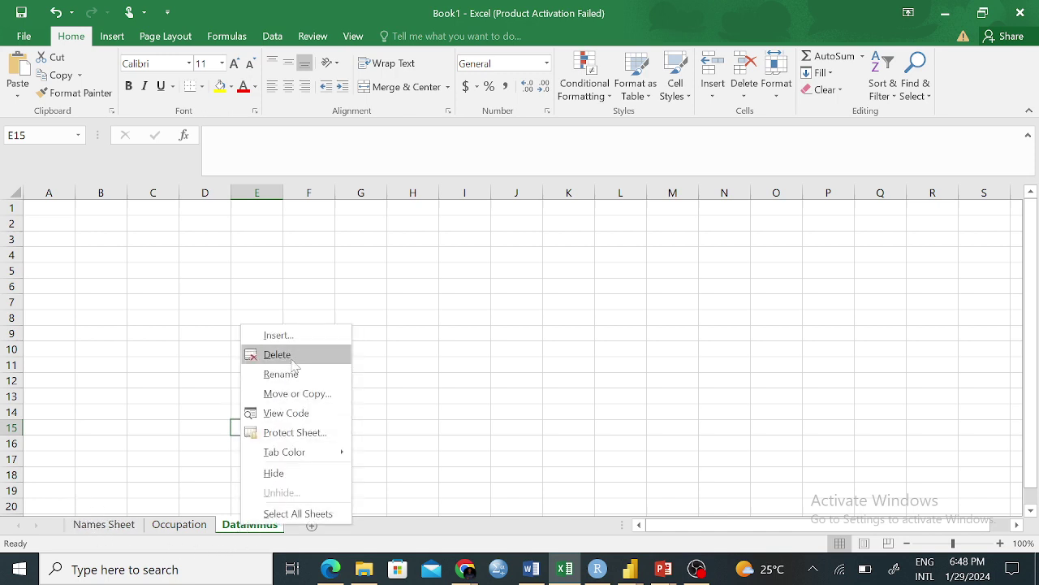
key("Escape")
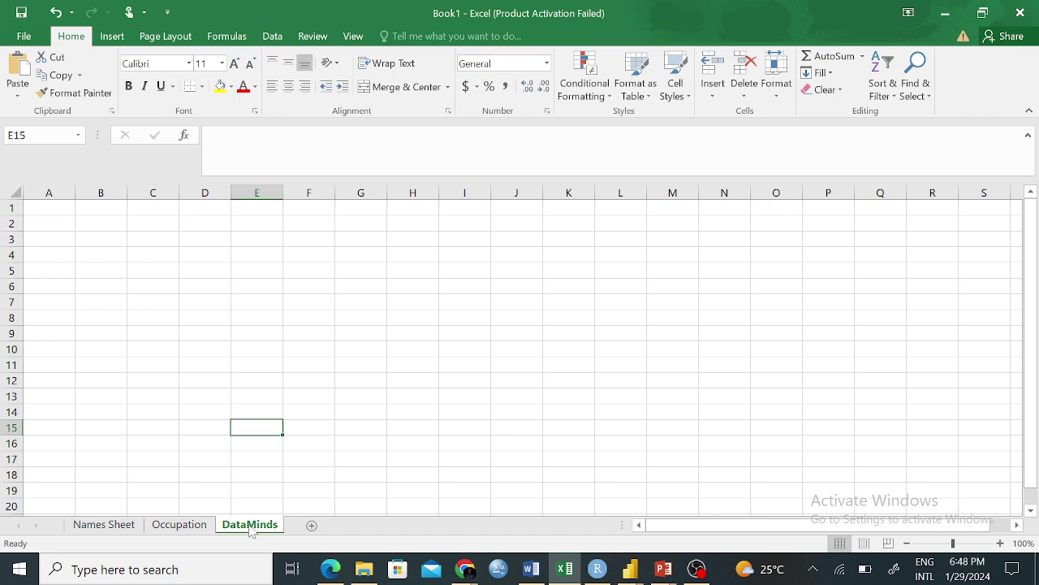
left_click(193, 526, "ctrl")
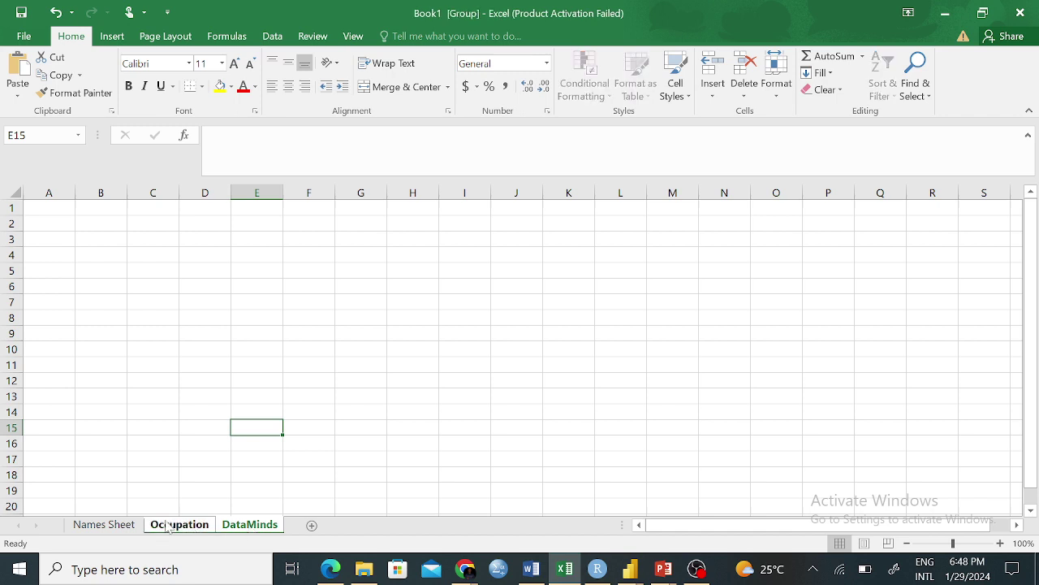
left_click(121, 526, "ctrl")
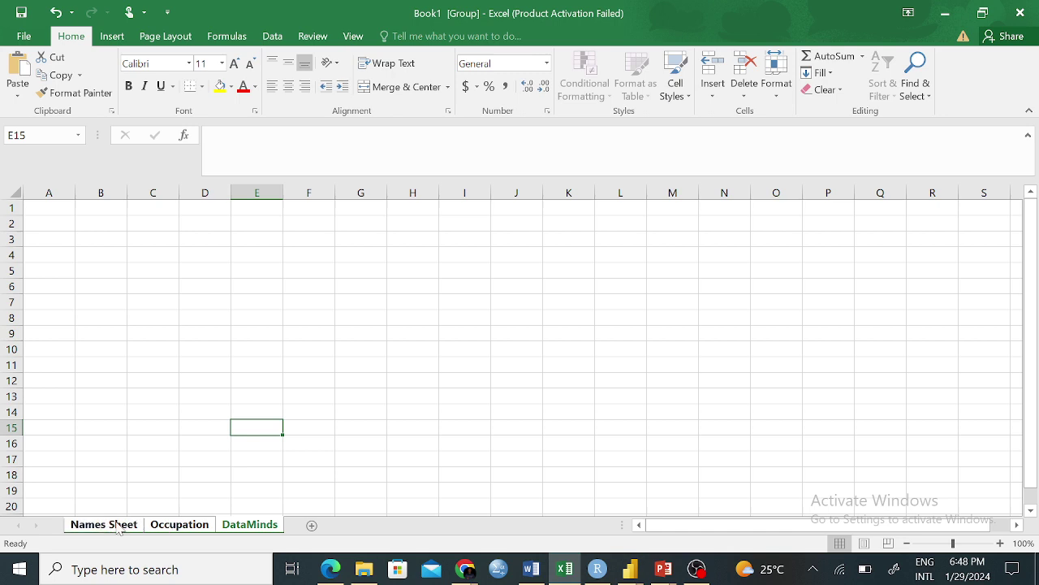
right_click(199, 529)
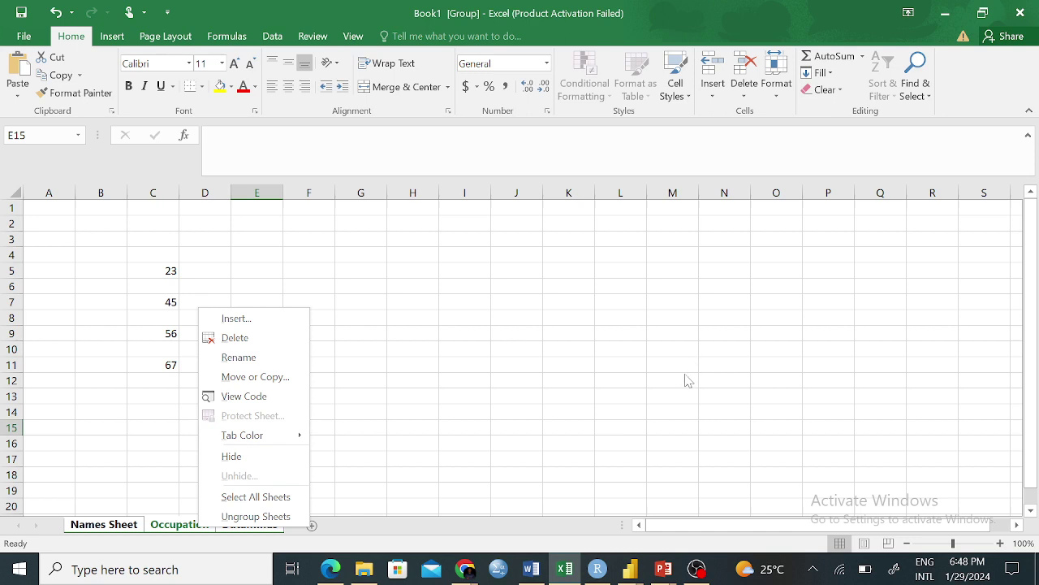
left_click(500, 387)
left_click(354, 491)
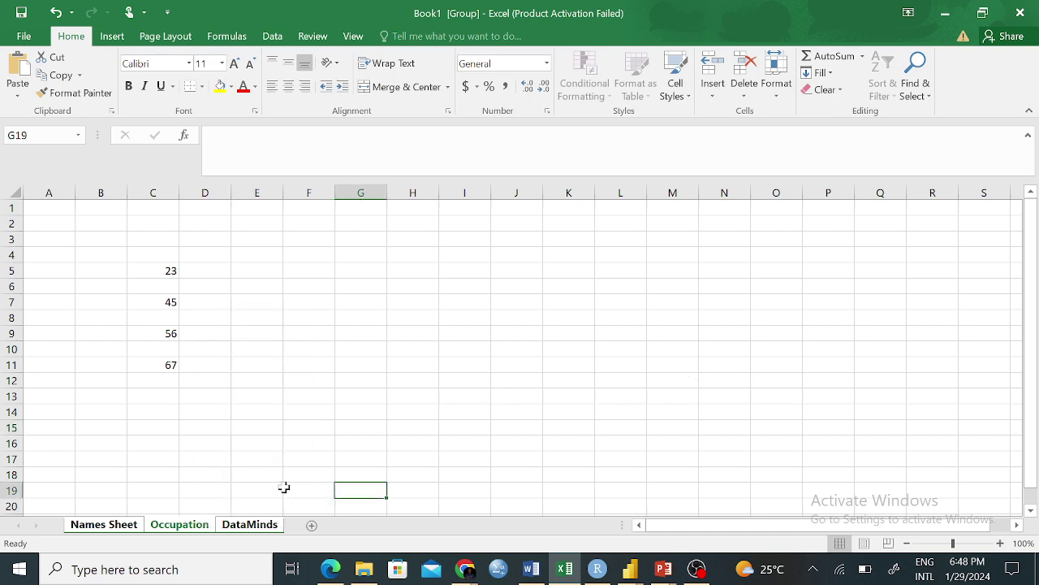
left_click(337, 462)
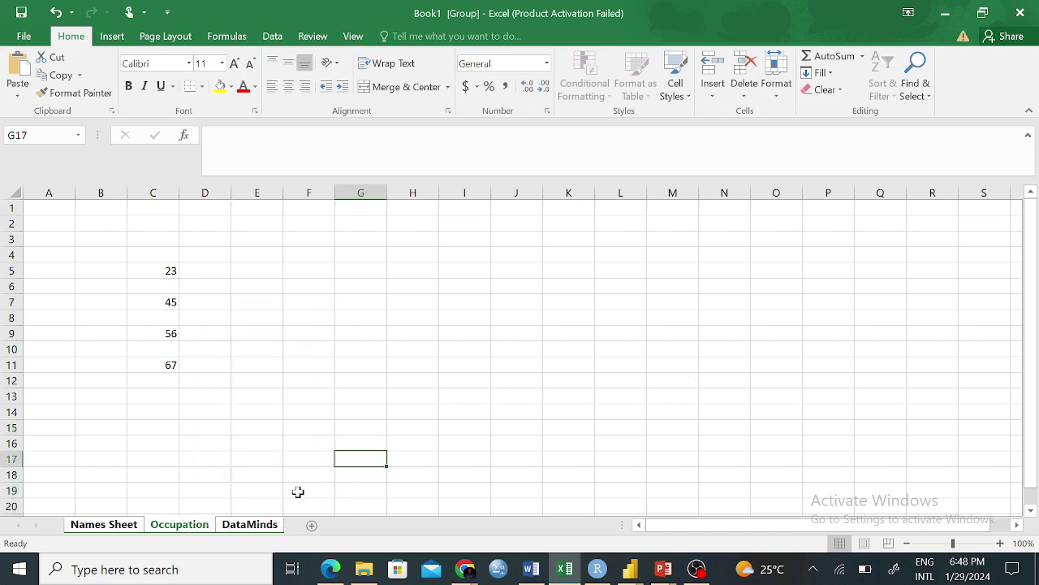
Ungroup the worksheets, select the whole range from DataMinds to Names Sheet at once, and ungroup them again.
left_click(244, 525)
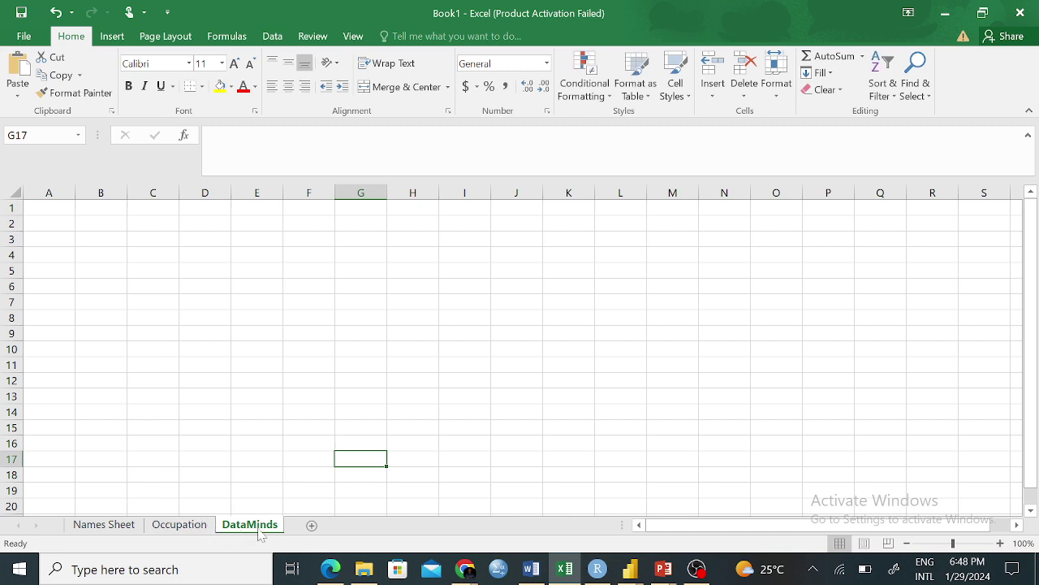
left_click(116, 526, "shift")
left_click(359, 474)
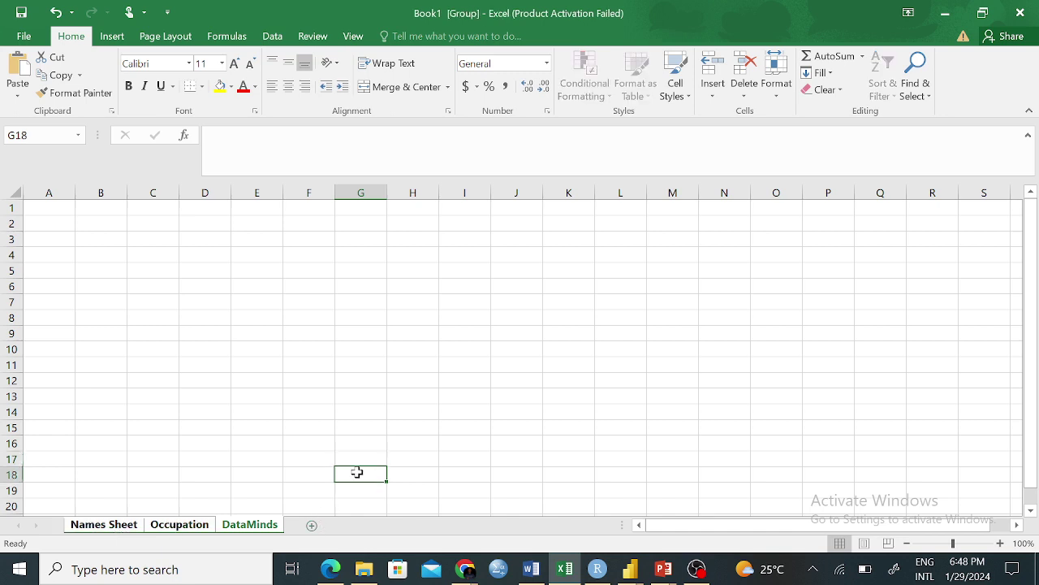
left_click(174, 526)
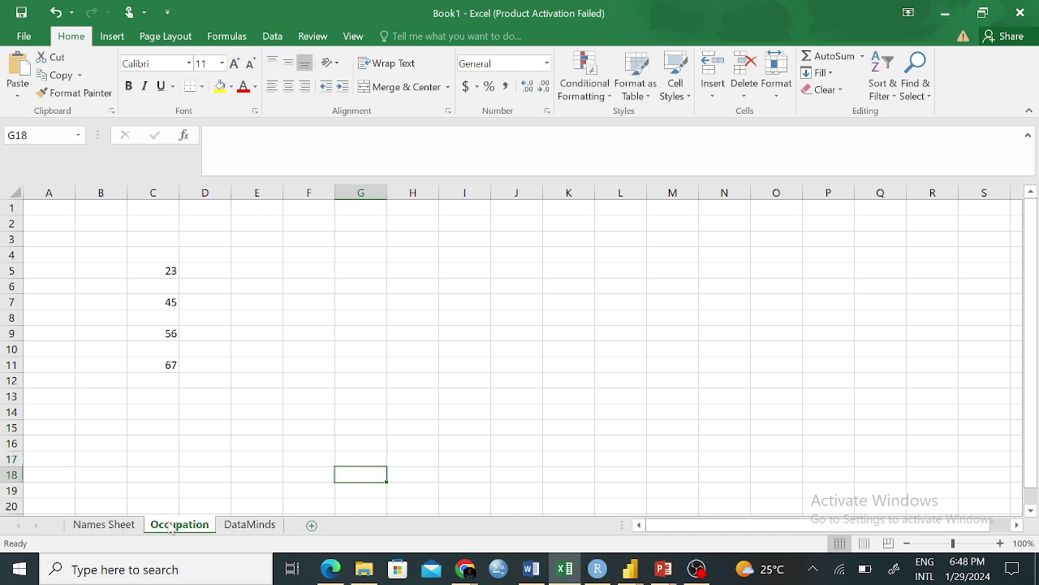
Delete the Occupation and DataMinds worksheets together as a group.
left_click(258, 526)
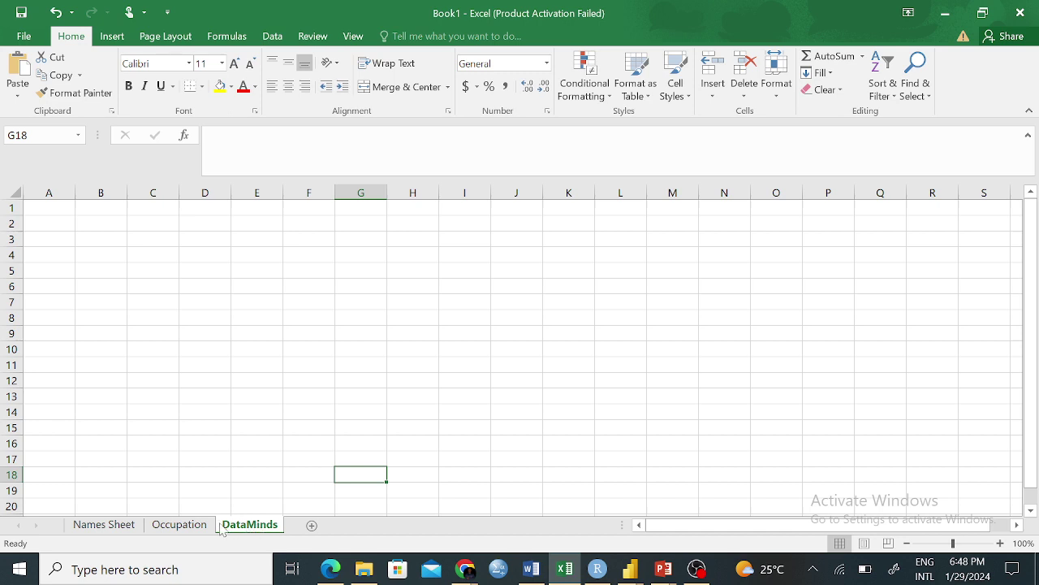
left_click(182, 526, "ctrl")
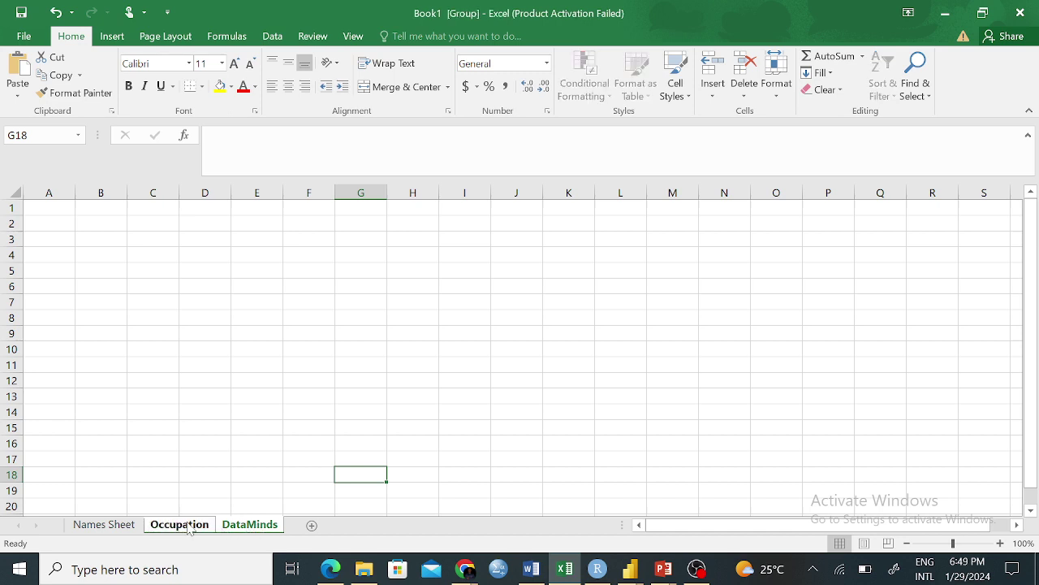
right_click(189, 526)
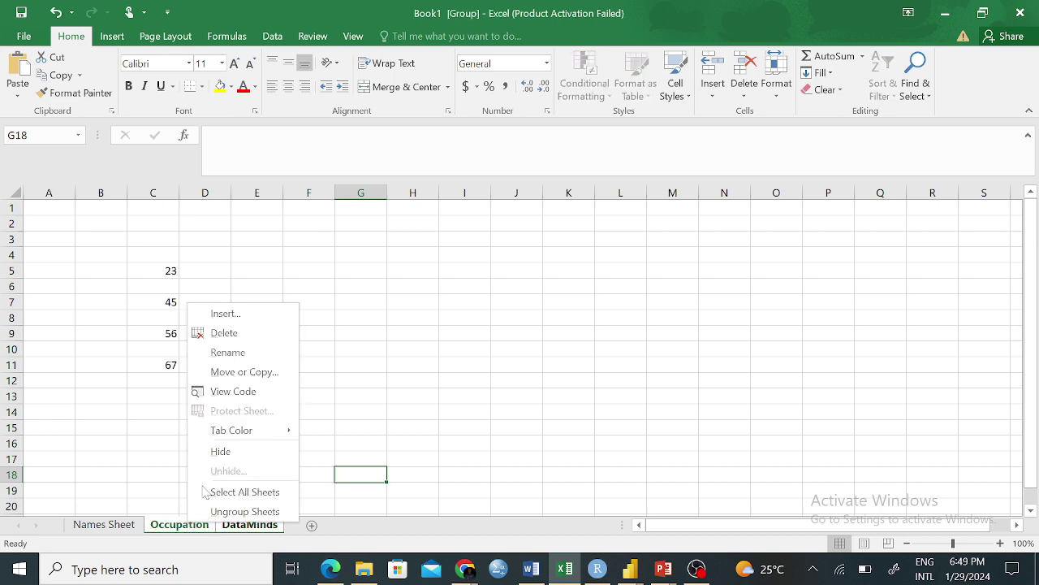
left_click(265, 346)
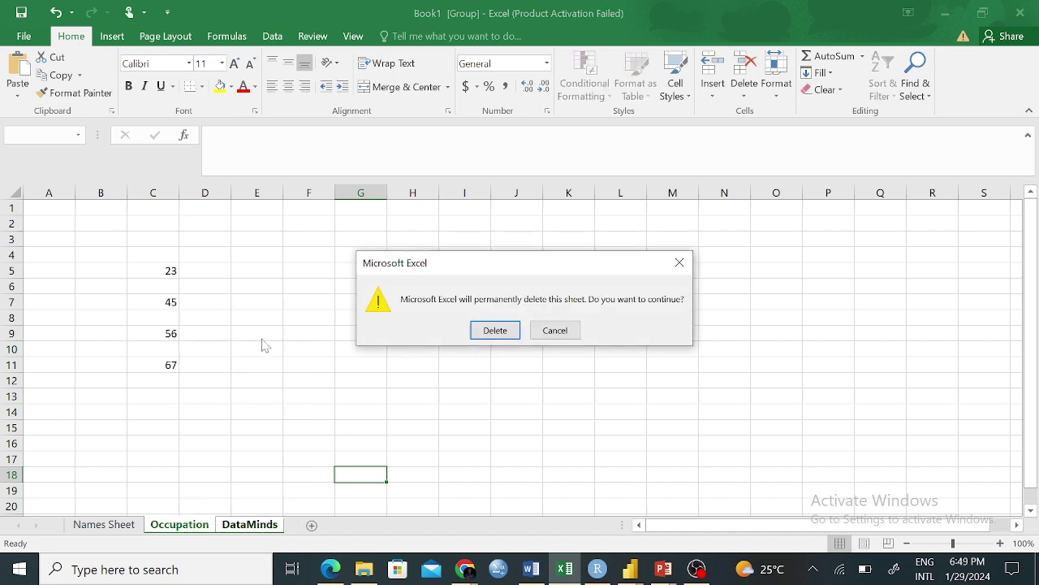
left_click(494, 333)
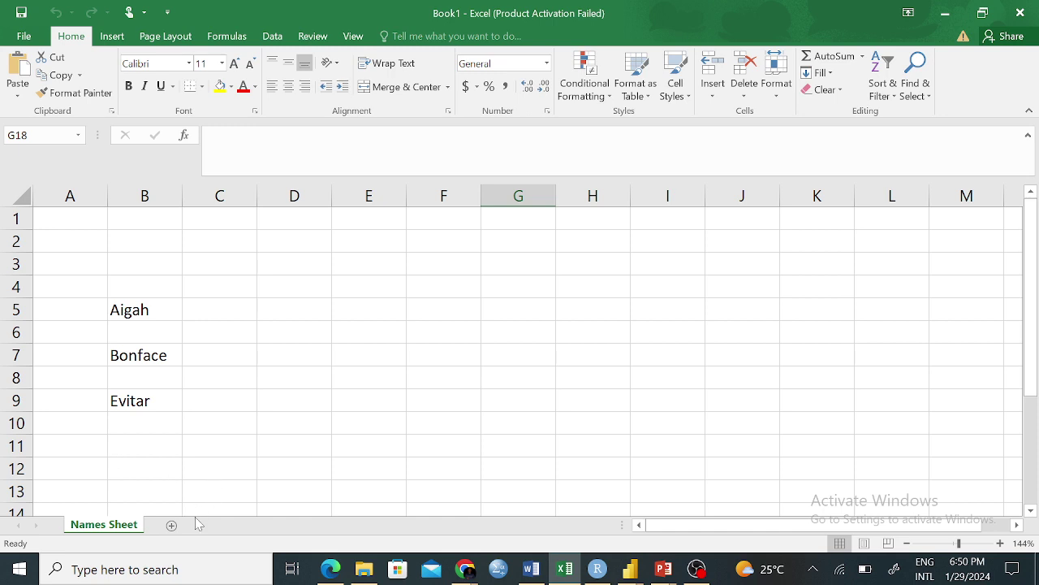
Add four blank worksheets: two following Names Sheet, one directly after Sheet4, and one after Sheet5.
left_click(171, 527)
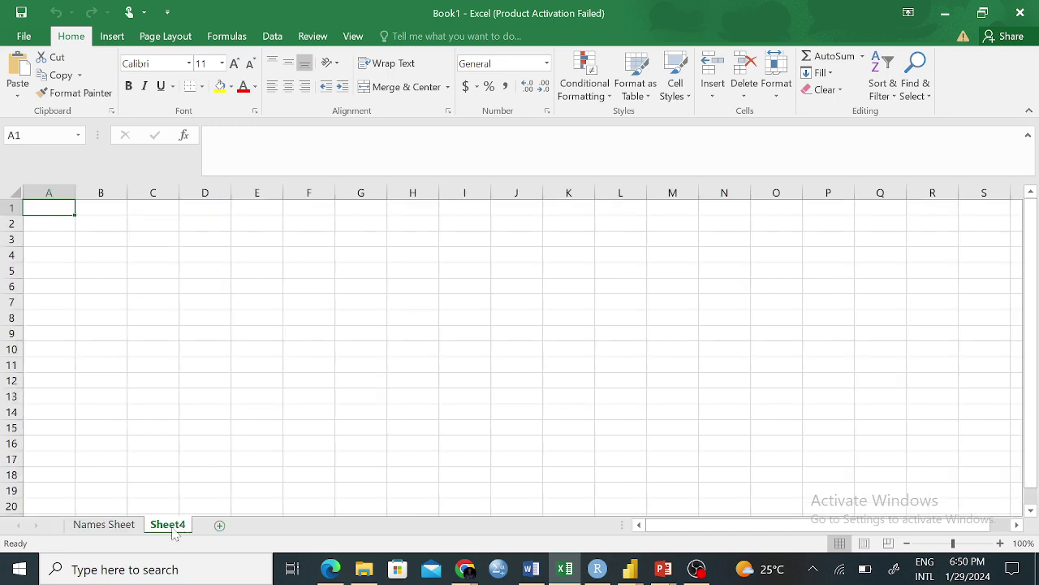
left_click(220, 526)
left_click(169, 526)
left_click(268, 526)
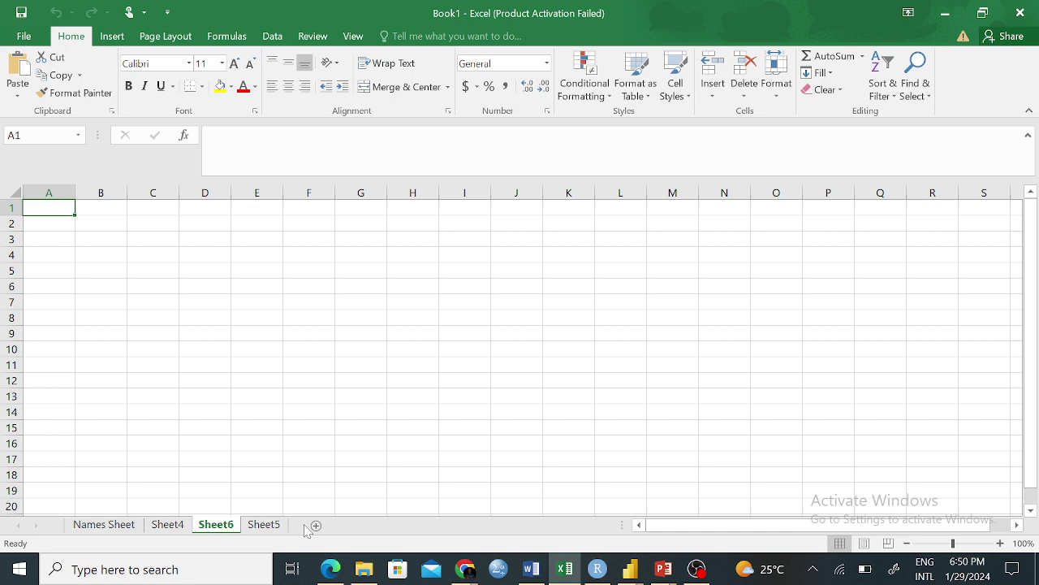
left_click(264, 526)
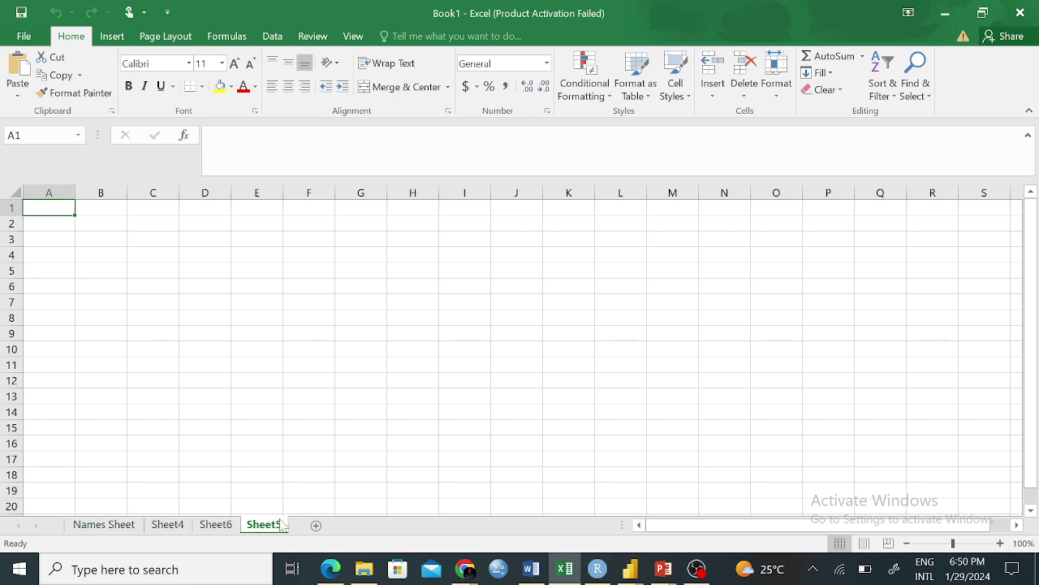
left_click(316, 526)
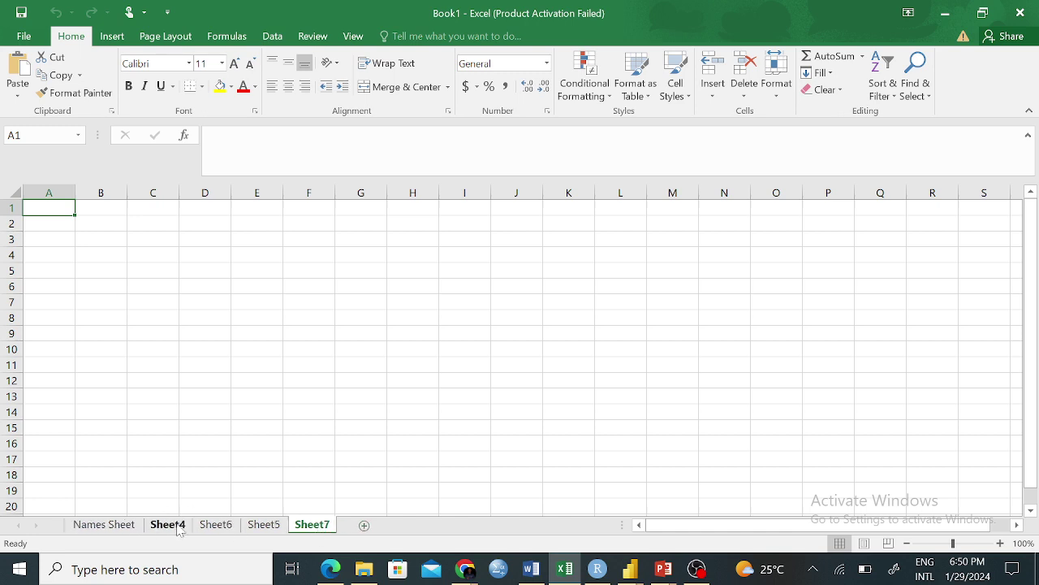
Delete the Sheet7 worksheet at the end of the workbook.
left_click(264, 524)
left_click(311, 526)
right_click(311, 526)
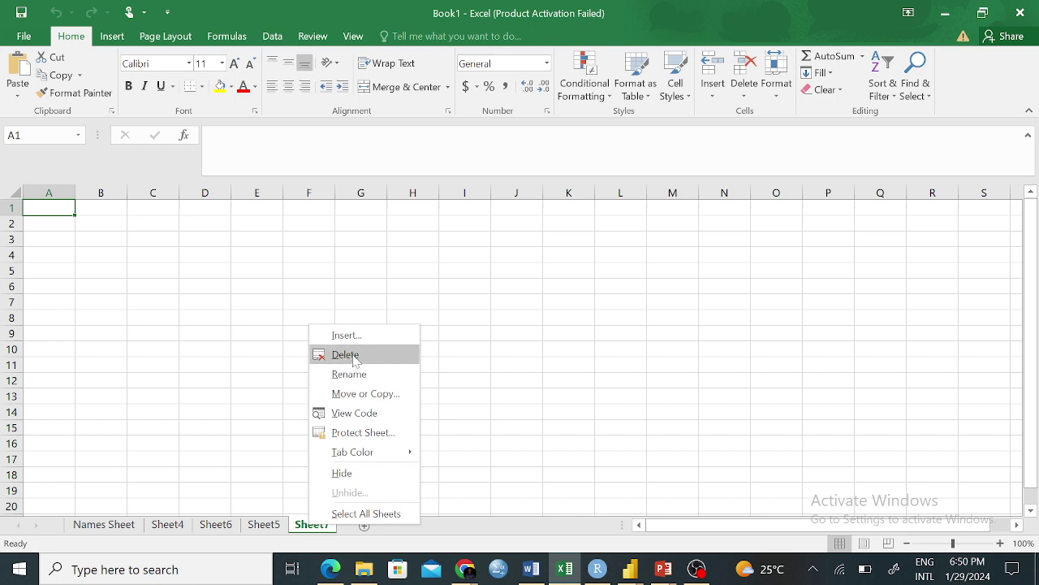
left_click(349, 355)
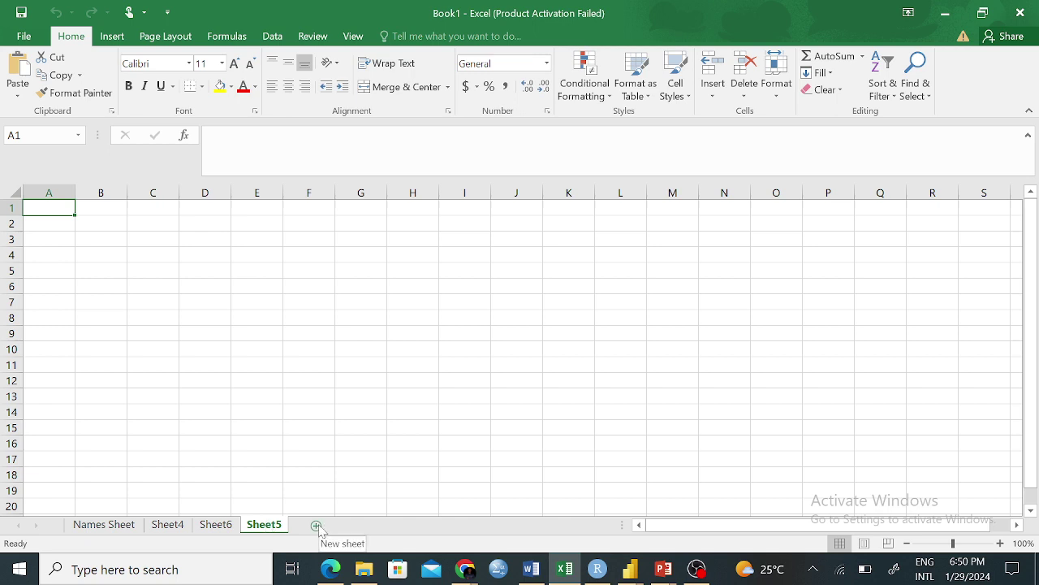
Insert two blank worksheets, one at a time, directly before Sheet5 using the Worksheet type.
right_click(267, 526)
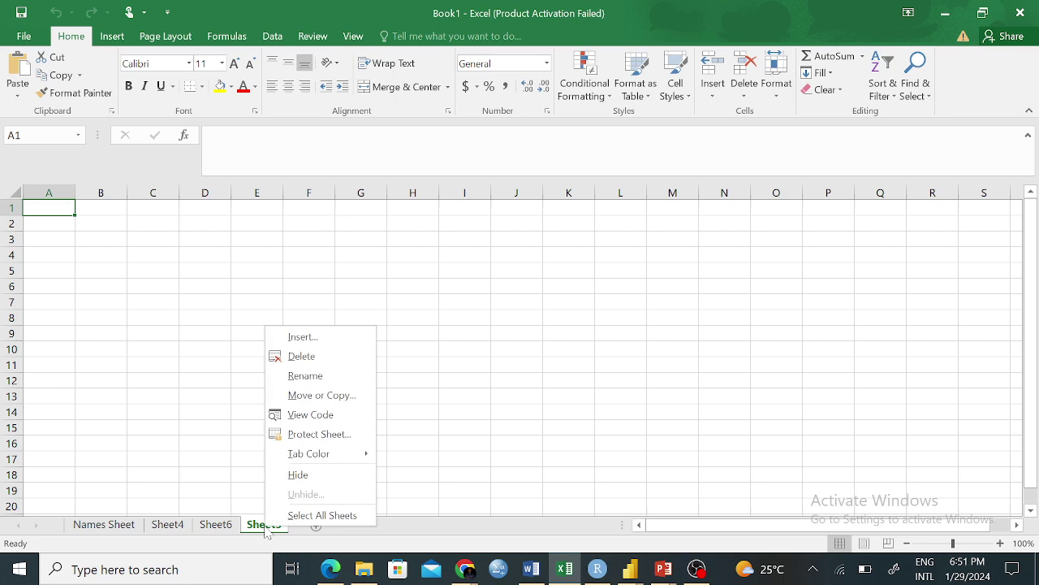
left_click(302, 340)
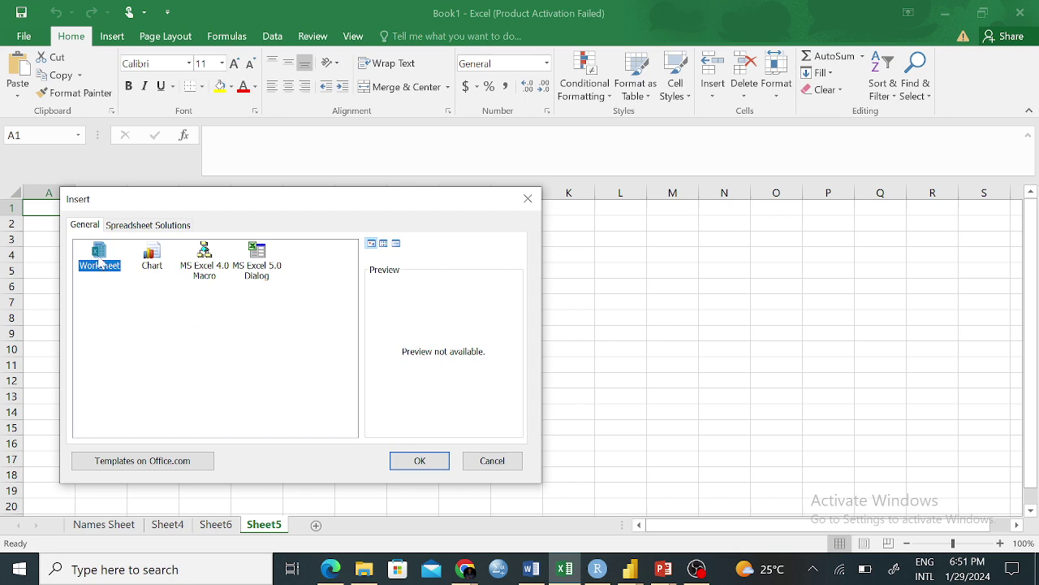
left_click(153, 257)
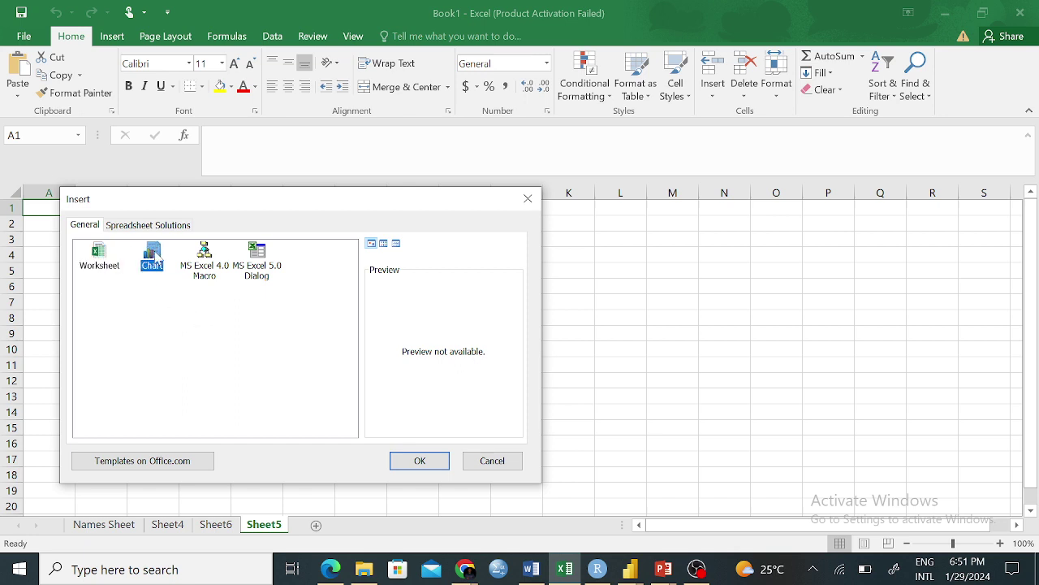
left_click(213, 265)
left_click(252, 271)
left_click(93, 260)
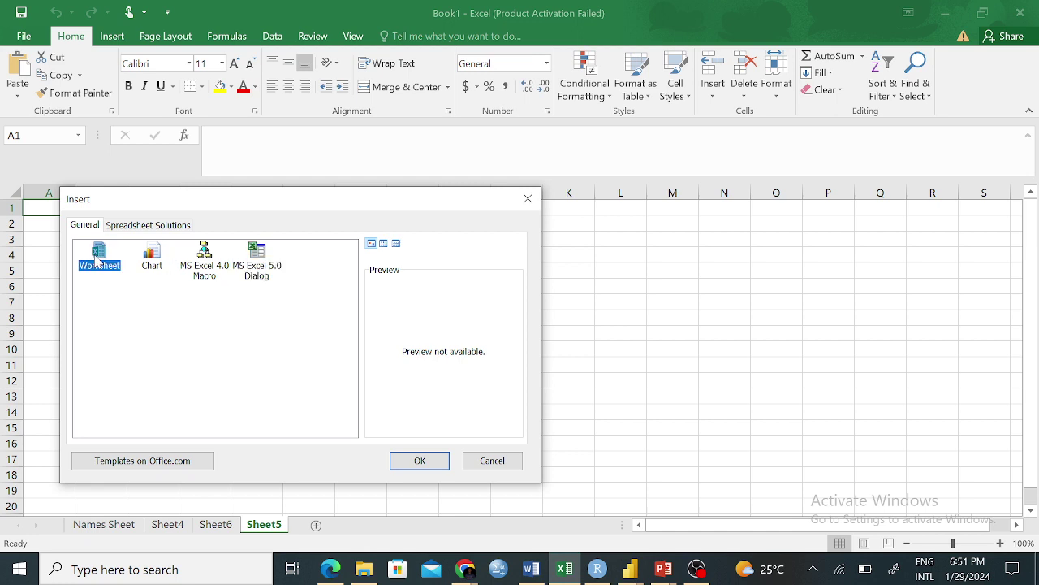
left_click(409, 462)
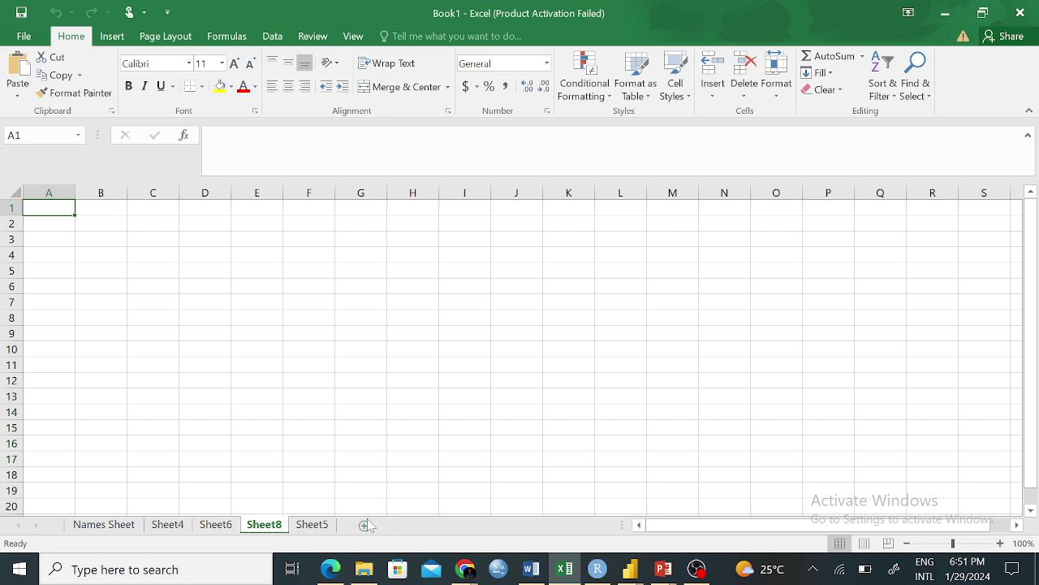
right_click(308, 528)
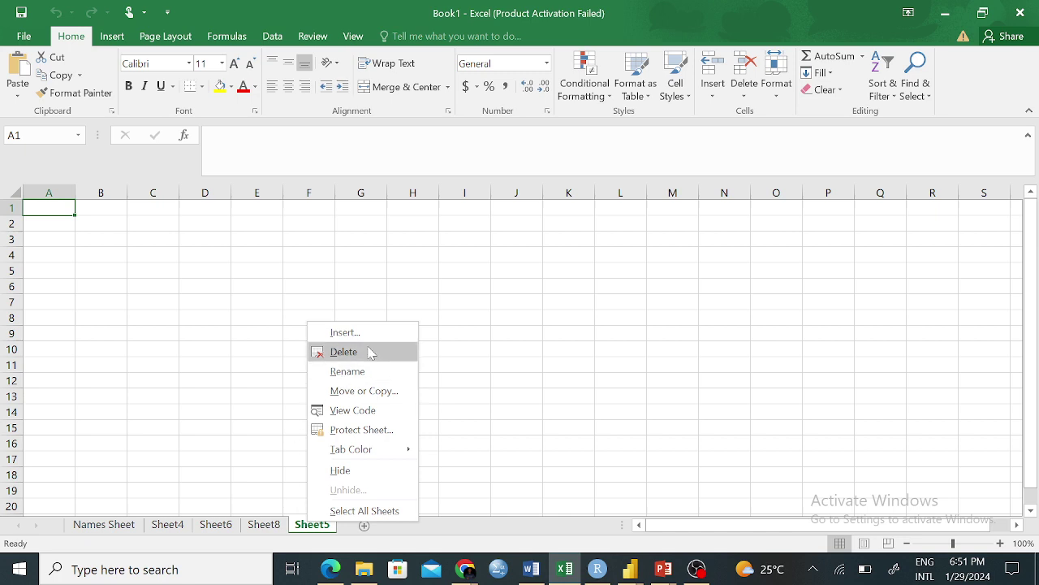
left_click(345, 332)
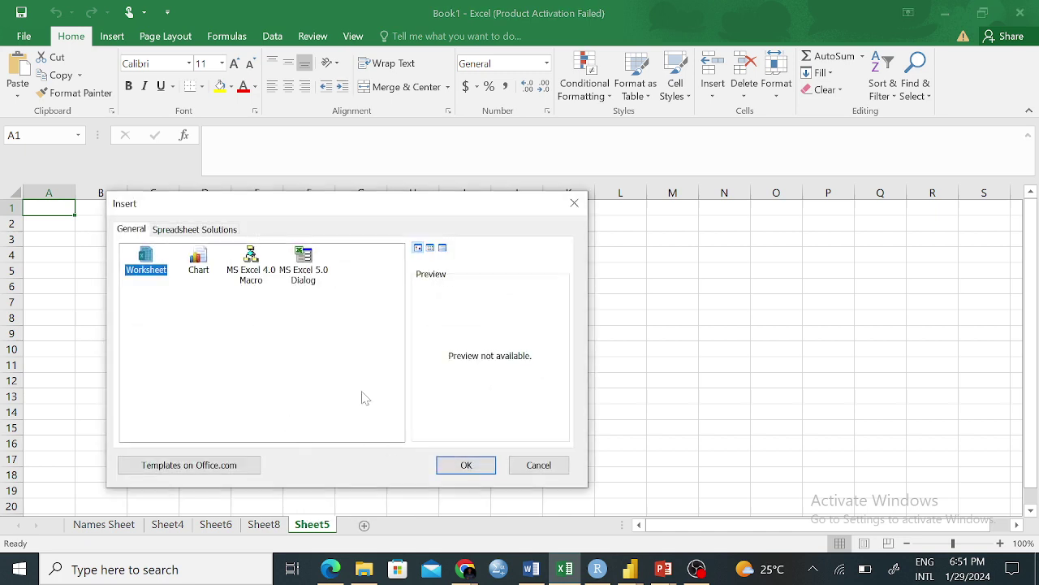
left_click(469, 465)
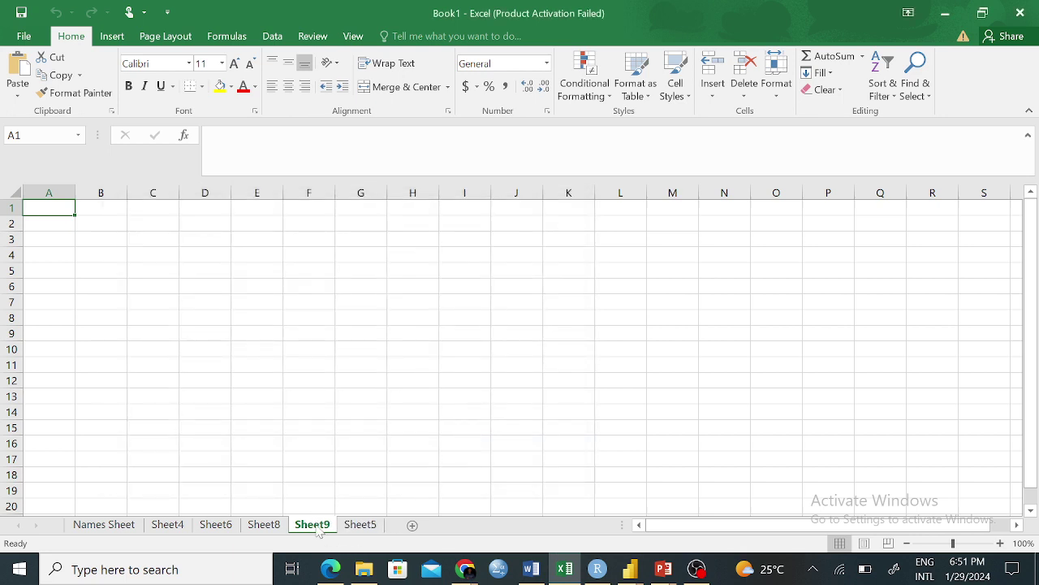
Delete the Sheet5 worksheet.
left_click(357, 525)
right_click(357, 525)
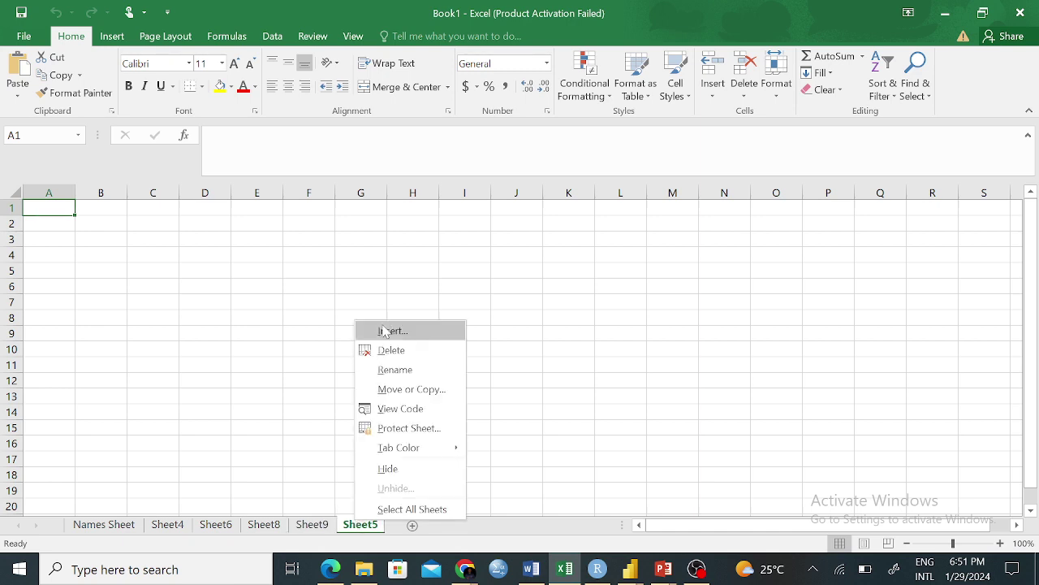
left_click(391, 350)
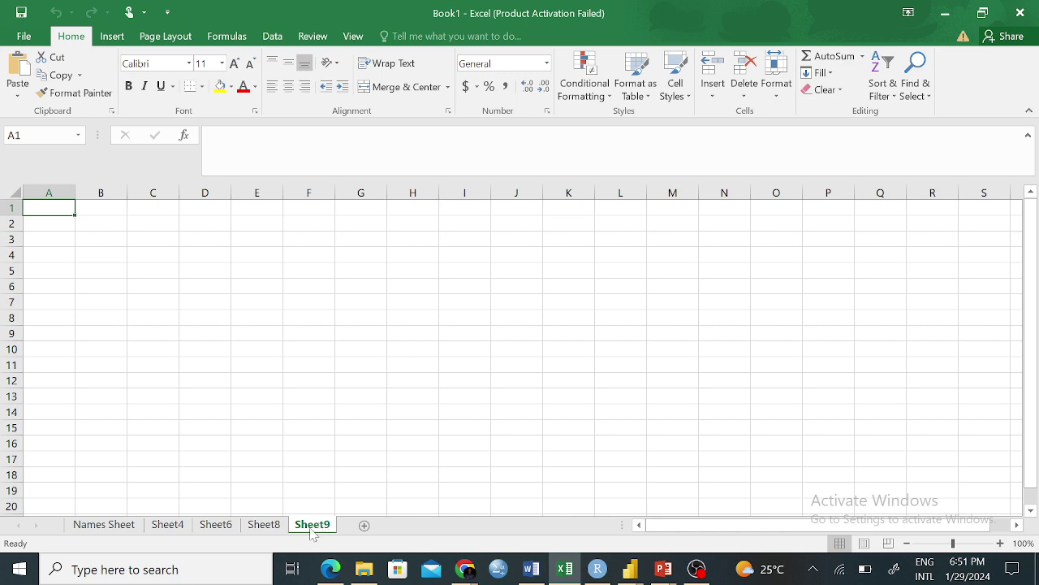
Select the Sheet4 and Sheet9 worksheets as a group and delete them together.
left_click(172, 526)
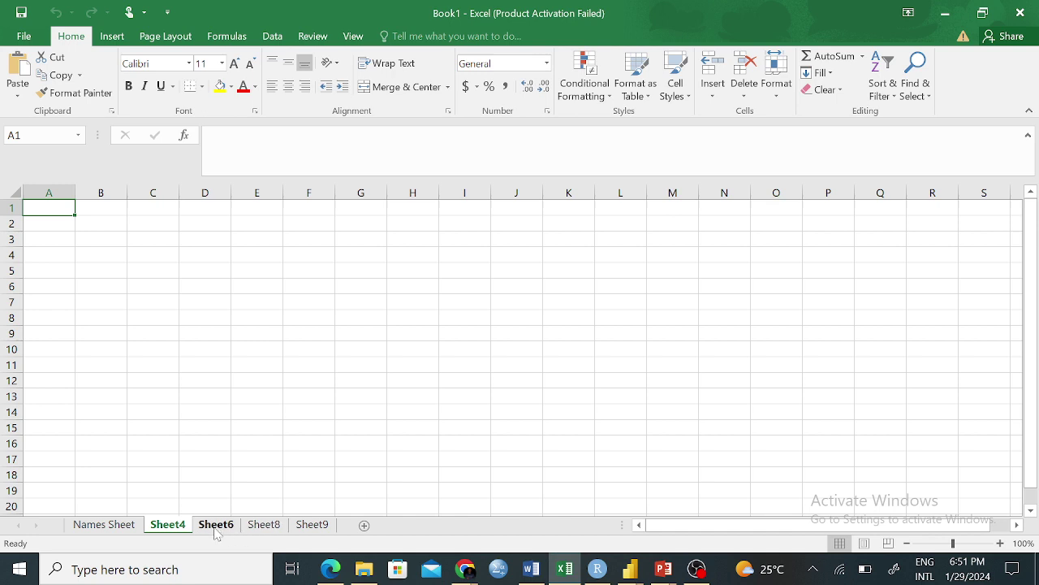
left_click(265, 528, "ctrl")
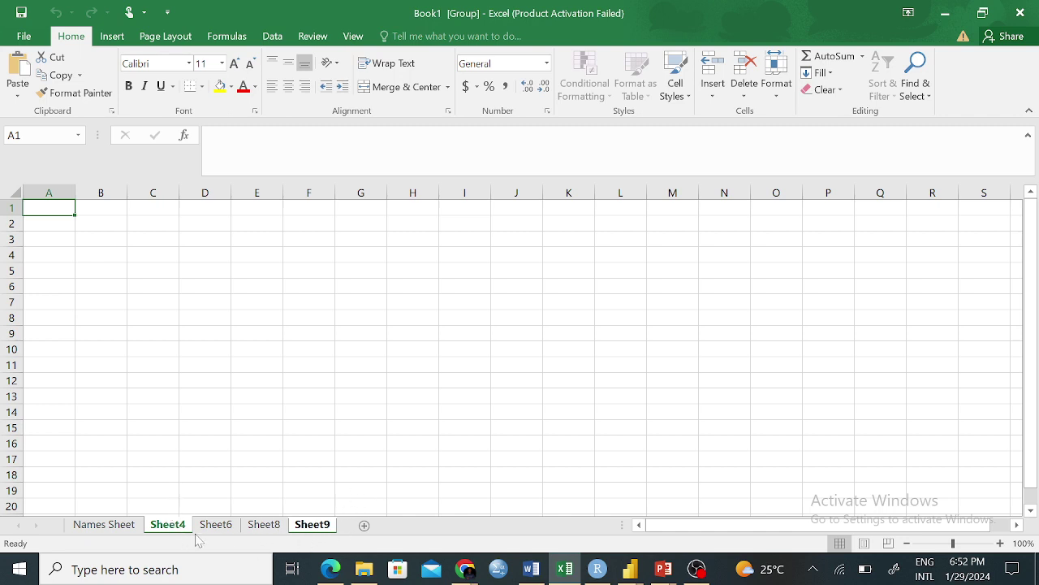
right_click(313, 528)
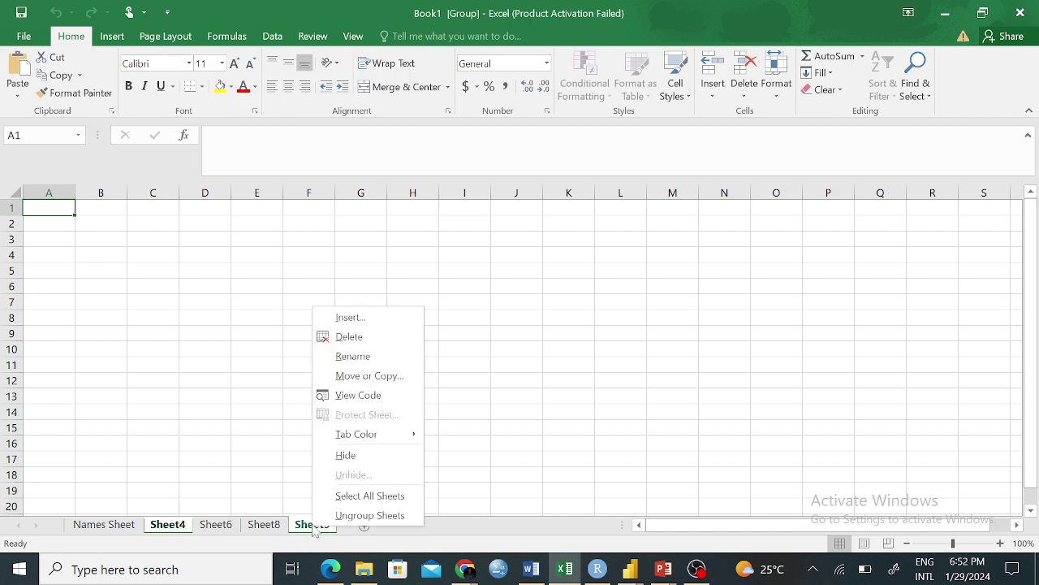
left_click(362, 337)
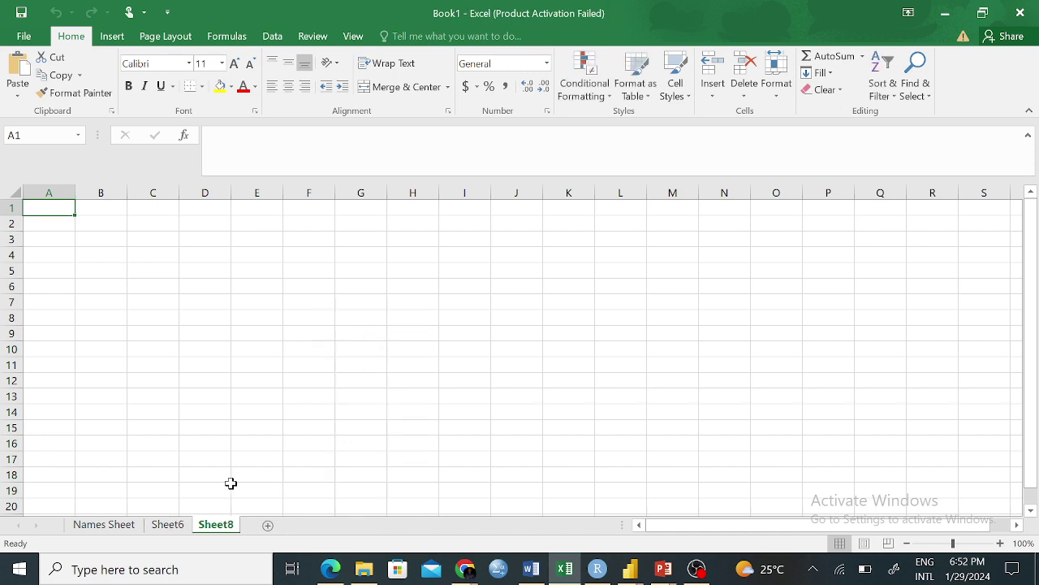
Delete the Sheet6 and Sheet8 worksheets one at a time, keeping only Names Sheet.
left_click(168, 525)
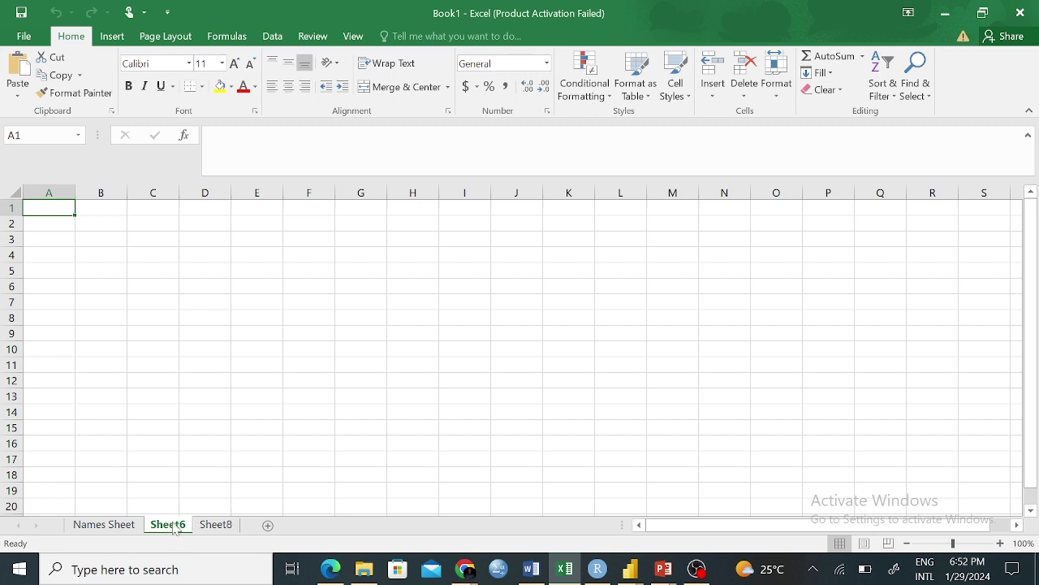
right_click(173, 526)
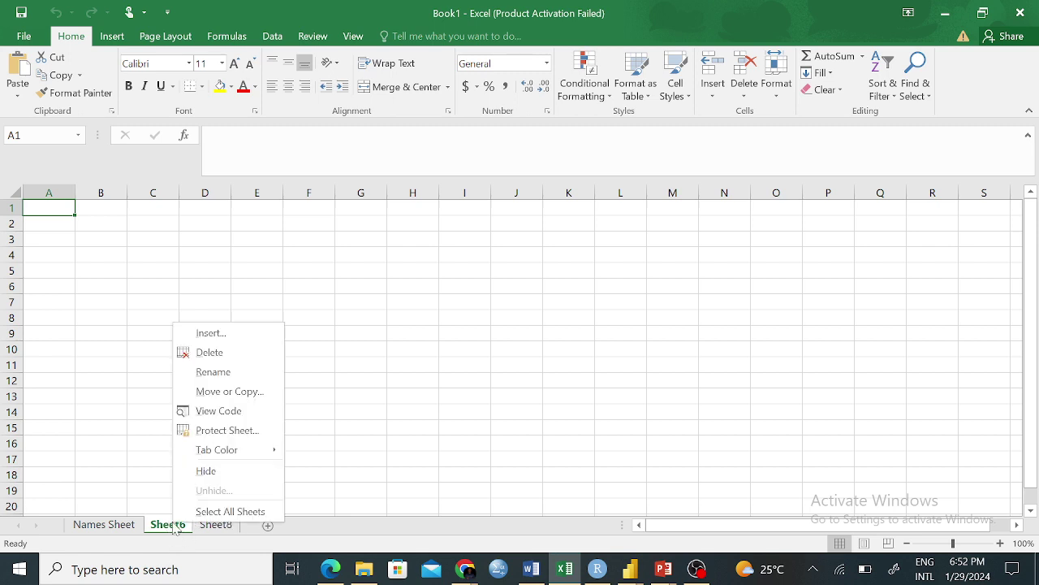
left_click(213, 352)
right_click(165, 526)
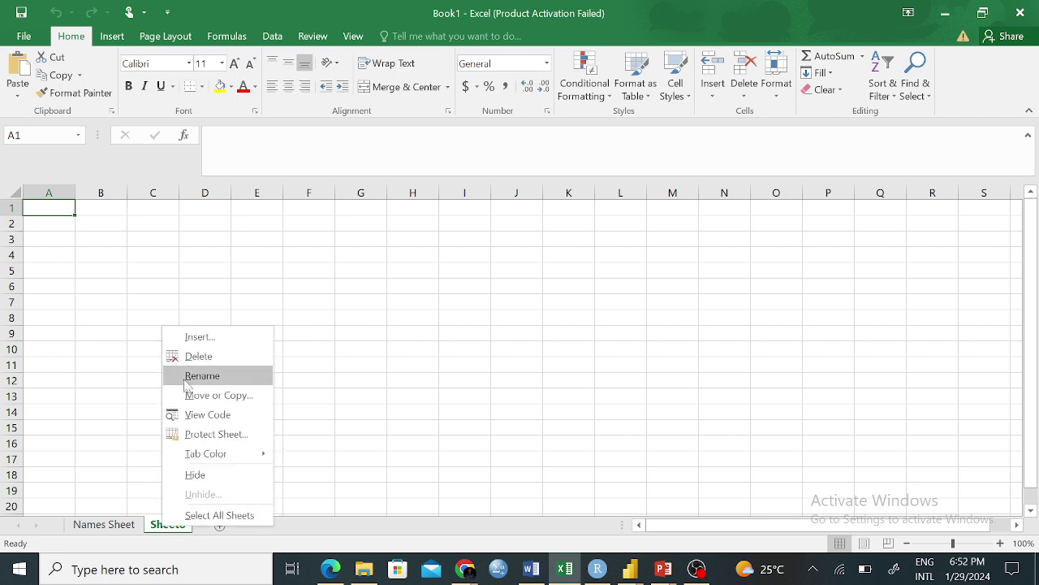
left_click(200, 355)
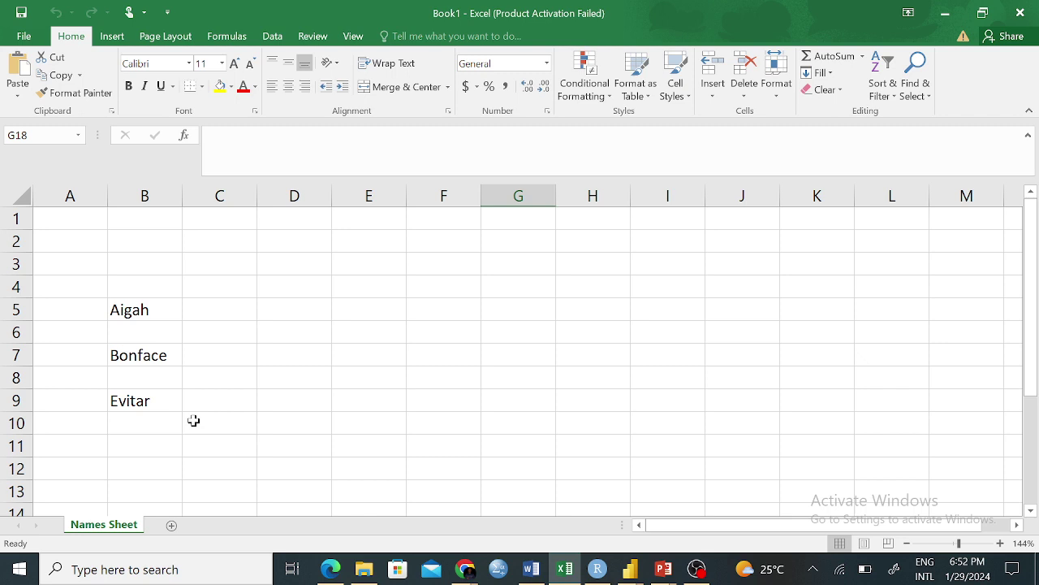
Add a blank worksheet following Names Sheet and hide it.
left_click(172, 528)
right_click(177, 526)
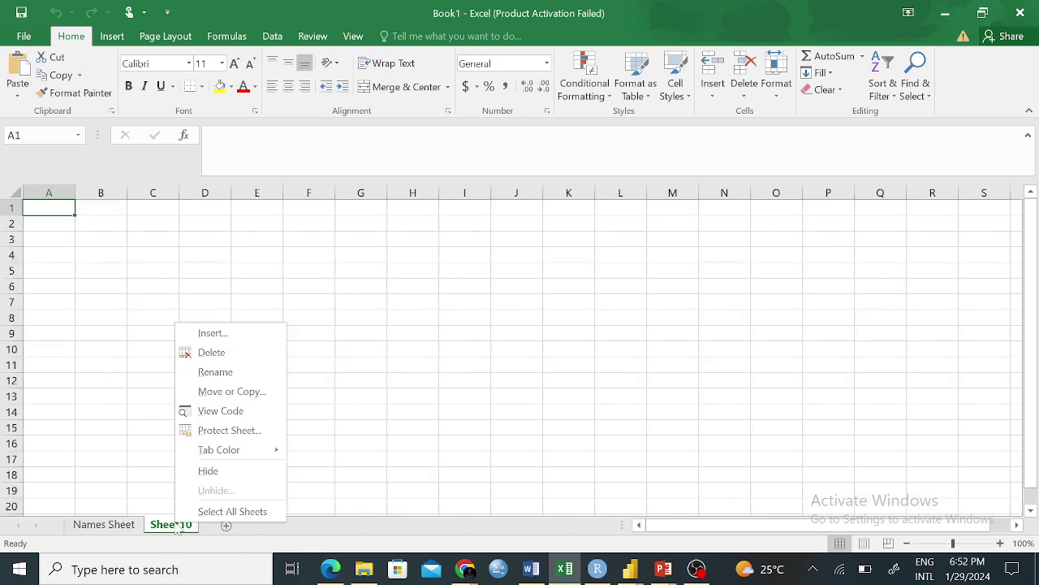
left_click(208, 470)
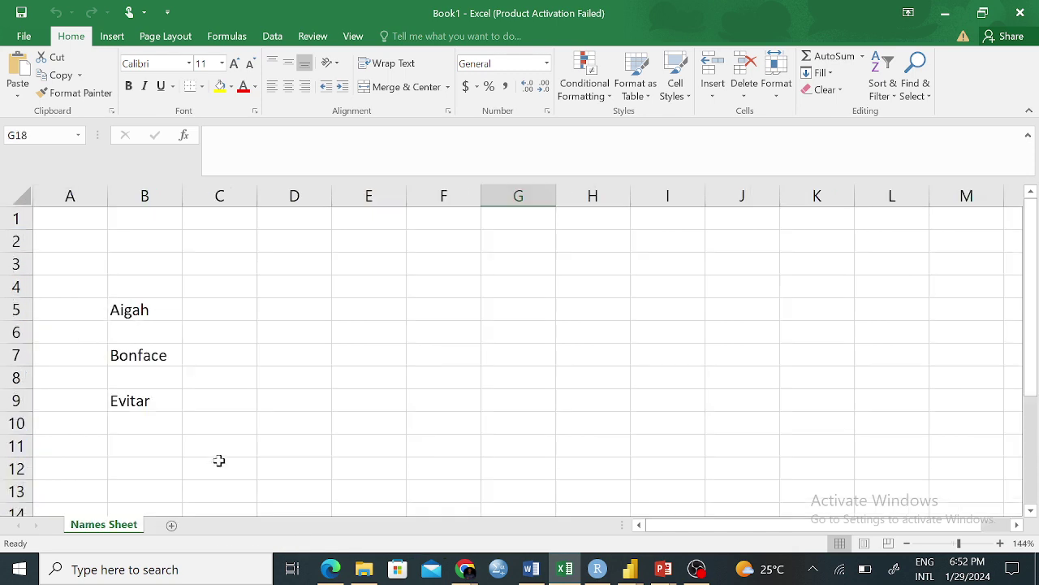
scroll(123, 462, "down", 2)
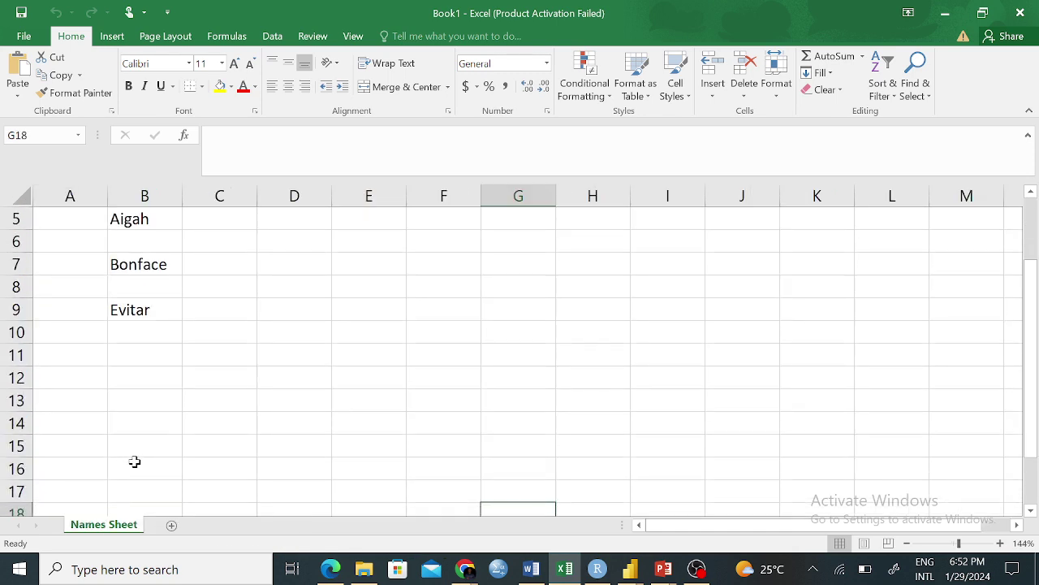
scroll(211, 463, "down", 2)
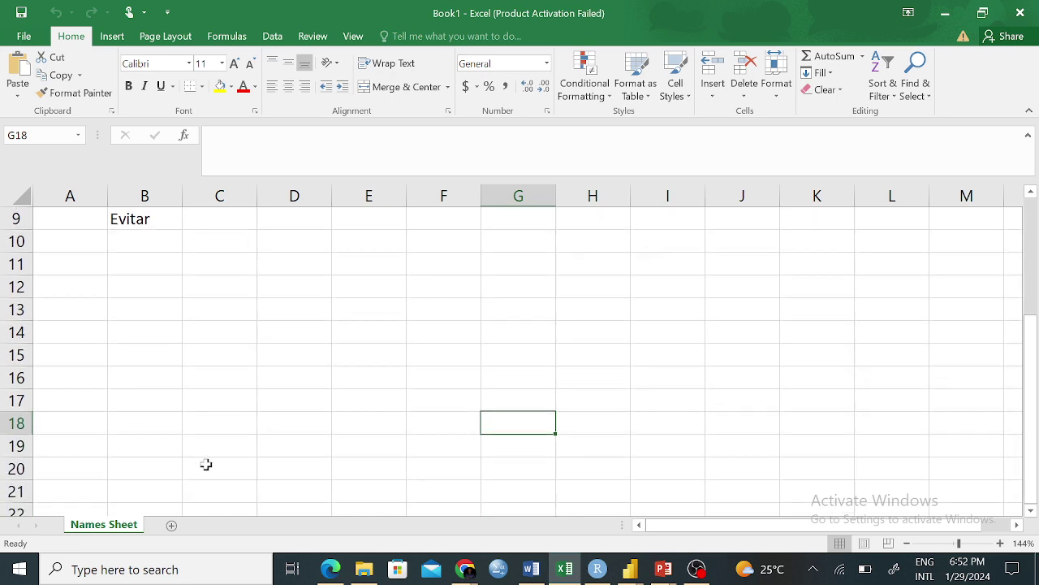
scroll(206, 463, "up", 4)
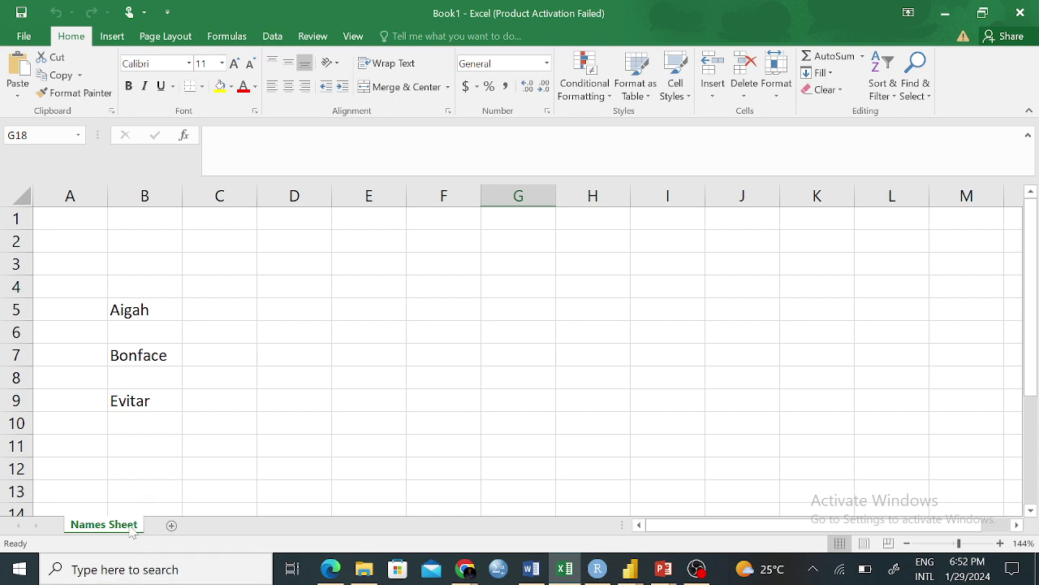
Add another blank worksheet following Names Sheet and view the worksheet options for it without choosing any.
left_click(170, 526)
right_click(169, 528)
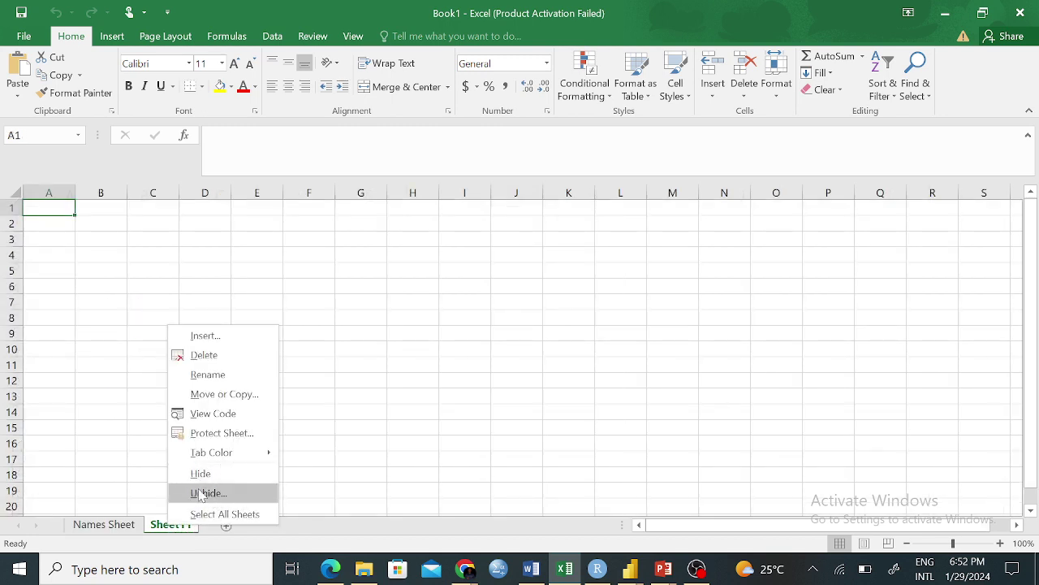
left_click(395, 419)
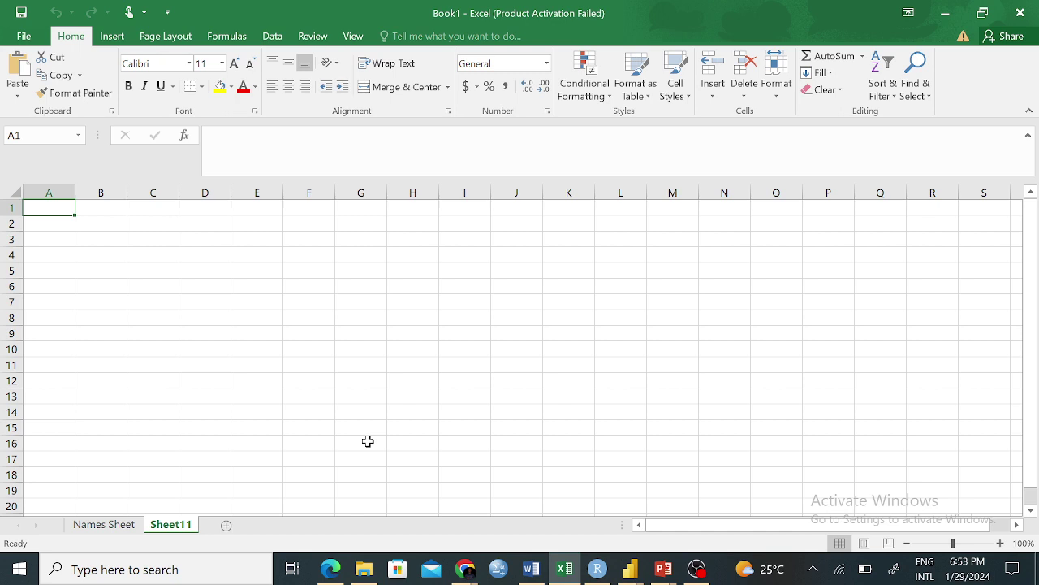
Switch between Names Sheet and Sheet11, and view the list of hidden worksheets without unhiding any.
left_click(122, 525)
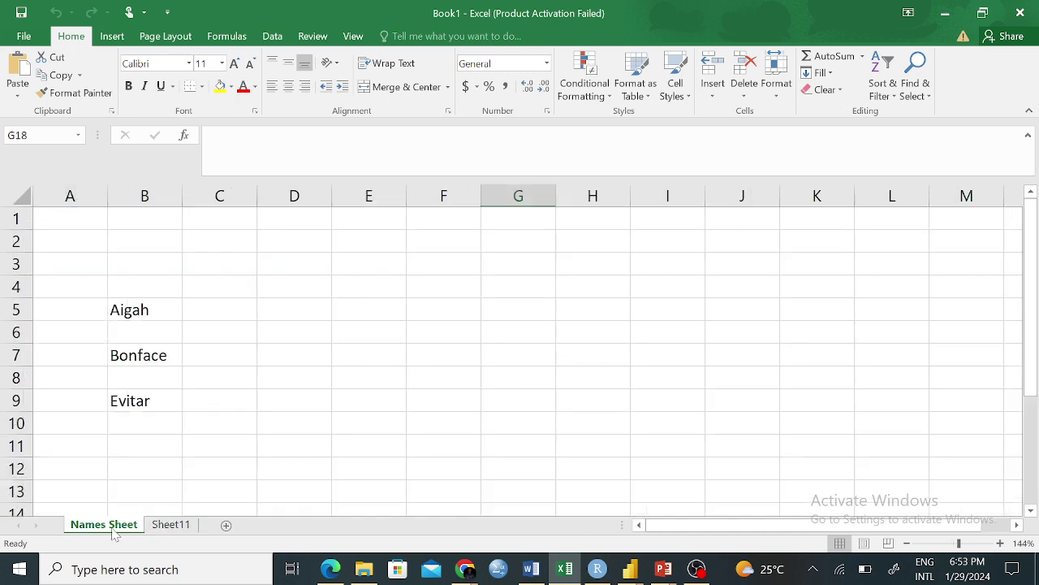
left_click(169, 524)
left_click(130, 527)
left_click(167, 525)
right_click(165, 528)
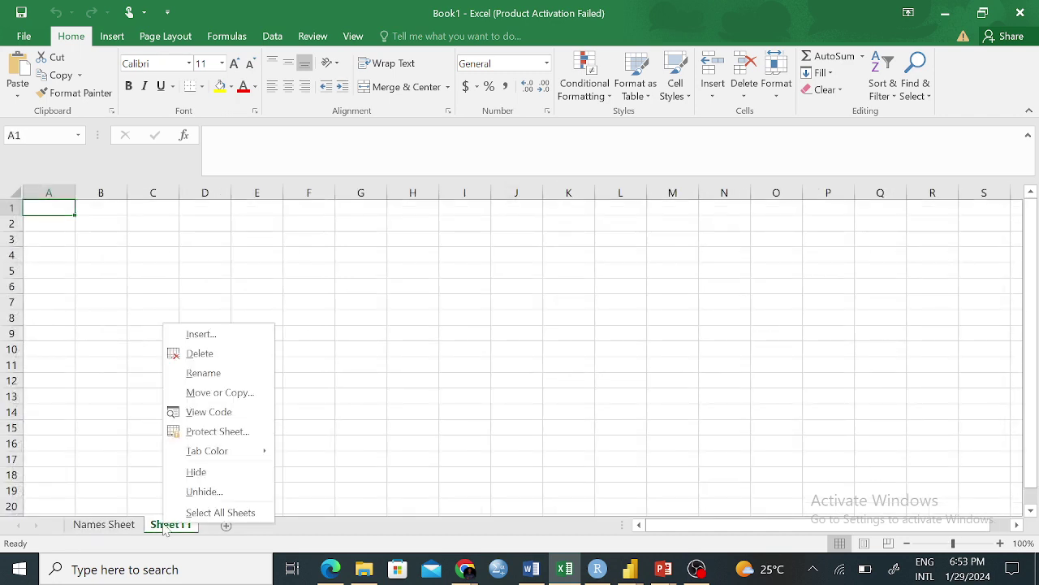
left_click(215, 495)
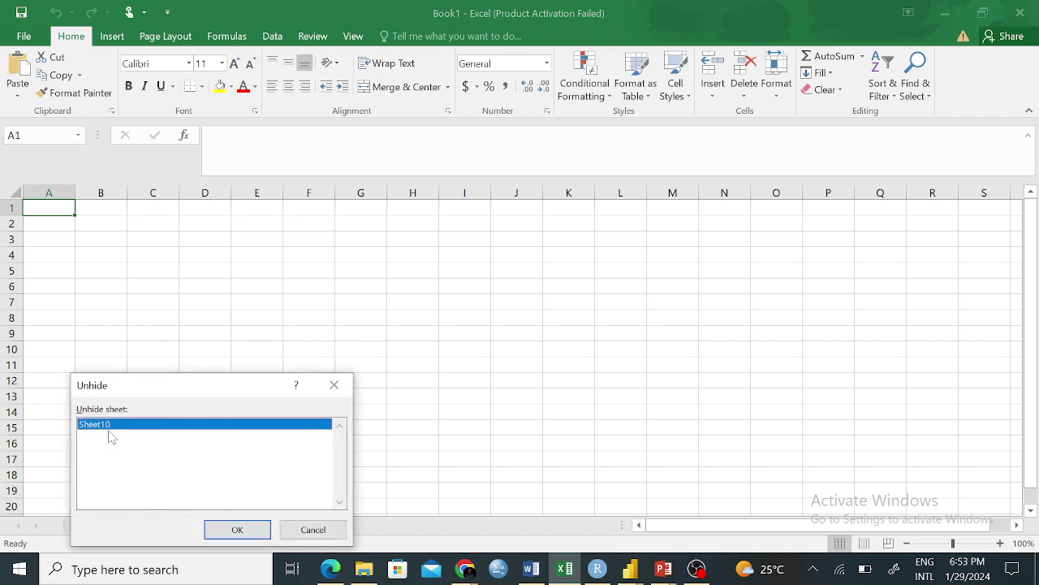
left_click(340, 387)
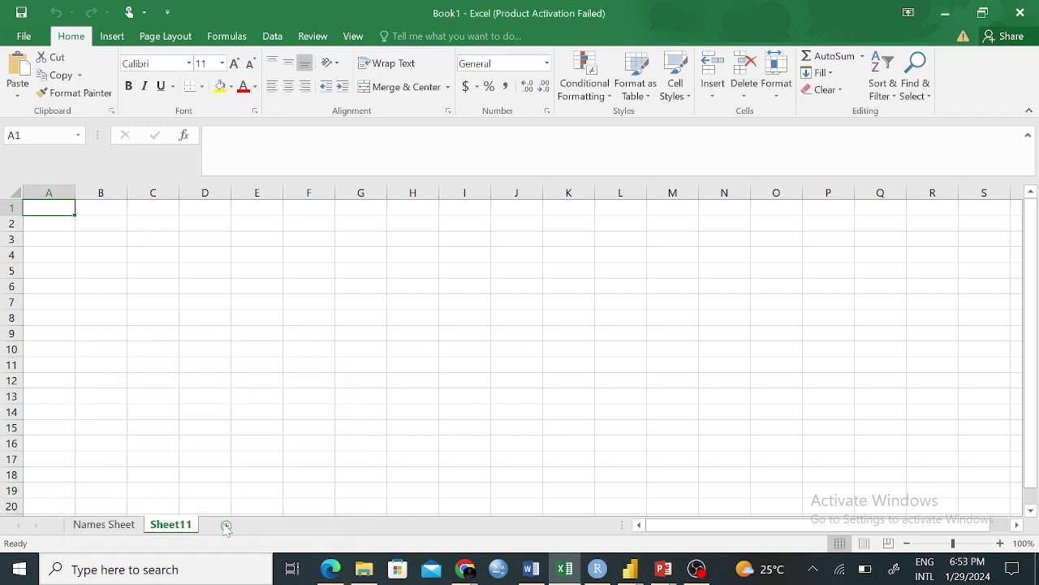
Add two blank worksheets following Sheet11 and hide both of them together as a group.
left_click(226, 525)
left_click(281, 526)
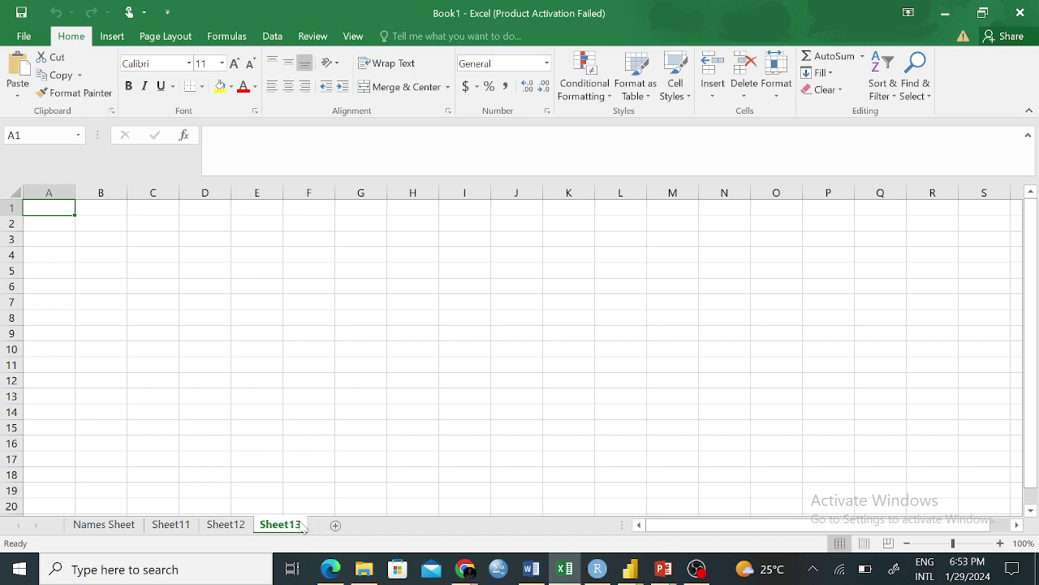
left_click(236, 526)
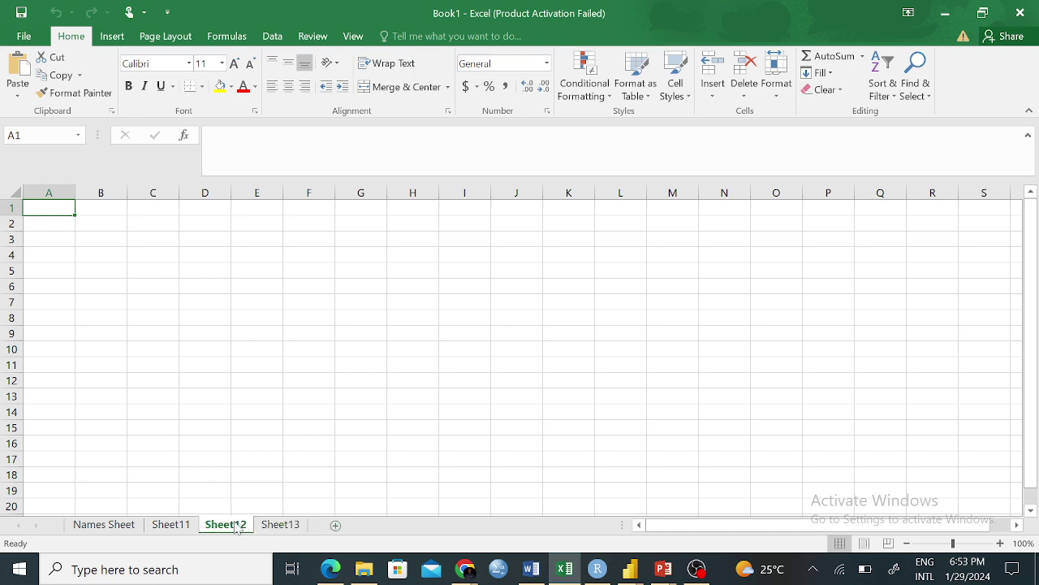
left_click(292, 524, "ctrl")
right_click(262, 524)
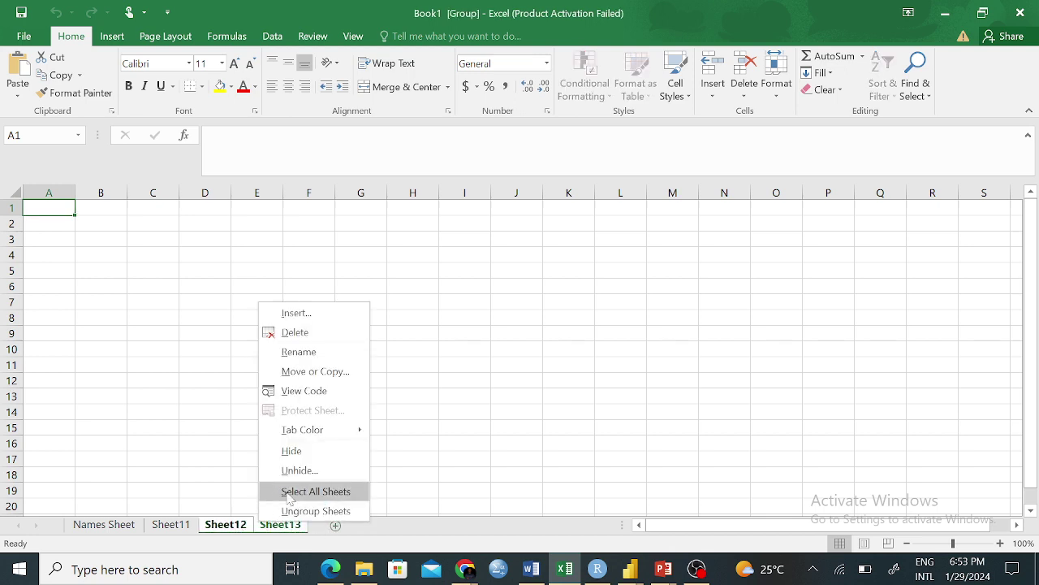
left_click(292, 450)
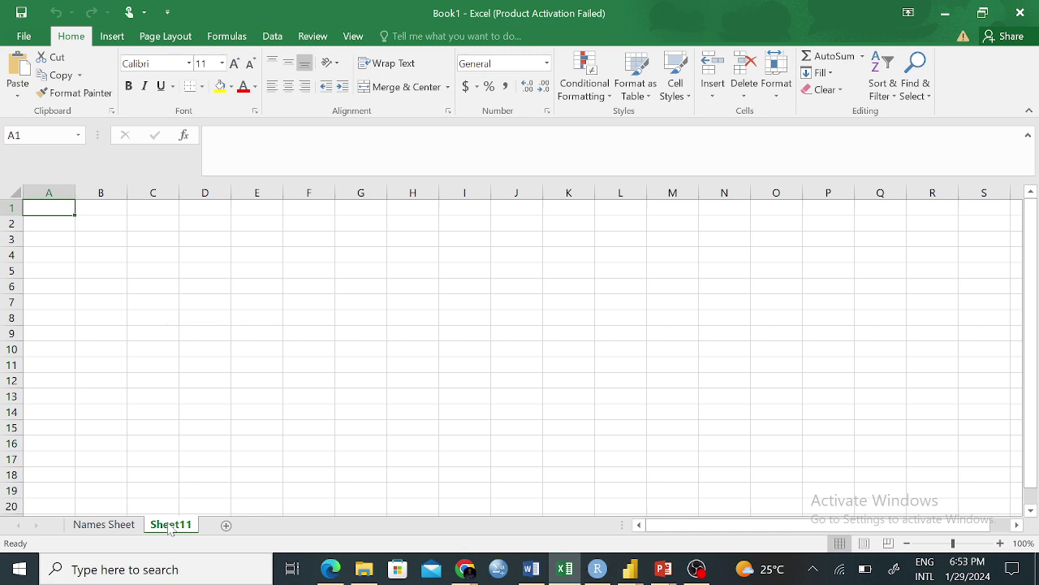
Unhide Sheet13 from the list of hidden worksheets.
right_click(169, 528)
left_click(185, 492)
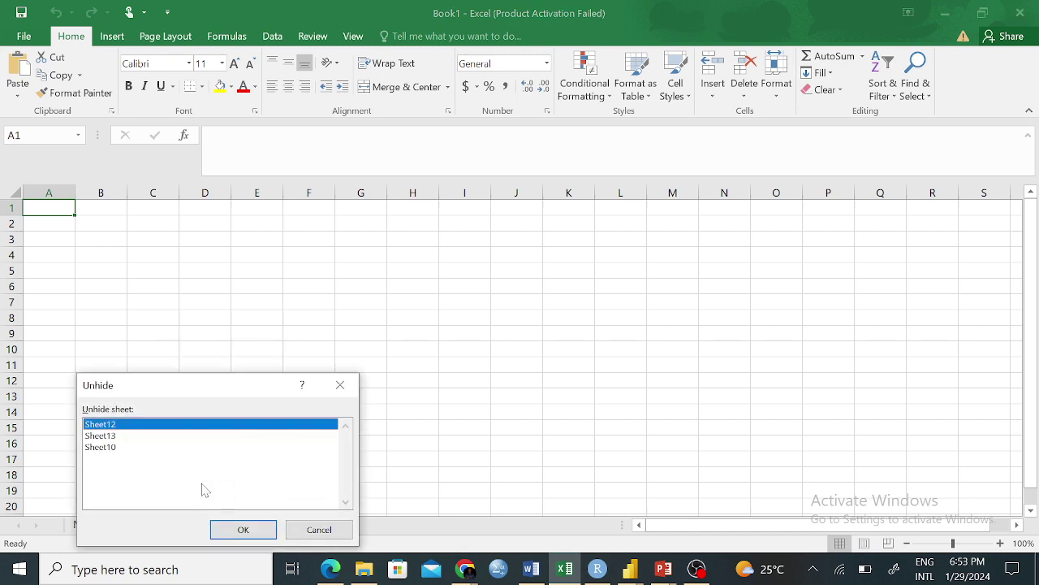
left_click(104, 436)
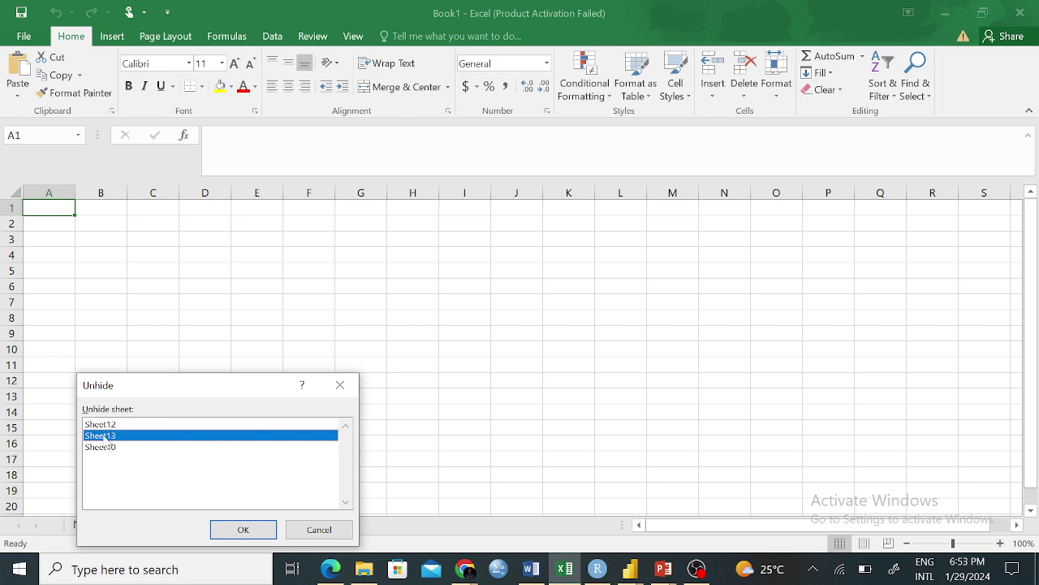
left_click(242, 529)
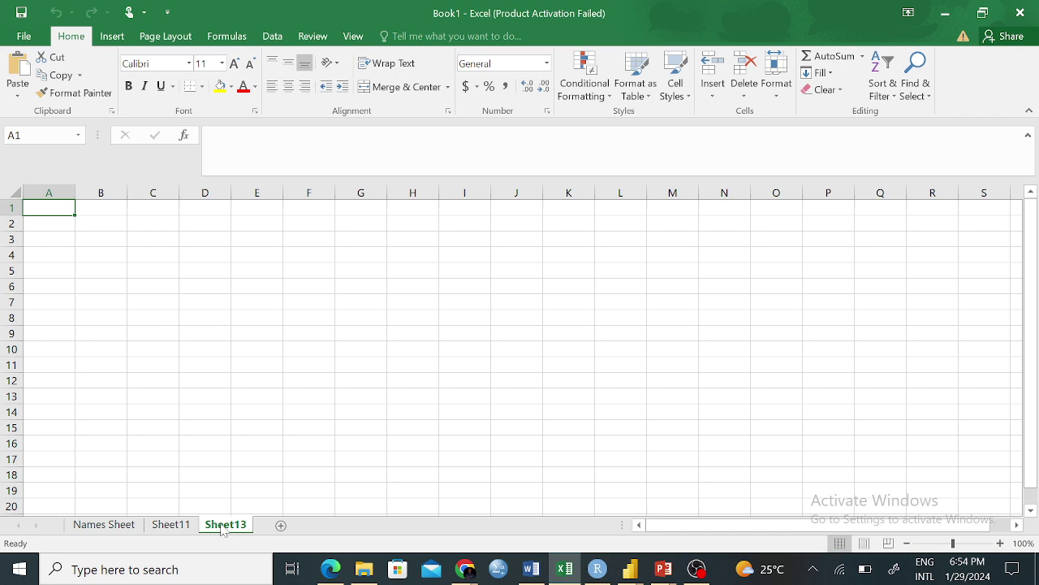
Unhide Sheet10 from the list of remaining hidden worksheets.
right_click(221, 529)
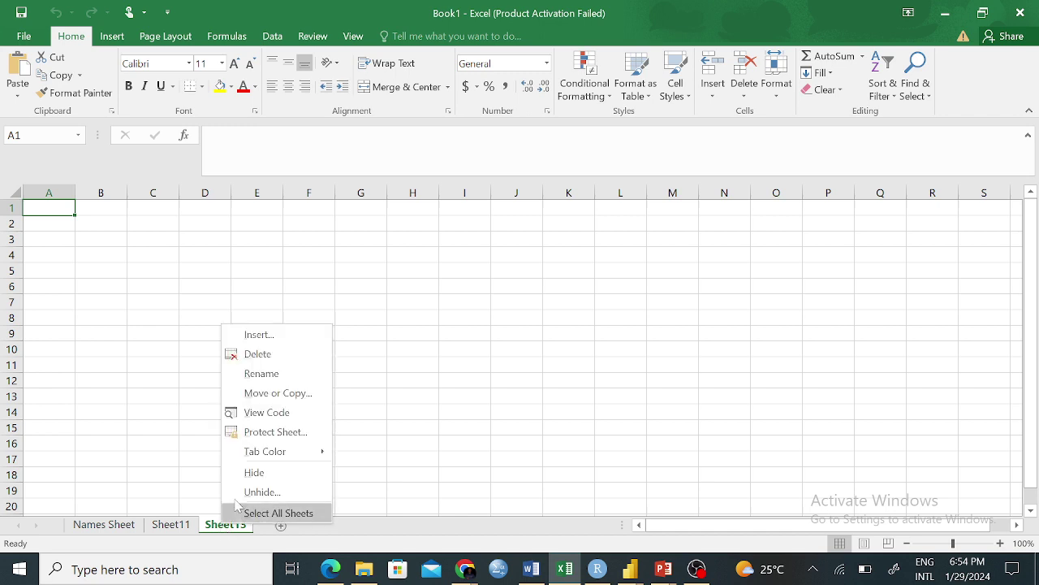
left_click(262, 492)
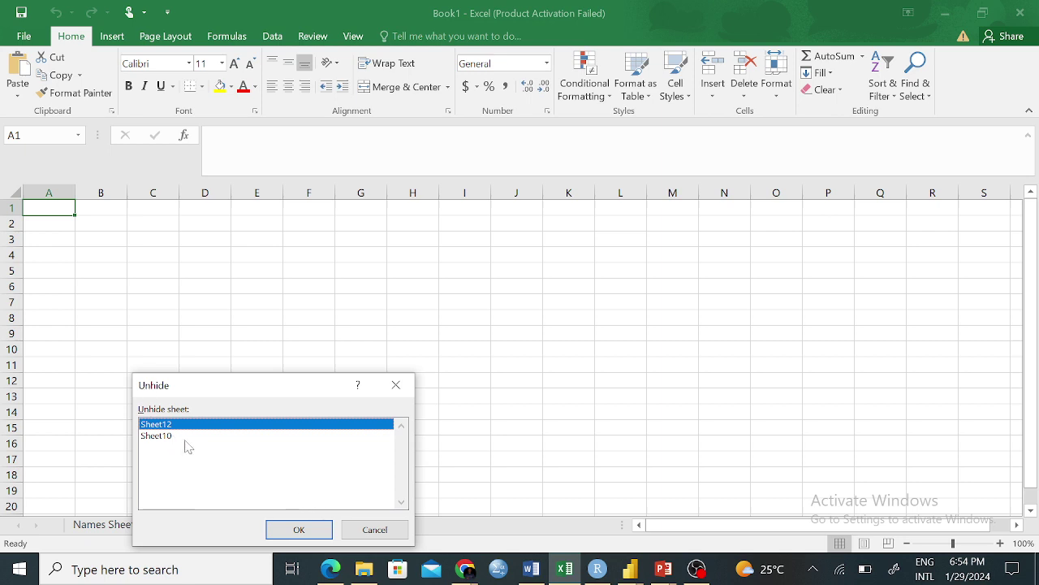
left_click(185, 437)
left_click(182, 425)
left_click(182, 437)
left_click(284, 530)
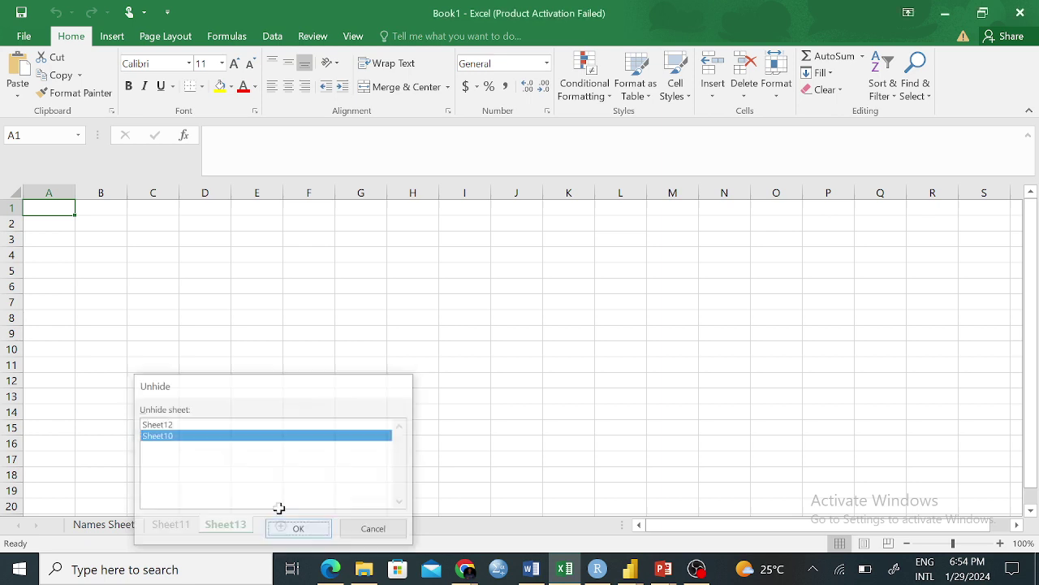
Unhide the last hidden worksheet, Sheet12.
right_click(288, 527)
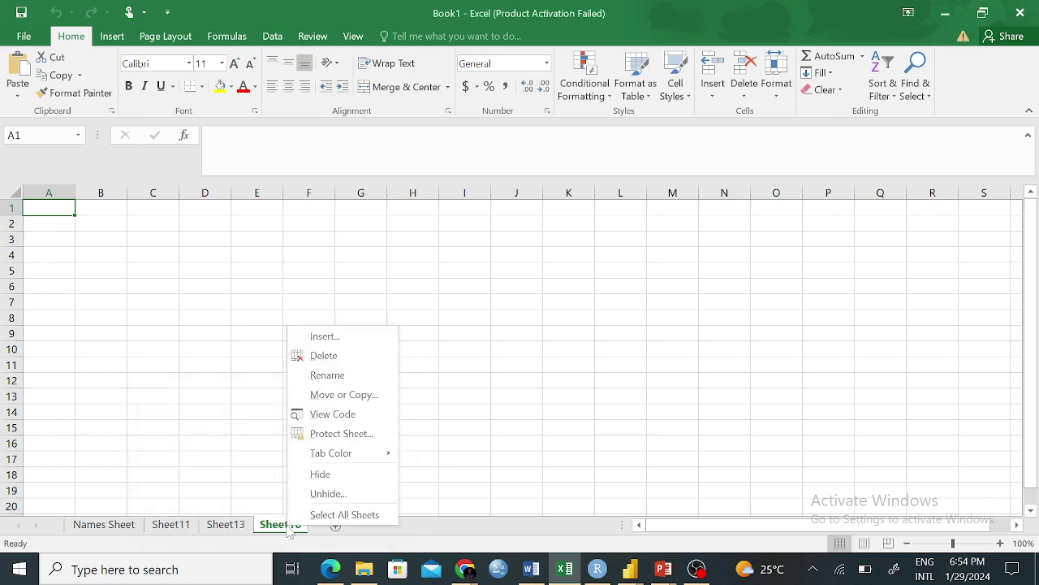
left_click(339, 497)
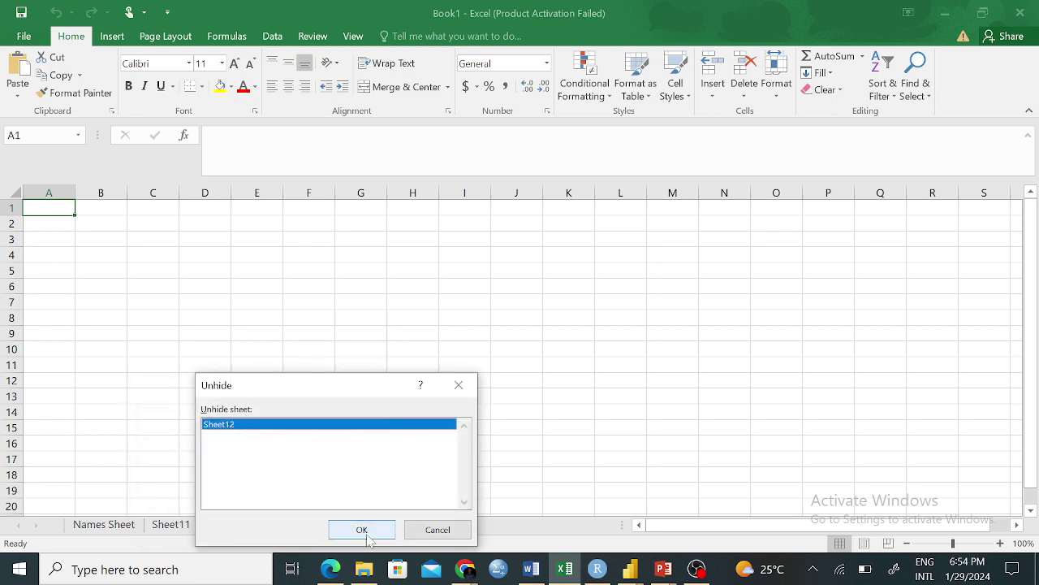
left_click(380, 535)
Group the worksheets from Sheet11 through Sheet10 and delete them together, keeping only Names Sheet.
left_click(170, 526)
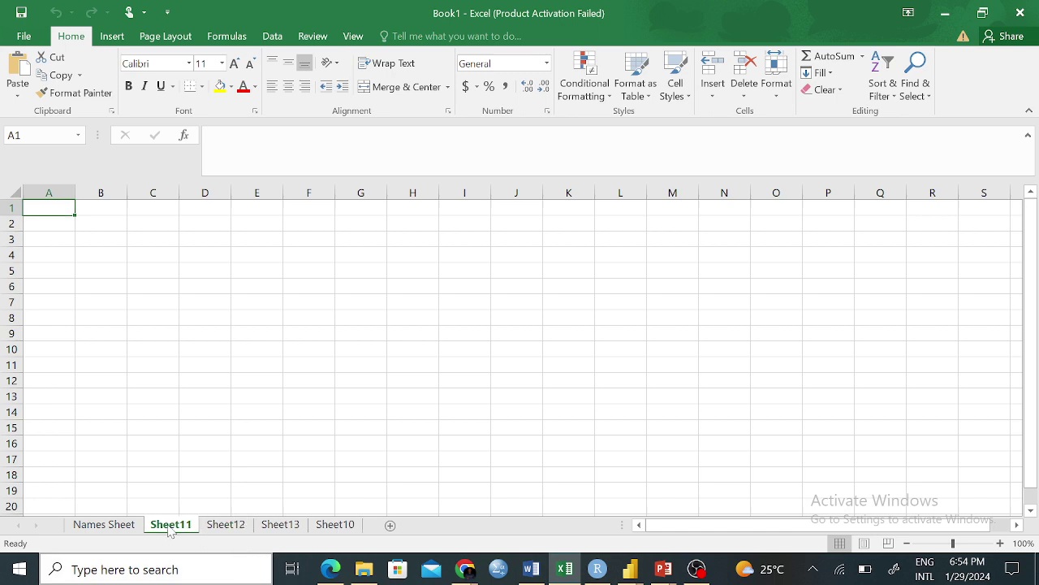
left_click(335, 525, "shift")
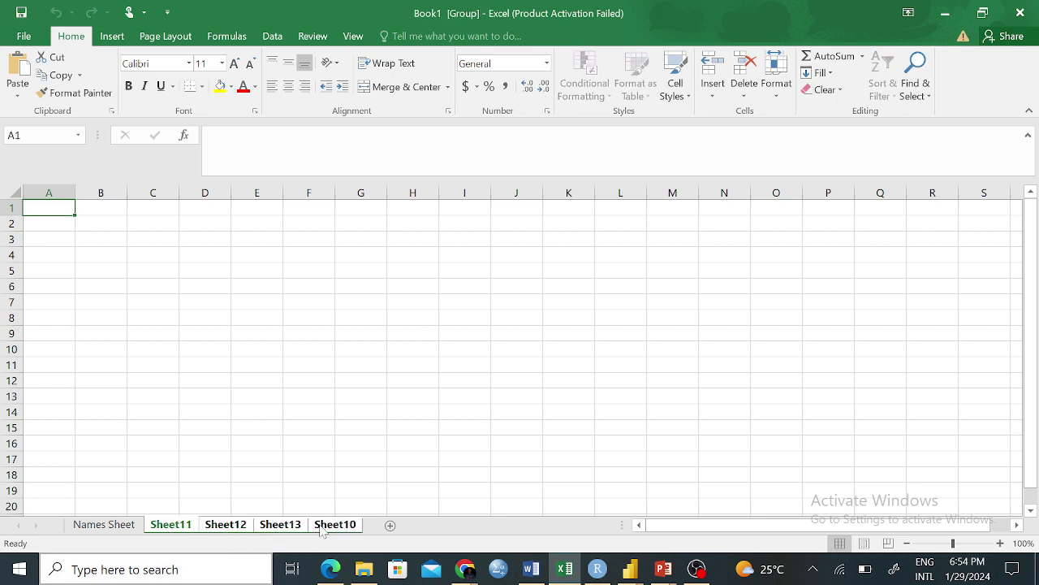
right_click(325, 524)
left_click(354, 336)
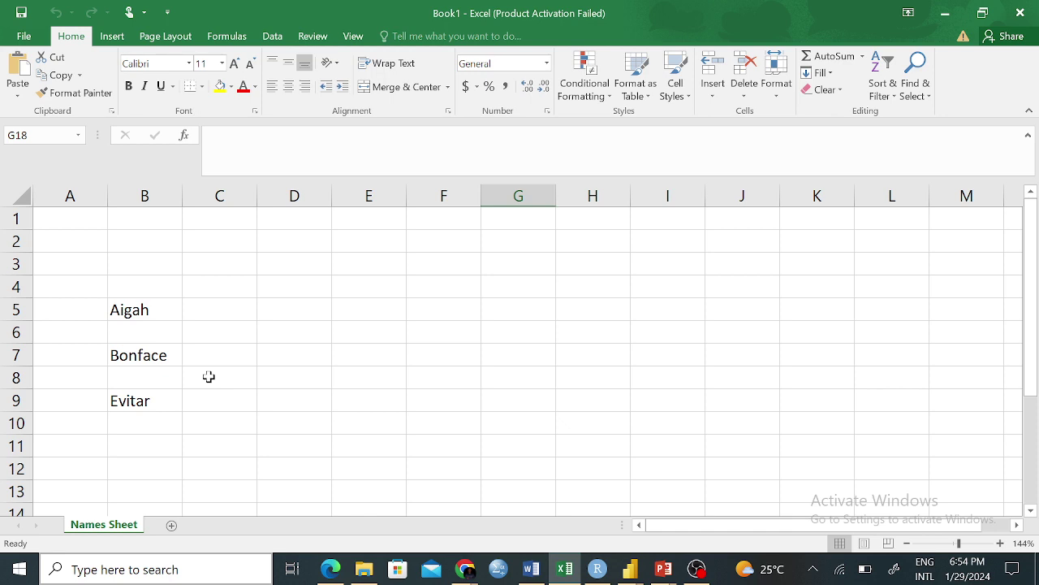
Clear the three names from cells B9, B5 and B7 on Names Sheet.
left_click(126, 407)
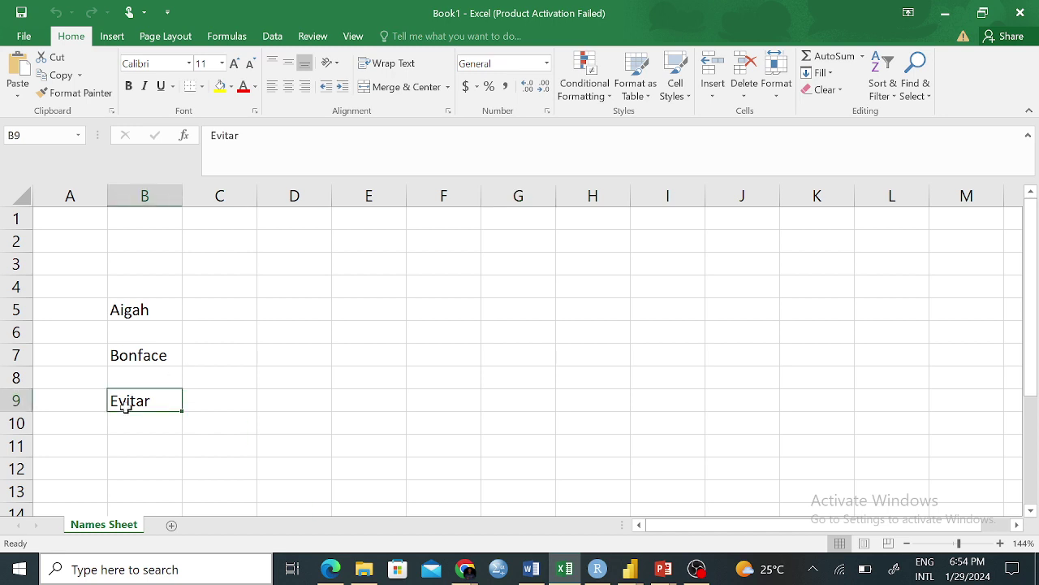
key("BackSpace")
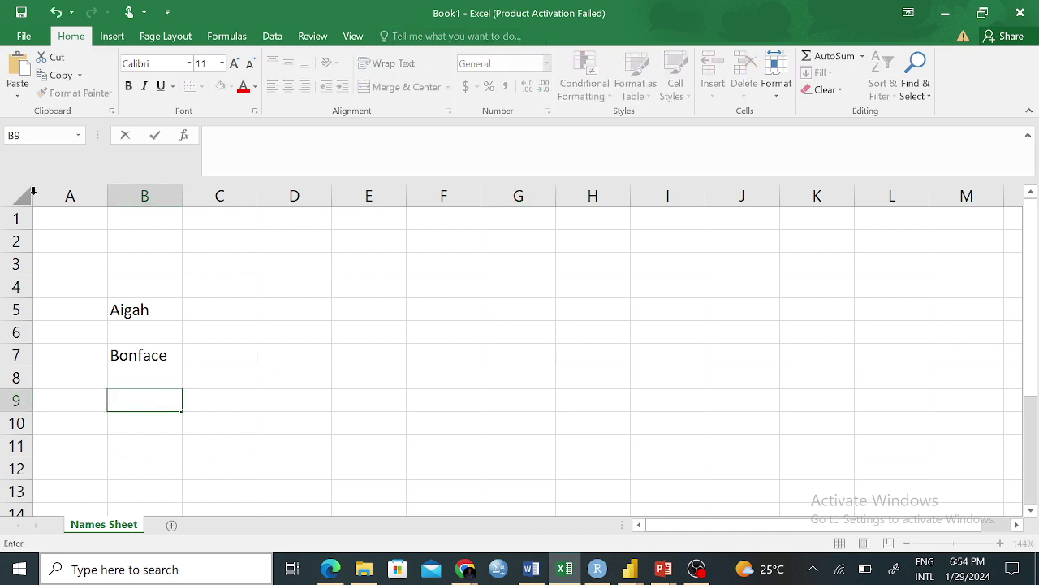
left_click(124, 311)
key("BackSpace")
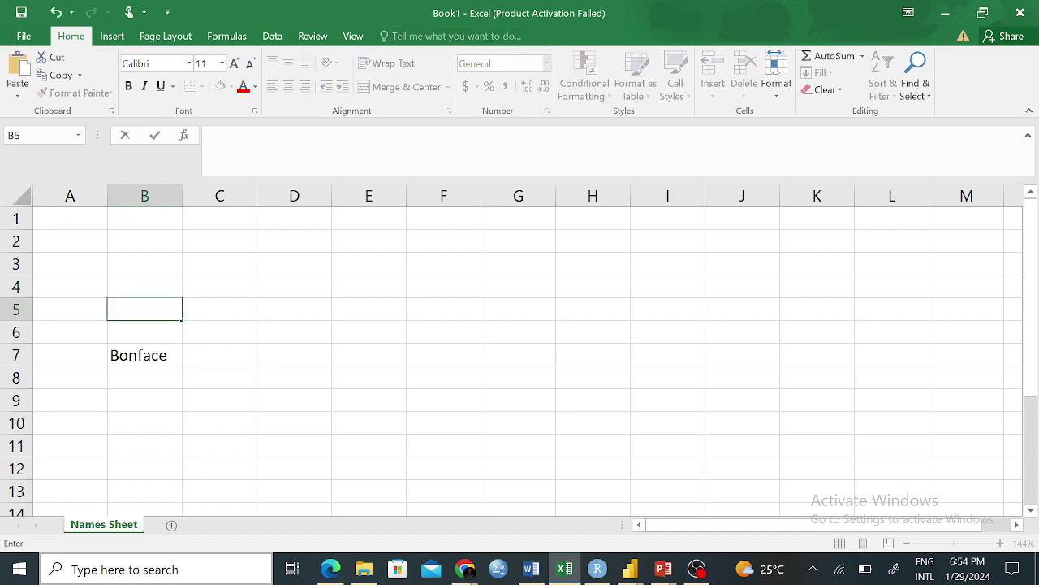
left_click(133, 357)
key("BackSpace")
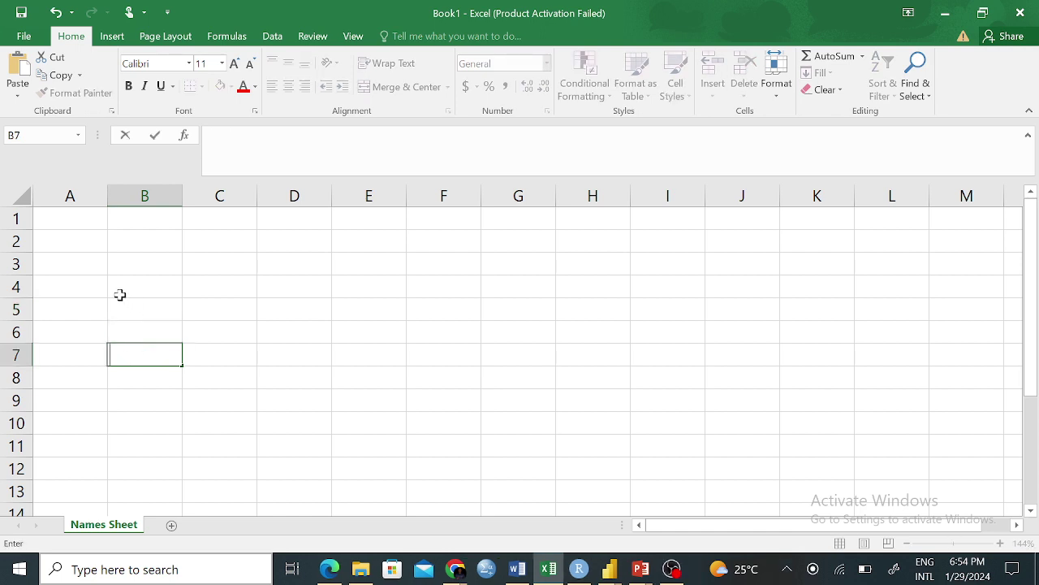
Enter the column headings Name, Age and Gender in cells B3, C3 and D3.
left_click(135, 266)
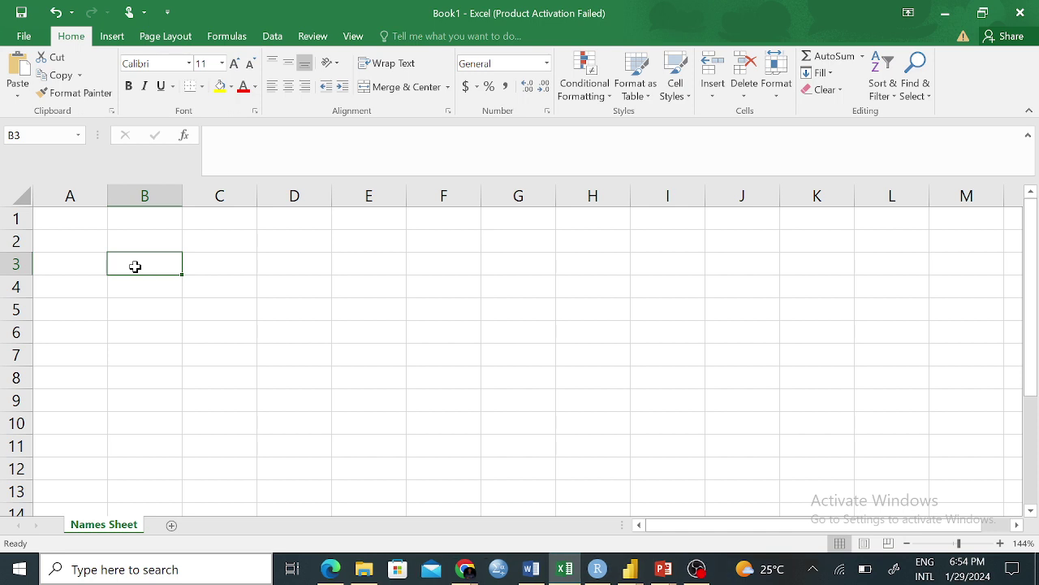
type("Name")
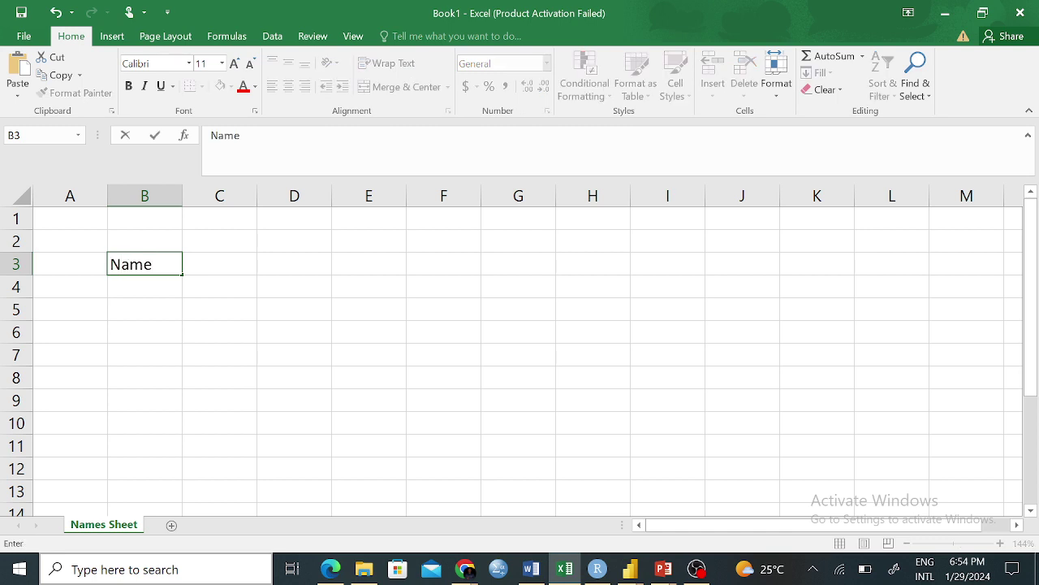
left_click(226, 255)
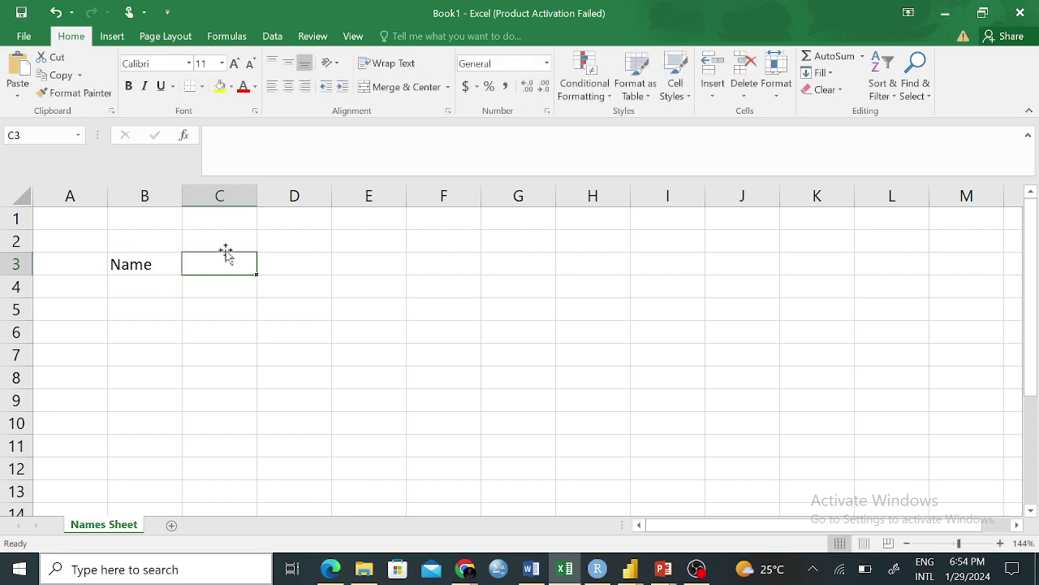
type("Age")
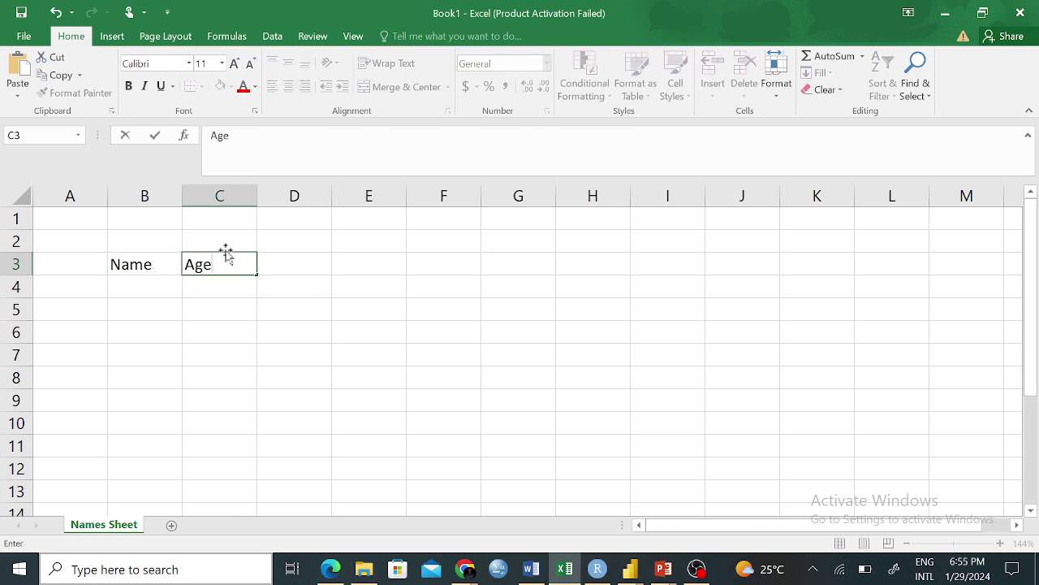
key("Tab")
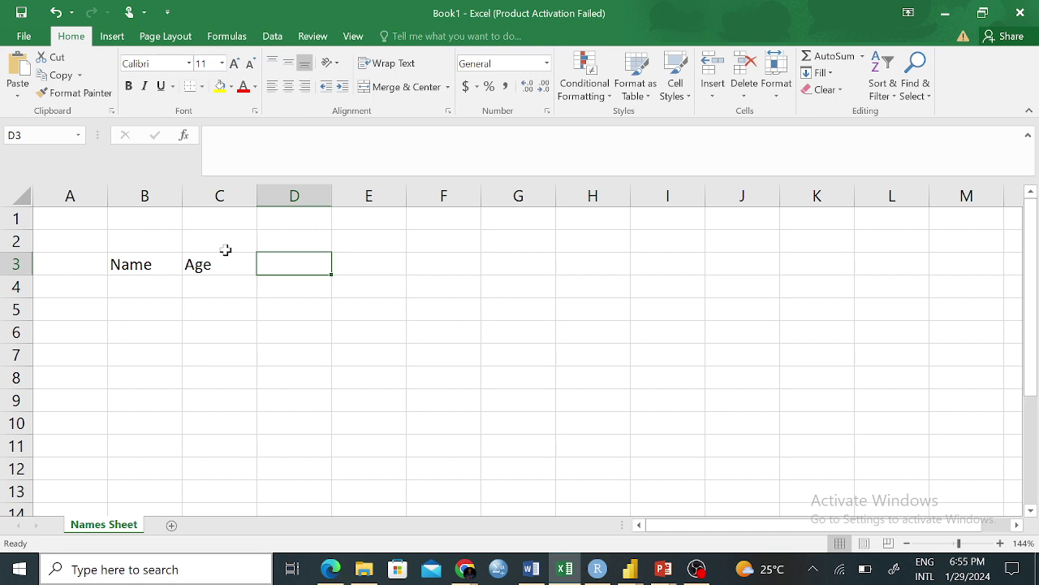
type("Gender")
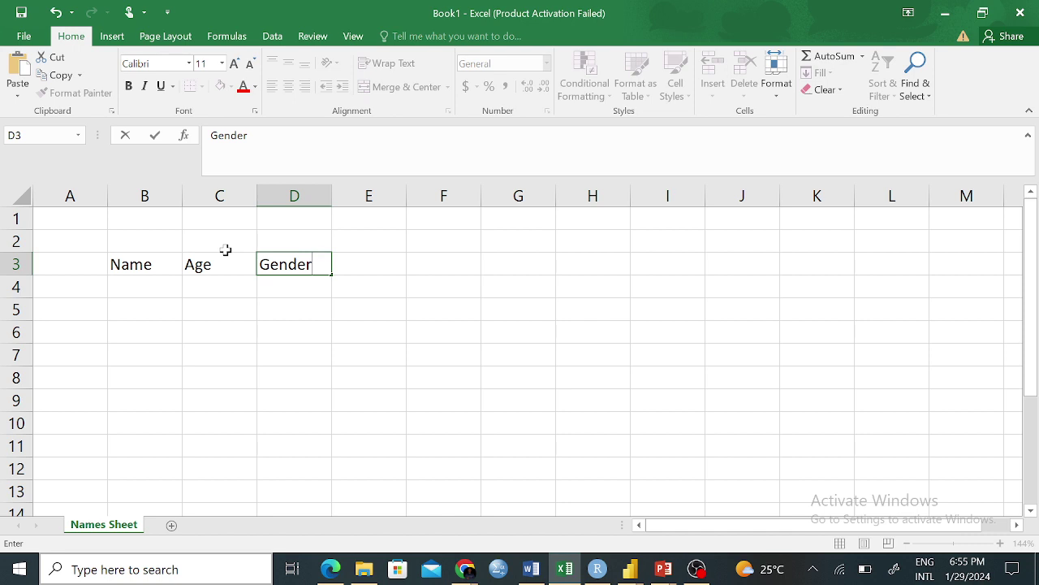
key("Tab")
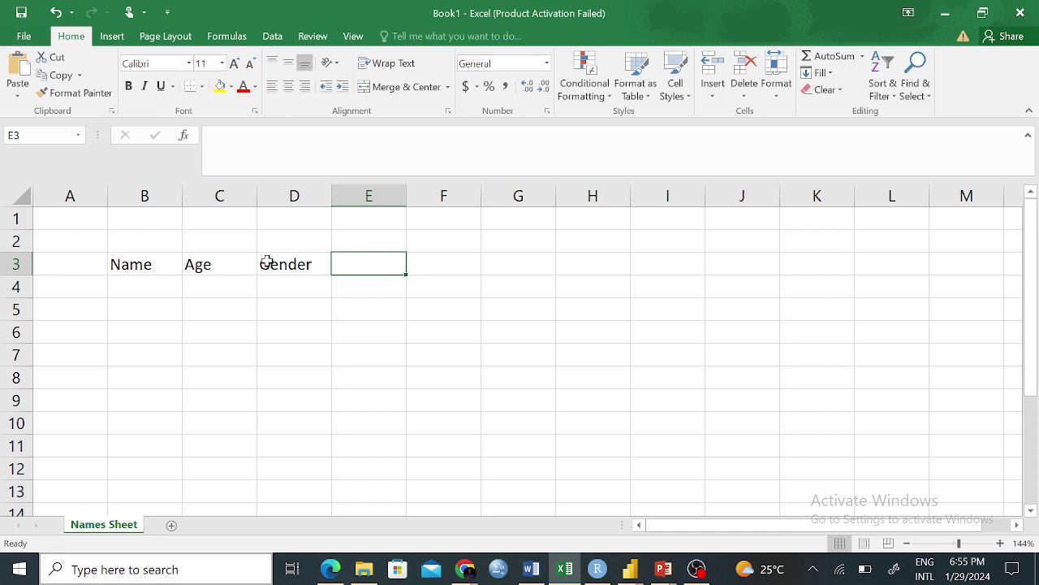
Enter the column heading County in cell E3 and bring up the Data commands.
type("V")
key("BackSpace")
type("C")
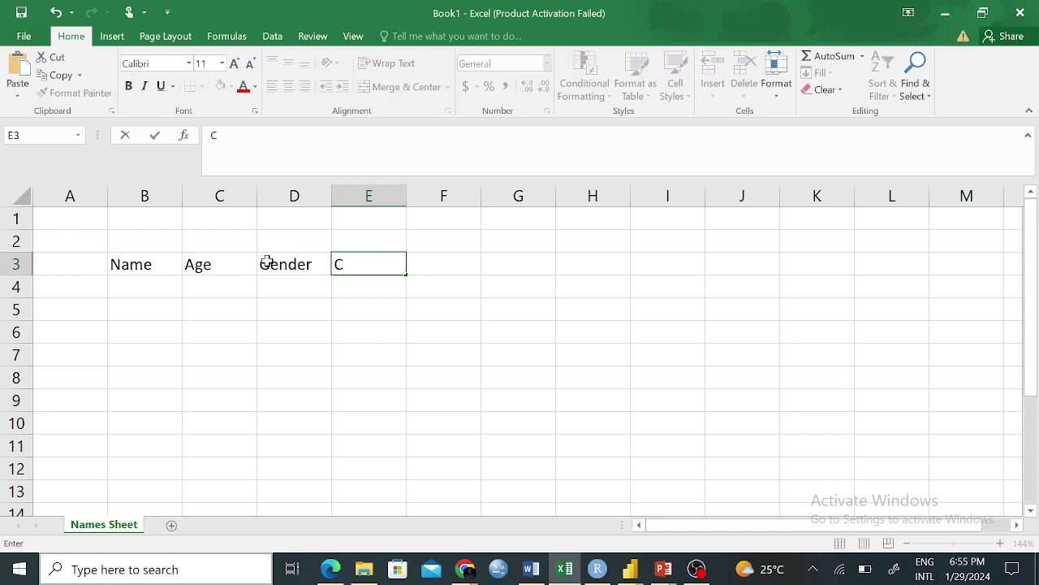
type("ounty")
left_click(273, 37)
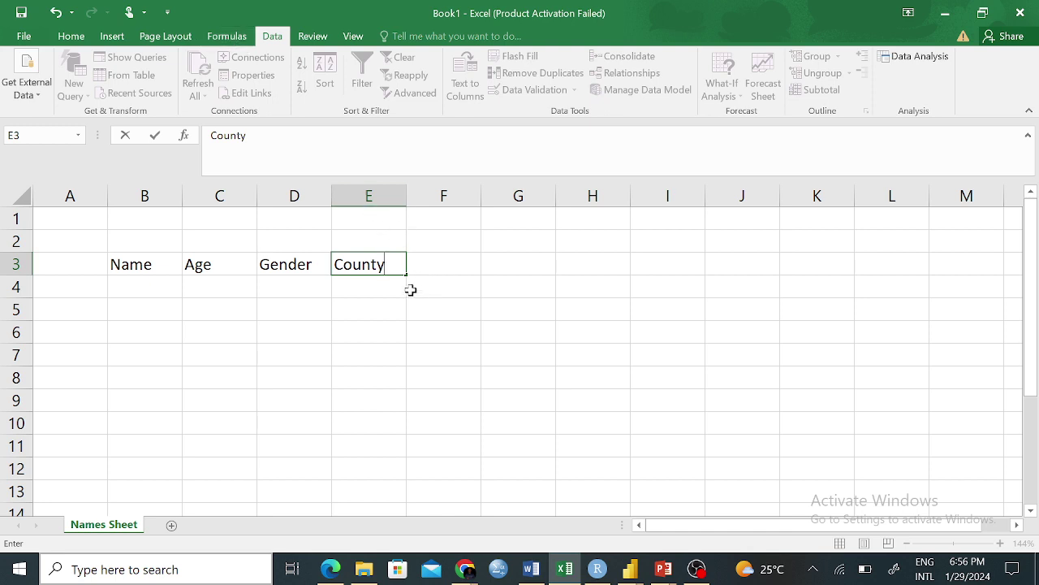
left_click(441, 267)
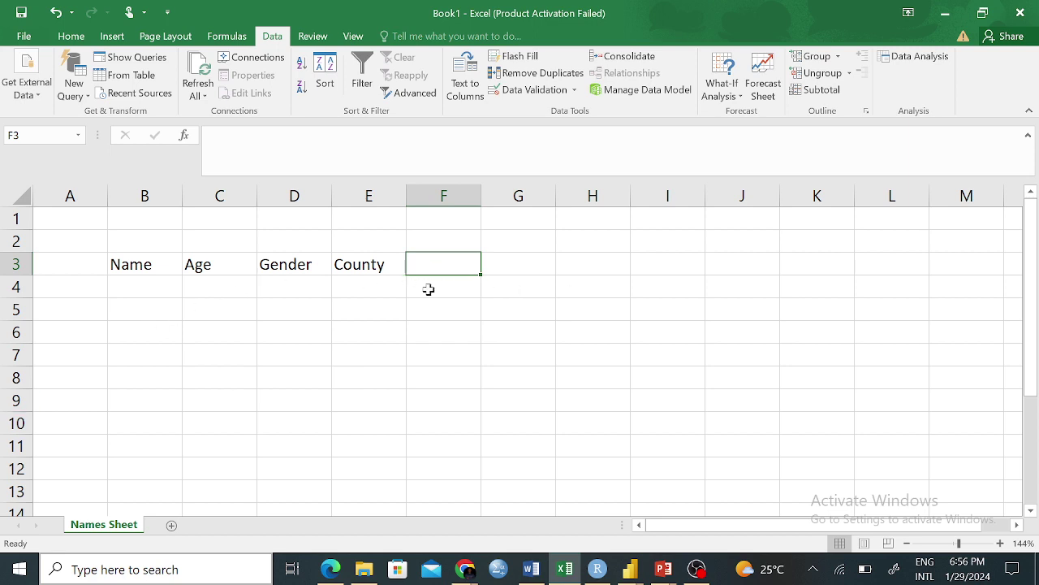
left_click(370, 266)
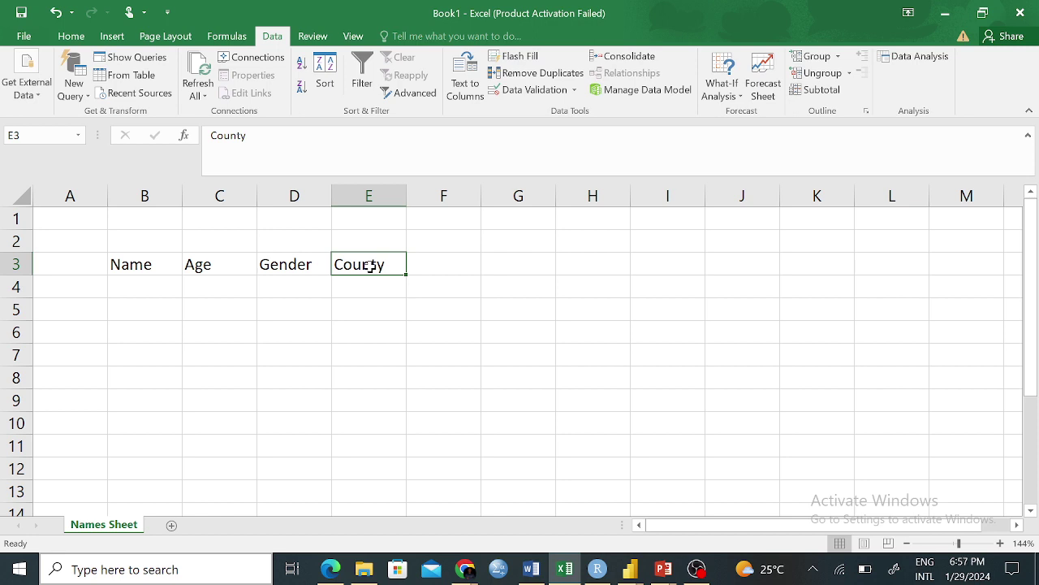
Enter the column heading Salary in cell F3.
left_click(437, 268)
type("Salaru")
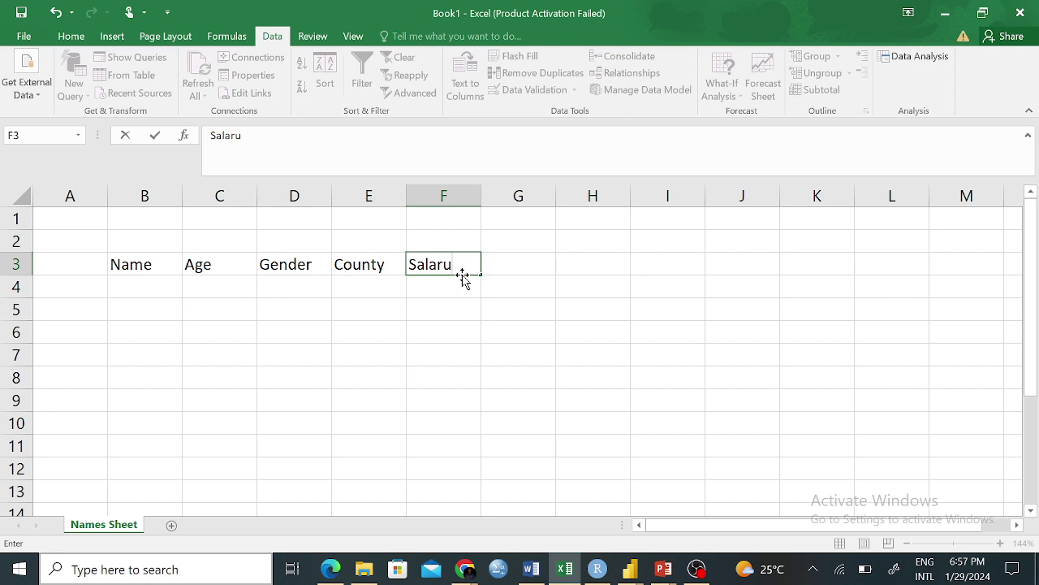
key("BackSpace")
type("y")
Enter the column heading Occupation in cell G3, and review the Age and Gender headings.
left_click(509, 271)
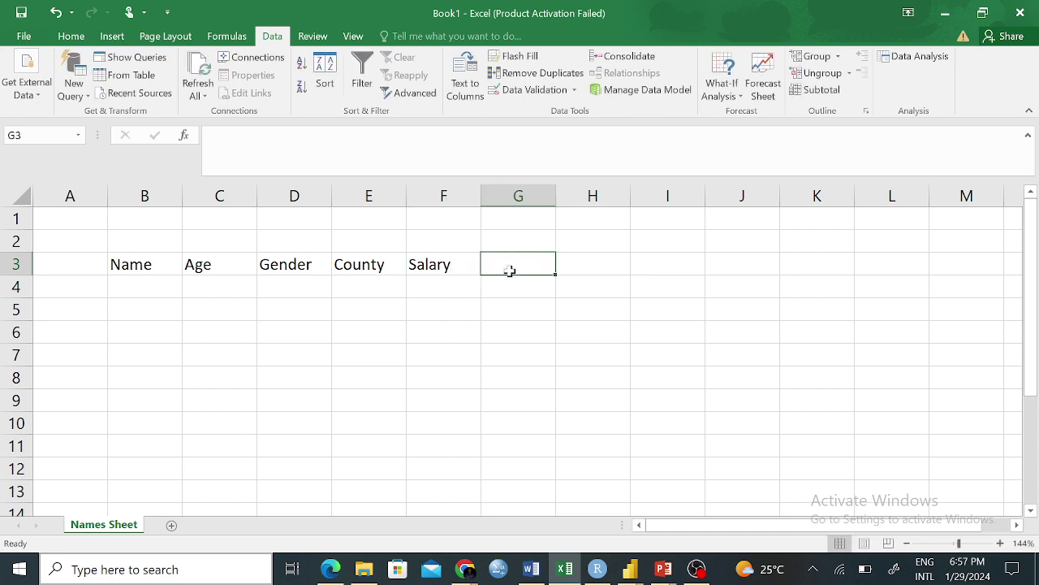
type("Occ")
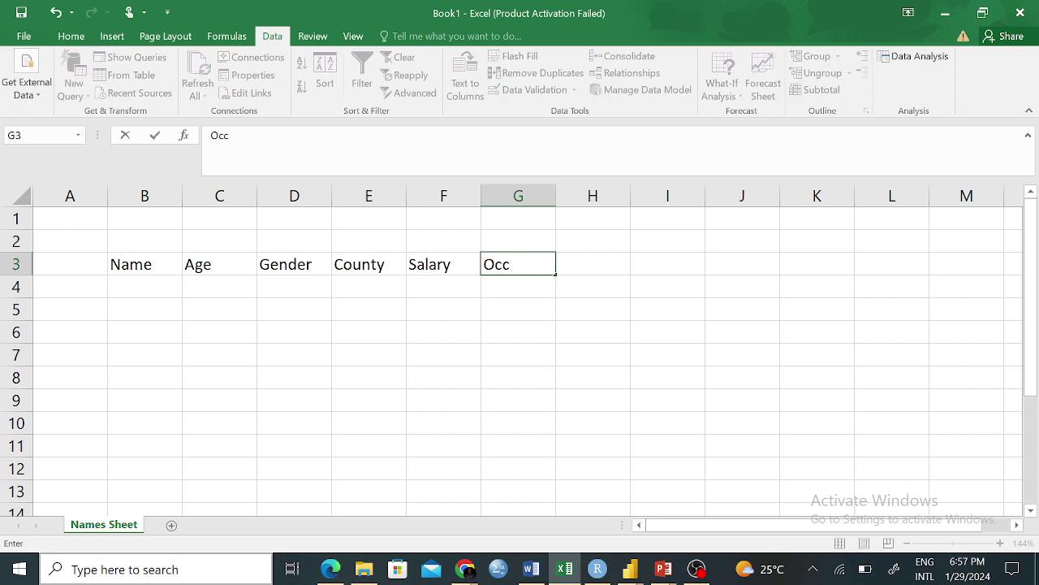
type("upation")
left_click(503, 311)
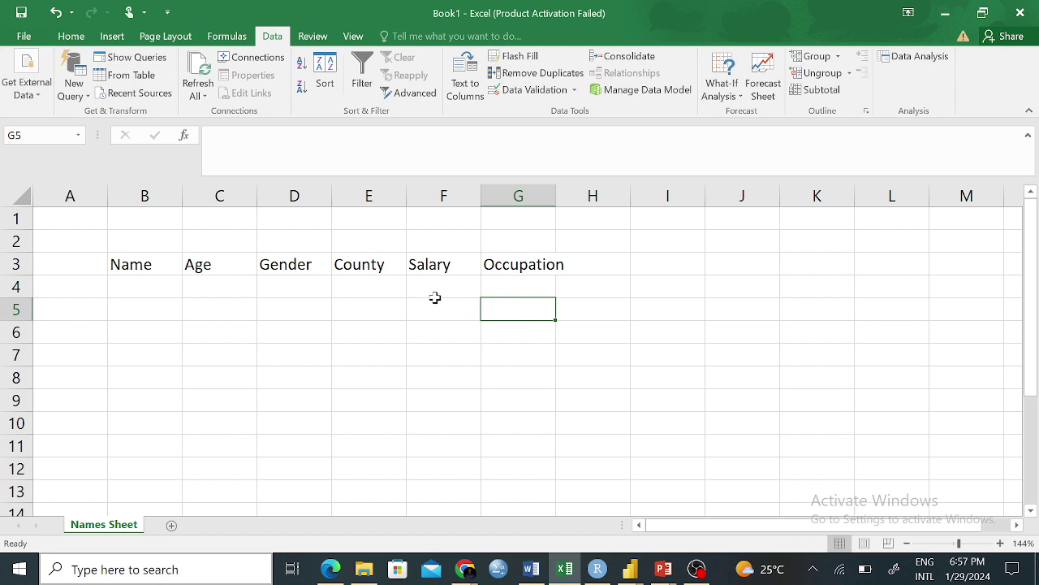
left_click(249, 255)
left_click(284, 262)
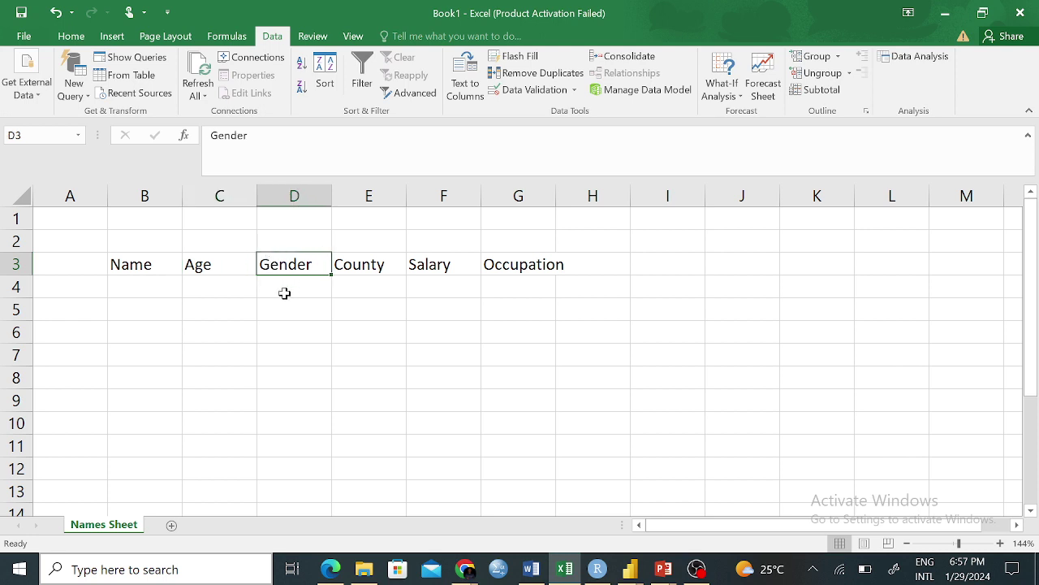
Enter the column heading Phone Number in cell H3, and return to the Name heading in B3.
left_click(612, 268)
type("Phoen")
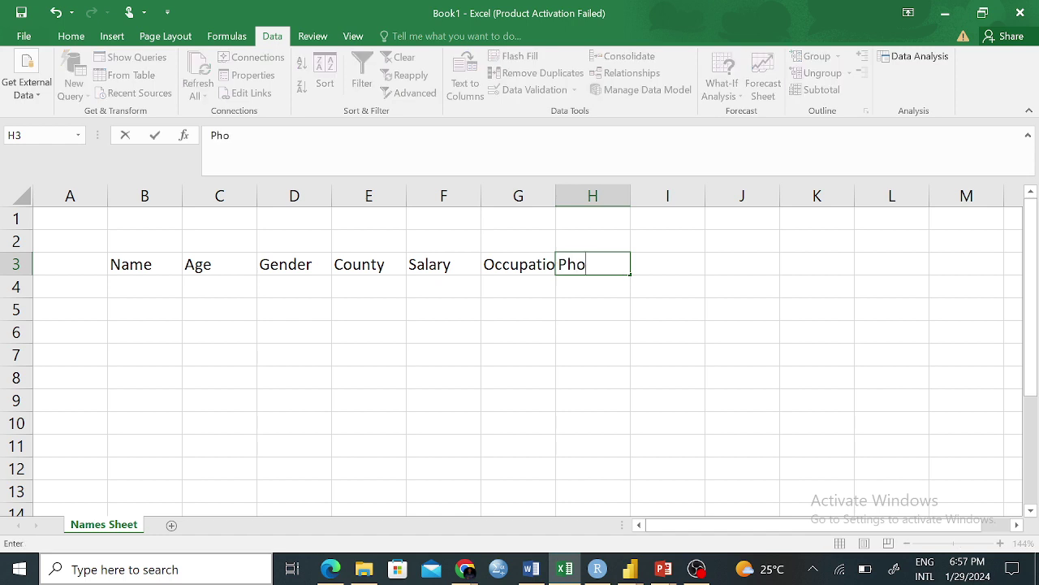
key("BackSpace")
key("BackSpace")
type("ne Number")
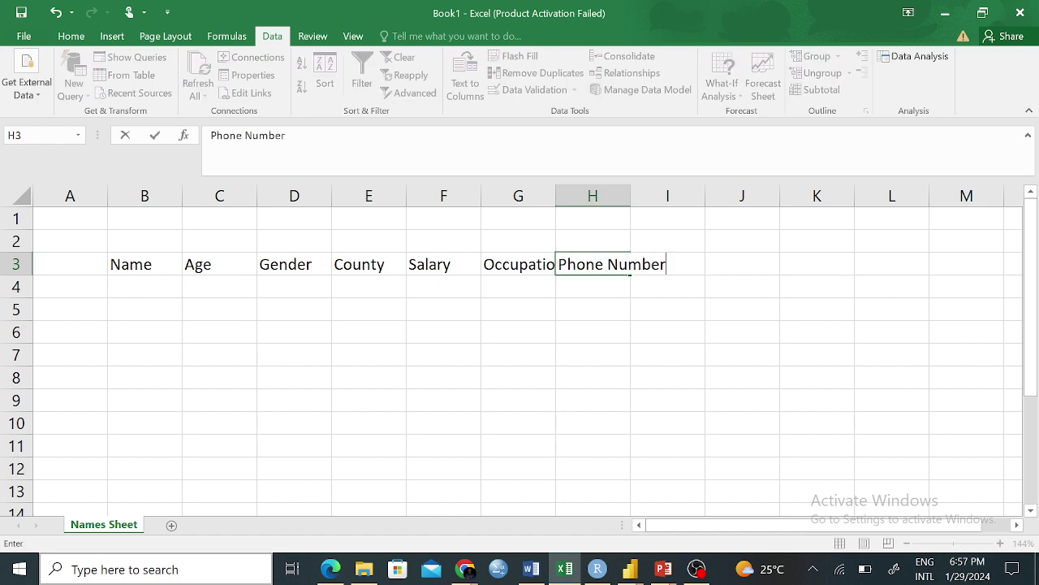
left_click(638, 309)
left_click(592, 264)
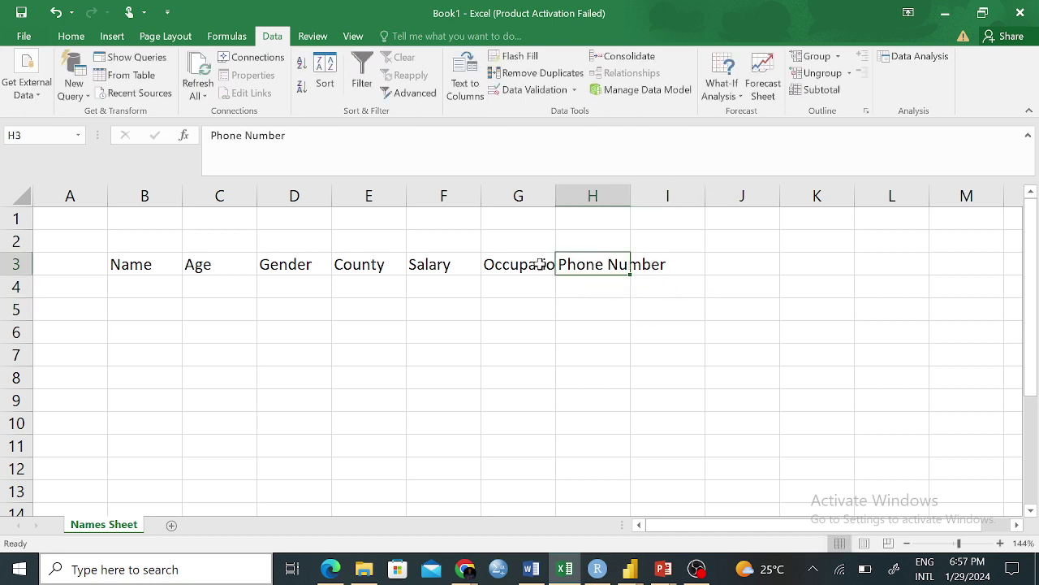
left_click(128, 263)
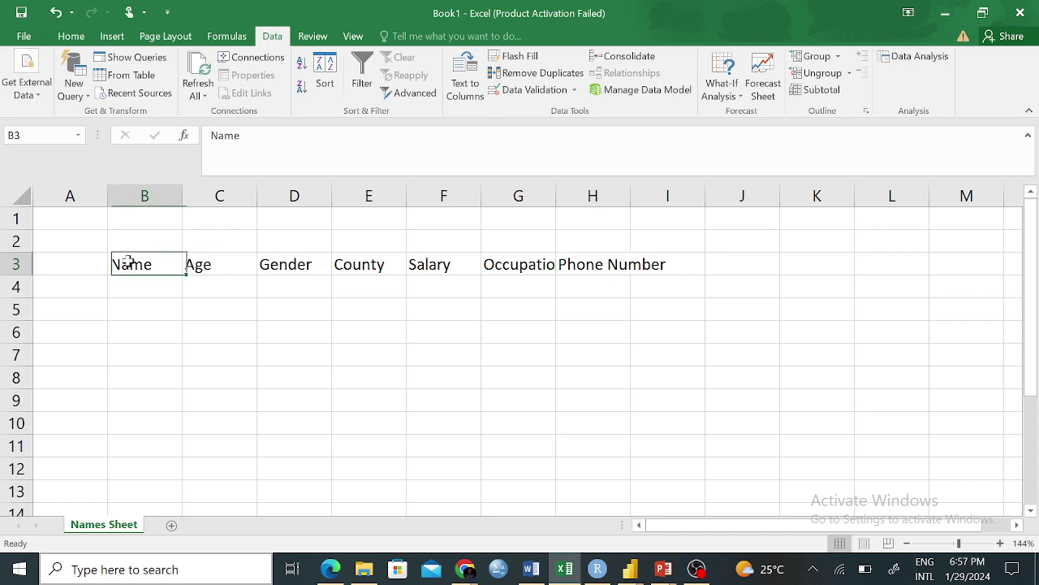
Review the Age, Gender and Phone Number headings in row 3 to see where each one sits.
left_click(186, 265)
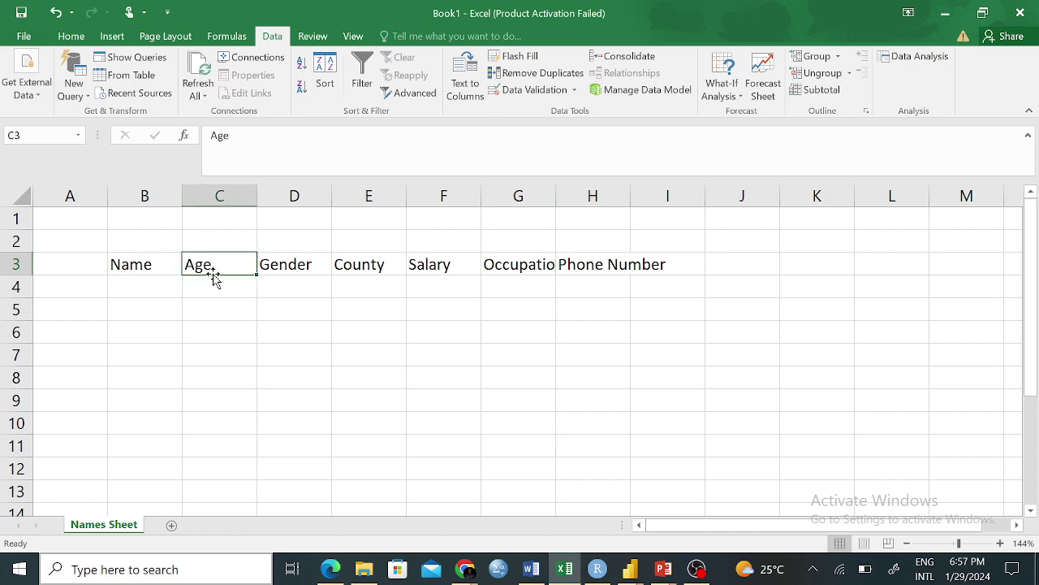
left_click(289, 268)
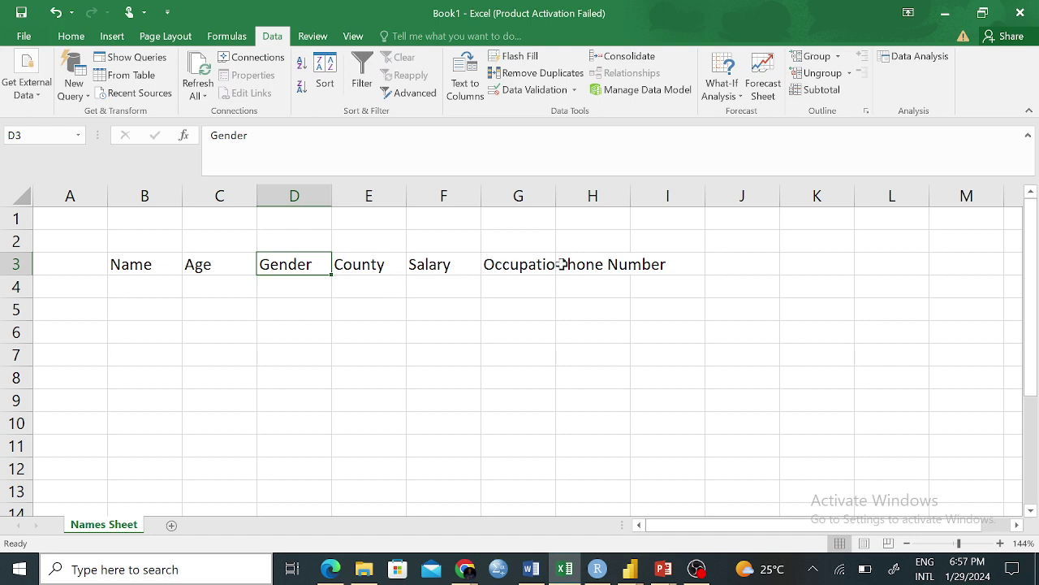
left_click(596, 264)
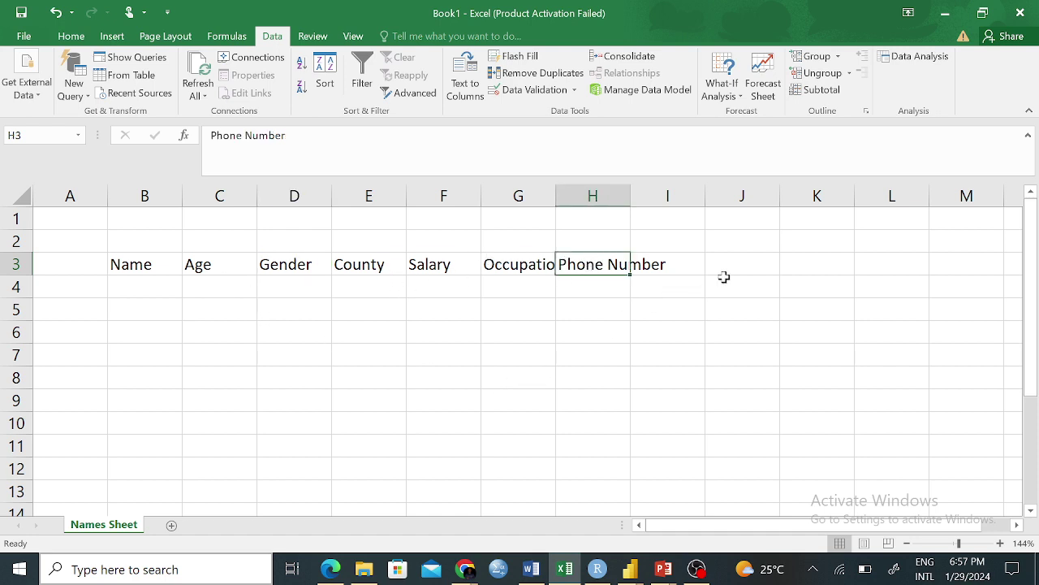
left_click(928, 269)
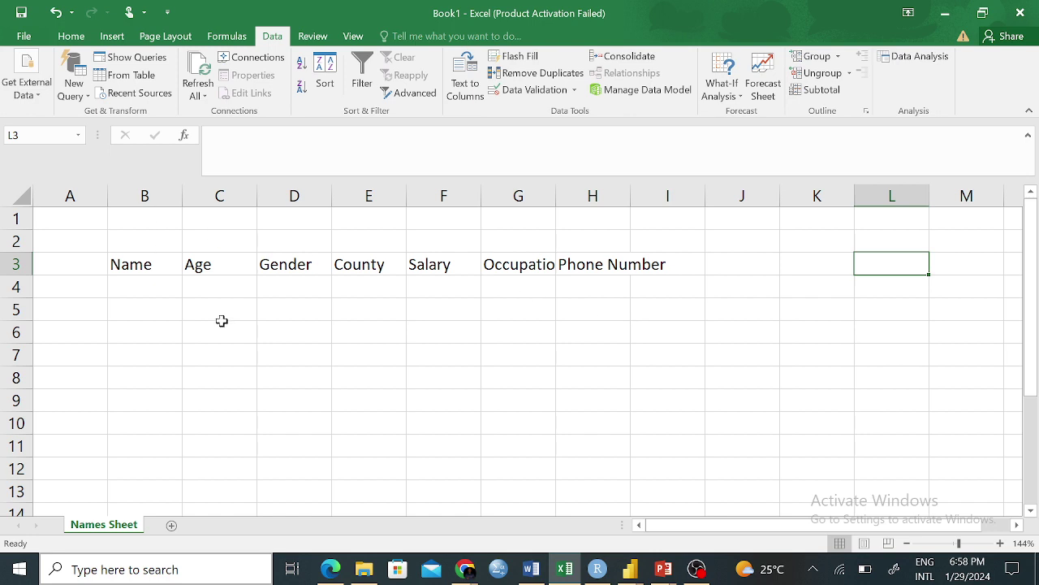
left_click(589, 266)
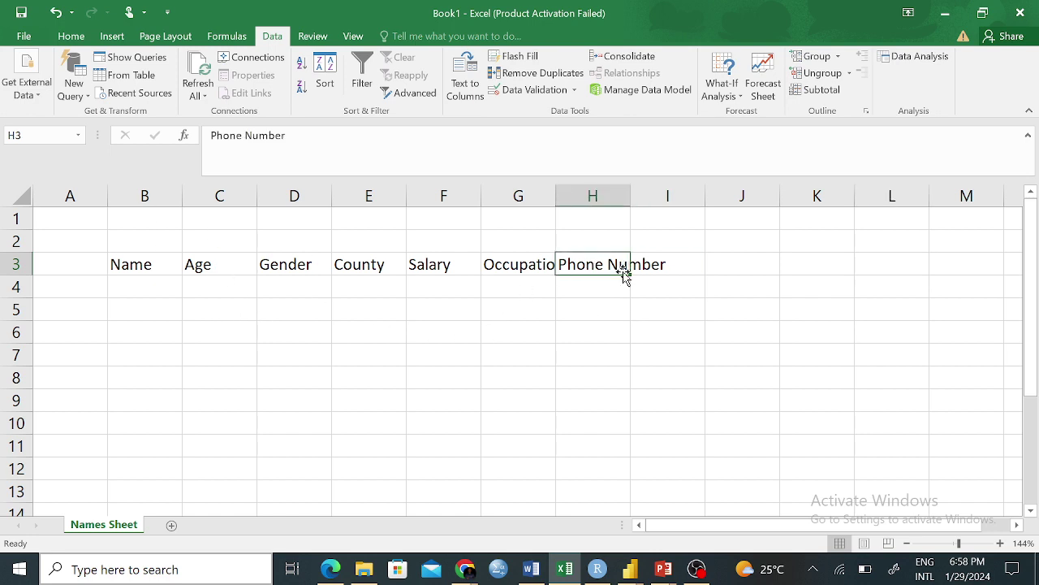
left_click(234, 266)
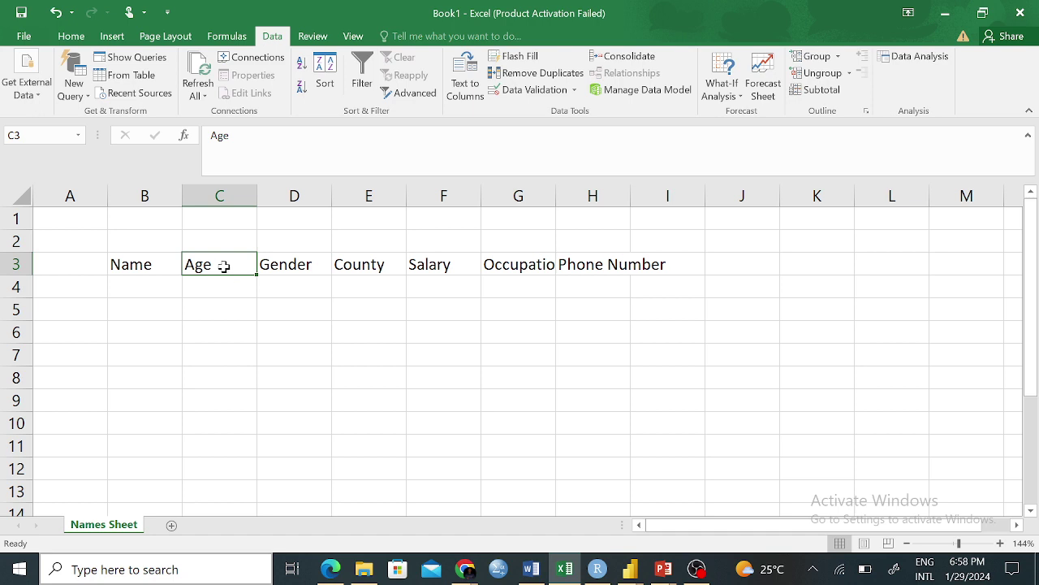
left_click(286, 268)
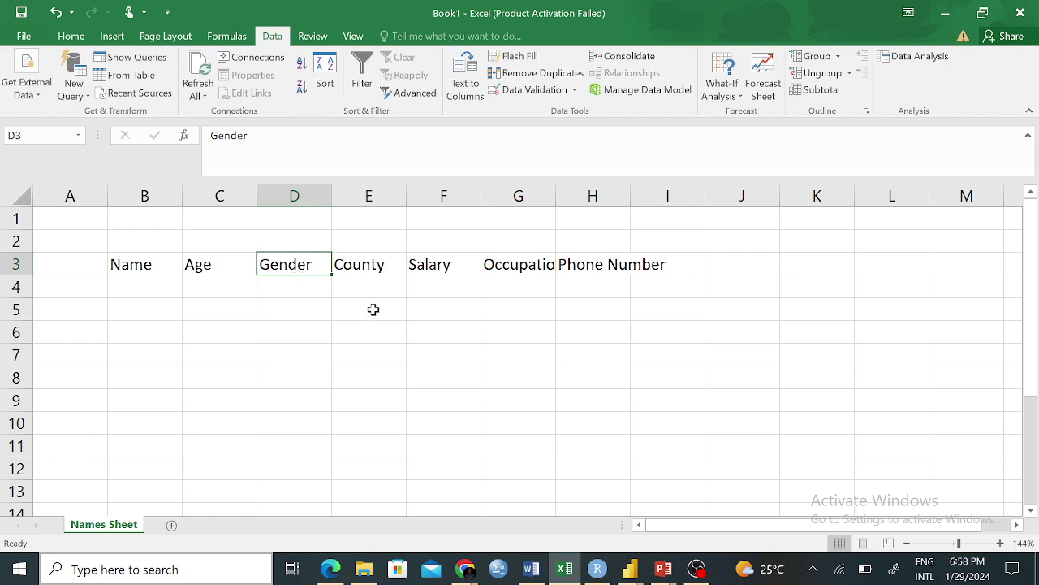
Clear the Phone Number heading from cell H3.
left_click(610, 263)
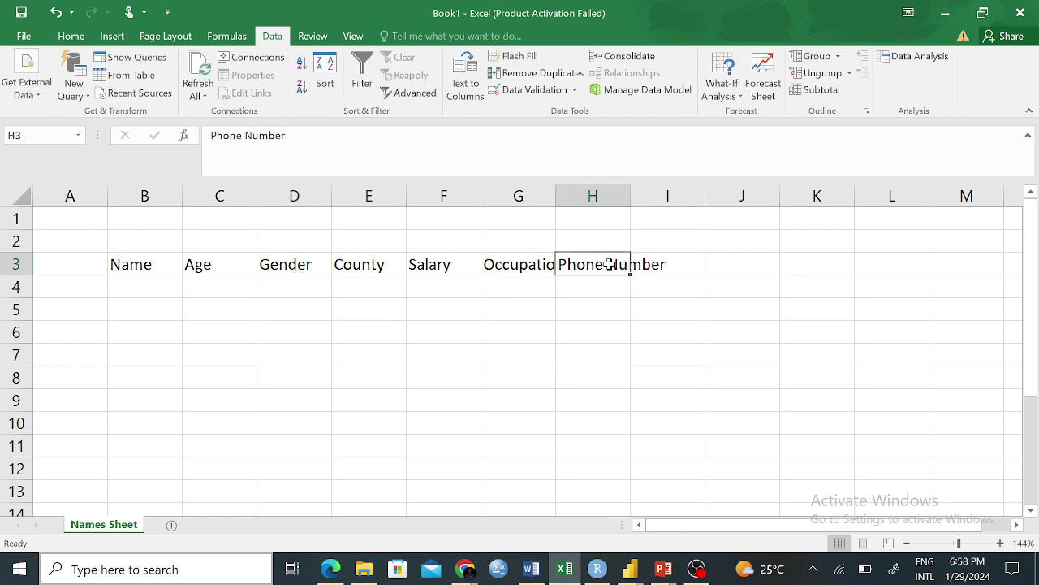
key("BackSpace")
left_click(595, 301)
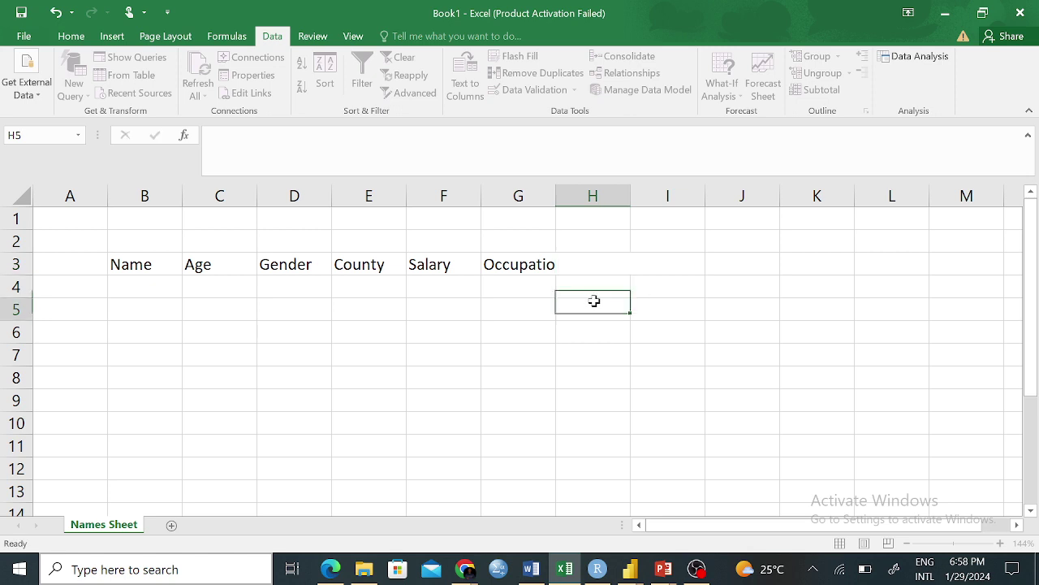
left_click(301, 271)
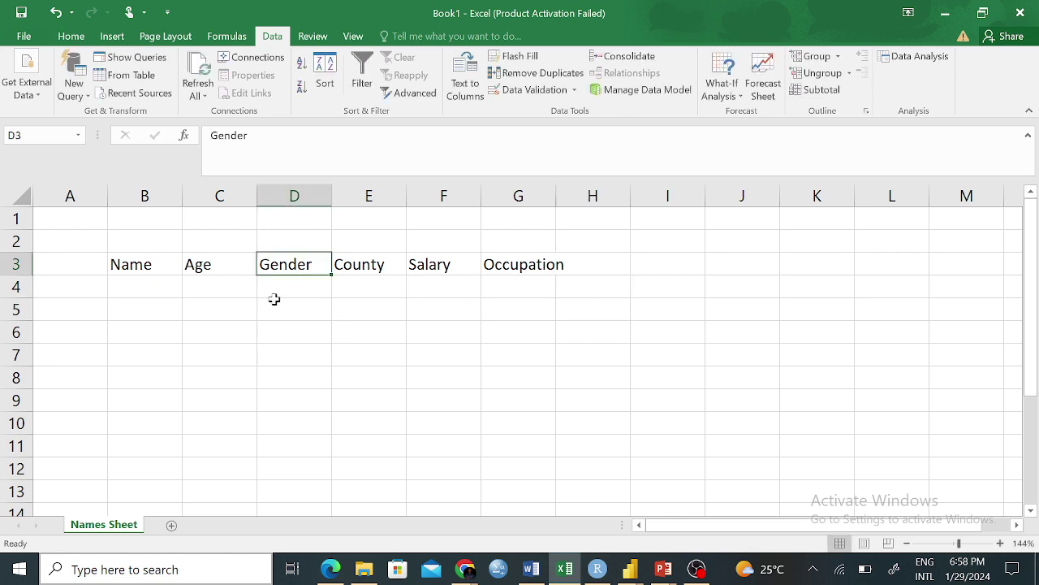
left_click(200, 264)
left_click(342, 271)
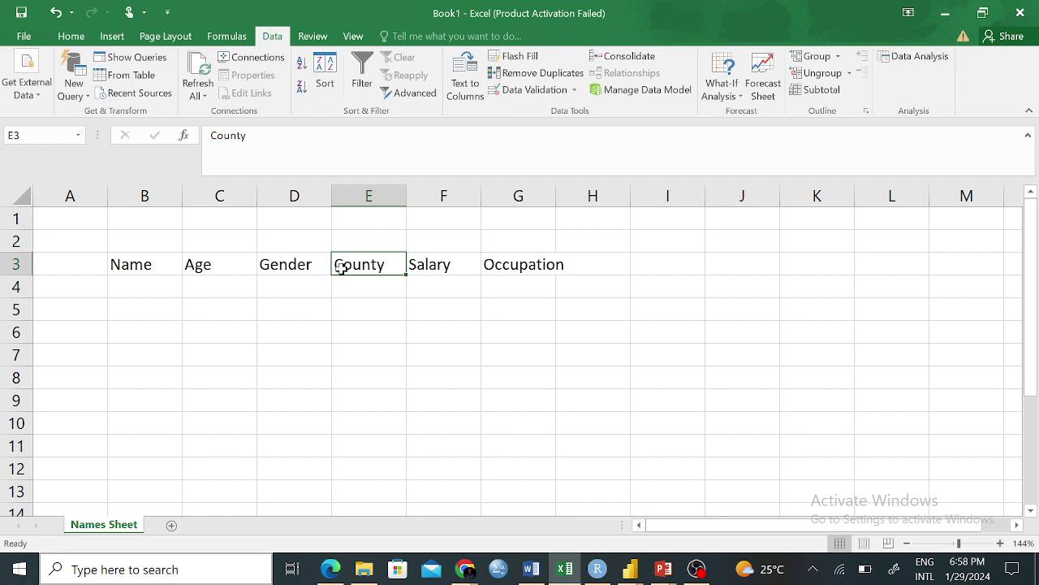
left_click(365, 309)
left_click(358, 268)
left_click(272, 268)
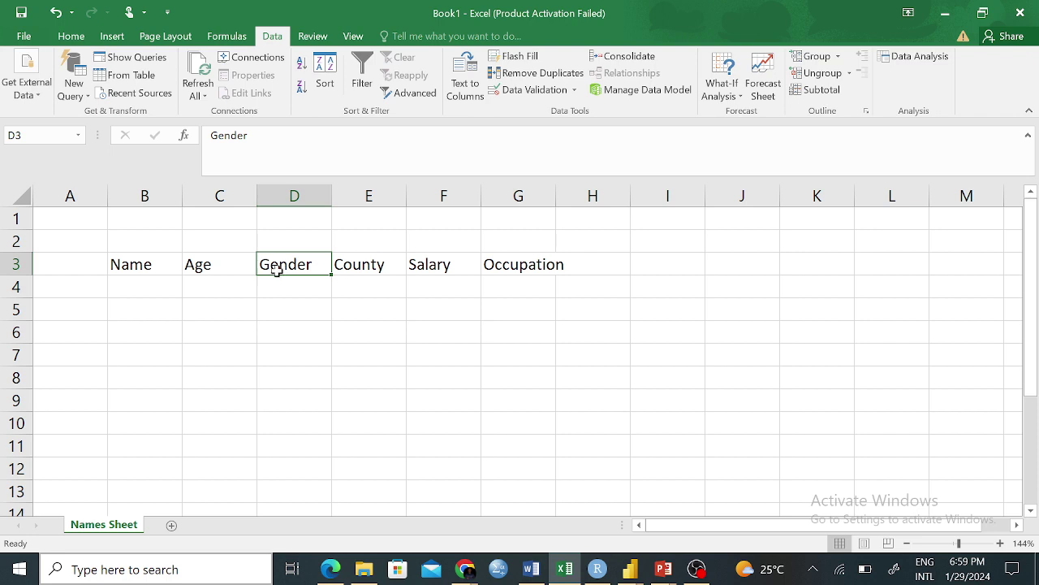
Insert a blank cell at the Age heading in C3, shifting the existing cells right.
right_click(205, 272)
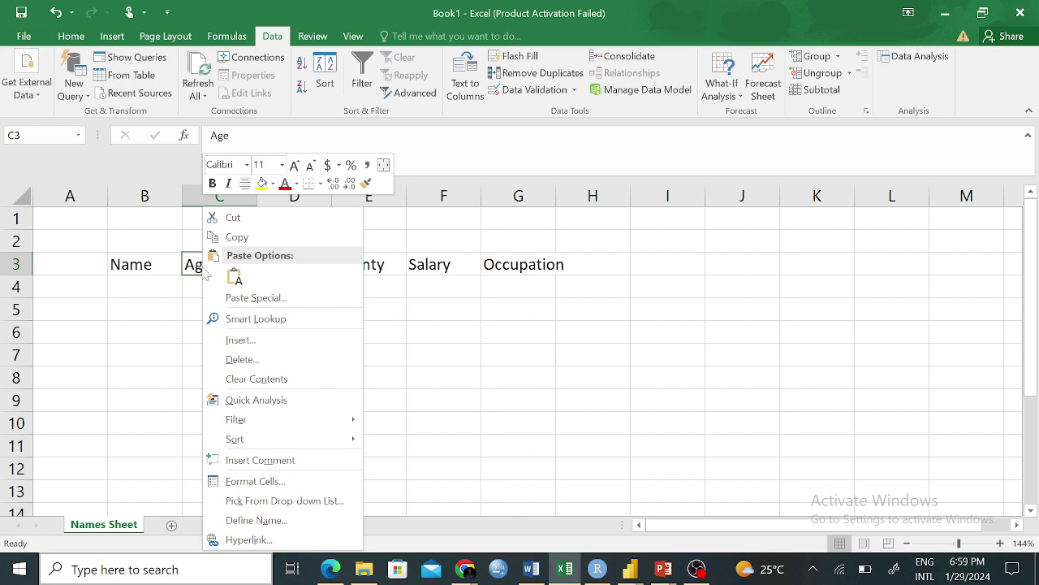
left_click(277, 346)
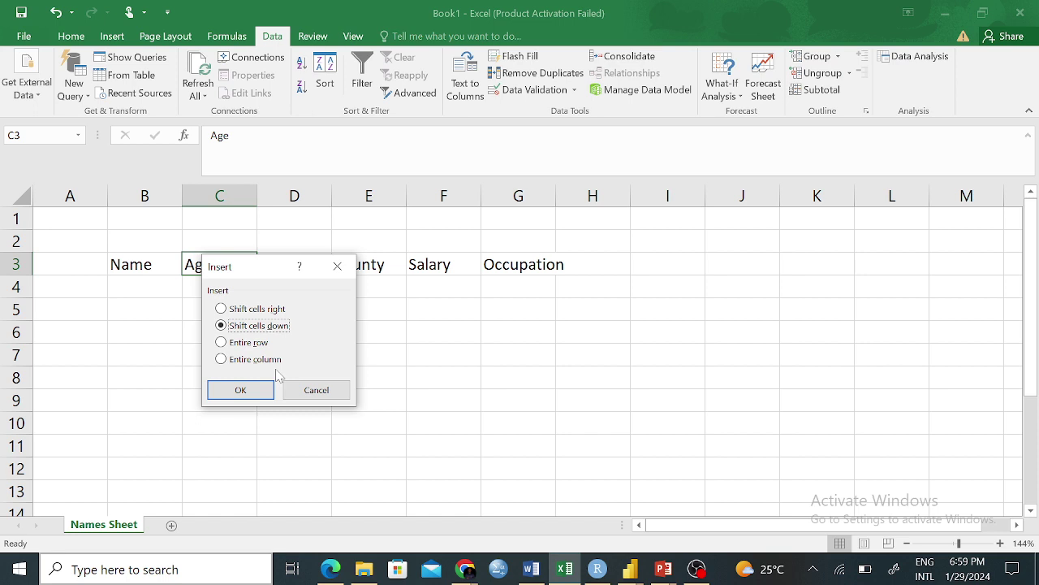
left_click(221, 309)
left_click(240, 390)
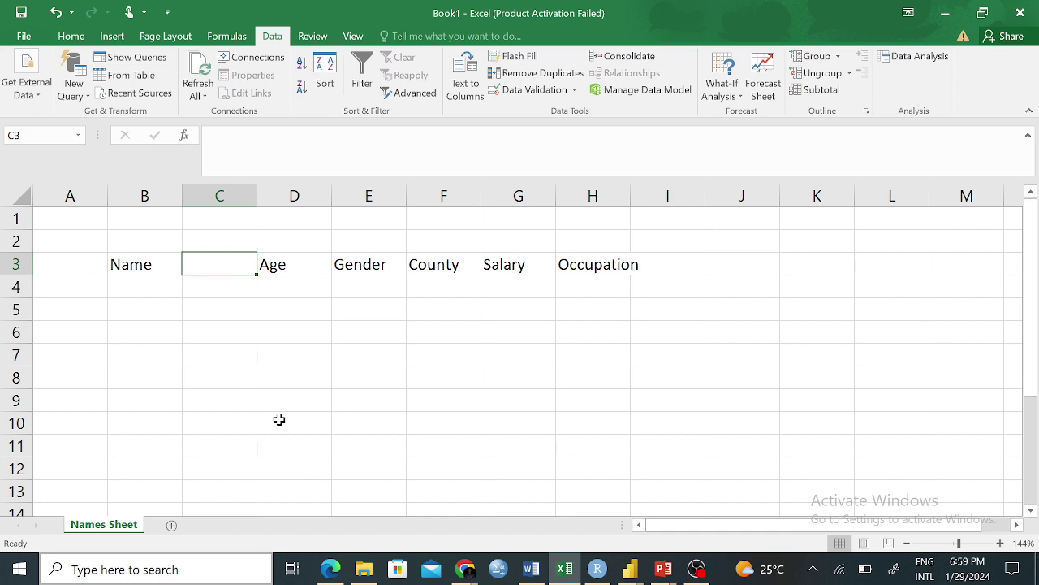
left_click(292, 195)
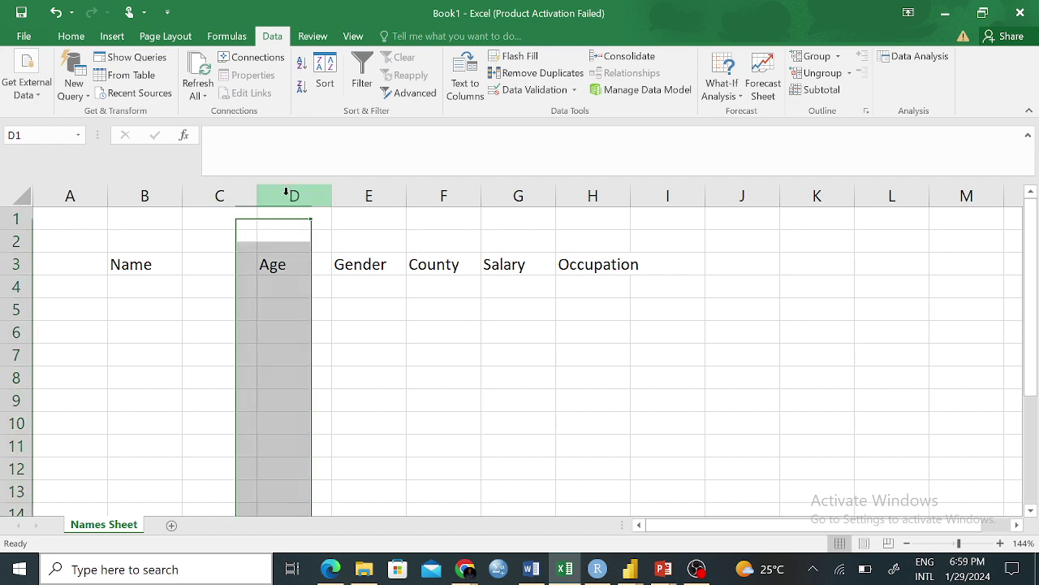
right_click(294, 198)
left_click(253, 350)
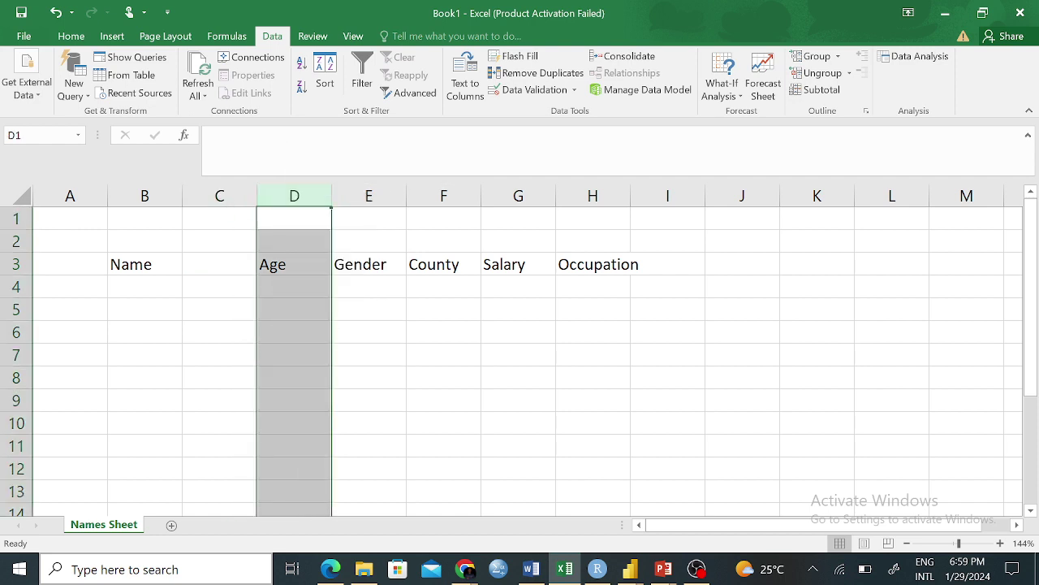
right_click(283, 193)
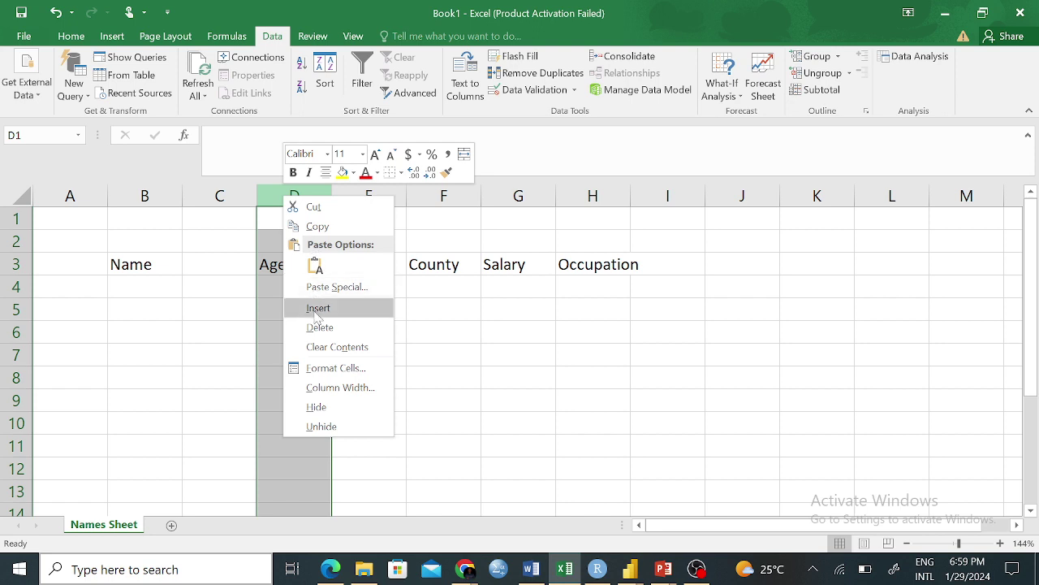
left_click(233, 394)
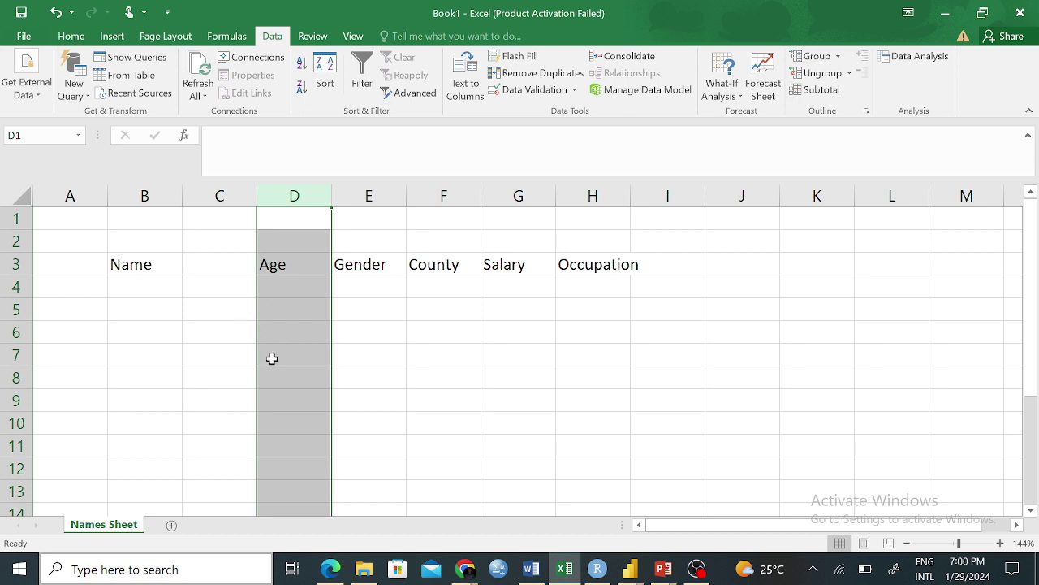
left_click(633, 397)
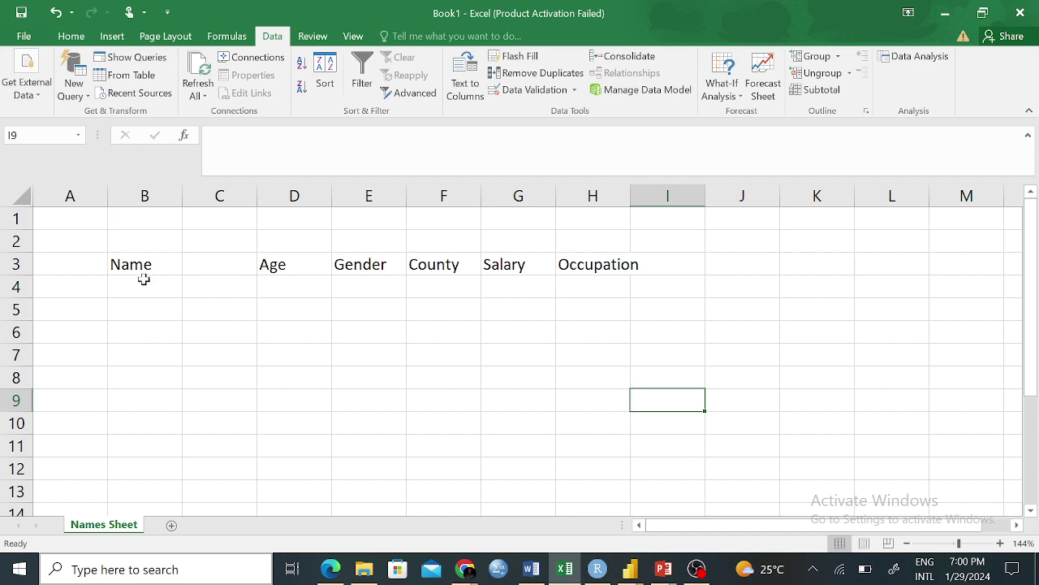
left_click(259, 268)
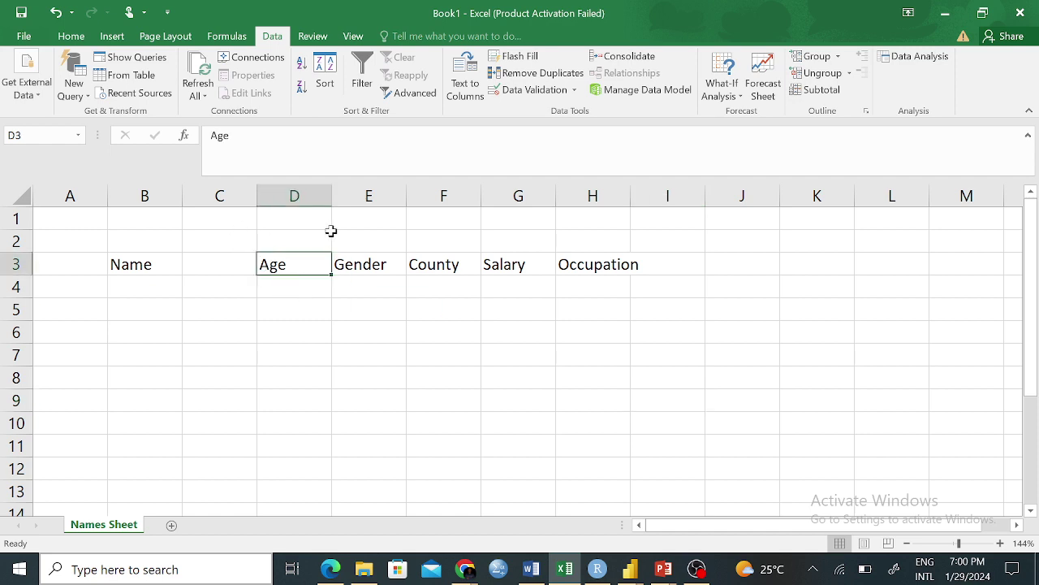
Insert a blank column D before the Age column.
right_click(293, 197)
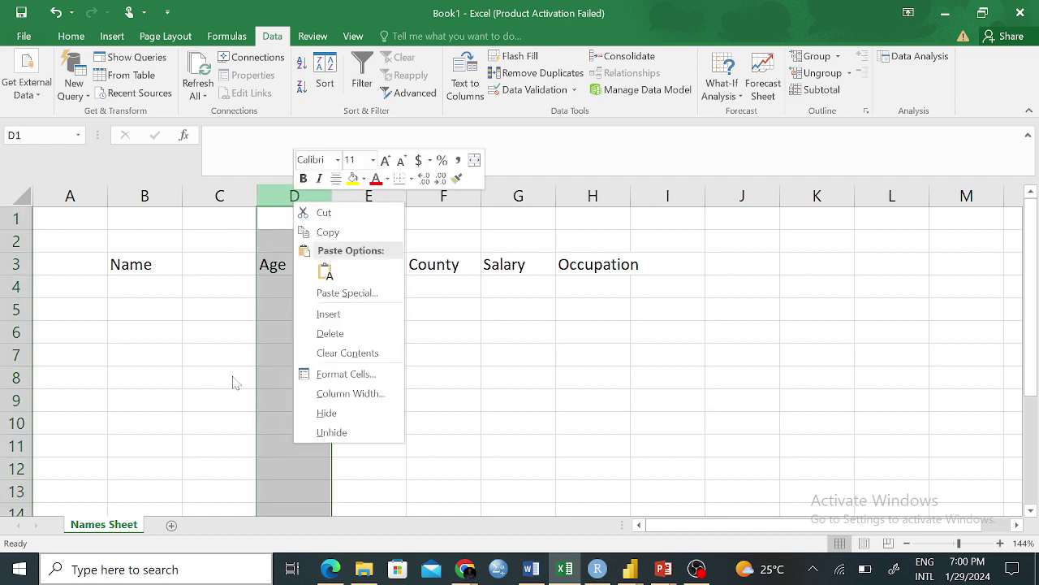
key("Escape")
right_click(284, 196)
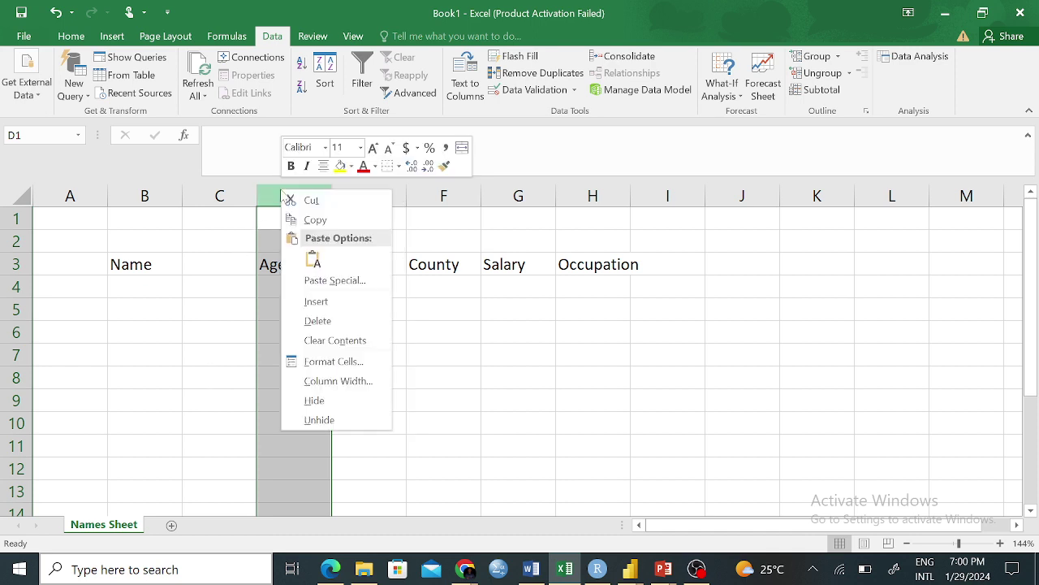
left_click(326, 300)
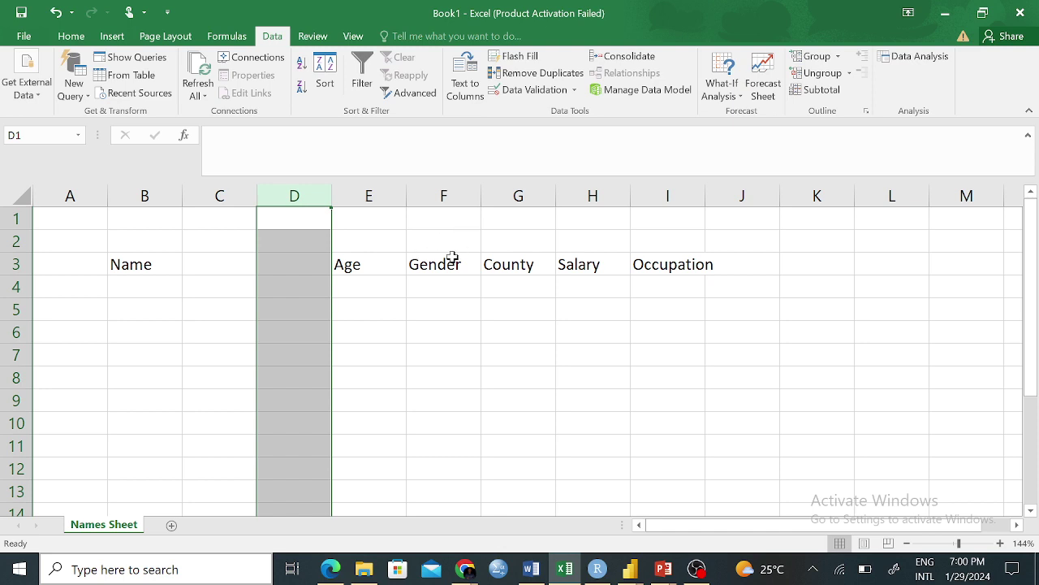
Undo the column insertion before Age and the earlier cell insertion at C3.
key("ctrl+z")
key("ctrl+z")
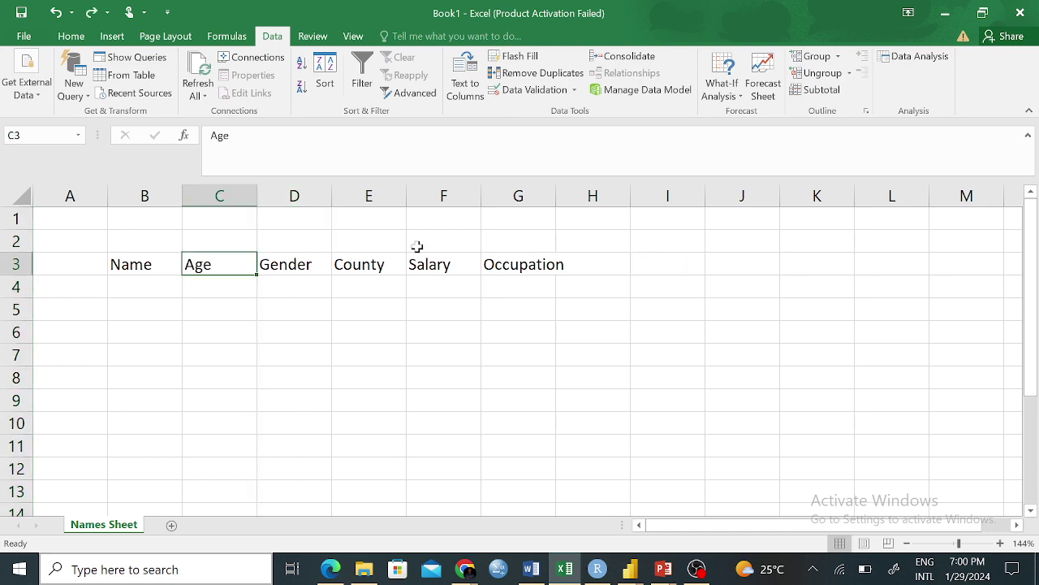
left_click(295, 196)
right_click(295, 196)
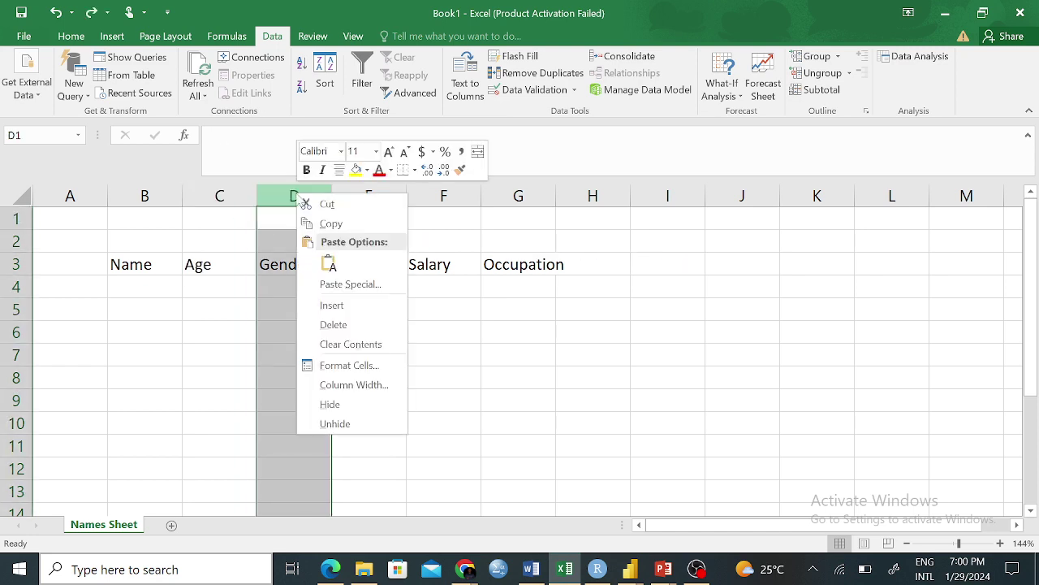
left_click(193, 399)
Insert a blank column D between the Age and Gender columns.
left_click(206, 268)
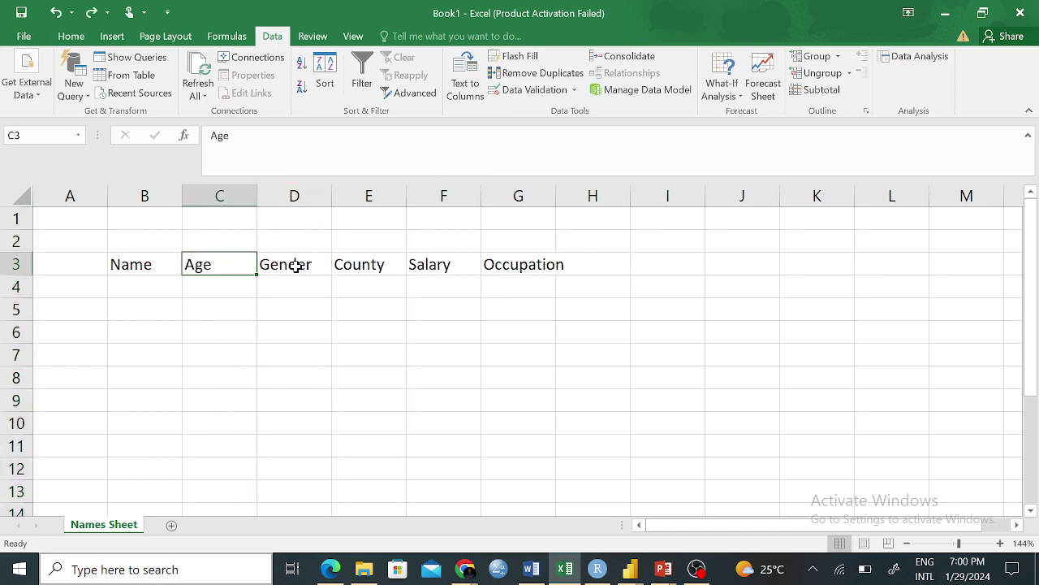
left_click(297, 267)
left_click(295, 195)
right_click(294, 194)
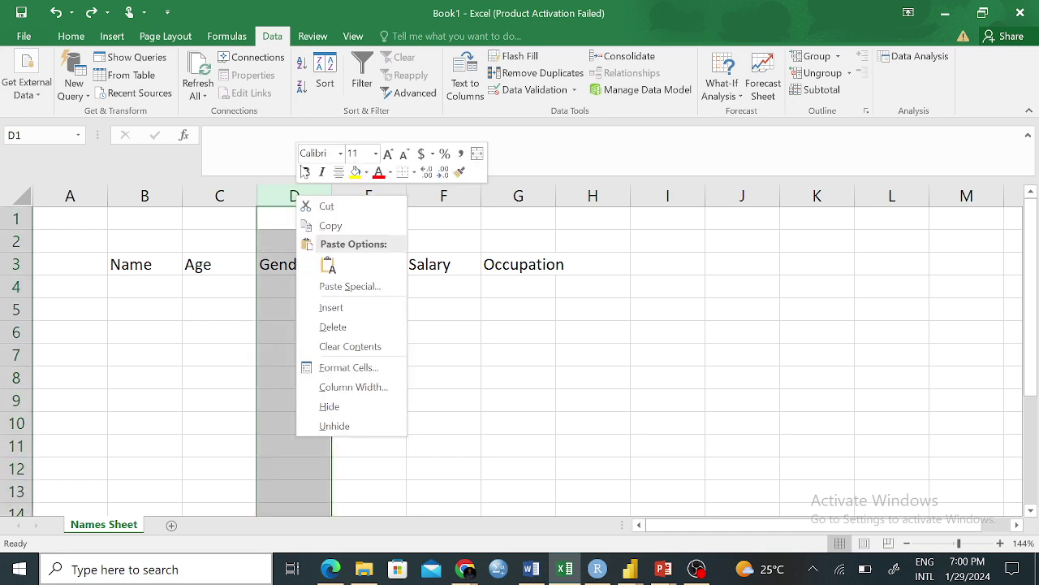
left_click(366, 309)
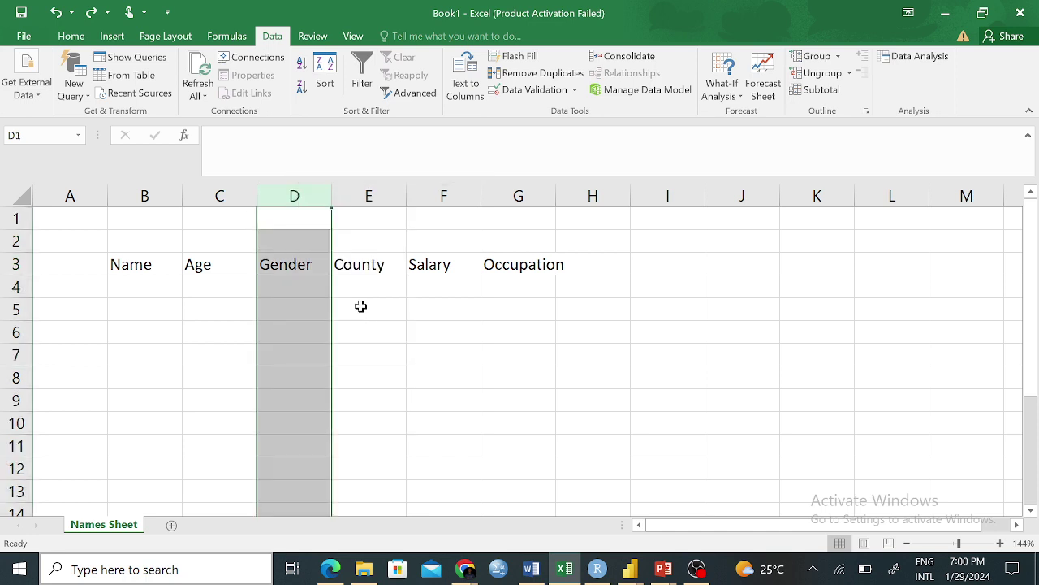
Enter the heading Phone Number in cell D3, between Age and Gender.
left_click(309, 273)
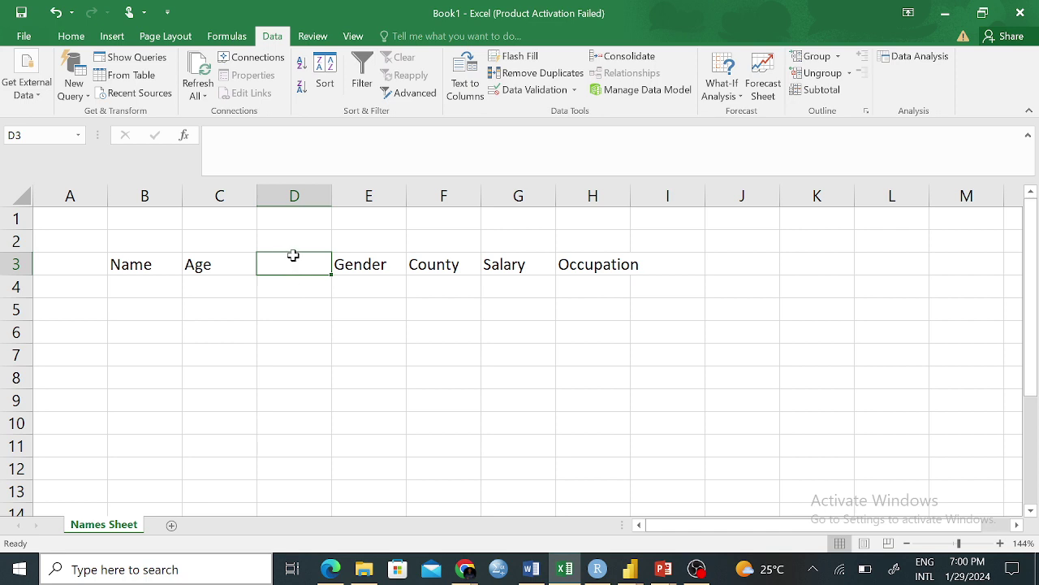
type("Phone Ny")
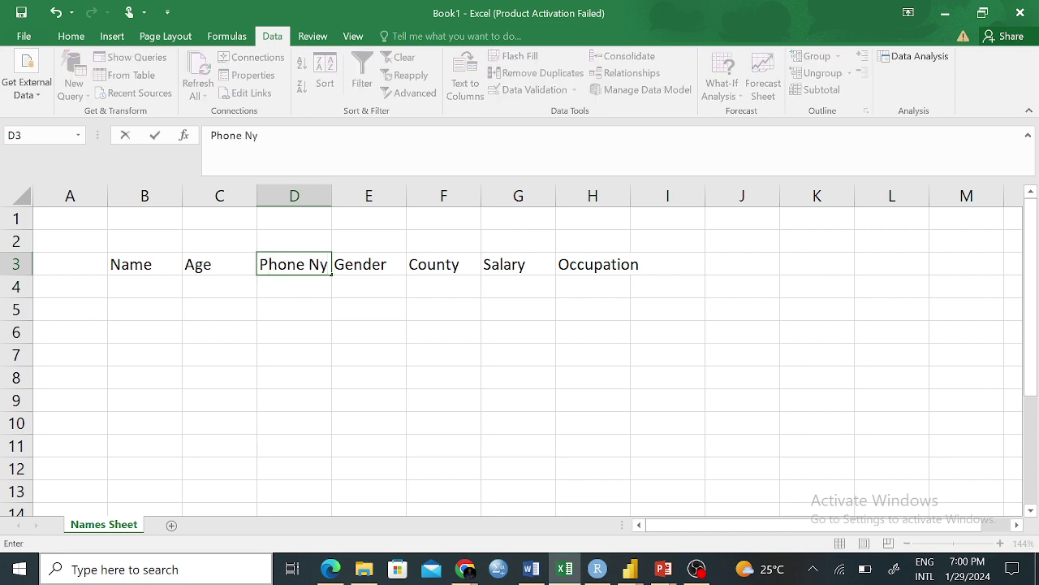
key("BackSpace")
type("umber")
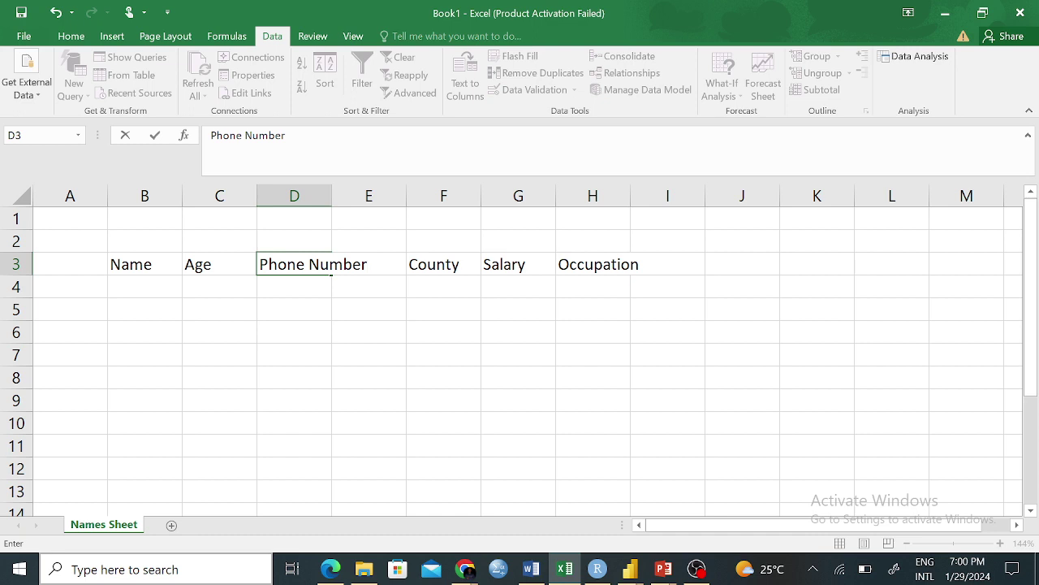
left_click(367, 350)
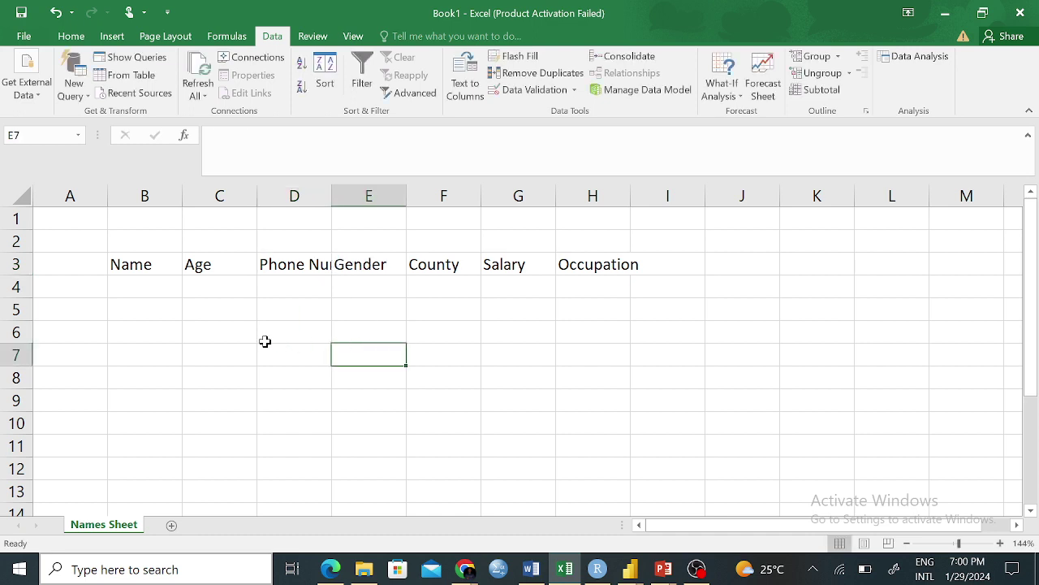
left_click(430, 268)
left_click(510, 273)
left_click(510, 195)
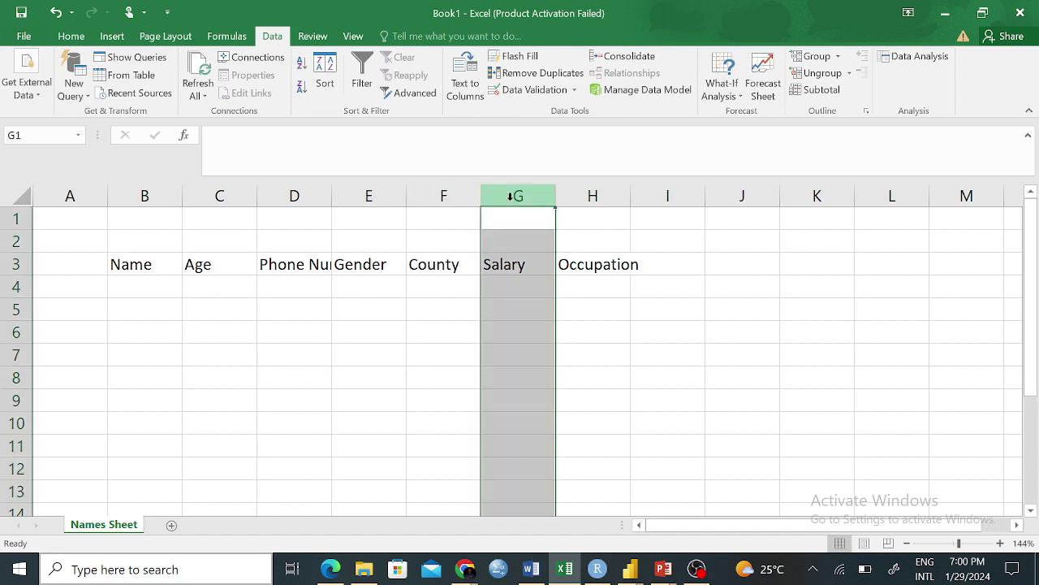
left_click(441, 196)
left_click(379, 264)
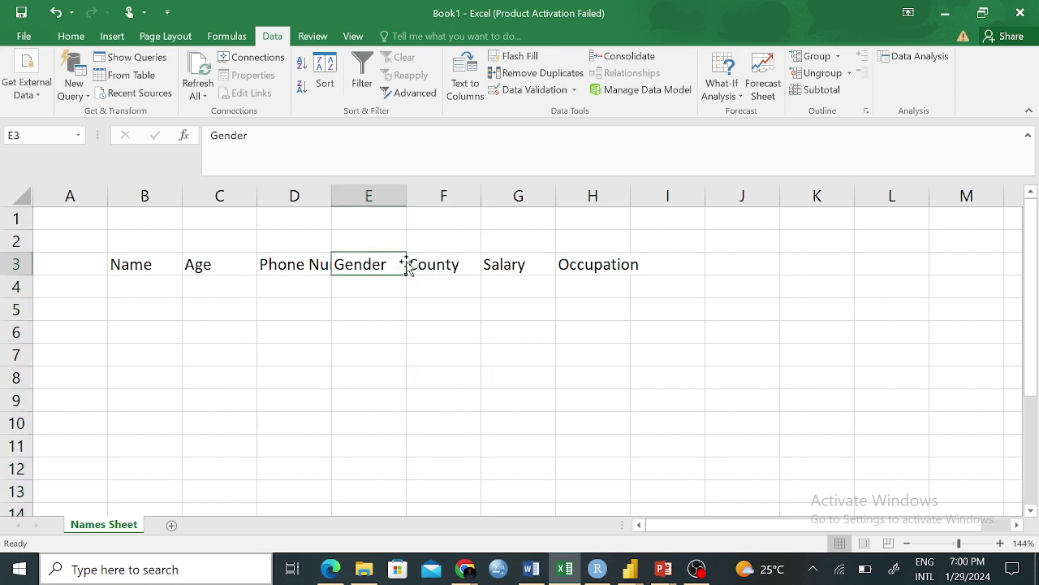
Auto-fit the width of column D to its Phone Number heading.
left_click(433, 266)
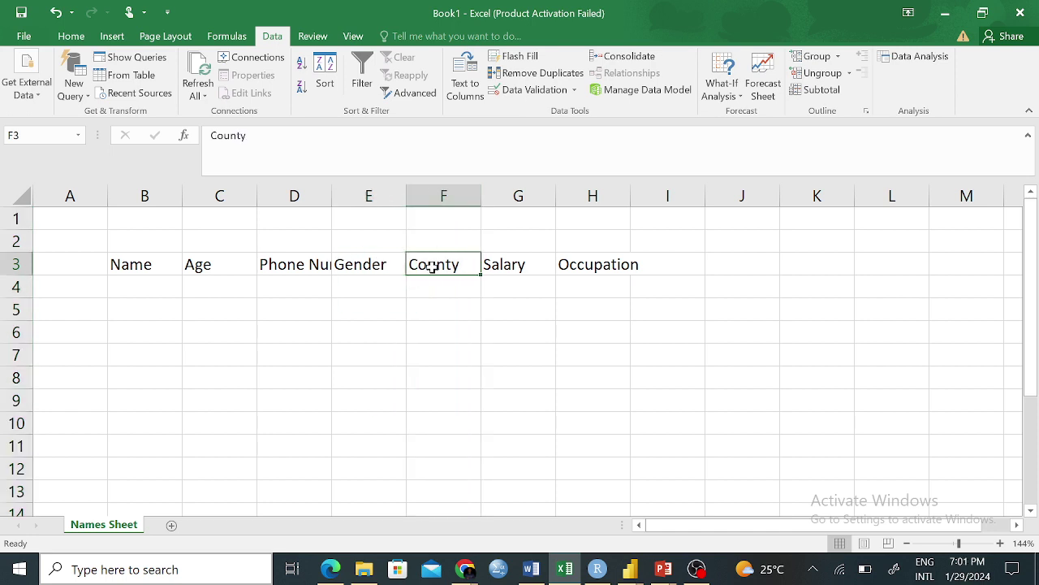
left_click(163, 264)
left_click(209, 285)
left_click(312, 257)
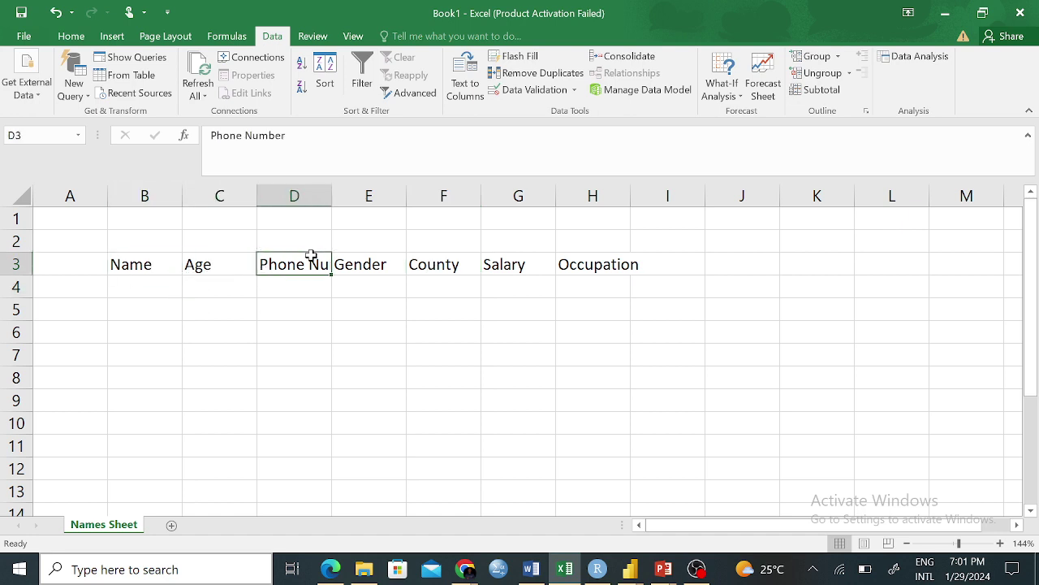
left_click(287, 352)
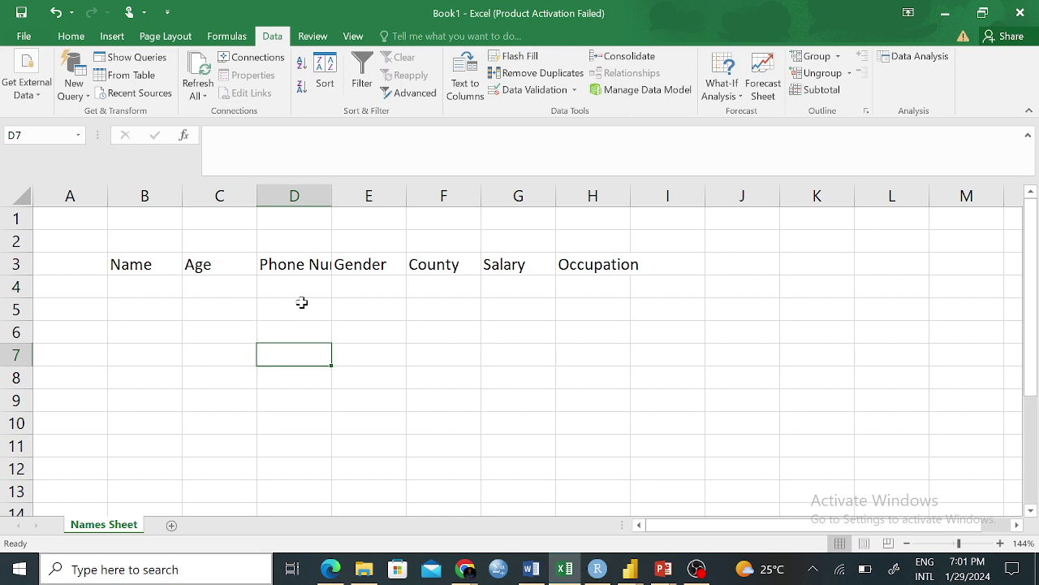
double_click(332, 196)
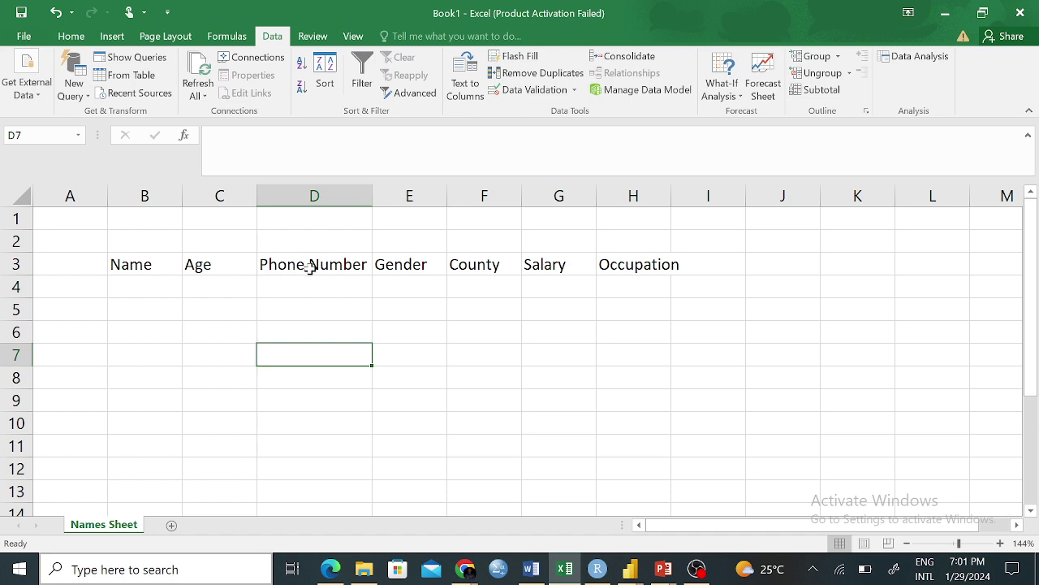
Auto-fit the width of column H to its Occupation heading.
left_click(630, 262)
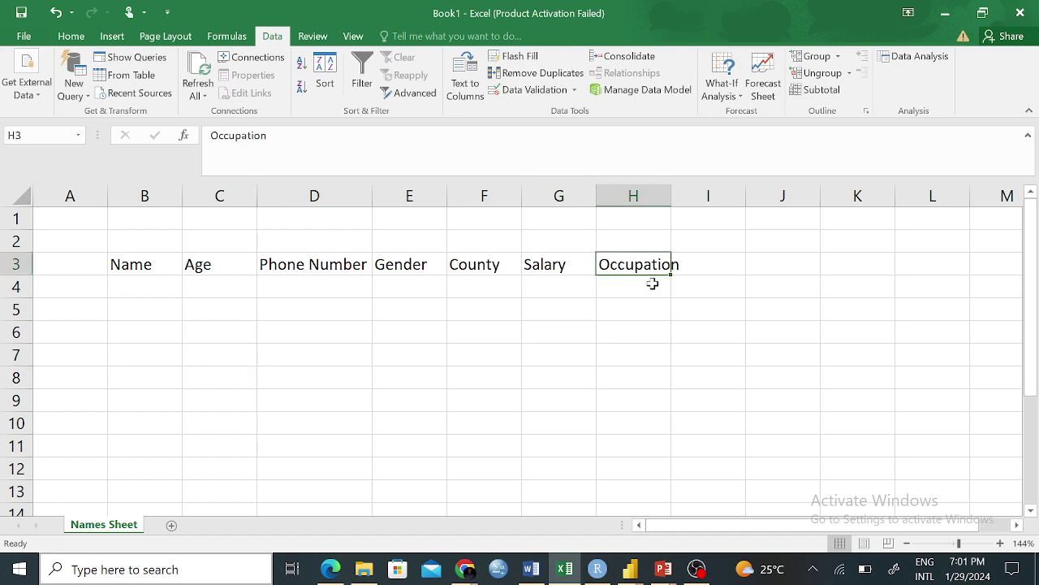
left_click(664, 334)
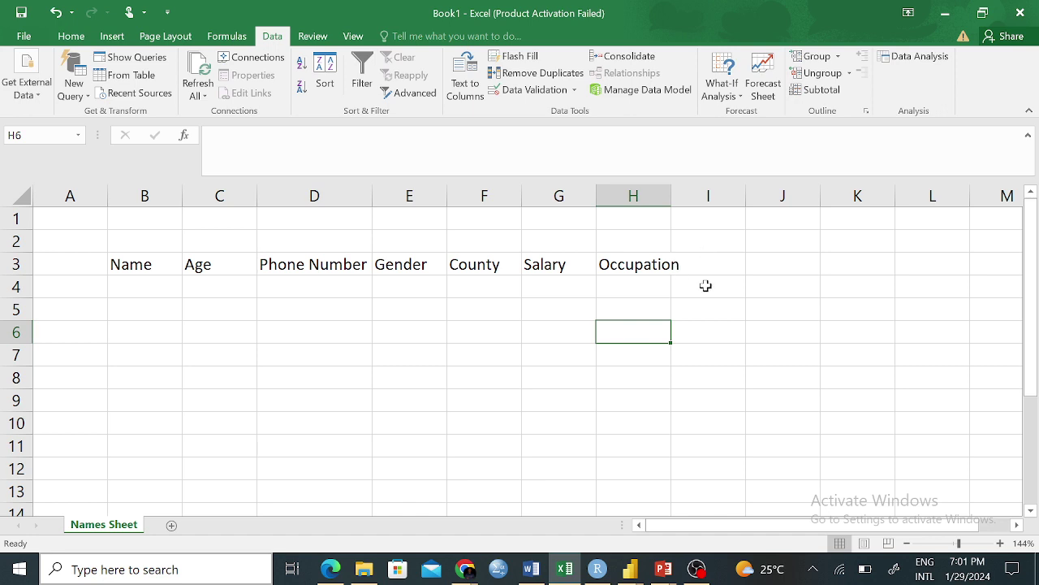
double_click(673, 191)
left_click(650, 264)
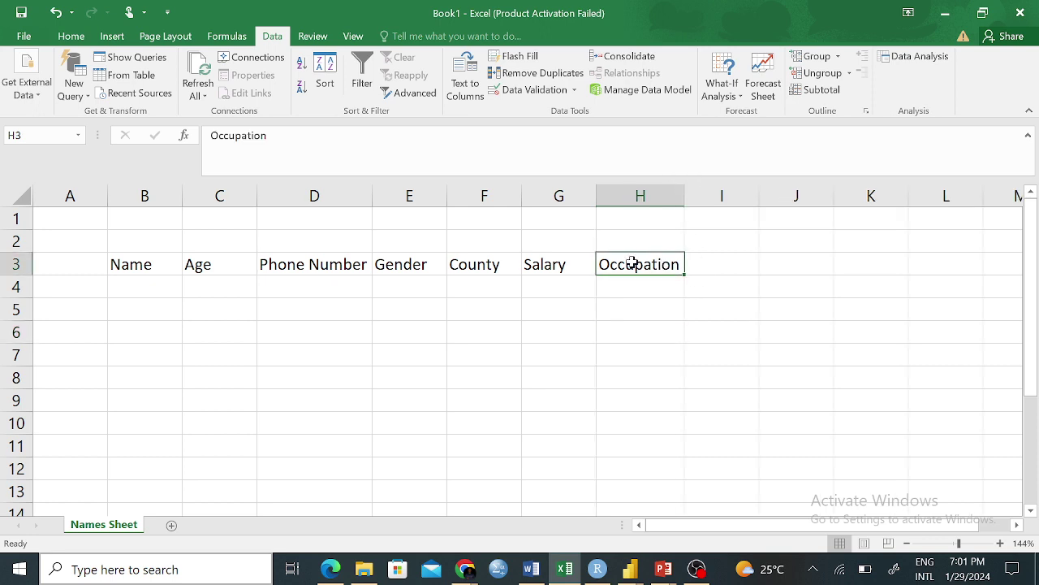
Enter the sentence "How are you today dataminds?" in cell B8.
left_click(120, 380)
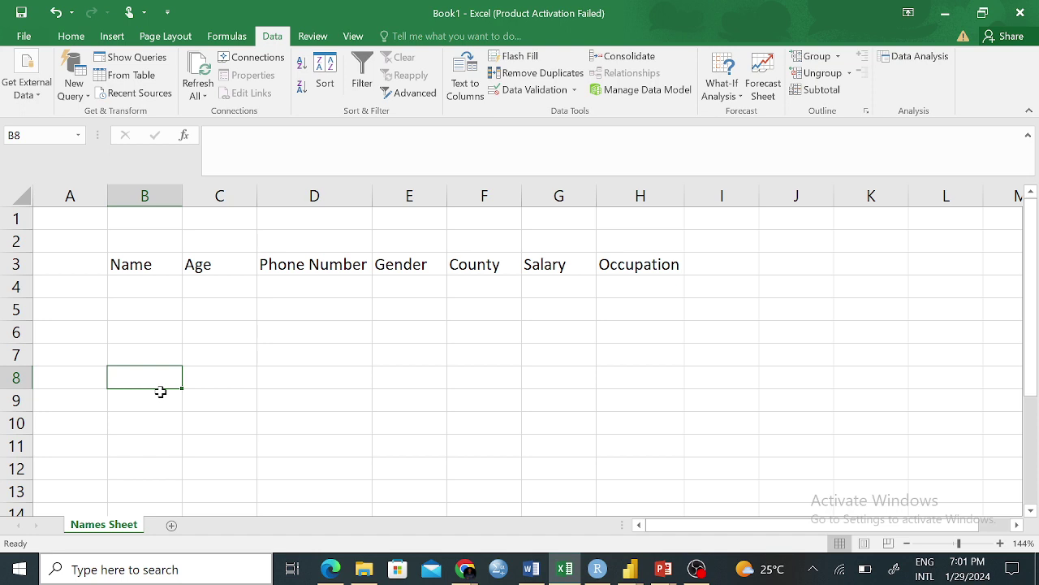
type("How ar ")
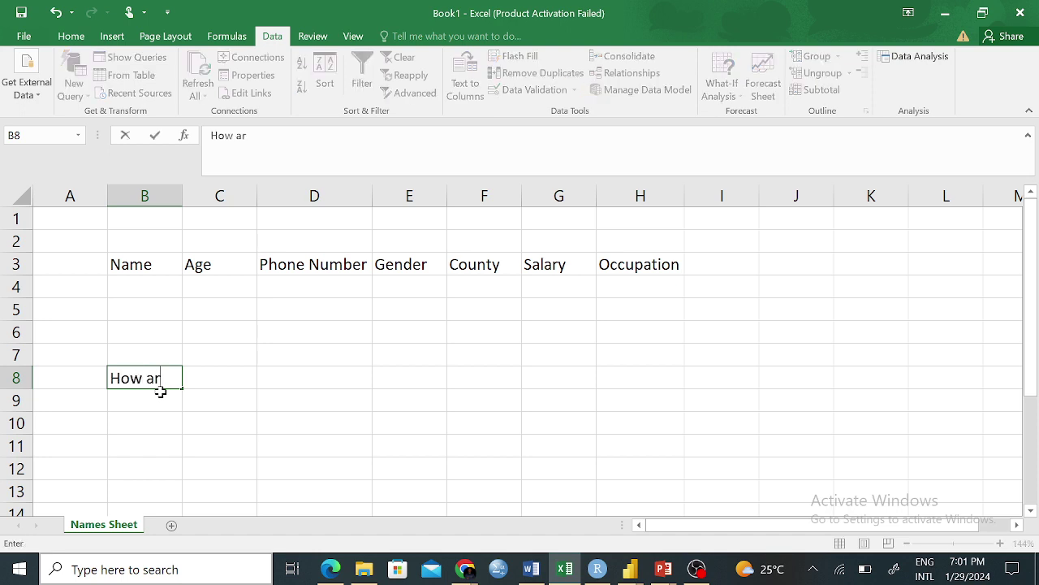
type("e you today ")
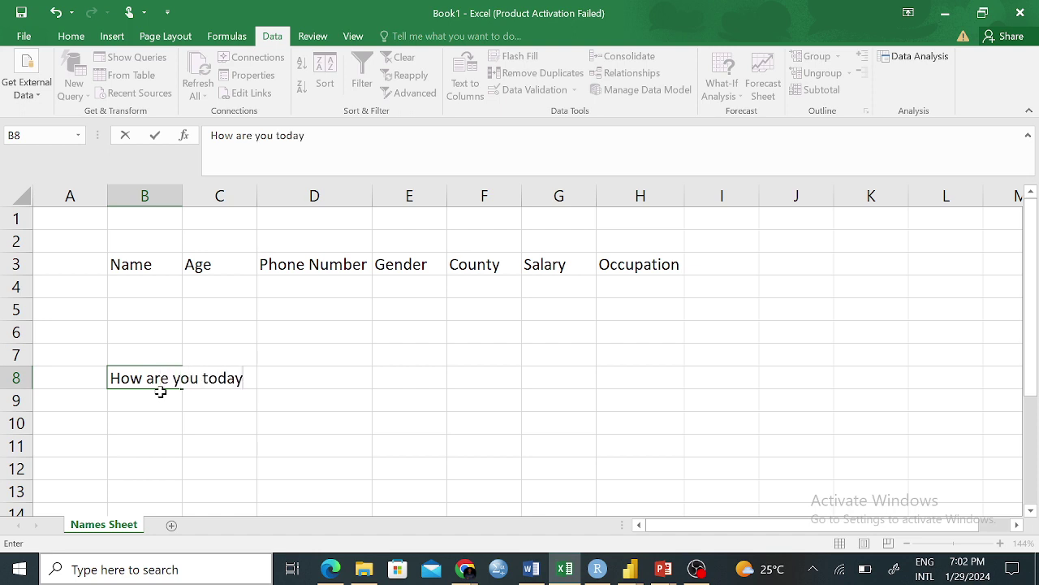
type("data nm")
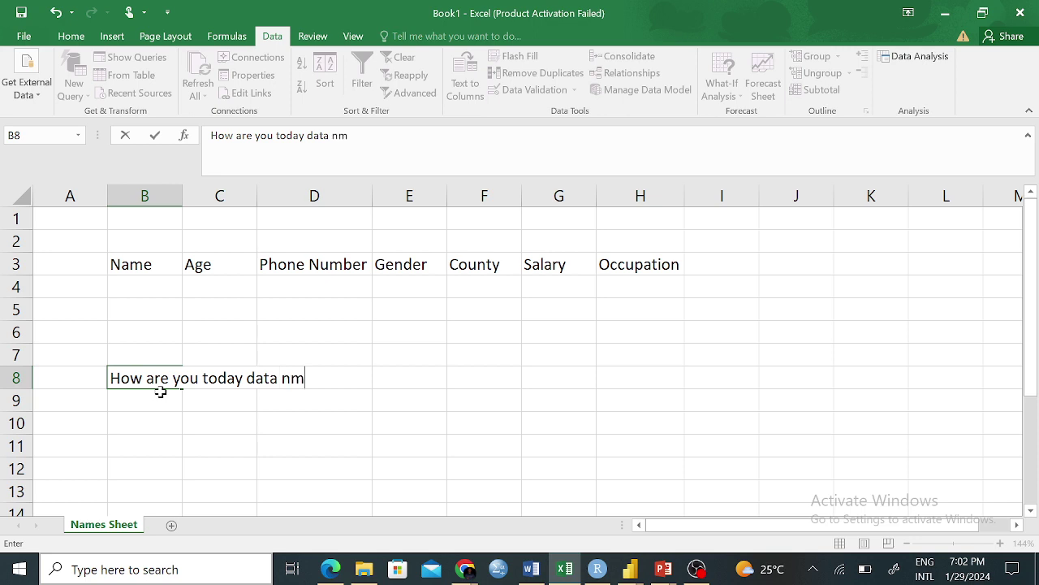
key("BackSpace")
key("BackSpace")
key("BackSpace")
type("minds?")
key("Return")
left_click(242, 443)
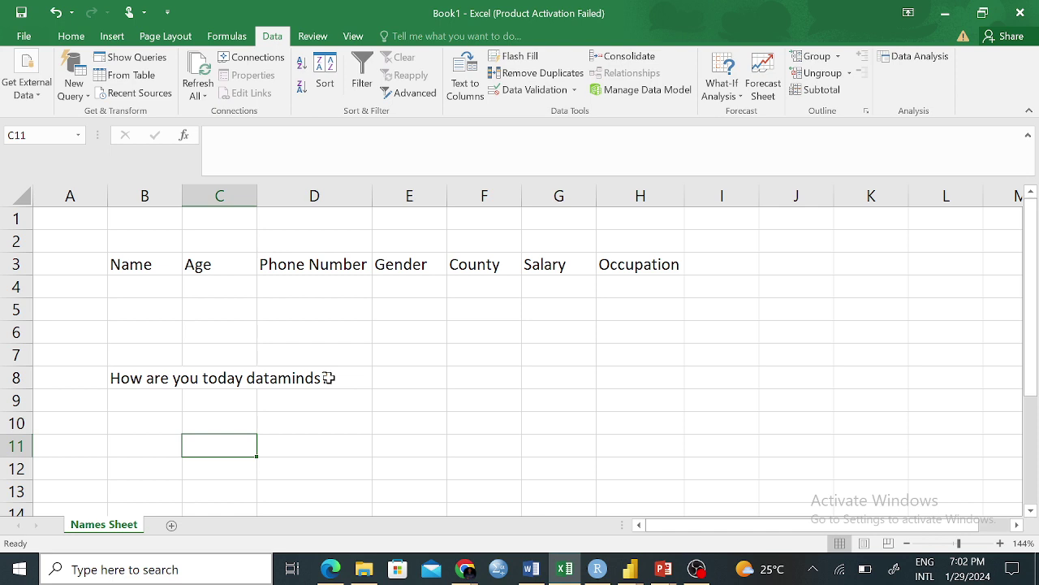
Examine the cells B8 to D8 that the sentence in row 8 spans.
left_click(397, 377)
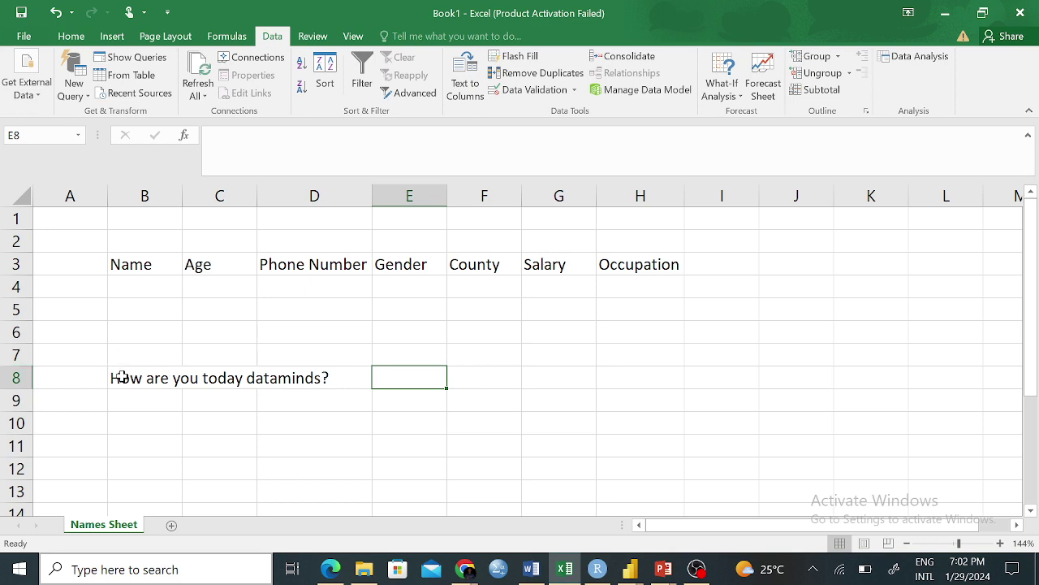
left_click_drag(121, 374, 292, 368)
left_click_drag(293, 367, 321, 370)
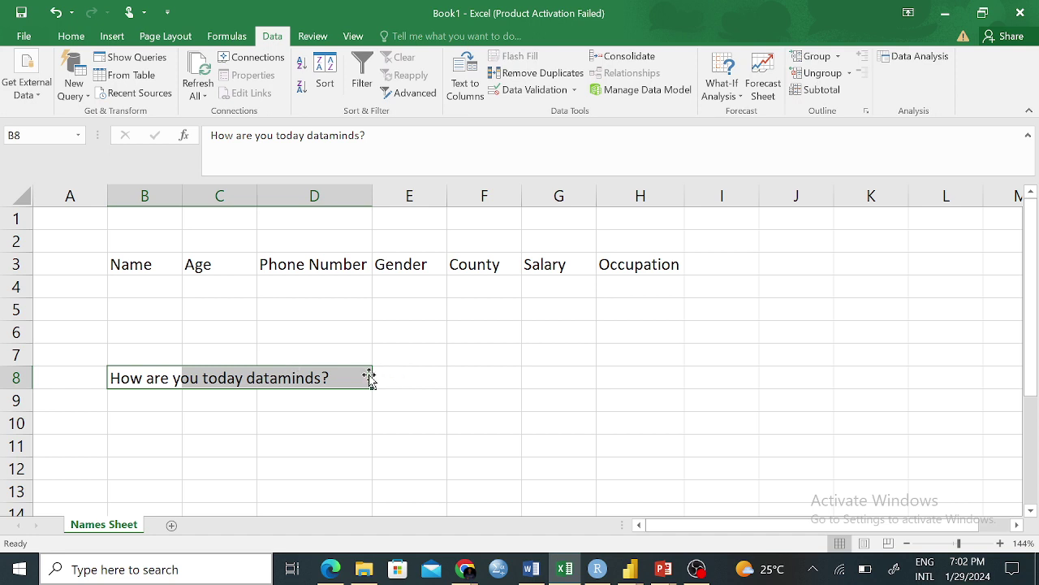
left_click(322, 425)
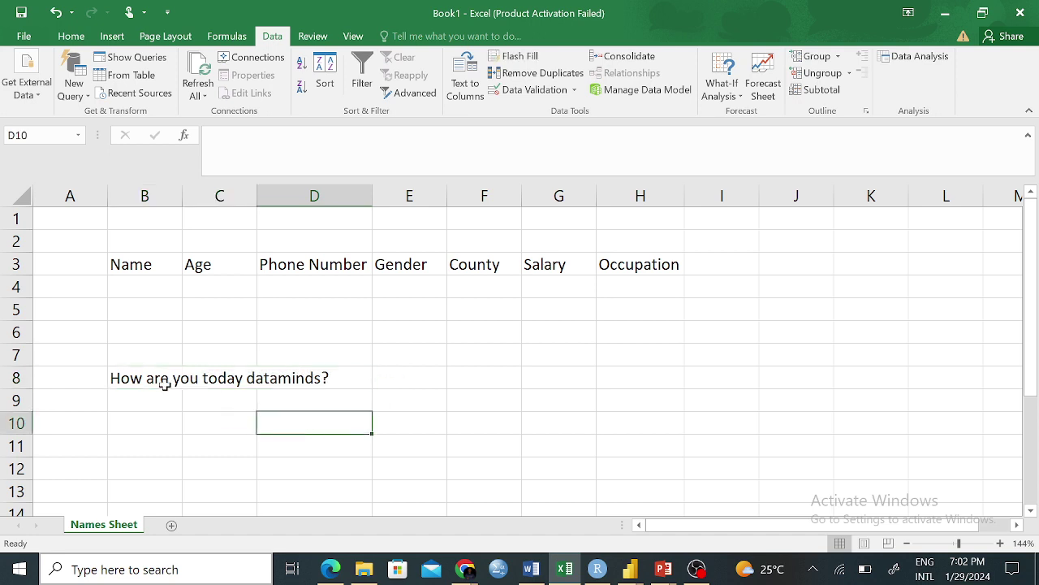
left_click(338, 373)
Enter the reply "I am doing good" in cell E8, beside the sentence in row 8.
left_click(404, 380)
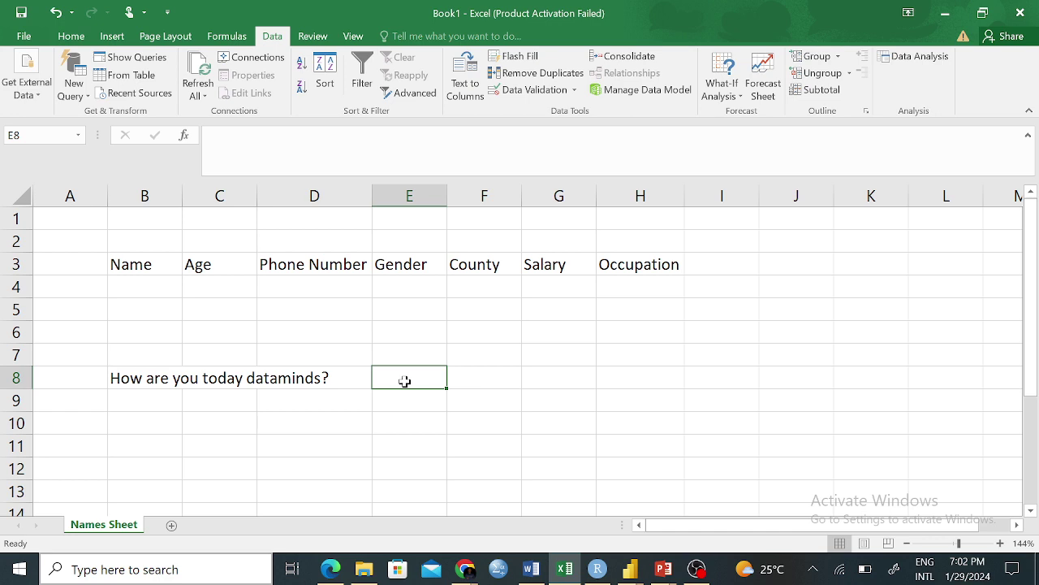
type("I am do")
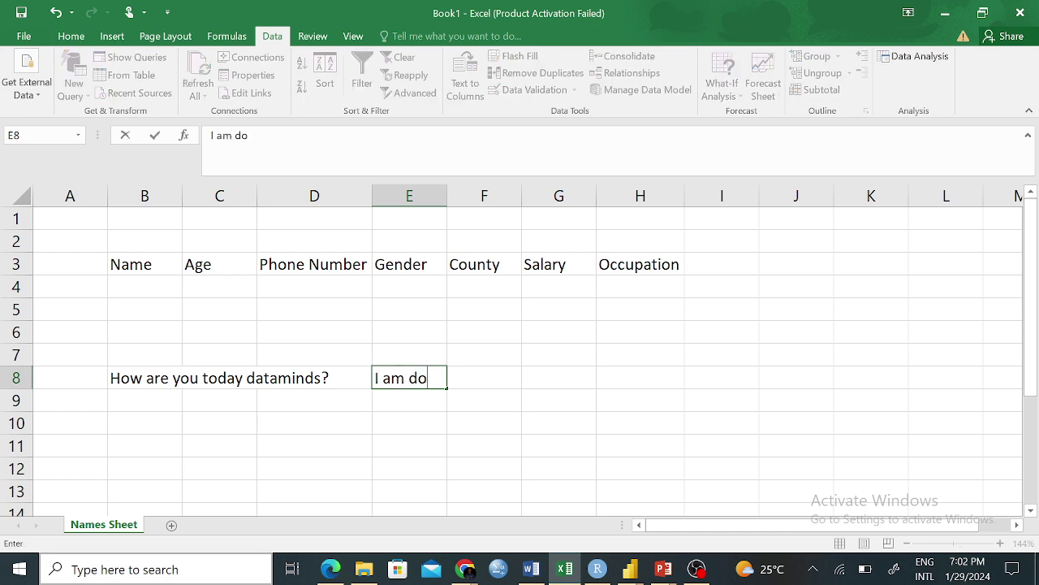
type("ing good")
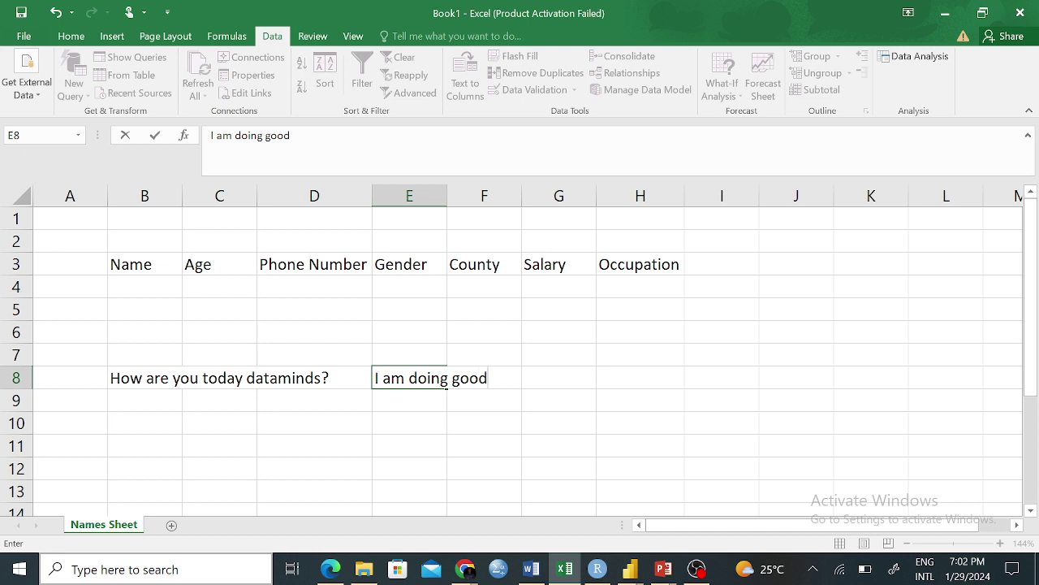
left_click(593, 418)
Enter "Say Hi to" followed by the person's name in cell G8.
left_click(565, 377)
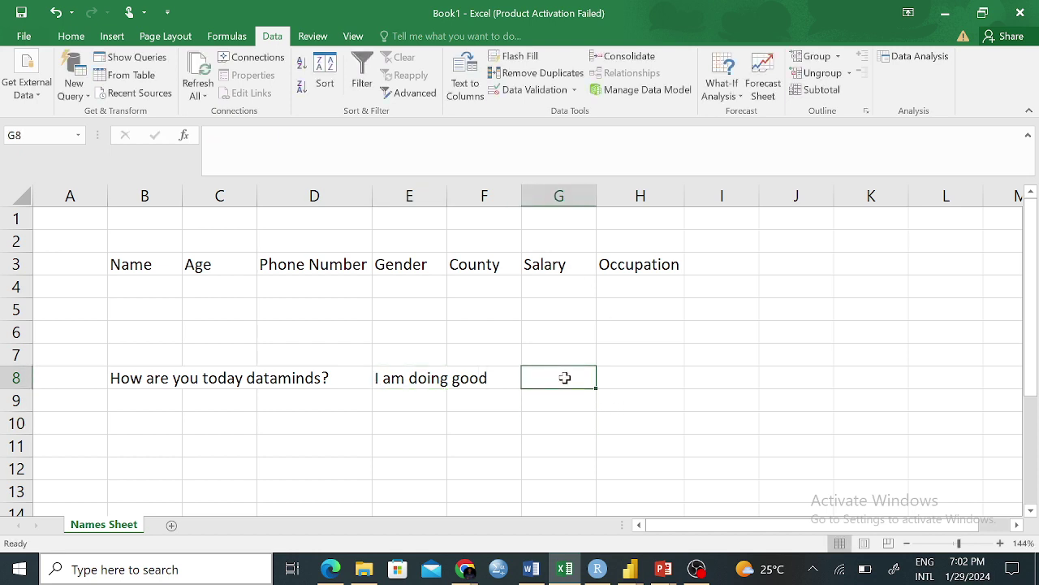
type("Say")
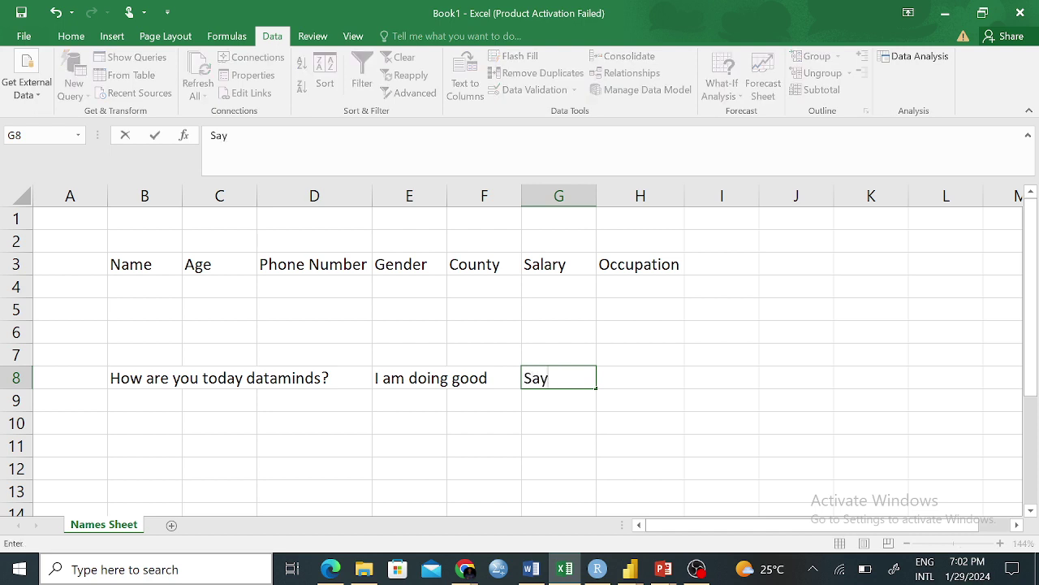
type(" Hi to")
type("Alvas")
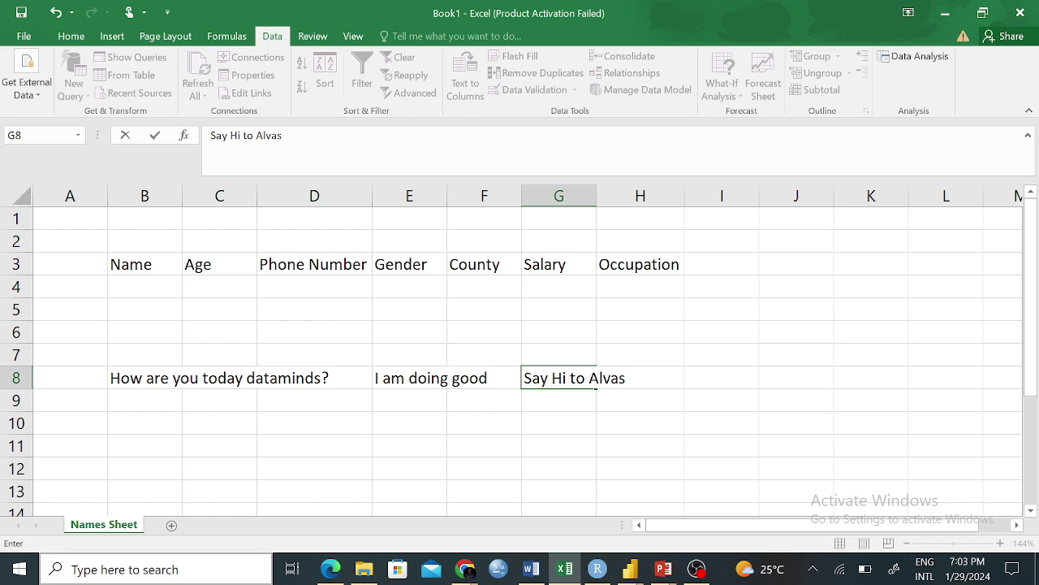
left_click(559, 423)
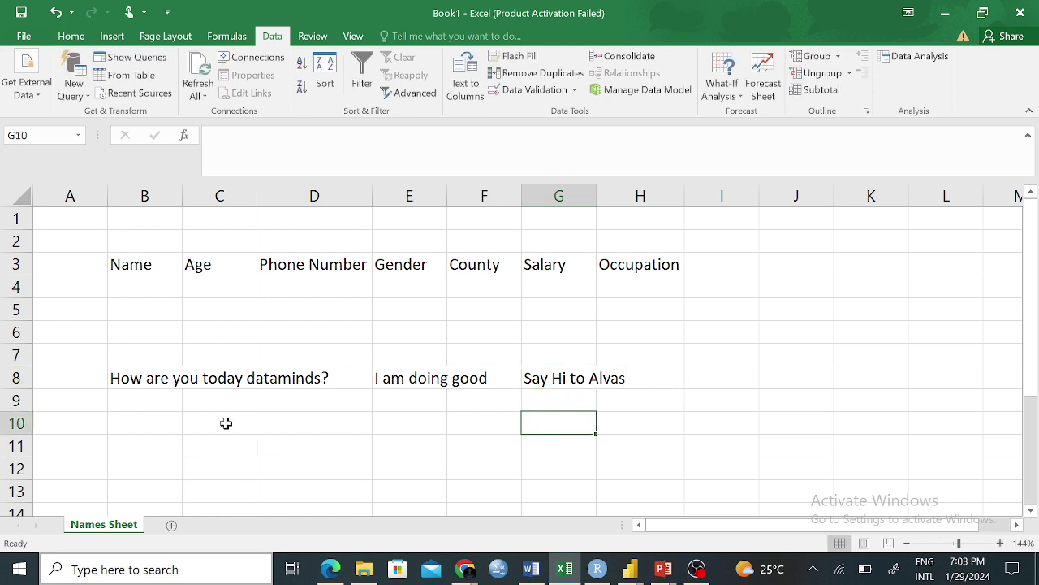
Examine the full text stored in cell B8 by highlighting it in the formula bar.
left_click(135, 382)
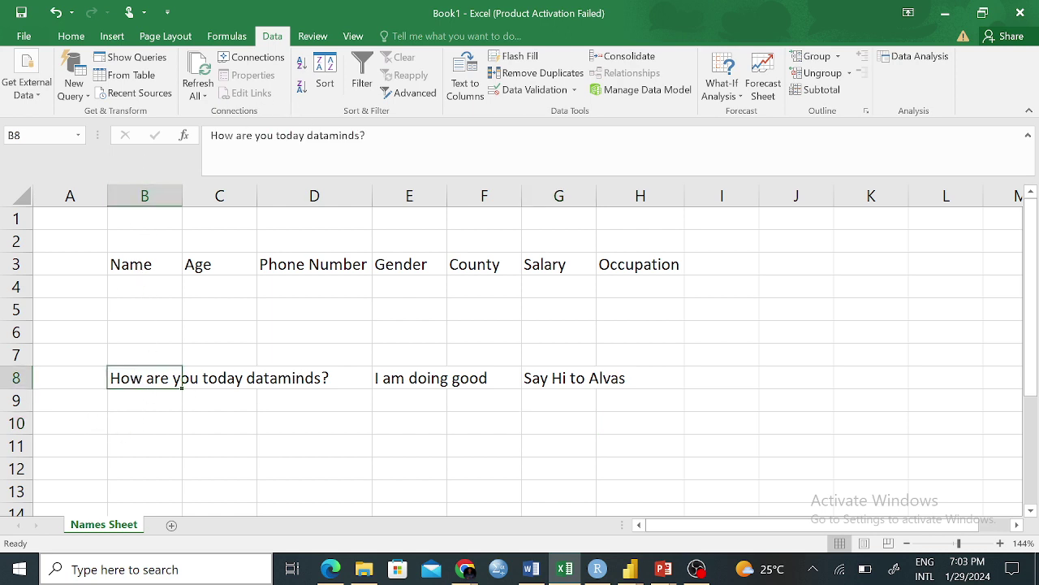
left_click_drag(366, 135, 213, 134)
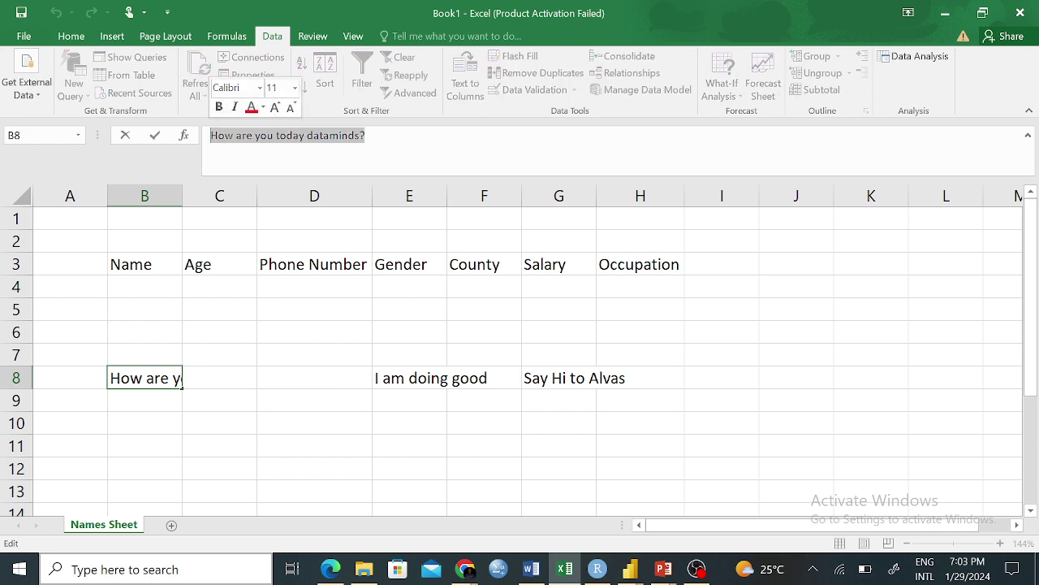
left_click(367, 136)
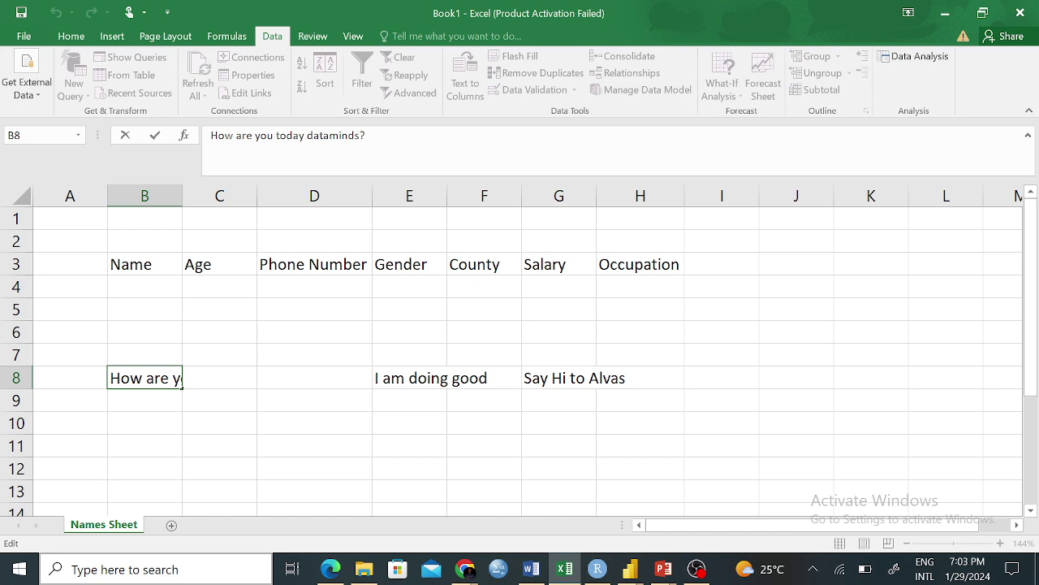
left_click_drag(366, 135, 210, 135)
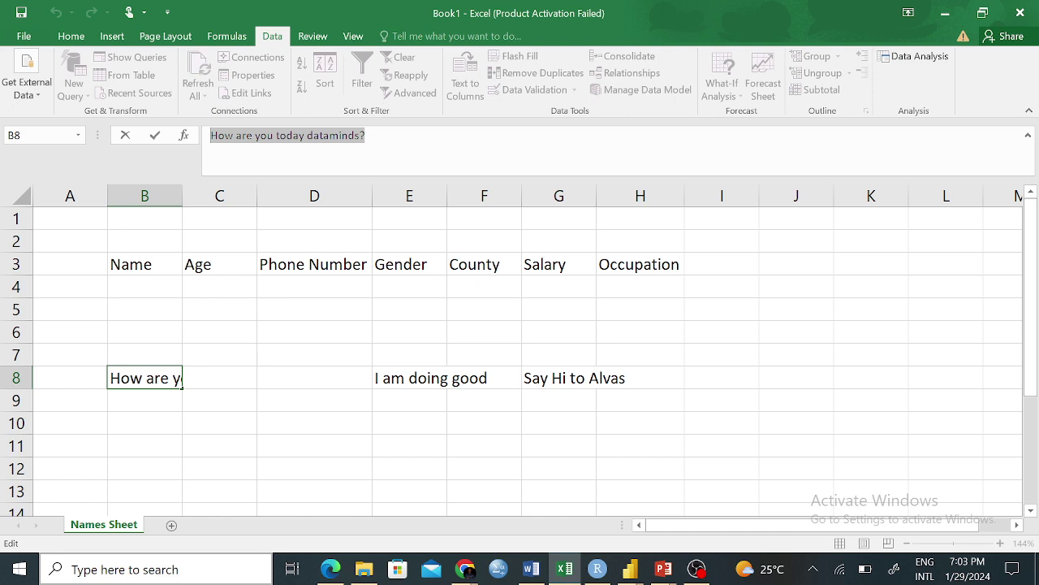
left_click(139, 432)
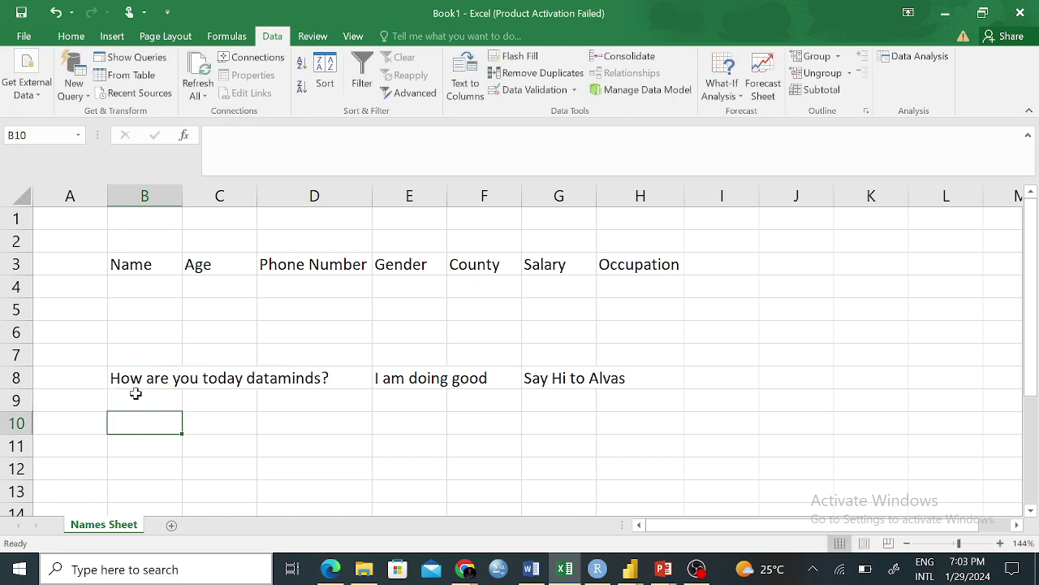
left_click(138, 387)
left_click(254, 468)
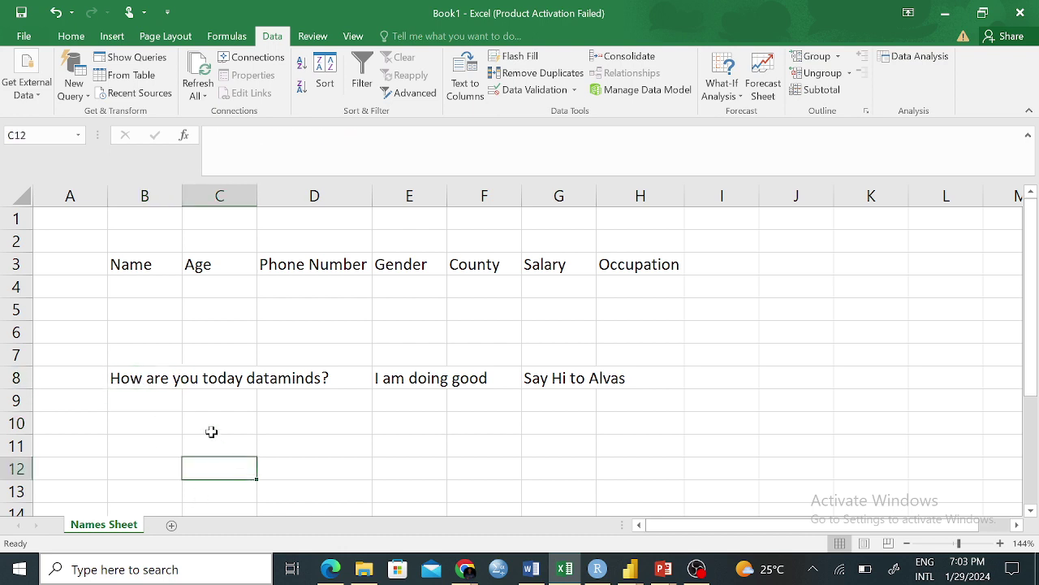
Check the stored content of cell C8, which the sentence from B8 overlaps.
left_click(226, 377)
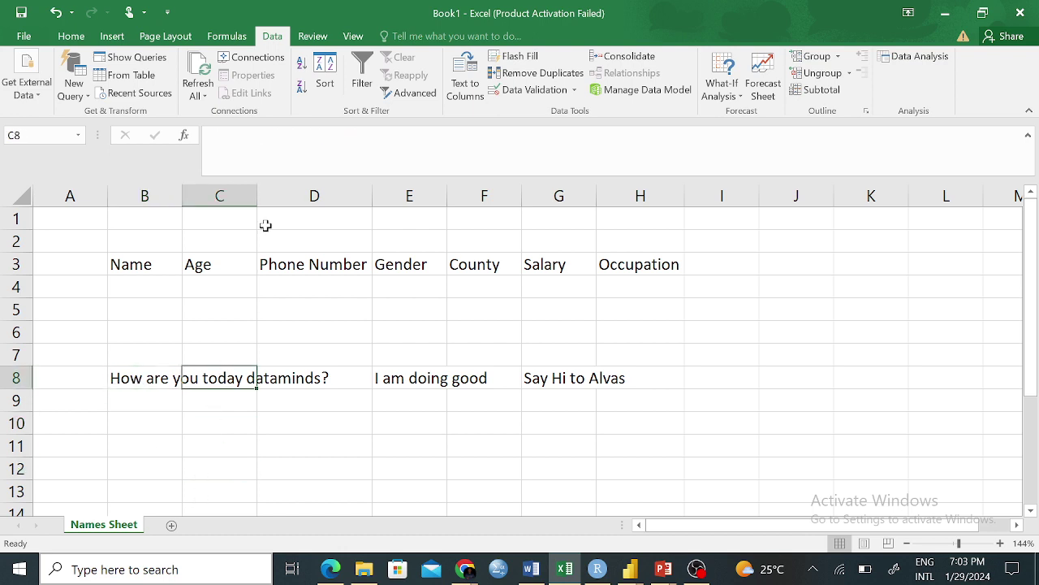
left_click(218, 154)
left_click(219, 153)
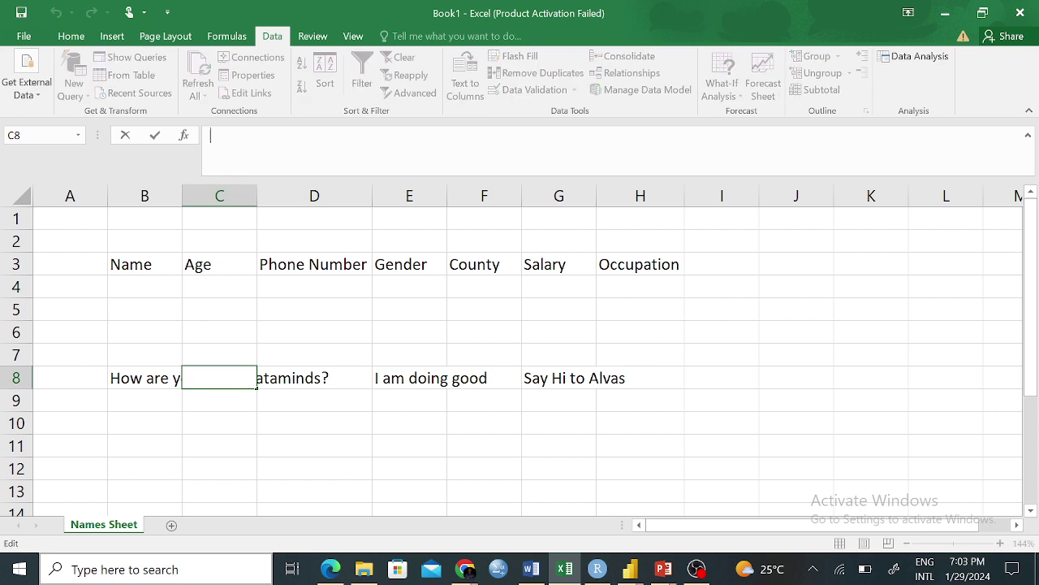
left_click(195, 445)
left_click(217, 379)
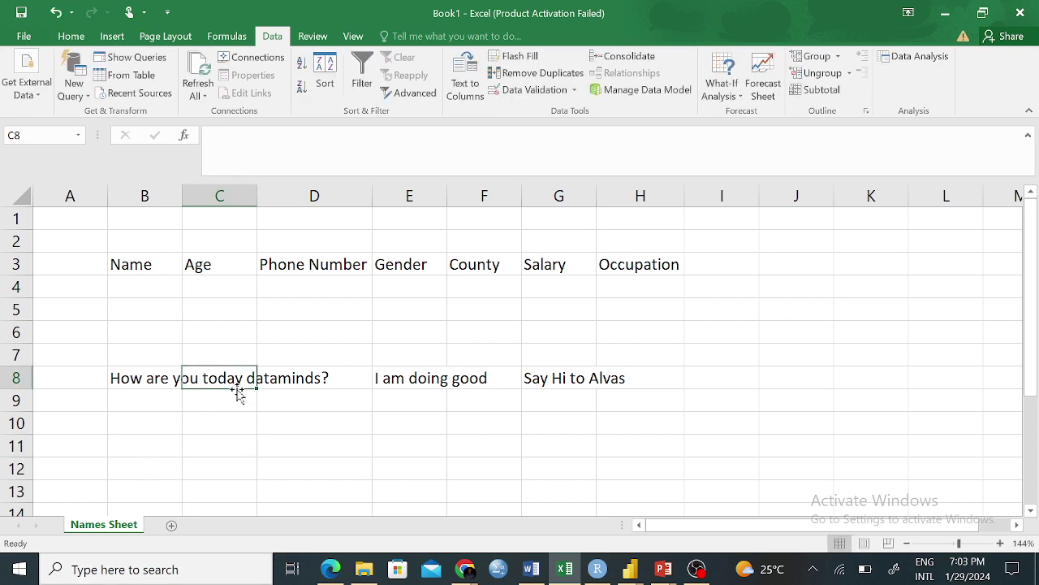
Enter the letter g in cell D8 and inspect that cell's stored content in the formula bar.
left_click(280, 380)
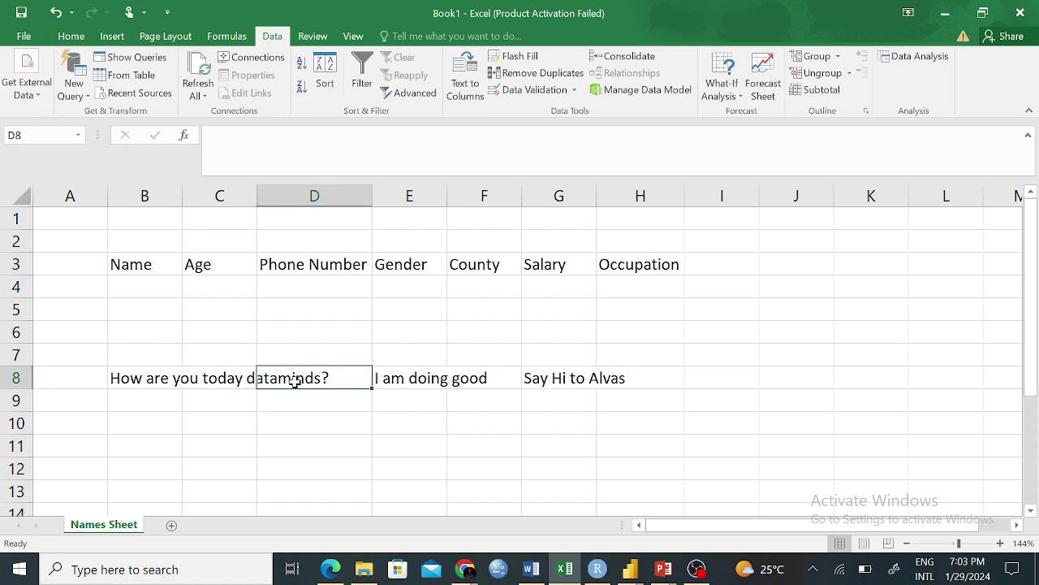
type("g")
left_click(307, 464)
left_click(295, 400)
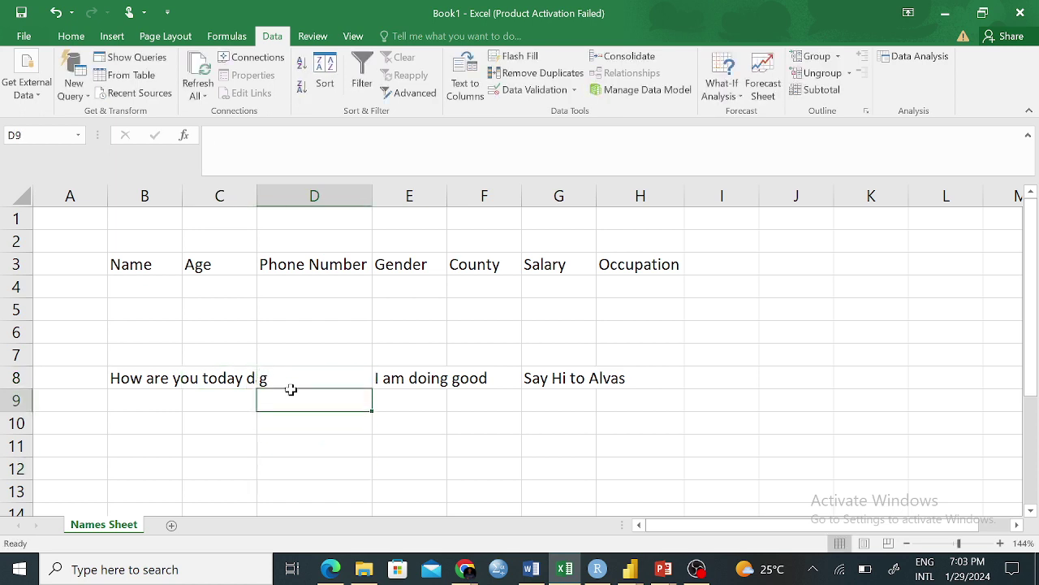
left_click(294, 373)
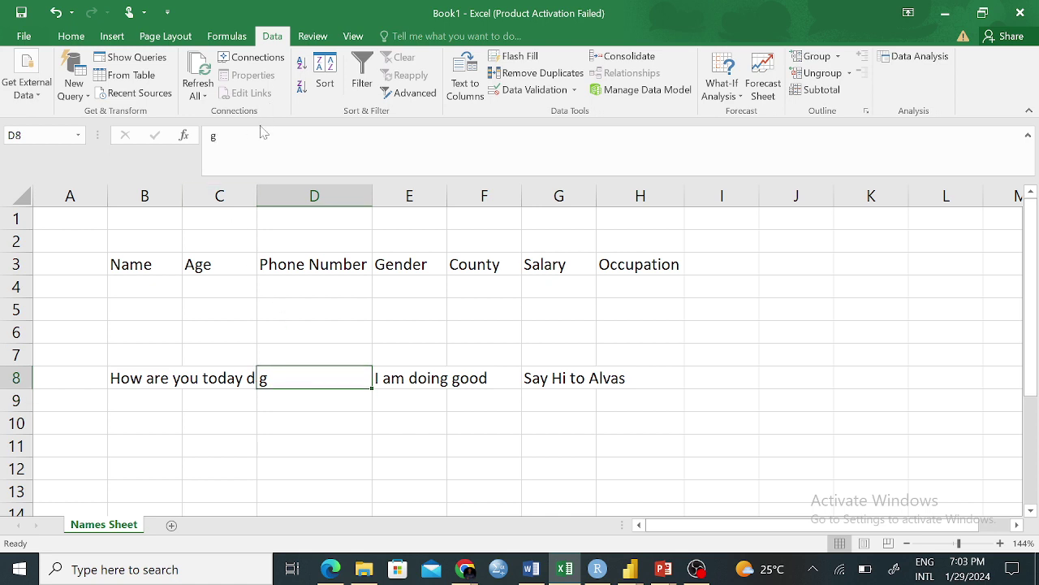
double_click(212, 136)
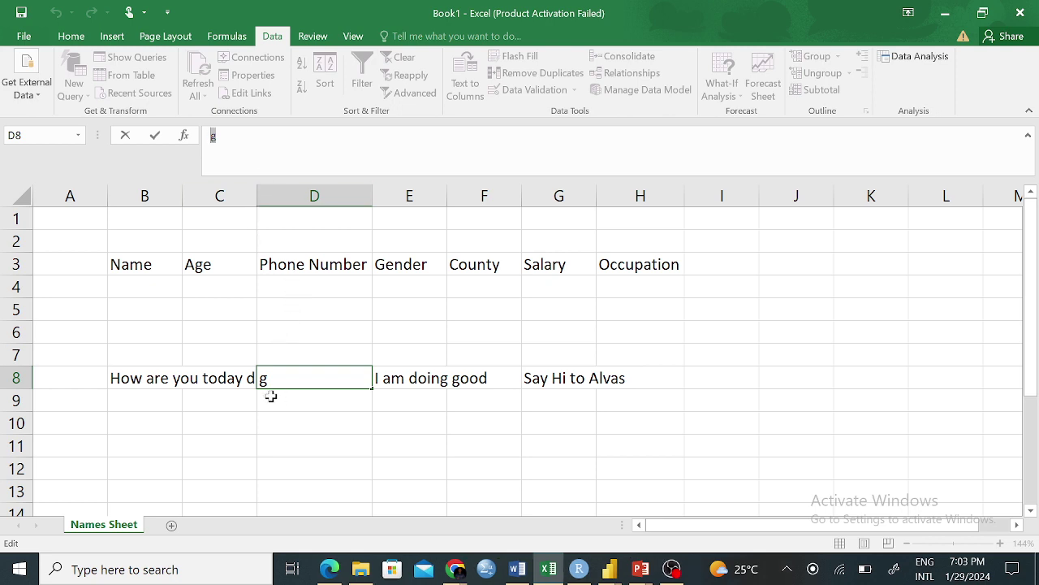
Clear the letter g from cell D8.
left_click(269, 432)
left_click(293, 378)
key("BackSpace")
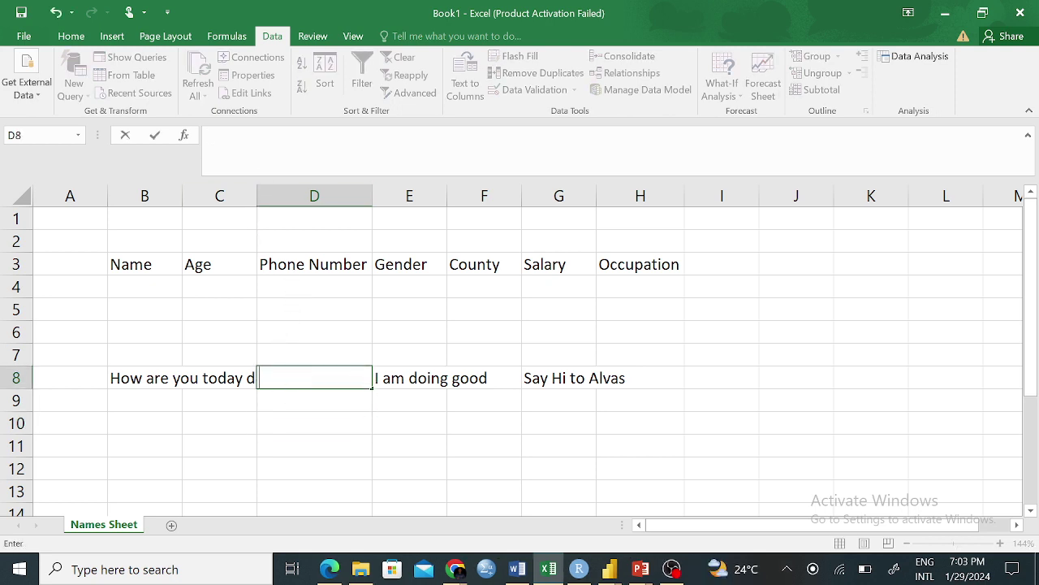
Try Wrap Text on the sentence in cell B8 and undo it.
left_click(128, 378)
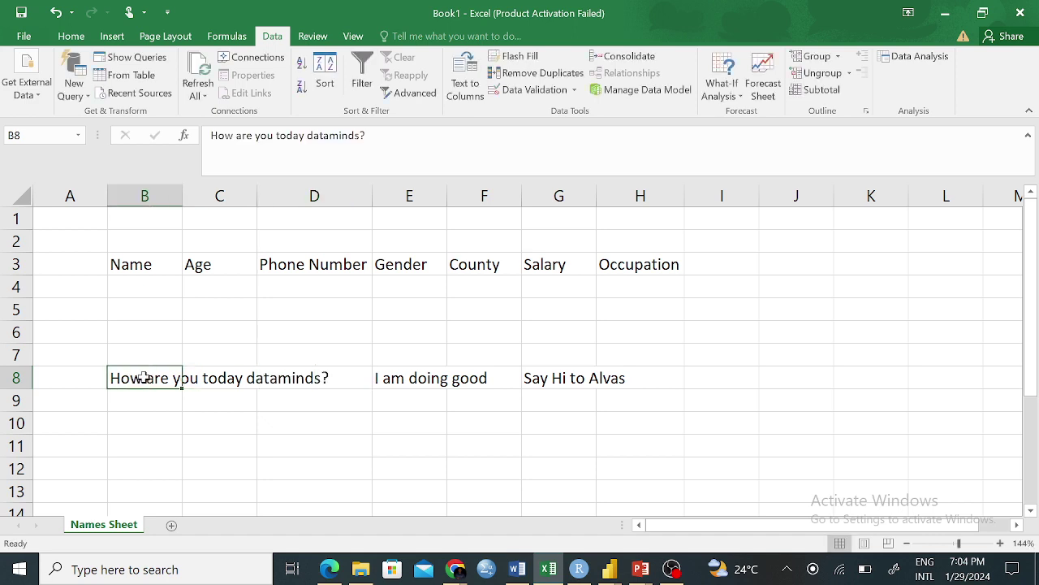
left_click(71, 35)
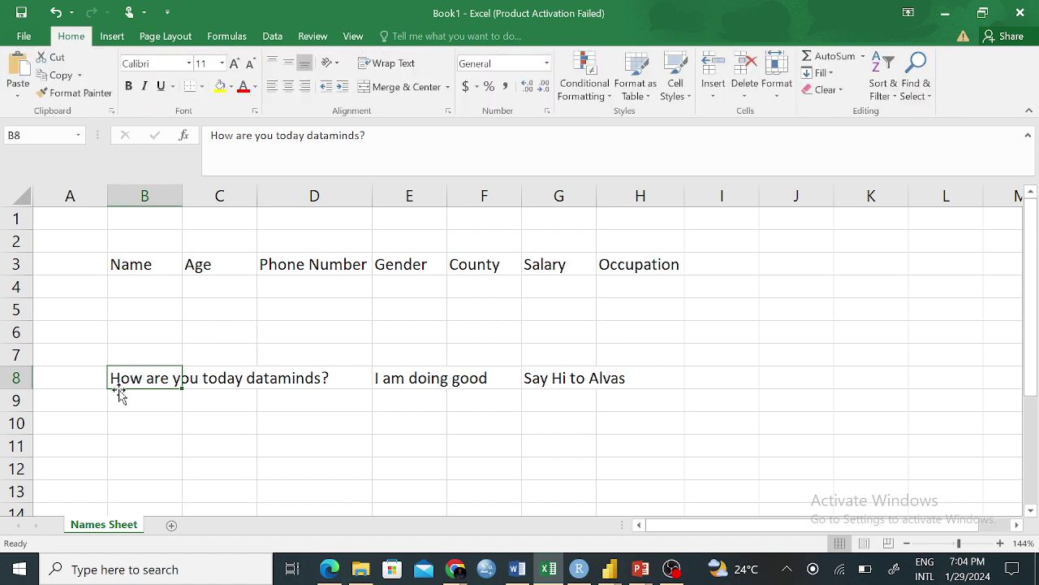
left_click(386, 65)
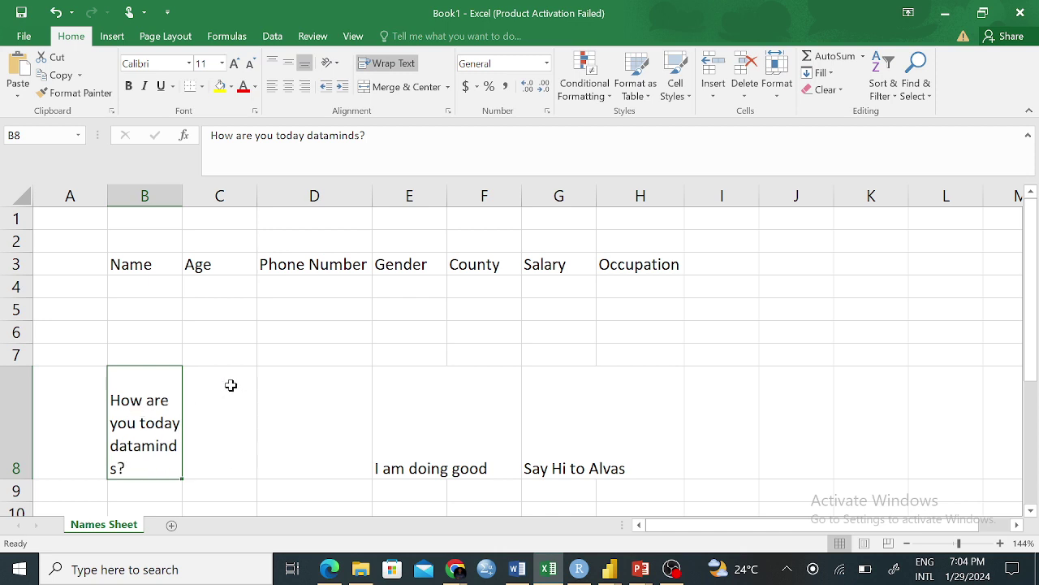
key("ctrl+z")
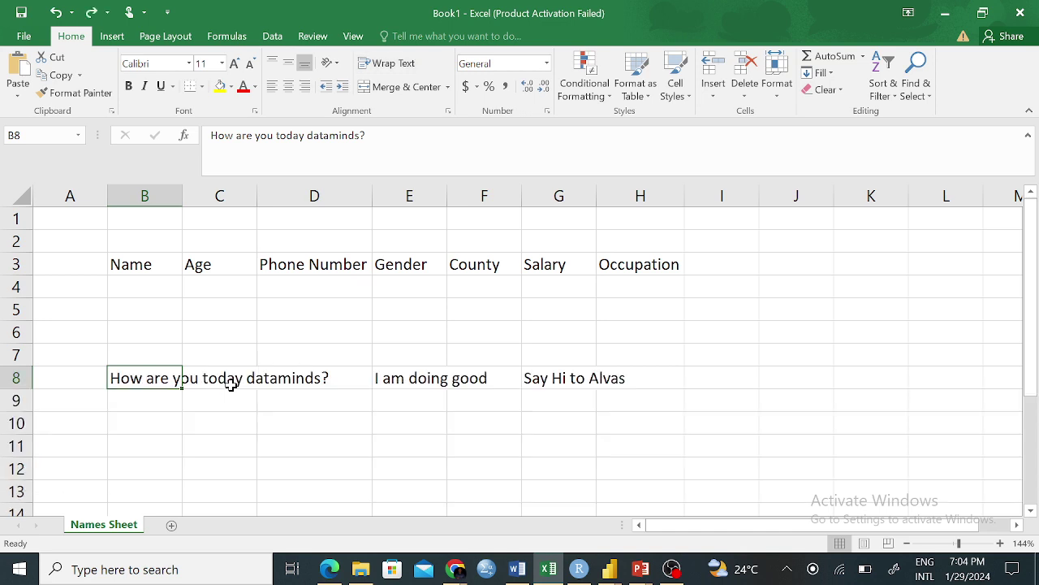
Try Wrap Text on "I am doing good" in cell E8 and undo it.
left_click(397, 383)
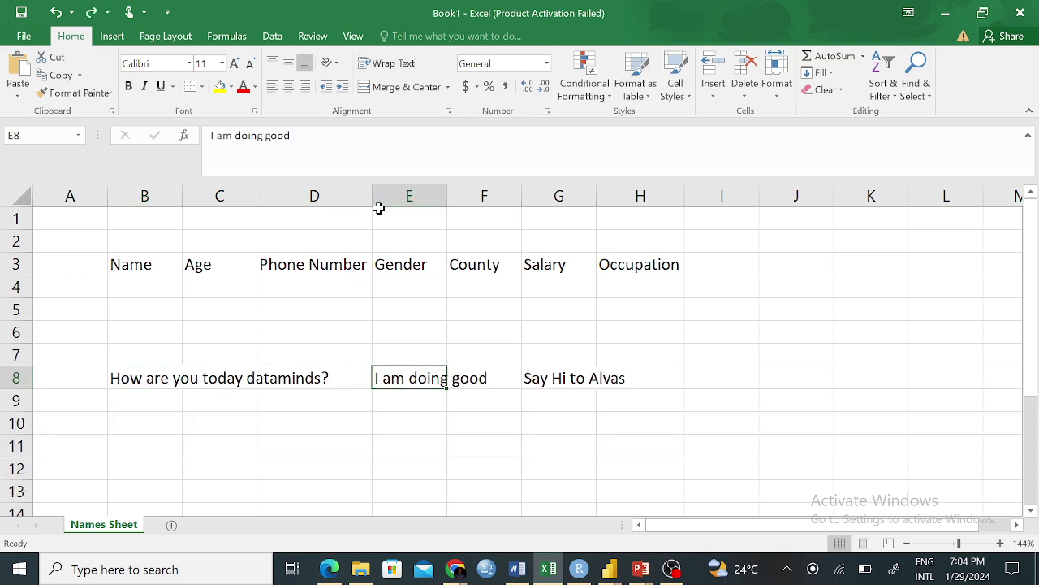
left_click(391, 69)
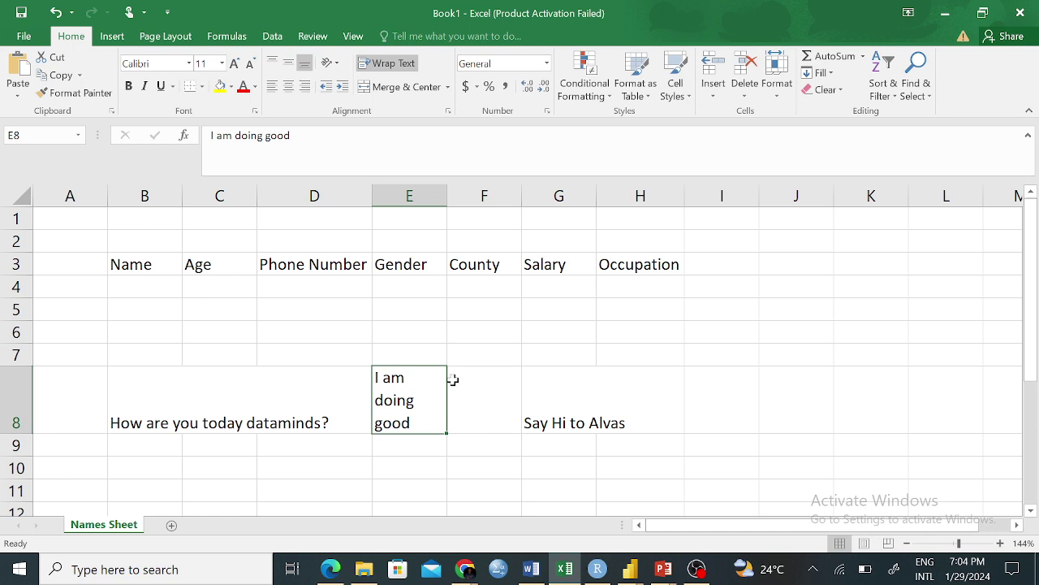
key("ctrl+z")
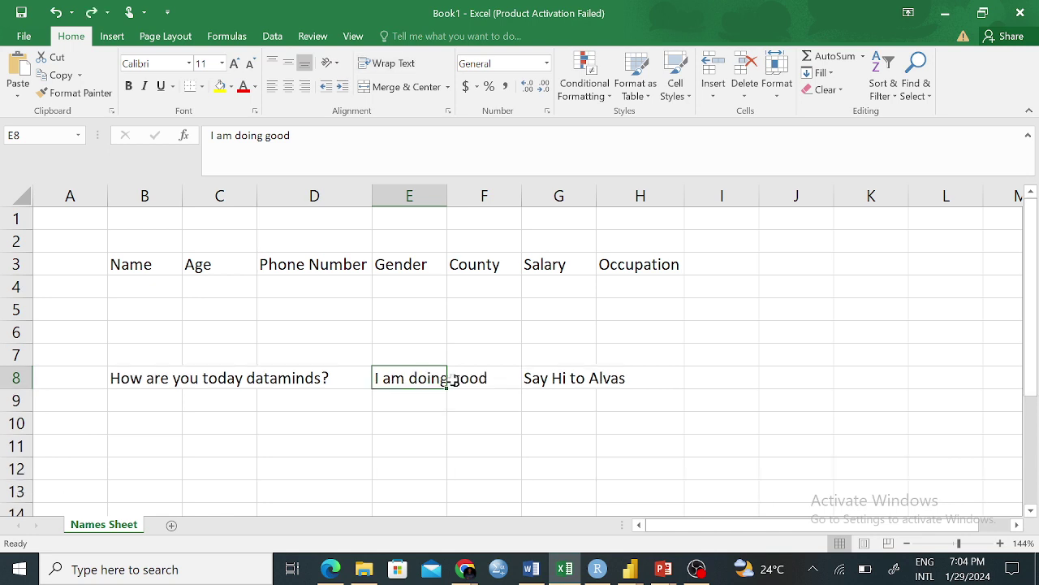
Examine how the address of the Name header cell in the Name Box relates to its column and row.
left_click(129, 381)
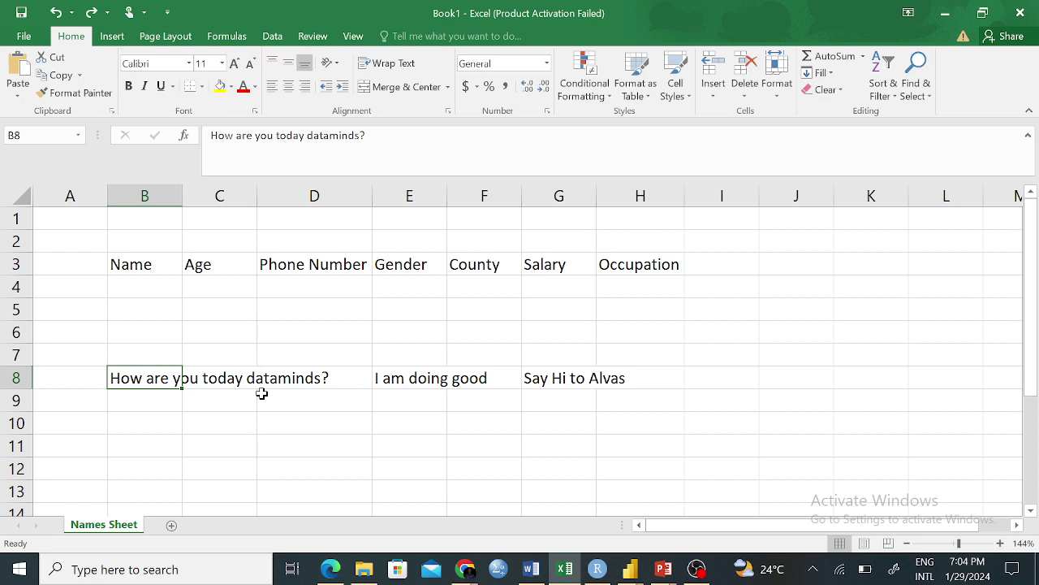
left_click(132, 281)
left_click(129, 271)
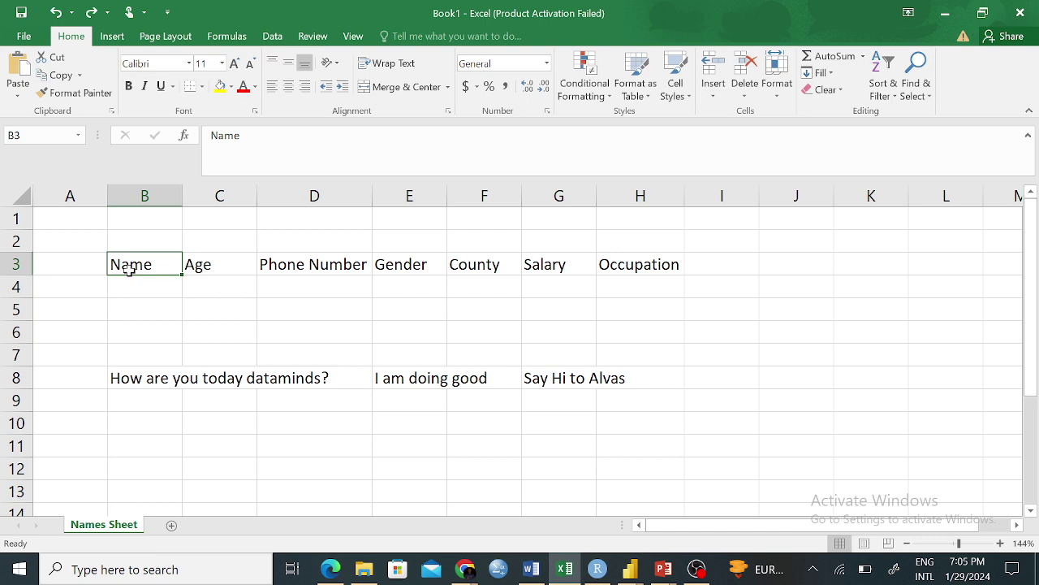
left_click(146, 196)
left_click(145, 266)
left_click(22, 135)
left_click(140, 290)
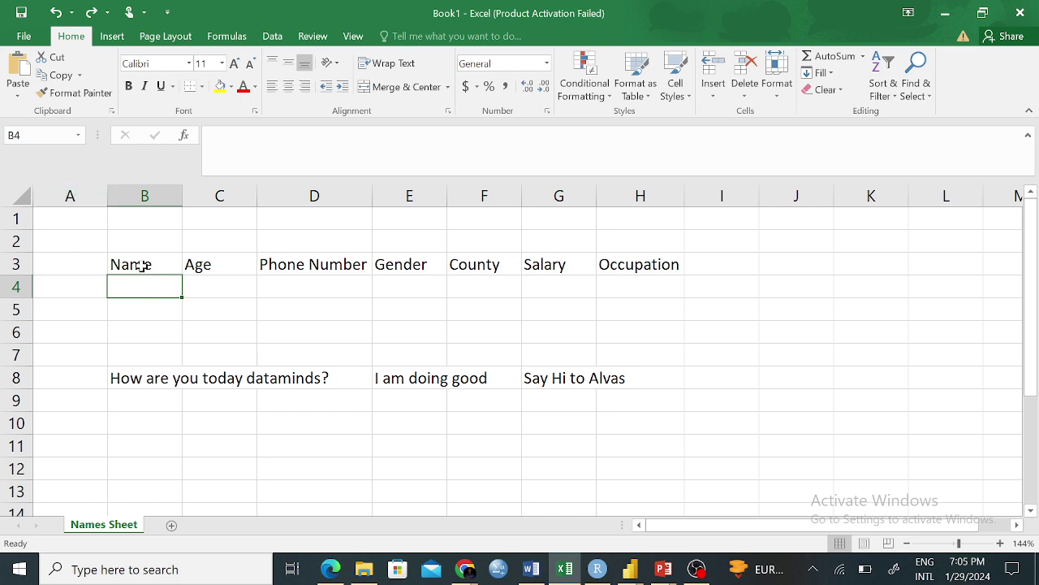
Check the stored contents of the Name and Occupation header cells in the formula bar.
left_click(142, 267)
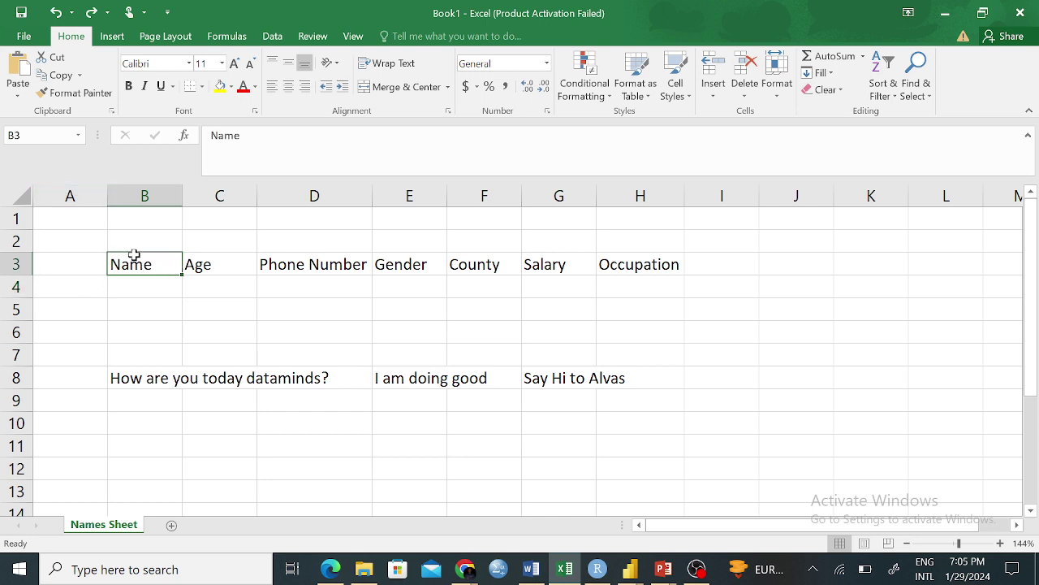
double_click(225, 135)
left_click(269, 331)
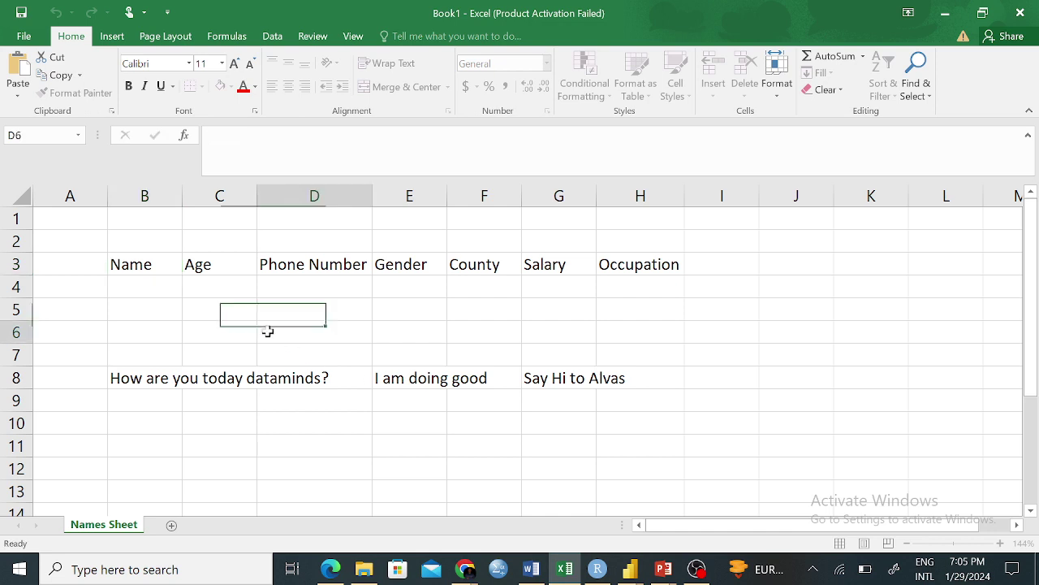
left_click(614, 272)
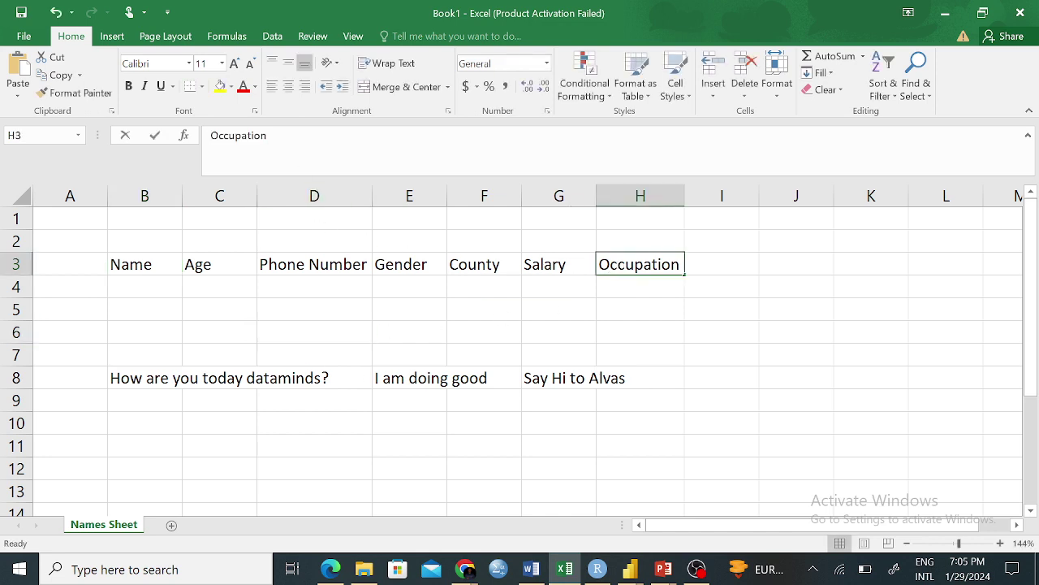
double_click(238, 136)
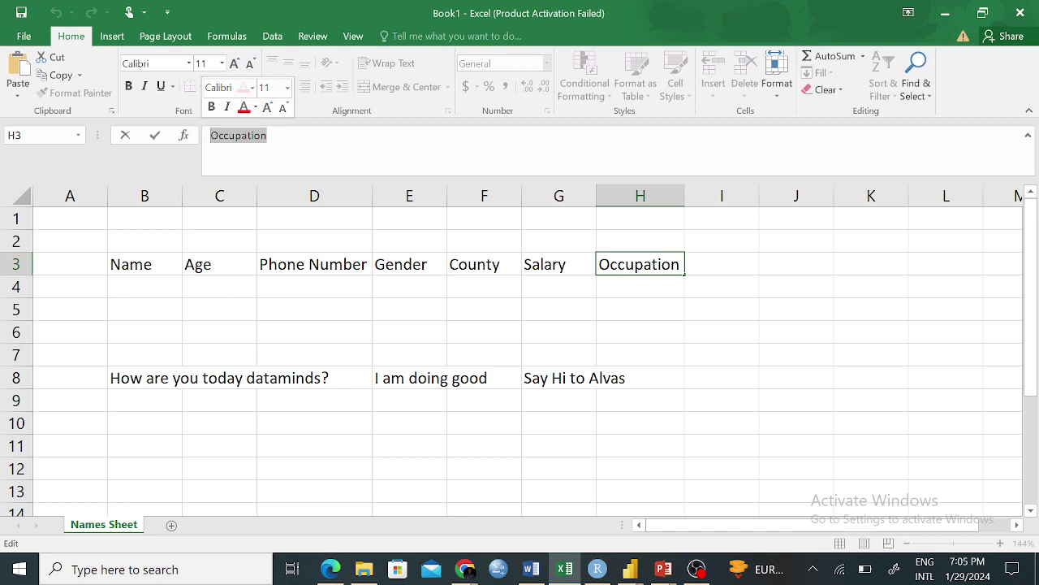
Enter Dawg in cell F13 and select that cell to check its content.
left_click(487, 495)
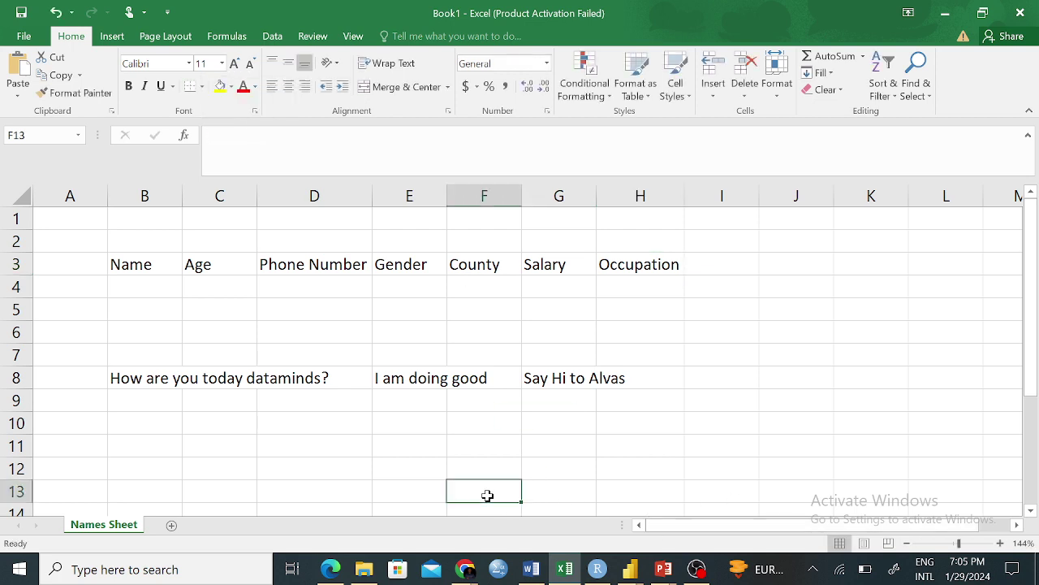
type("gahg")
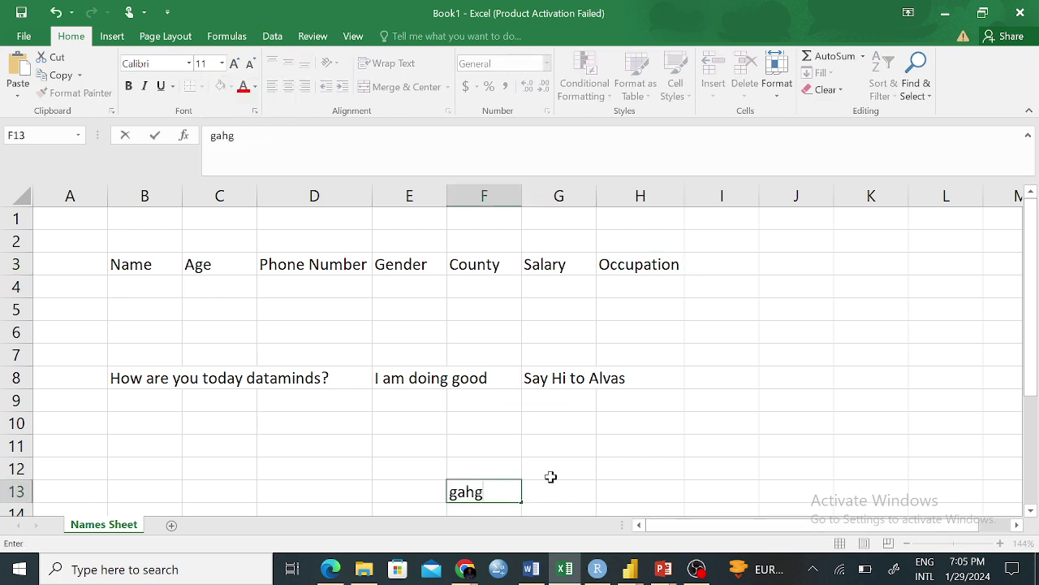
key("BackSpace")
key("BackSpace")
key("BackSpace")
key("BackSpace")
type("Dawg")
left_click(618, 461)
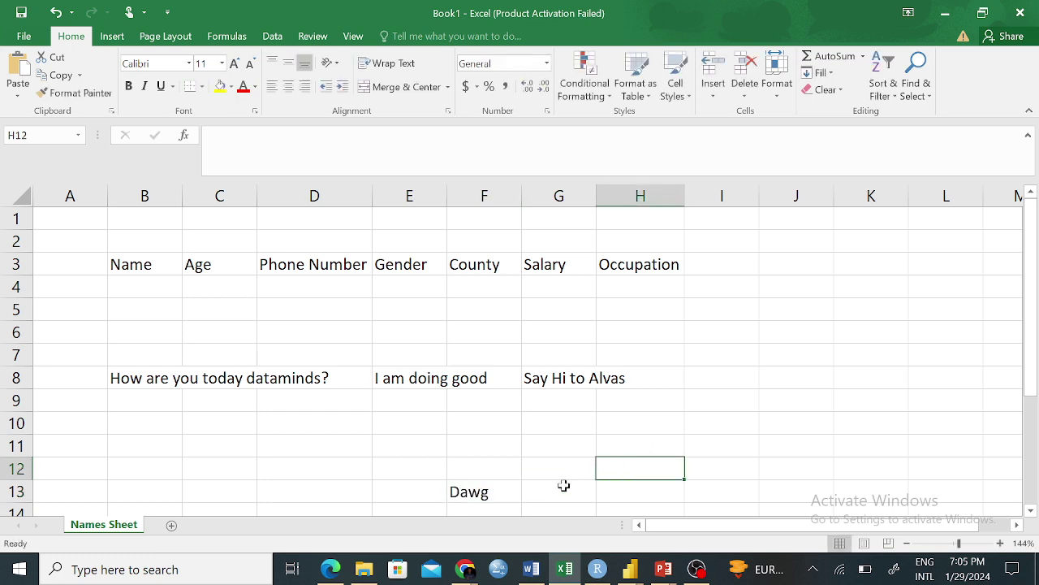
left_click(497, 493)
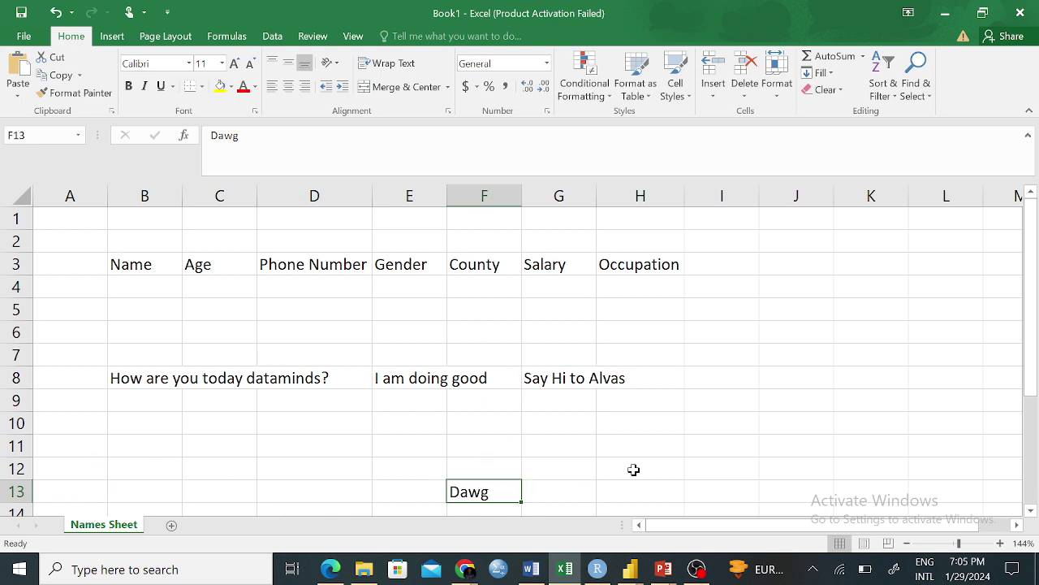
Enter 78 in cell L12.
left_click(945, 467)
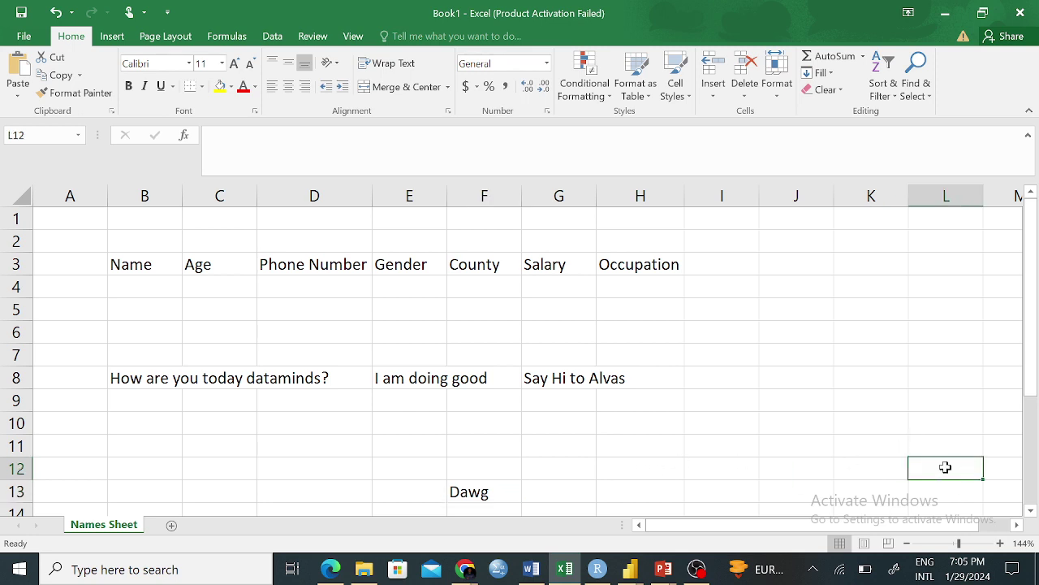
type("78")
left_click(829, 380)
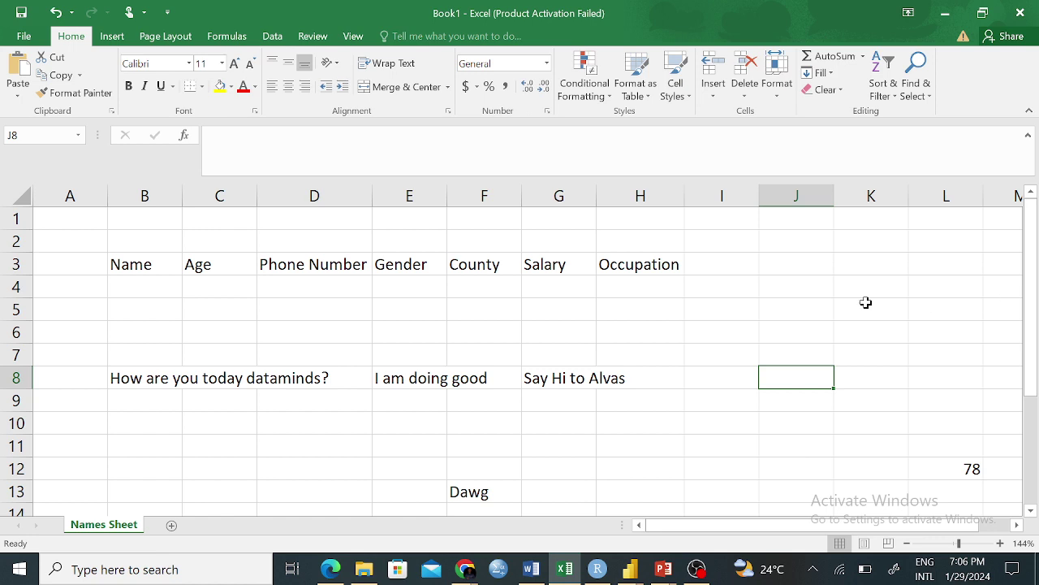
left_click(784, 445)
type("ut")
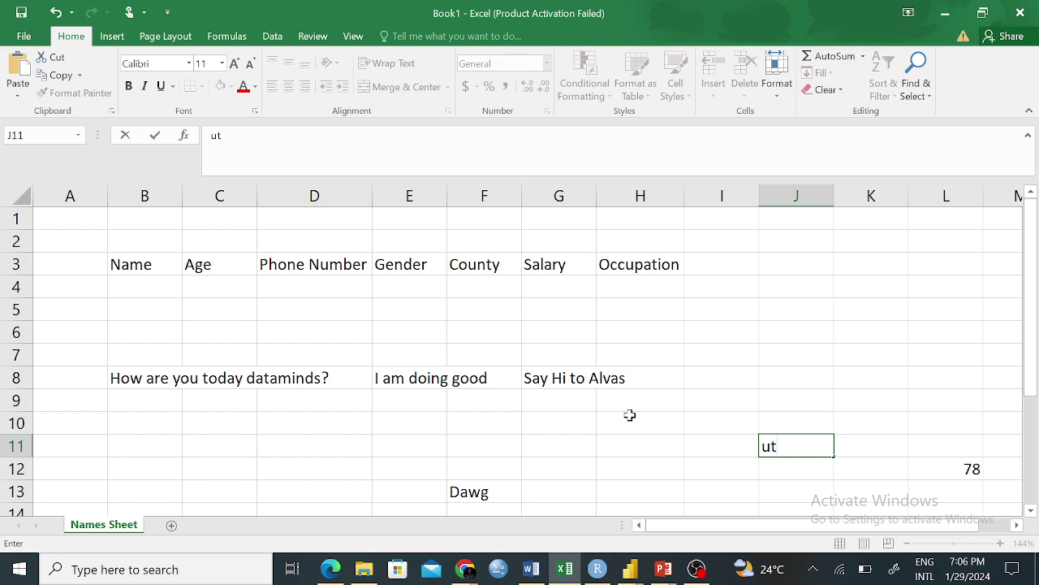
key("BackSpace")
key("BackSpace")
Try to name cell L12 "My Age" through the Name Box.
left_click(972, 467)
left_click_drag(972, 467, 971, 469)
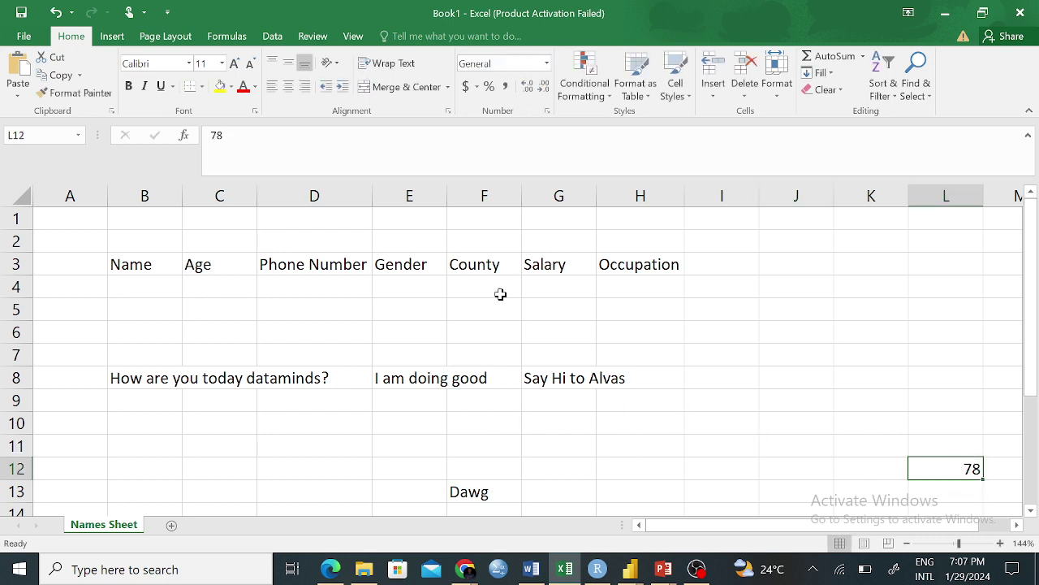
left_click(16, 135)
type("My Age")
key("Return")
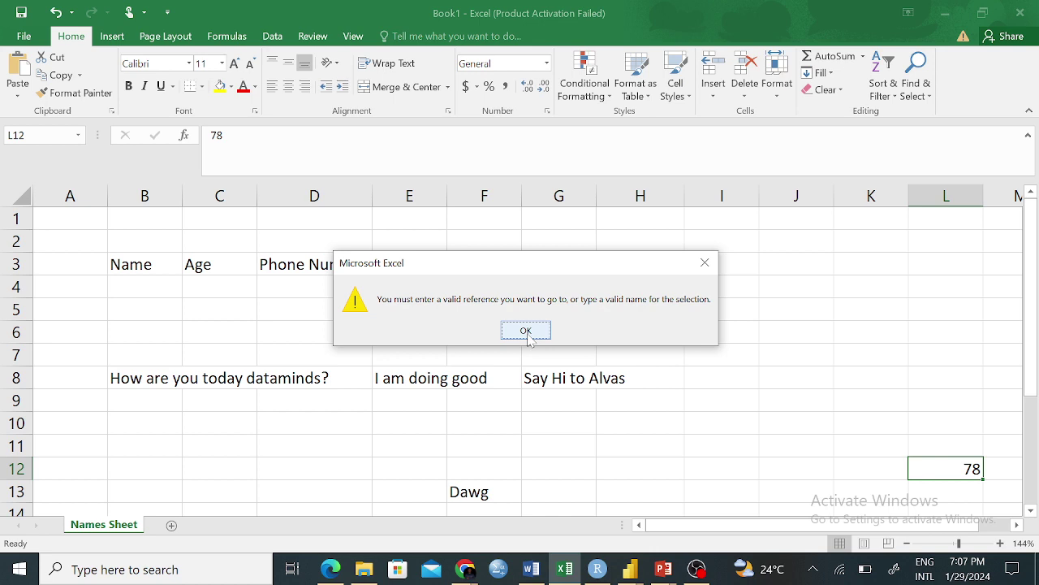
left_click(528, 338)
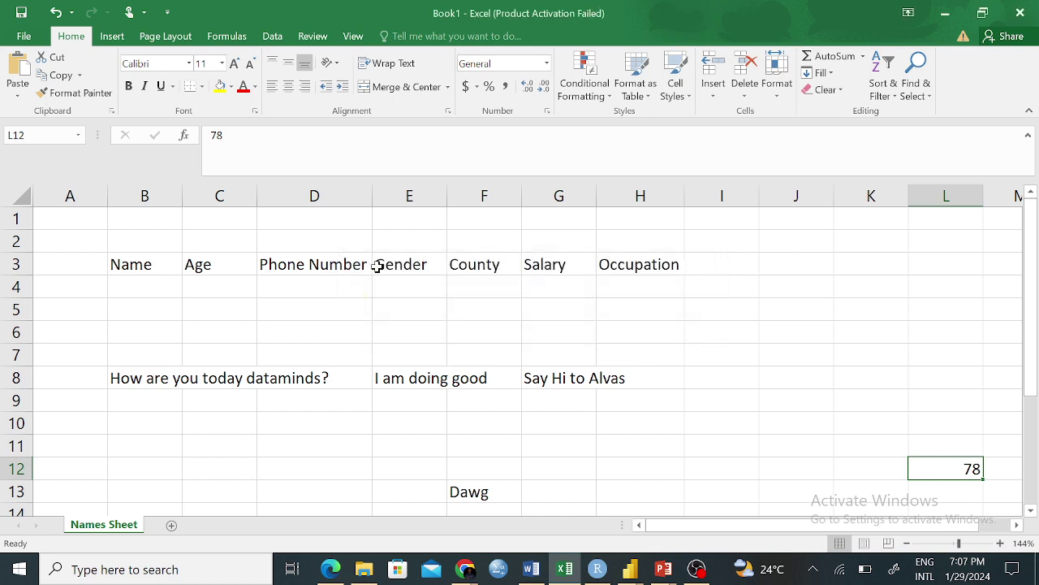
Examine the Name Box references of cells L12 and L10.
left_click(79, 136)
left_click(56, 136)
key("Escape")
left_click_drag(26, 135, 3, 136)
left_click(112, 36)
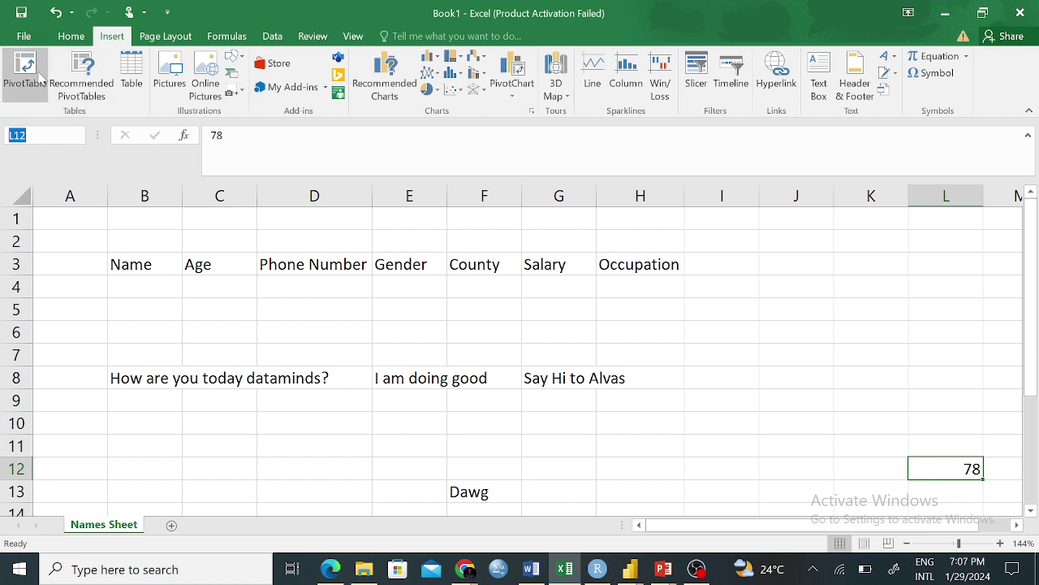
left_click(69, 38)
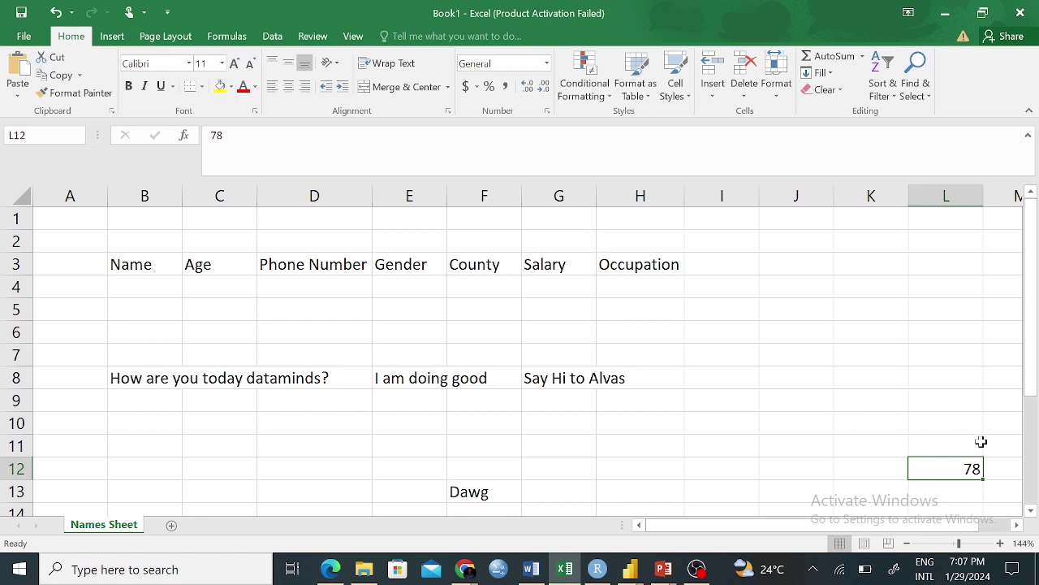
left_click(928, 427)
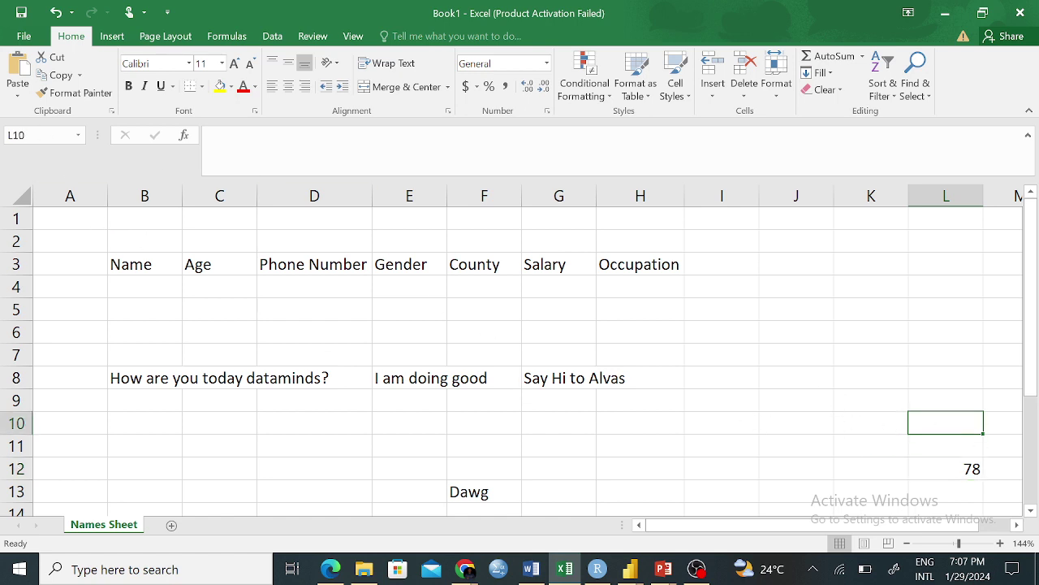
left_click(18, 135)
left_click(941, 467)
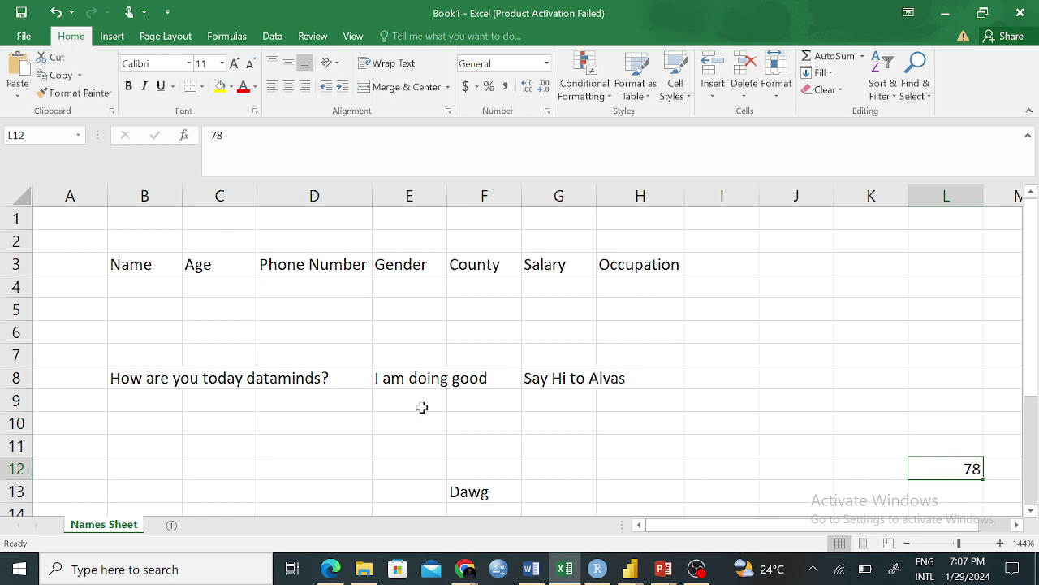
left_click(129, 376)
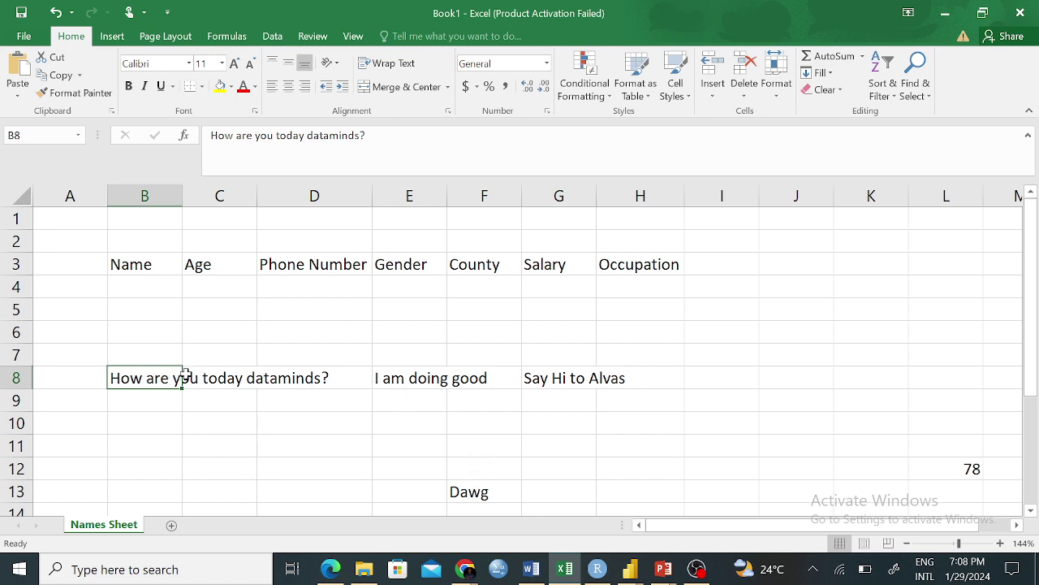
left_click(87, 378)
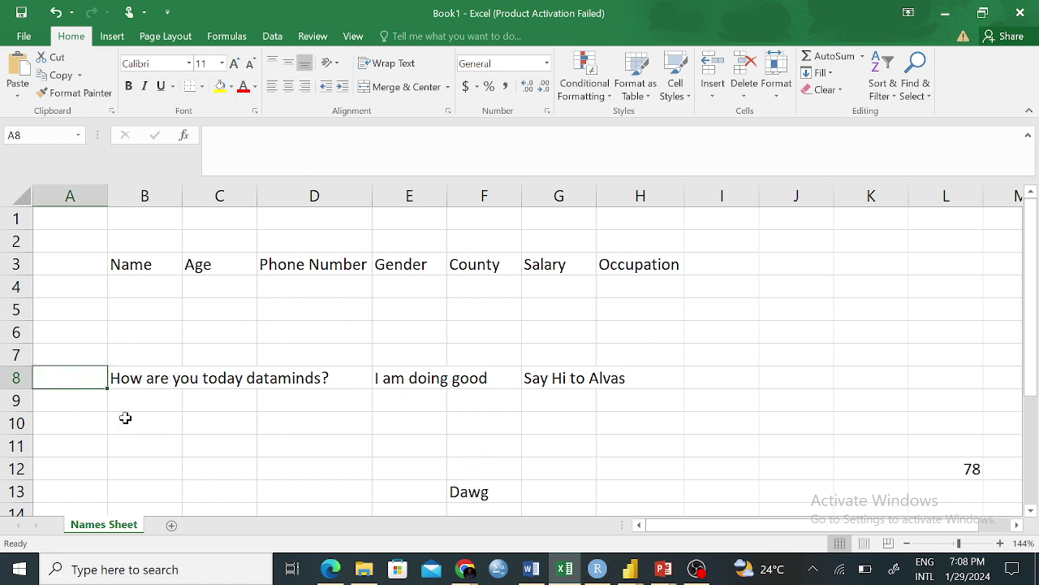
left_click_drag(111, 380, 930, 499)
right_click(154, 420)
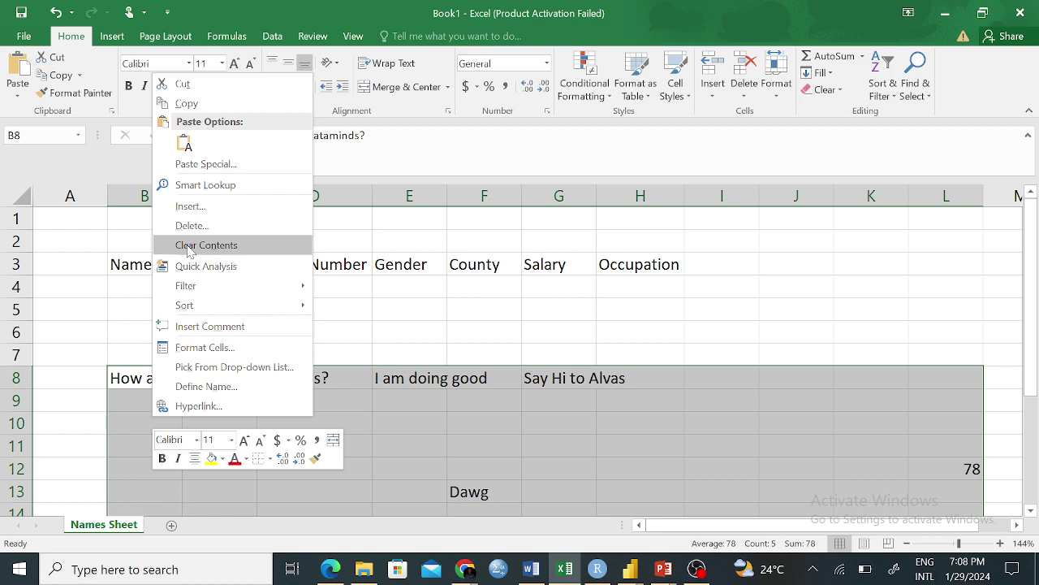
key("Escape")
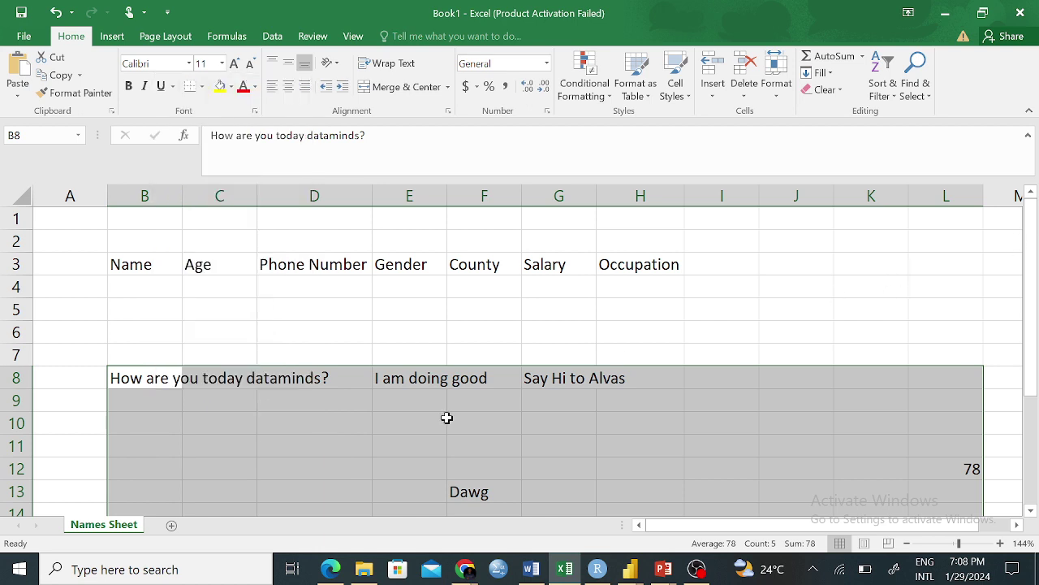
Delete the greeting text in cell B8 and undo the deletion.
left_click(214, 411)
left_click(150, 375)
key("Delete")
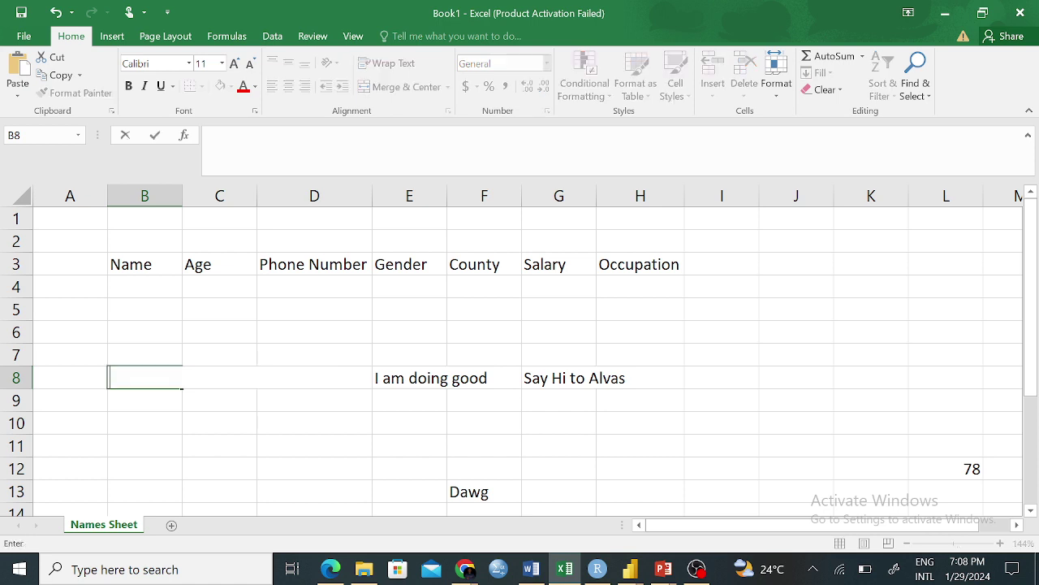
left_click(223, 476)
left_click(417, 378)
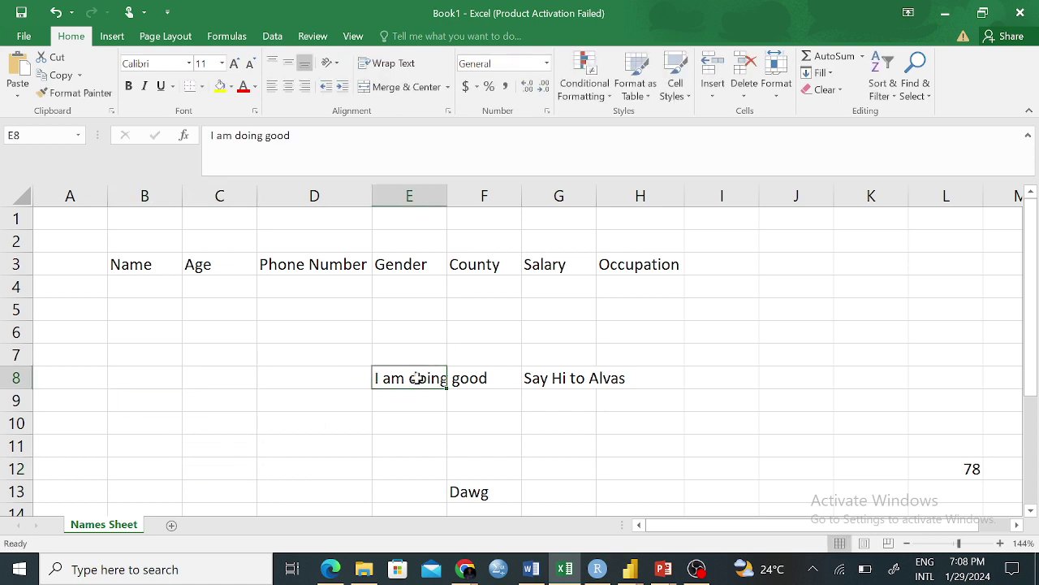
key("ctrl+z")
Clear the contents of the sample range B8:L13.
left_click(167, 419)
left_click_drag(121, 367, 751, 346)
right_click(323, 280)
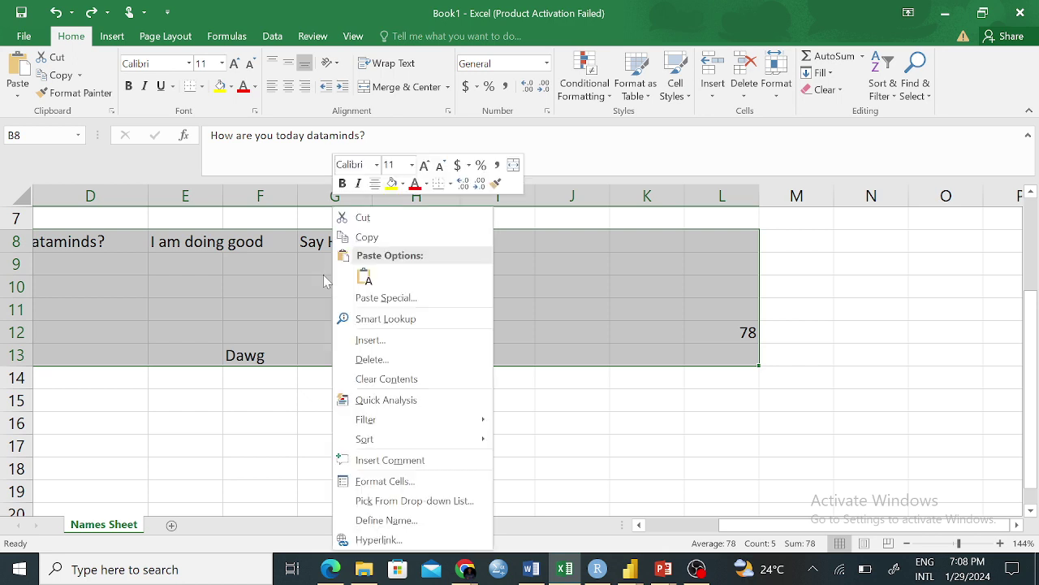
left_click(397, 380)
scroll(448, 401, "up", 2)
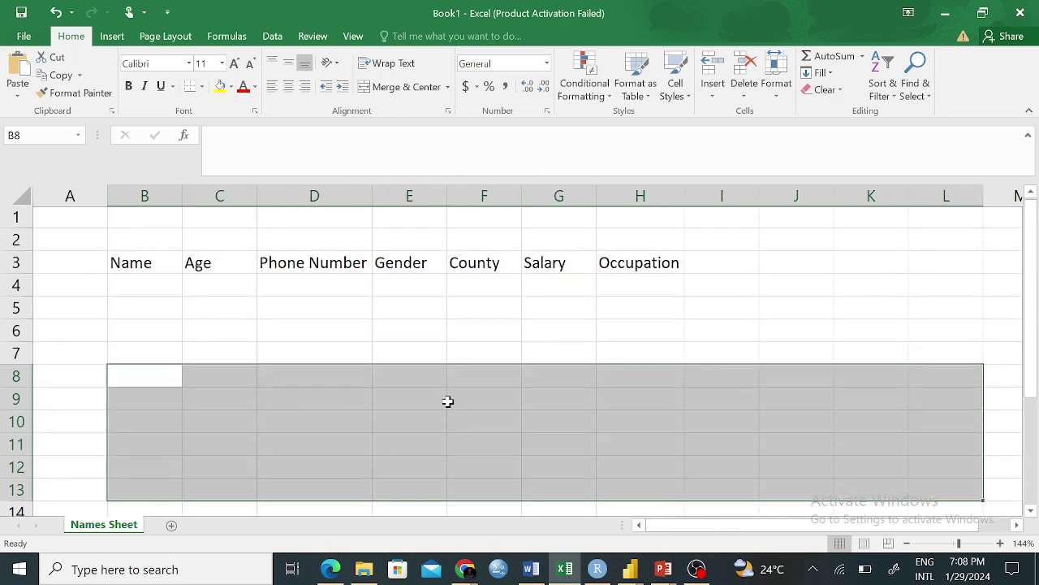
left_click(431, 399)
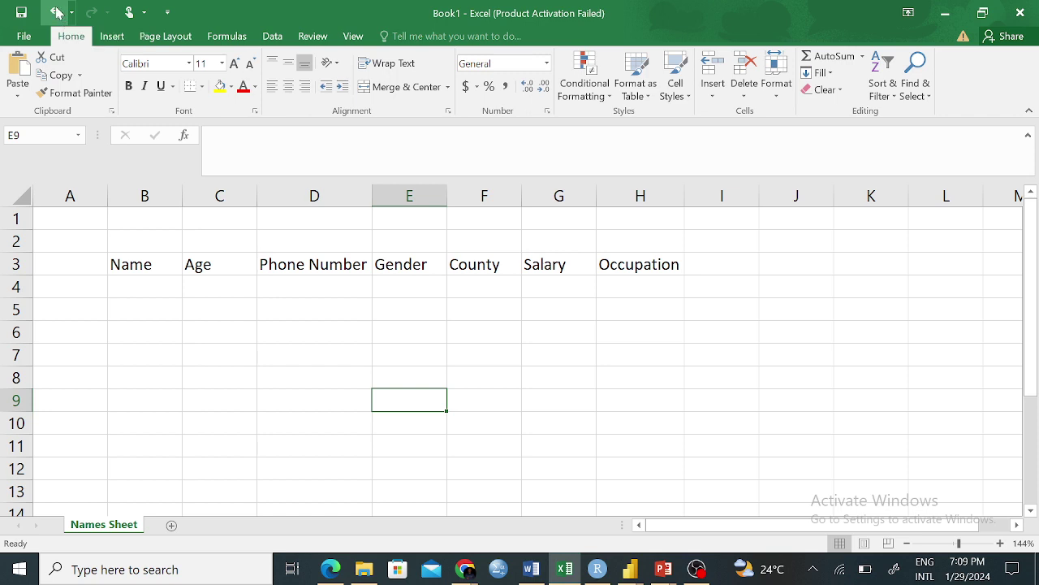
Undo the clearing of B8:L13 and the earlier edits, back through the g entry in cell D8.
left_click(56, 12)
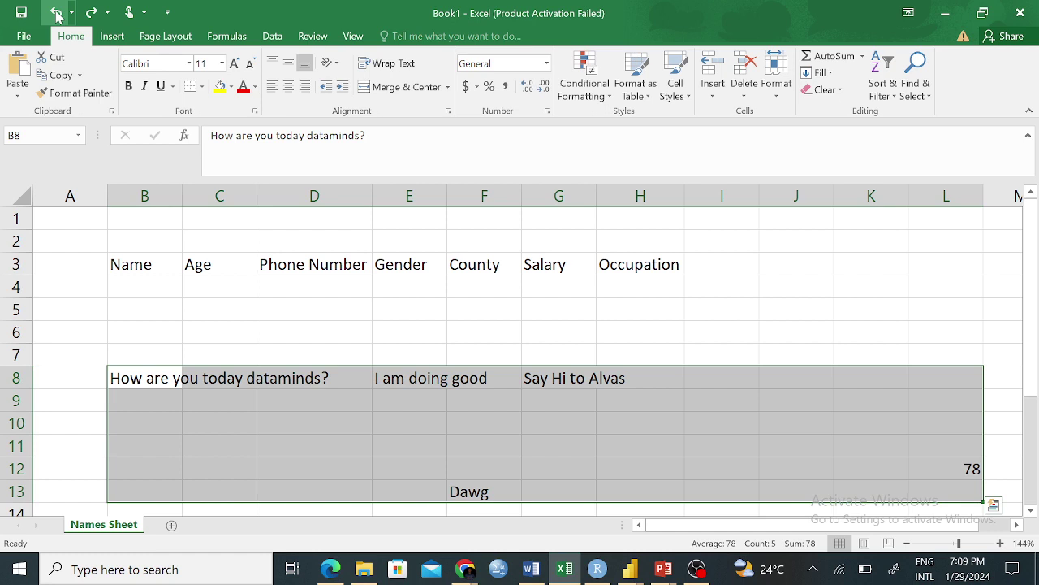
left_click(56, 11)
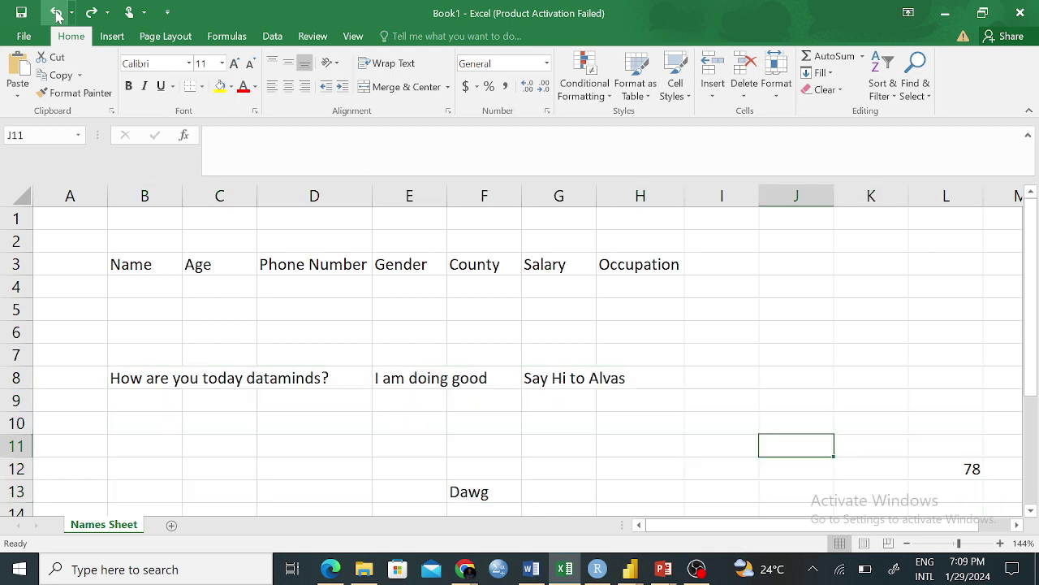
left_click(56, 12)
left_click(56, 11)
left_click(56, 11)
left_click(56, 12)
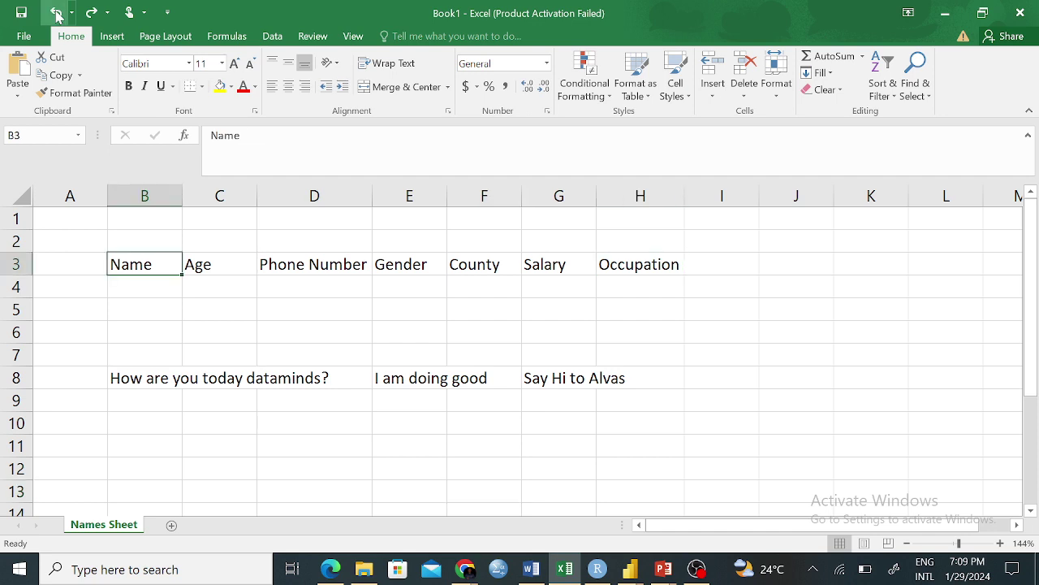
left_click(56, 11)
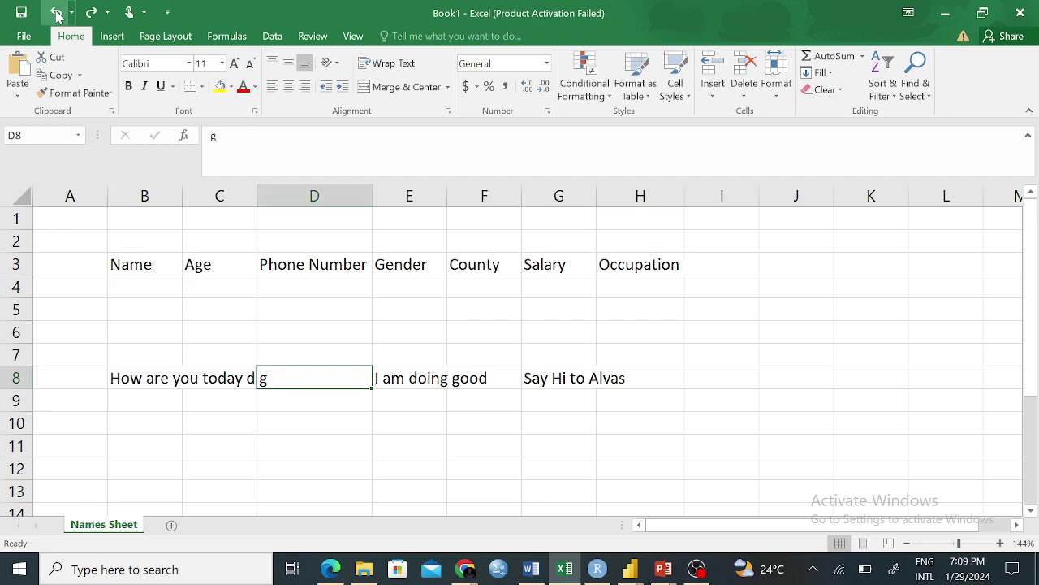
left_click(56, 12)
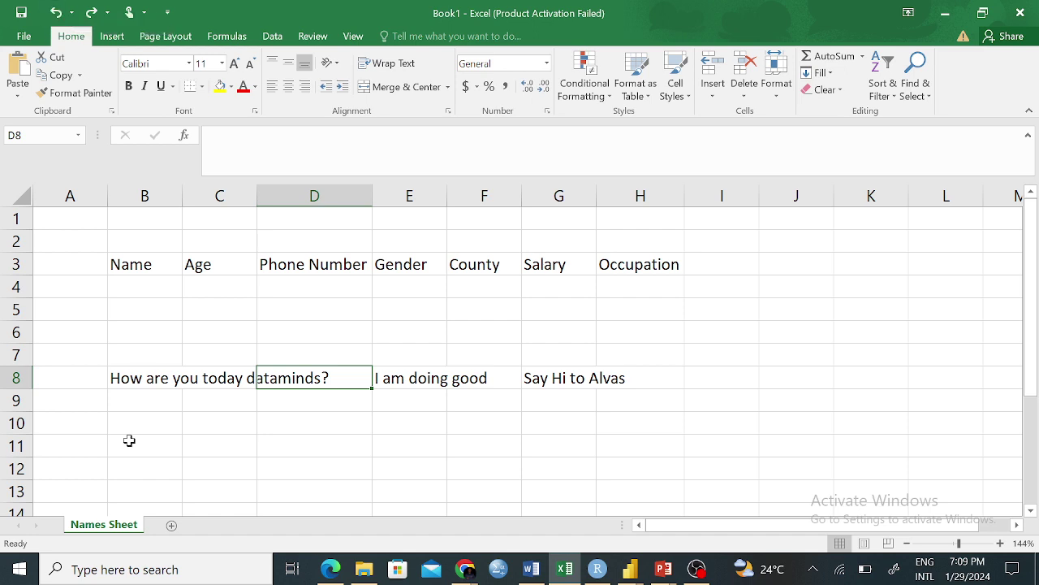
key("Left")
key("Left")
key("ctrl+c")
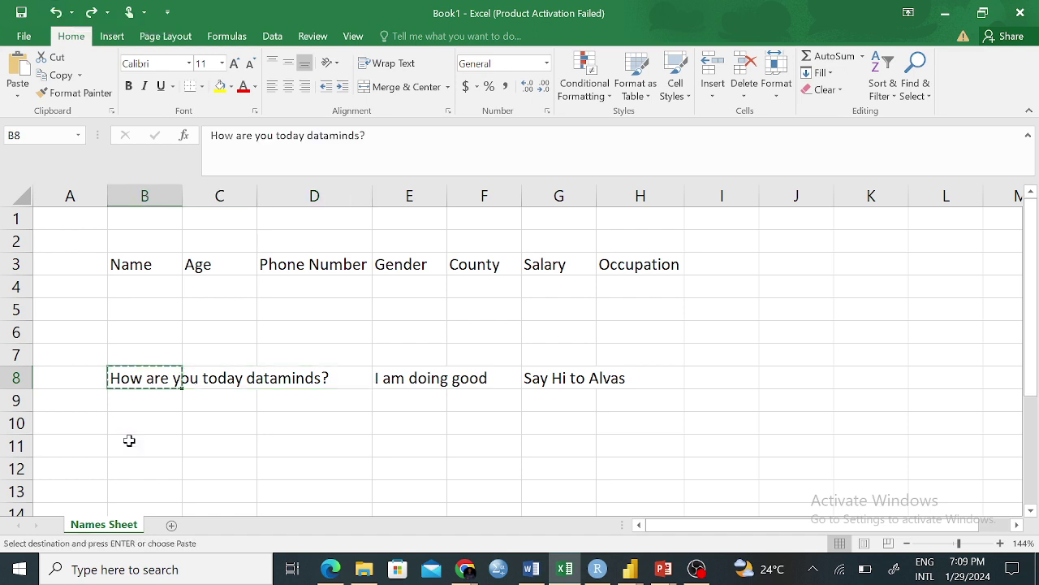
left_click(276, 443)
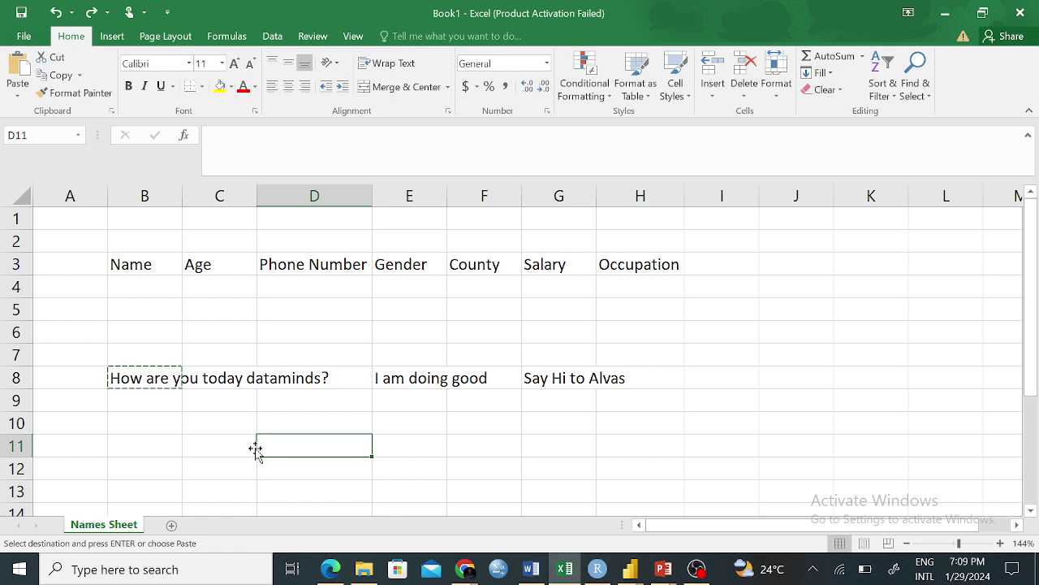
type("d")
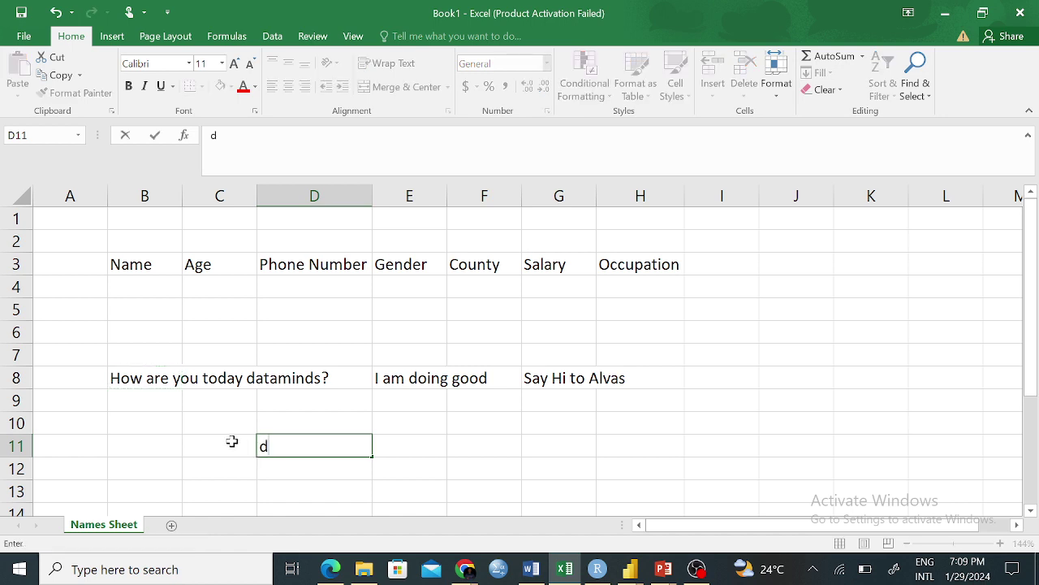
key("BackSpace")
left_click(436, 423)
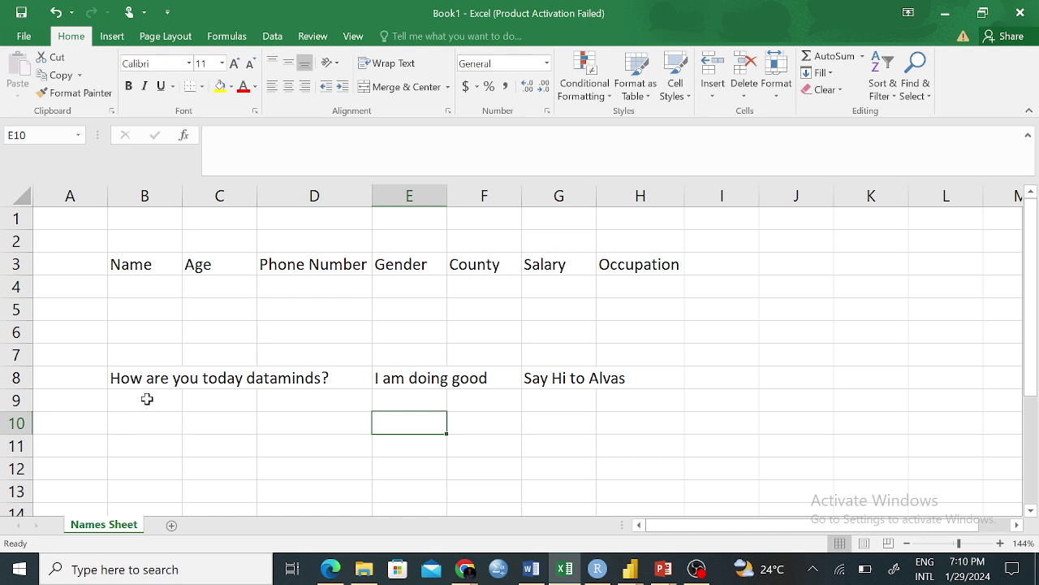
Enter Hello World in cell D10.
left_click(297, 422)
type("H")
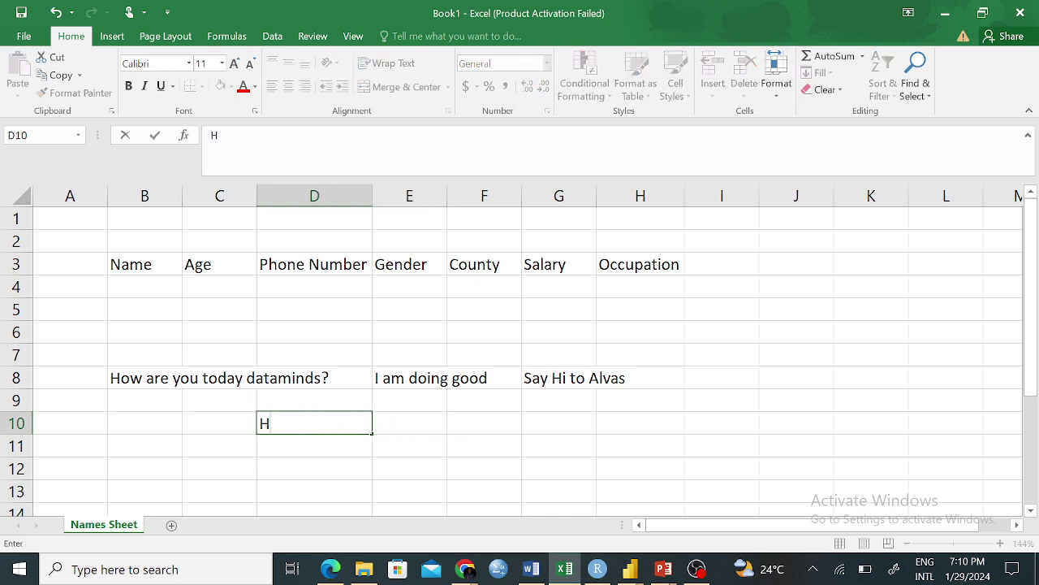
type("ello Wo")
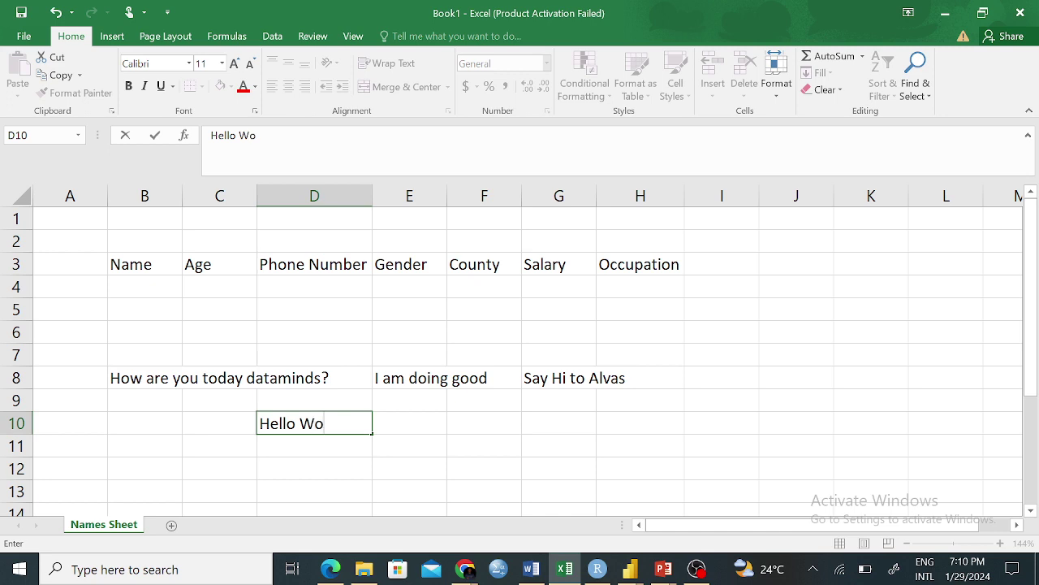
type("rld")
left_click(359, 471)
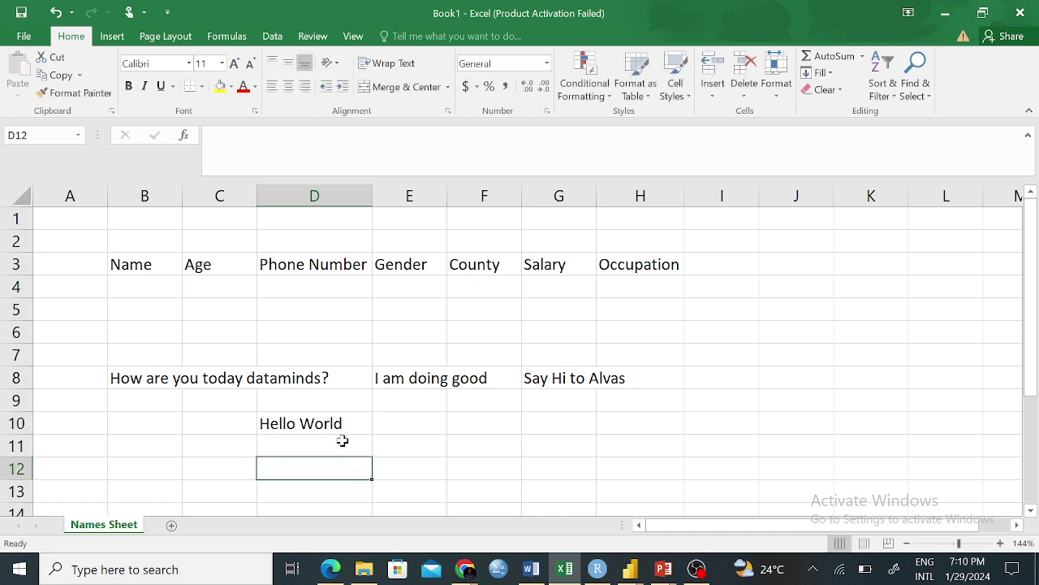
Delete the Hello World text from cell D10.
left_click(320, 421)
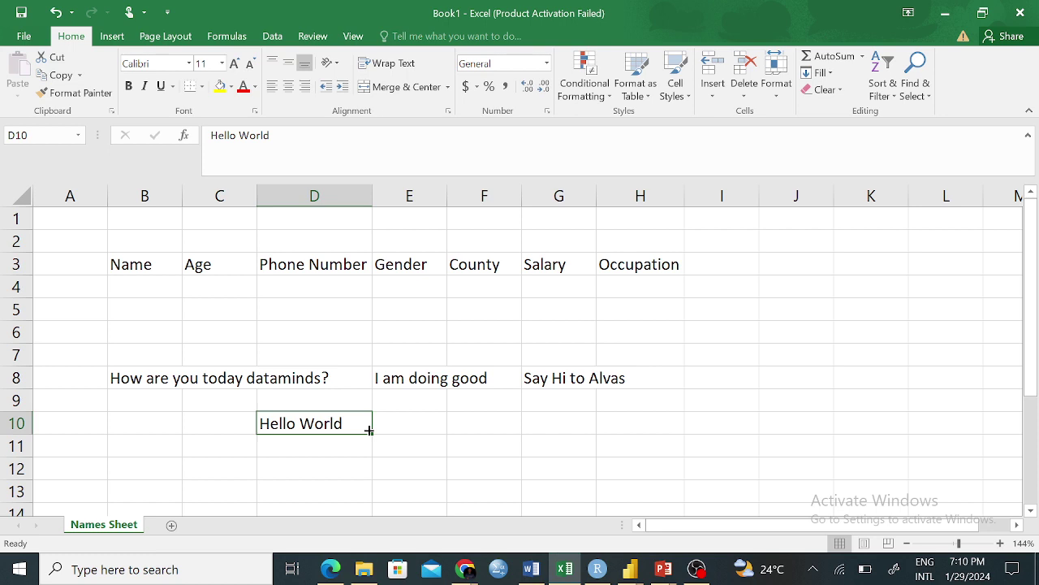
key("Delete")
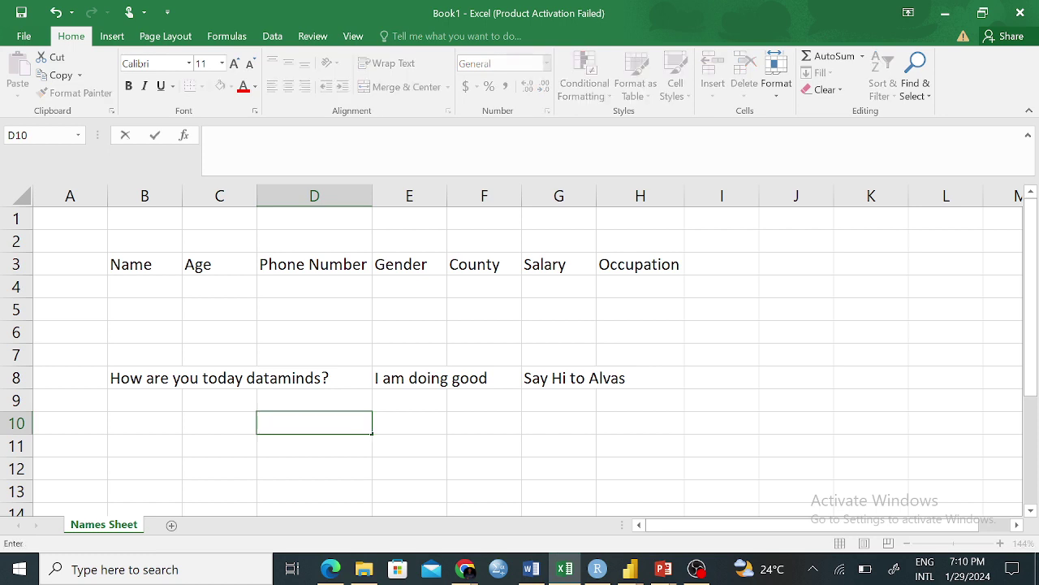
left_click(426, 443)
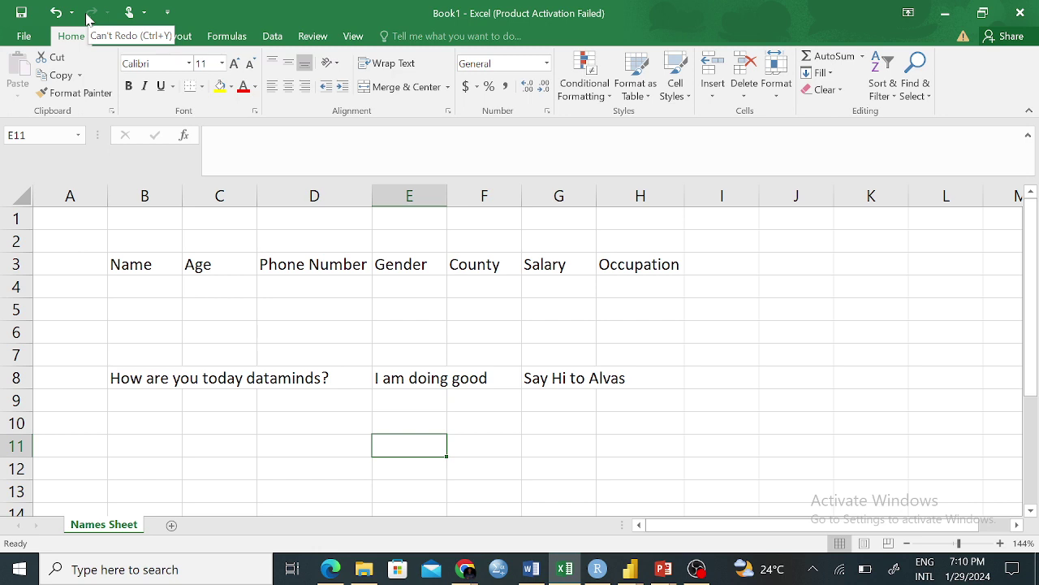
Enter the sample texts Hgf in cell E11 and fxcfxc in cell G11.
type("h")
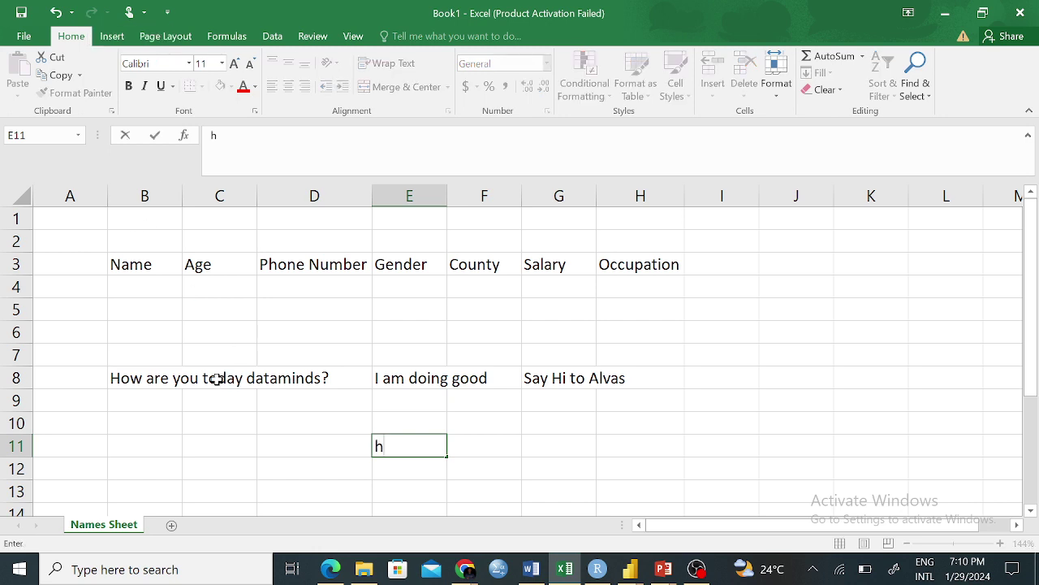
type("GF")
left_click(582, 450)
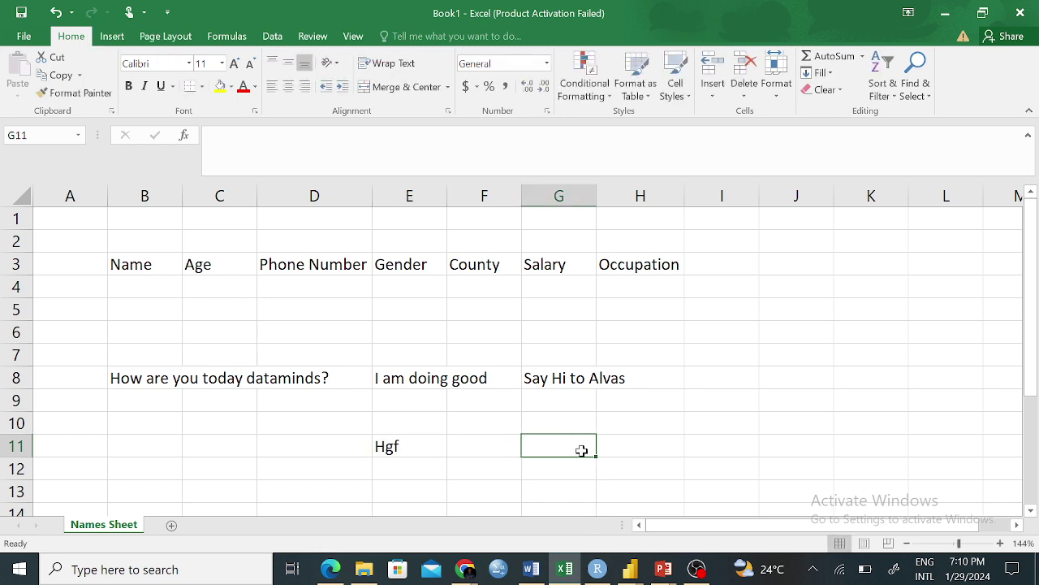
type("fxcfxc")
left_click(615, 424)
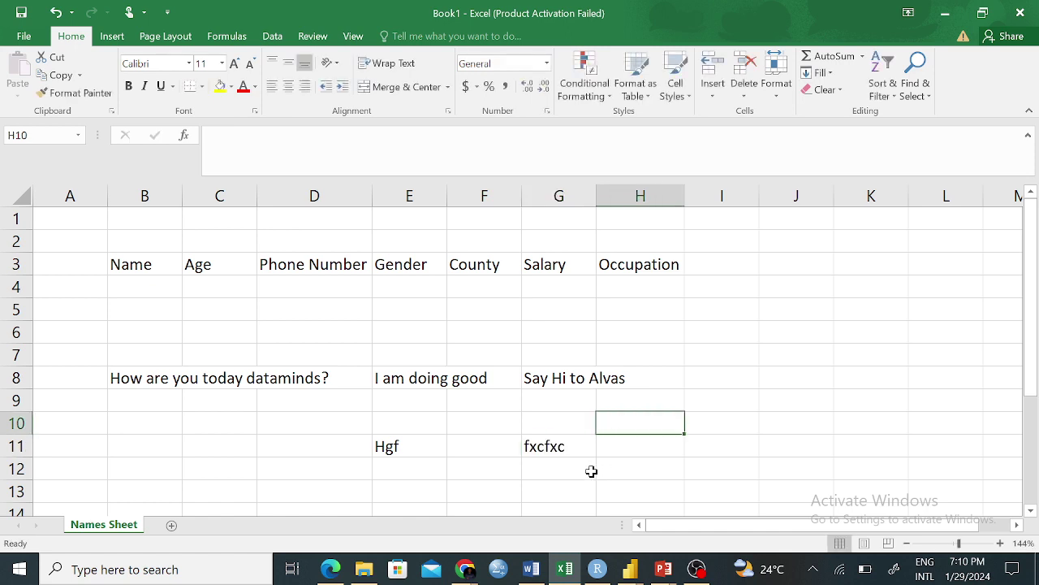
Replace the text in cell G11 with ghsft.
left_click(556, 451)
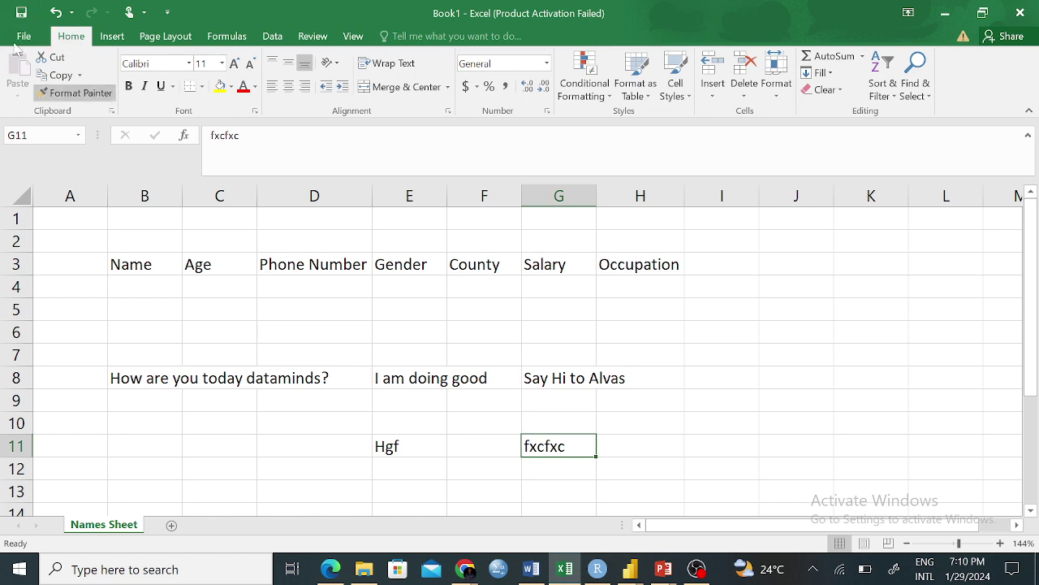
left_click(289, 399)
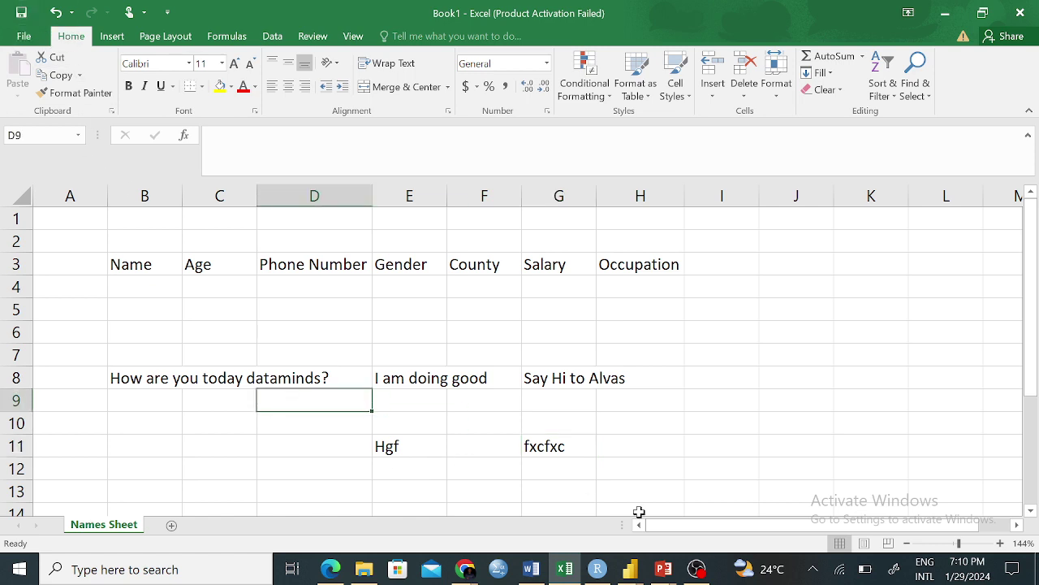
left_click(549, 447)
key("BackSpace")
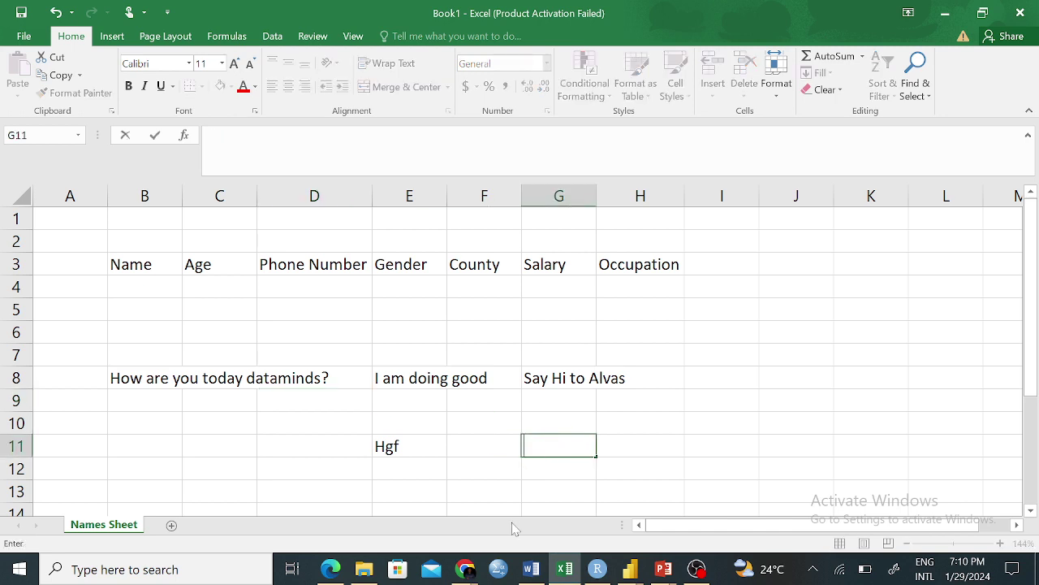
left_click(432, 485)
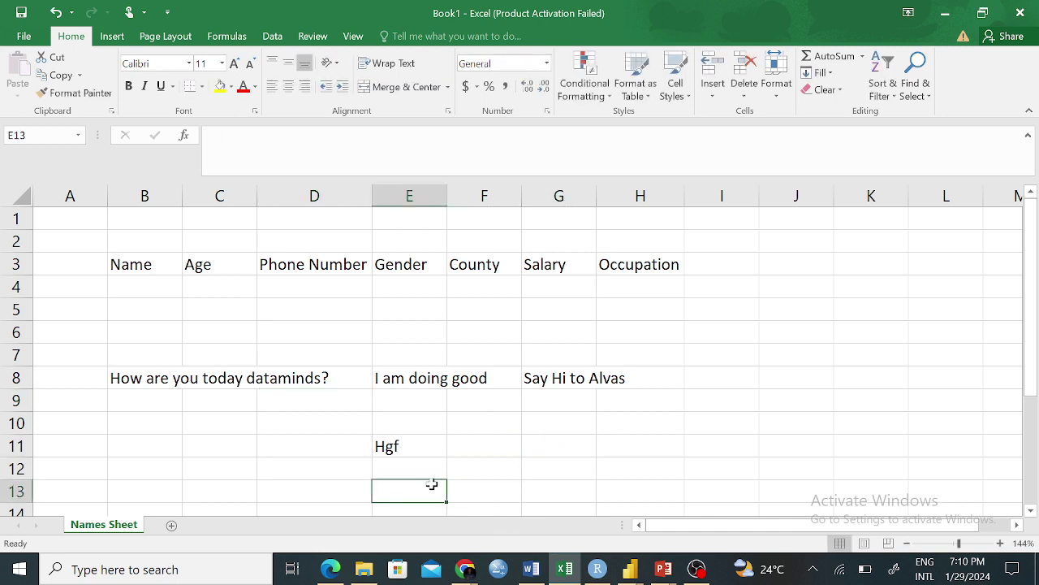
left_click(541, 443)
type("ghsft")
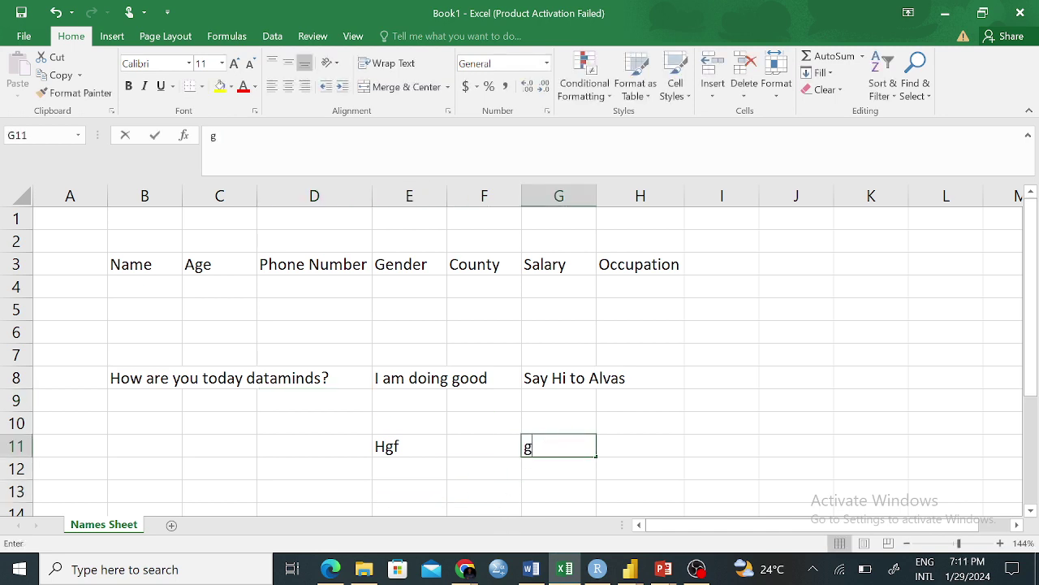
Save the workbook in the Documents folder as an Excel Workbook named DataMinds, and select cell E11.
left_click(21, 13)
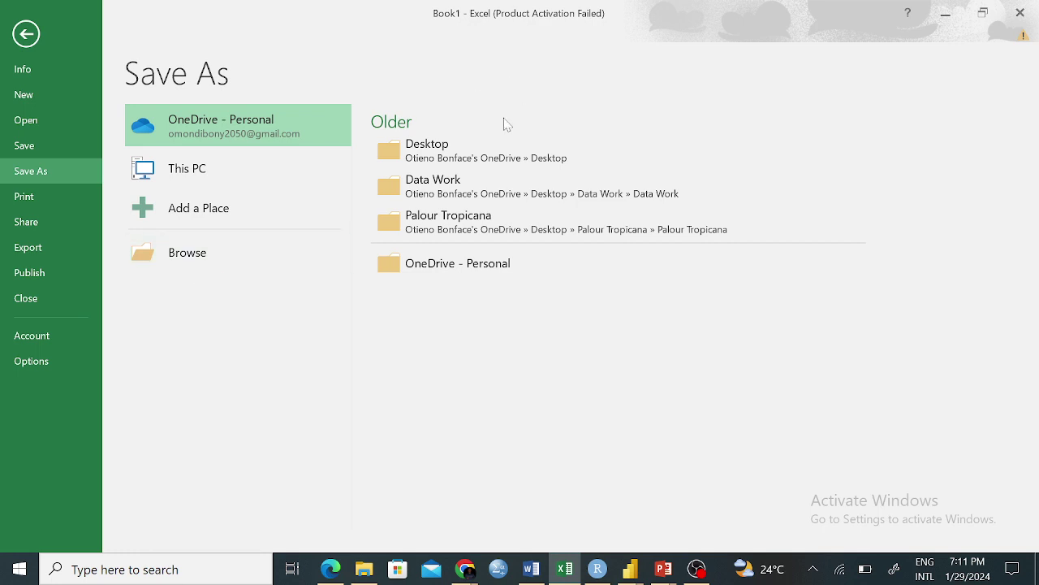
left_click(227, 253)
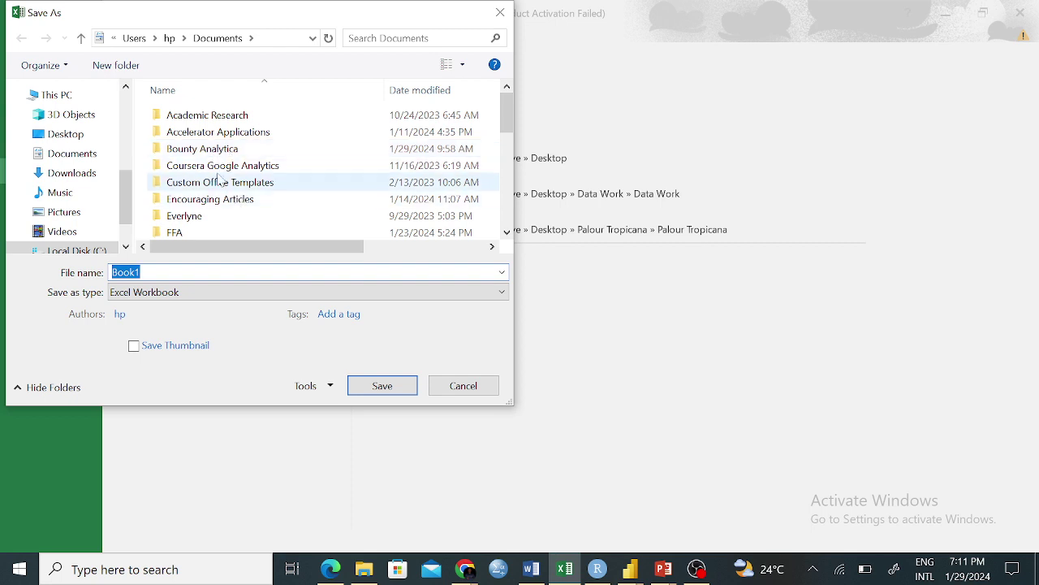
left_click(196, 155)
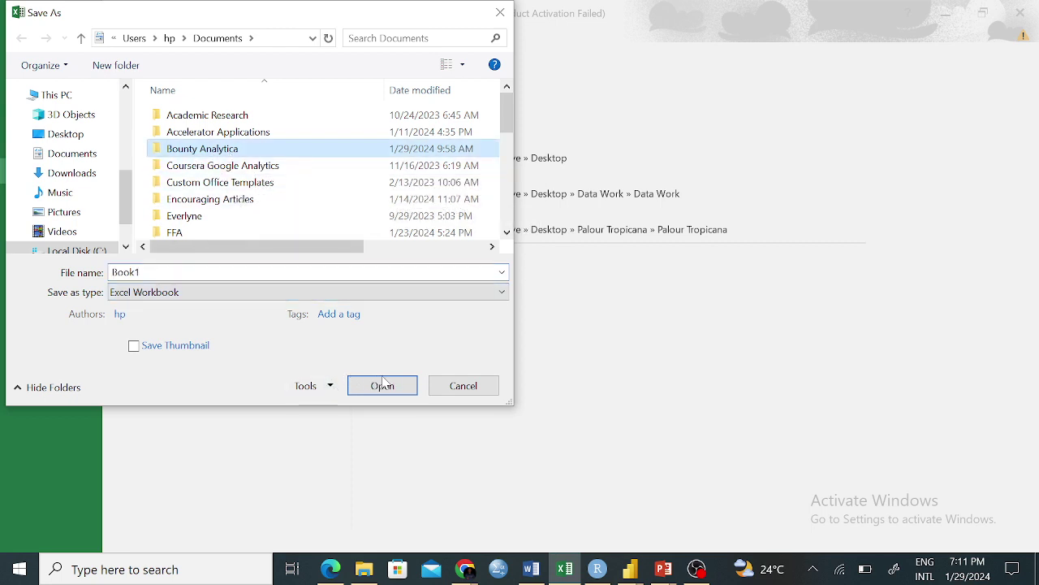
left_click(215, 272)
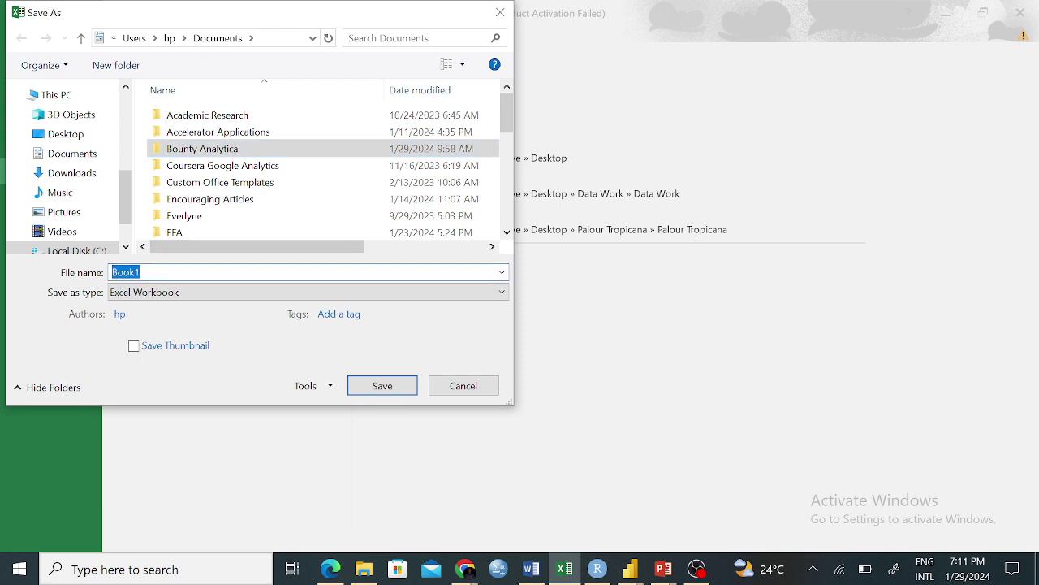
type("Data ")
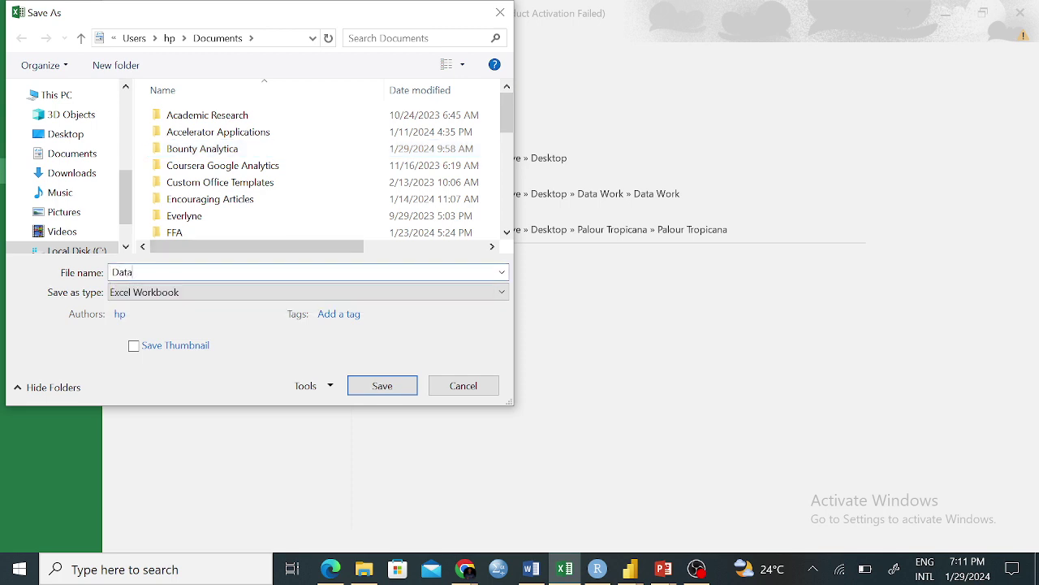
type("Minds")
left_click(381, 386)
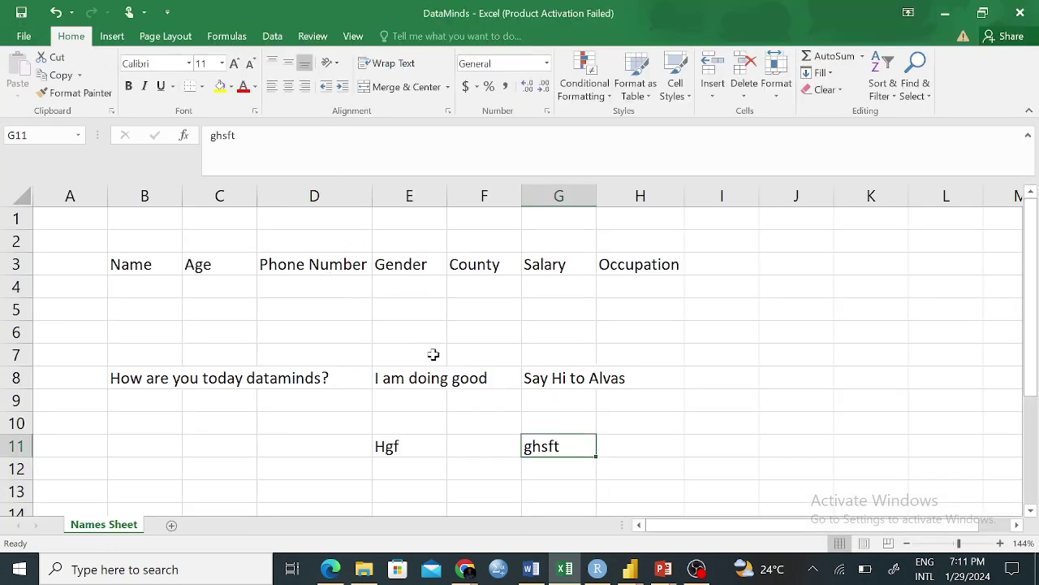
left_click(435, 447)
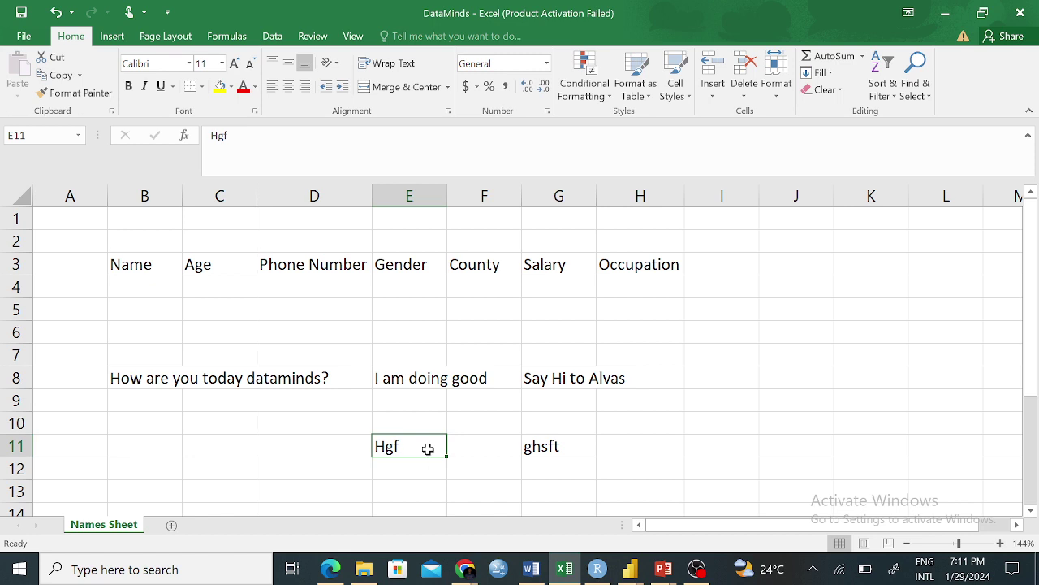
Delete the text from cell E11 and the I am doing good text from cell E8.
key("Delete")
left_click(154, 484)
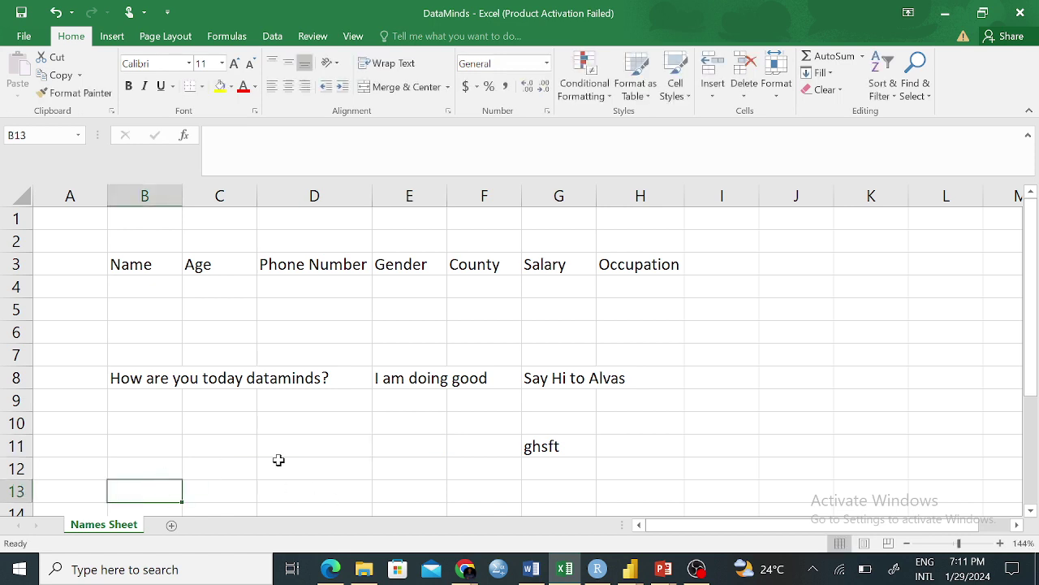
left_click(404, 375)
key("Delete")
left_click(392, 439)
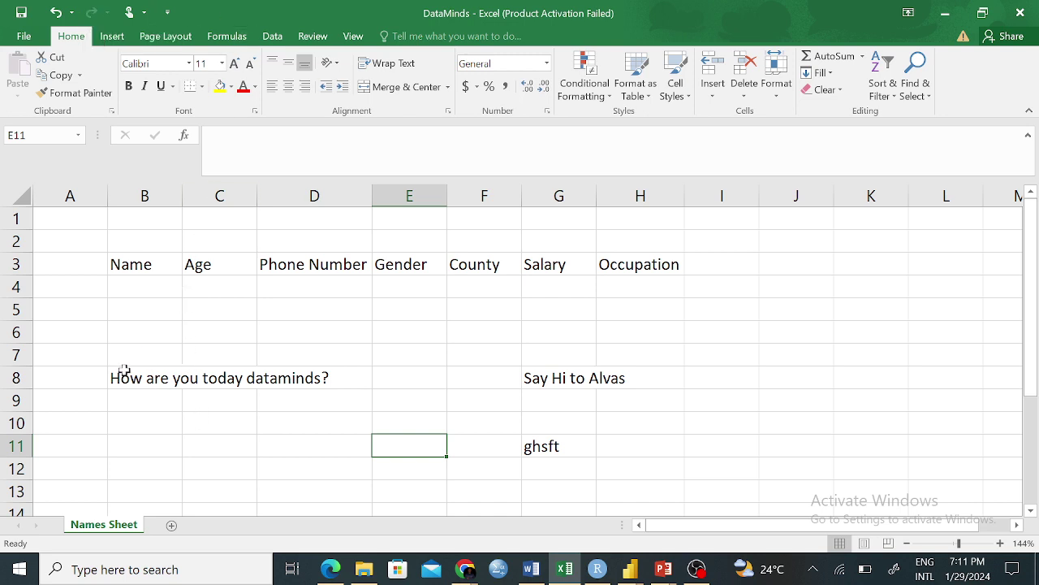
Clear the contents of the range B8:G11 to remove the remaining sample texts.
left_click_drag(123, 371, 587, 441)
right_click(341, 391)
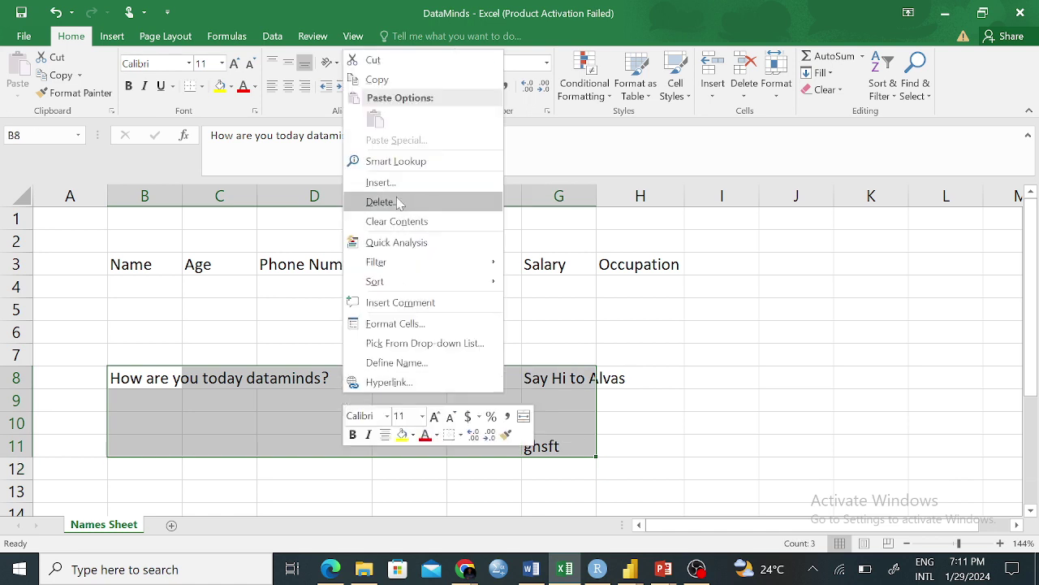
left_click(394, 221)
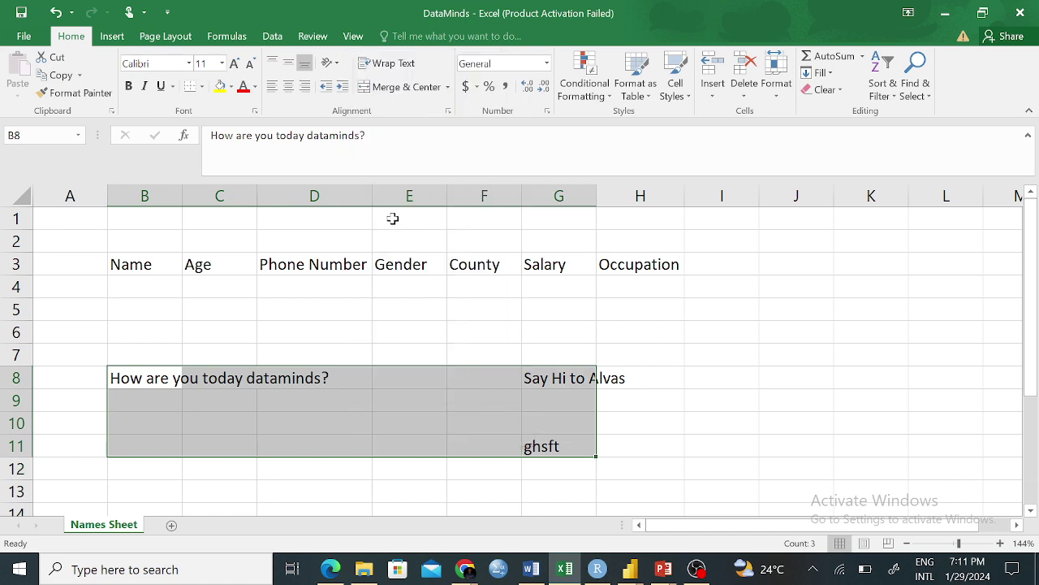
left_click(735, 363)
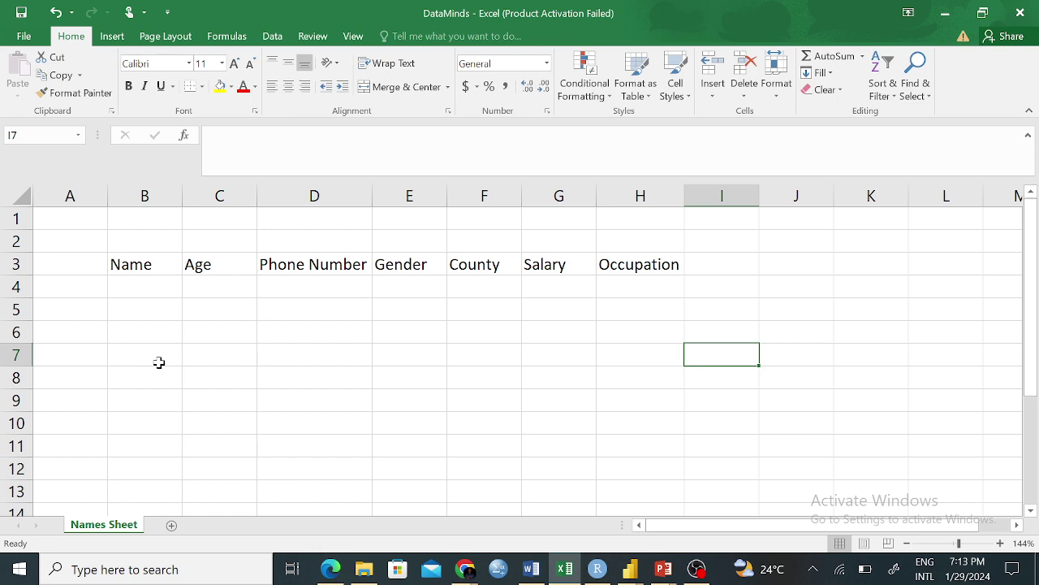
Enter the sample text hsxg in cell C9 and undo the entry.
left_click(216, 406)
type("hsxg")
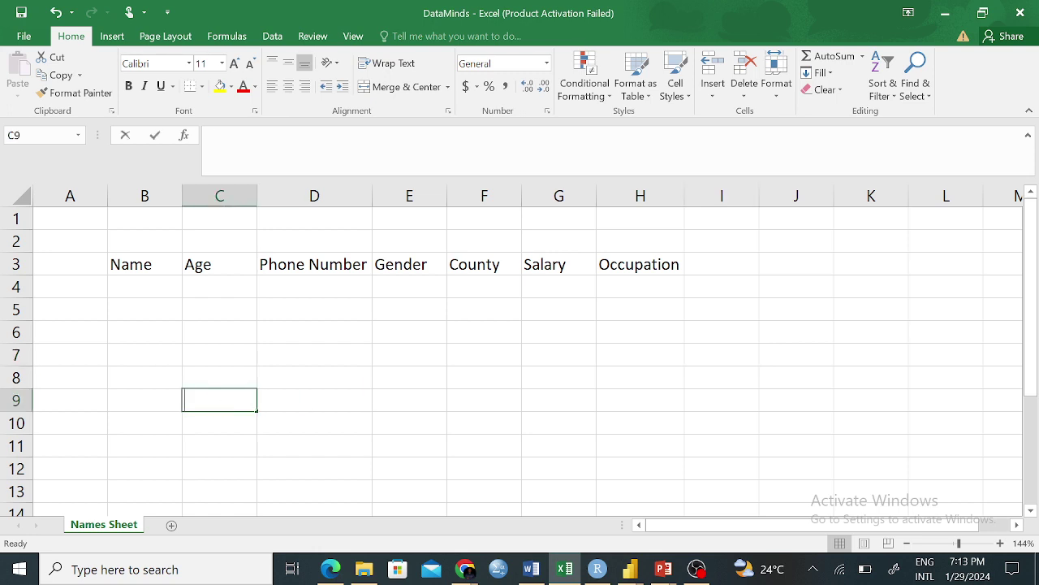
left_click(364, 415)
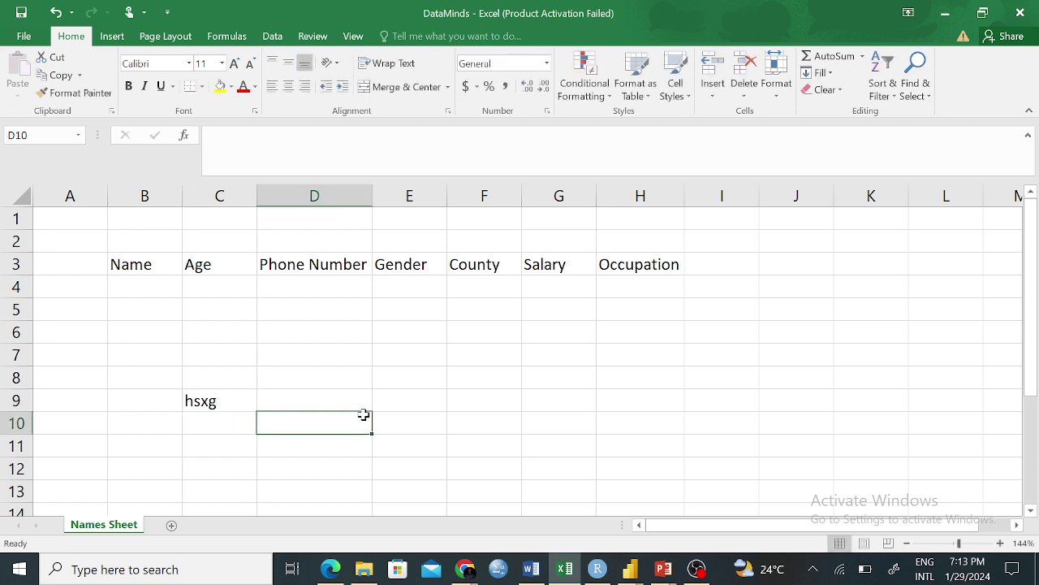
key("ctrl+z")
left_click(347, 373)
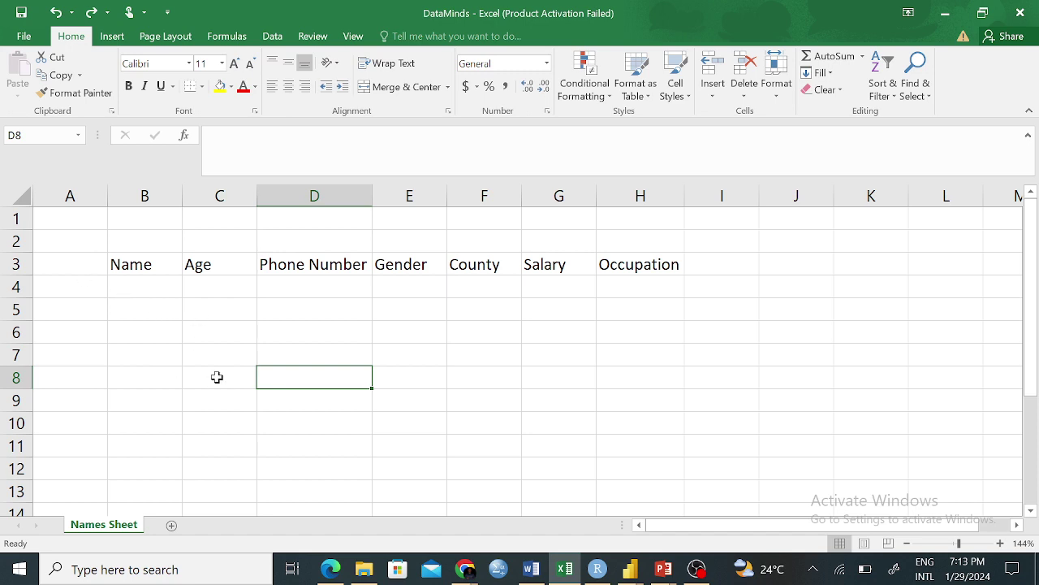
Enter the first two people's first names in cells B4 and B5 under the Name header.
left_click(155, 379)
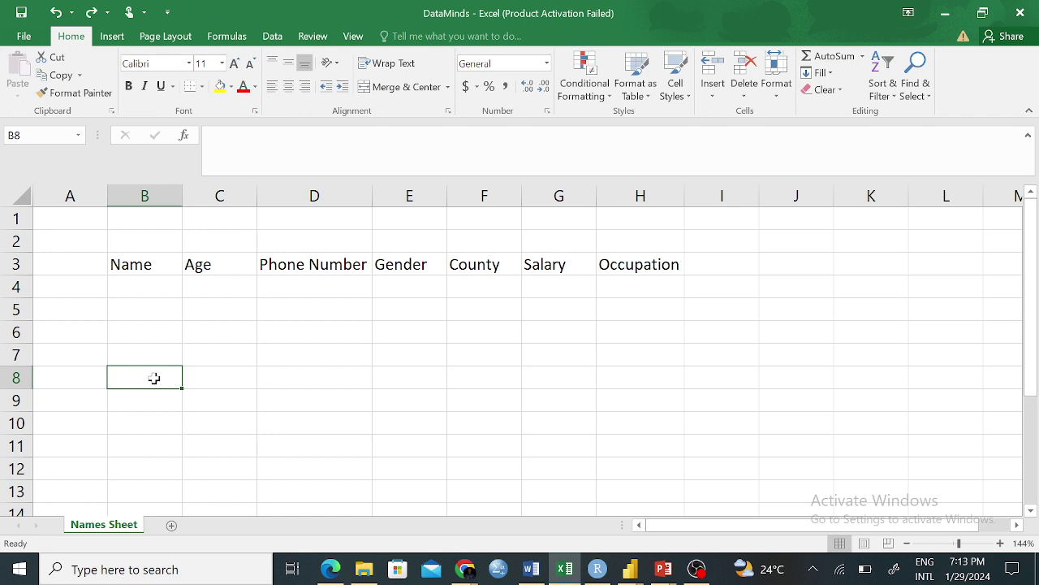
left_click(143, 289)
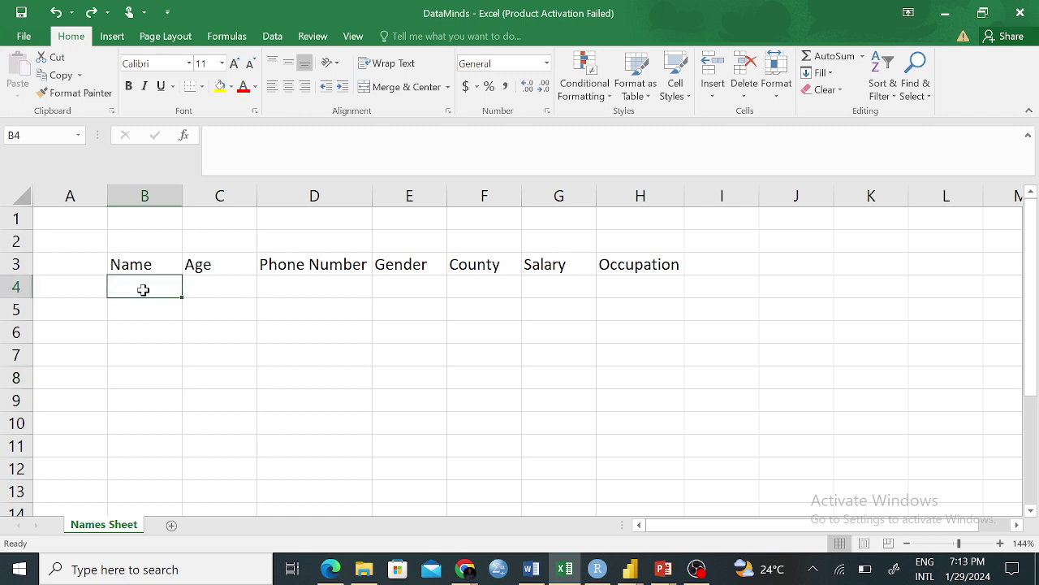
type("Oscar")
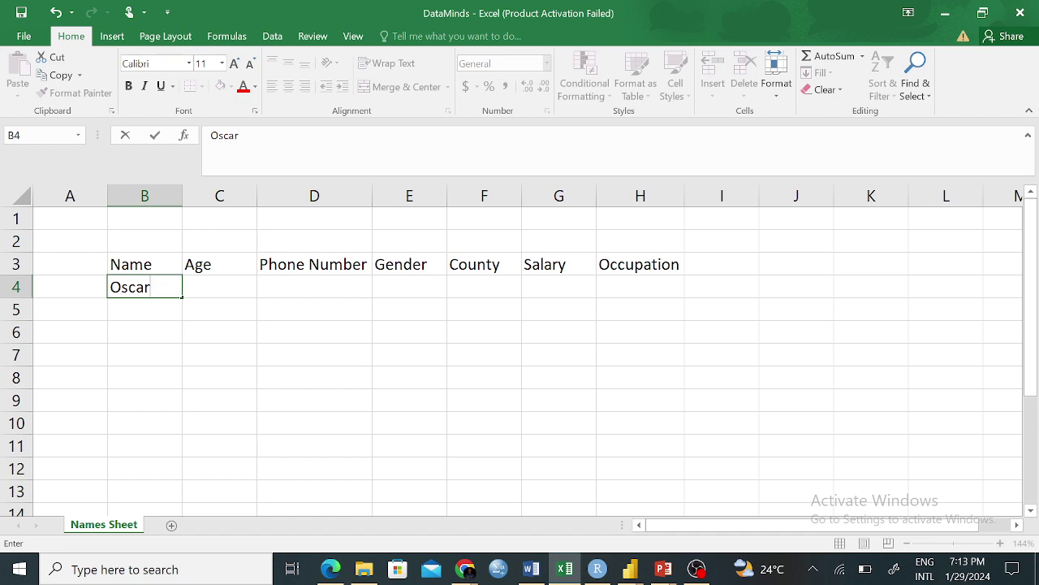
left_click(159, 311)
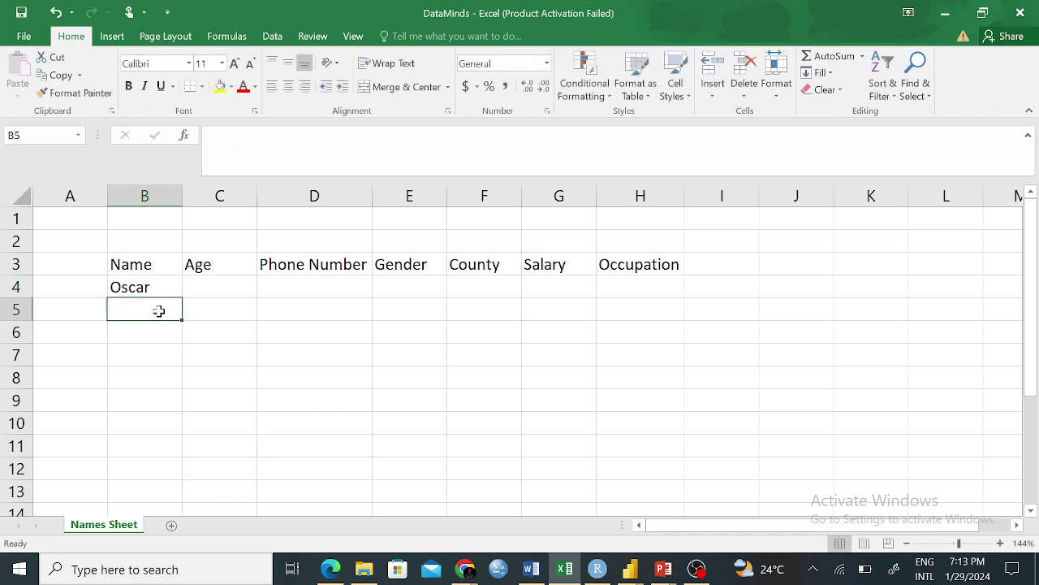
type("Roseline")
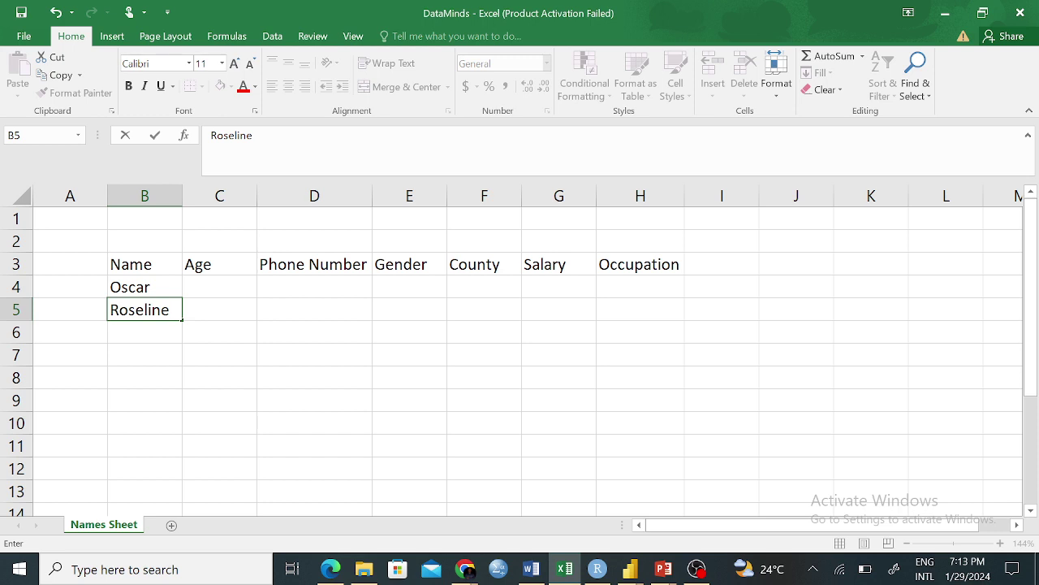
key("Return")
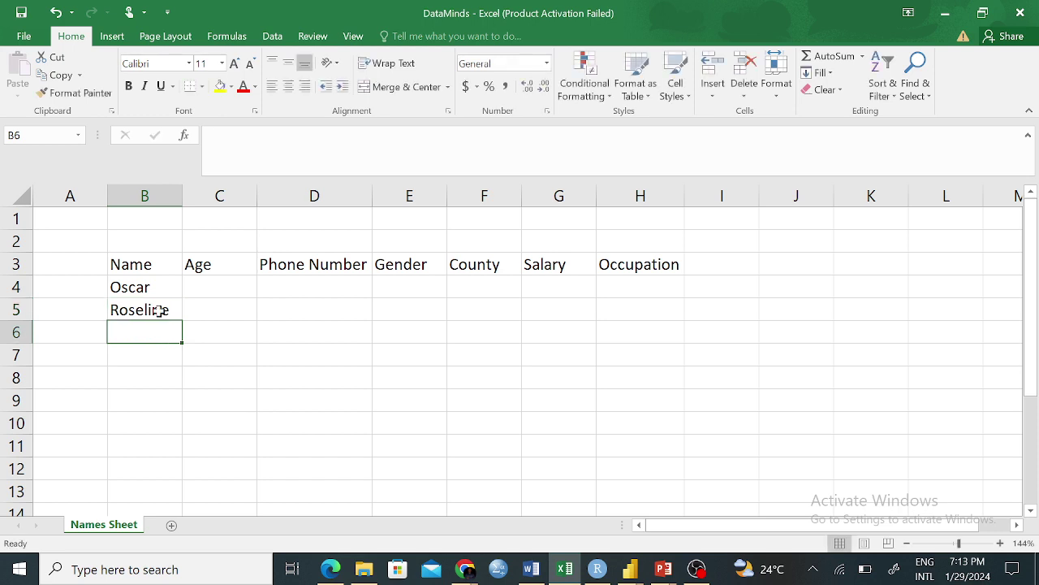
Enter the third and fourth people's first names in cells B6 and B7 of the Name column.
type("Rado")
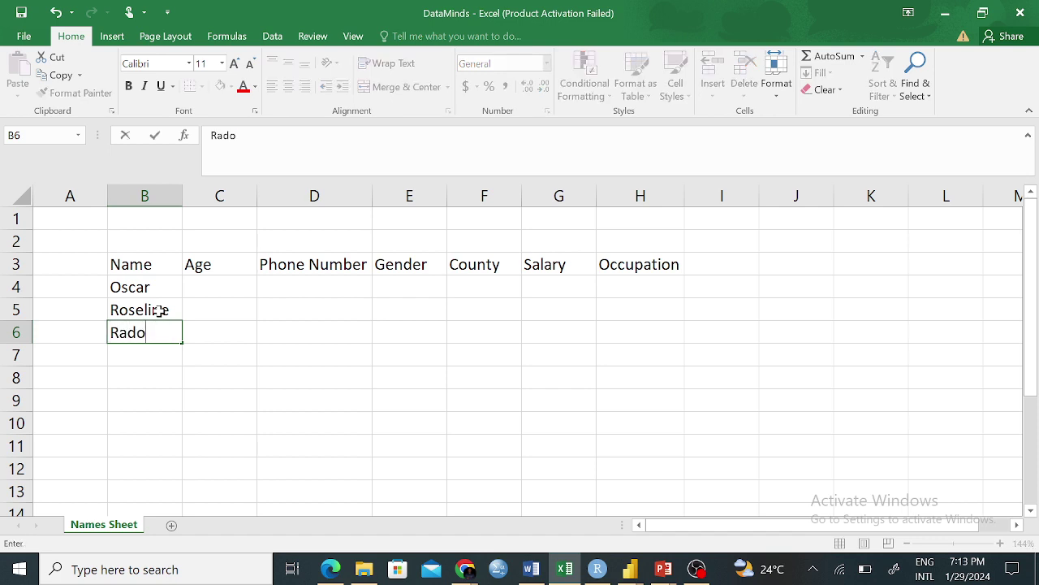
type("van")
left_click(144, 363)
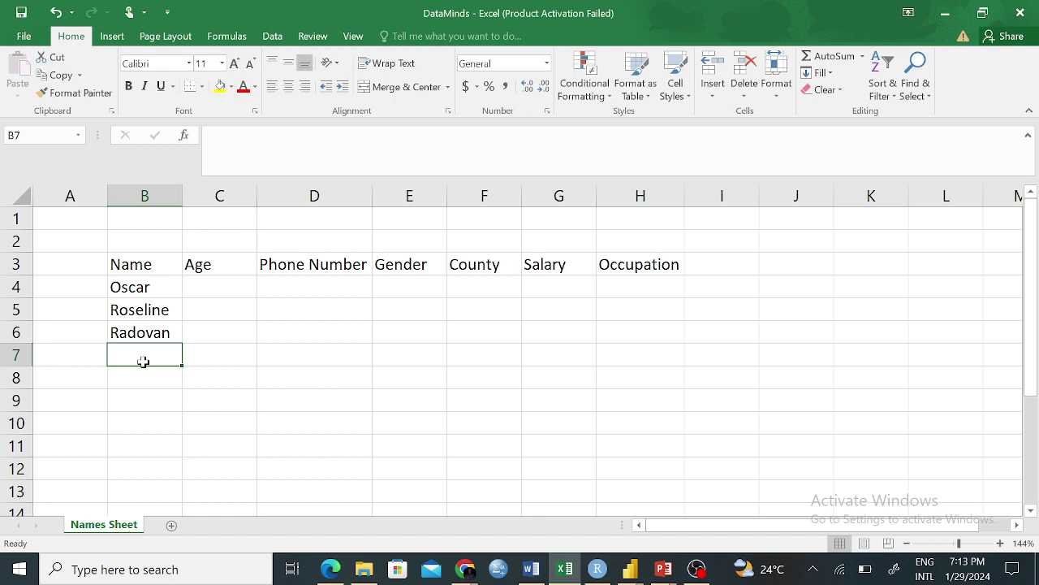
type("Fahuiz")
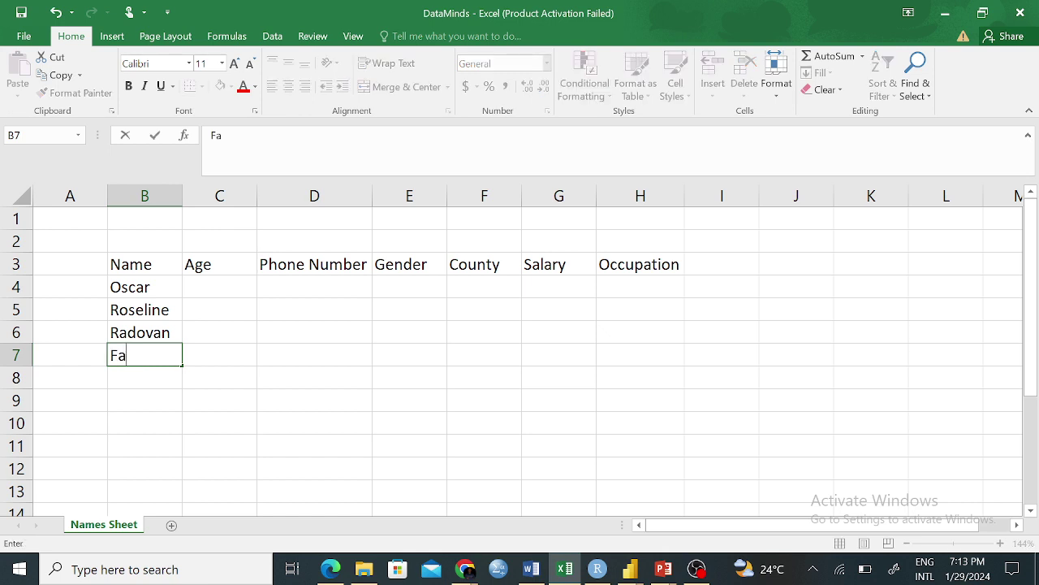
key("BackSpace")
key("BackSpace")
key("BackSpace")
type("iza")
left_click(193, 393)
Enter the ages 56, 16, 34 and 78 in cells C4 through C7 under the Age header.
left_click(217, 285)
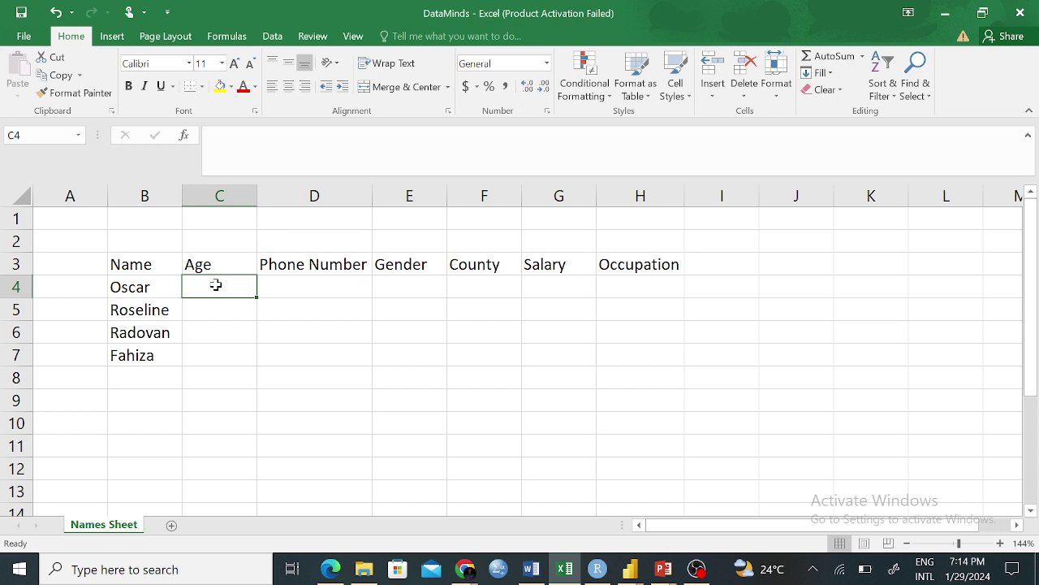
type("56")
left_click(205, 308)
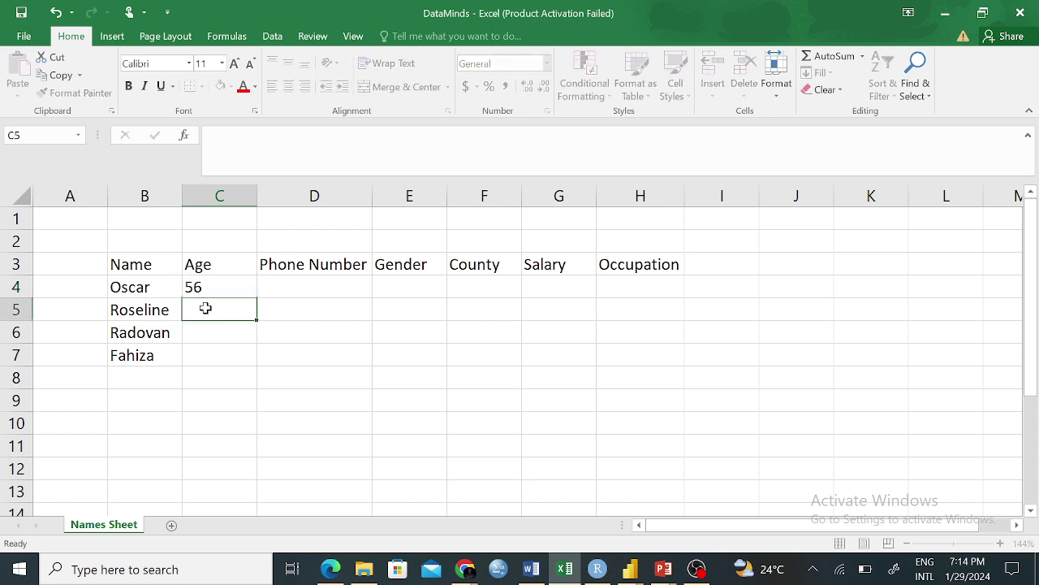
type("16")
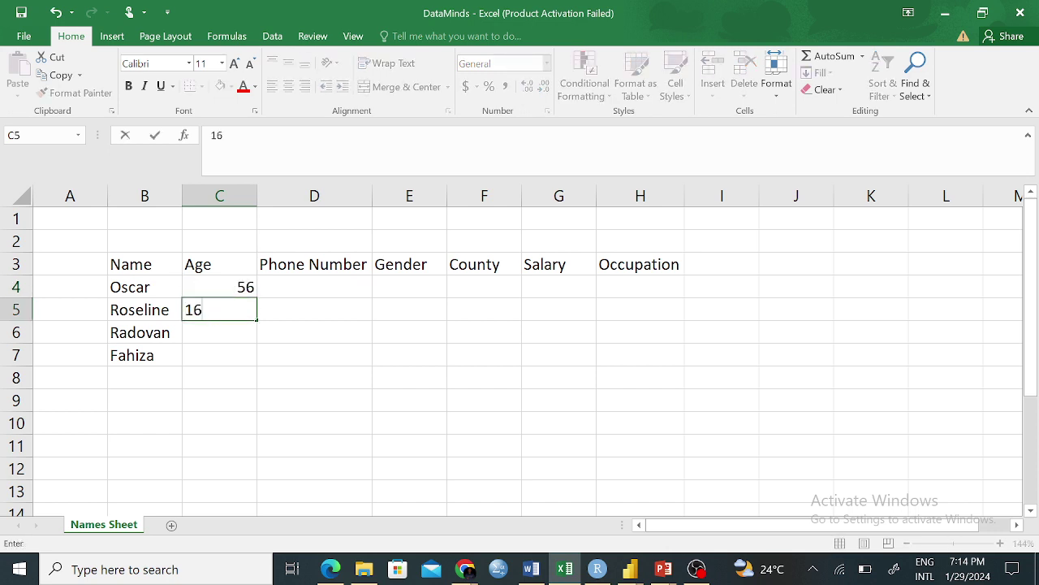
left_click(220, 329)
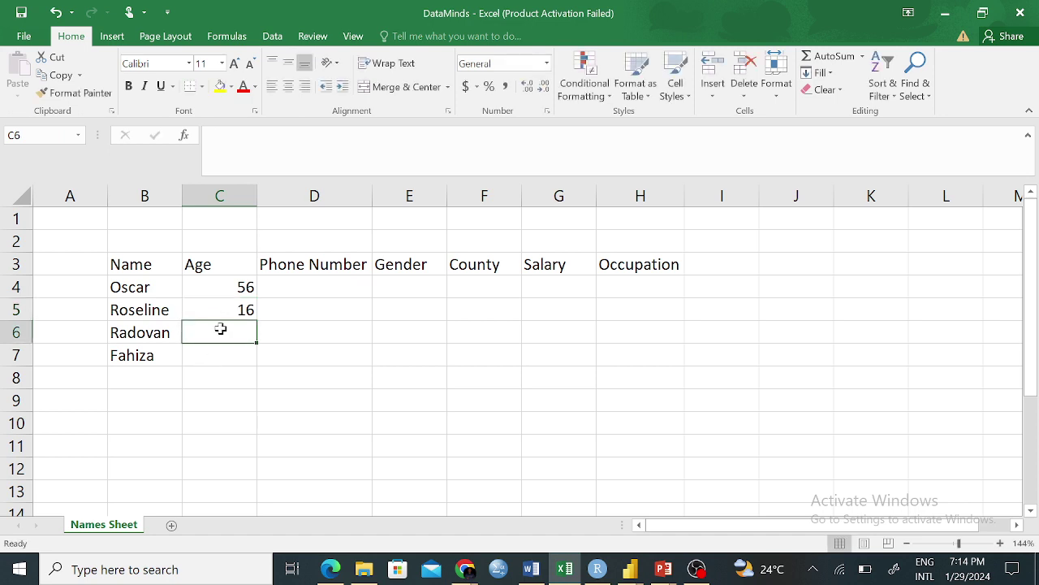
type("34")
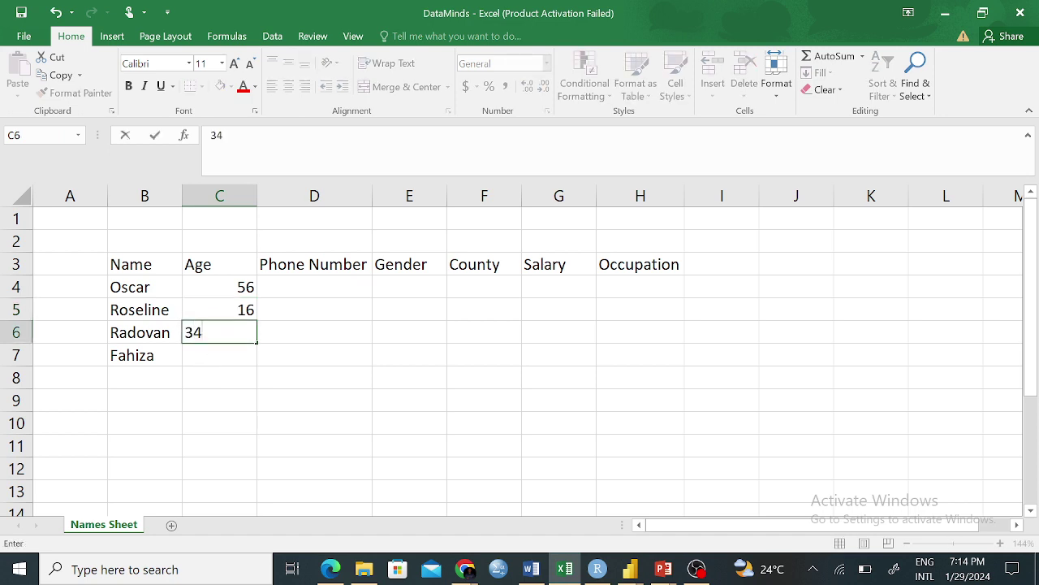
left_click(216, 355)
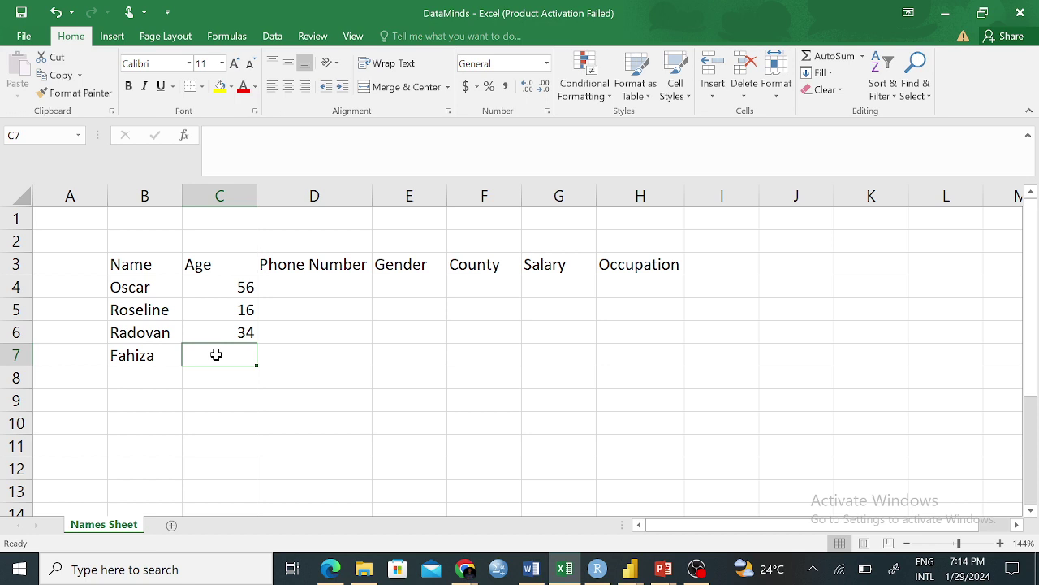
type("78")
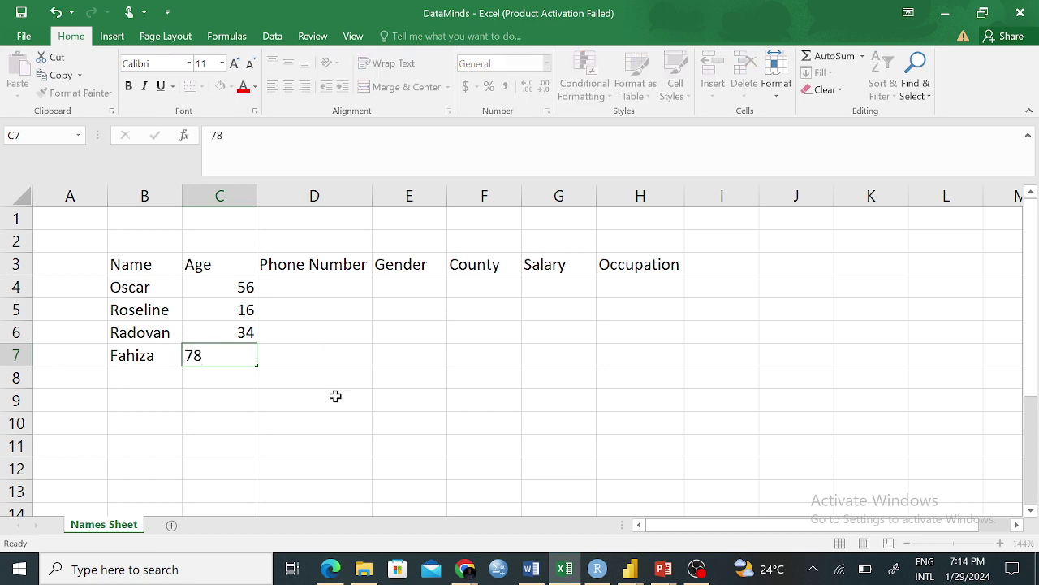
left_click(336, 396)
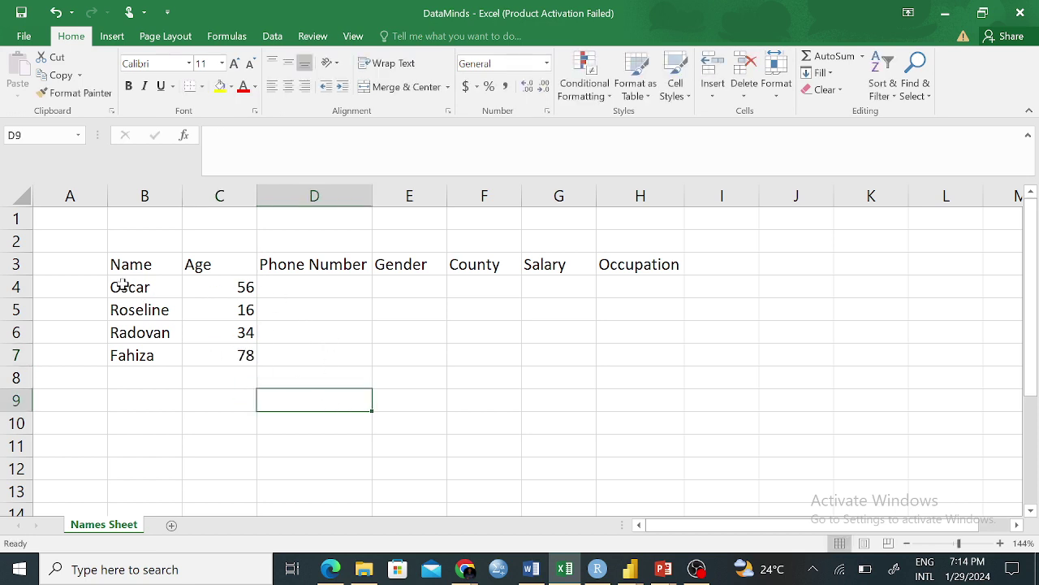
left_click_drag(122, 284, 222, 369)
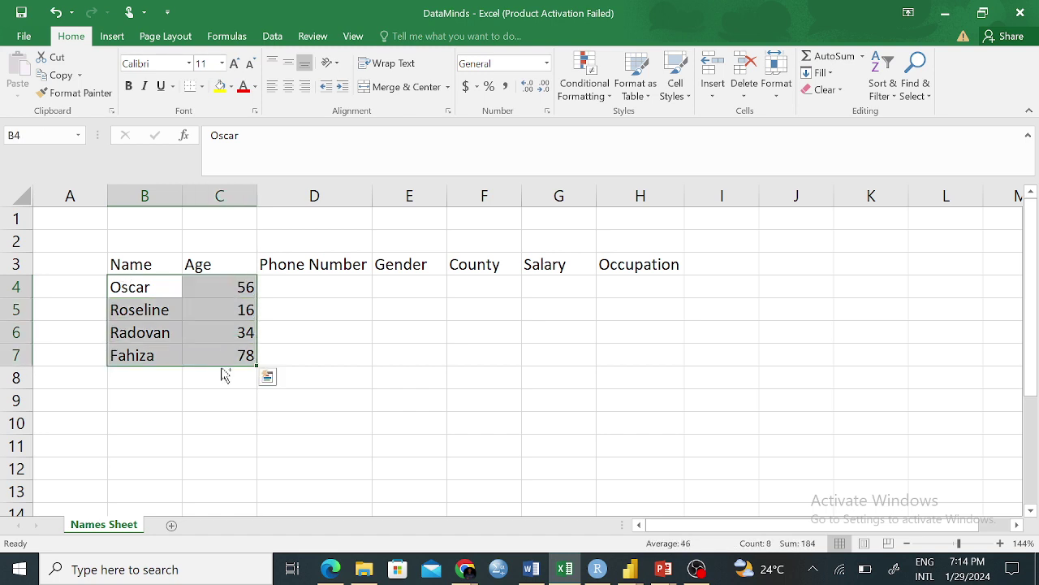
key("ctrl+q")
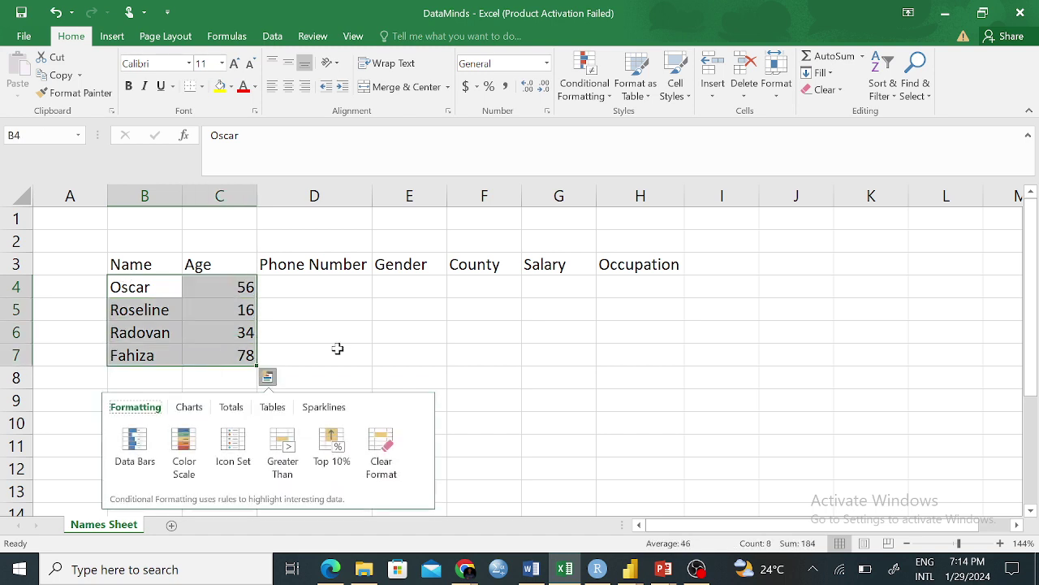
left_click(340, 339)
left_click_drag(121, 290, 228, 362)
left_click_drag(187, 439, 144, 423)
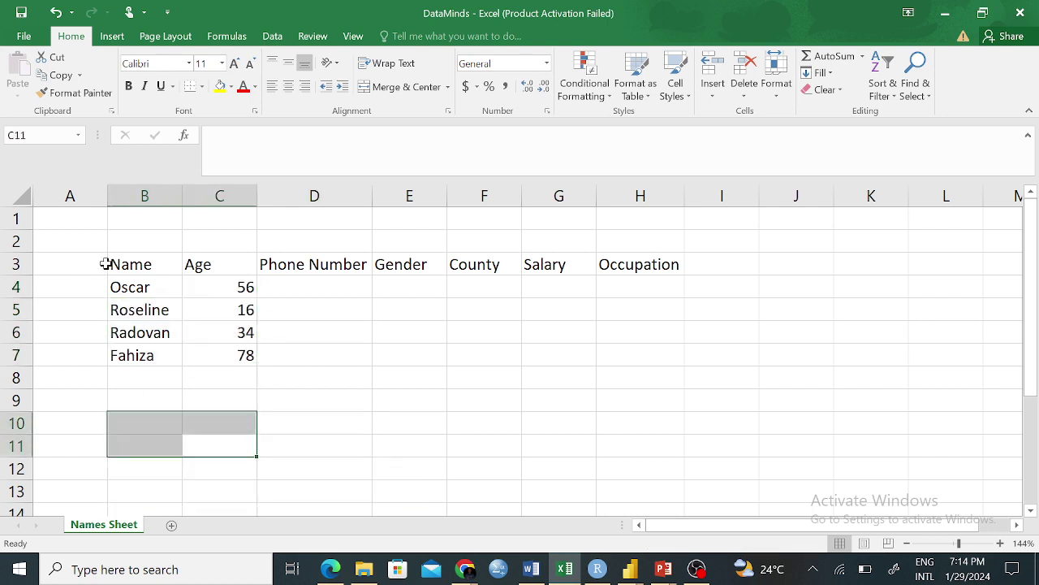
Copy the names and ages in B4:C7 and paste them at cell J4 with the standard Paste option.
left_click_drag(117, 294, 197, 342)
left_click(134, 287)
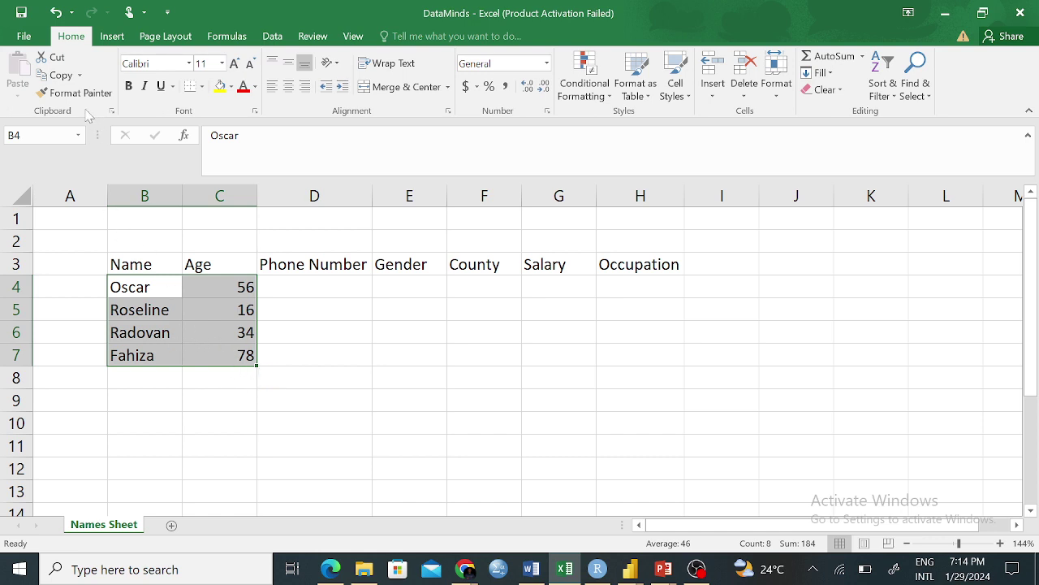
left_click(60, 78)
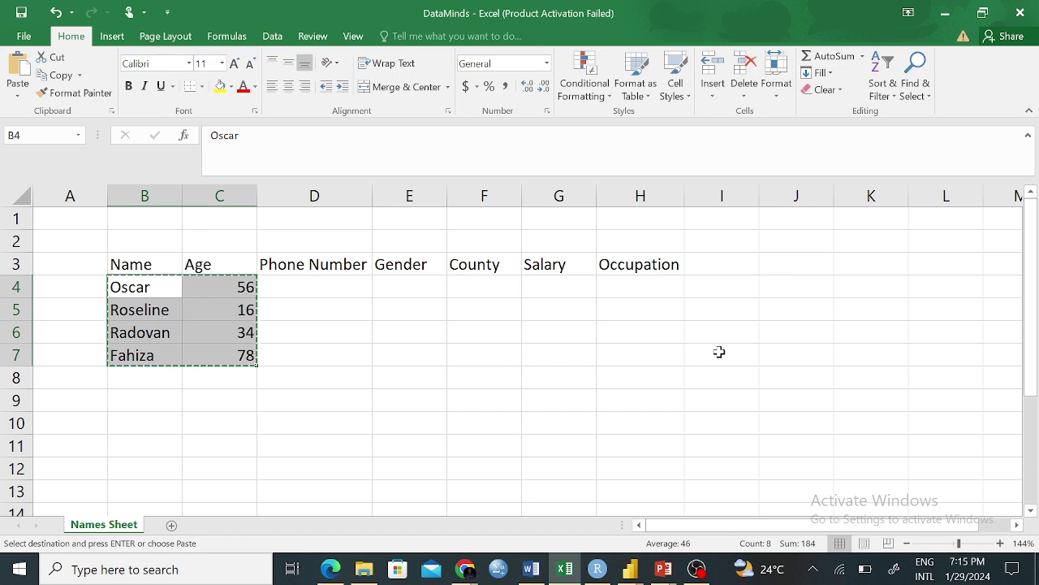
left_click(791, 269)
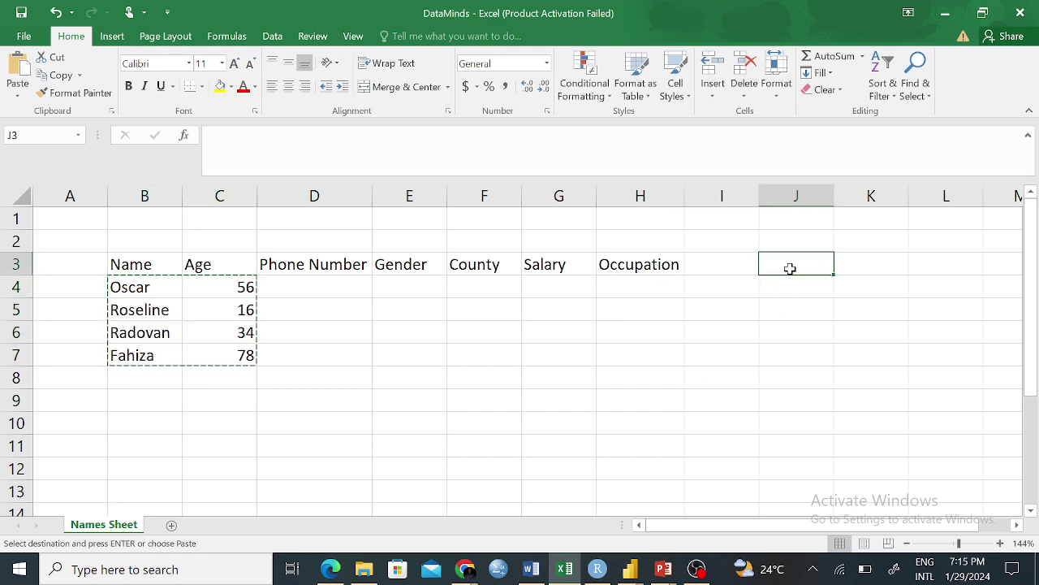
left_click(796, 289)
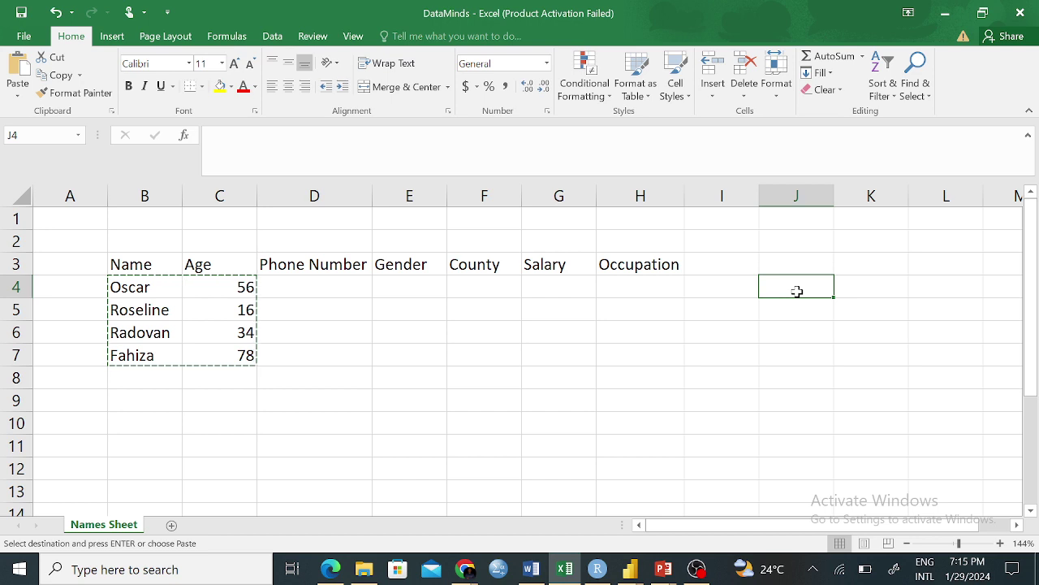
right_click(798, 291)
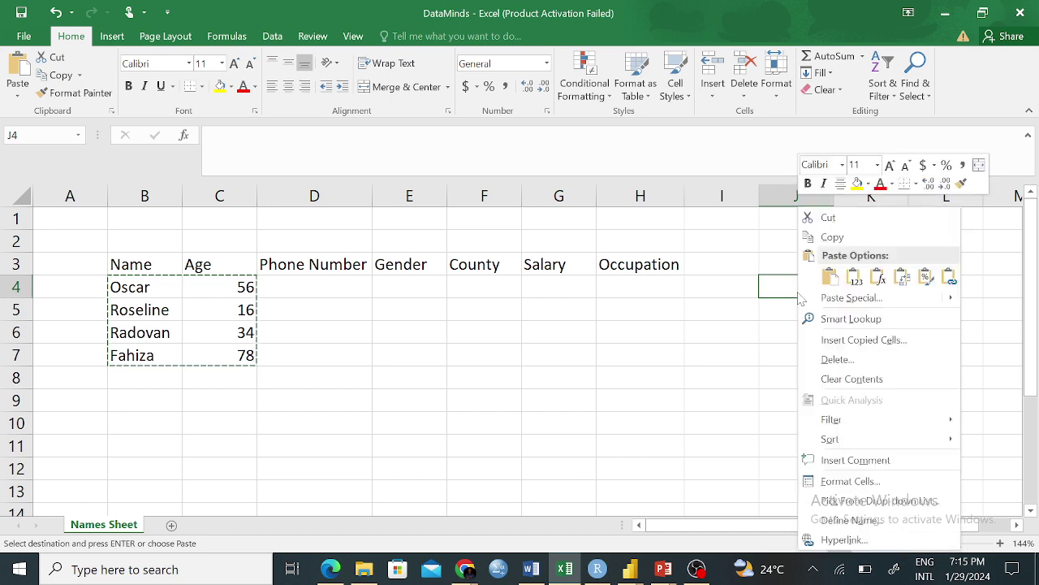
left_click(854, 279)
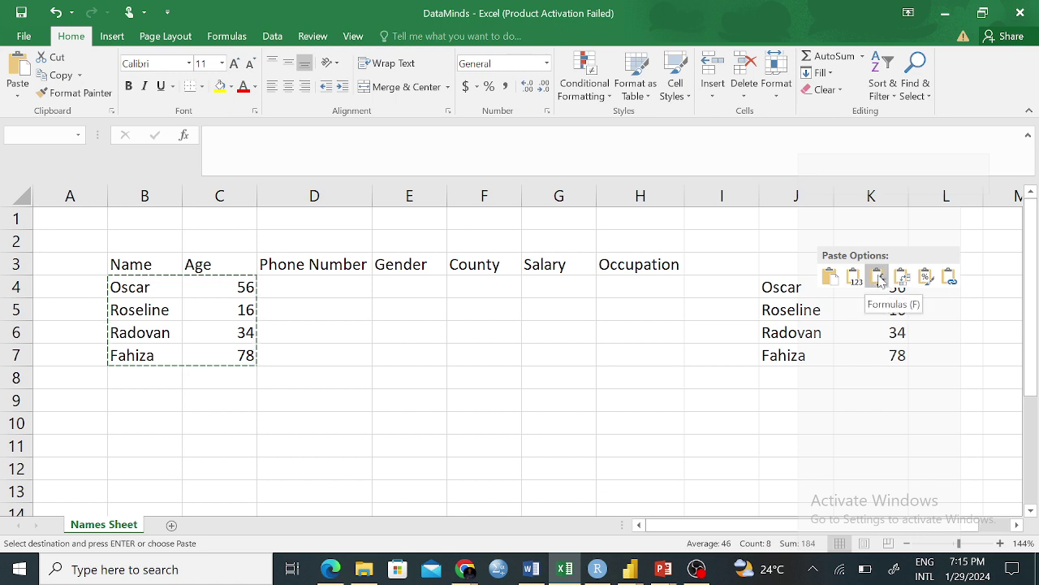
left_click(837, 280)
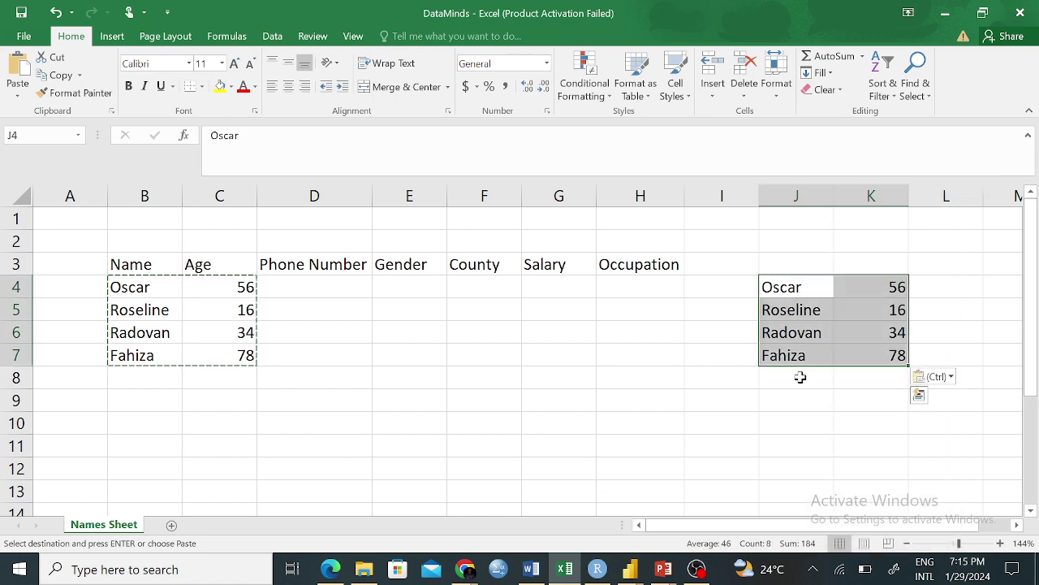
left_click(792, 428)
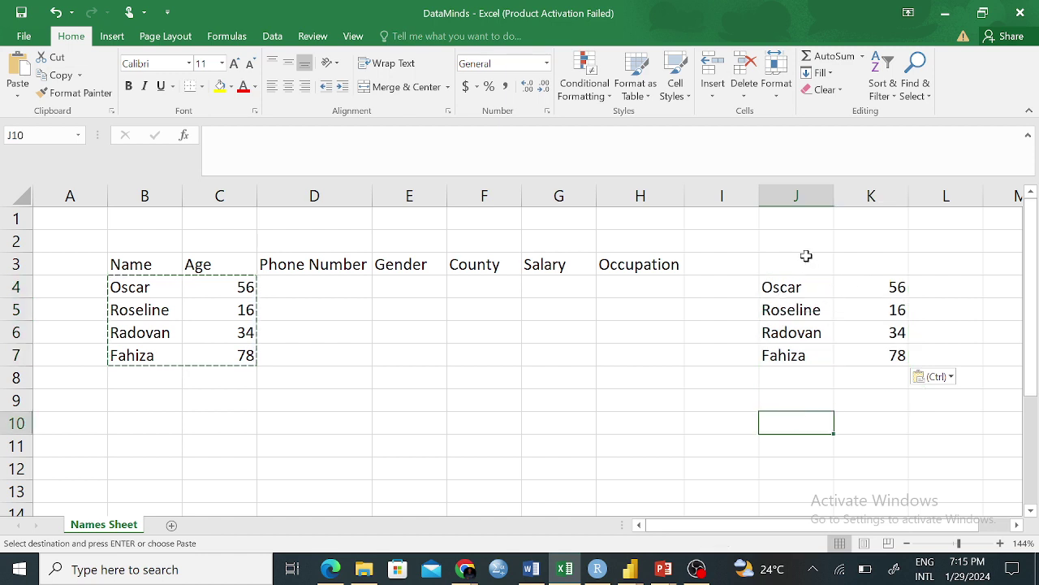
left_click(793, 286)
left_click(143, 284)
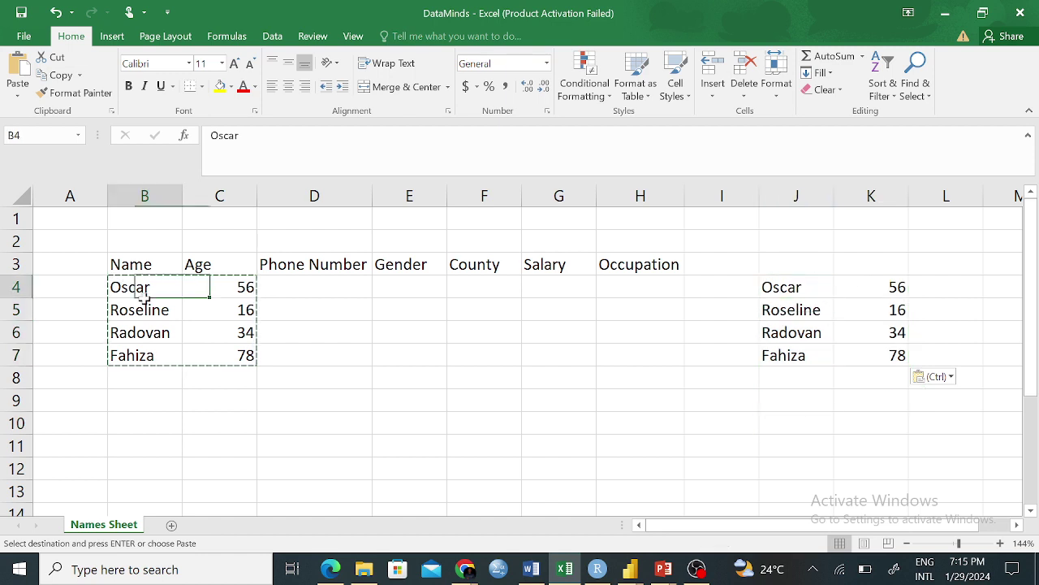
left_click(142, 354)
left_click_drag(799, 284, 882, 401)
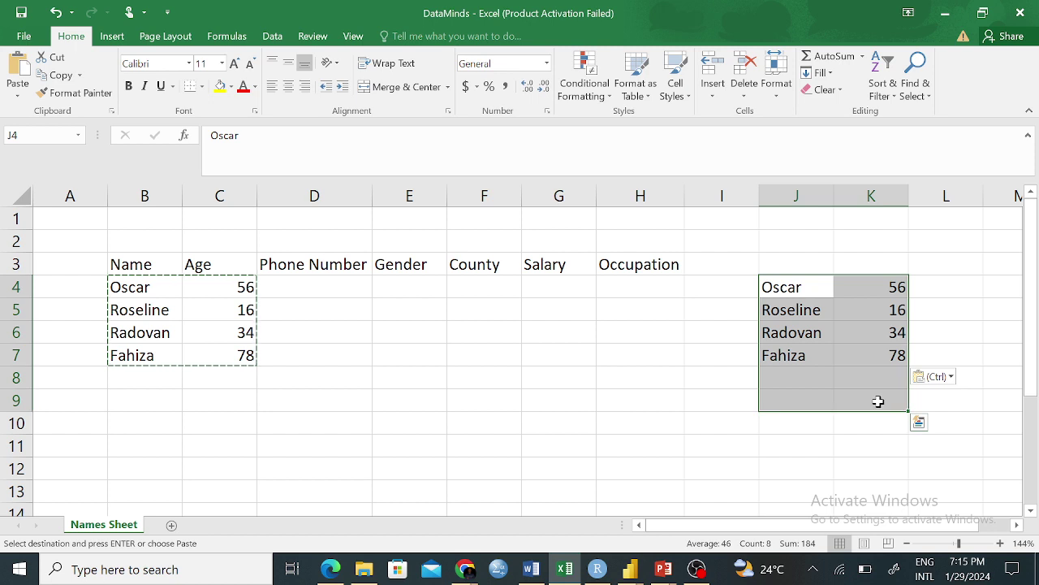
left_click(516, 445)
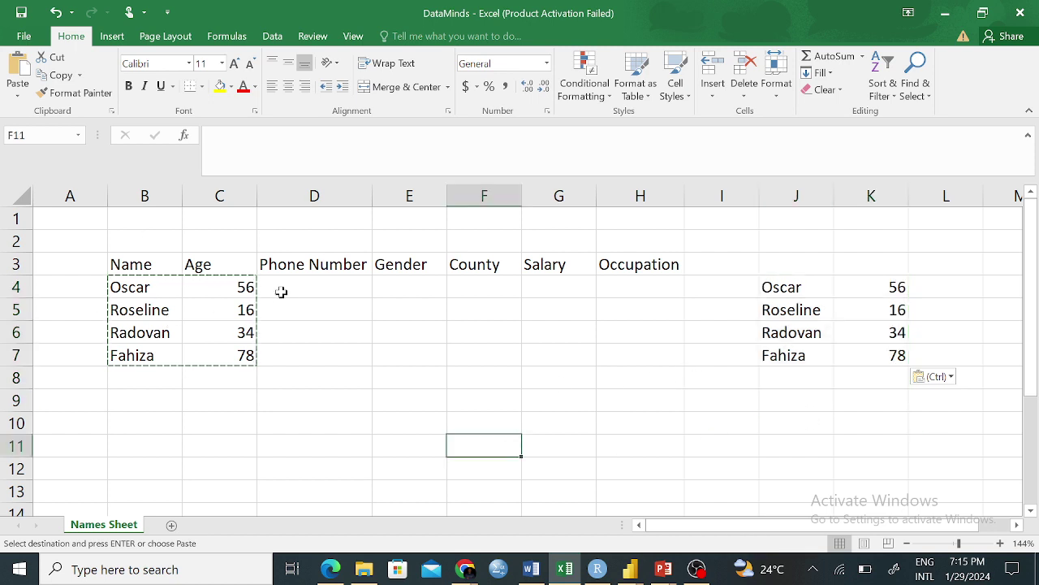
Cut the names and ages in B4:C7 and paste them at cell E10.
left_click_drag(136, 288, 208, 353)
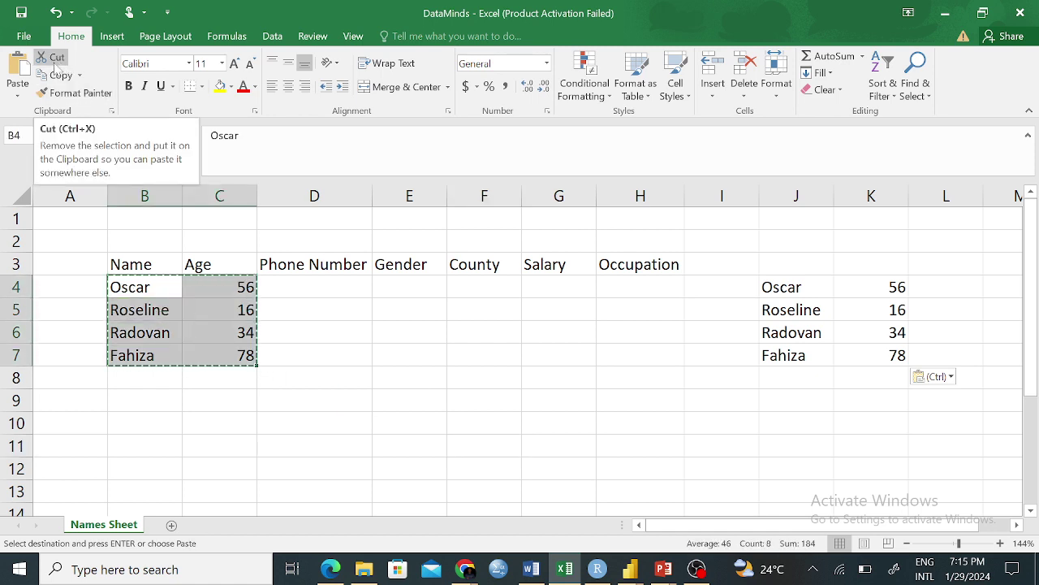
left_click(53, 62)
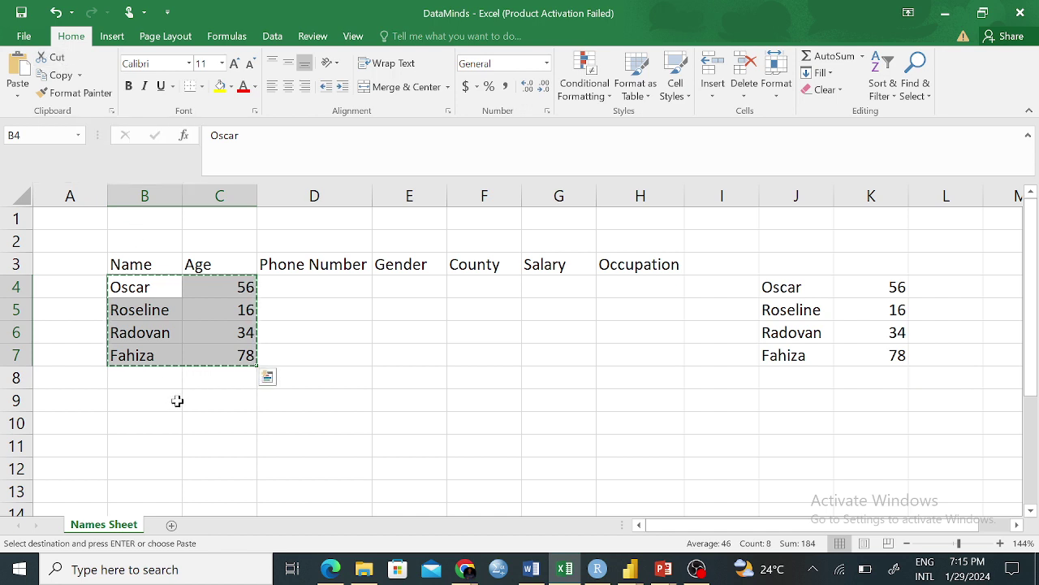
left_click(399, 425)
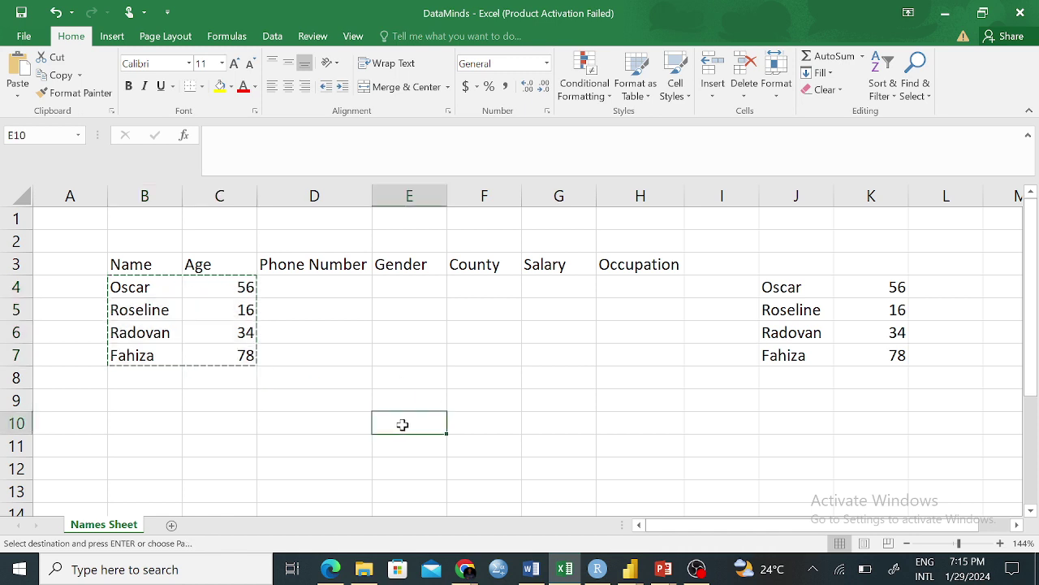
right_click(402, 425)
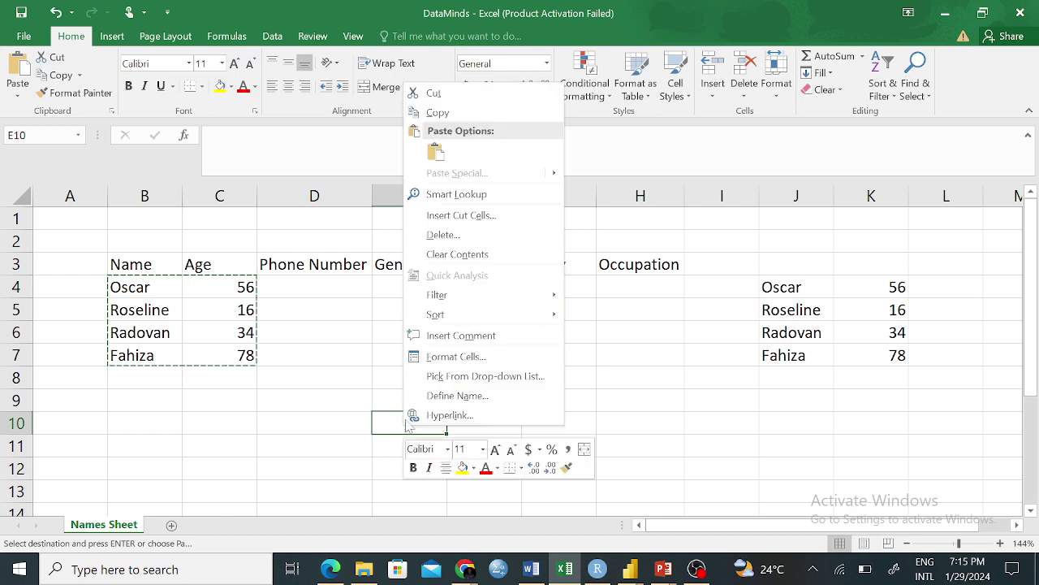
left_click(438, 157)
key("Return")
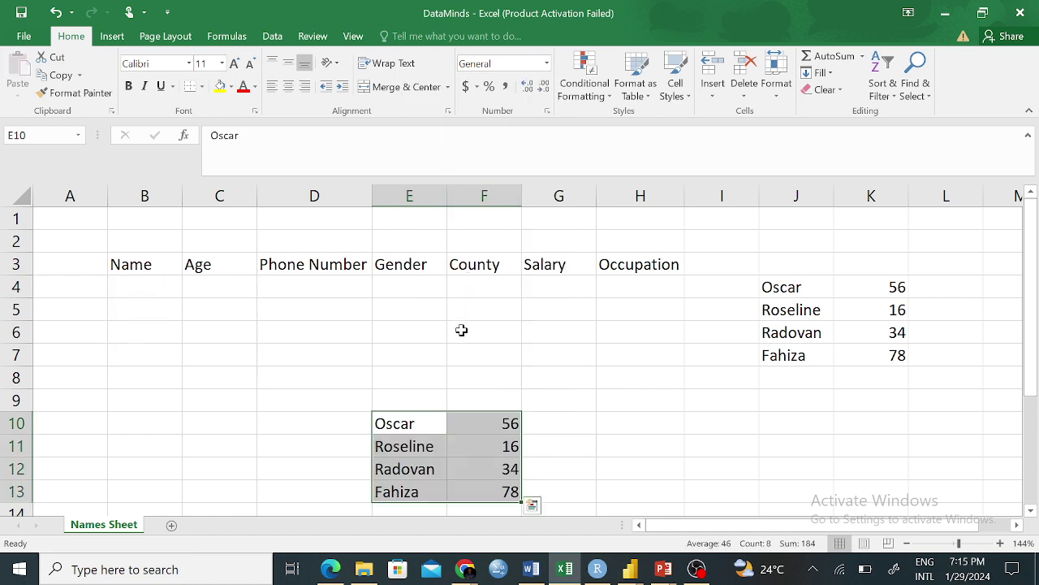
scroll(568, 402, "down", 2)
scroll(554, 396, "up", 2)
left_click(548, 415)
left_click_drag(378, 425, 494, 492)
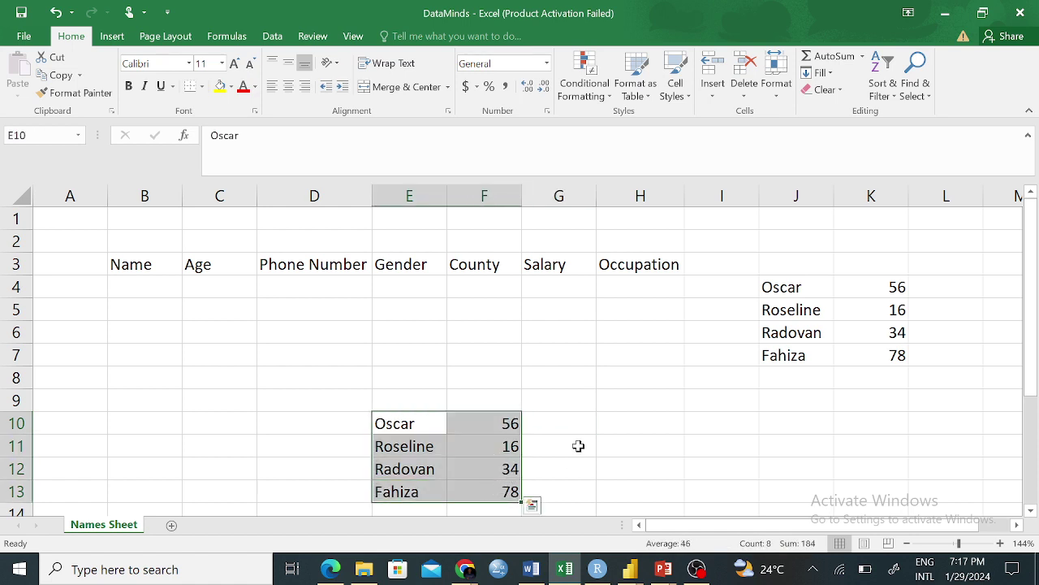
left_click(573, 402)
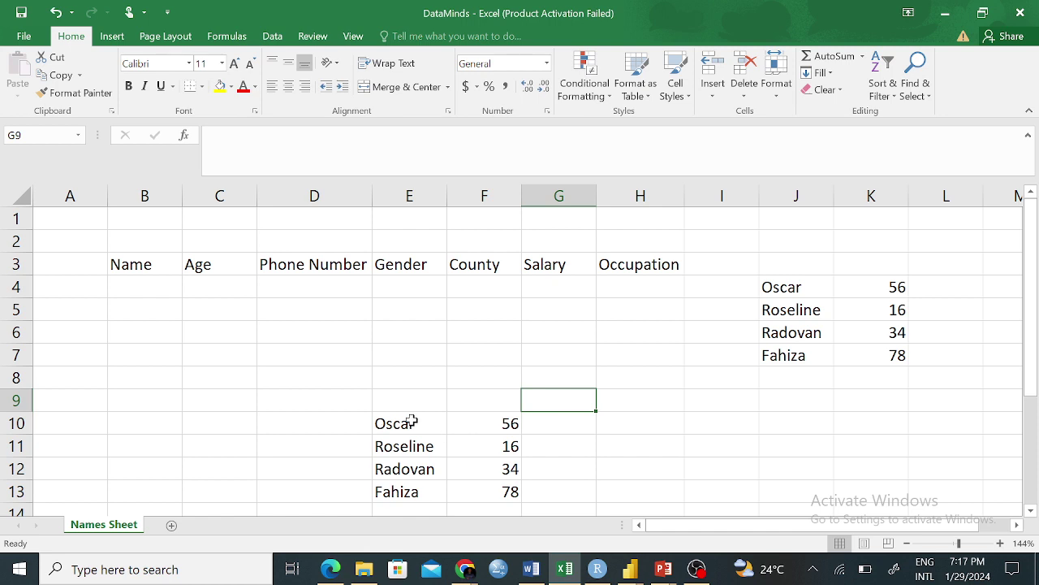
left_click_drag(397, 423, 481, 491)
left_click(588, 415)
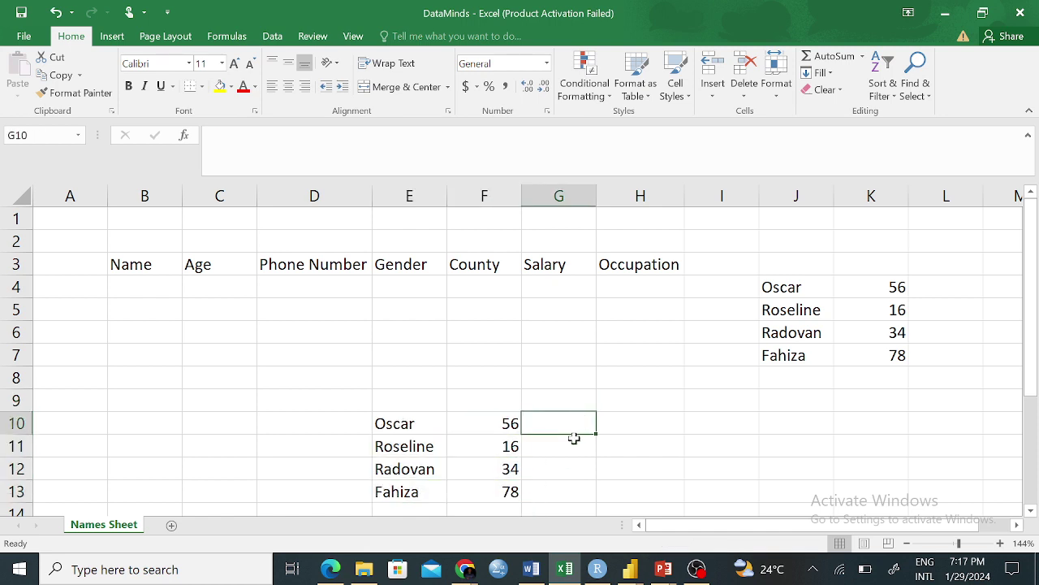
Undo the last move of the name and age data out of the table's Name and Age columns.
key("ctrl+z")
left_click(301, 447)
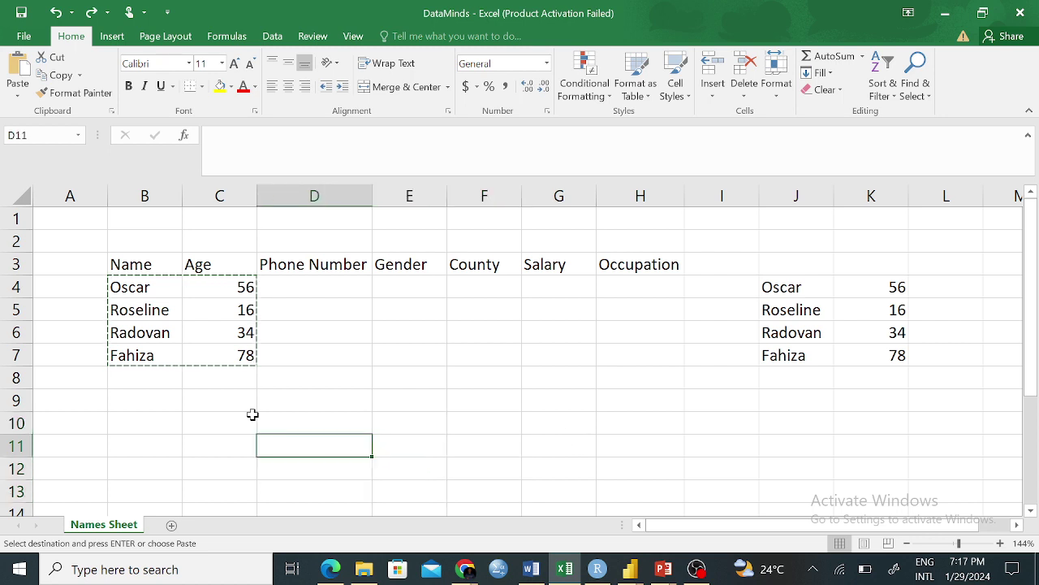
left_click(147, 300)
left_click(219, 378)
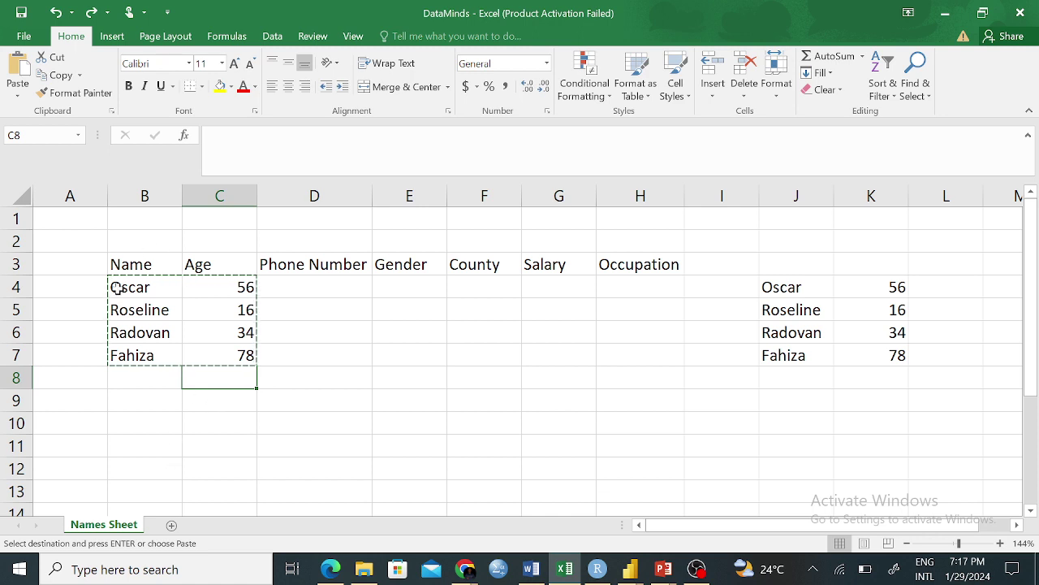
Move the name and age data in B4:C7 by cutting it and pasting it at cell E10.
left_click_drag(118, 288, 216, 355)
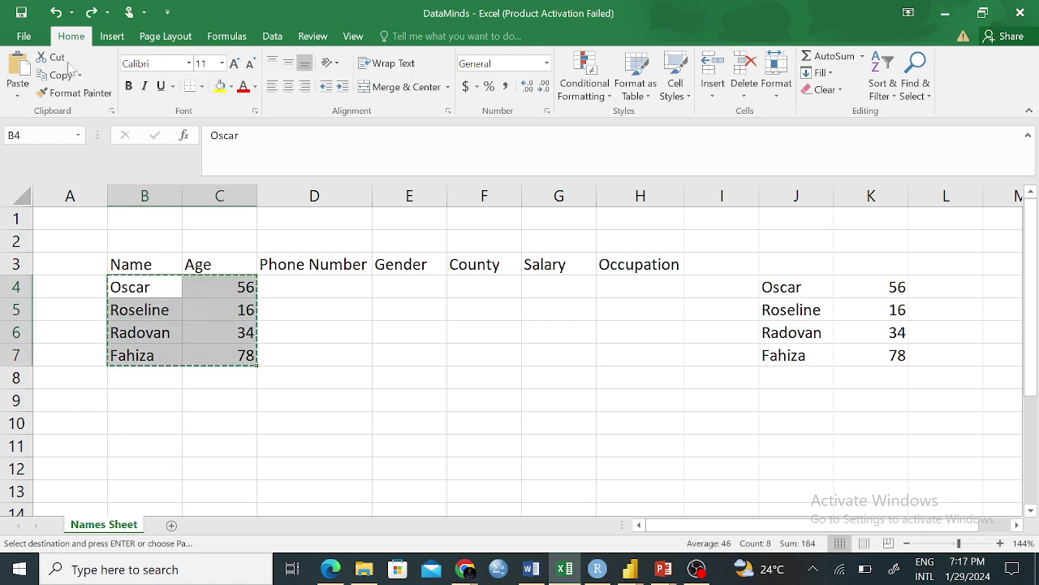
left_click(58, 59)
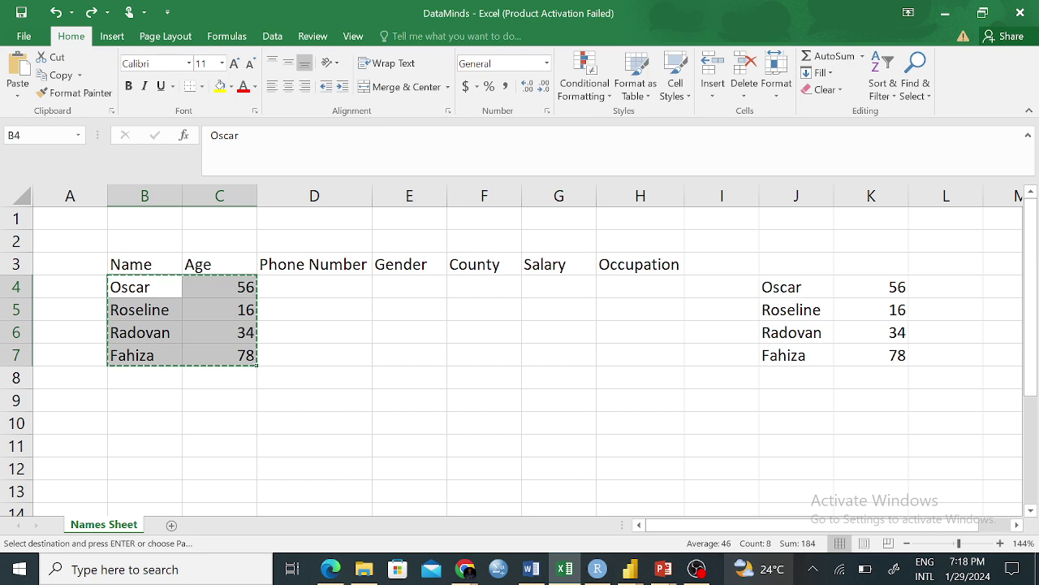
key("ctrl+q")
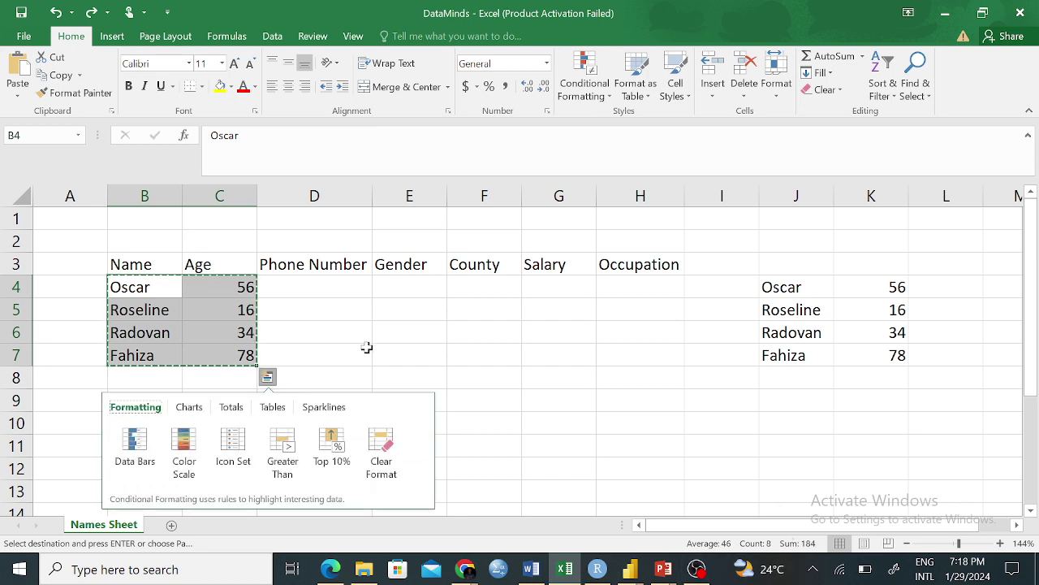
left_click(373, 377)
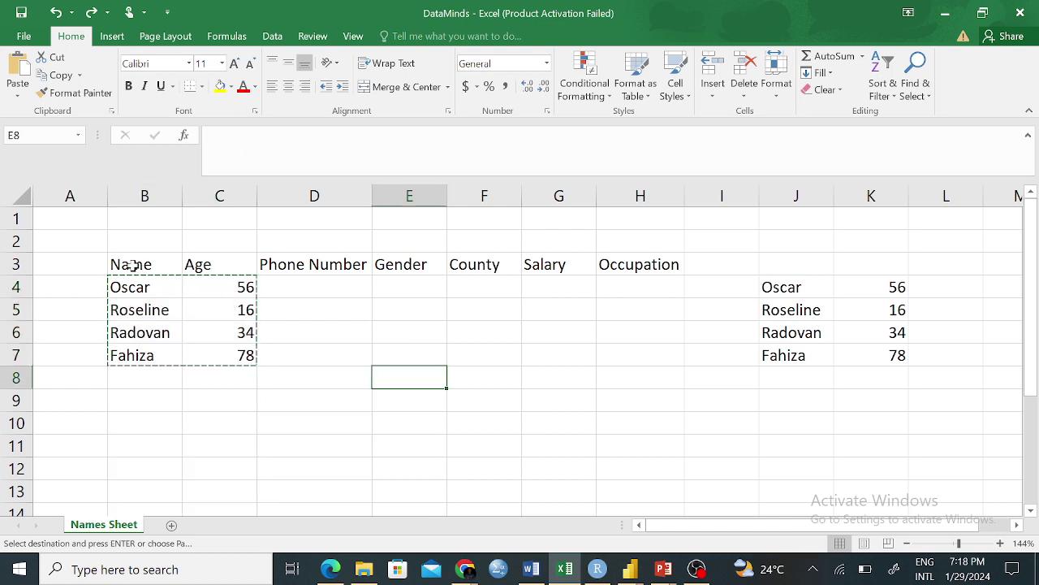
left_click_drag(150, 289, 230, 346)
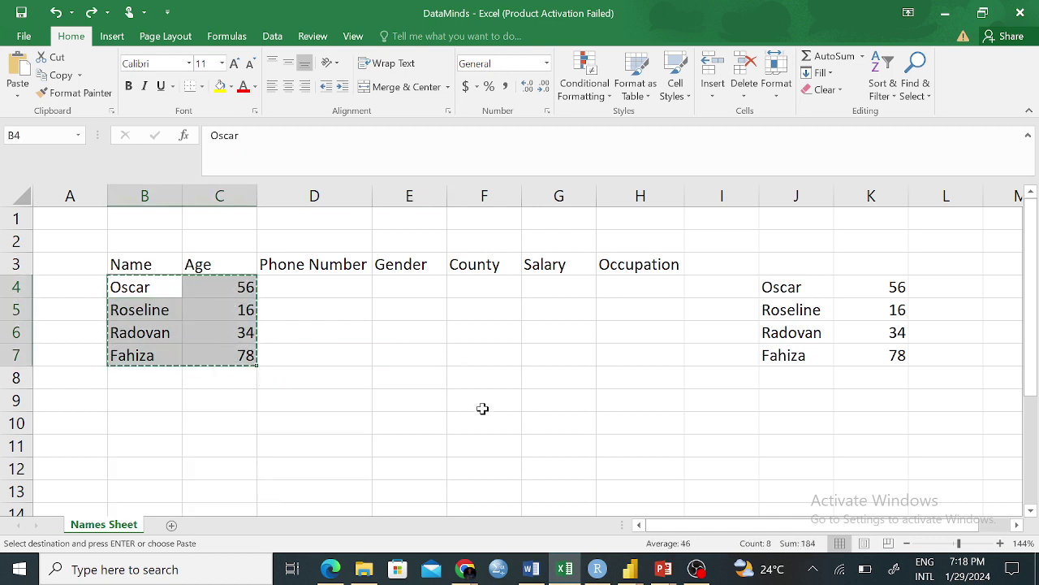
right_click(397, 431)
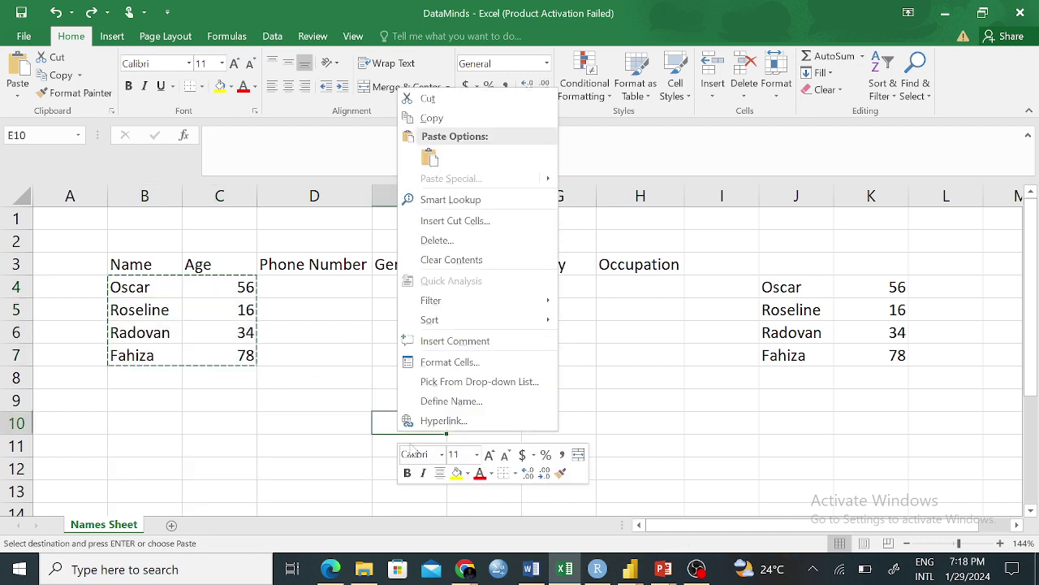
left_click(383, 437)
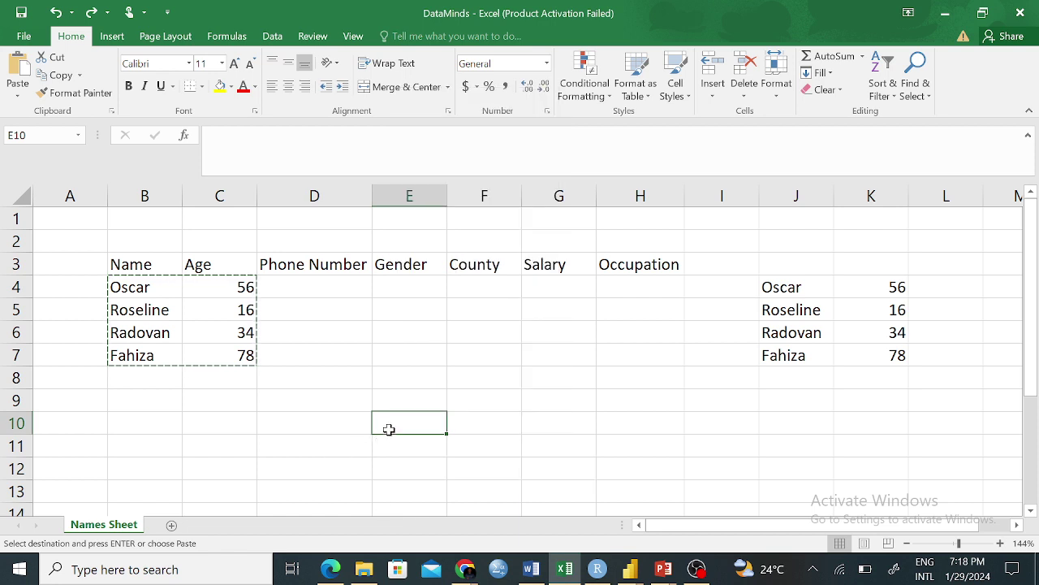
key("ctrl+v")
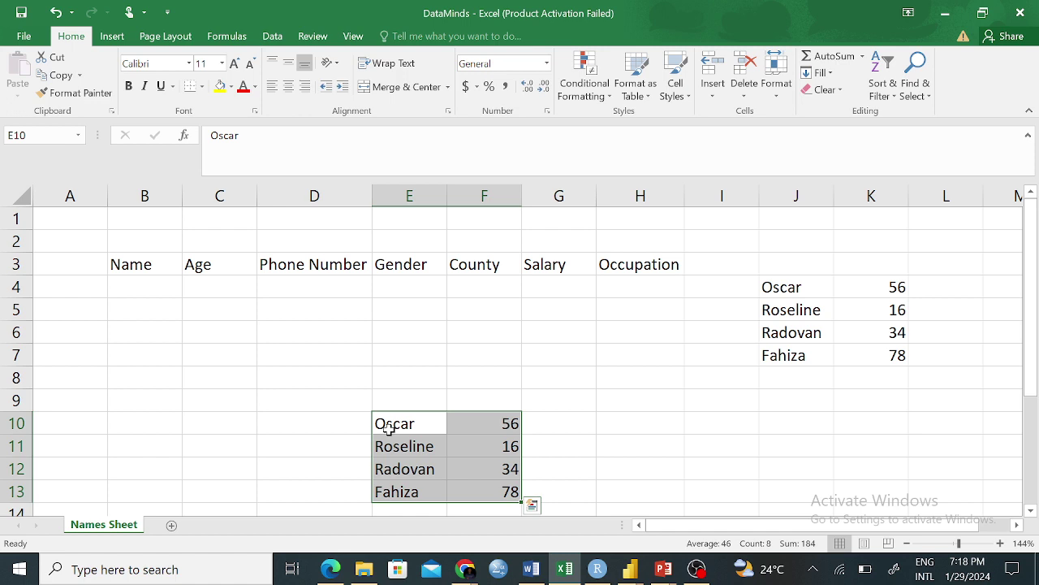
Undo the move of the name and age data to E10:F13.
key("ctrl+q")
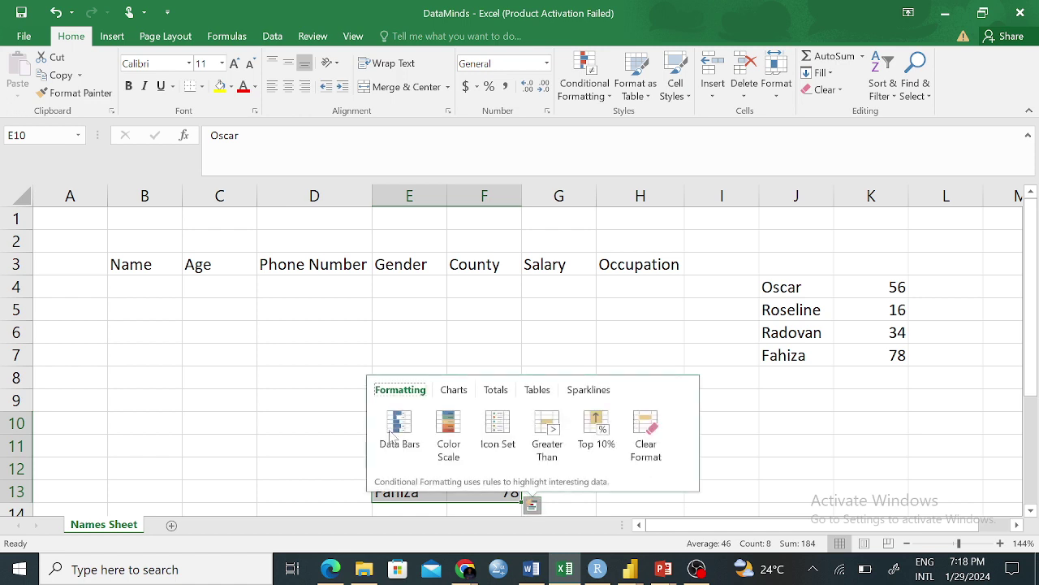
left_click(301, 441)
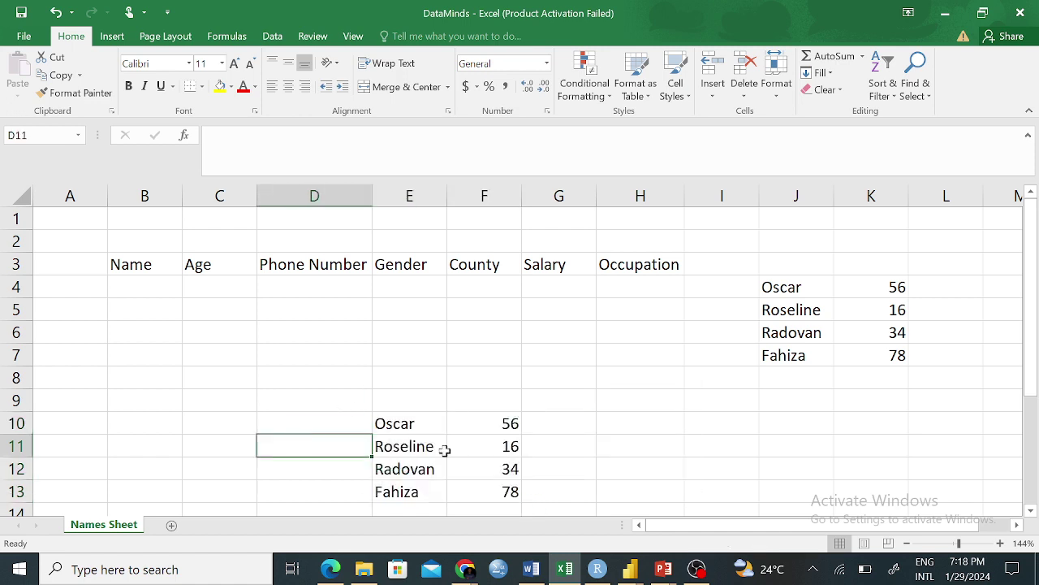
key("ctrl+z")
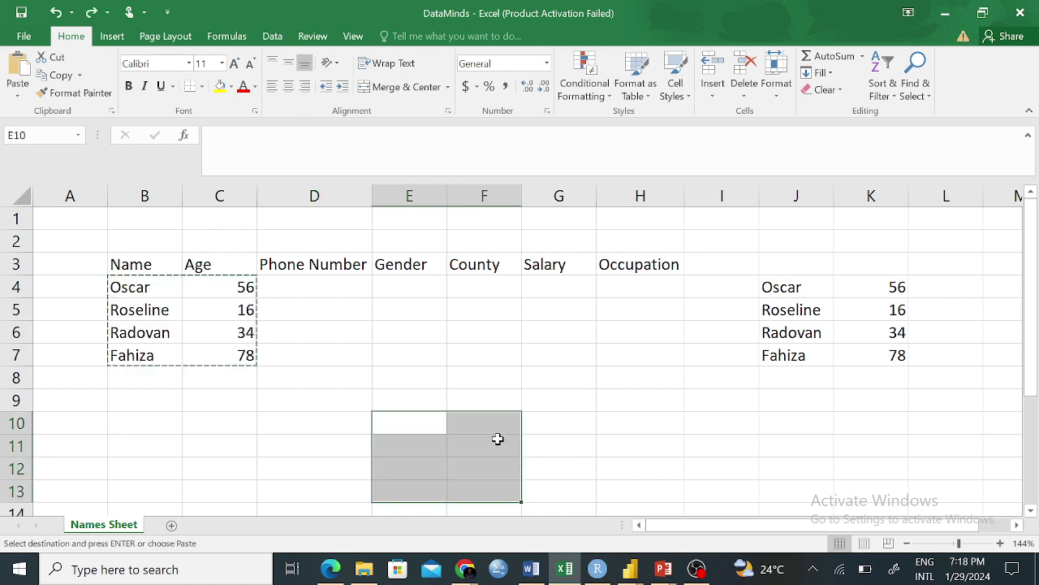
Copy the name and age data in B4:C7 and paste the duplicate starting at cell E10.
left_click(367, 423)
left_click_drag(123, 279, 216, 354)
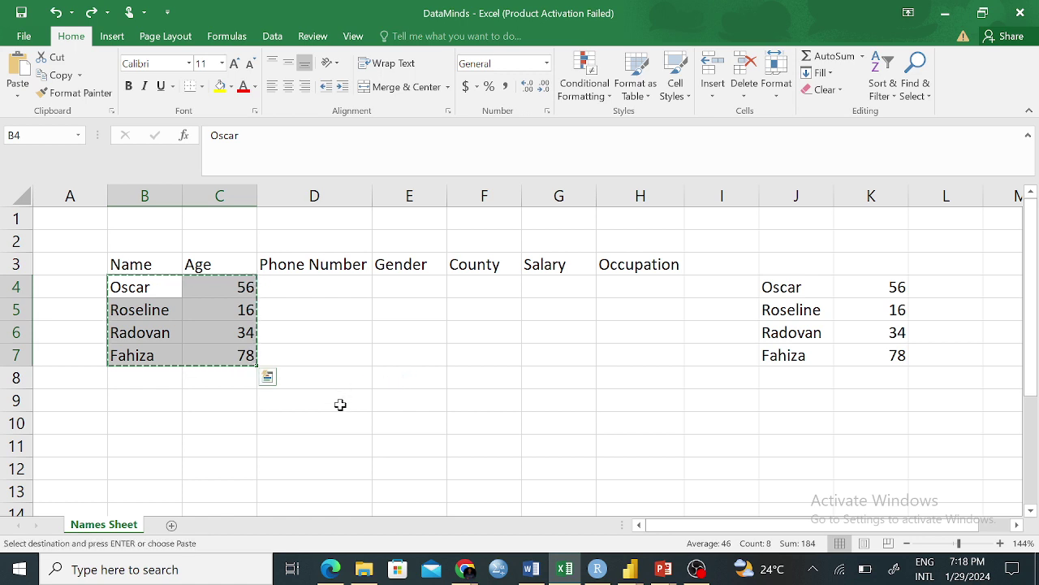
left_click(414, 424)
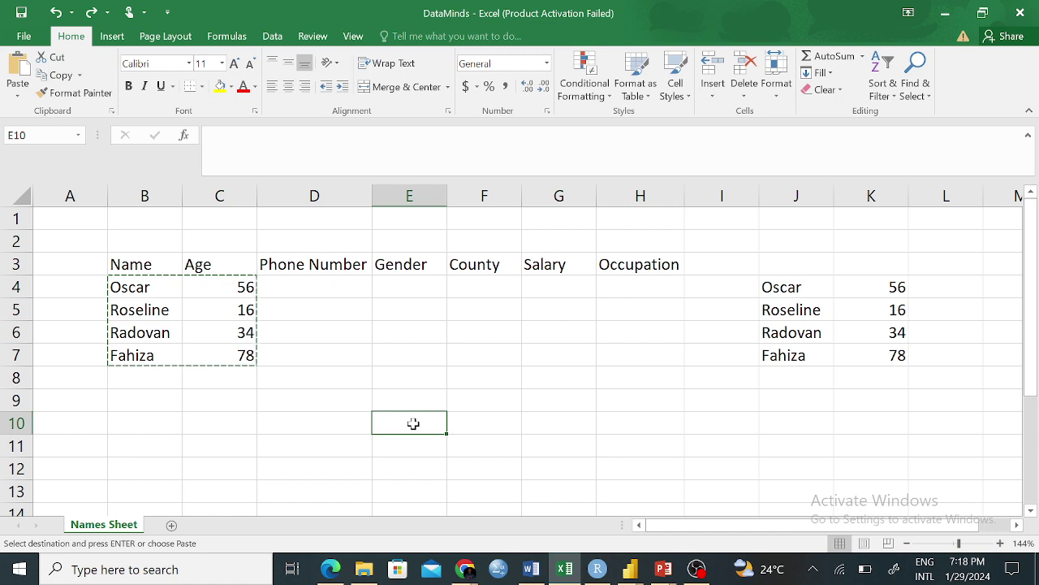
key("ctrl+v")
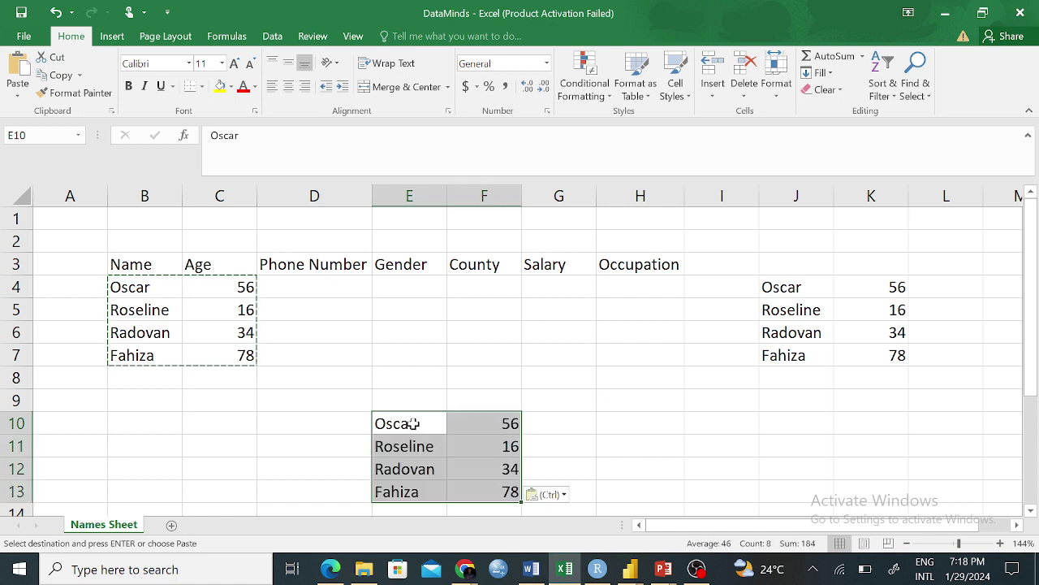
left_click(203, 332)
left_click(406, 467)
left_click(208, 329)
left_click(444, 476)
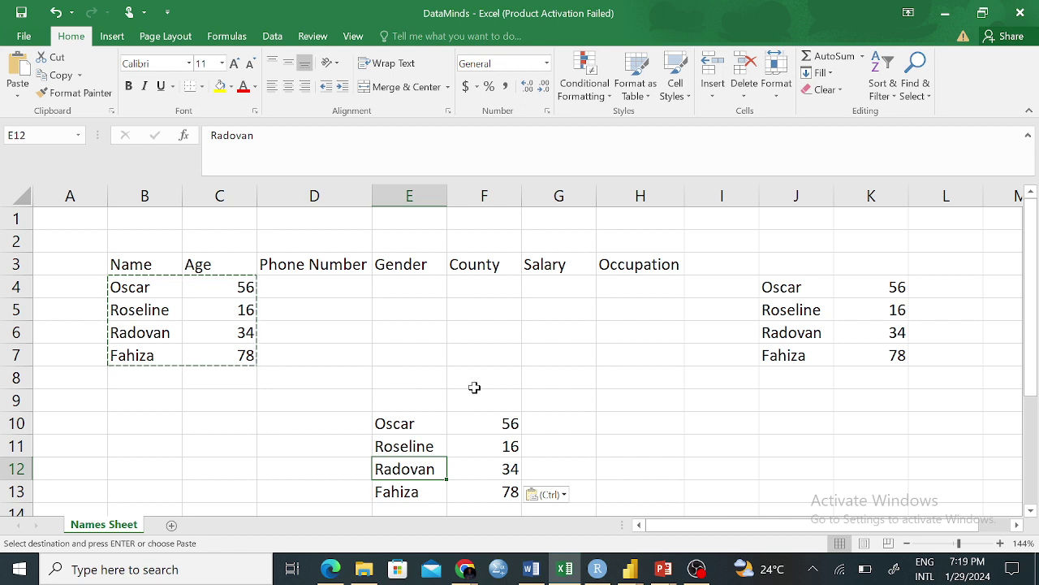
left_click(612, 370)
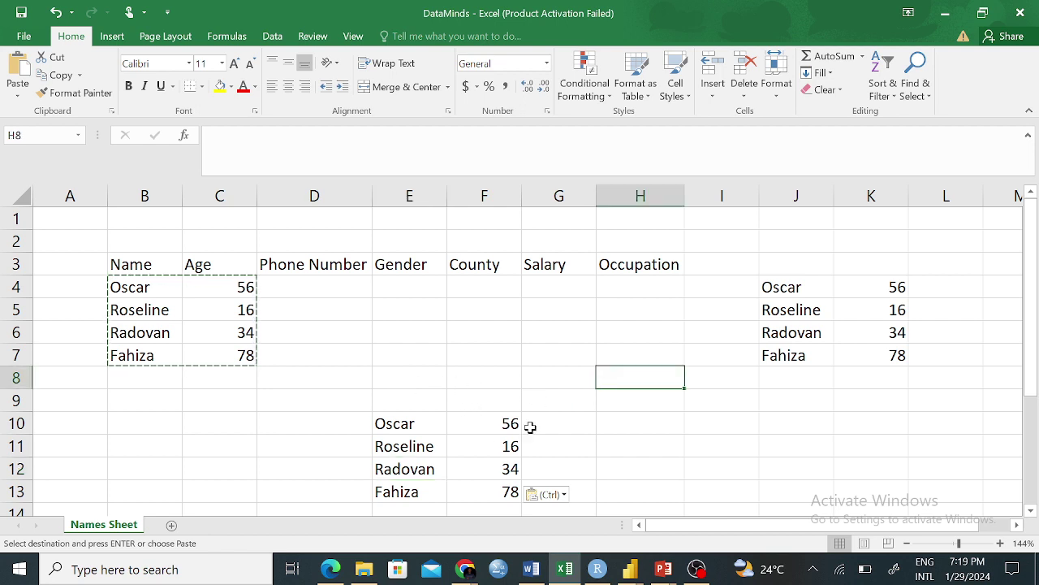
Clear the contents of the duplicated name and age data in E10:F13.
left_click_drag(395, 424, 525, 485)
left_click(411, 439)
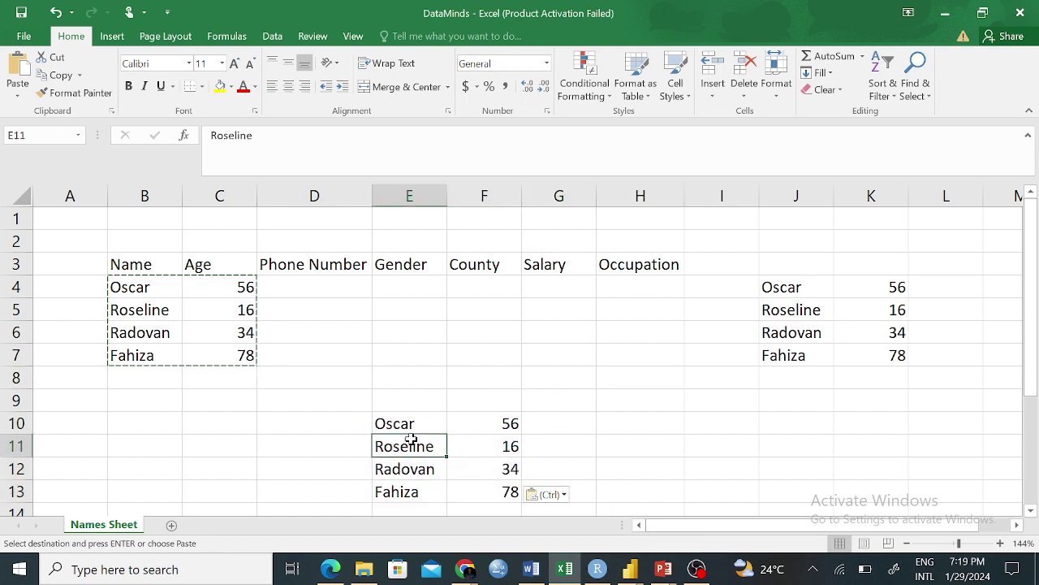
left_click_drag(404, 427, 469, 483)
key("BackSpace")
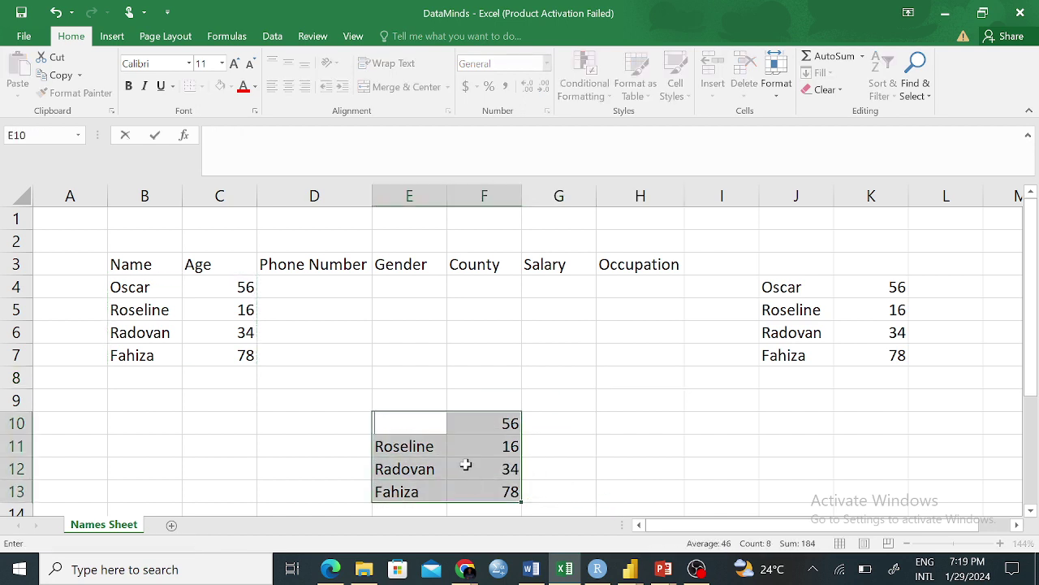
left_click(528, 452)
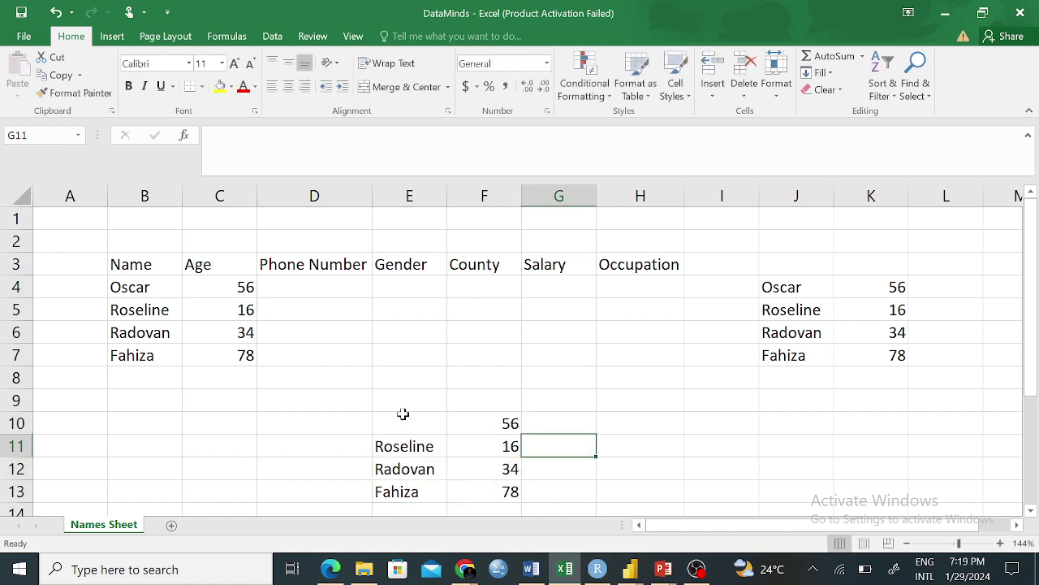
left_click_drag(403, 414, 481, 481)
right_click(481, 481)
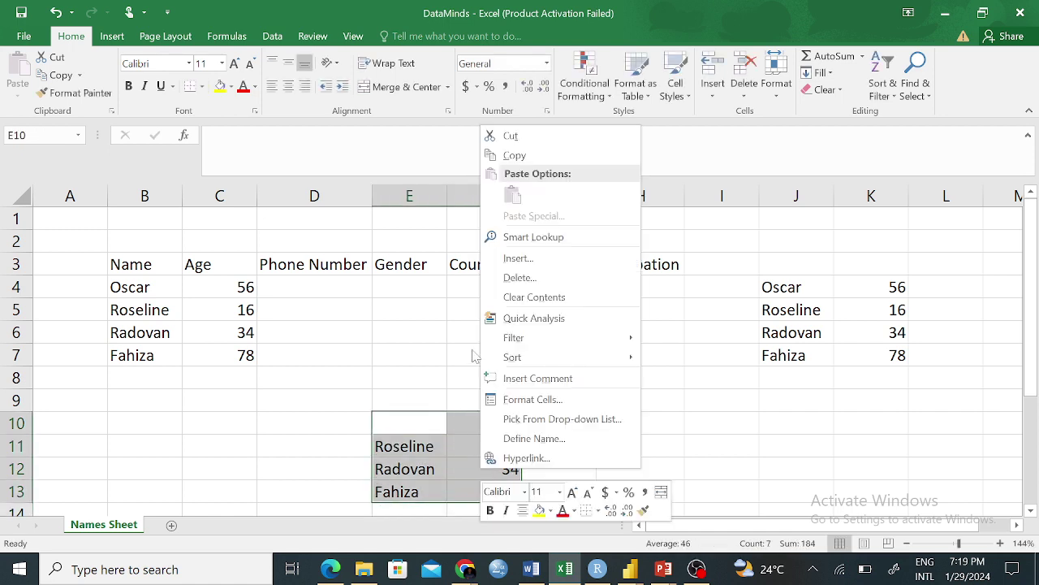
left_click(536, 298)
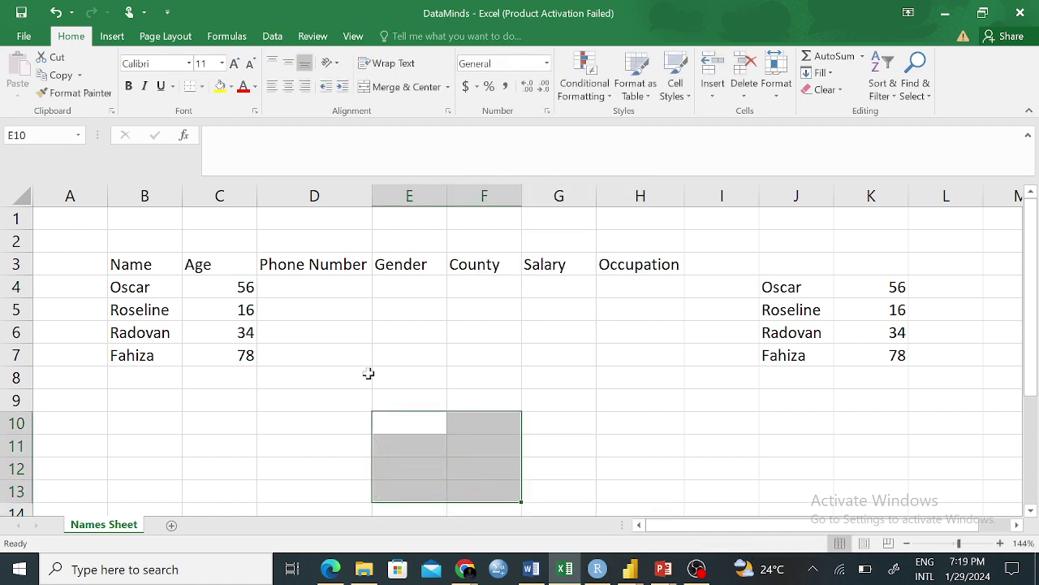
left_click(364, 354)
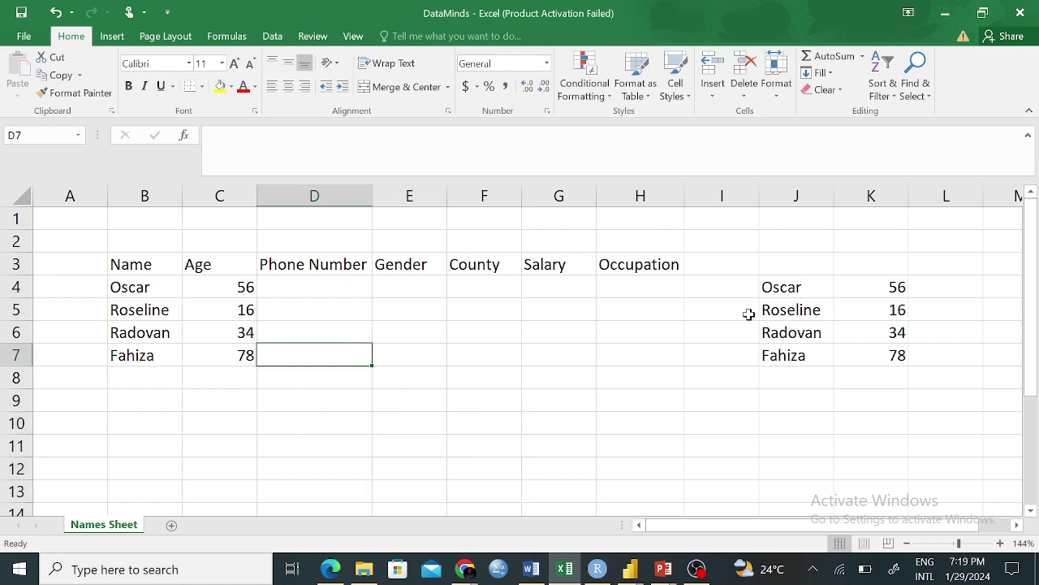
left_click(797, 293)
left_click_drag(797, 293, 853, 348)
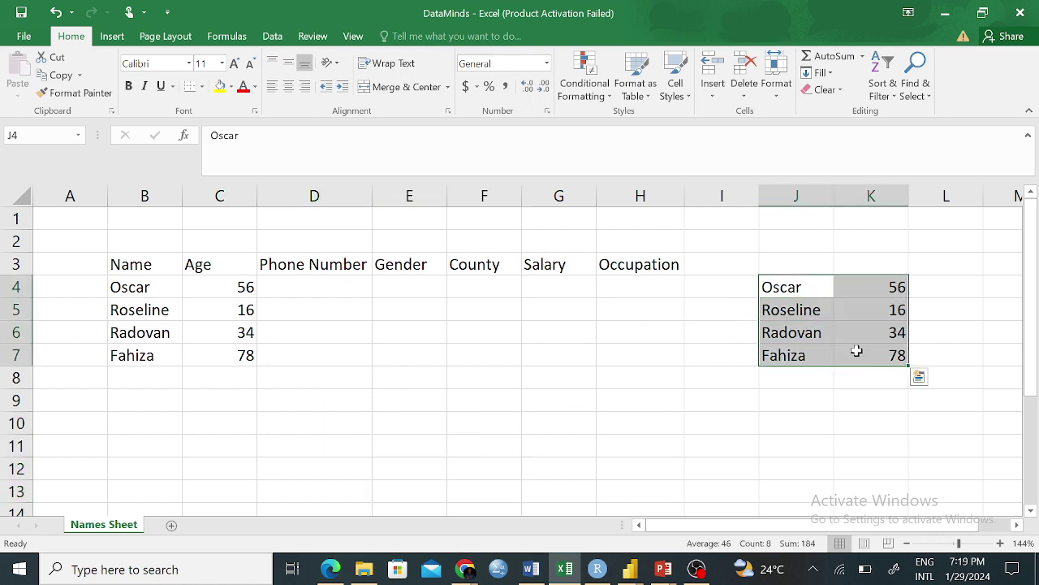
right_click(848, 348)
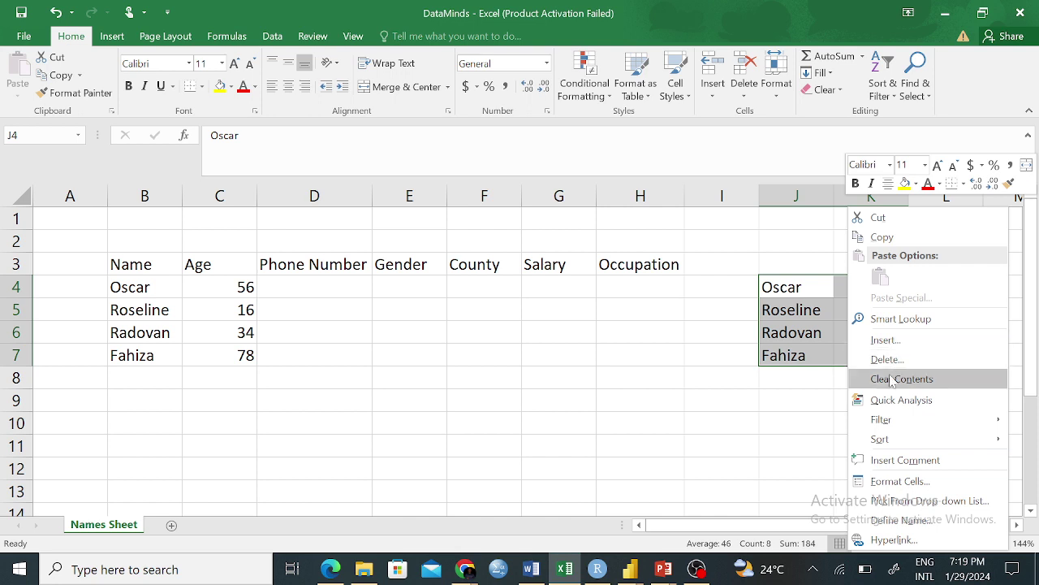
key("Escape")
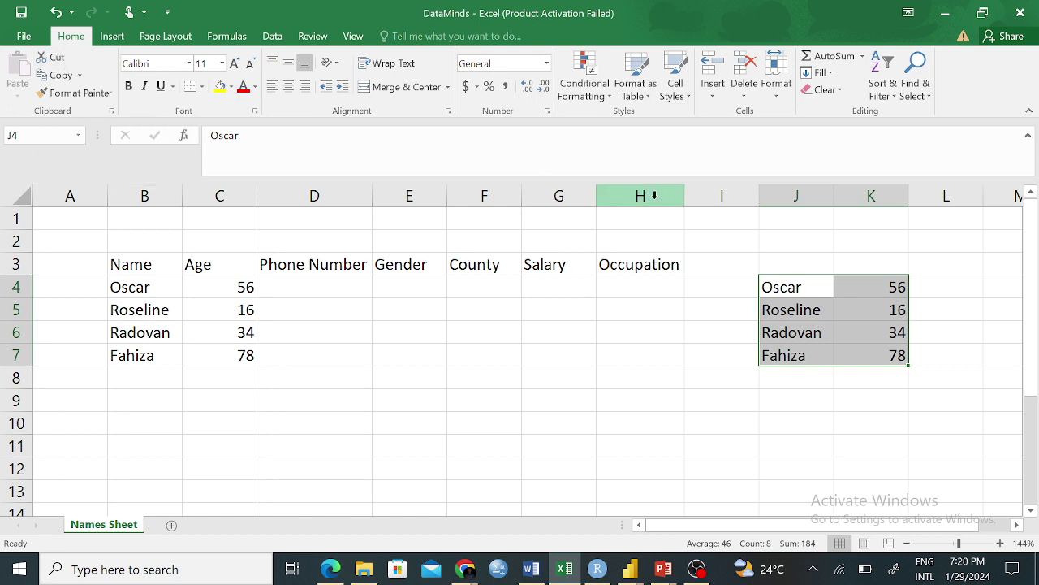
right_click(785, 287)
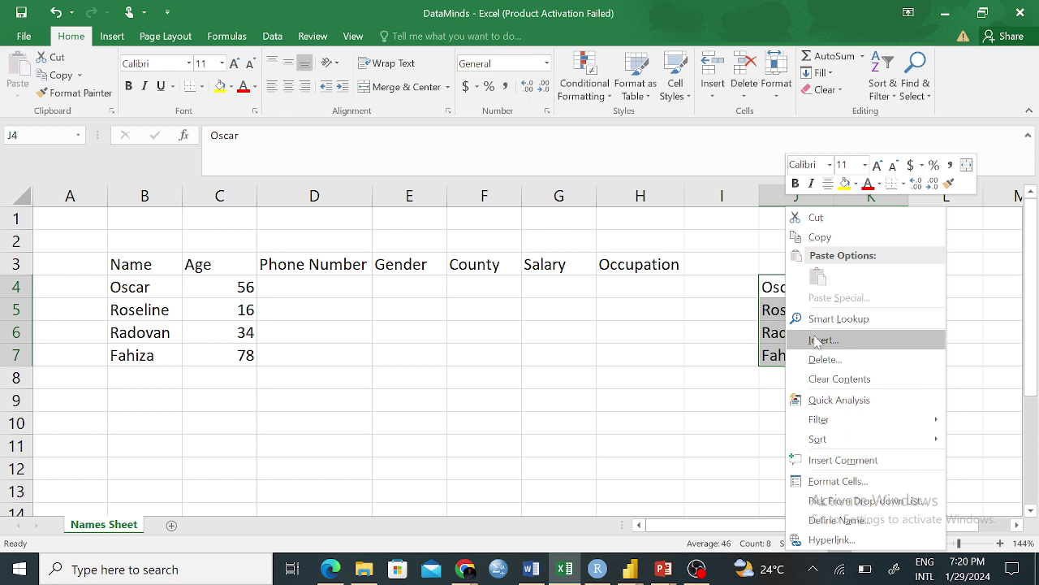
key("Escape")
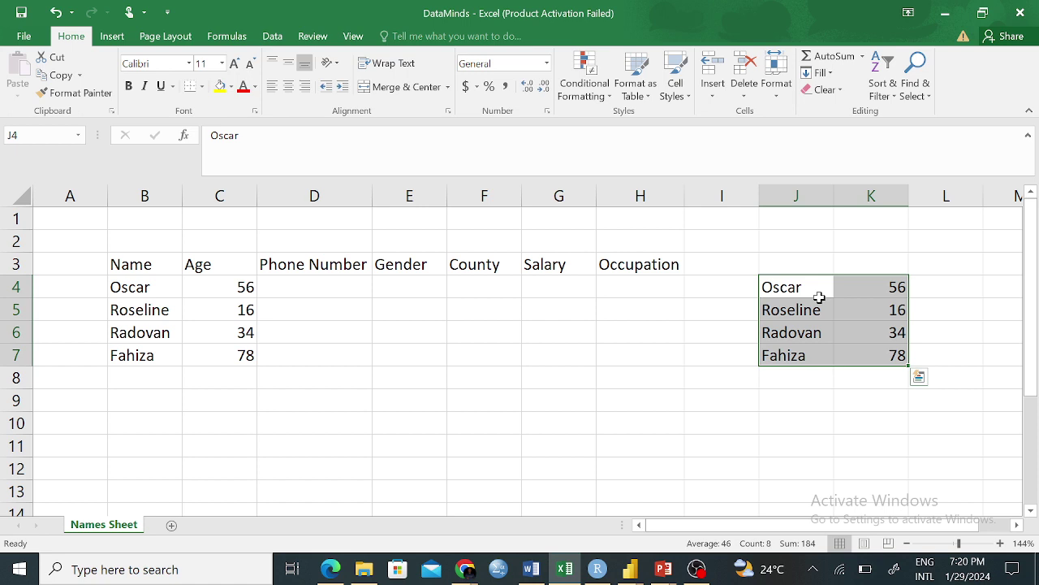
left_click(557, 357)
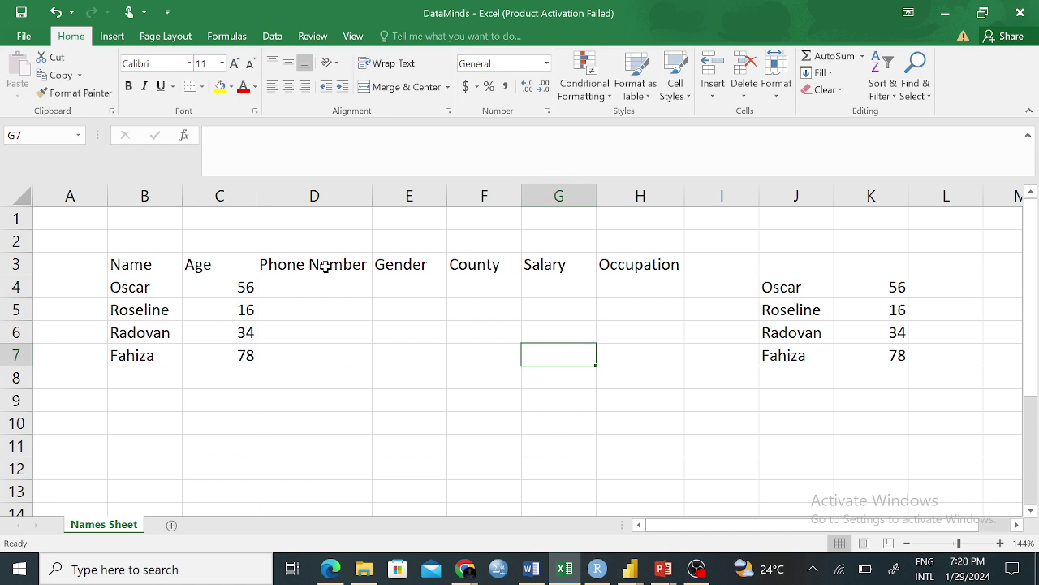
left_click(359, 351)
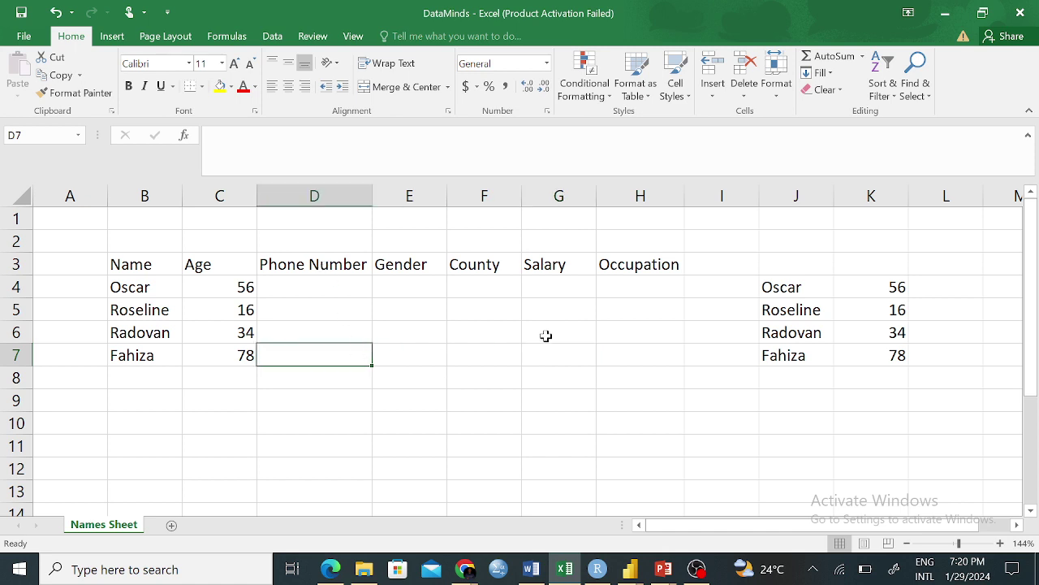
Clear the contents of the duplicated name and age data in J4:K7.
left_click(771, 287)
left_click_drag(772, 287, 872, 355)
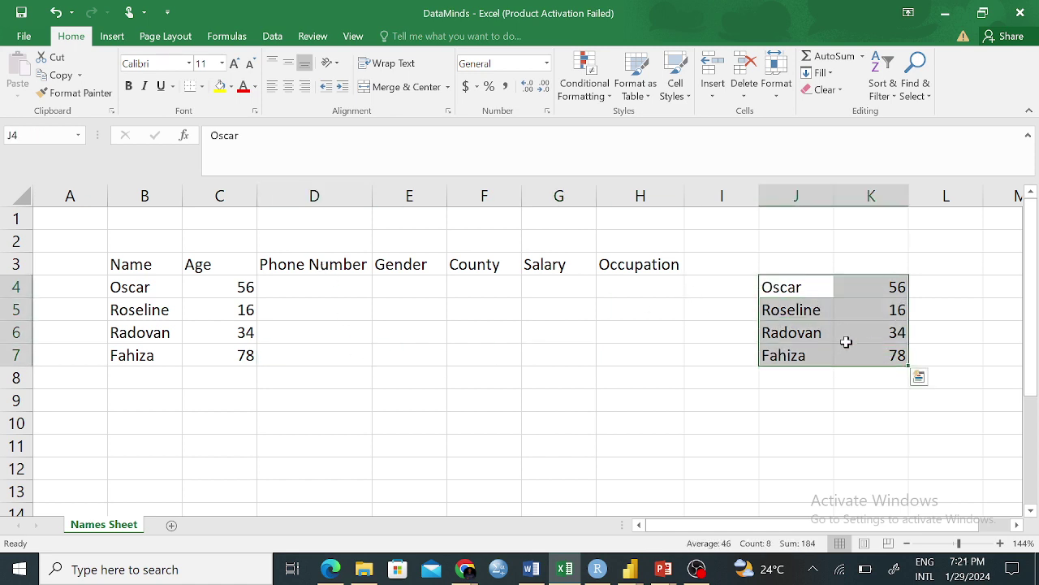
key("BackSpace")
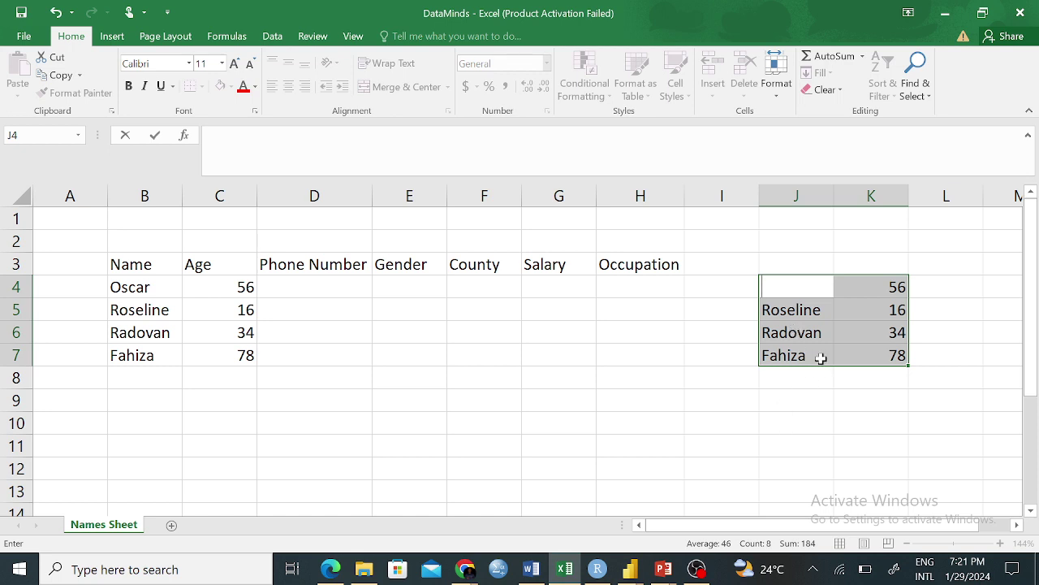
right_click(843, 322)
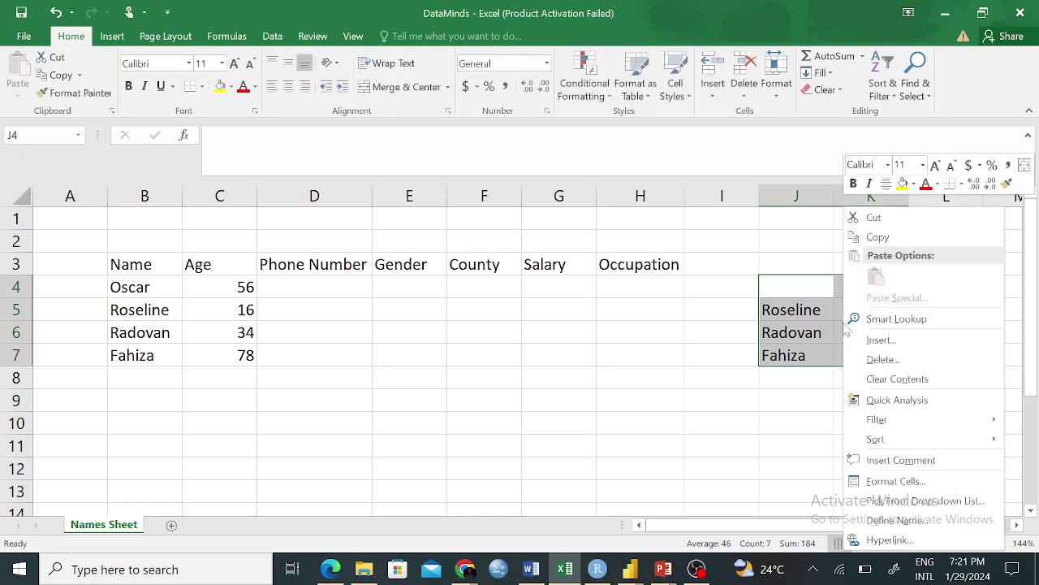
left_click(908, 384)
left_click(362, 399)
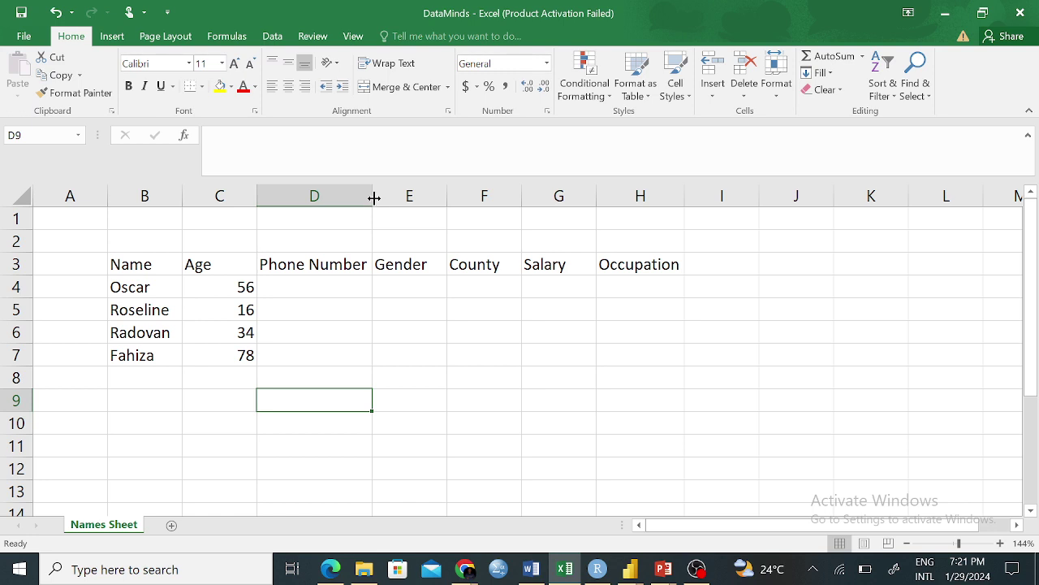
Narrow the Phone Number column D and the Occupation column H to less than the width of their header text.
left_click_drag(373, 197, 325, 197)
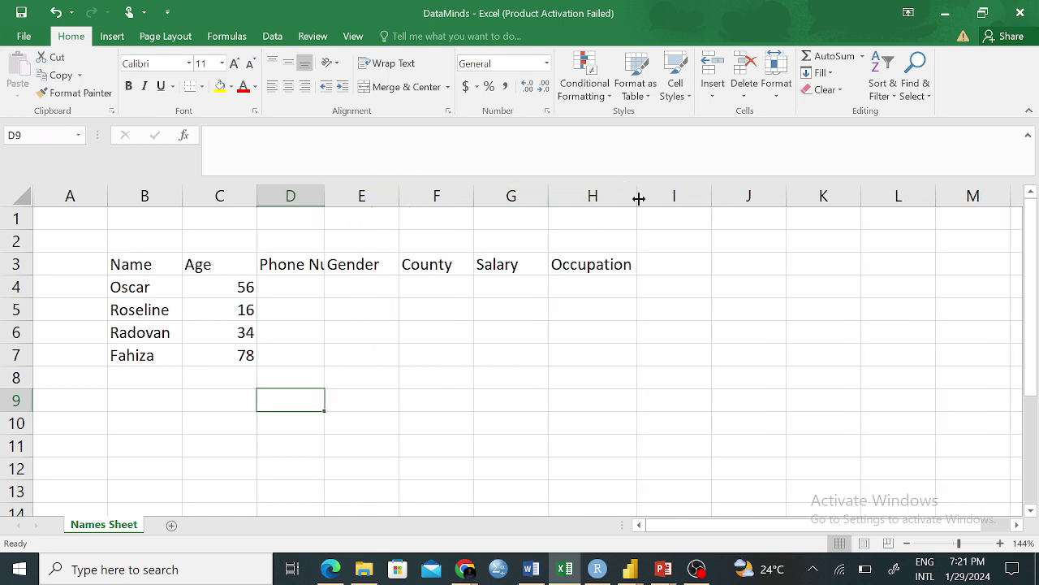
left_click_drag(637, 198, 604, 205)
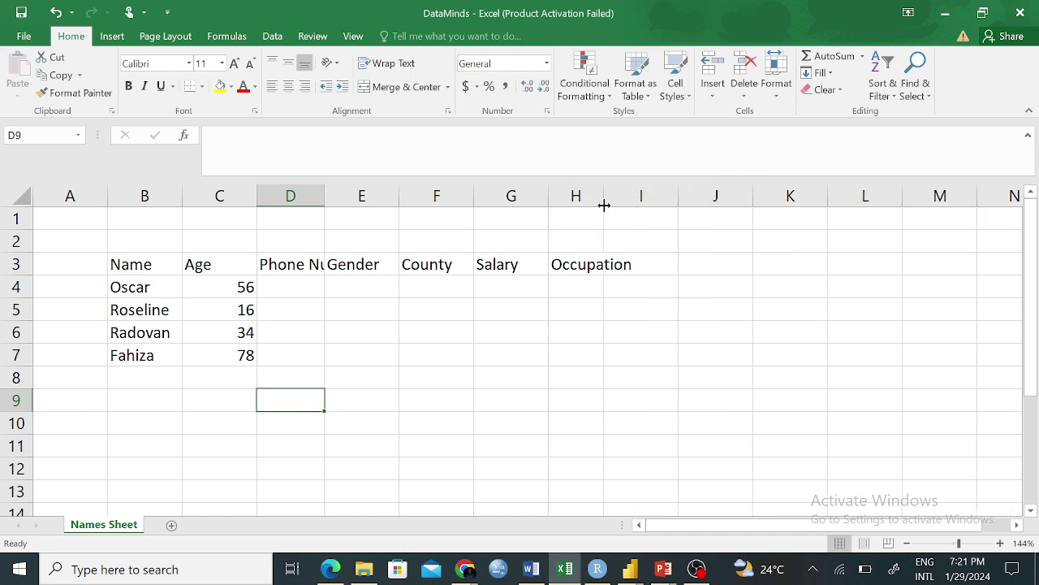
left_click(625, 348)
Add the header "Level of study" in cell I3, beside the Occupation header.
left_click(631, 266)
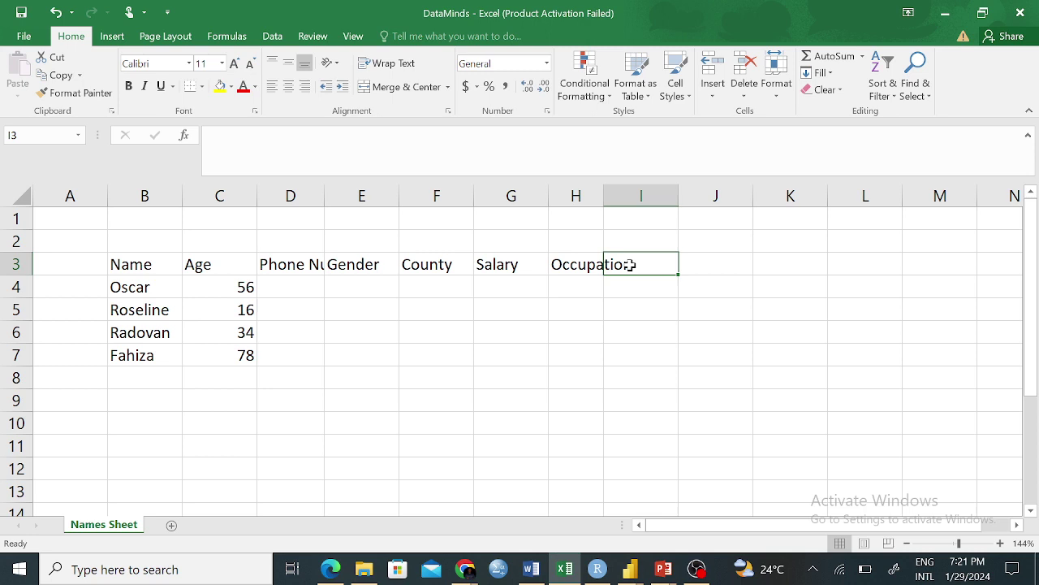
type("Level")
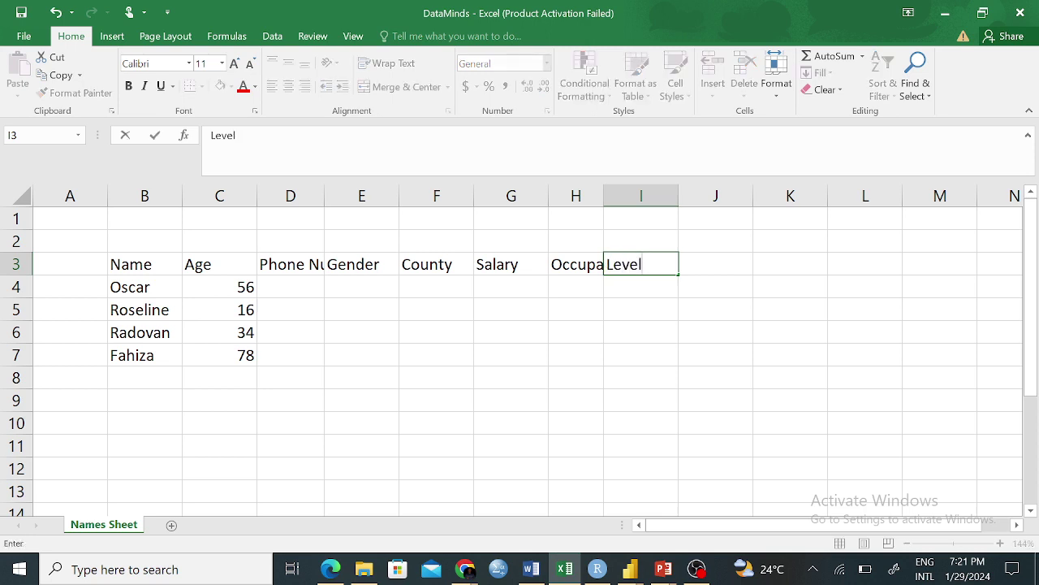
type(" of study")
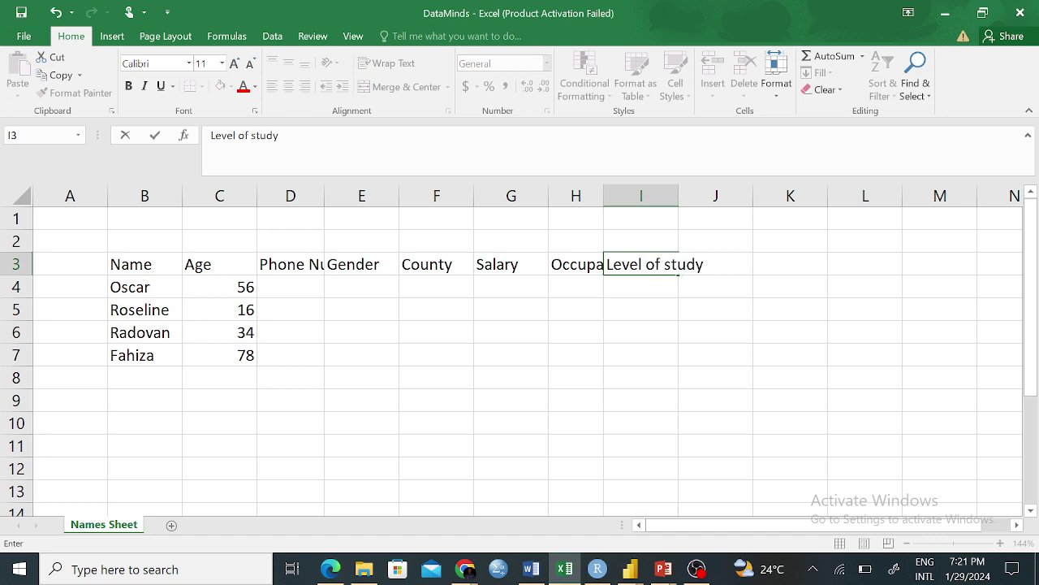
left_click(675, 377)
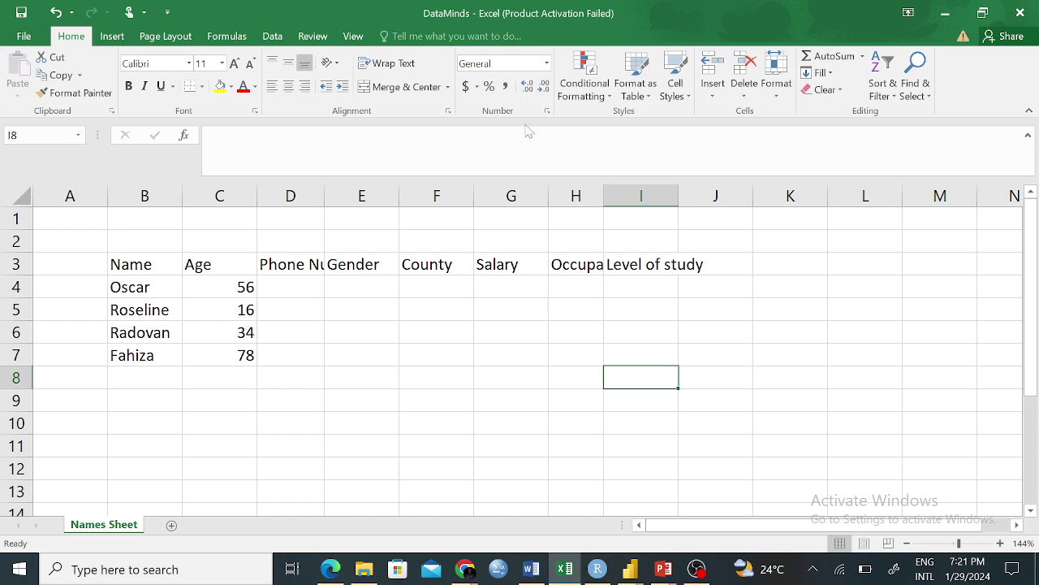
Check the full text of the truncated Phone Number and Occupation headers in cells D3 and H3.
left_click(581, 268)
left_click(285, 271)
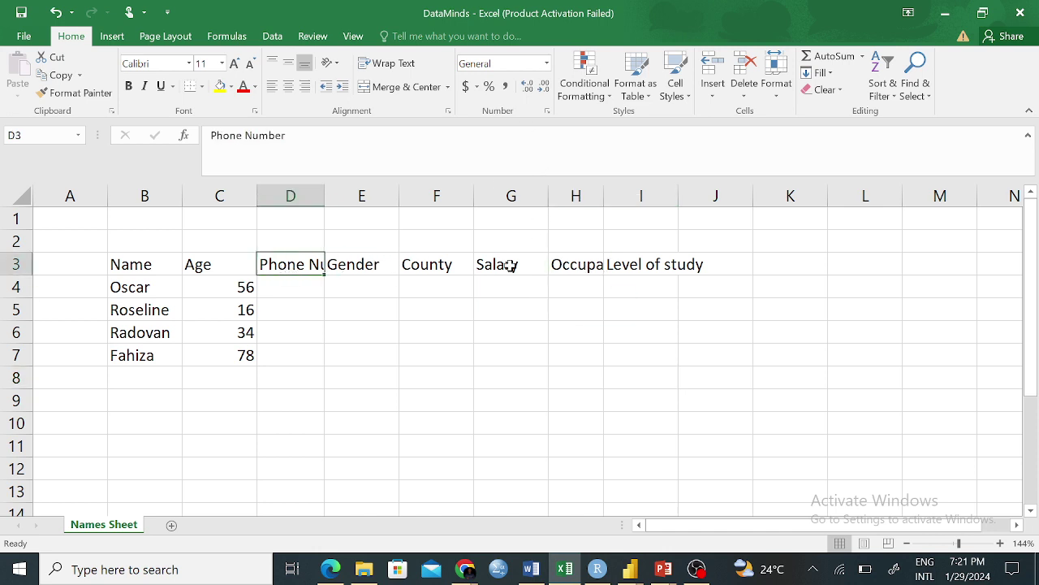
left_click(585, 268)
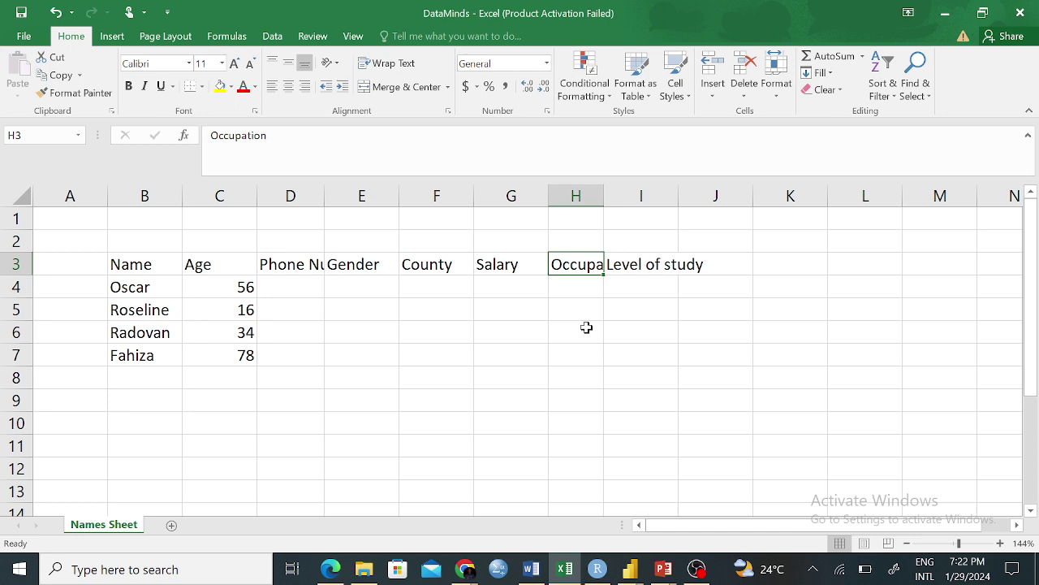
left_click(293, 264)
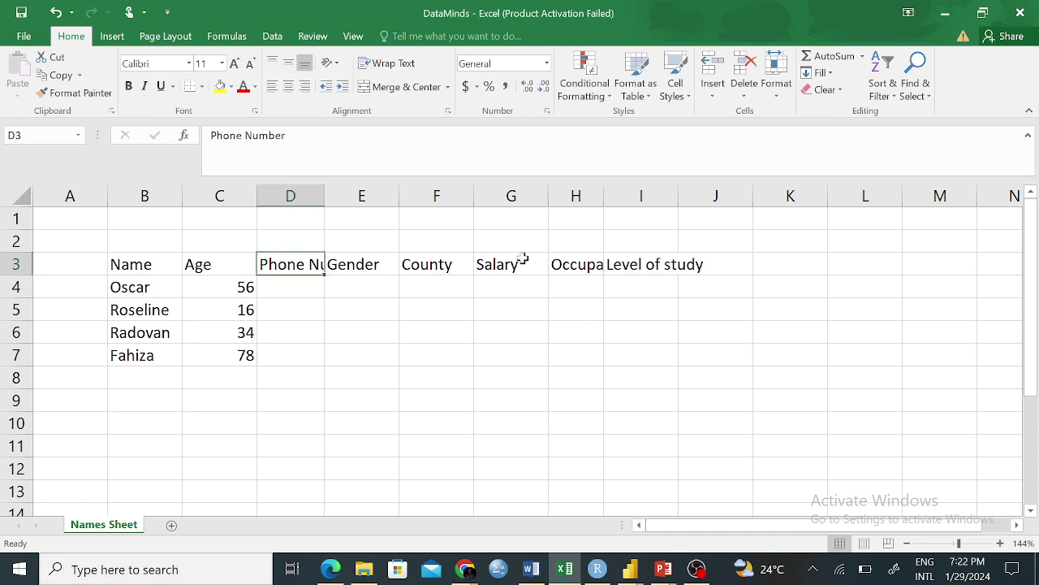
left_click(598, 261)
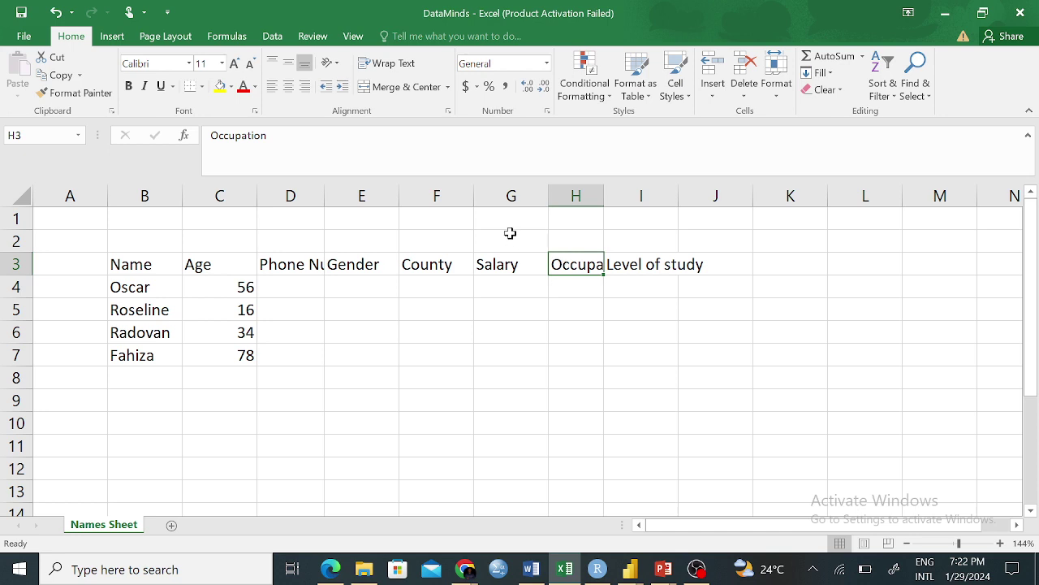
left_click(295, 270)
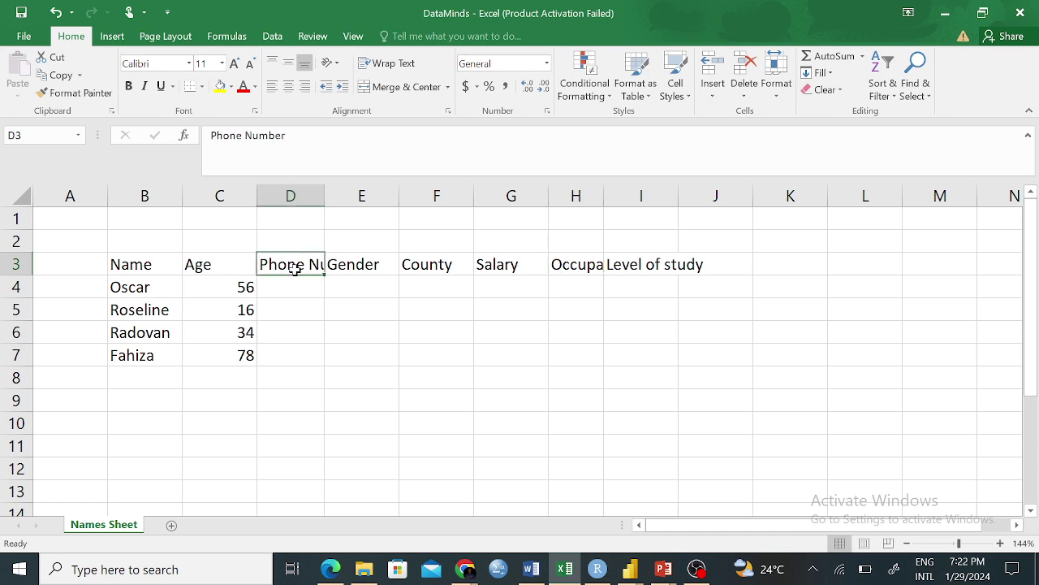
left_click(158, 38)
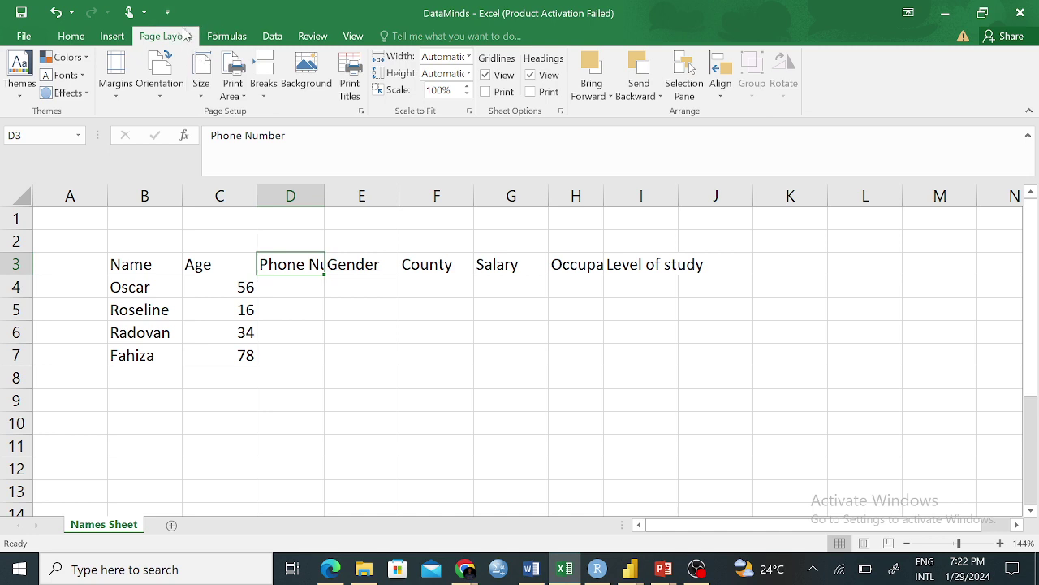
left_click(353, 37)
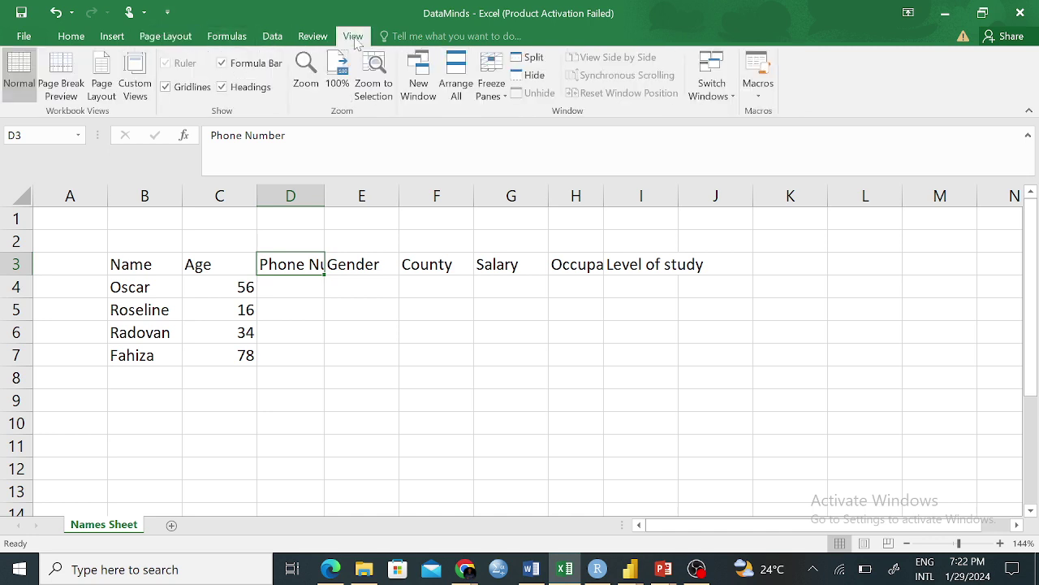
left_click(112, 196)
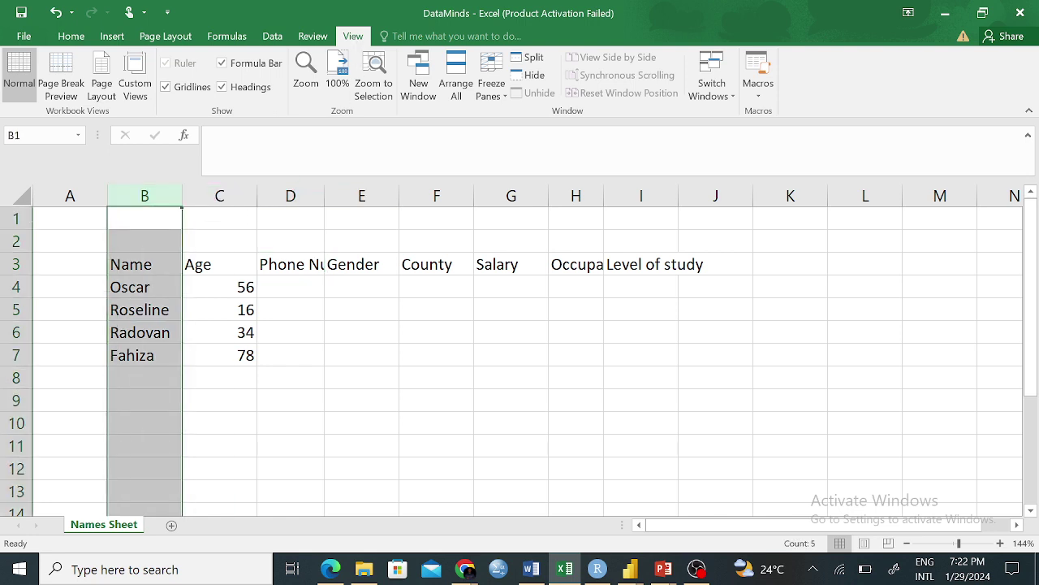
left_click_drag(197, 196, 296, 196)
left_click_drag(348, 192, 640, 195)
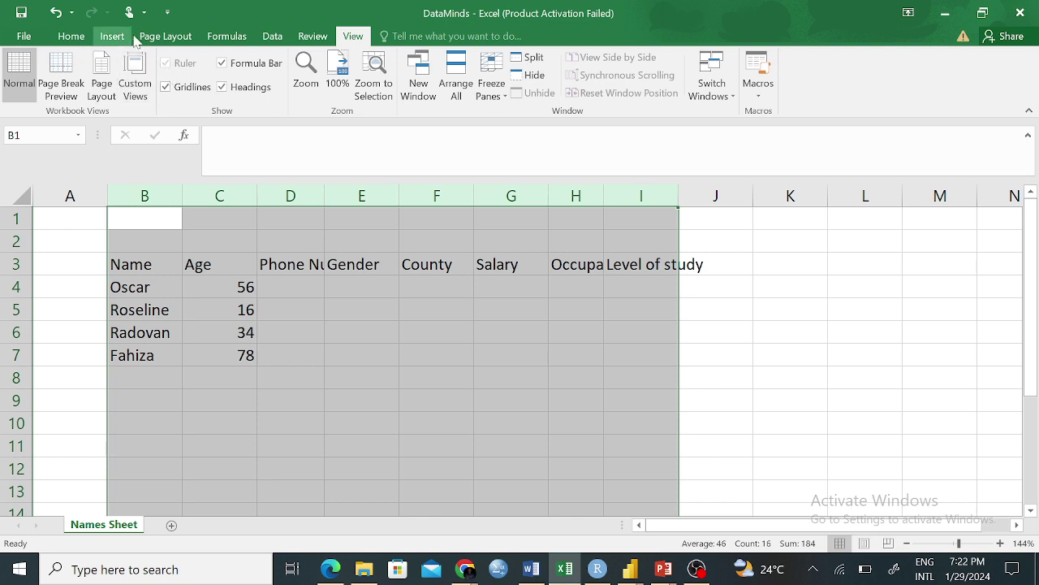
left_click(162, 37)
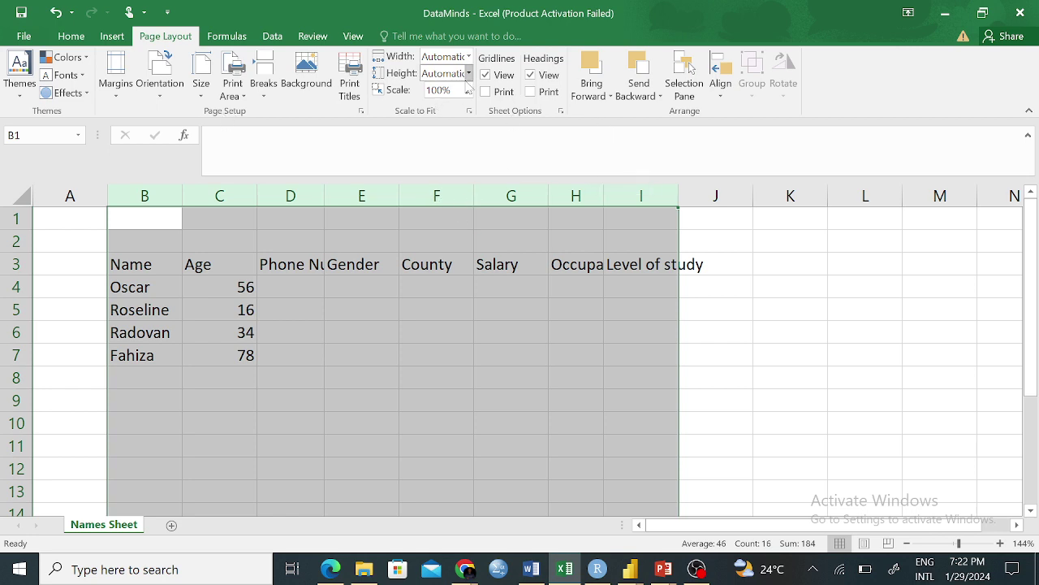
left_click(361, 316)
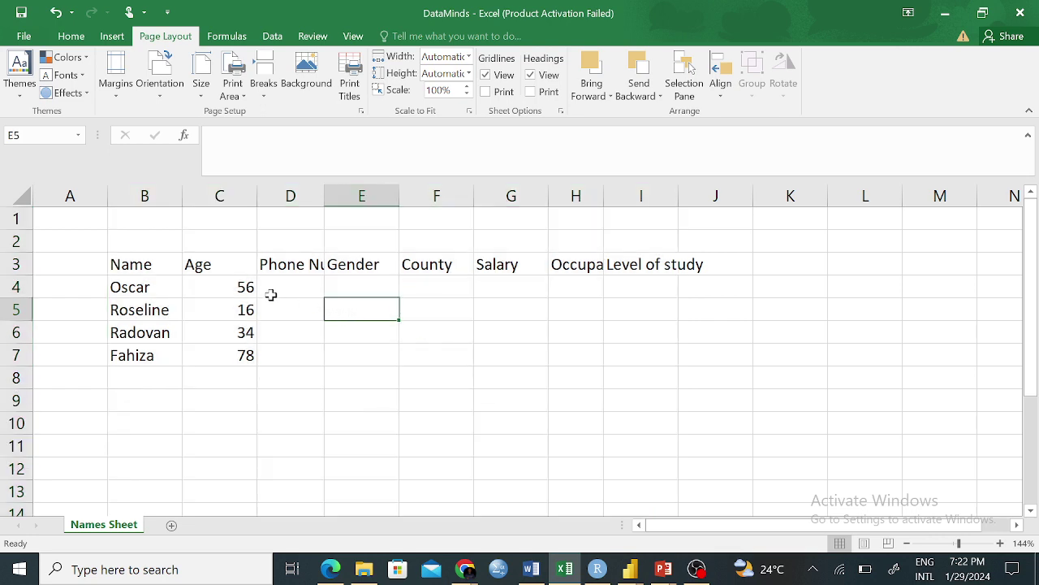
left_click(275, 265)
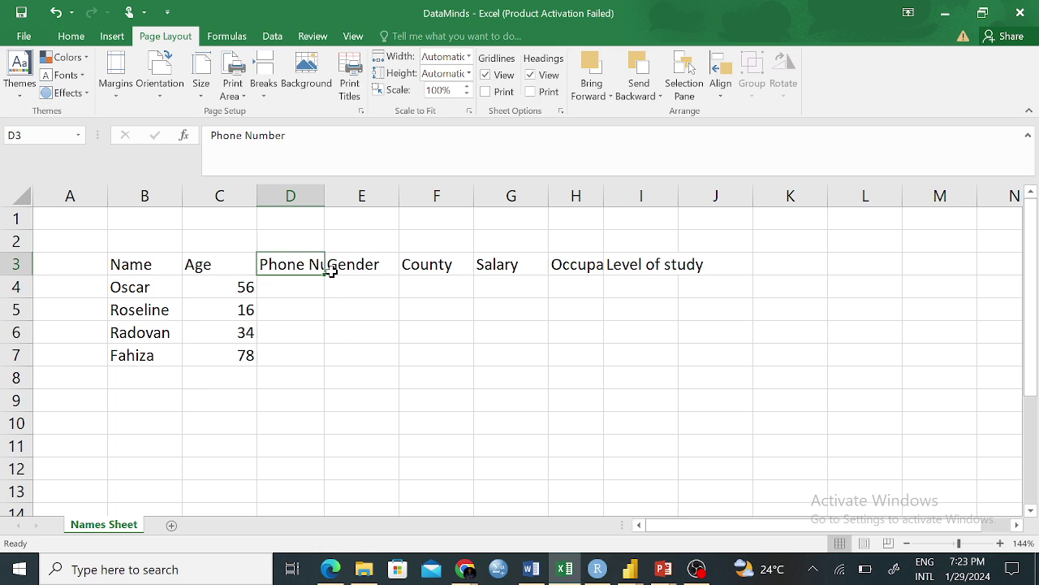
left_click(292, 196)
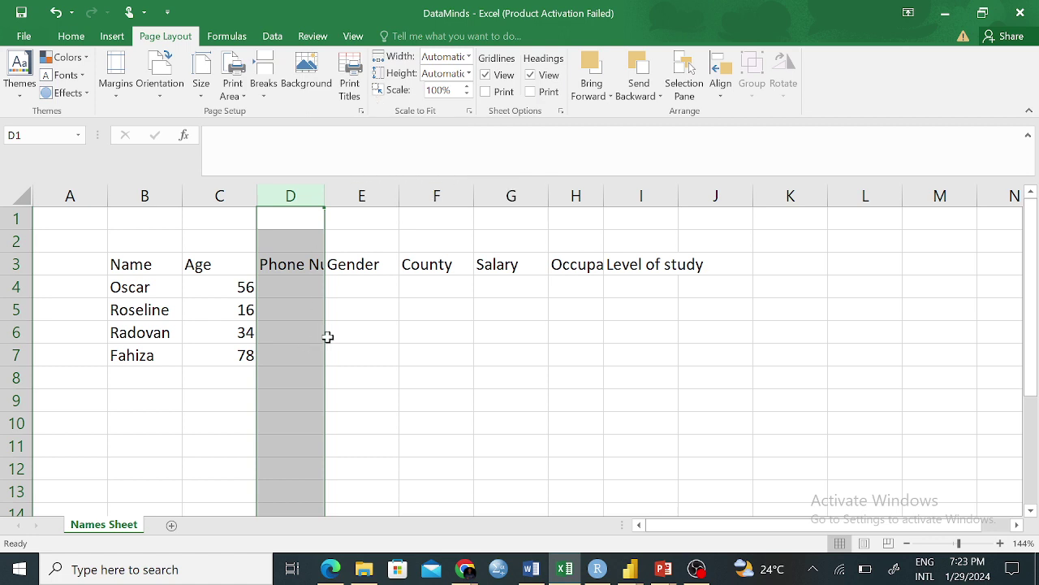
left_click(358, 397)
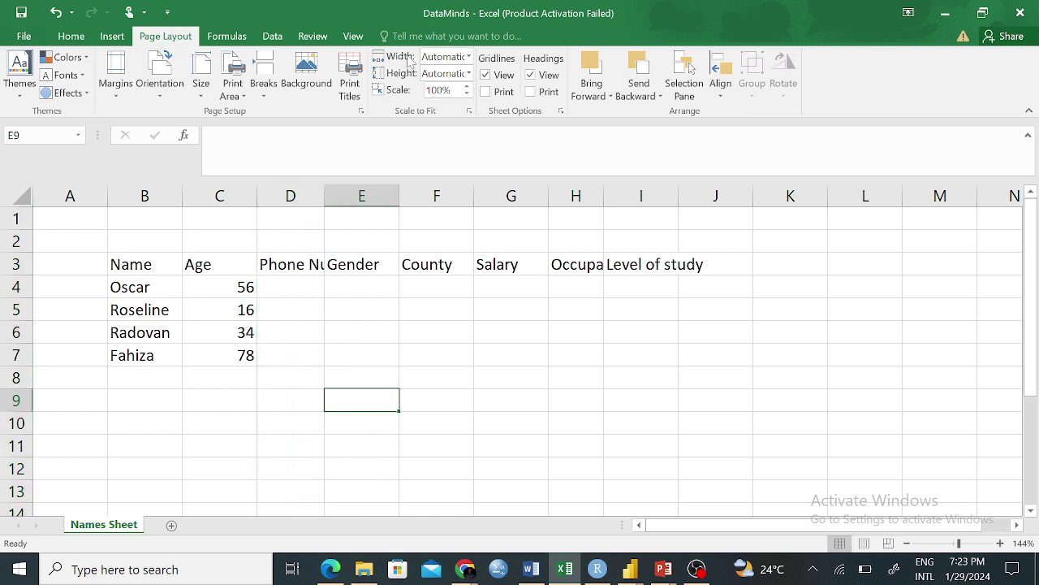
left_click(81, 38)
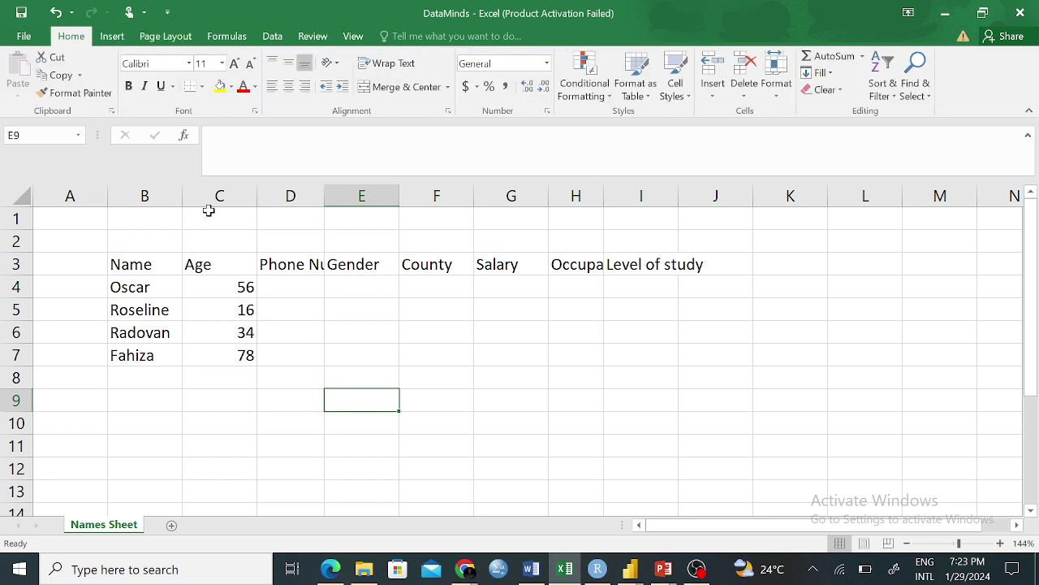
left_click(297, 288)
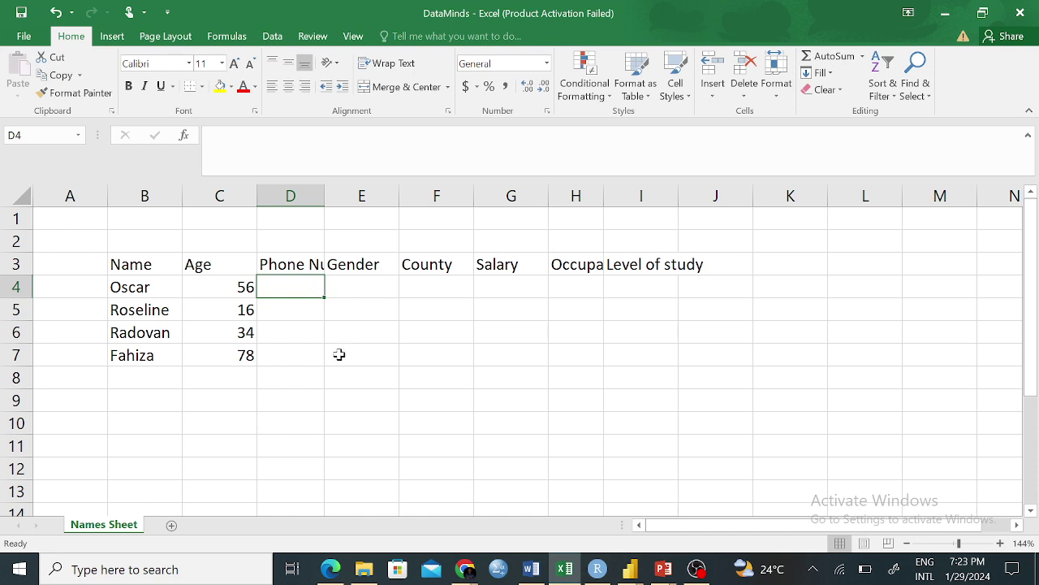
left_click(307, 373)
left_click(297, 287)
left_click_drag(288, 330, 297, 275)
left_click(296, 278)
Delete the entire Phone Number column D from the sheet.
left_click(292, 268)
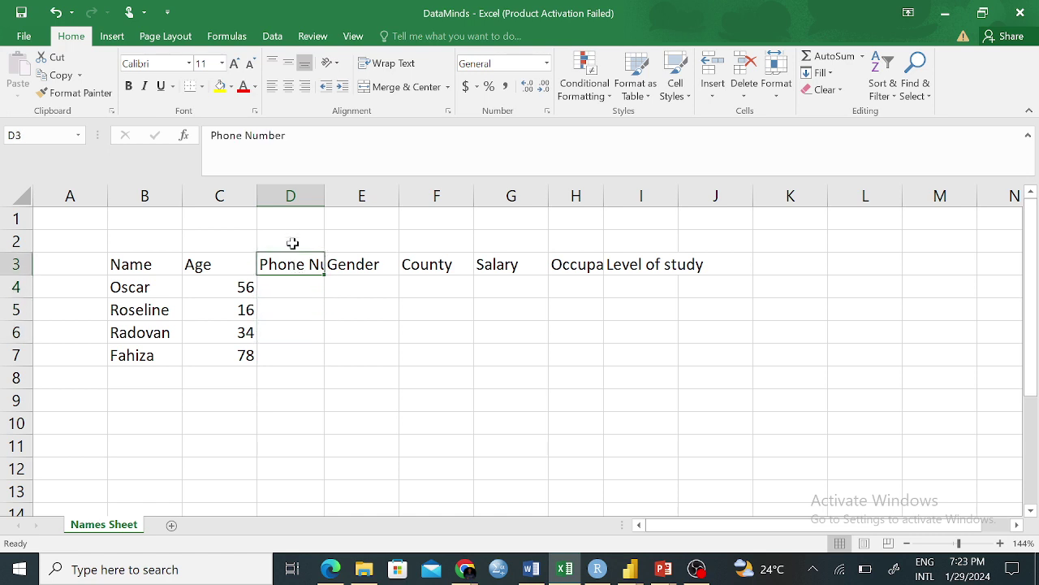
right_click(291, 197)
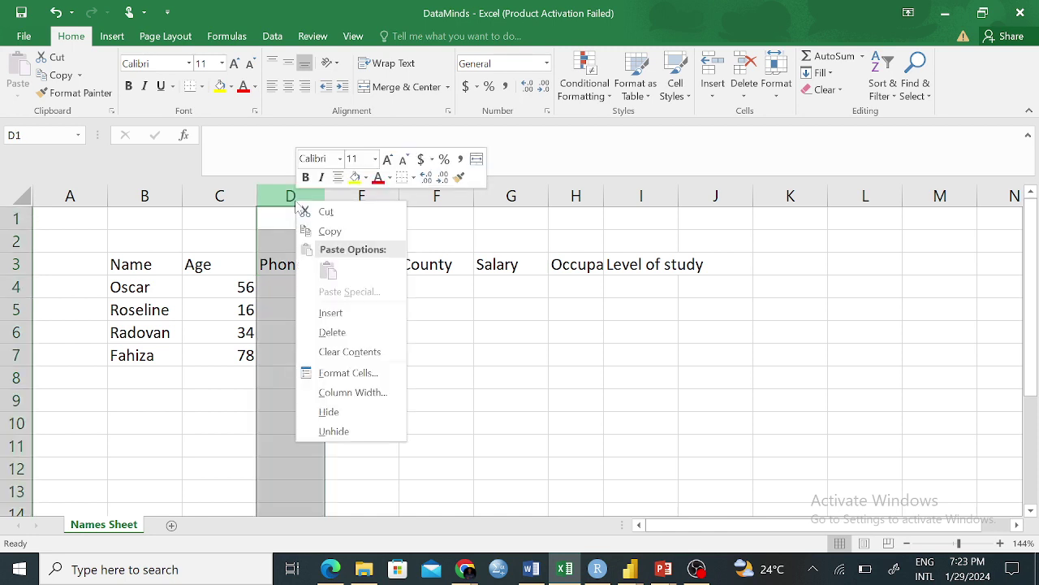
left_click(340, 335)
Fill the Gender column in D4:D7 with Male, Female, Male and Female.
left_click(291, 282)
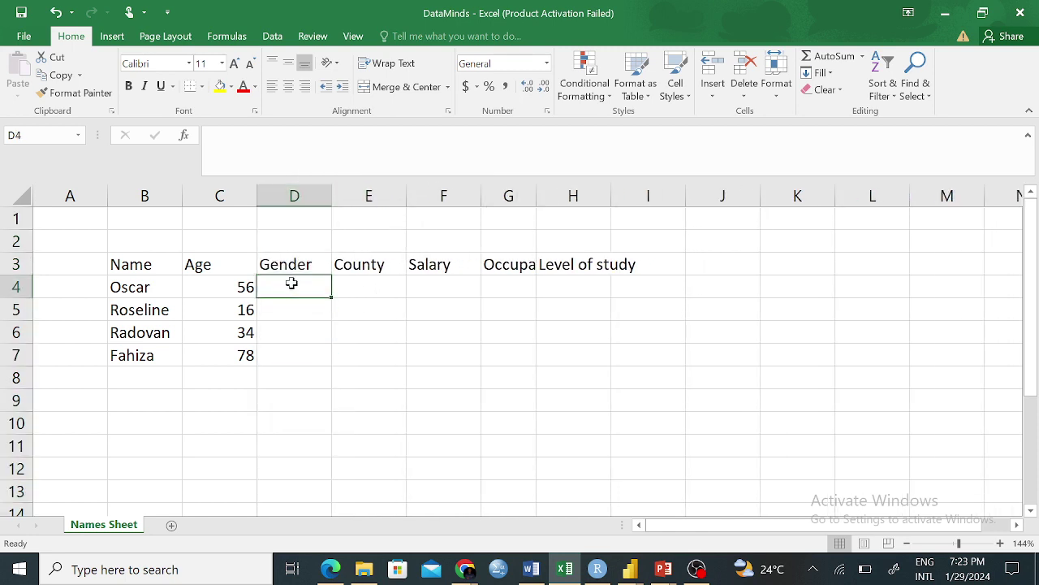
type("Male")
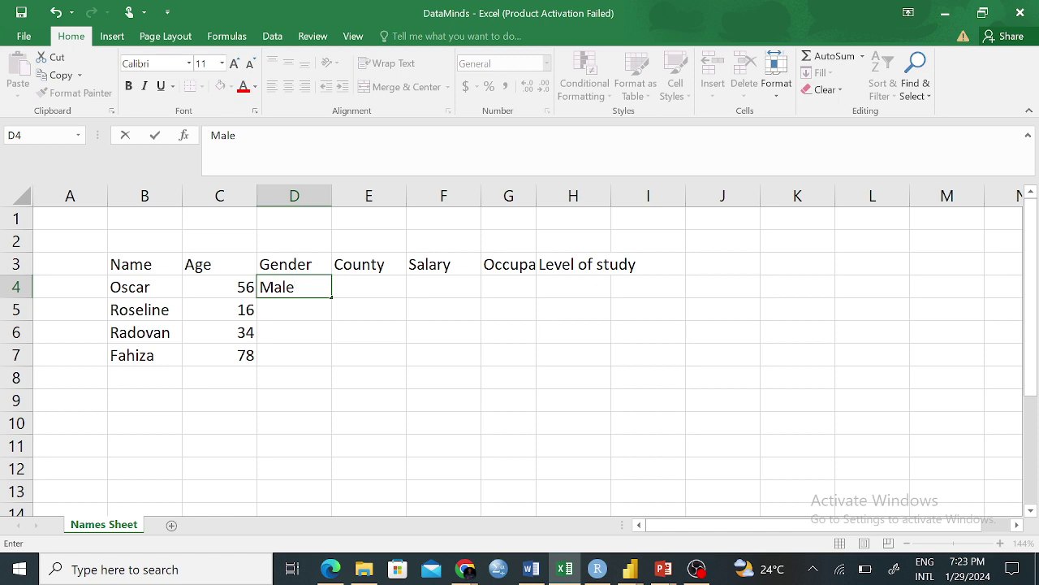
left_click(290, 317)
type("F")
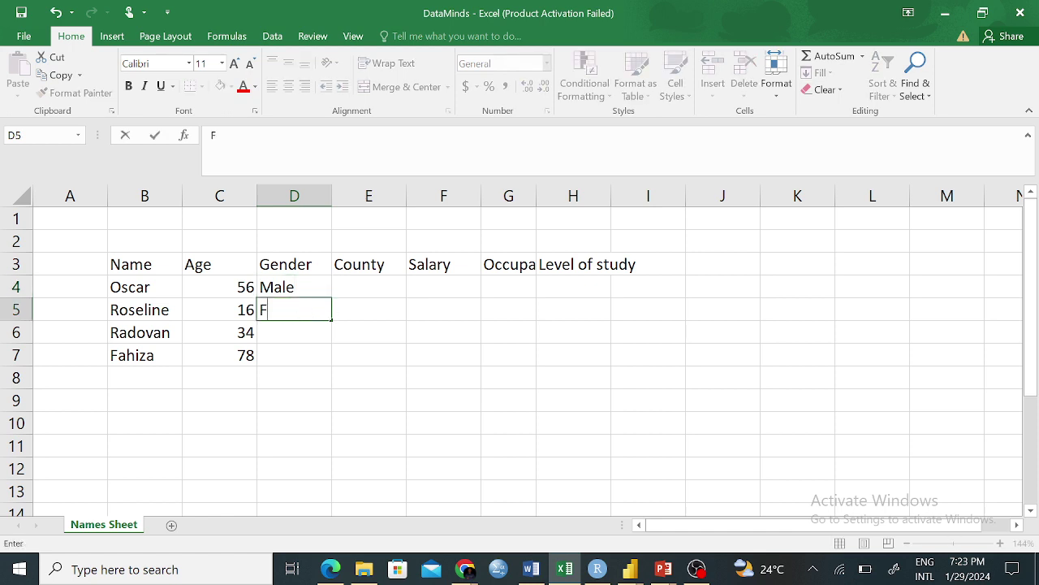
type("emale")
left_click(289, 329)
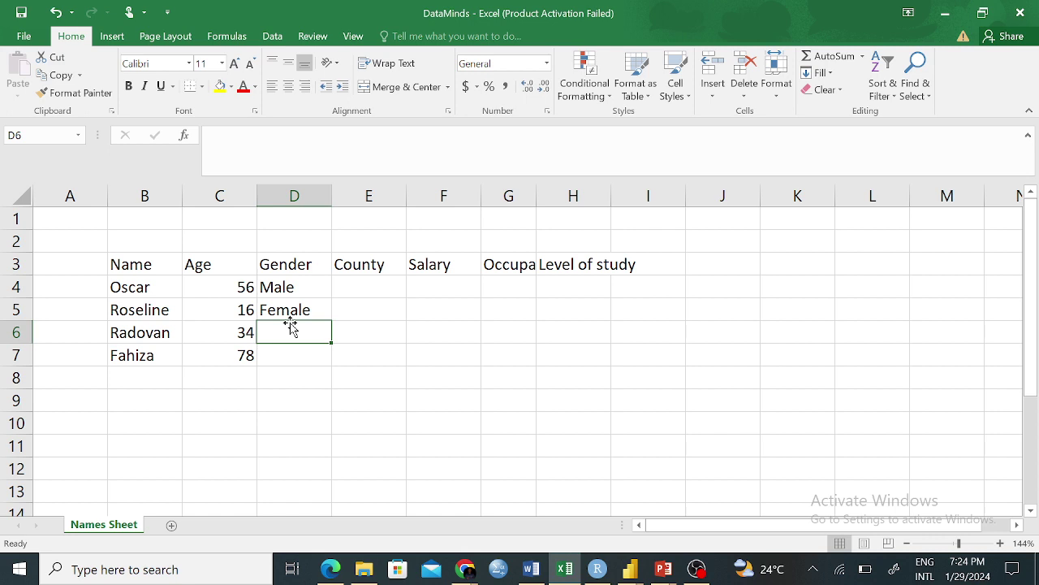
type("Male")
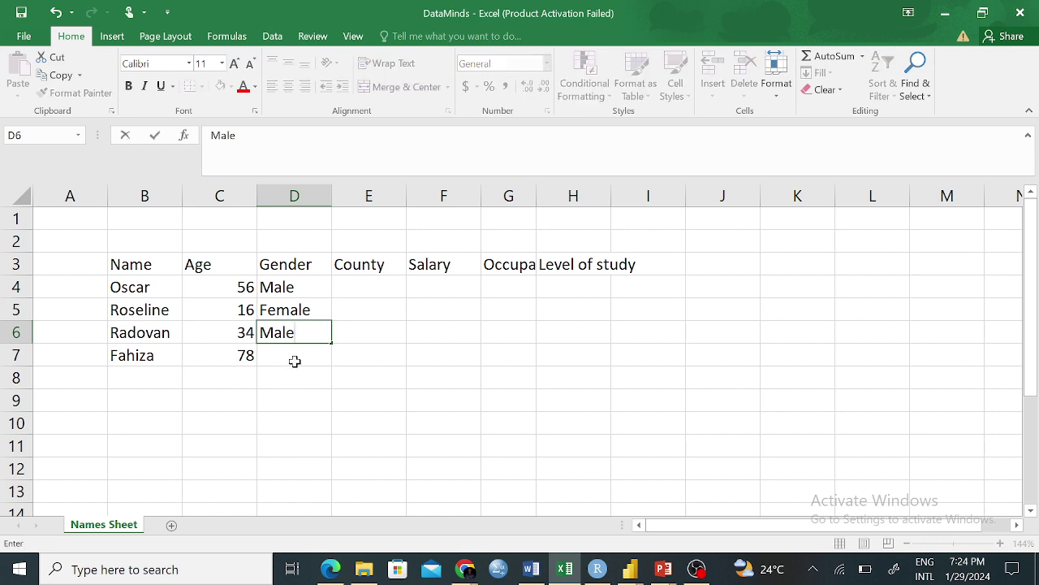
key("Return")
type("Female")
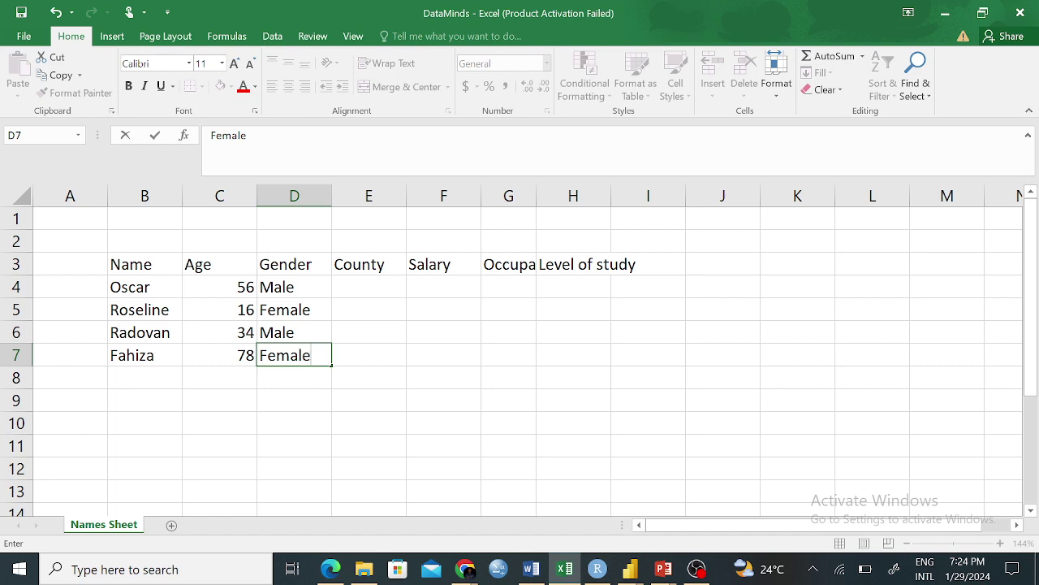
left_click(404, 430)
left_click(354, 290)
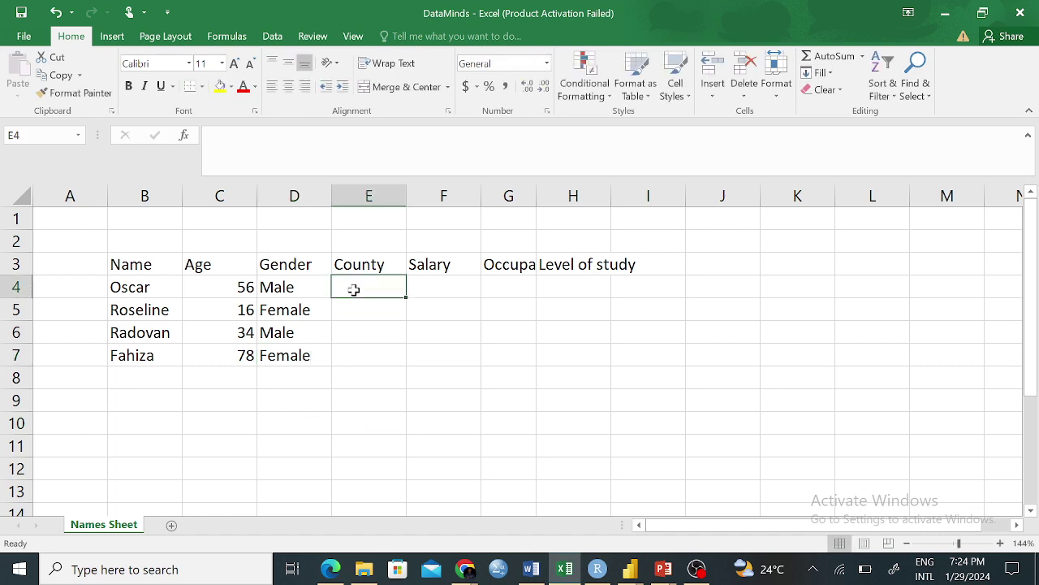
Fill the County column in E4:E7 with Nairobi, Marsabit, Machakos and Mombasa.
type("Nairobi")
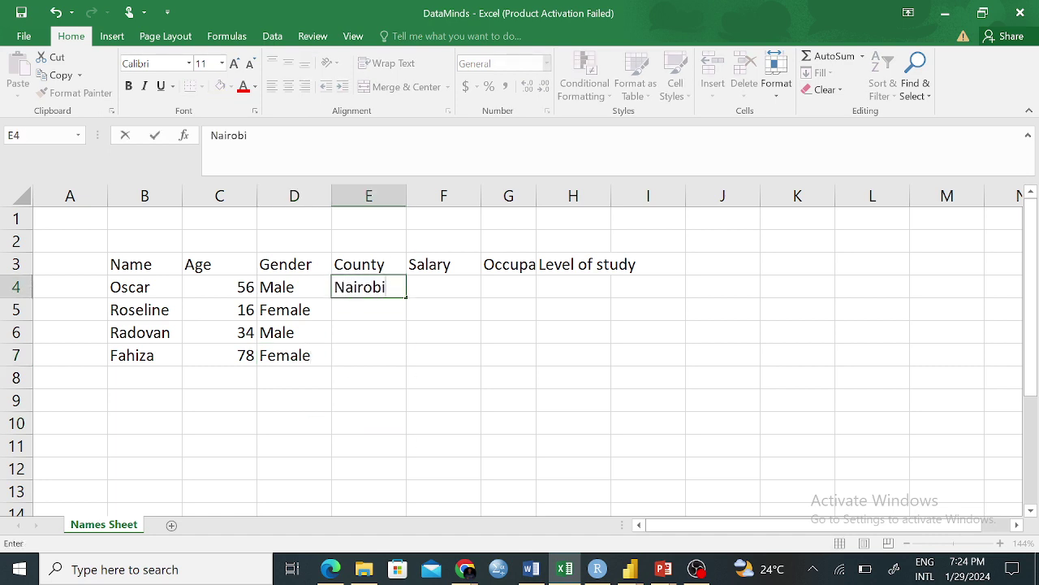
left_click(374, 311)
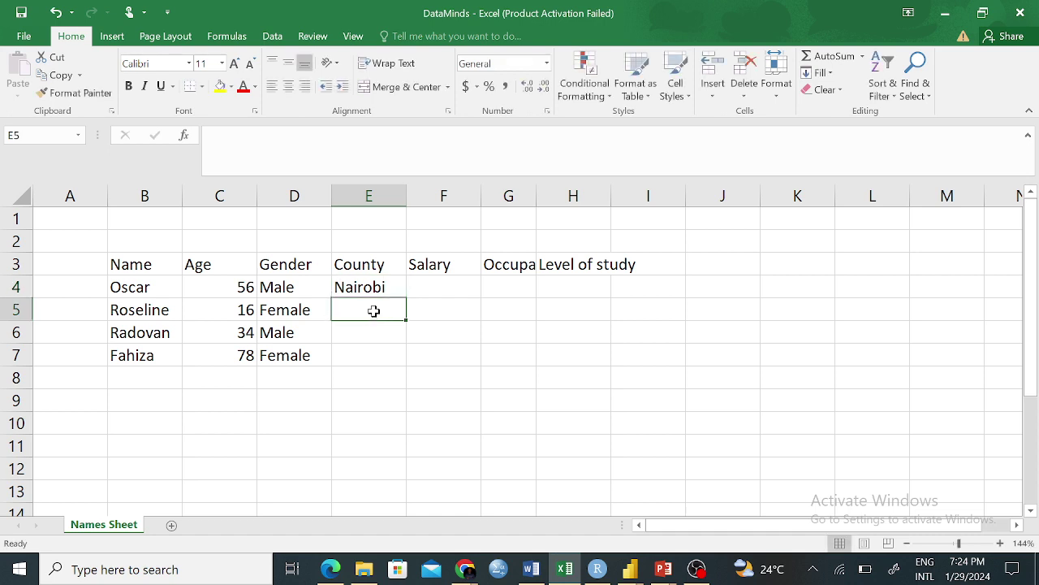
type("Marsabit")
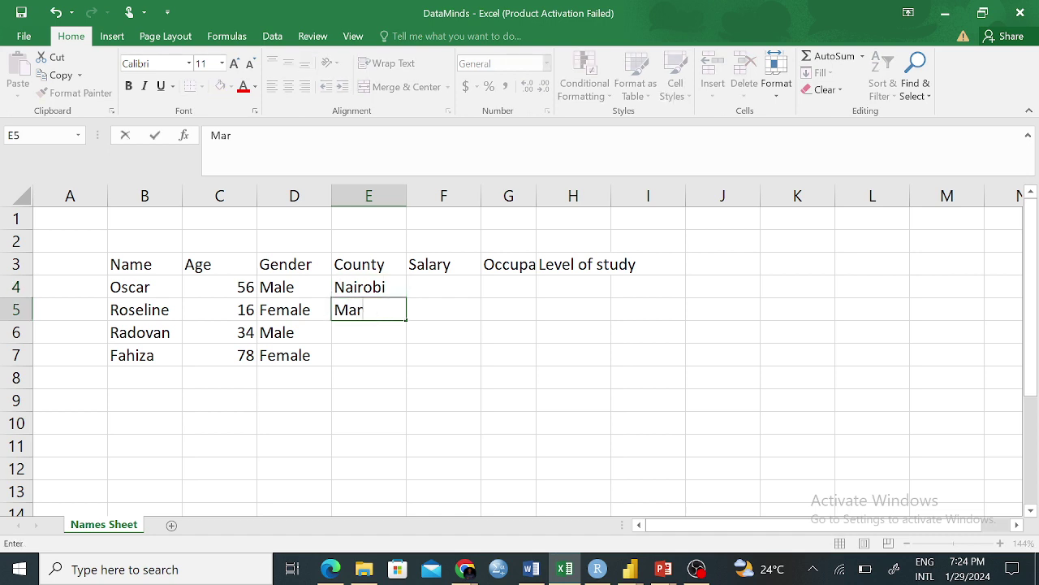
left_click(367, 340)
type("Mac")
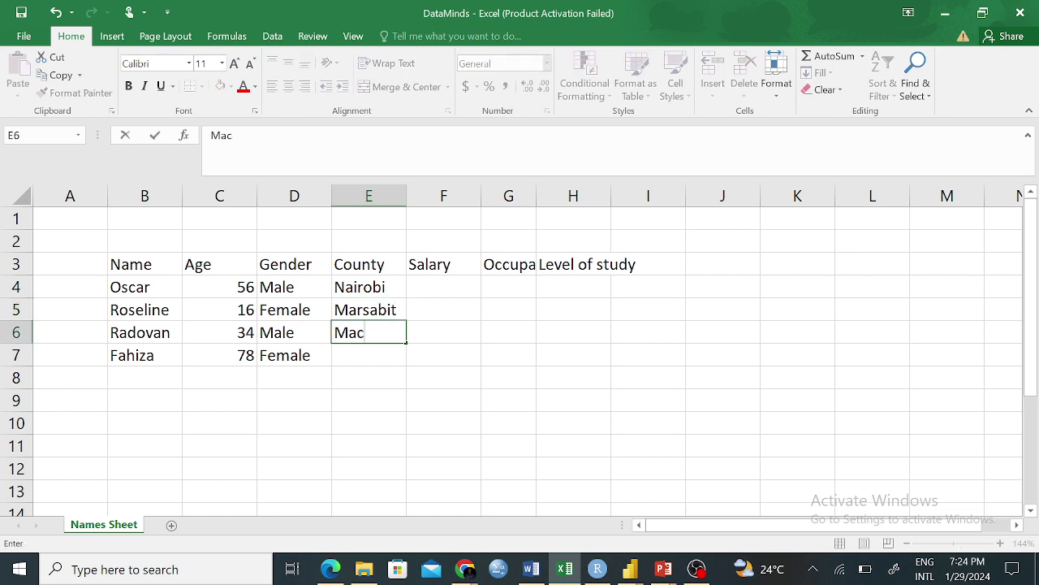
type("hakos")
left_click(372, 360)
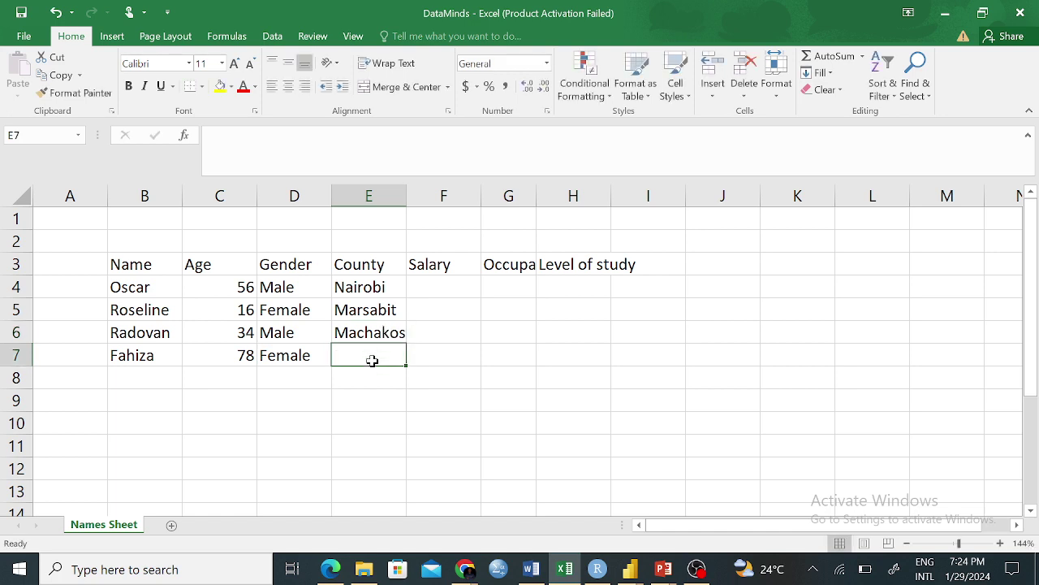
type("Mombad")
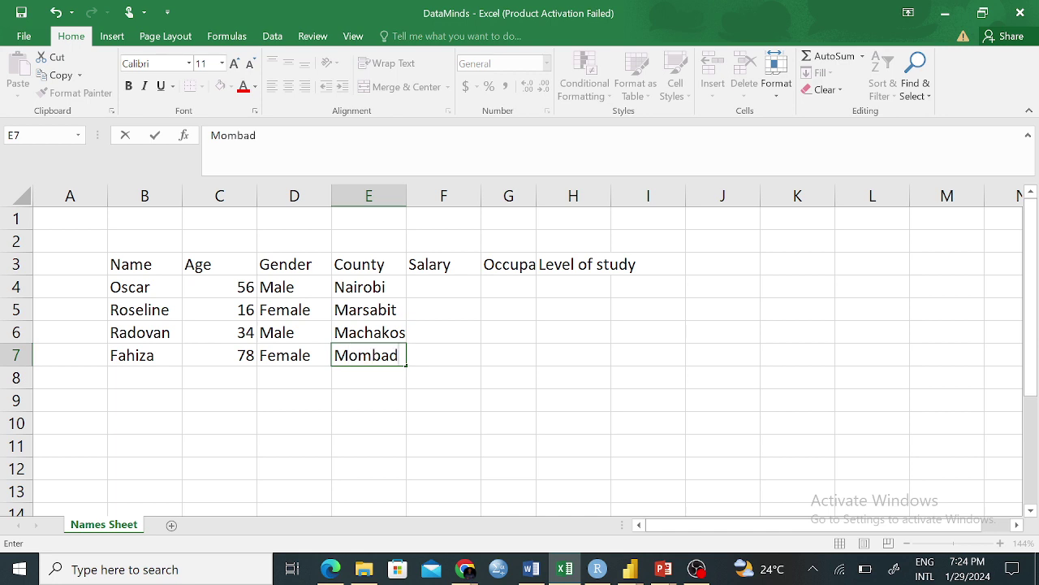
key("BackSpace")
type("sa")
Fill the Occupation column in G4:G7 with Engineer, Doctor, Statistician and Microbiologist.
left_click(446, 287)
left_click(503, 264)
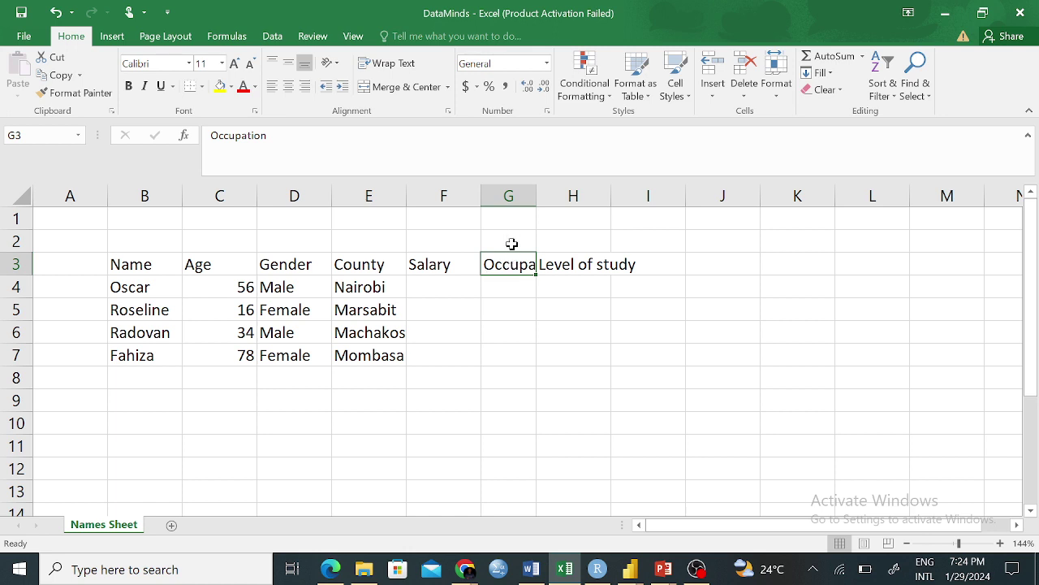
left_click(496, 285)
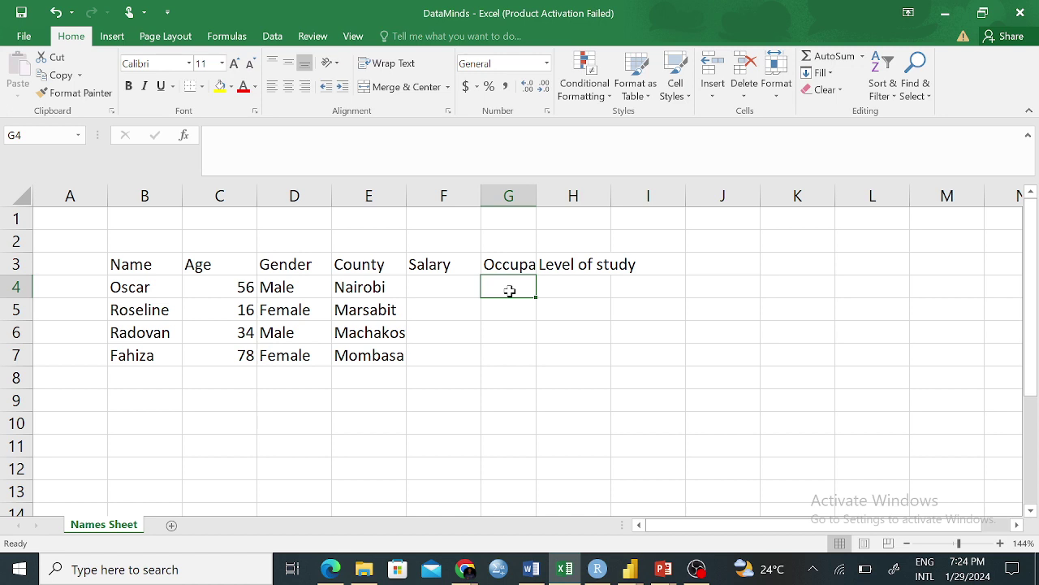
type("Engineer")
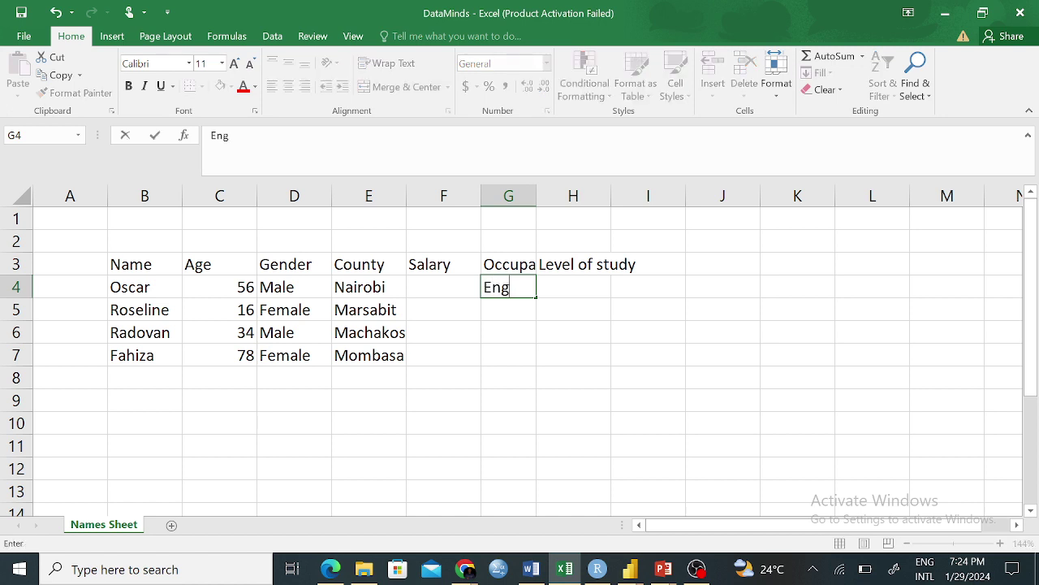
left_click(515, 309)
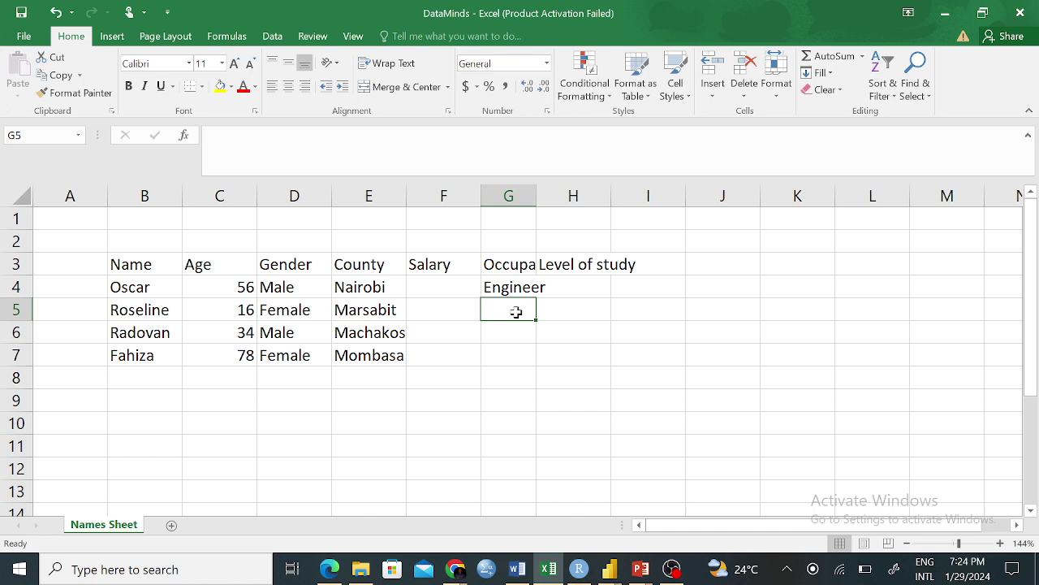
type("Doctor")
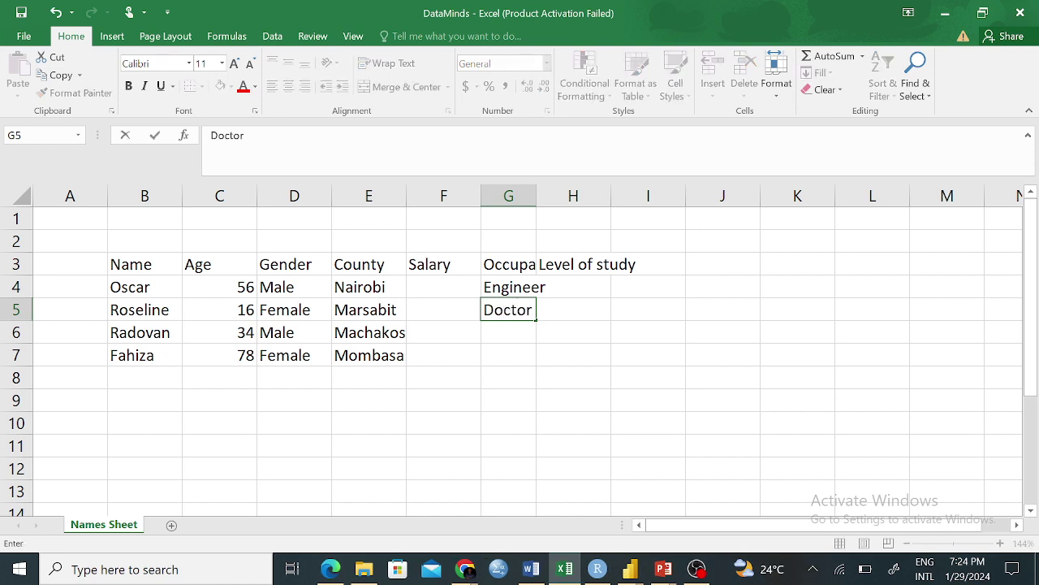
left_click(498, 338)
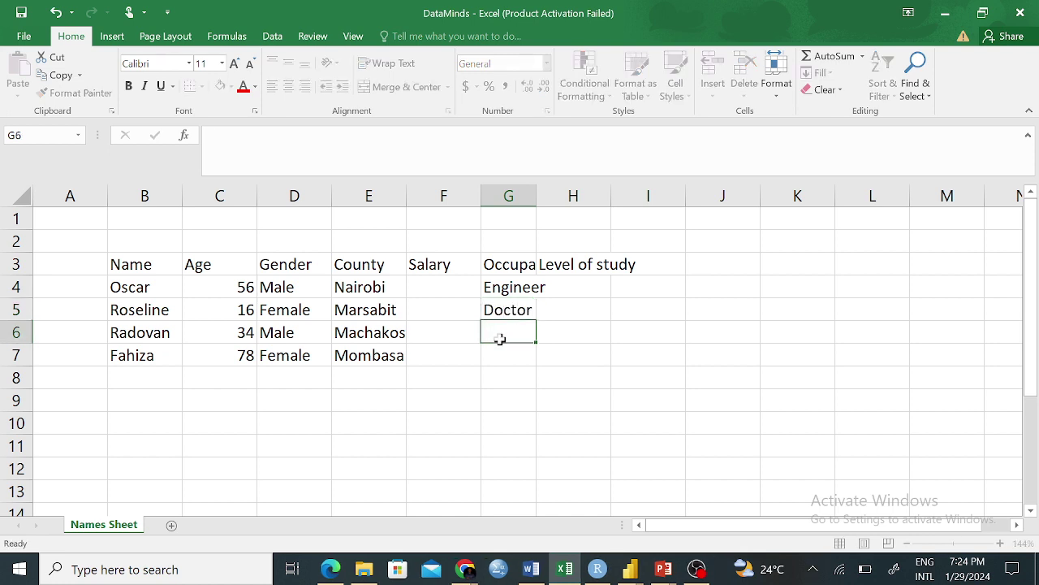
type("Data")
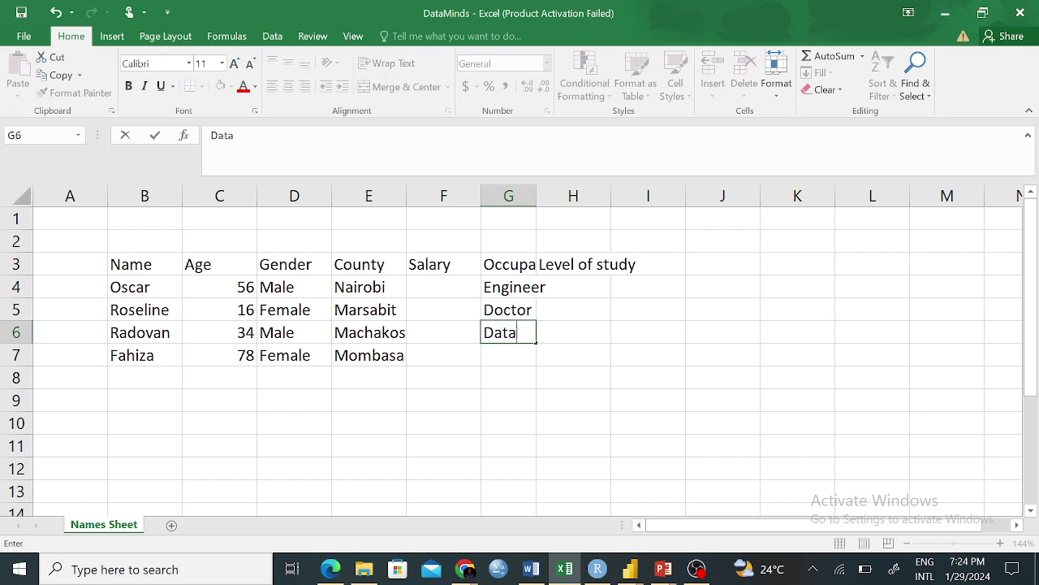
key("BackSpace")
key("BackSpace")
key("BackSpace")
key("BackSpace")
key("BackSpace")
type("Statistician")
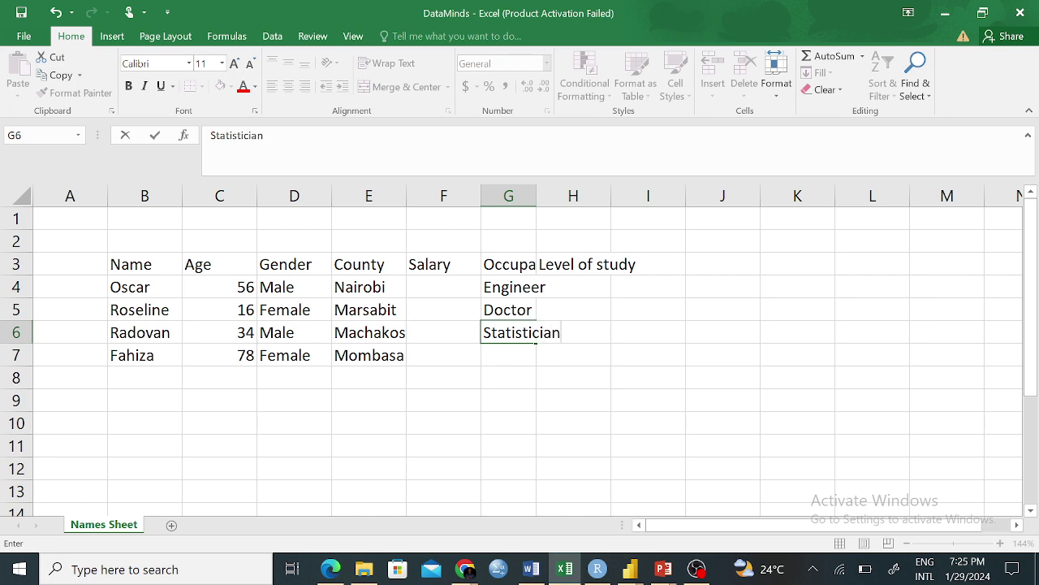
left_click(507, 356)
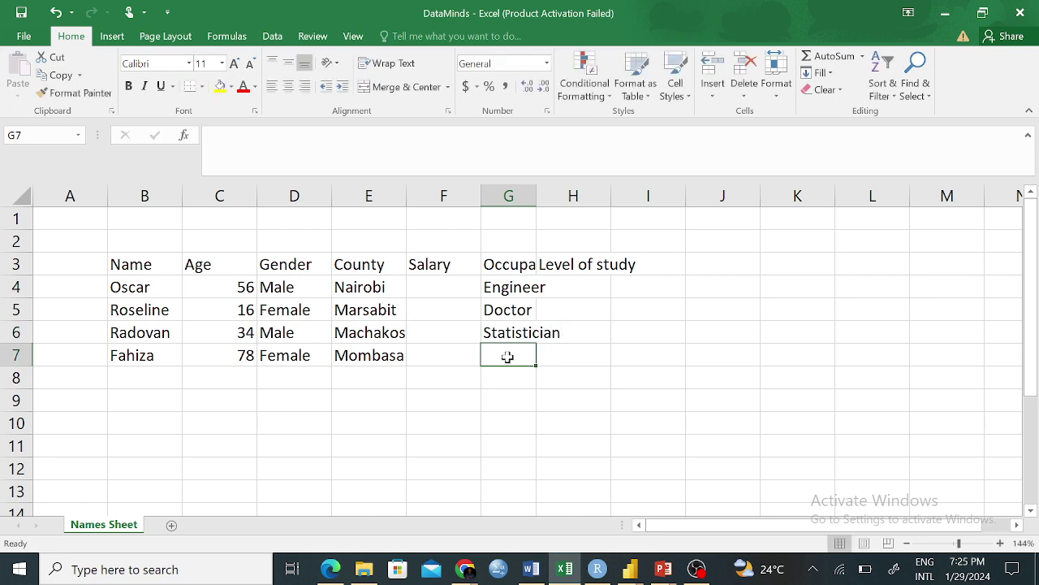
type("Micr")
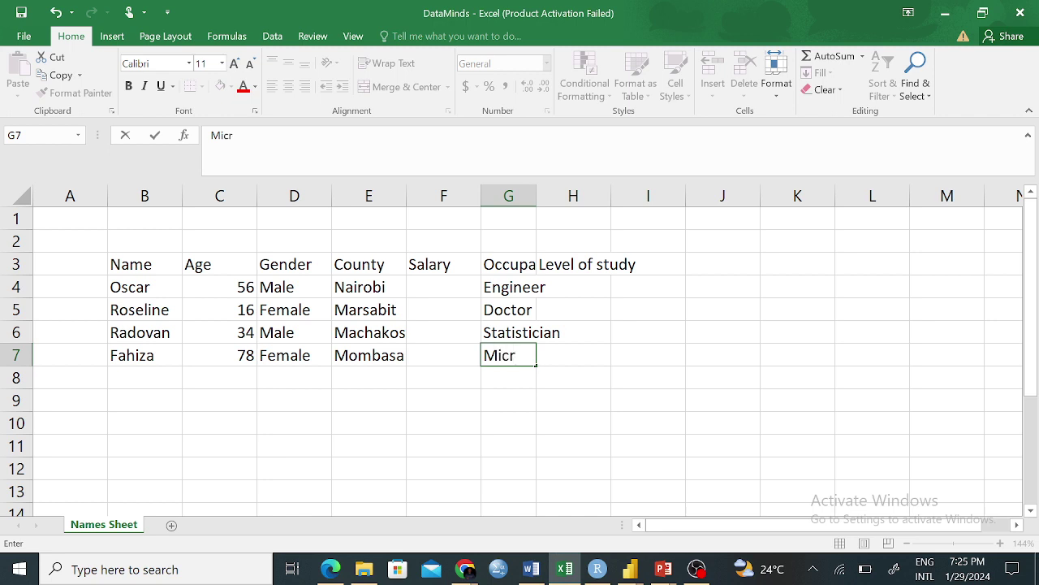
type("obiologist")
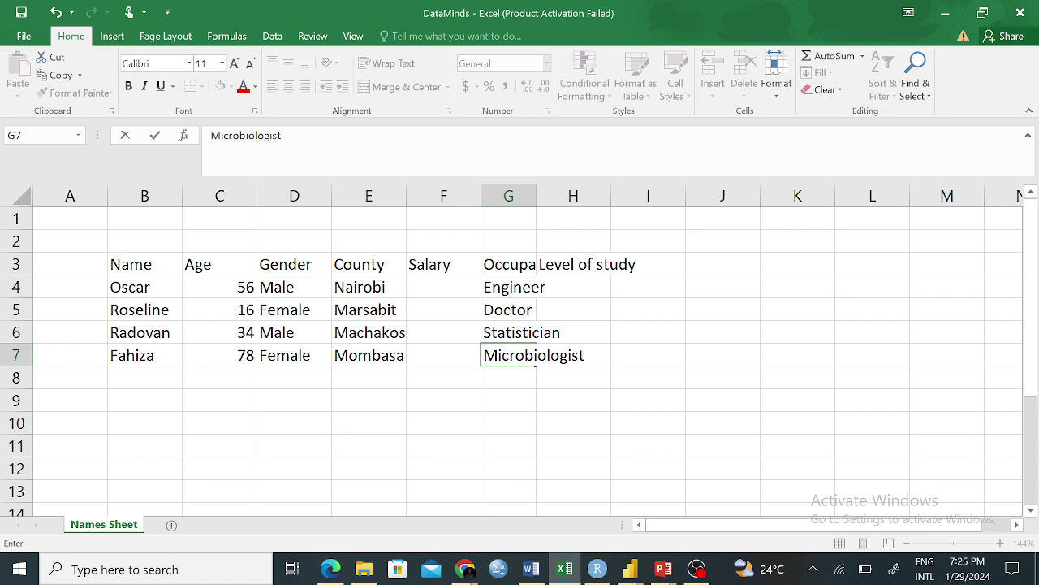
Delete the entire Level of study column H from the sheet.
left_click(595, 265)
right_click(588, 195)
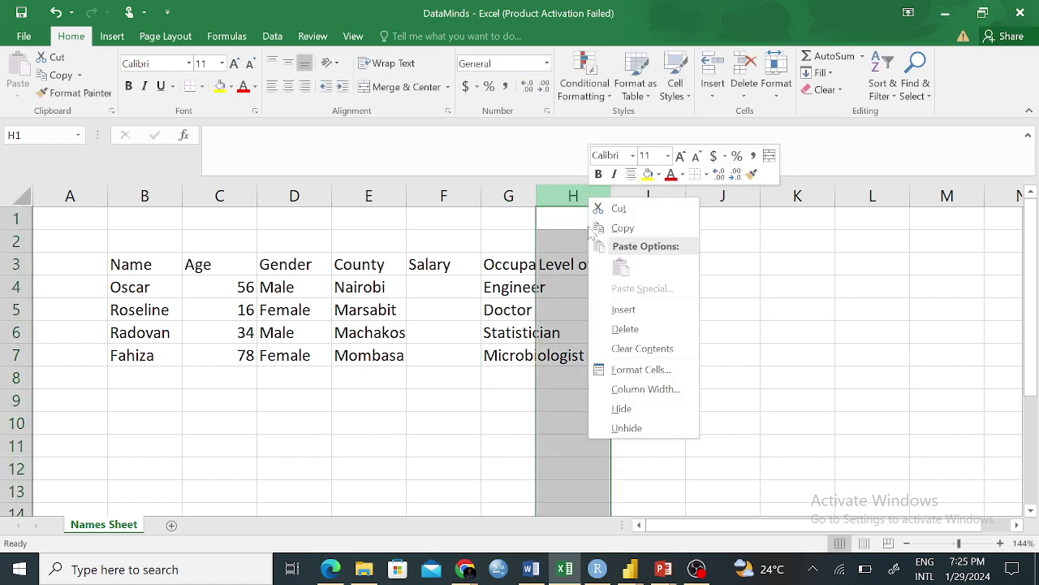
left_click(626, 329)
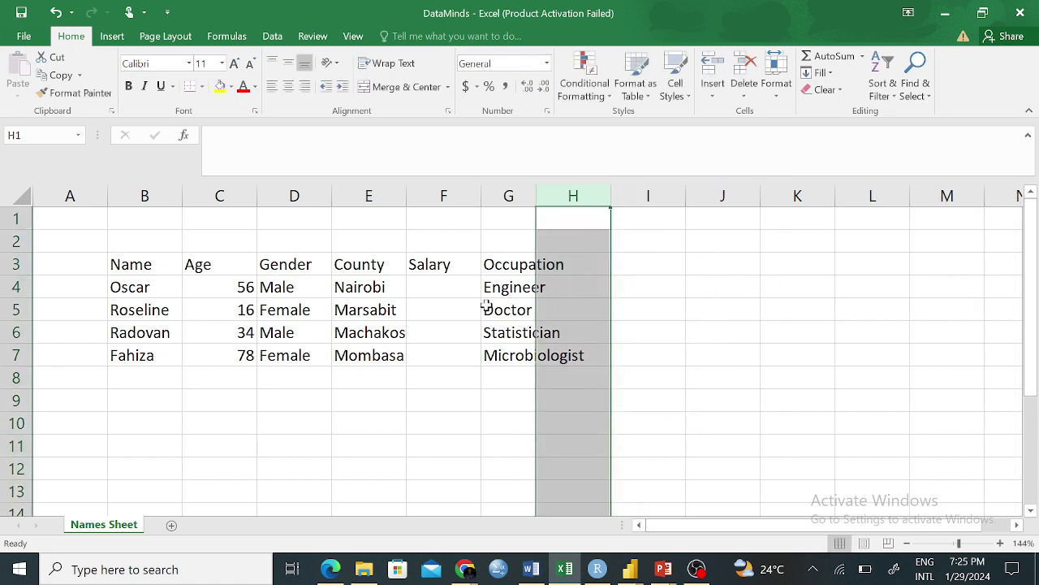
Fill the Salary column in F4:F7 with 40000, 100000, 45000 and 78000.
left_click(438, 286)
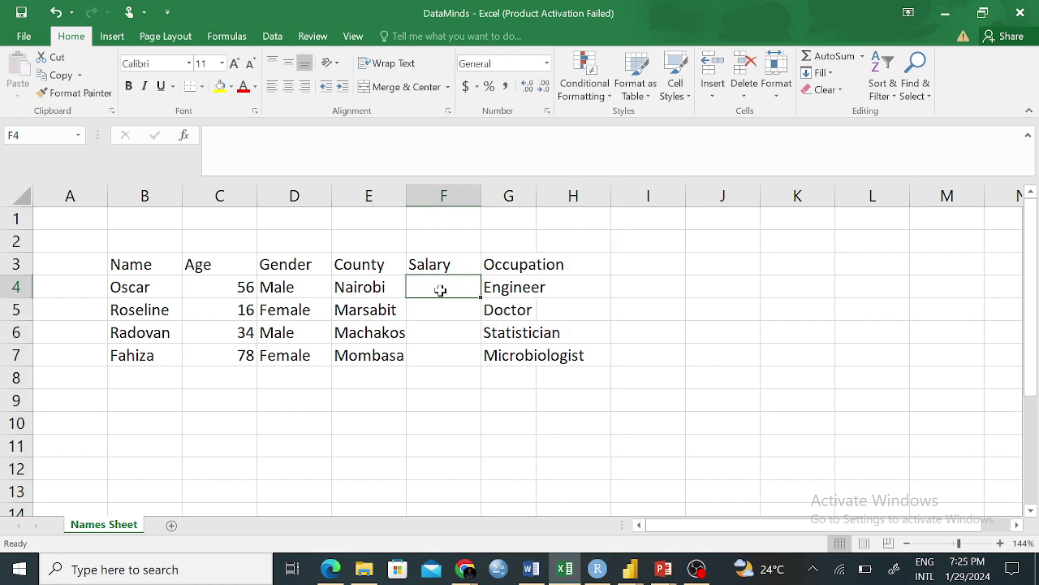
type("40000")
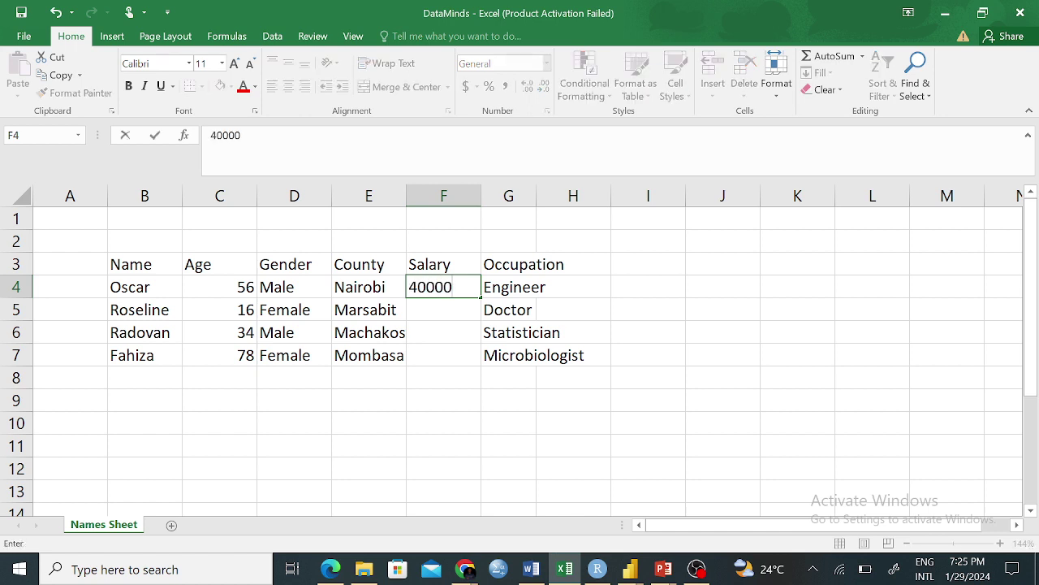
left_click(434, 313)
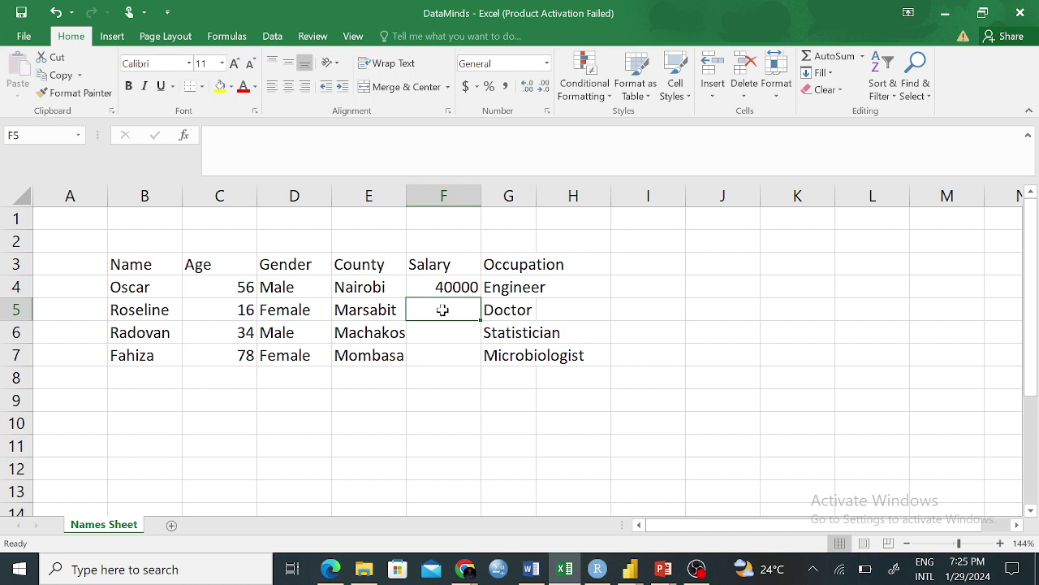
type("100000")
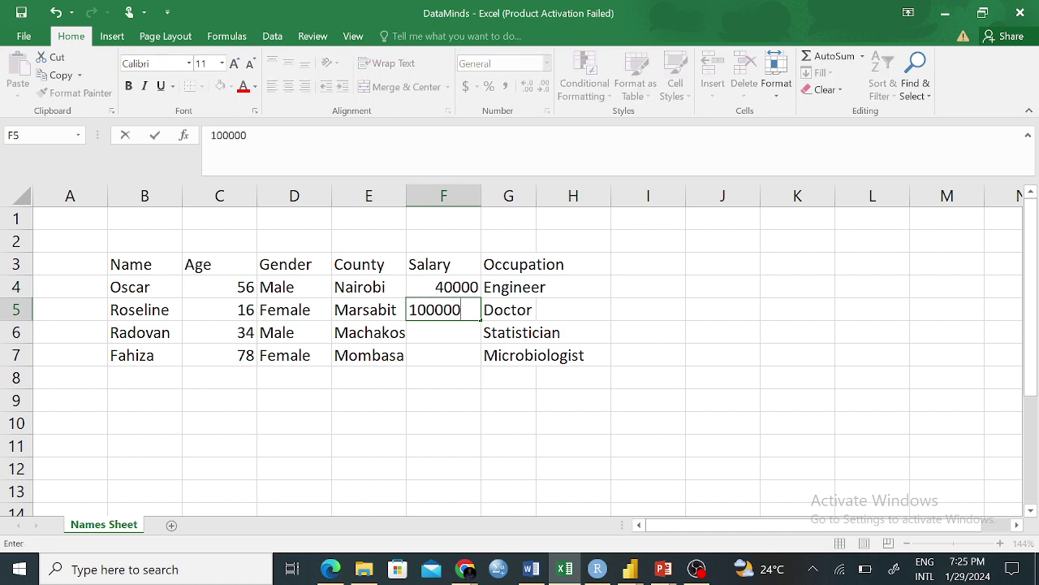
left_click(449, 331)
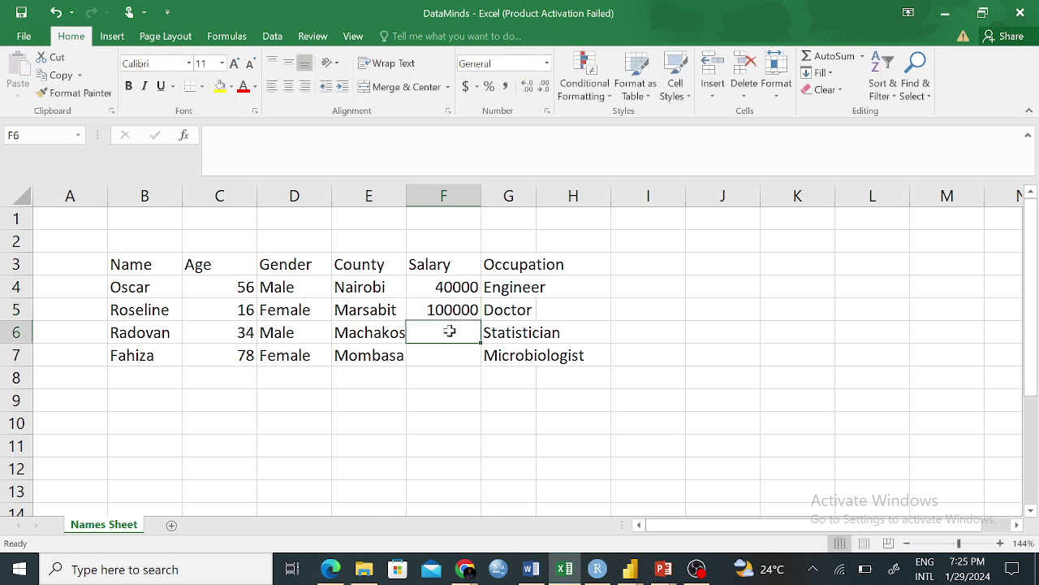
type("456")
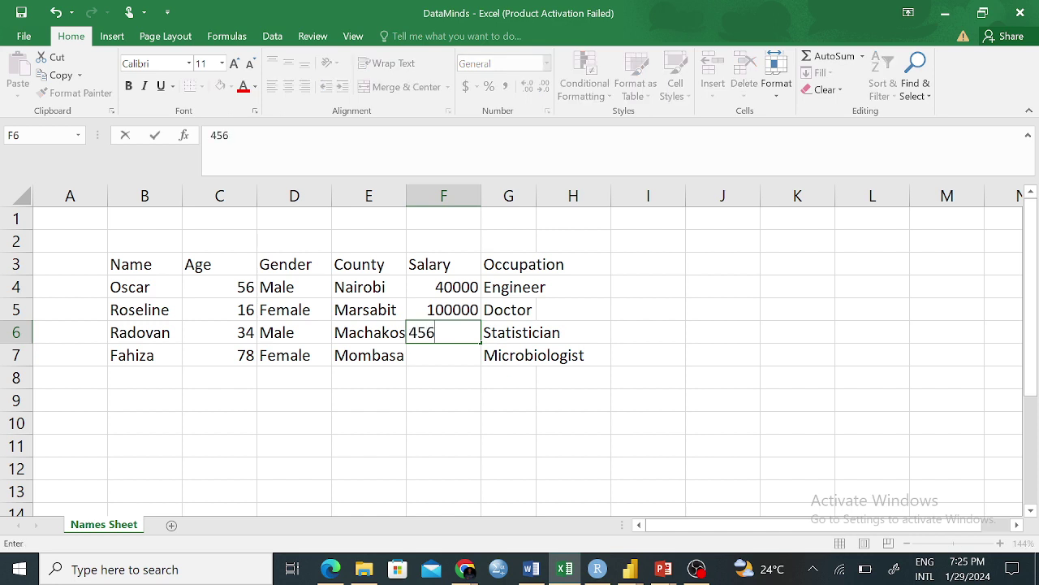
key("BackSpace")
type("000")
left_click(440, 349)
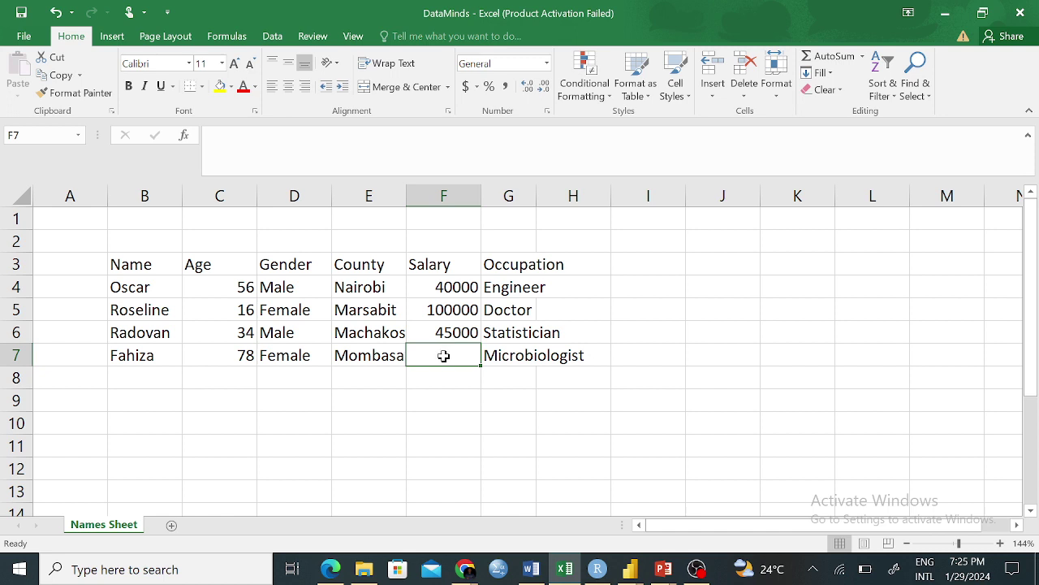
type("78000")
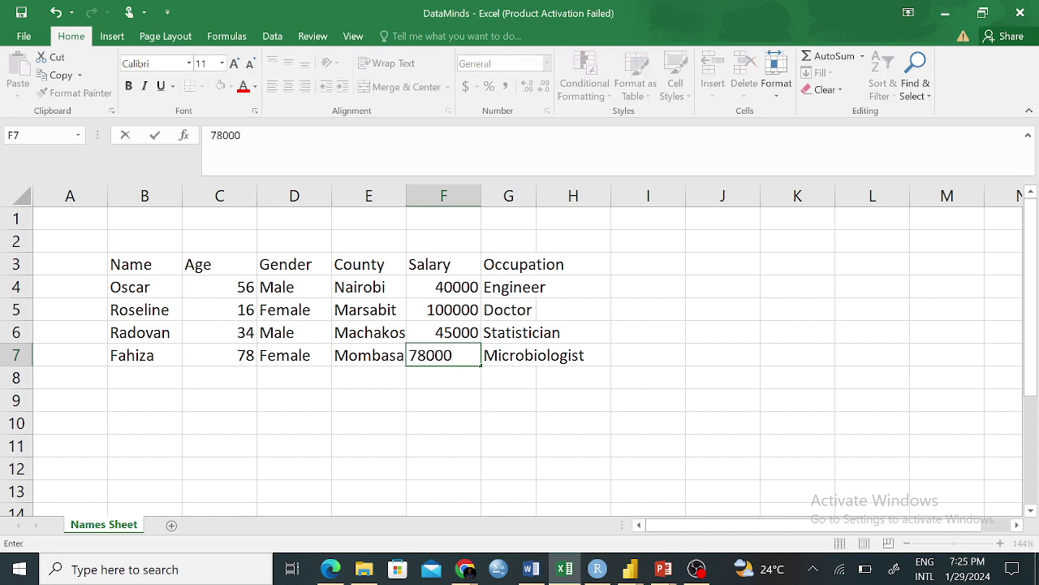
left_click(473, 394)
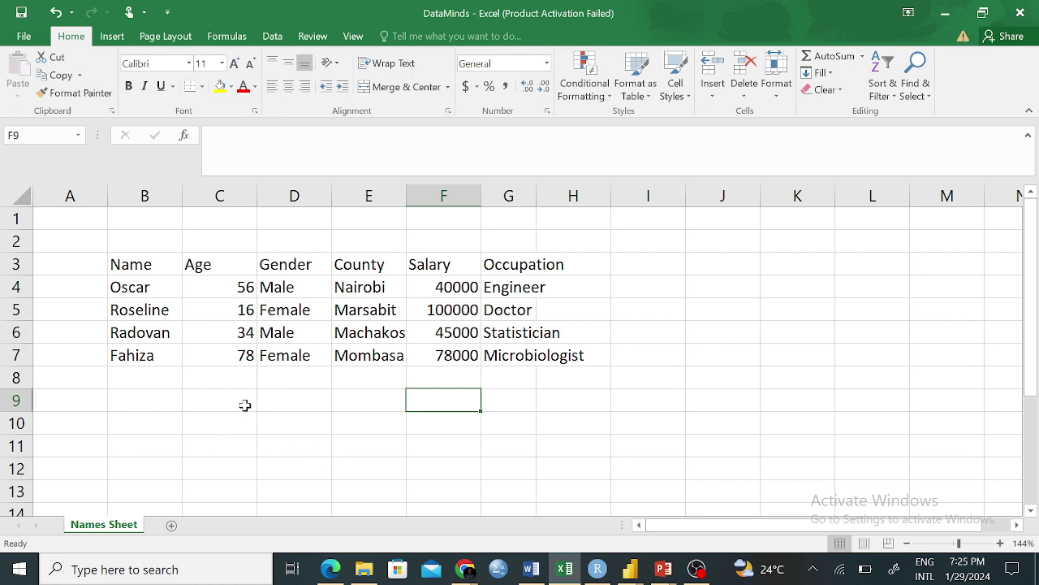
Copy the four data records in B4:G7 and paste them directly below, starting at cell B8.
left_click(207, 443)
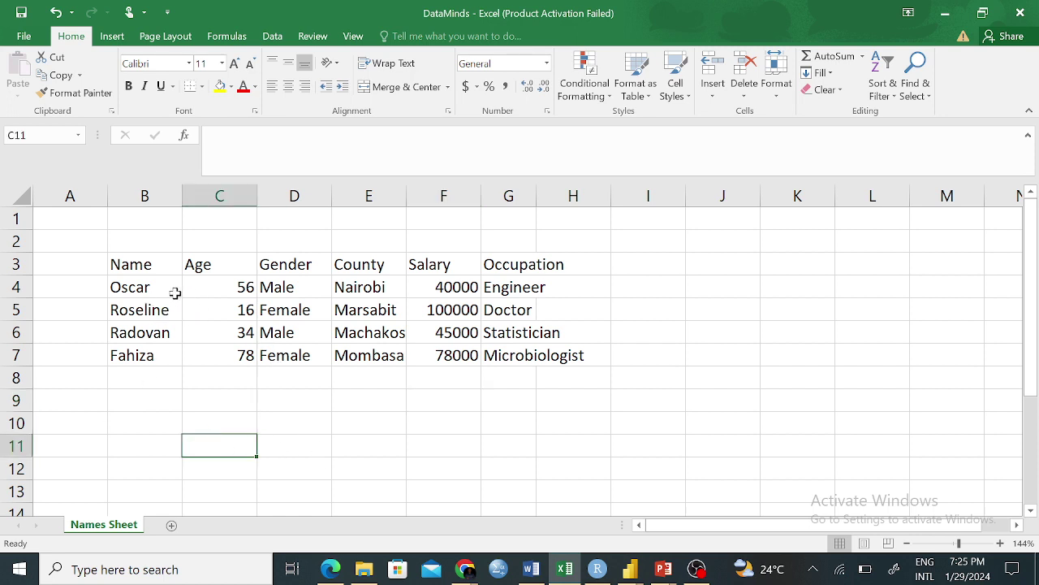
left_click_drag(121, 290, 517, 355)
key("ctrl+c")
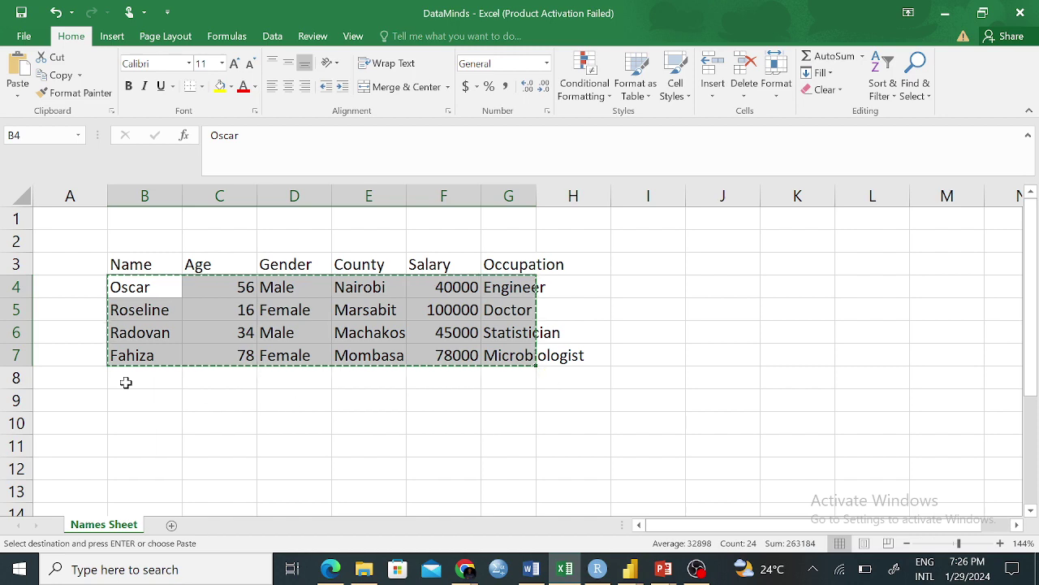
left_click(125, 380)
key("ctrl+v")
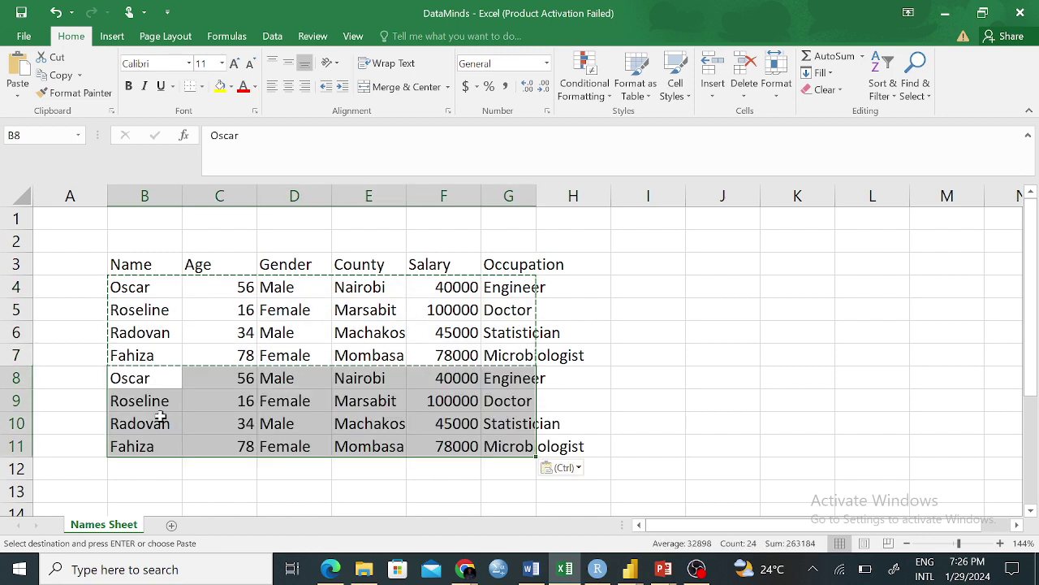
Paste the copied records three more times below the data, starting at cells B12, B16 and B20.
left_click(118, 471)
key("ctrl+v")
scroll(258, 355, "down", 3)
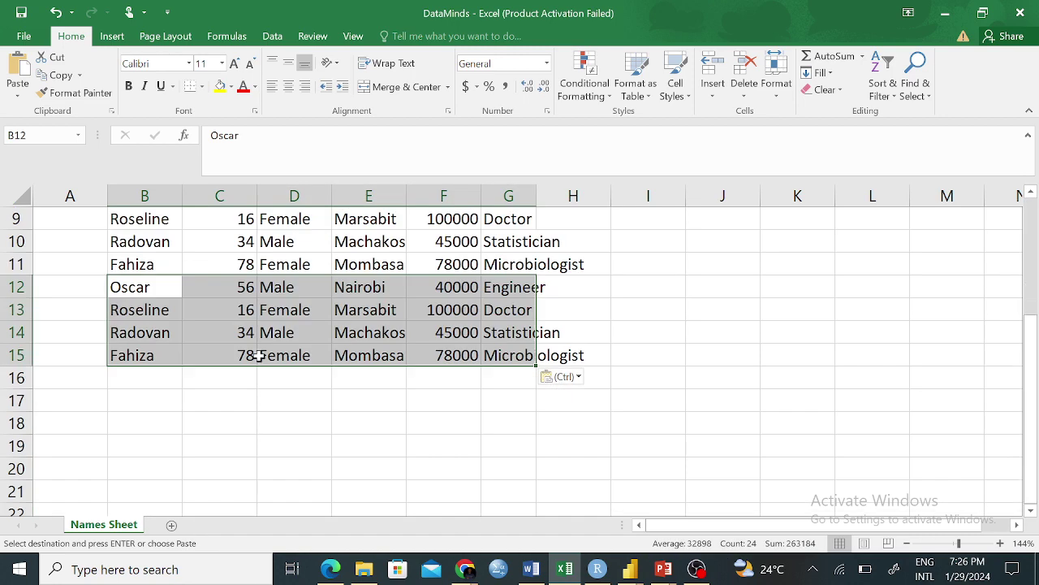
left_click(147, 384)
key("ctrl+v")
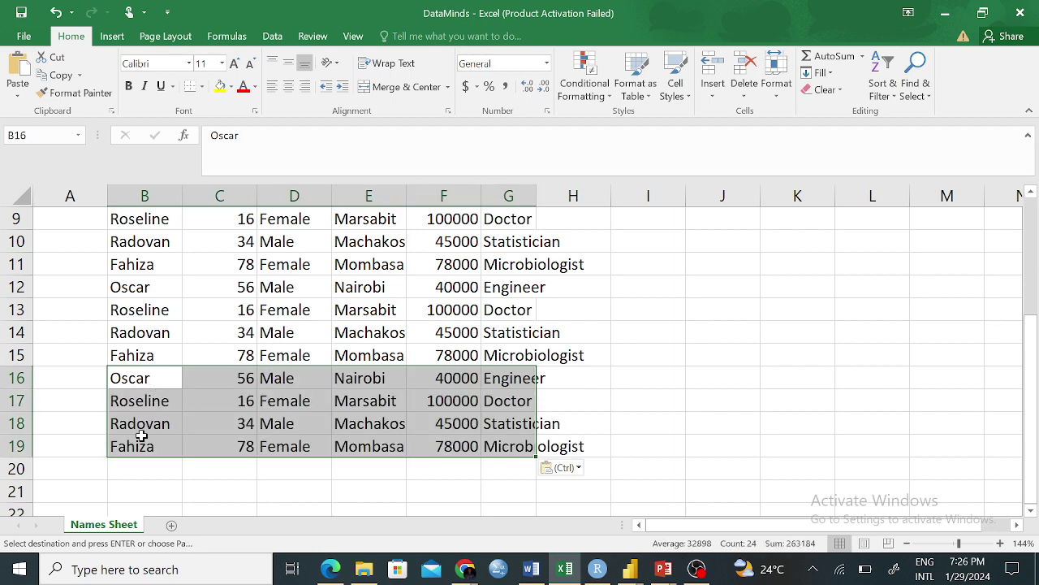
left_click(141, 468)
key("ctrl+v")
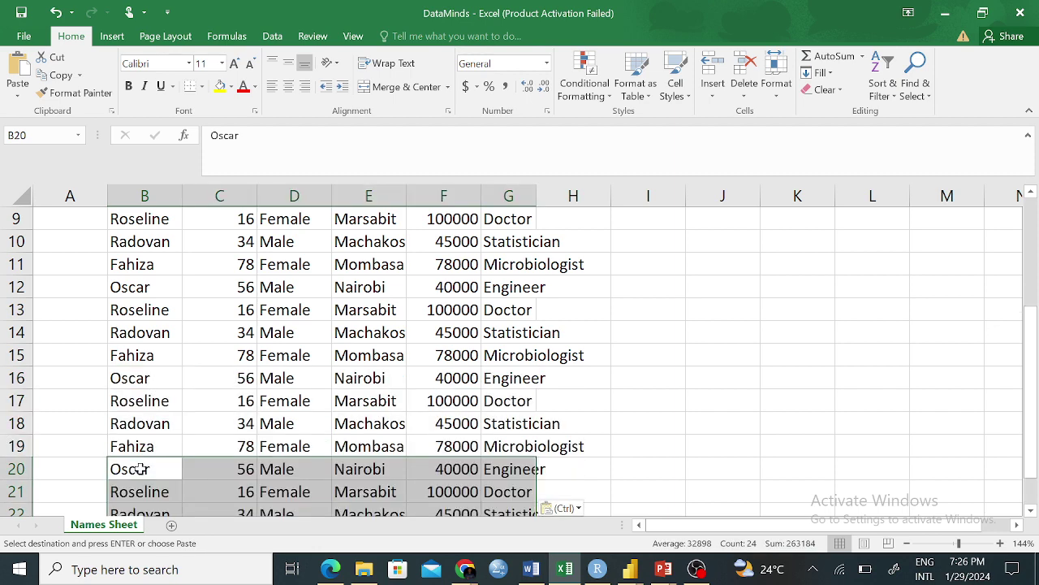
scroll(317, 366, "down", 4)
scroll(316, 366, "up", 7)
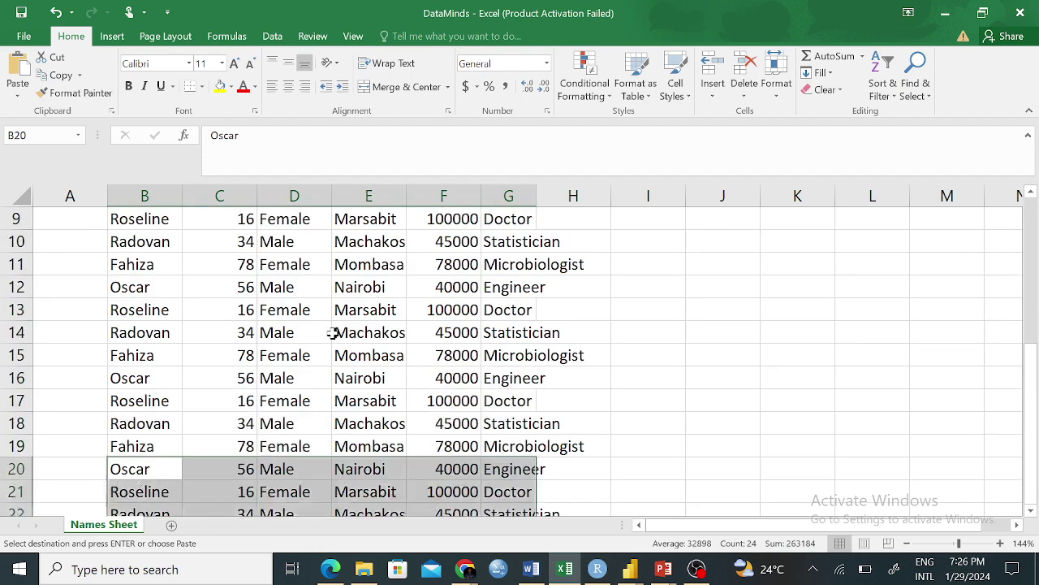
Delete the two empty rows 1 and 2 above the table's header row.
left_click(628, 325)
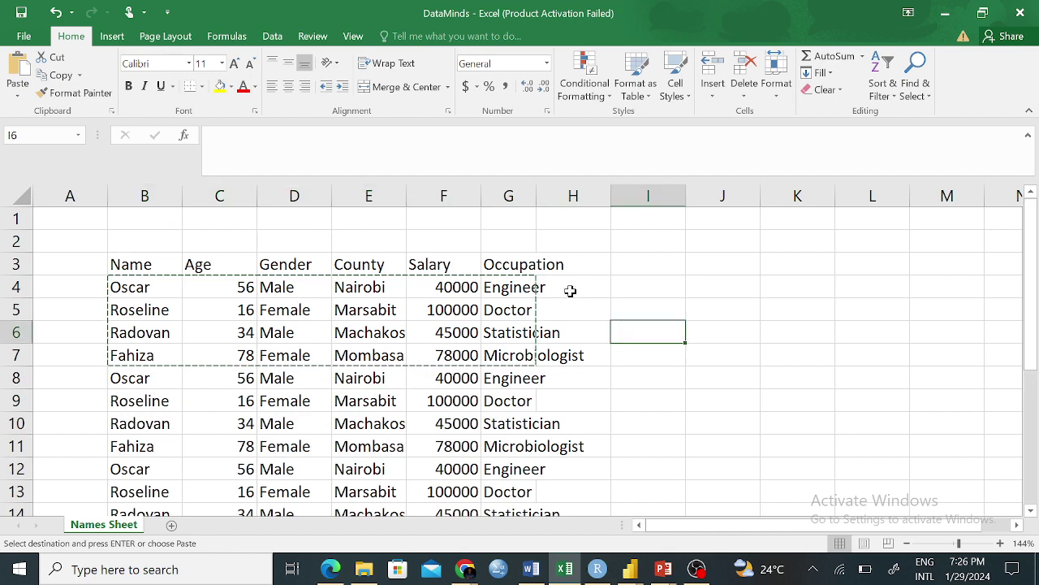
scroll(228, 362, "down", 1)
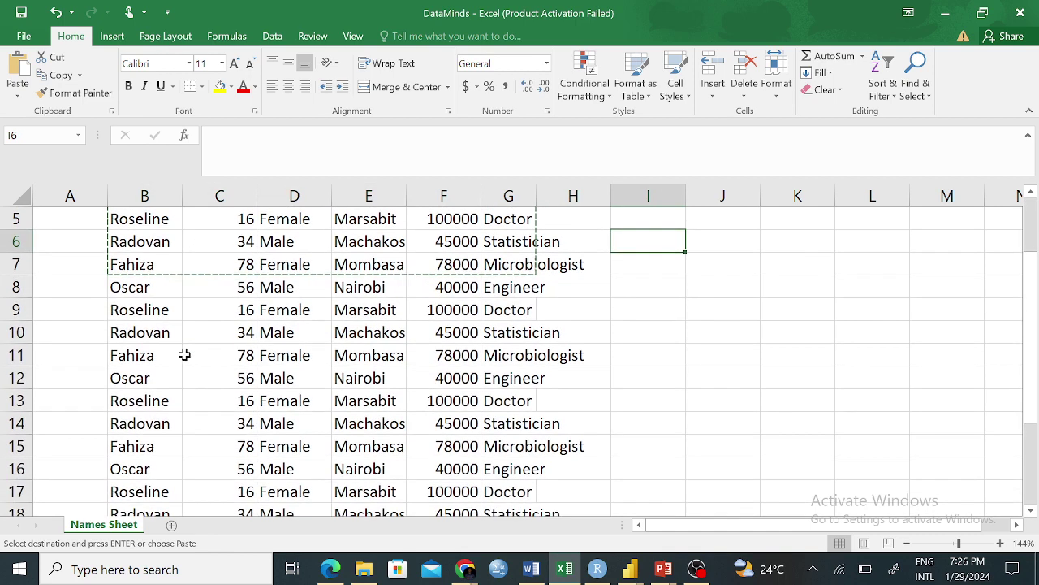
scroll(347, 406, "down", 6)
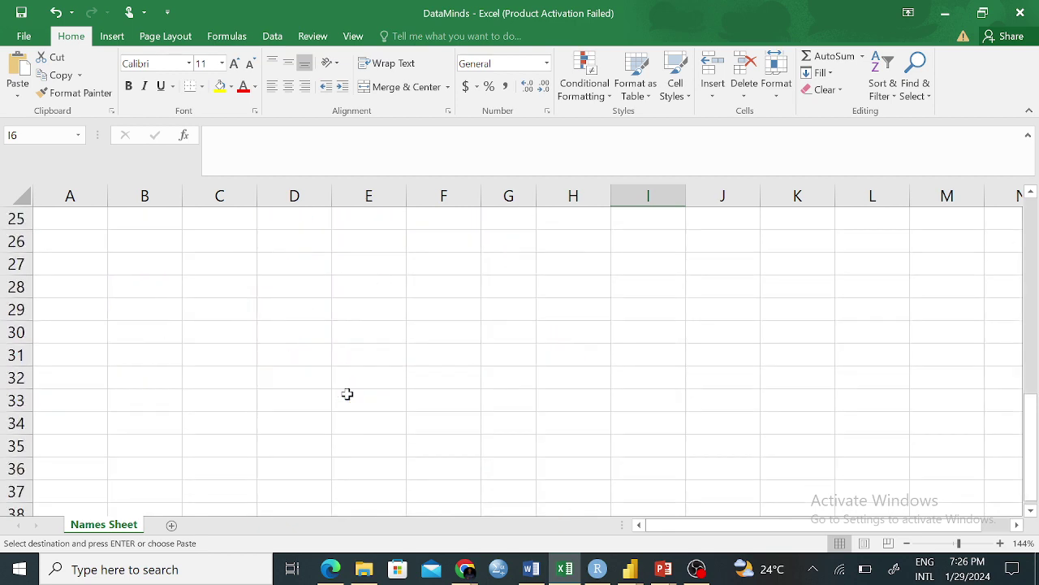
scroll(345, 393, "up", 8)
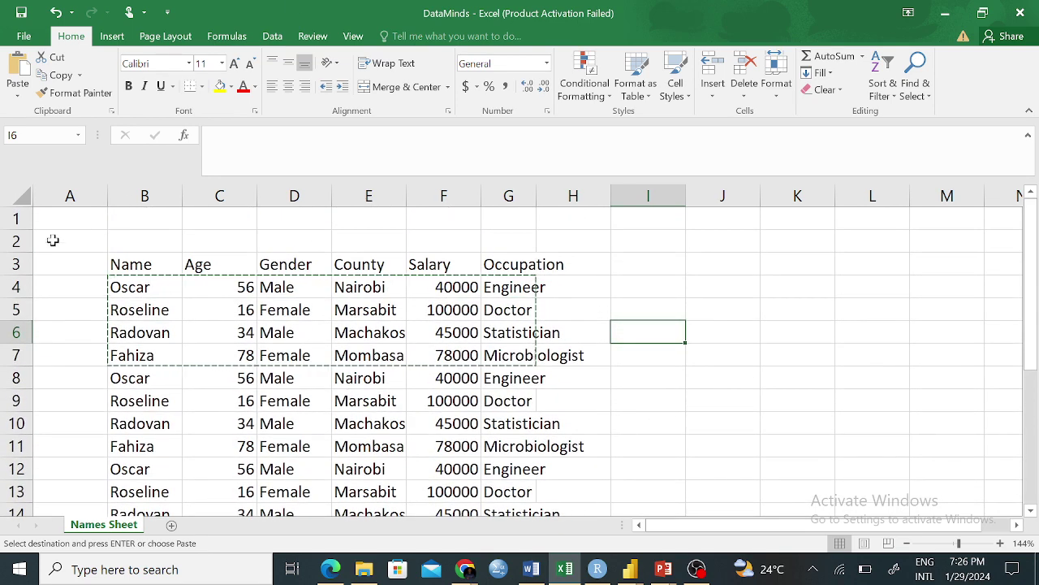
left_click_drag(16, 243, 18, 225)
right_click(18, 225)
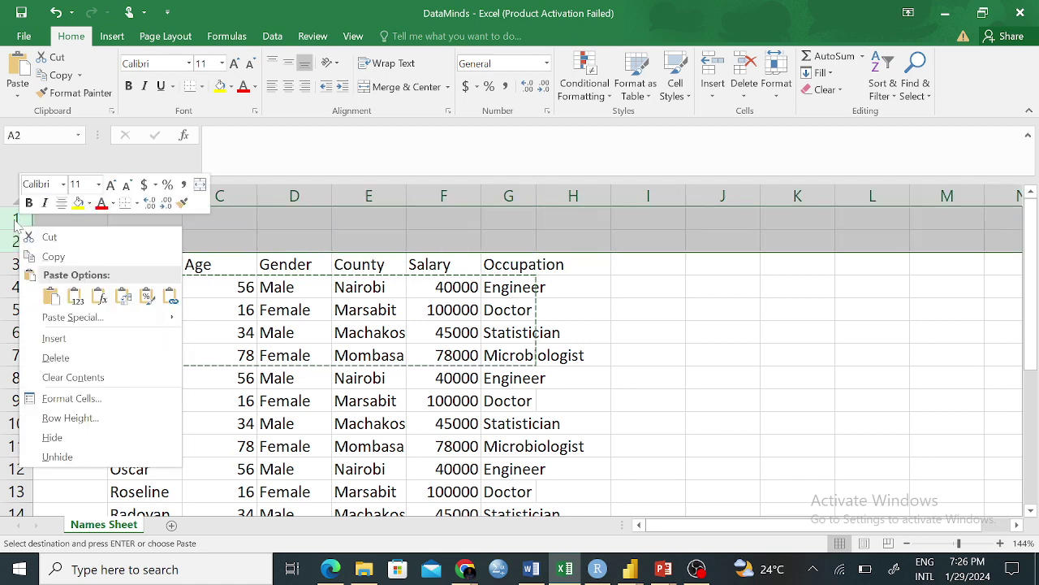
left_click(60, 361)
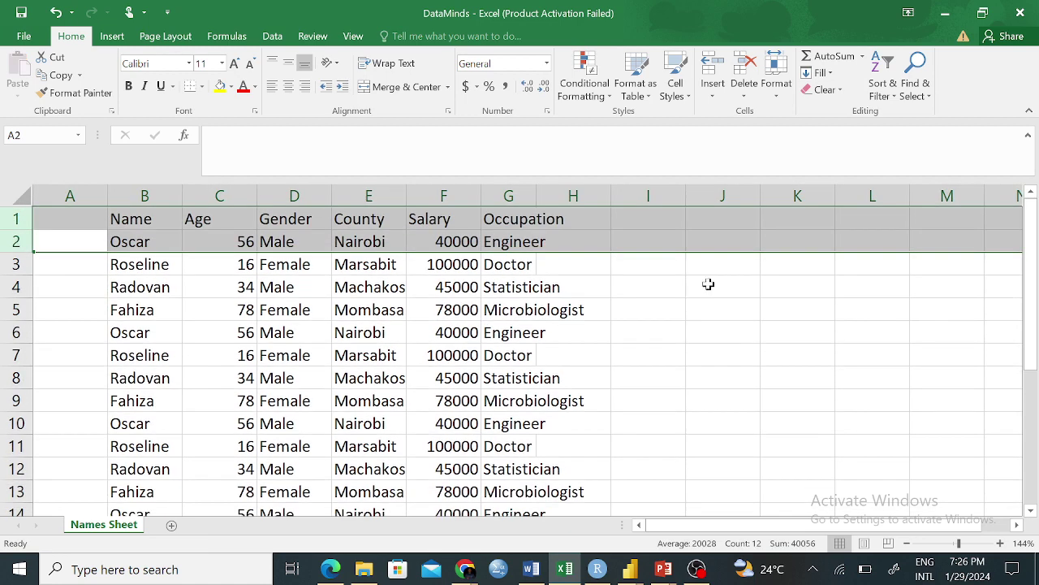
left_click(722, 332)
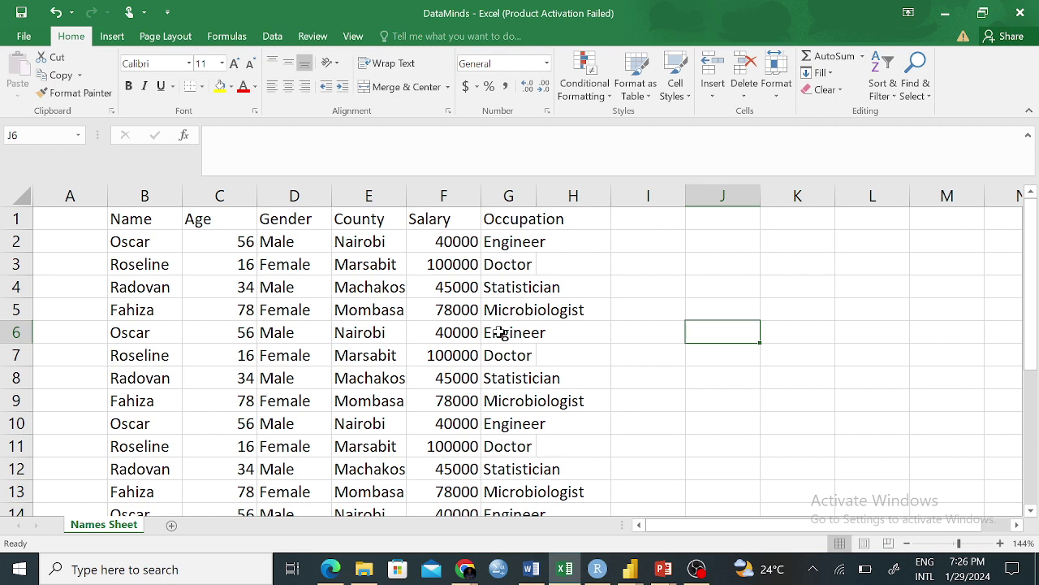
Examine the values in the Gender, Salary and Age columns by selecting their data cells.
left_click(408, 332)
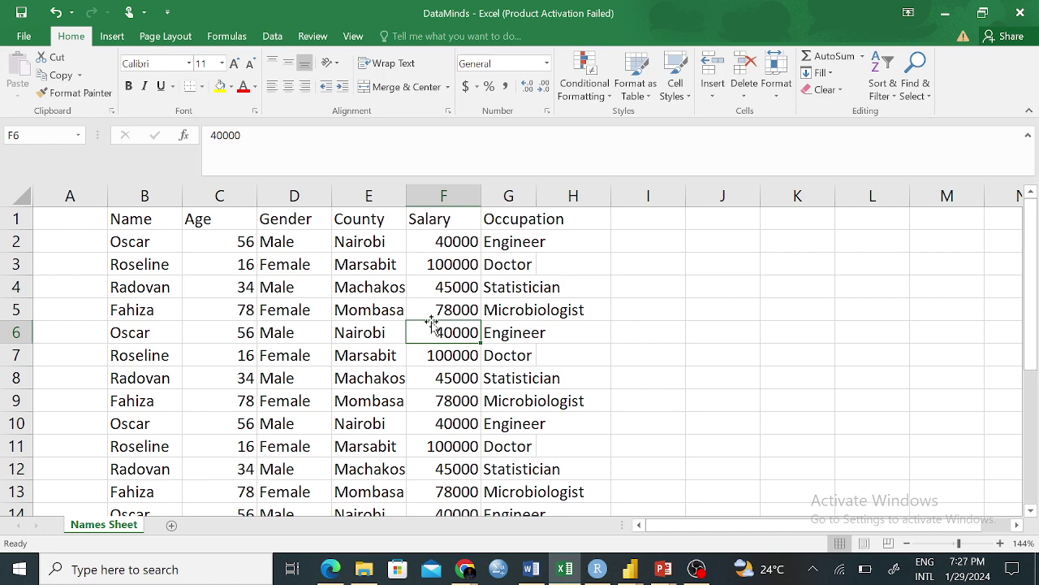
left_click_drag(268, 242, 262, 506)
left_click(308, 394)
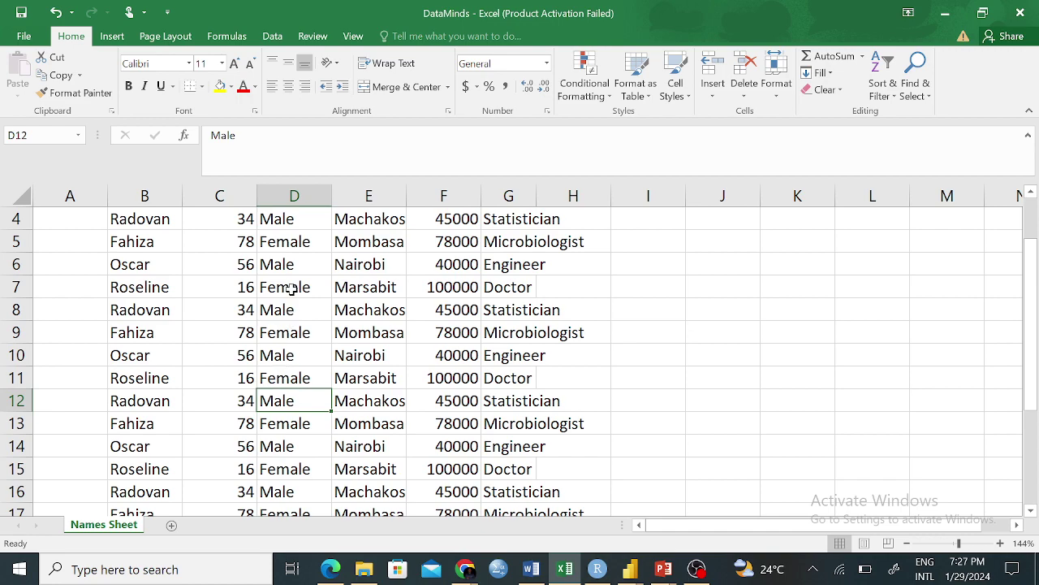
scroll(284, 293, "up", 1)
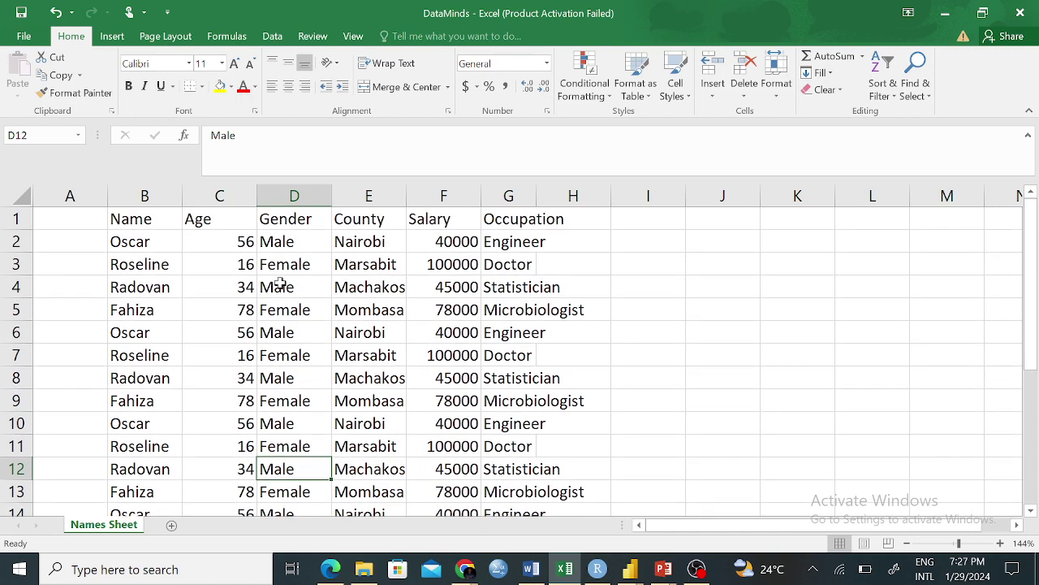
left_click_drag(286, 241, 294, 367)
scroll(294, 367, "up", 2)
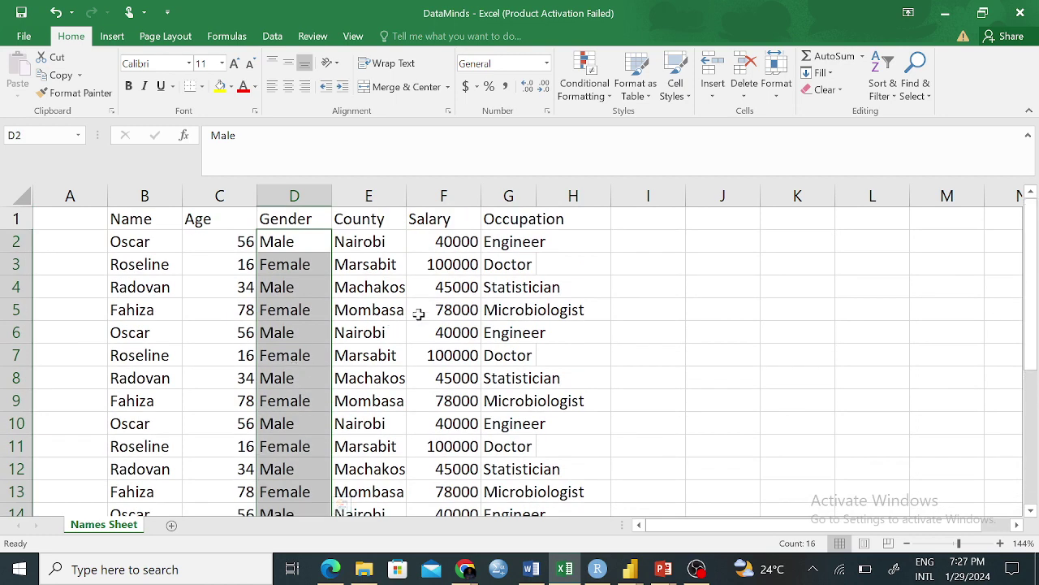
left_click_drag(453, 242, 450, 460)
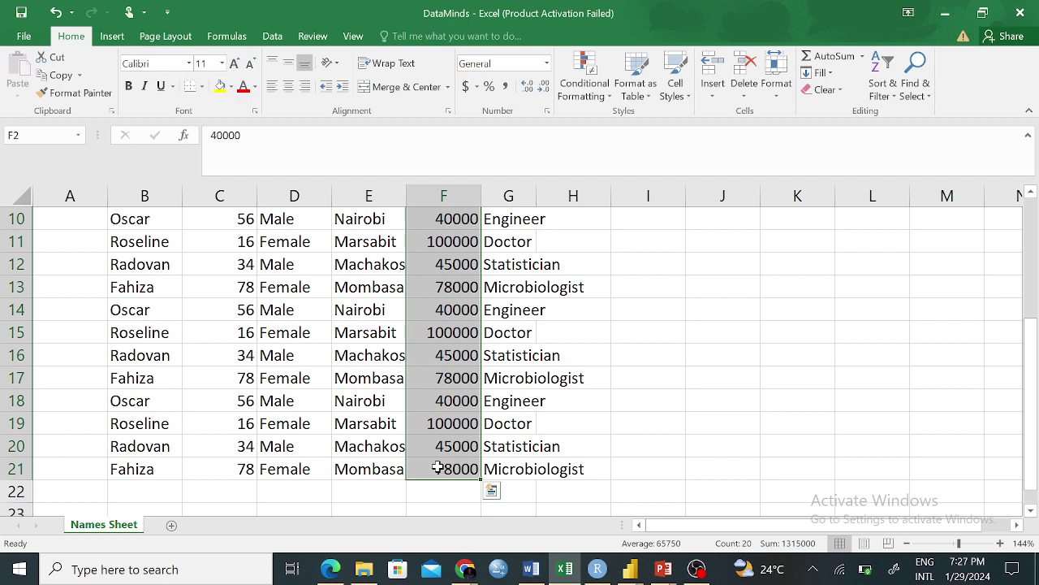
scroll(398, 436, "up", 3)
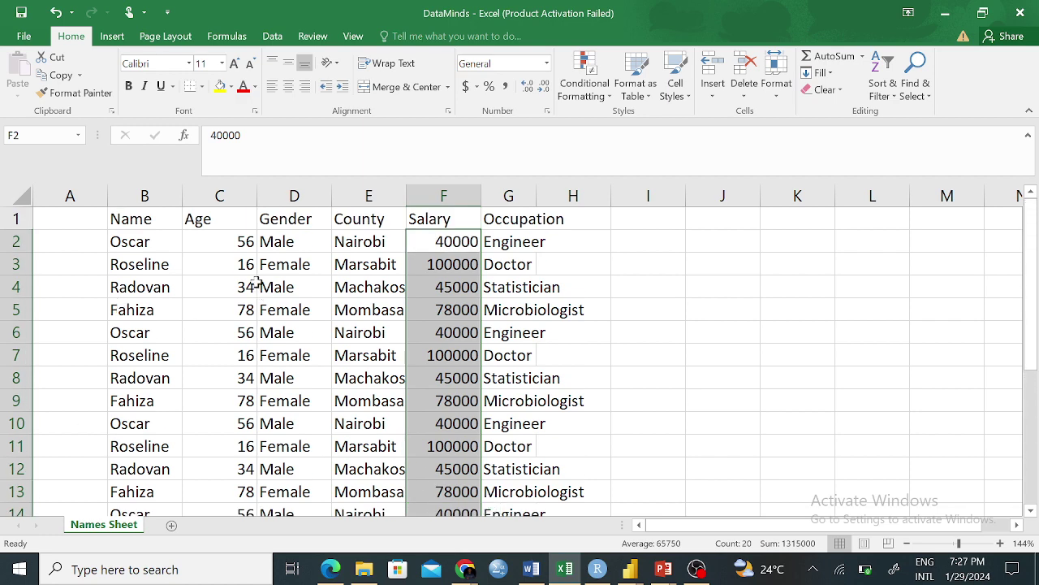
left_click_drag(238, 238, 220, 447)
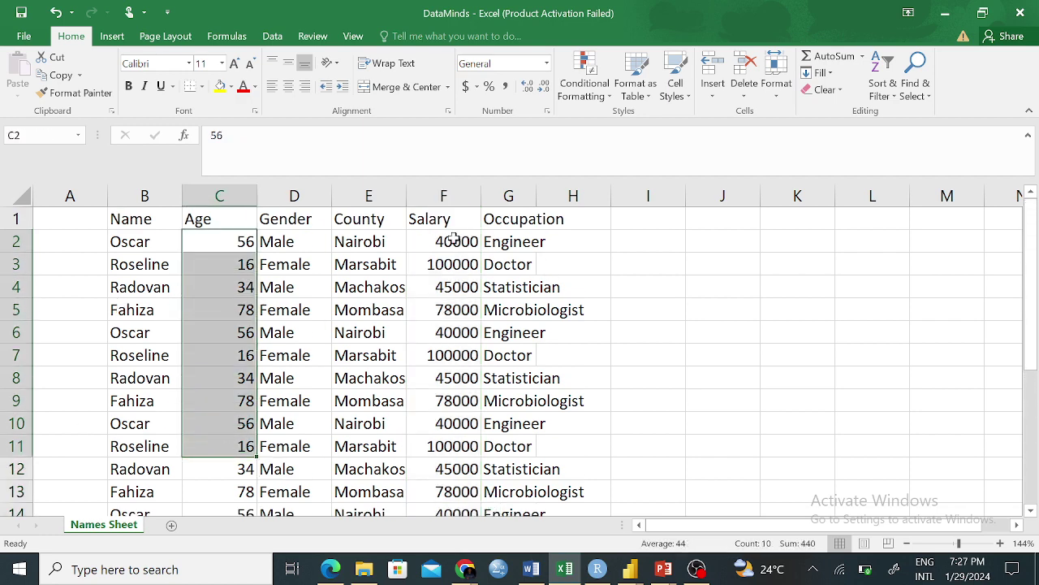
left_click_drag(441, 236, 421, 460)
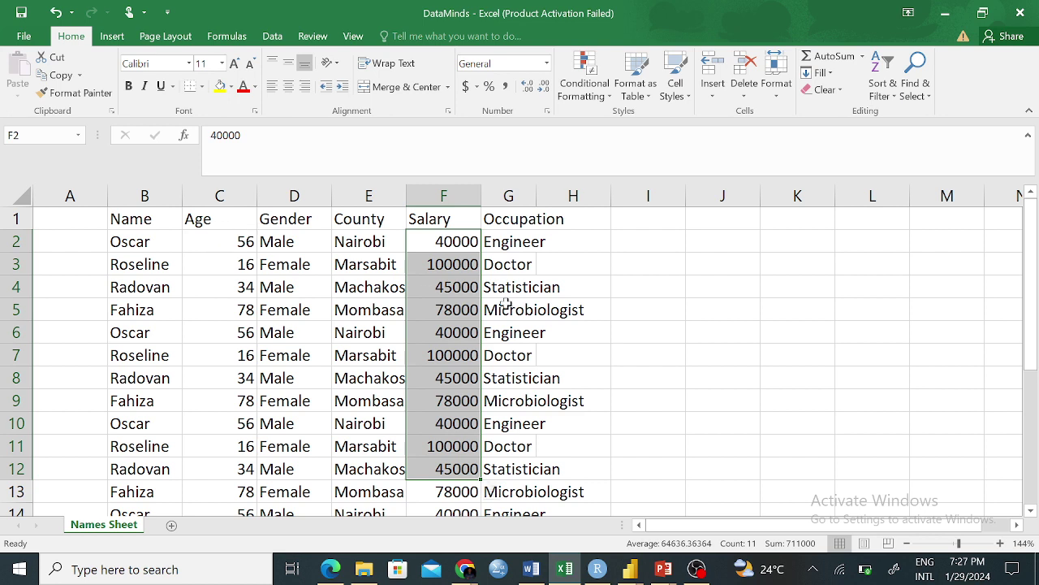
left_click(593, 288)
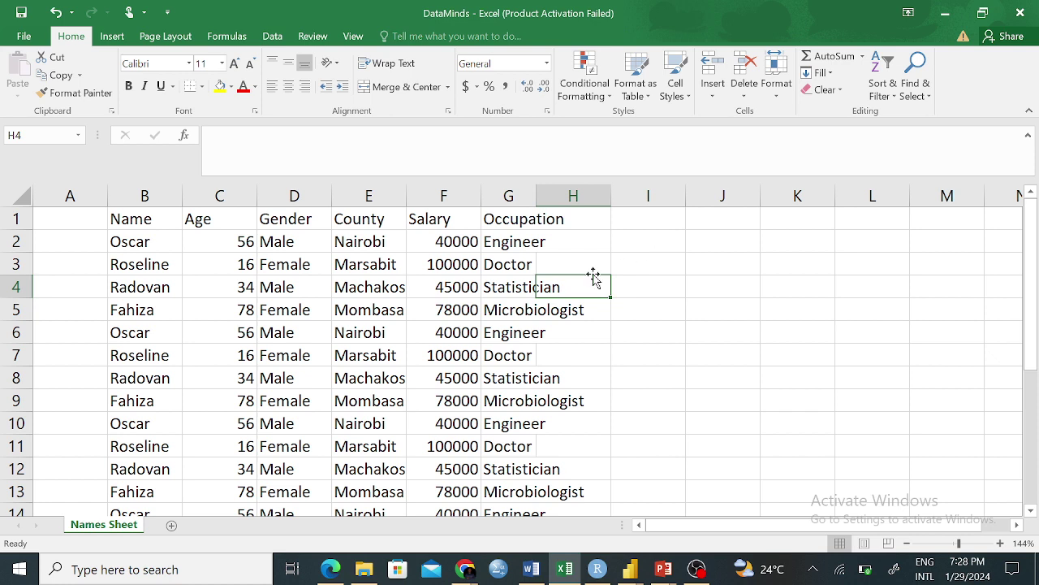
left_click(526, 286)
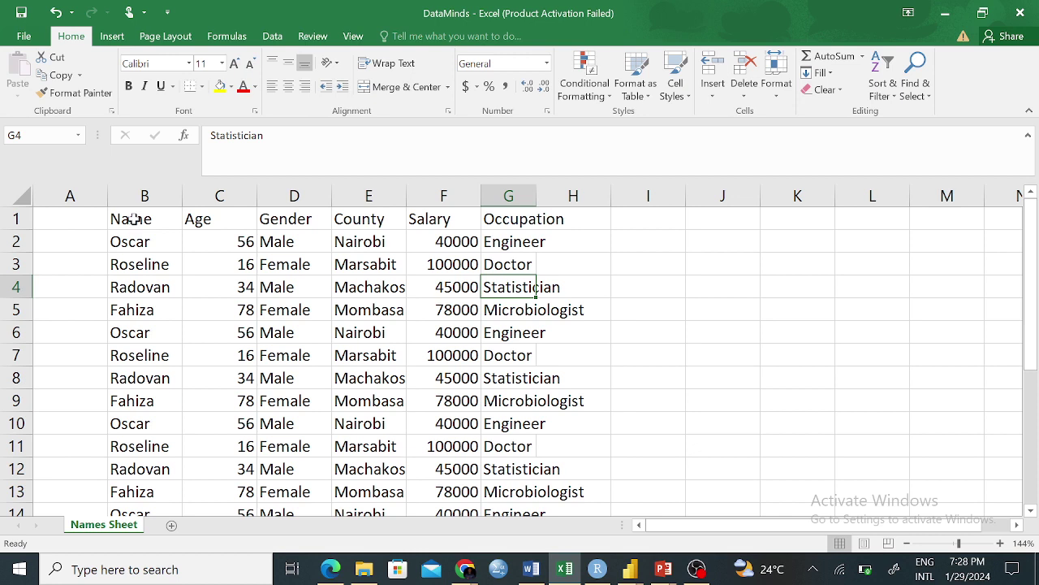
Examine the Name column from its header down, and the full block of records in B2:G21.
left_click_drag(136, 216, 115, 492)
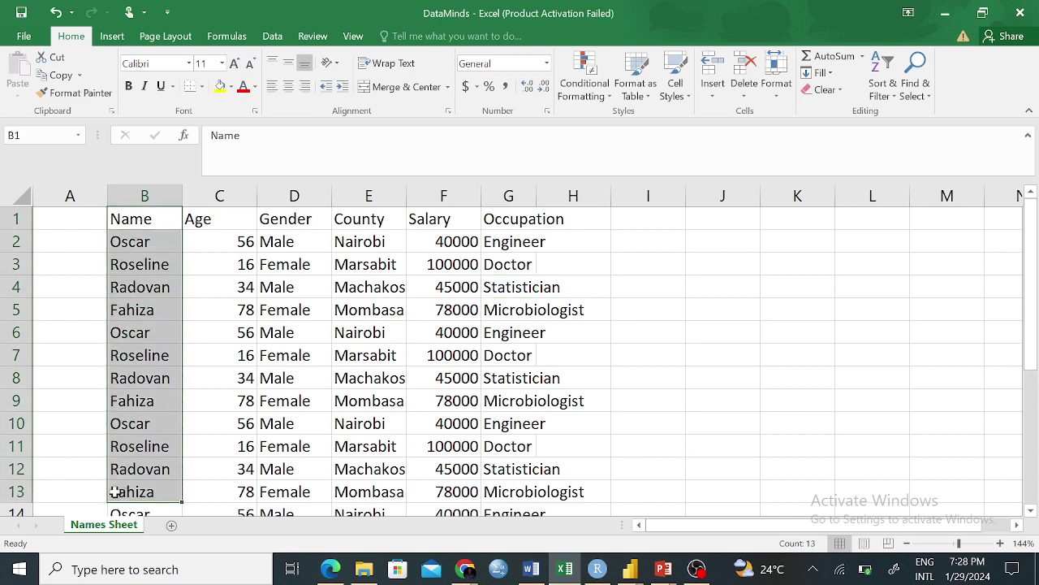
left_click(286, 309)
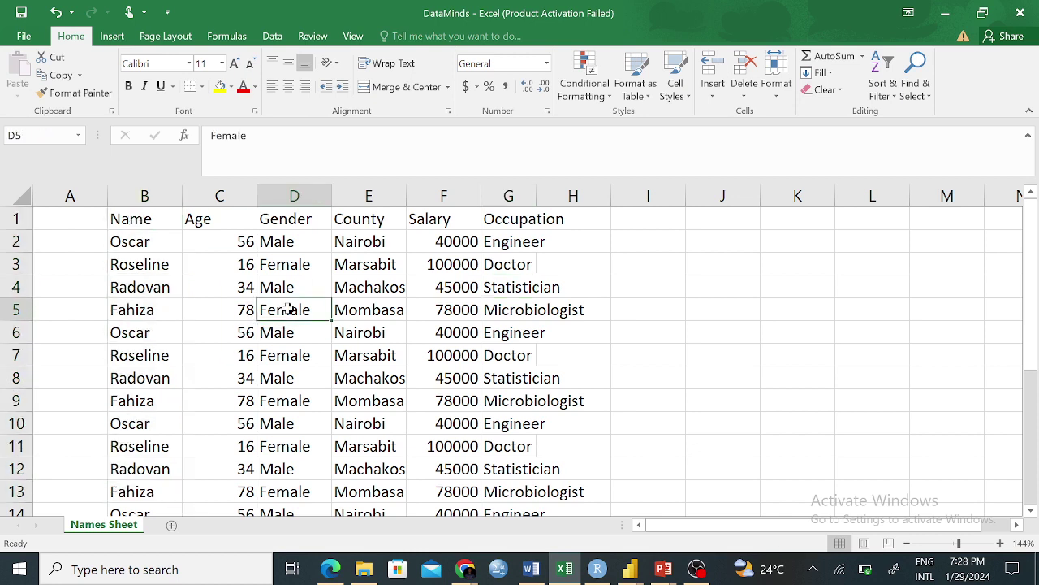
left_click(144, 226)
left_click_drag(141, 227, 132, 509)
left_click(124, 216)
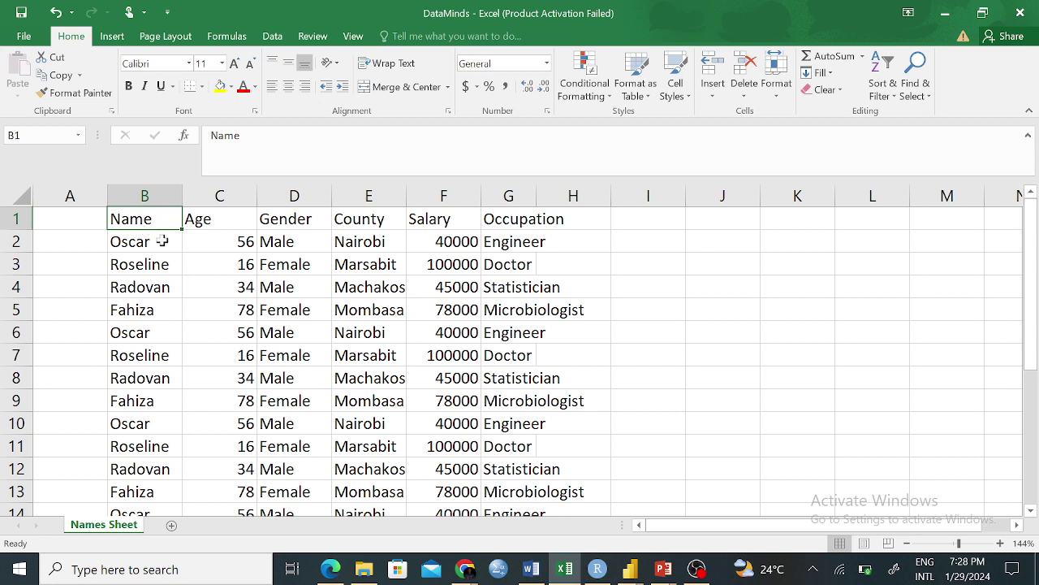
left_click(143, 244)
left_click(146, 217)
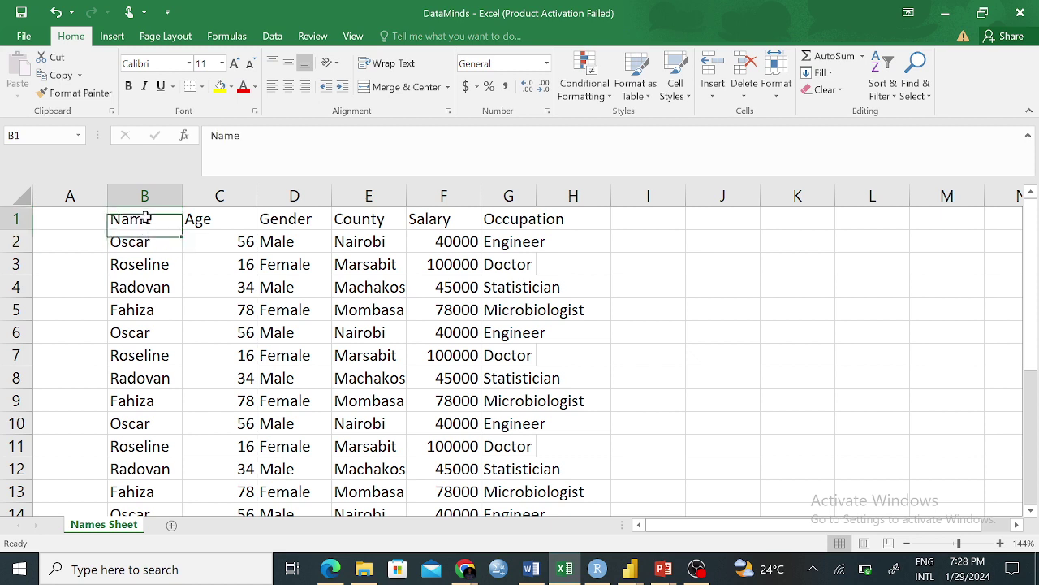
left_click(141, 239)
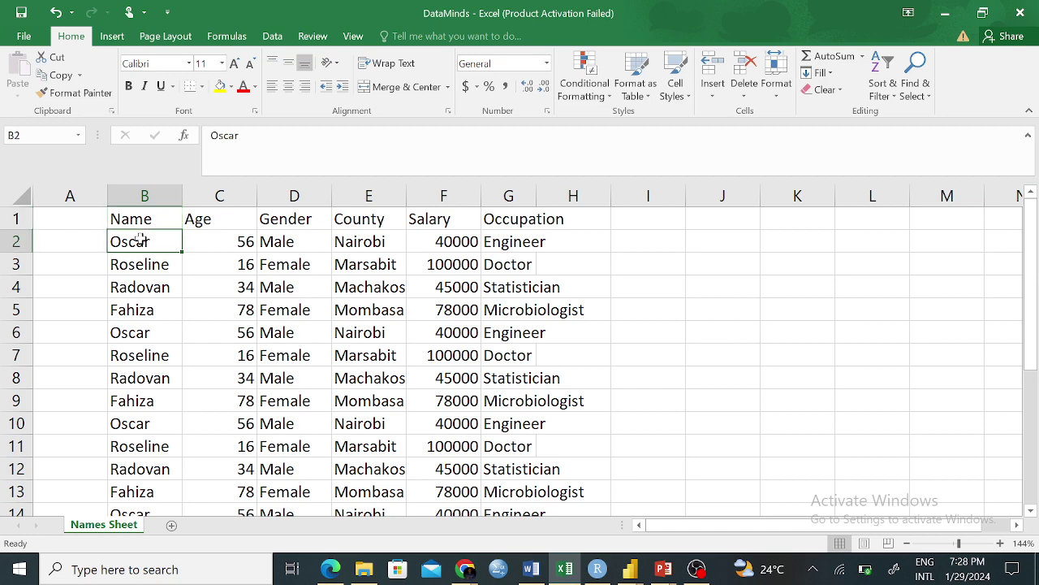
left_click_drag(140, 239, 529, 430)
scroll(530, 430, "up", 4)
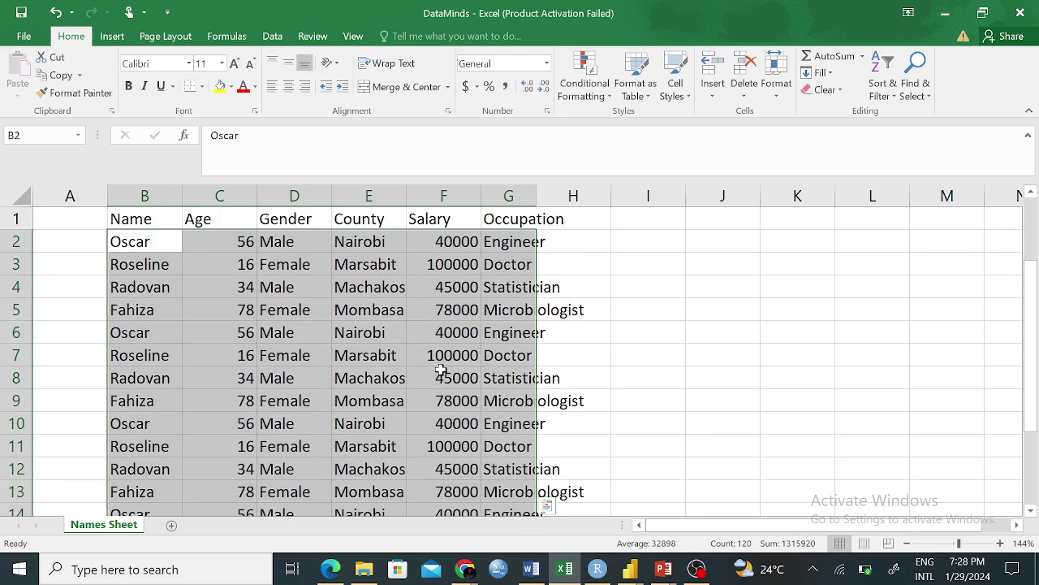
Sort the names in B2:B21 from A to Z, expanding the selection to include the neighbouring columns.
left_click(148, 255)
left_click_drag(150, 242, 154, 465)
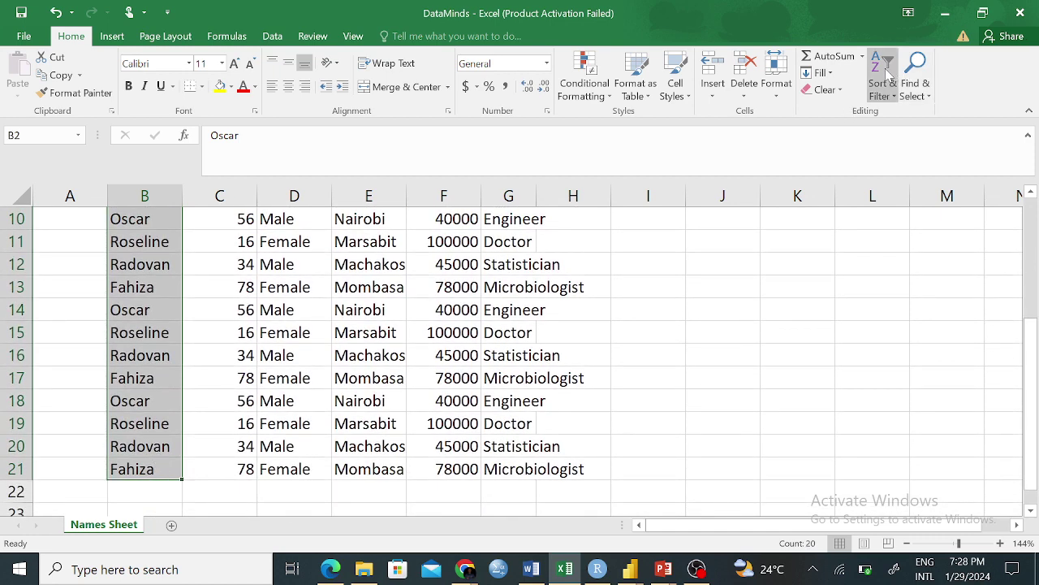
left_click(886, 88)
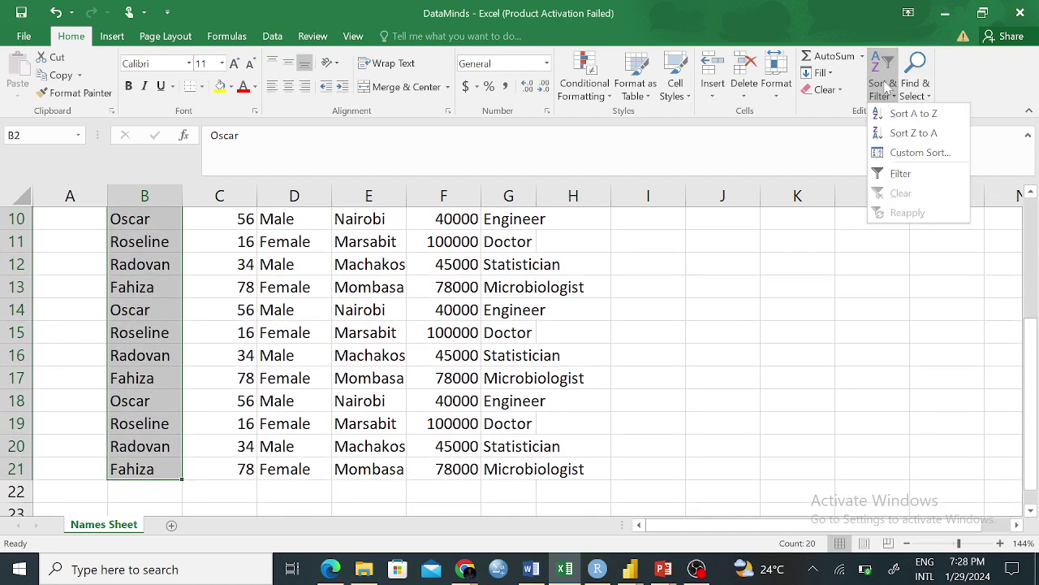
left_click(933, 119)
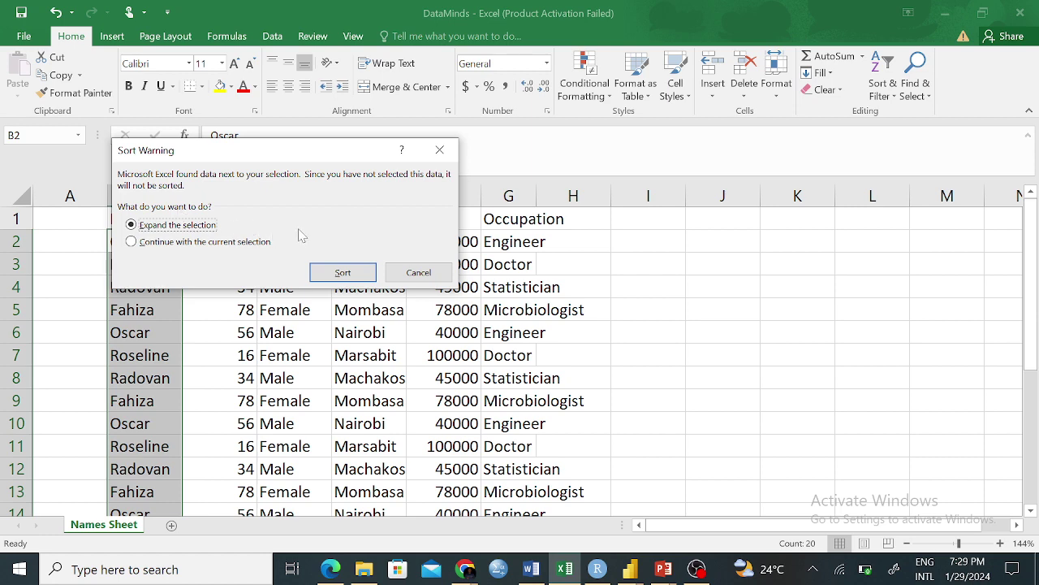
left_click(348, 275)
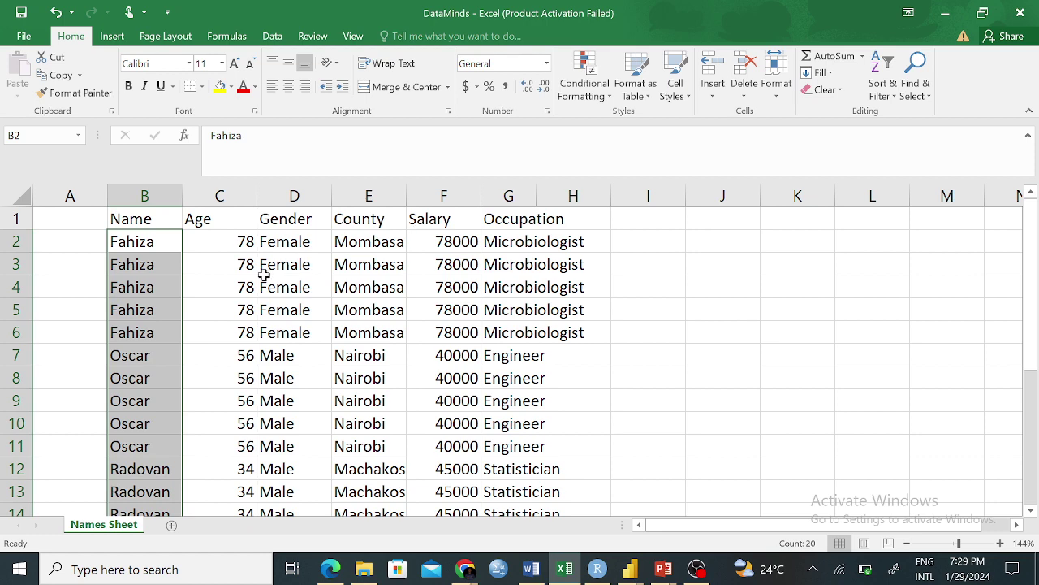
scroll(290, 287, "down", 5)
scroll(290, 280, "up", 5)
scroll(290, 278, "down", 1)
scroll(229, 278, "up", 1)
Replace the name in cell B17 of the sorted table with a different first name.
left_click(155, 239)
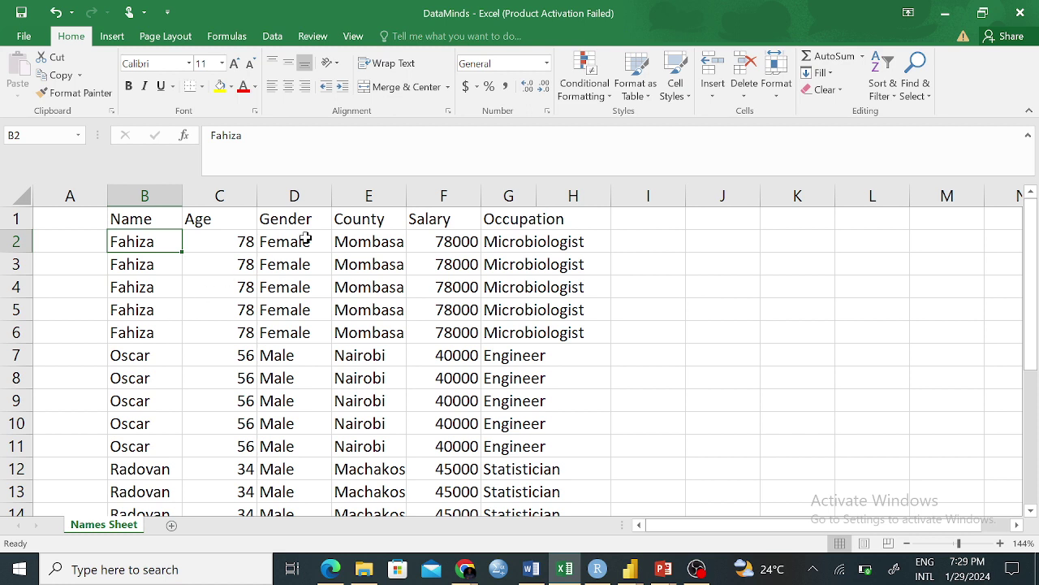
left_click(139, 264)
scroll(140, 362, "down", 3)
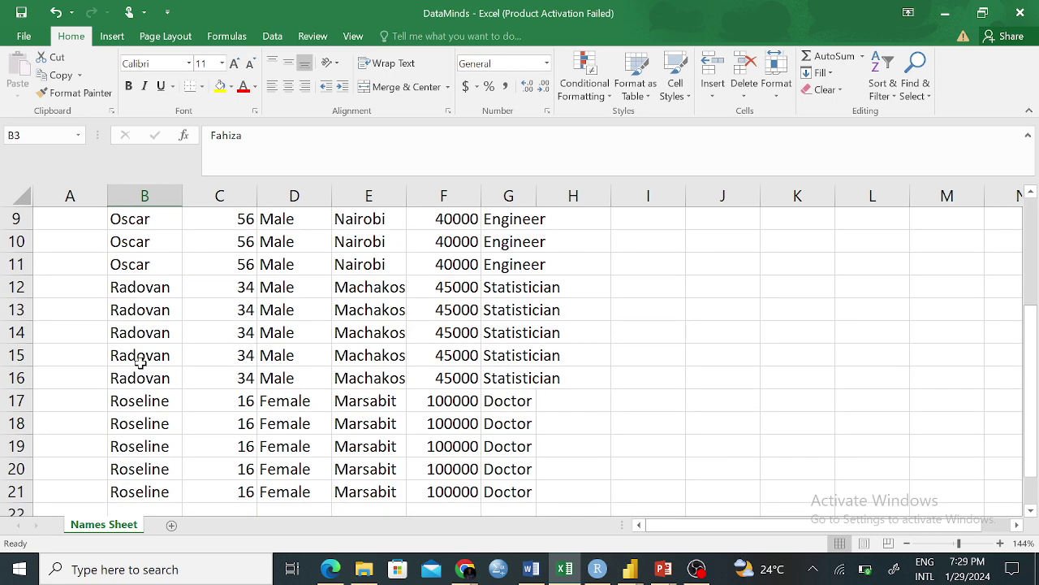
left_click(135, 404)
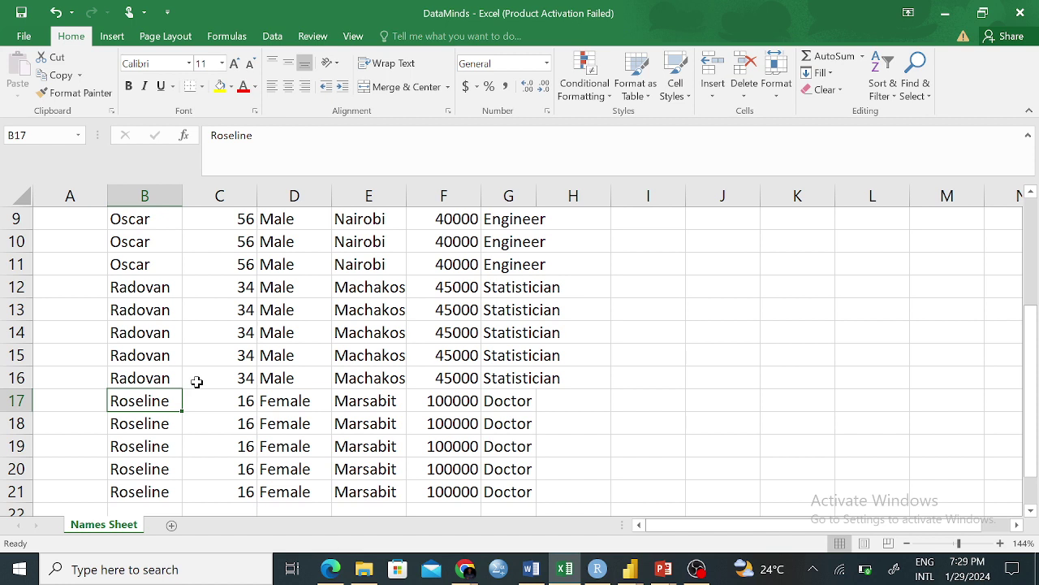
type("Hez")
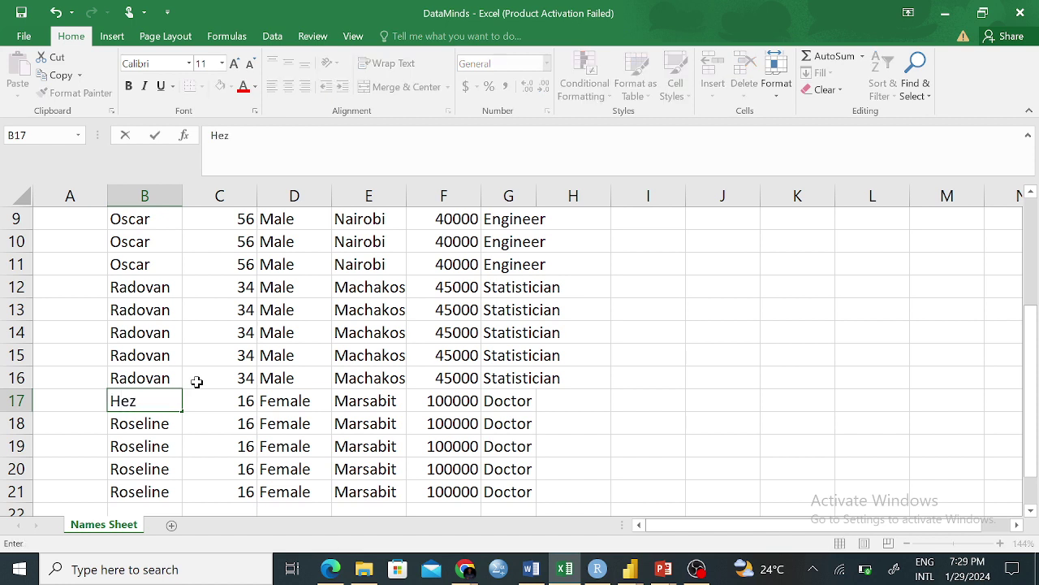
type("ron")
left_click(120, 357)
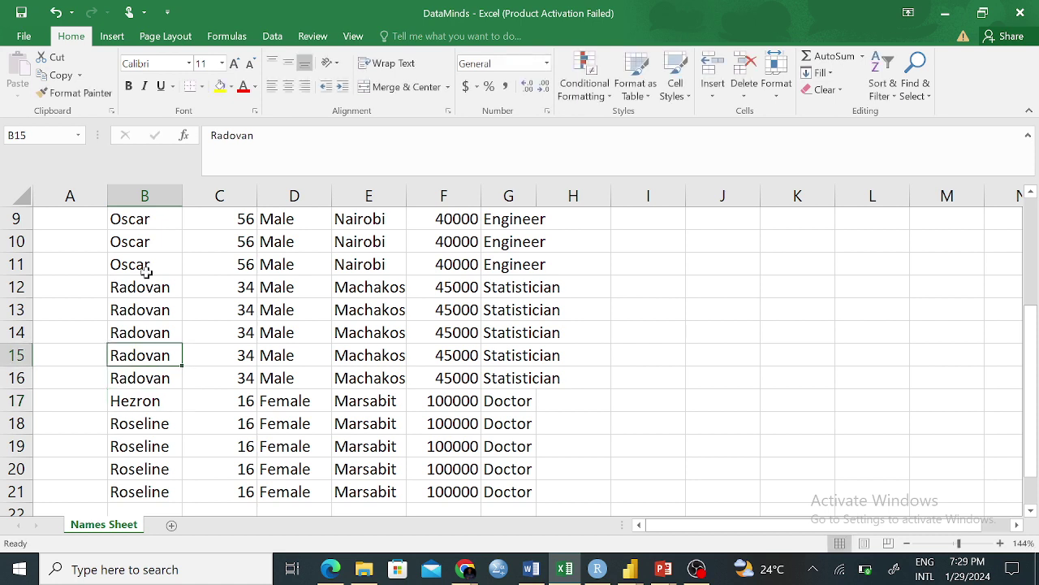
Replace the names in cells B11 and B3 with different first names.
left_click(140, 264)
type("Jemutai")
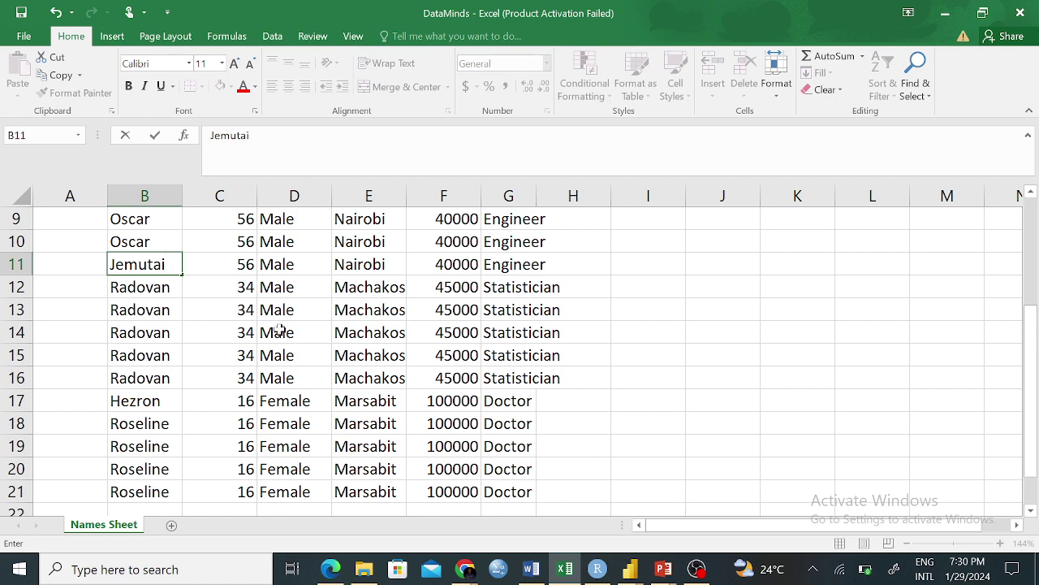
left_click(134, 373)
scroll(174, 364, "up", 3)
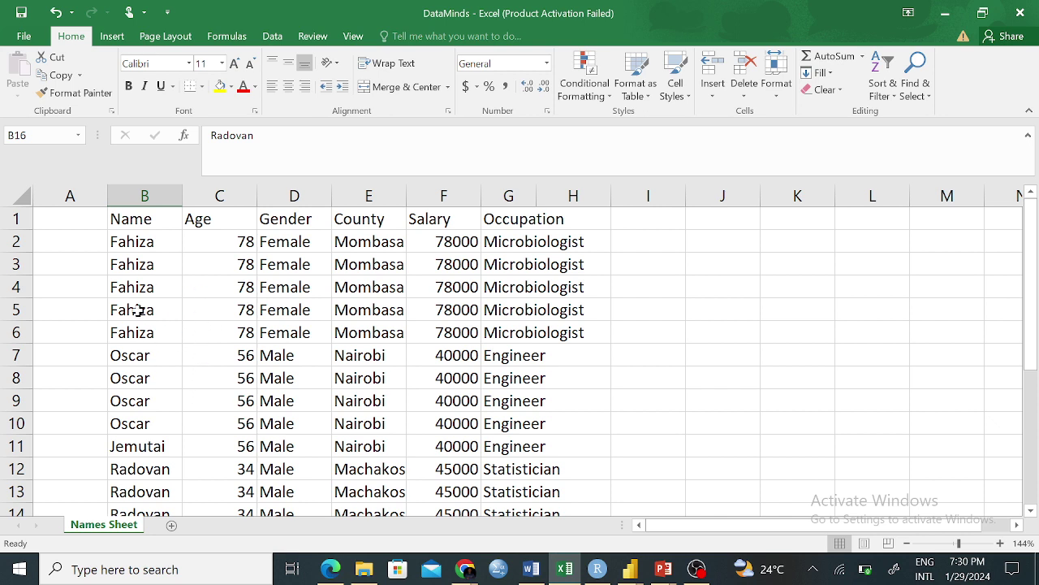
left_click(146, 268)
type("Alvas")
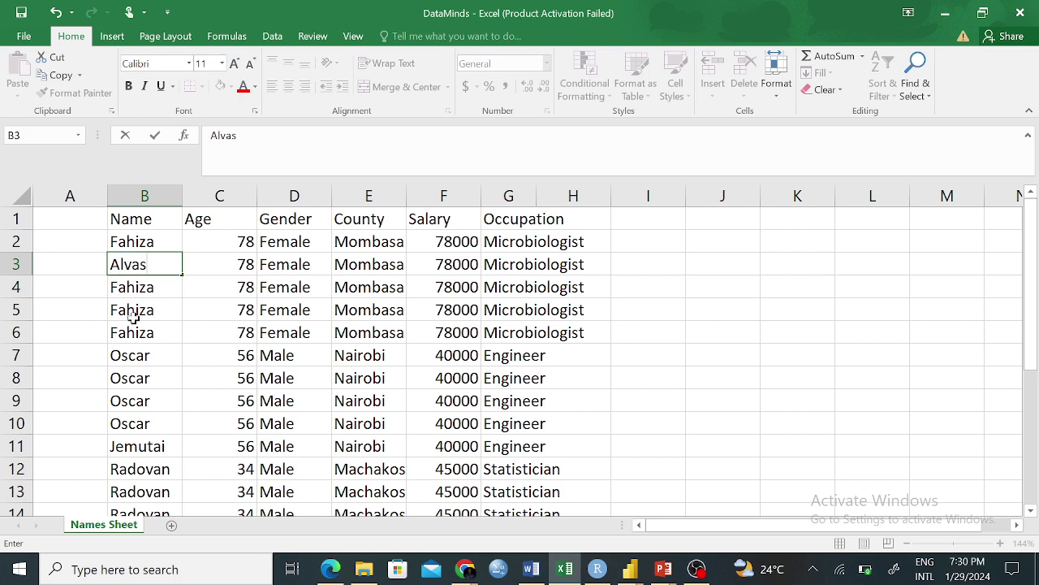
left_click(148, 399)
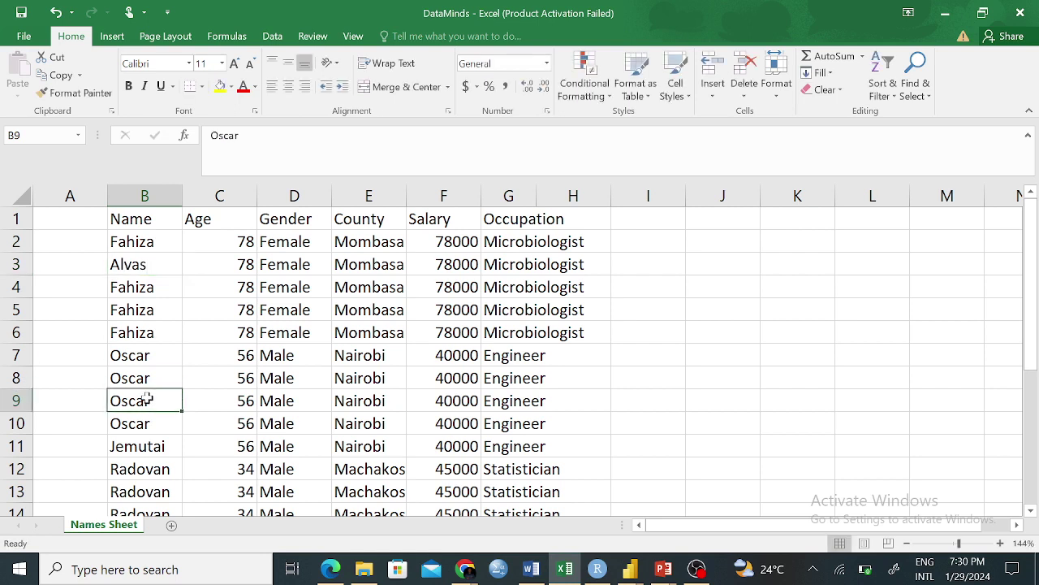
Replace the name in cell B7, the first Engineer record, with a different first name.
left_click(137, 358)
type("w")
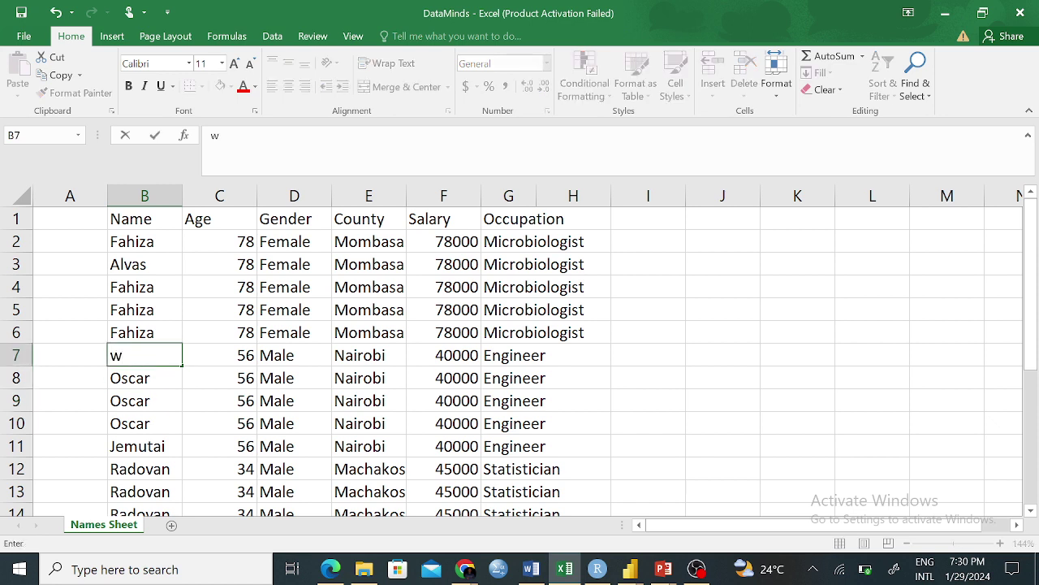
key("BackSpace")
type("w")
key("BackSpace")
type("Wema")
left_click(141, 418)
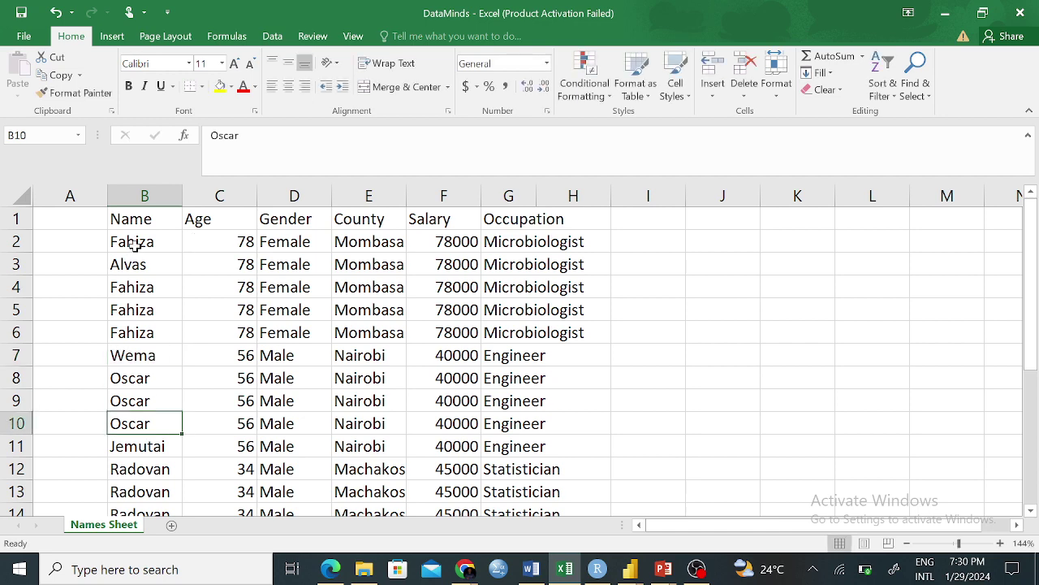
Sort the names in B2:B21 from A to Z, continuing with the current selection so the neighbouring columns are left out.
left_click_drag(137, 241, 163, 469)
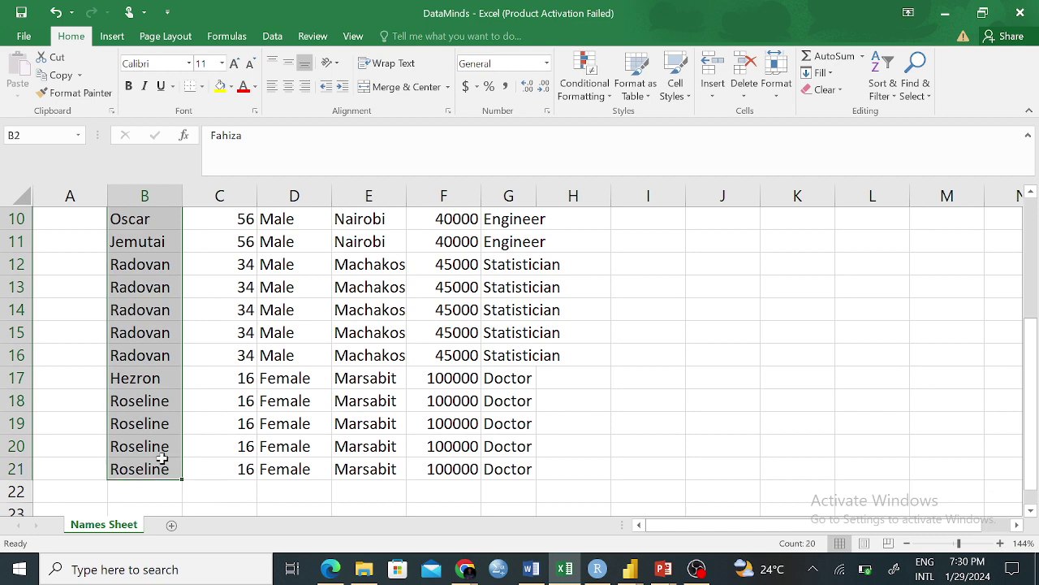
left_click(883, 81)
left_click(882, 113)
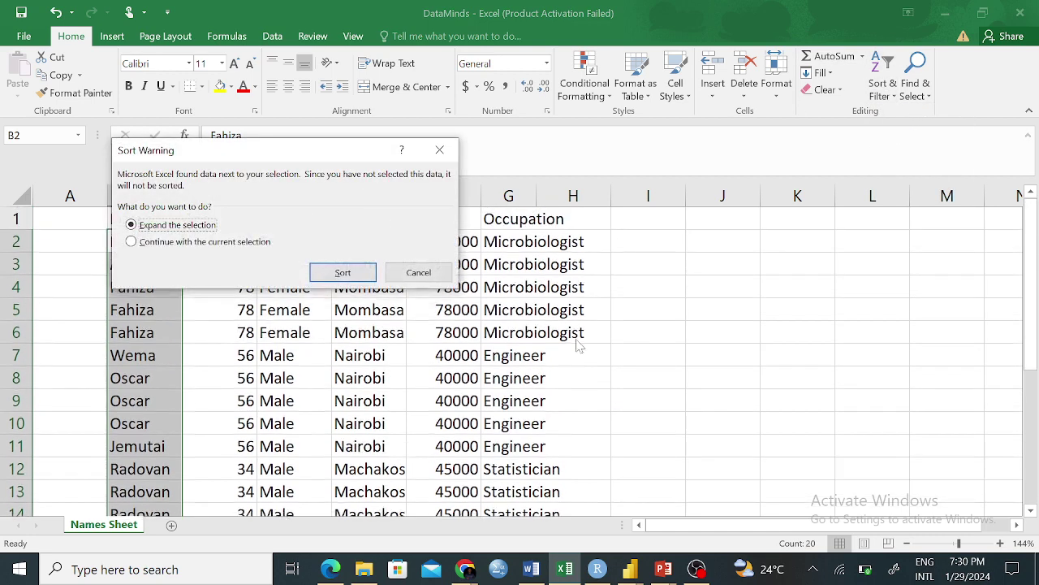
left_click(131, 242)
left_click(342, 272)
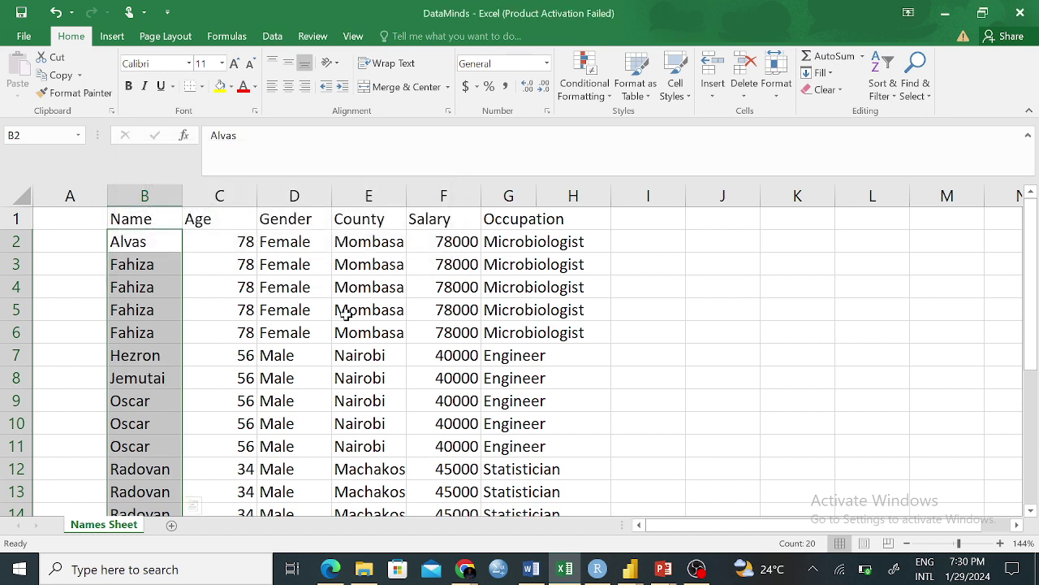
Examine the order of the sorted names in the Name column from B2 down to B21.
left_click(135, 244)
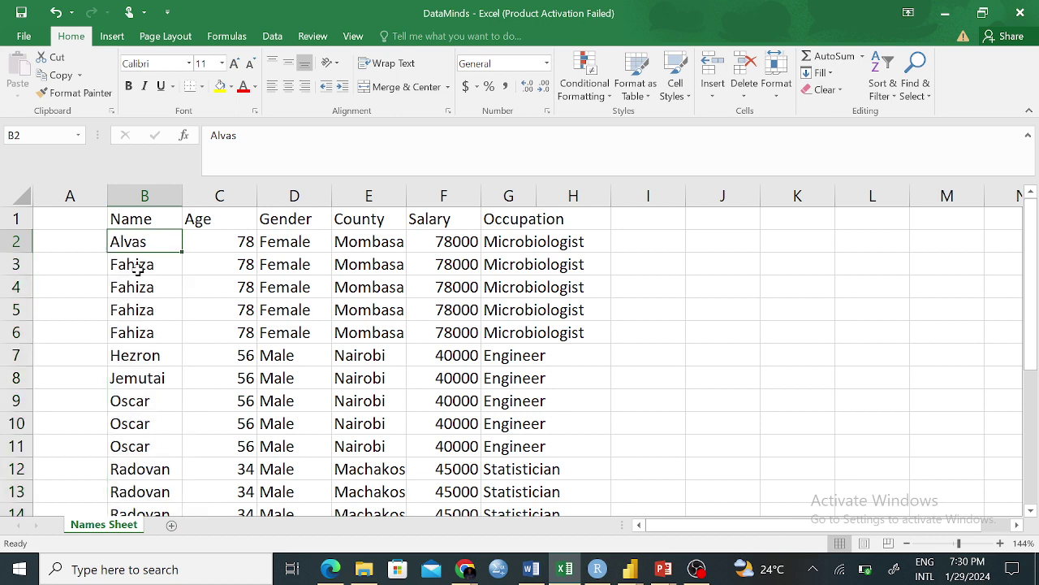
left_click(137, 264)
left_click(137, 289)
left_click(141, 333)
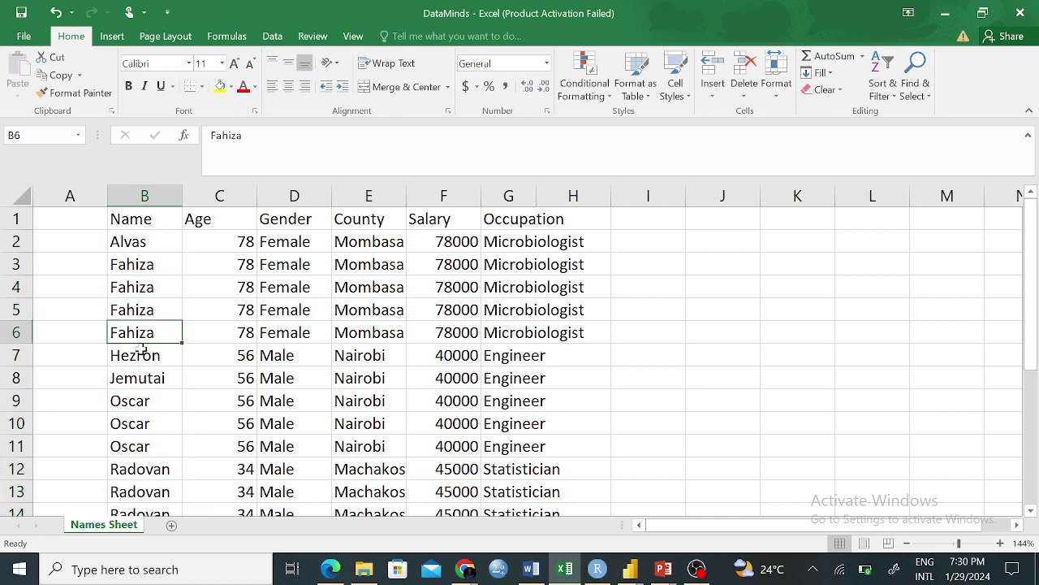
left_click(141, 375)
scroll(144, 422, "down", 4)
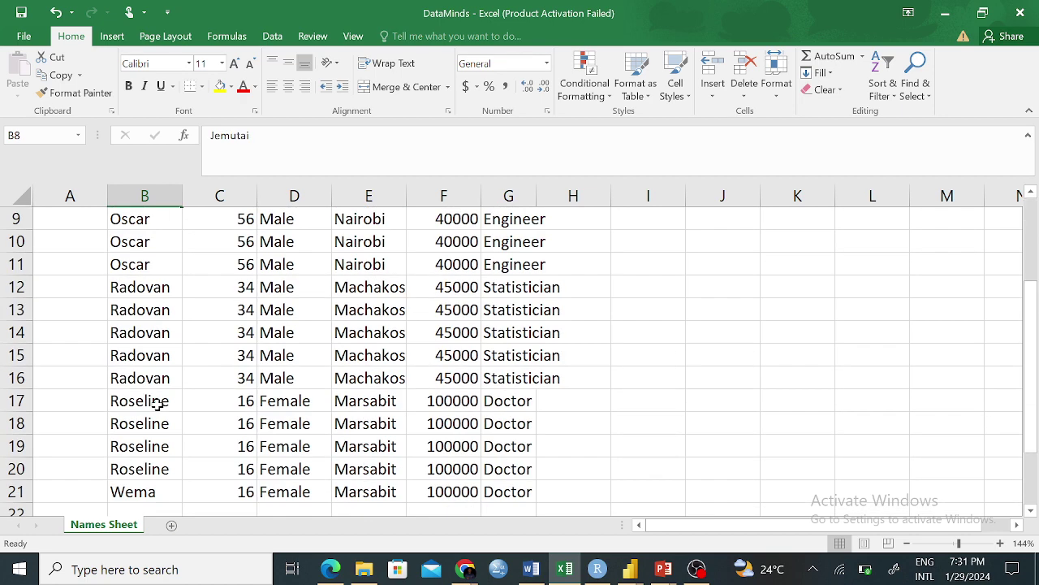
left_click(142, 400)
scroll(517, 371, "up", 4)
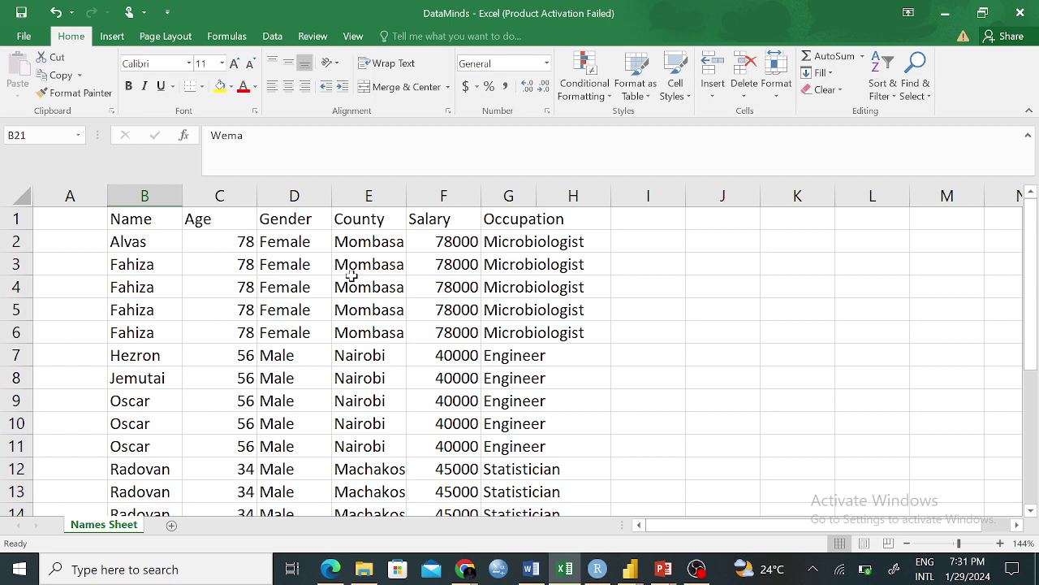
left_click_drag(144, 241, 145, 467)
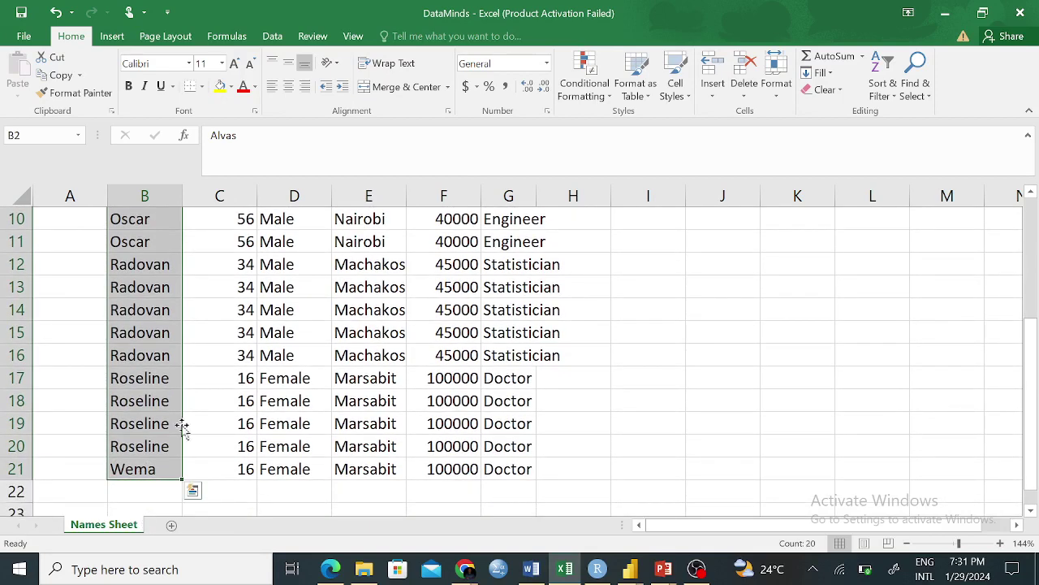
left_click(884, 87)
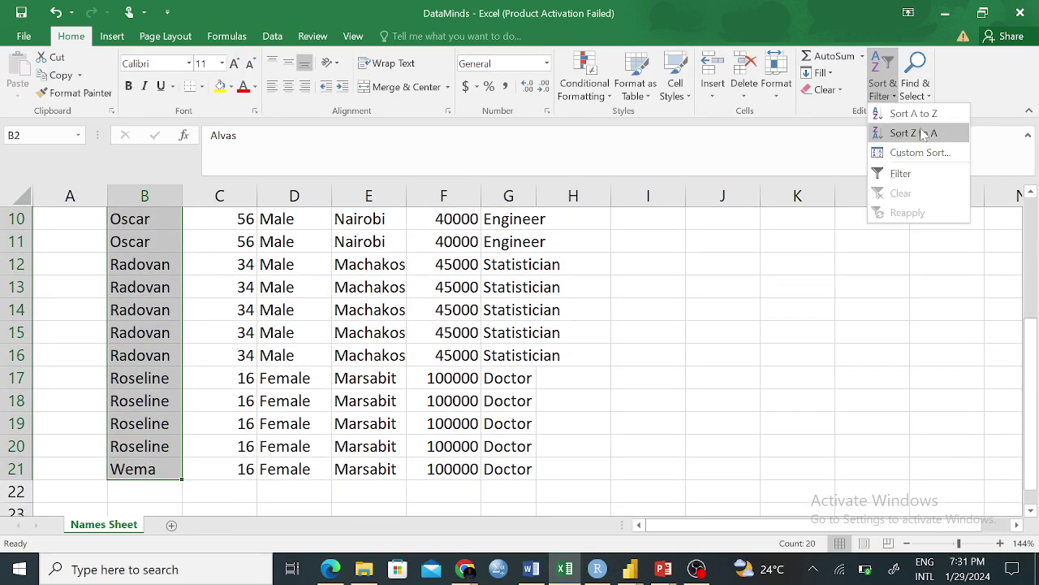
left_click(917, 113)
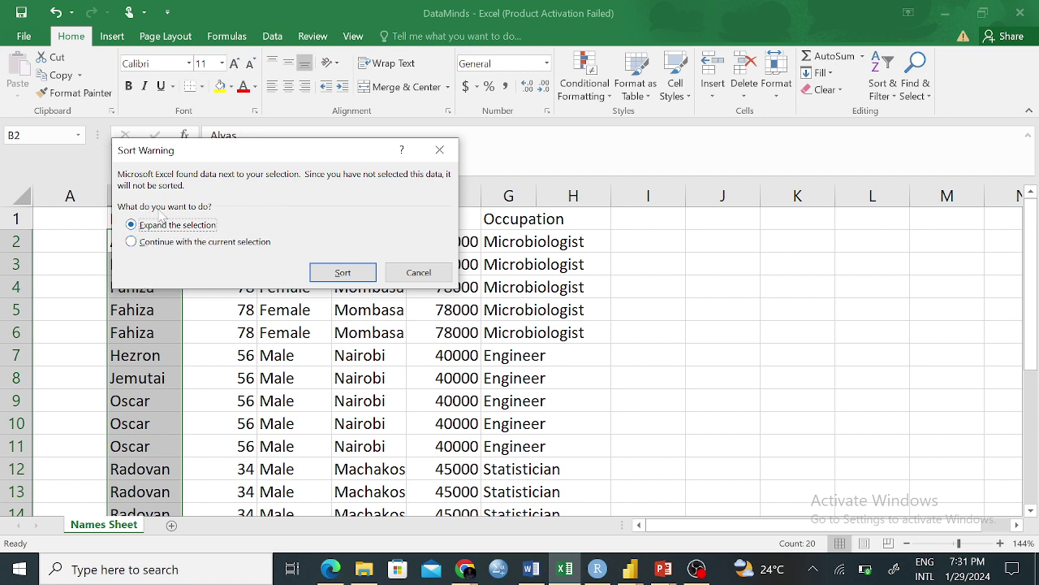
left_click(420, 276)
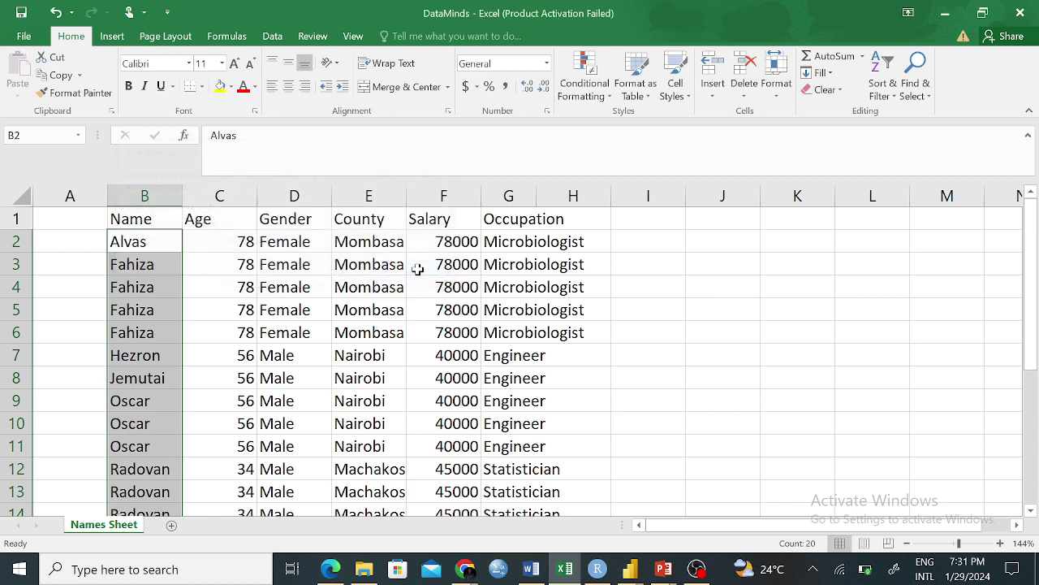
left_click(618, 281)
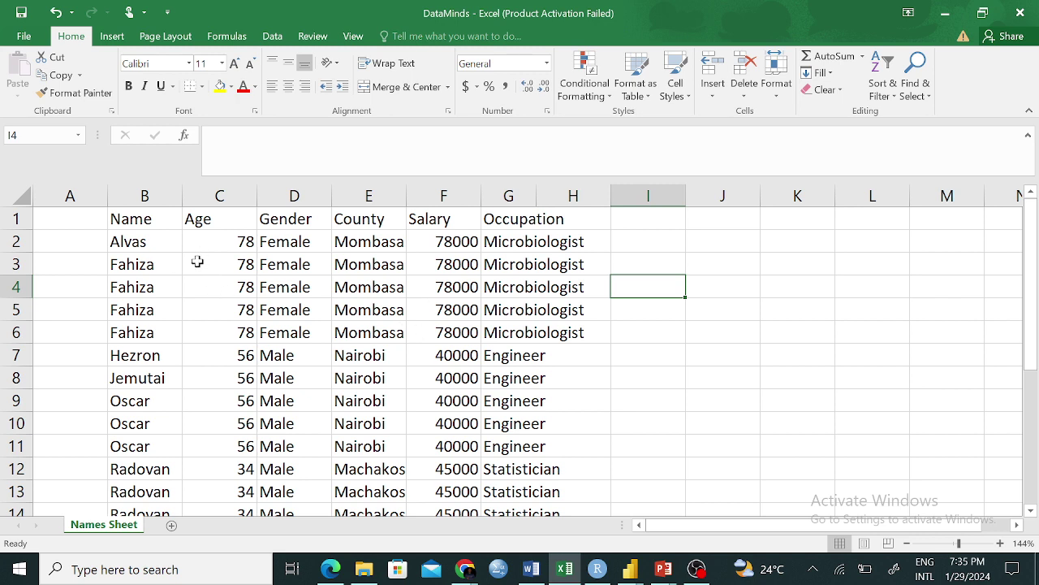
left_click(445, 236)
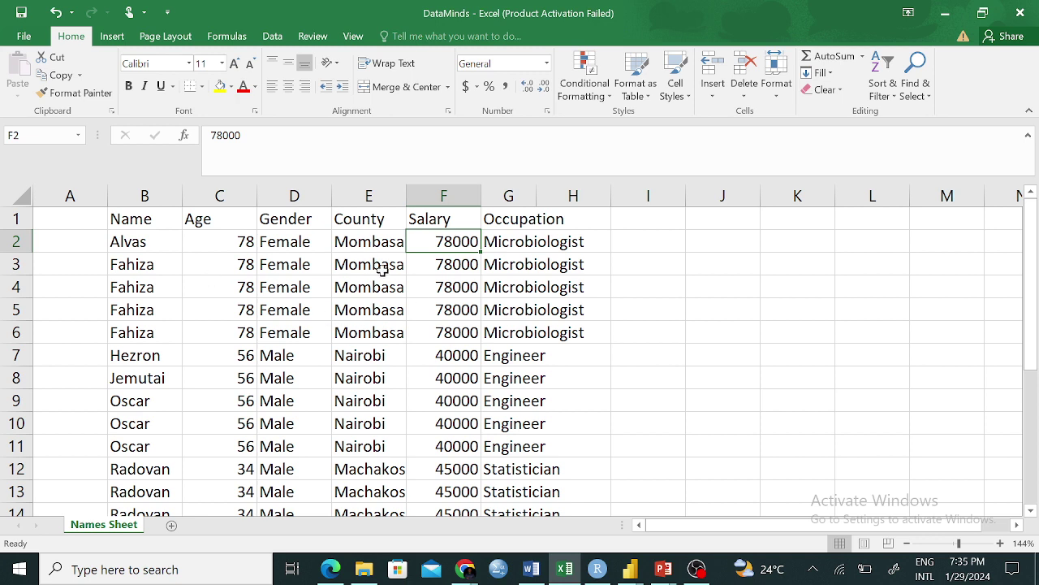
left_click(452, 284)
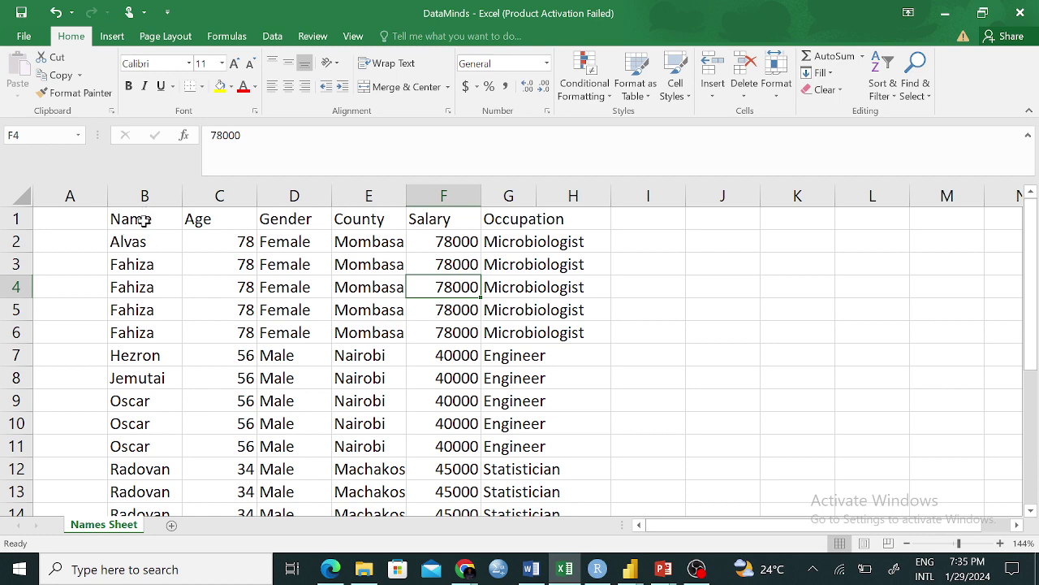
Sort the Name column B1:B21, header included, from A to Z, expanding the selection to the neighbouring columns.
left_click_drag(145, 217, 154, 445)
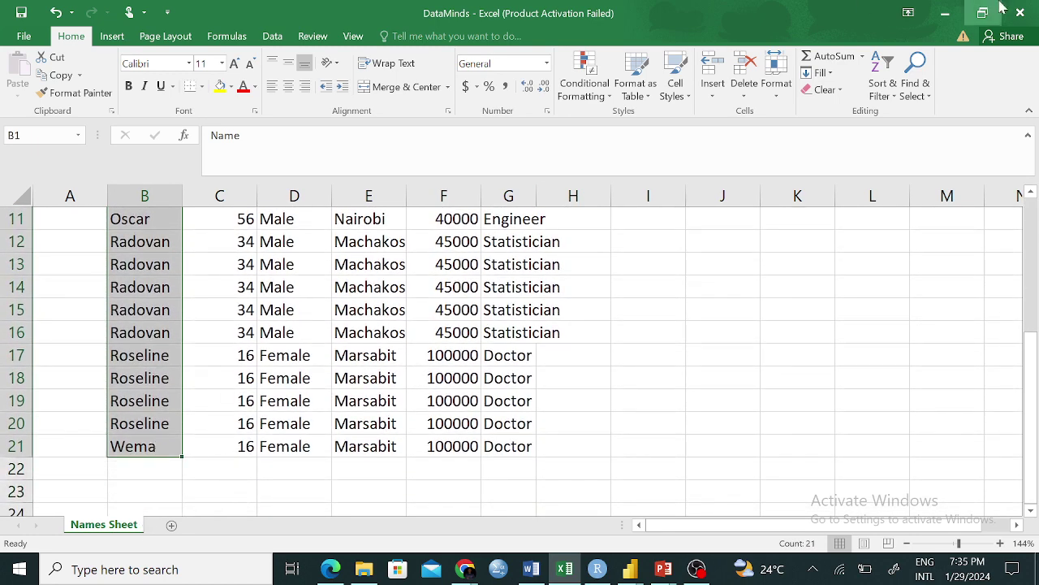
left_click(886, 73)
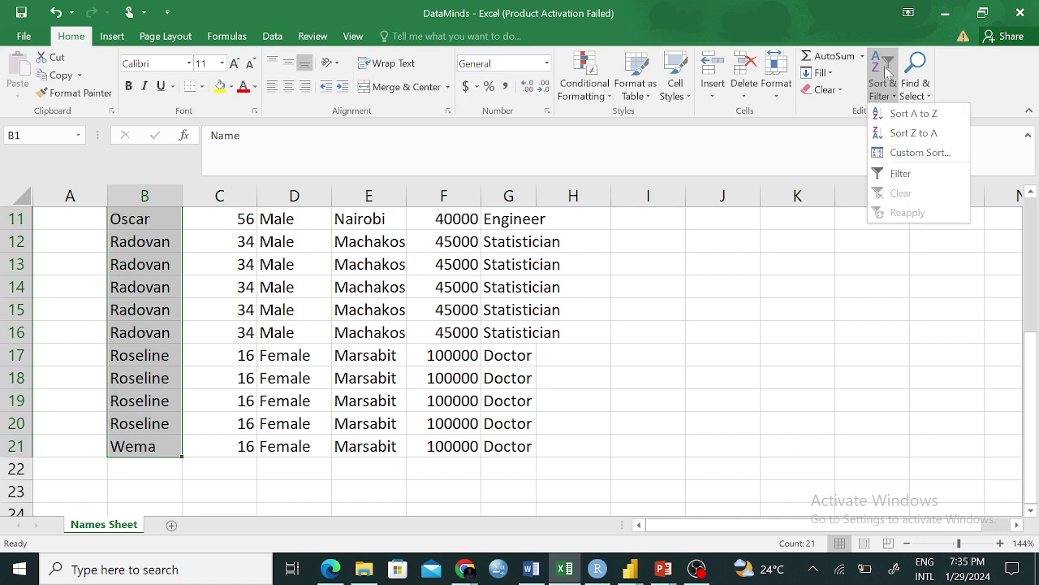
left_click(916, 114)
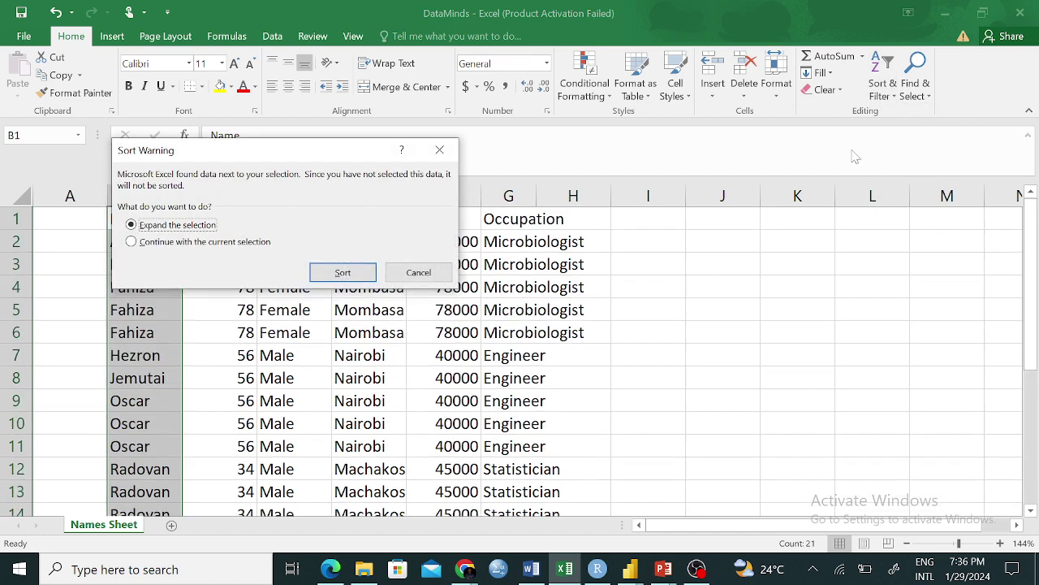
left_click(344, 276)
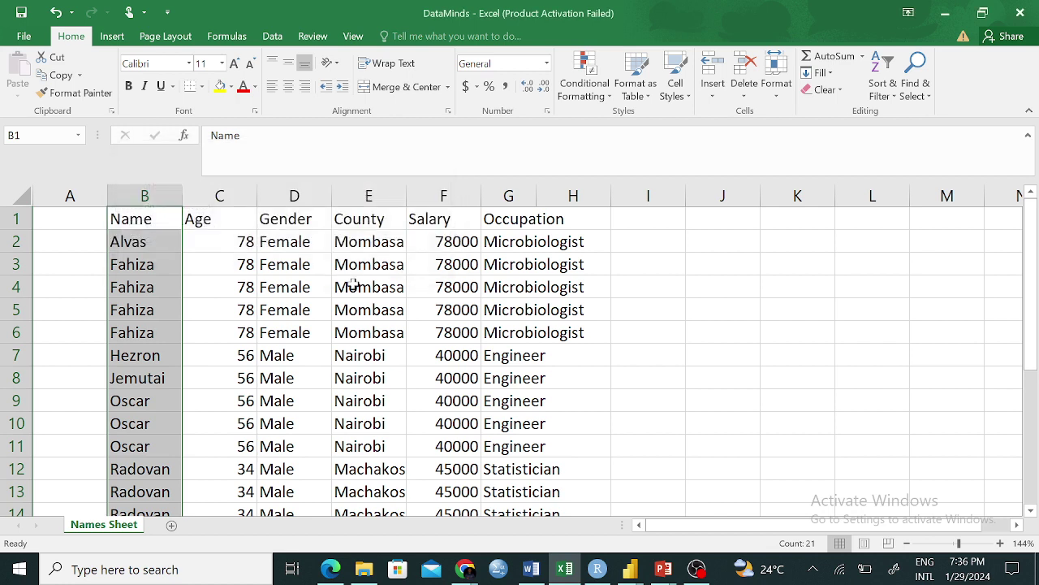
Examine the header row from Name to Occupation and the first records below it.
left_click(170, 260)
left_click(146, 224)
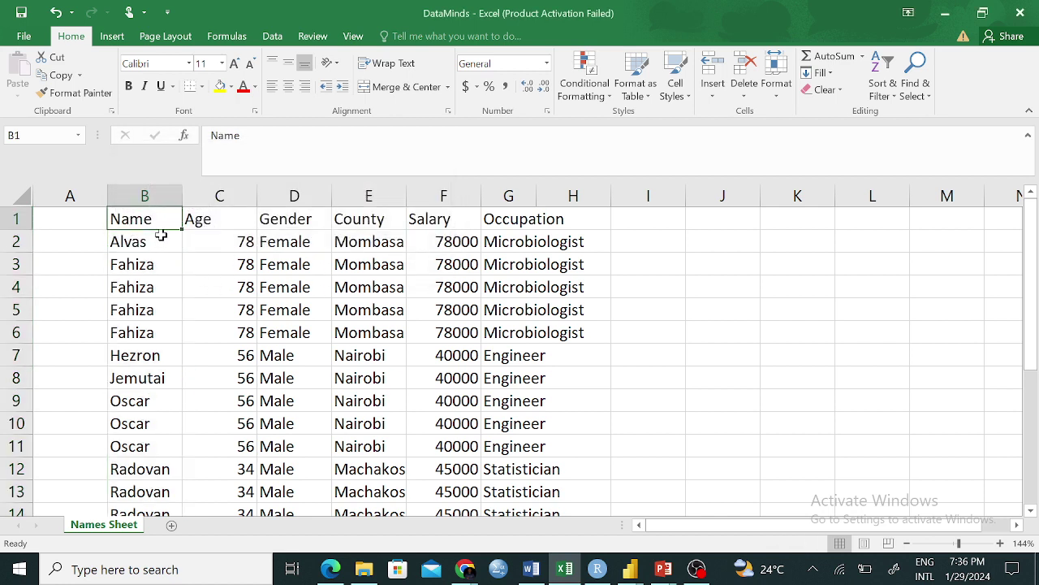
left_click(207, 218)
left_click_drag(116, 216, 532, 217)
left_click(140, 284)
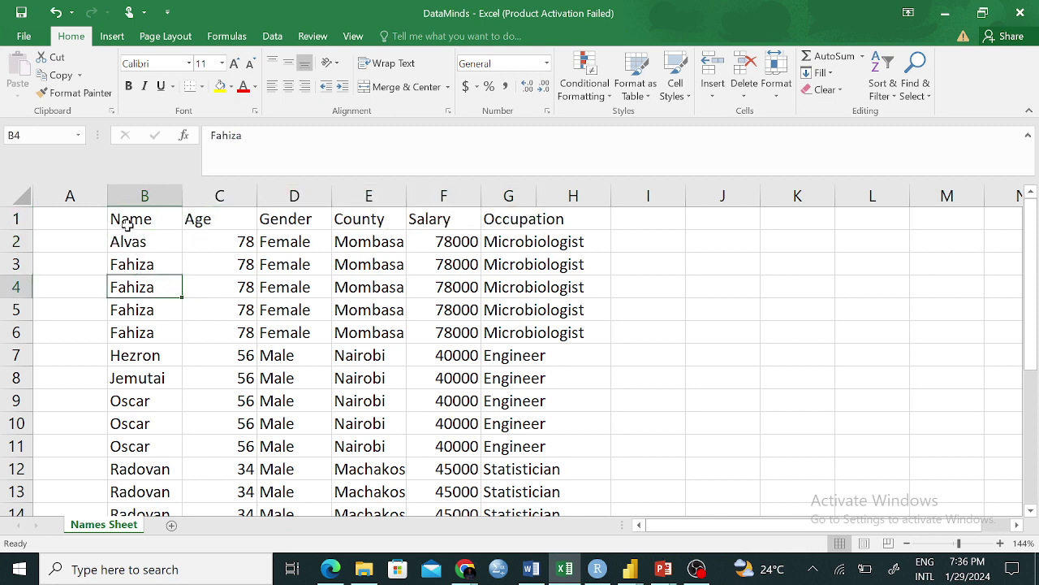
Sort the Name column B1:B21, header included, from Z to A, expanding the selection to the neighbouring columns.
left_click_drag(118, 220, 140, 424)
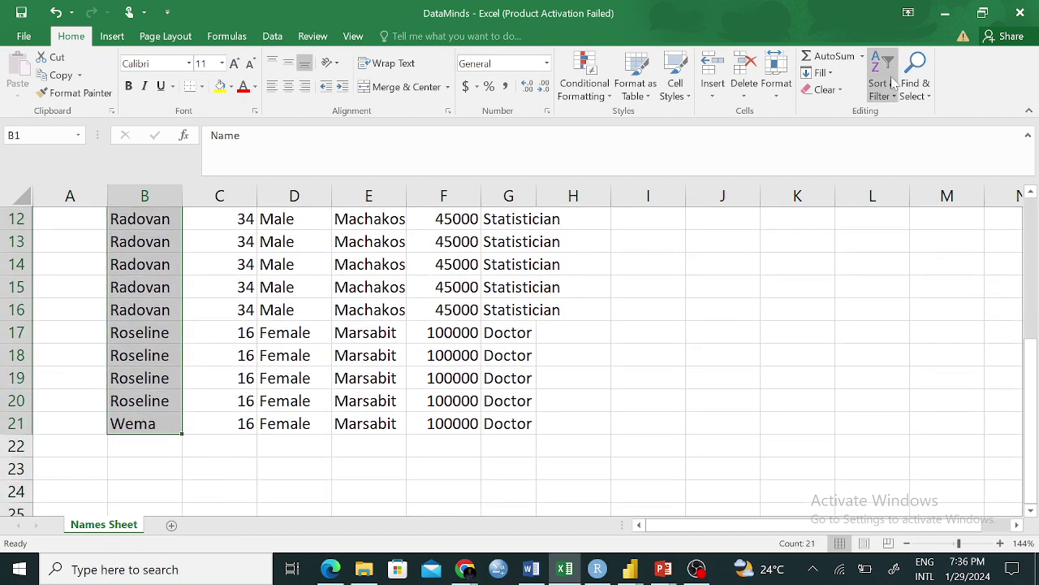
left_click(869, 90)
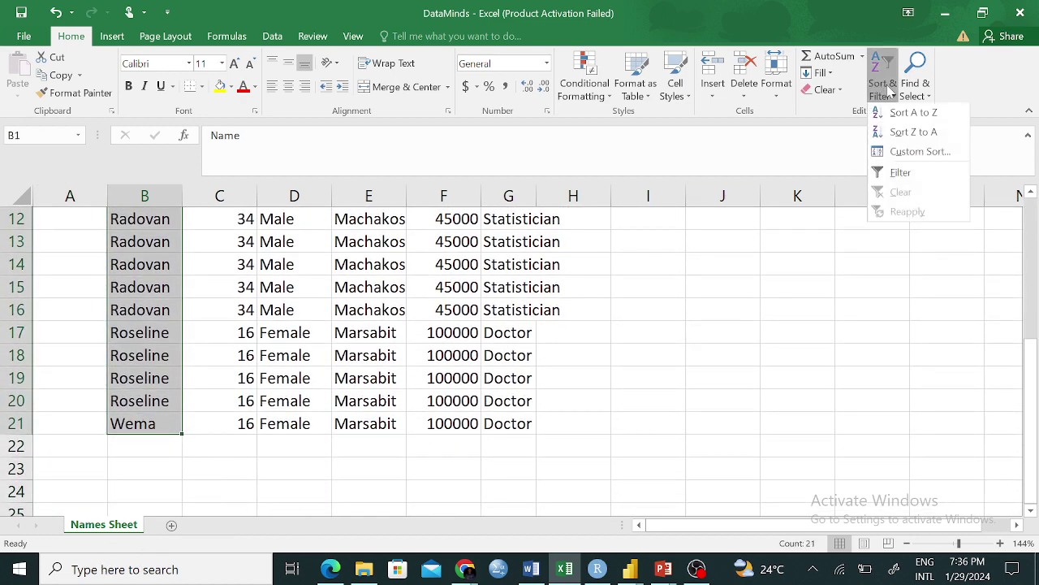
left_click(888, 132)
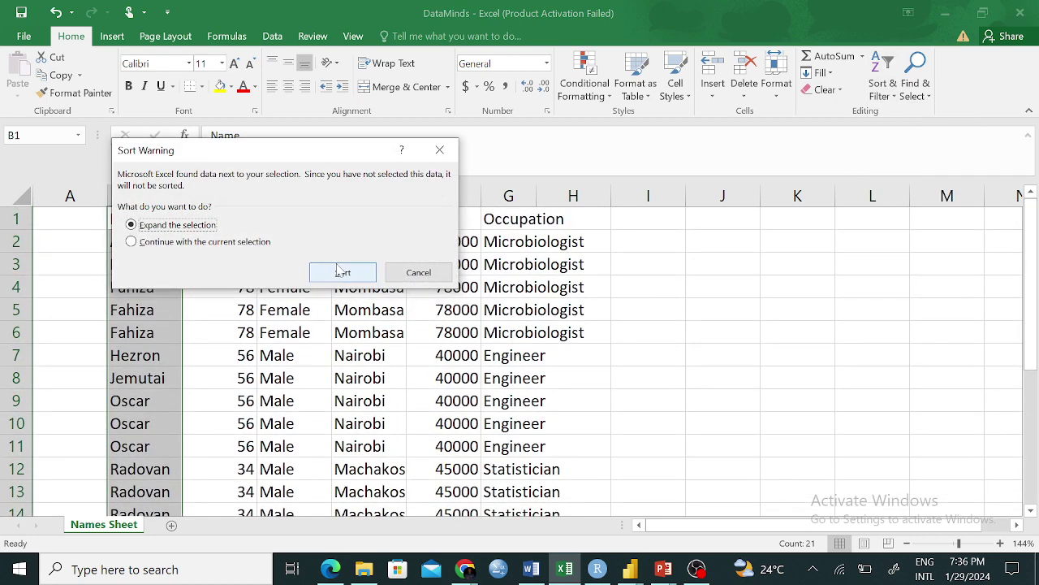
left_click(339, 272)
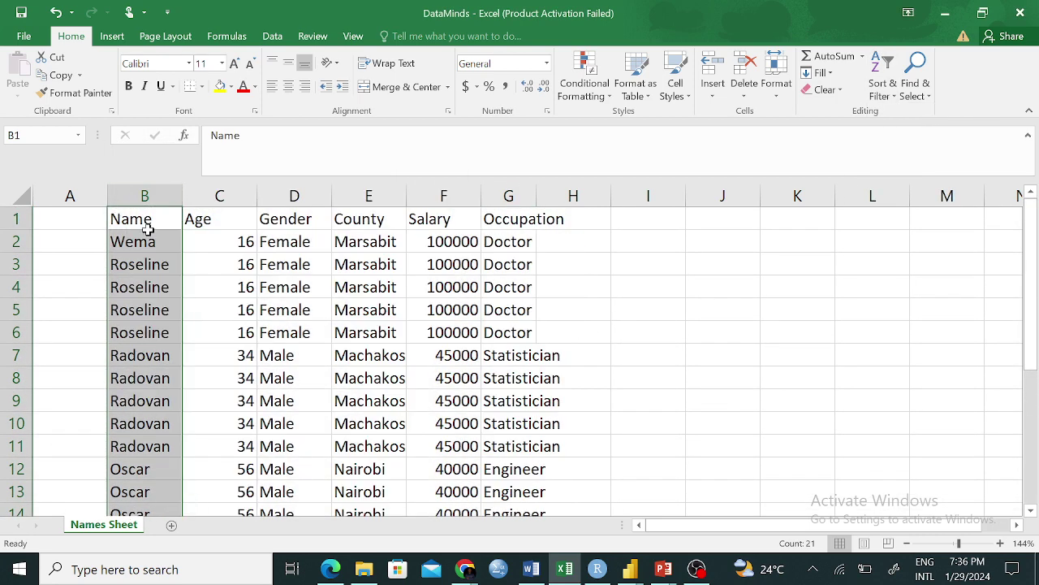
Examine the header row, the Age column and the remaining records down to row 21 after the descending sort.
left_click(147, 237)
left_click_drag(77, 220, 594, 225)
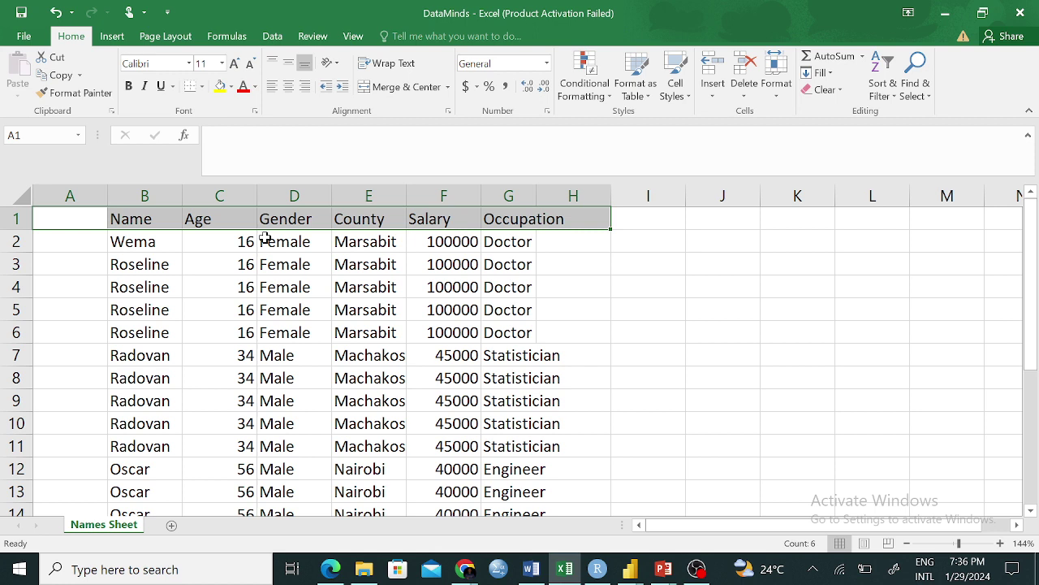
left_click(194, 258)
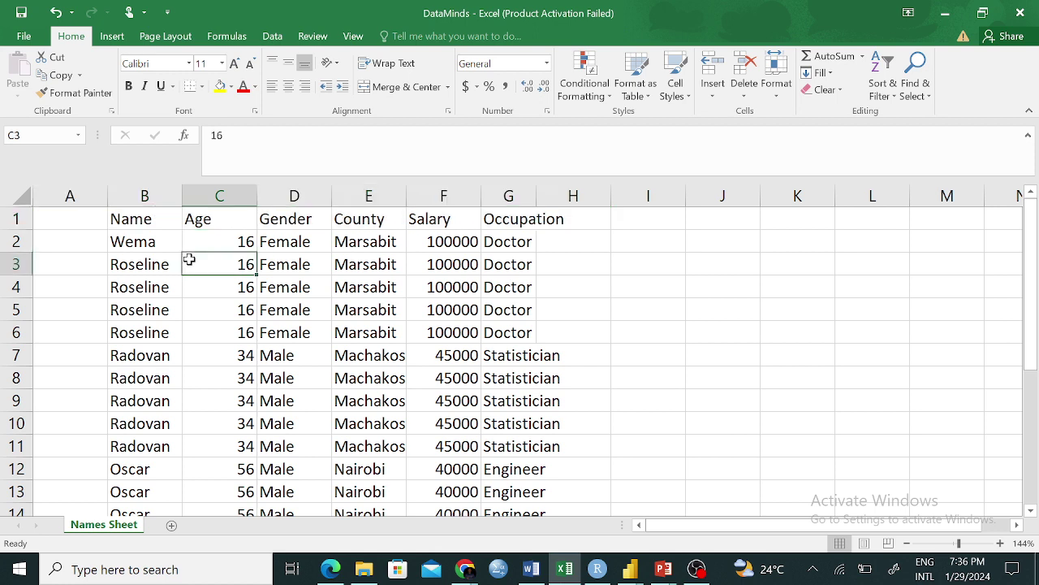
left_click_drag(233, 241, 237, 481)
scroll(276, 390, "up", 3)
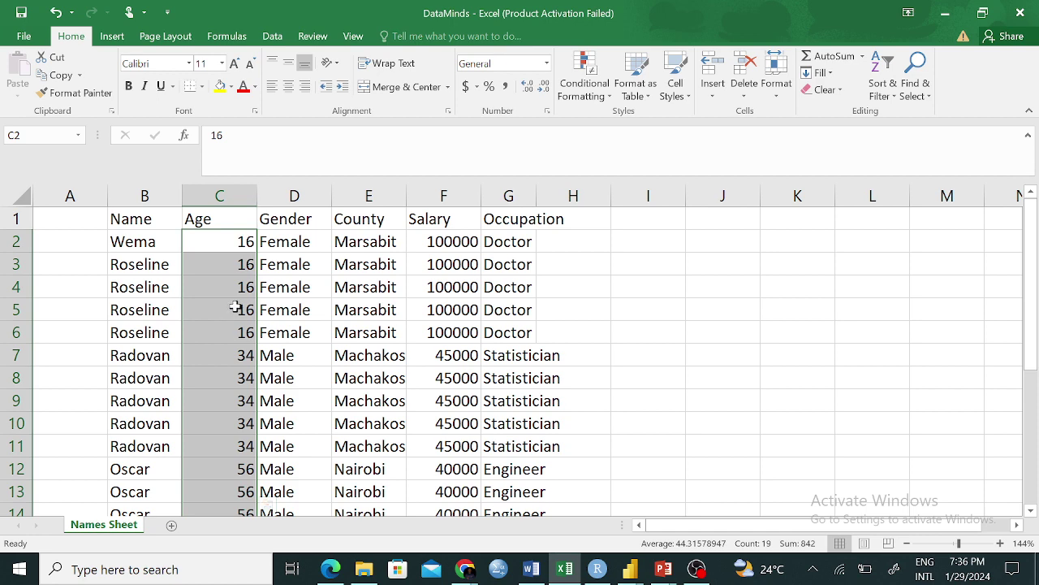
left_click(260, 264)
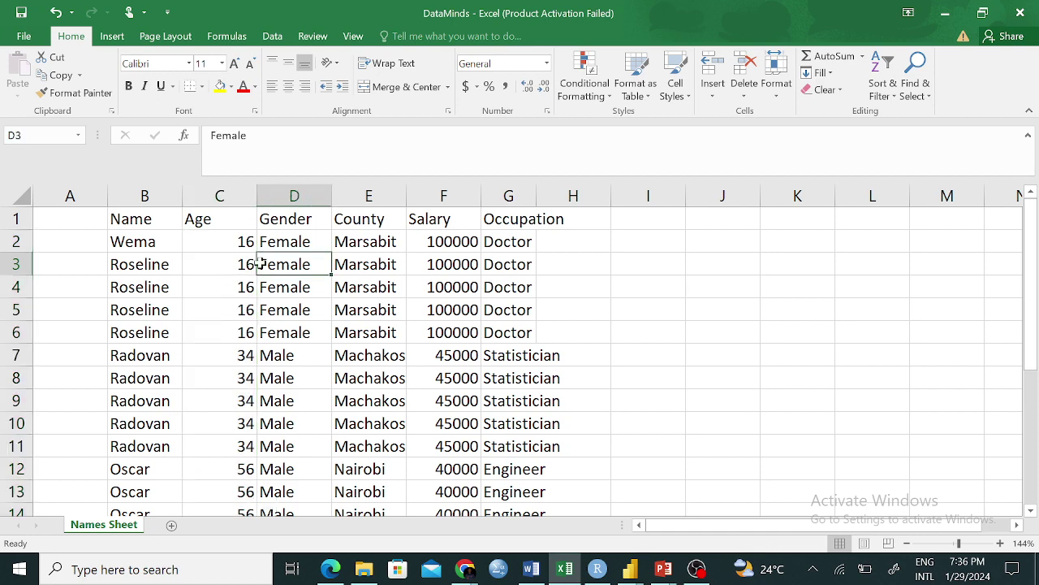
scroll(427, 286, "down", 3)
scroll(427, 286, "down", 3)
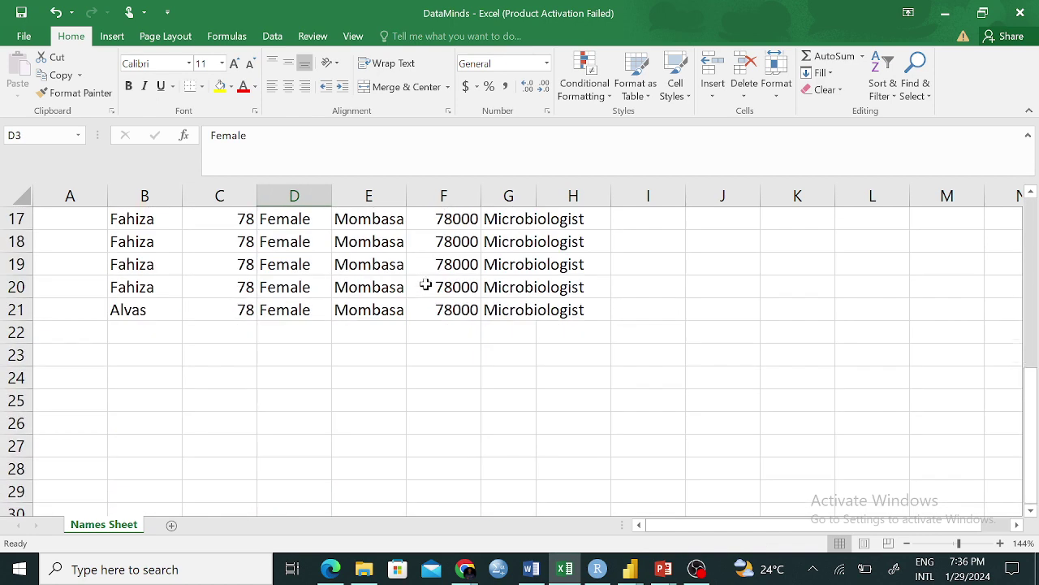
Set the age in cell C3 to 34.
scroll(406, 289, "up", 5)
left_click(231, 267)
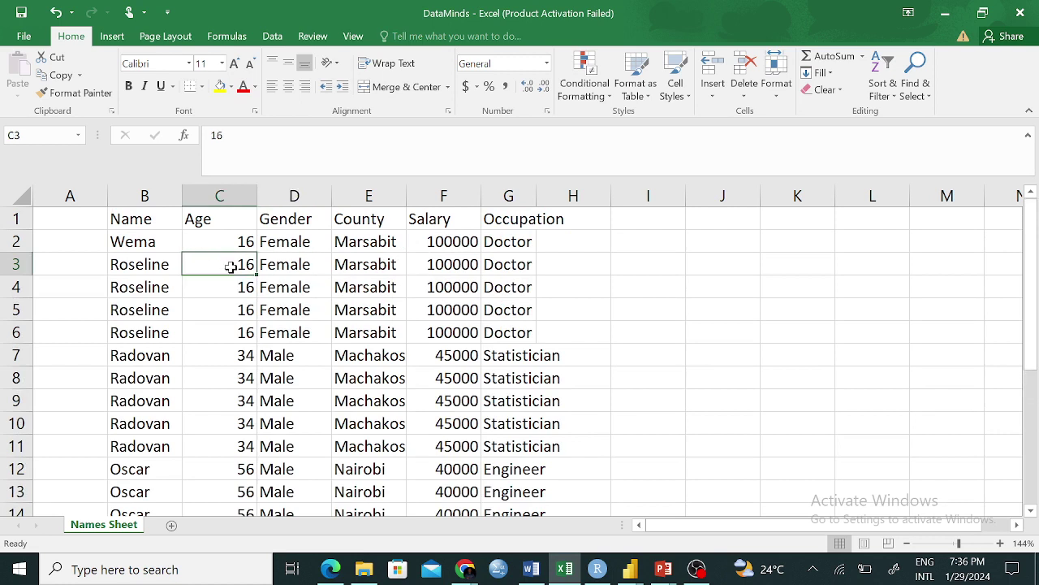
type("78")
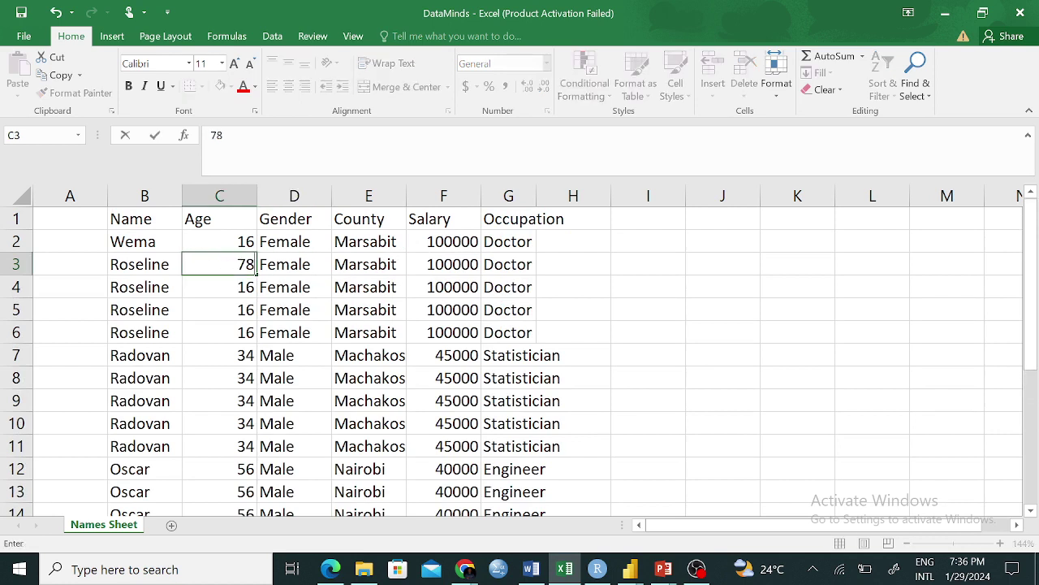
type("34")
left_click(246, 309)
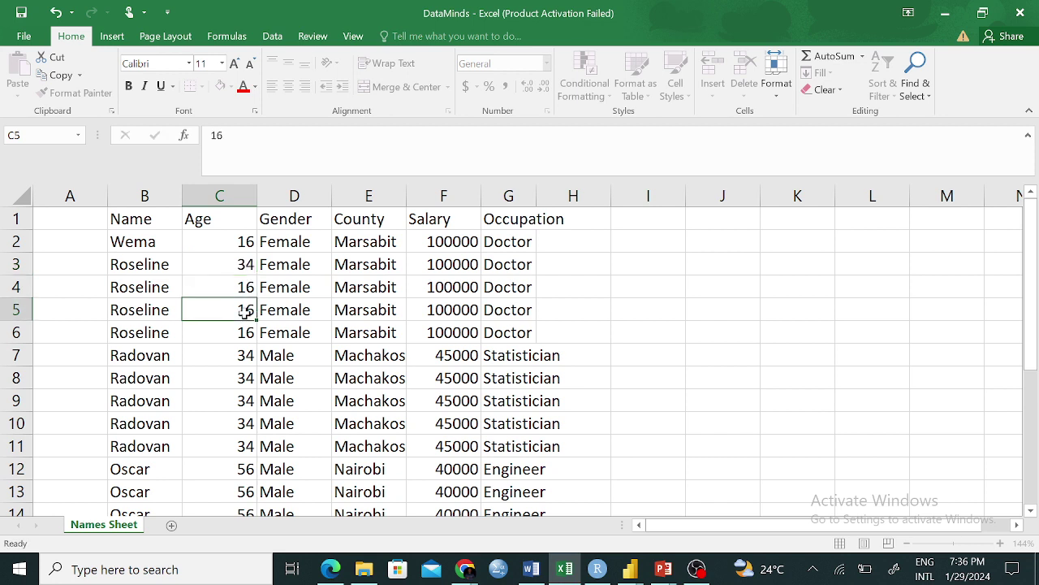
Set the age in cell C3 to 14 and the age in cell C5 to 23.
left_click(246, 266)
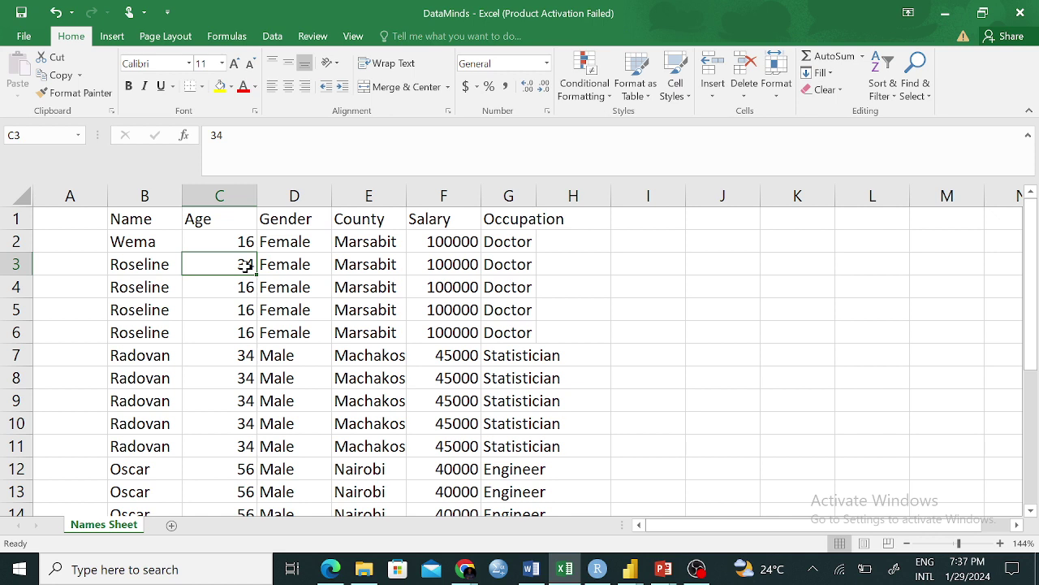
type("1")
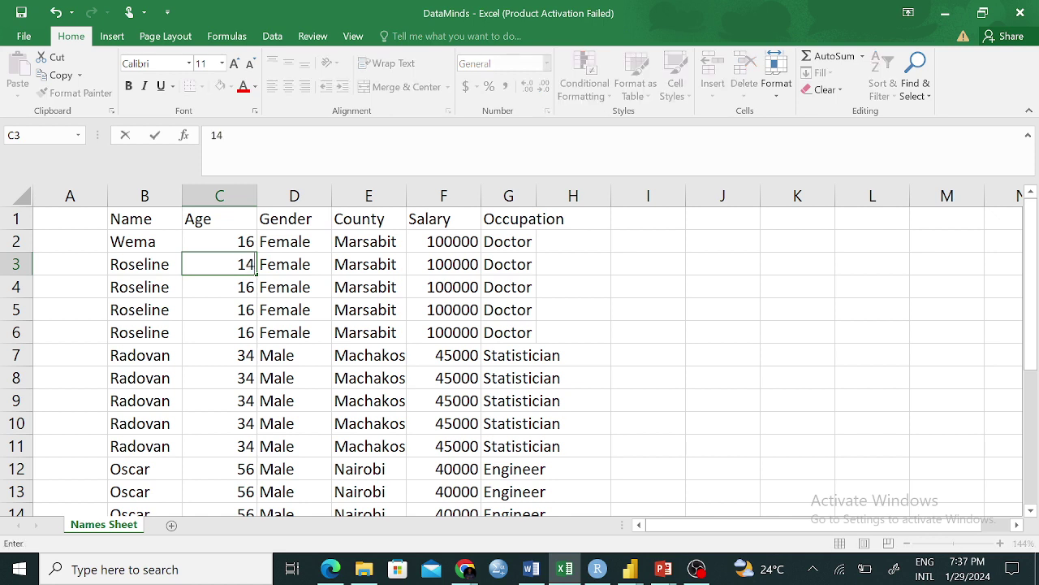
left_click(247, 310)
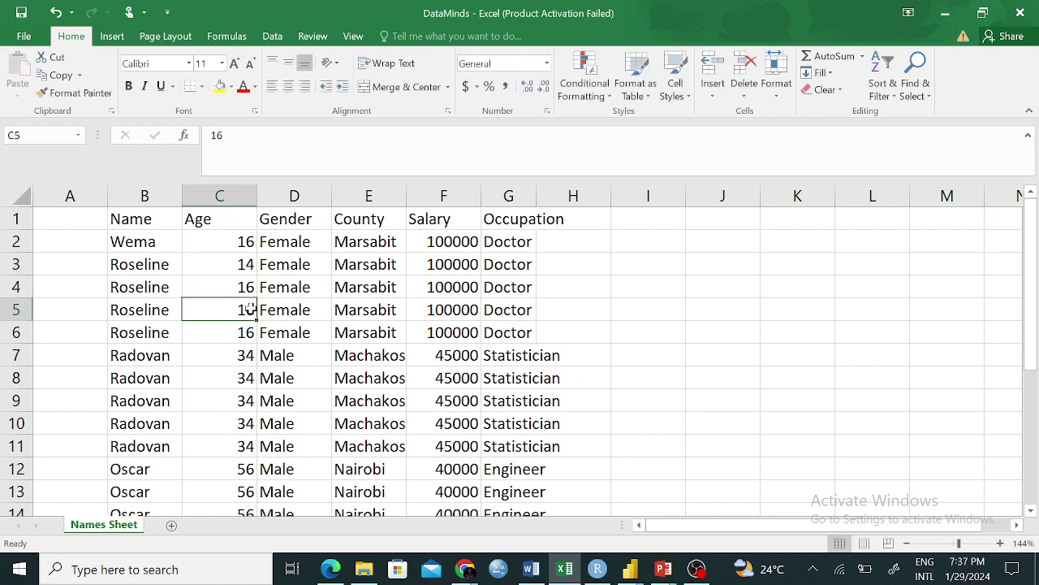
type("23")
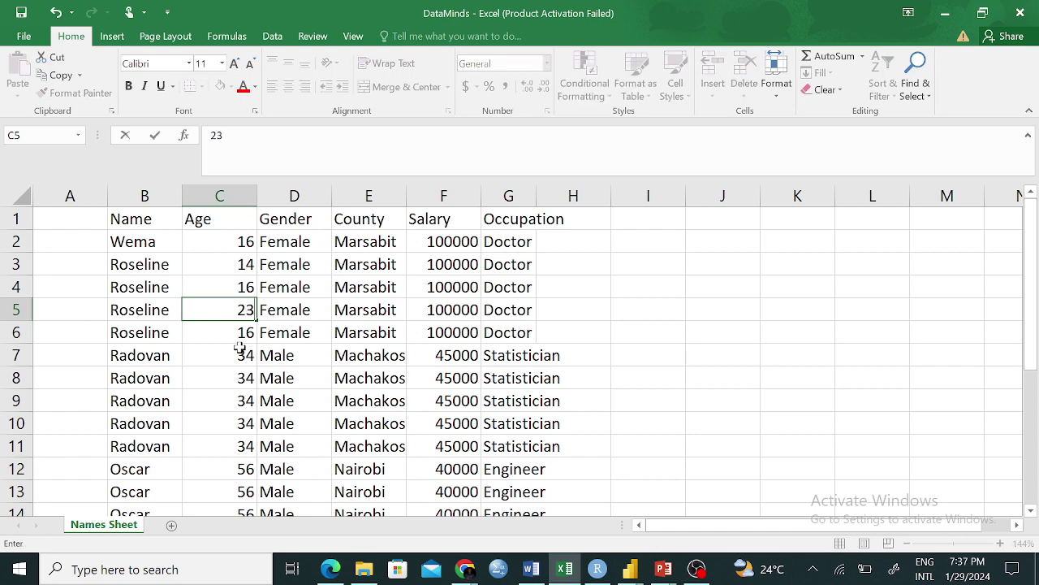
Set the age in cell C15 to 25 and the age in cell C12 to 28.
scroll(240, 347, "down", 3)
left_click(242, 356)
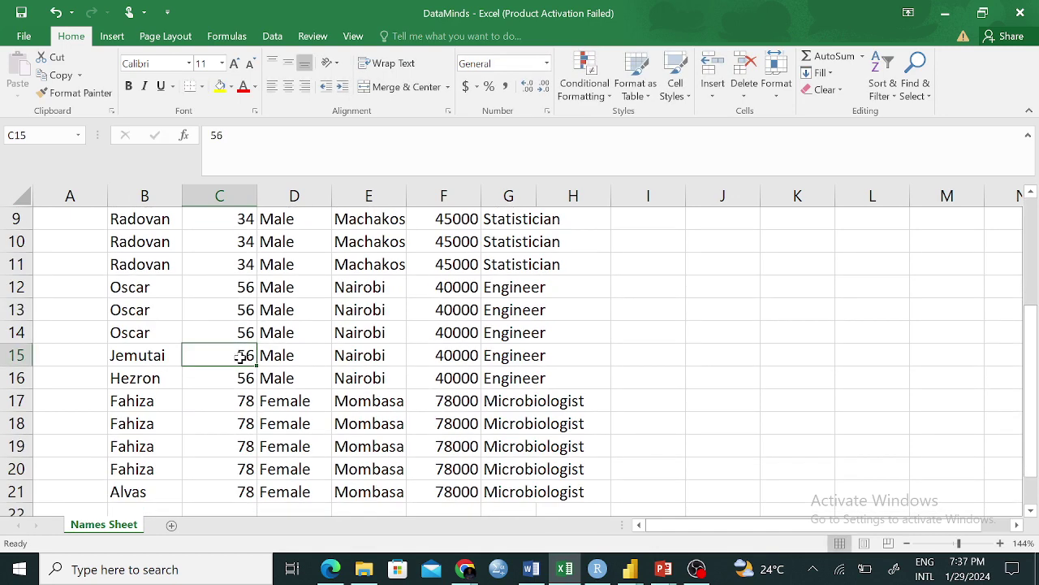
type("2")
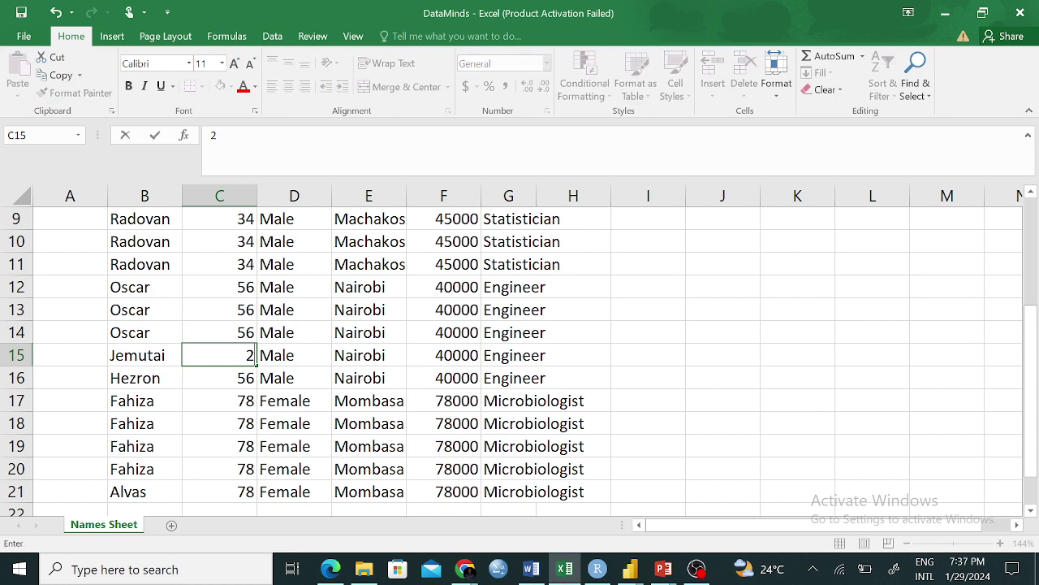
left_click(246, 286)
type("28")
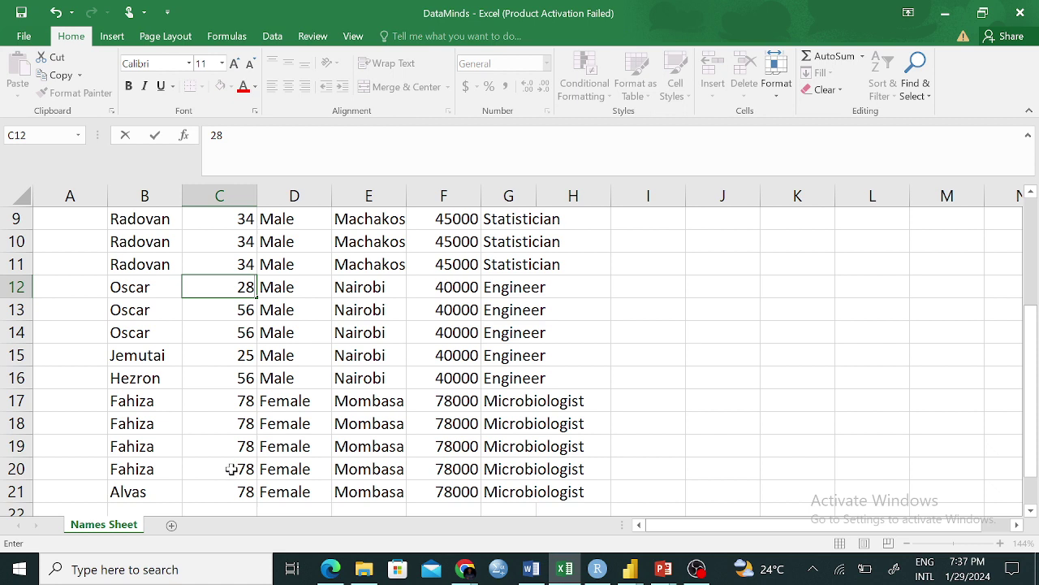
key("ctrl+Return")
Vary the Microbiologist ages by setting cell C19 to 30, C17 to 67 and C21 to 41.
left_click(222, 450)
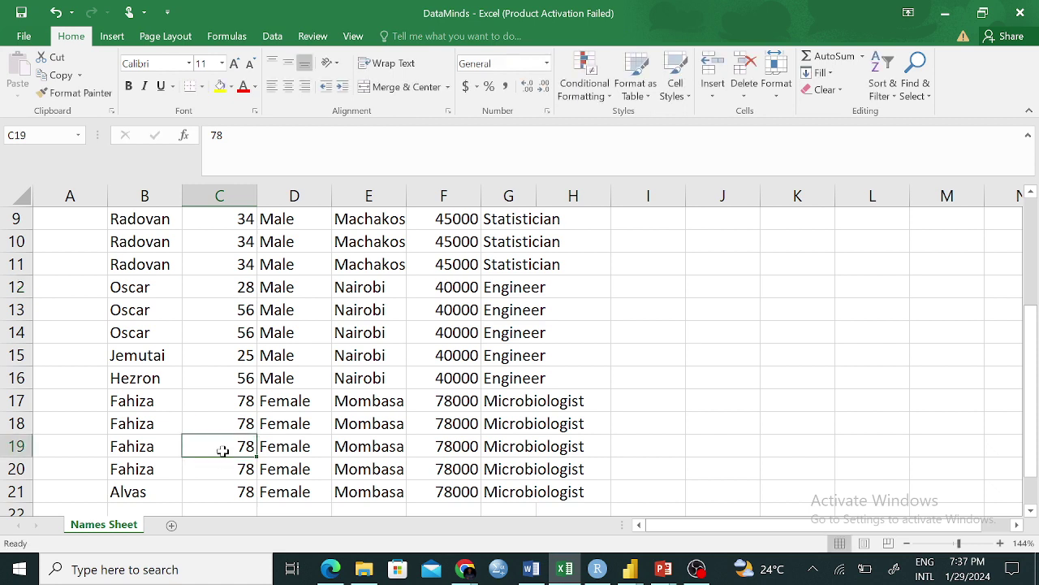
type("30")
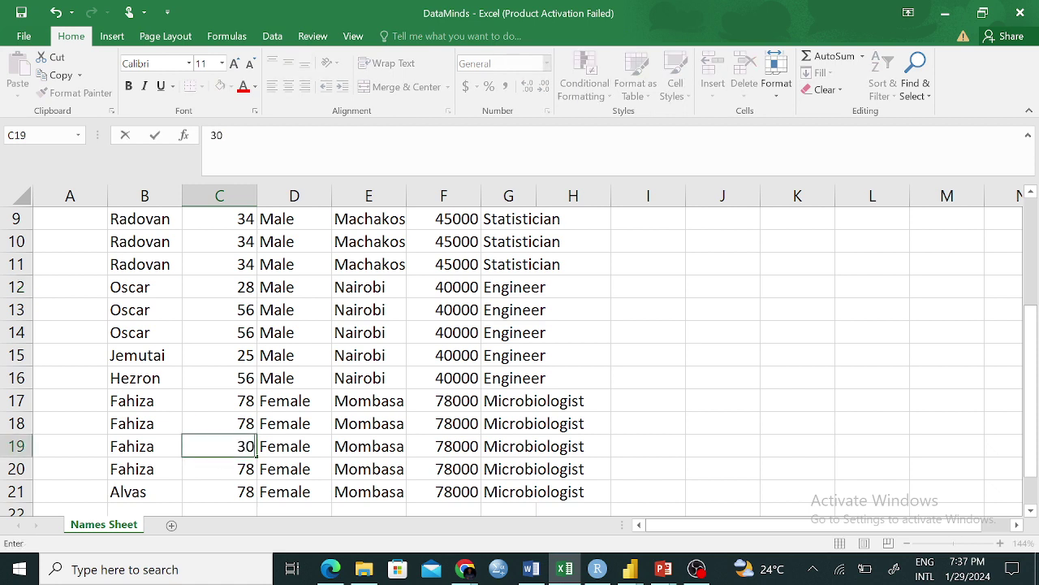
left_click(241, 400)
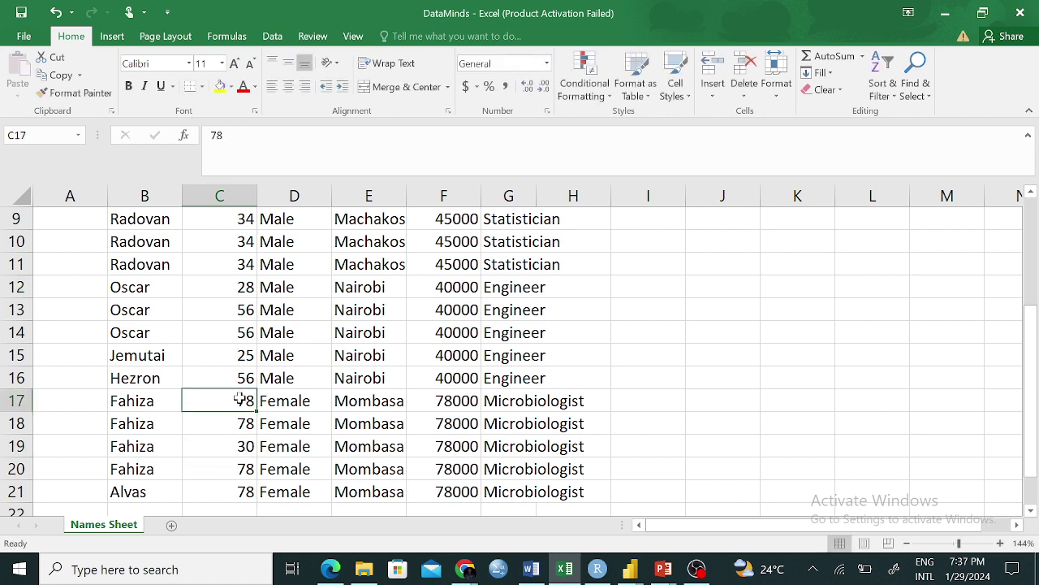
type("67")
scroll(244, 406, "down", 3)
scroll(243, 331, "up", 1)
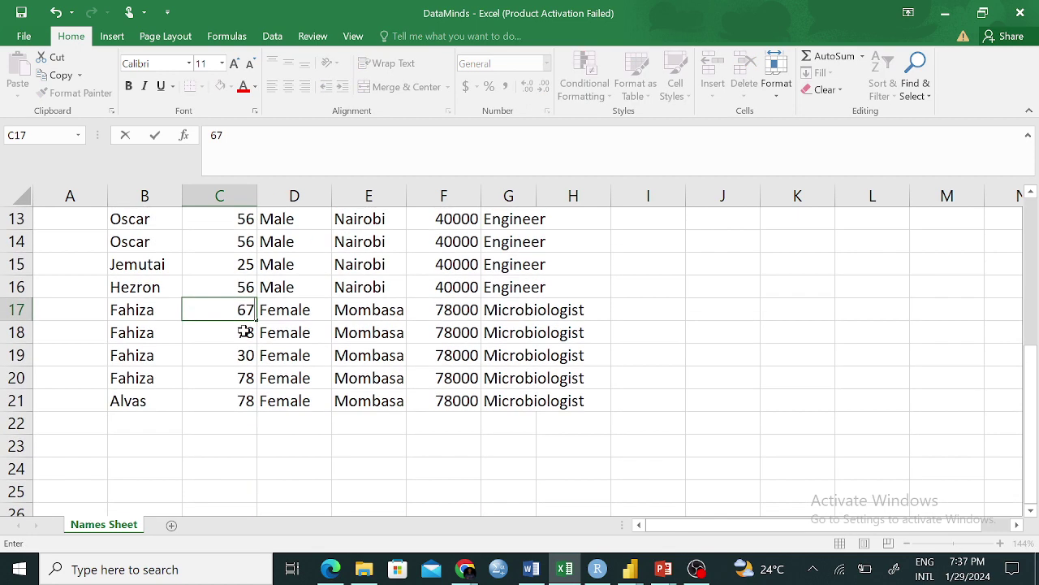
left_click(232, 400)
type("41")
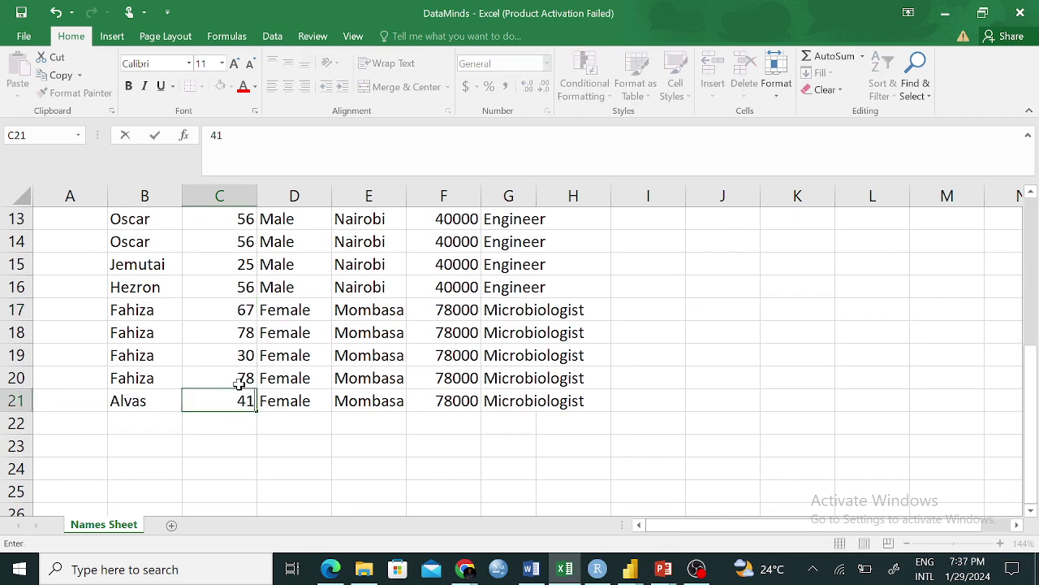
Set the age in cell C8 to 22 and the age in cell C10 to 20.
scroll(240, 384, "up", 4)
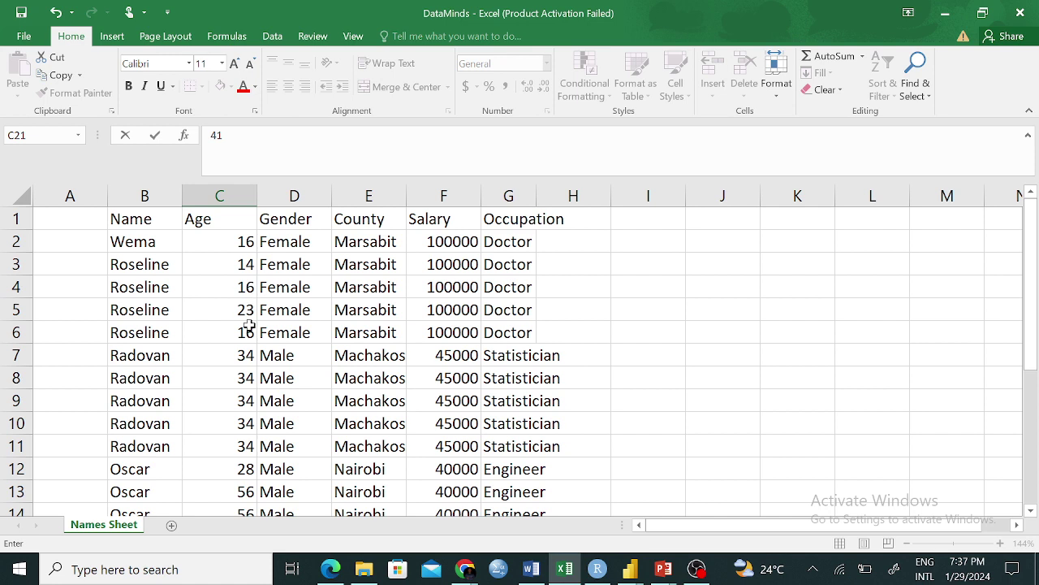
left_click(240, 385)
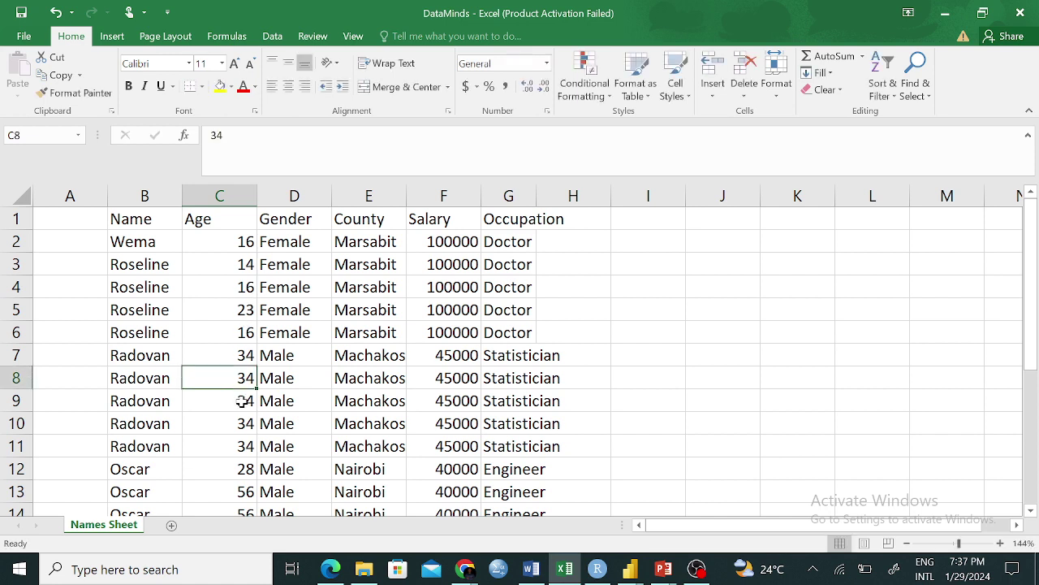
type("22")
left_click(248, 422)
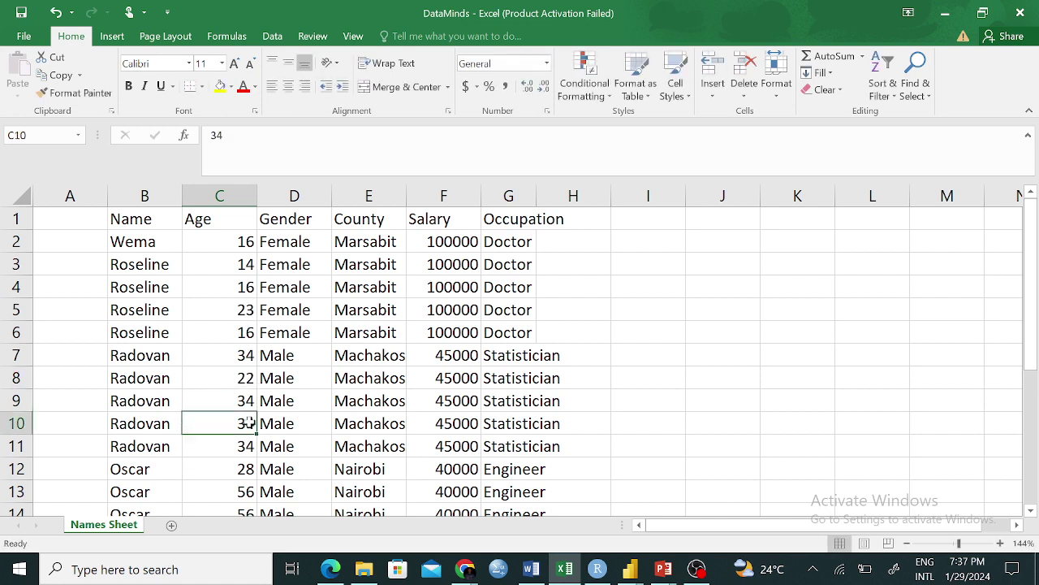
type("20")
left_click(631, 380)
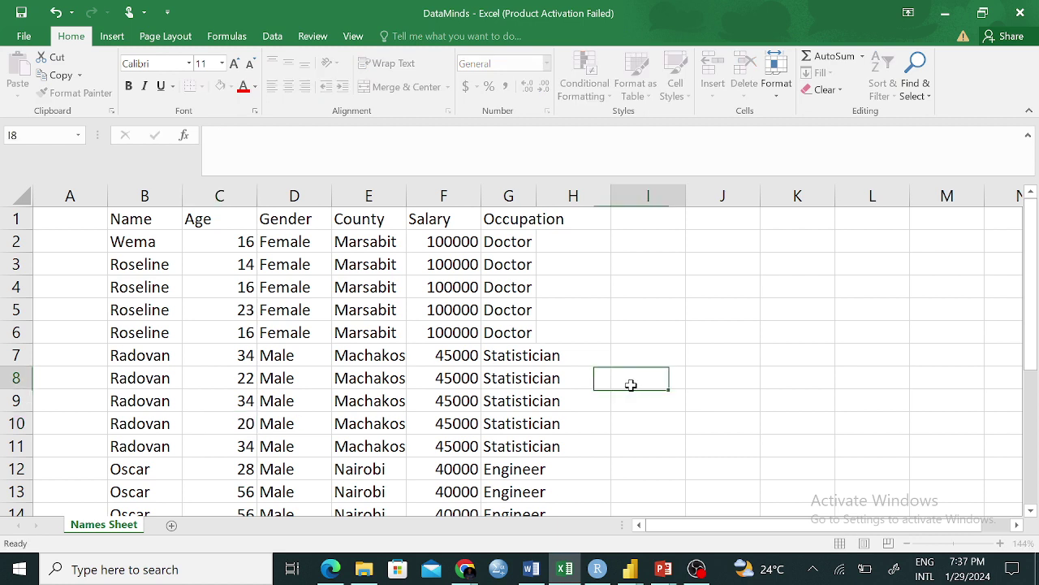
Sort the whole Age column C from largest to smallest, expanding the selection to the neighbouring columns.
left_click(230, 220)
left_click(234, 198)
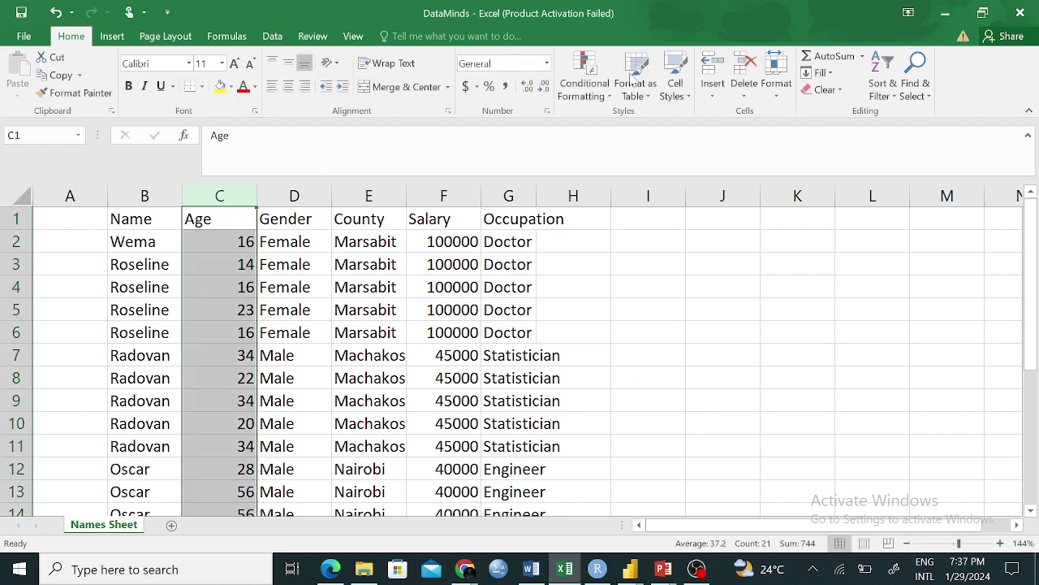
left_click(876, 81)
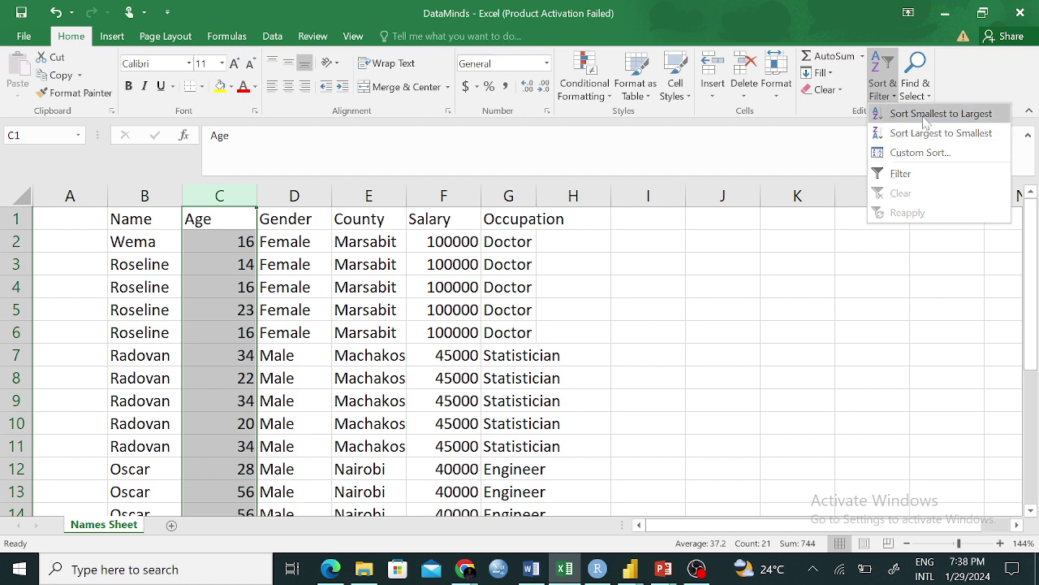
left_click(942, 133)
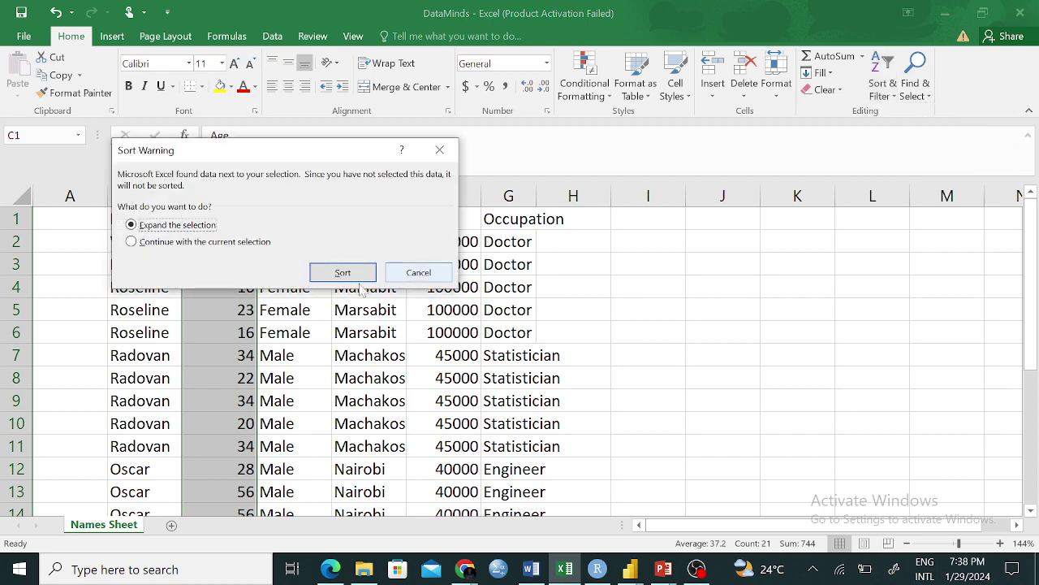
left_click(327, 279)
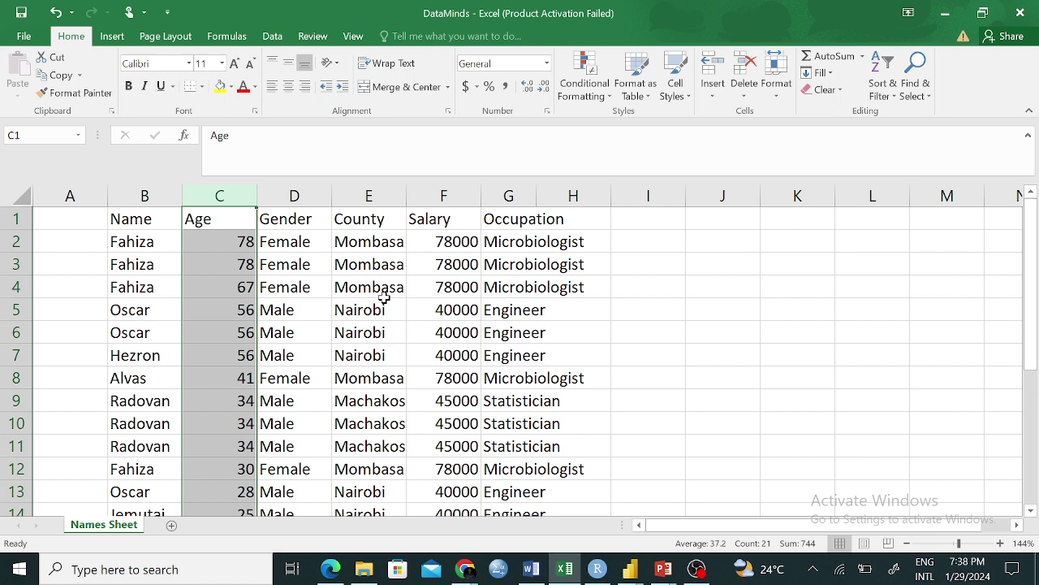
Examine the Age column from C2 down to row 21 to check the descending order of the records.
left_click(233, 243)
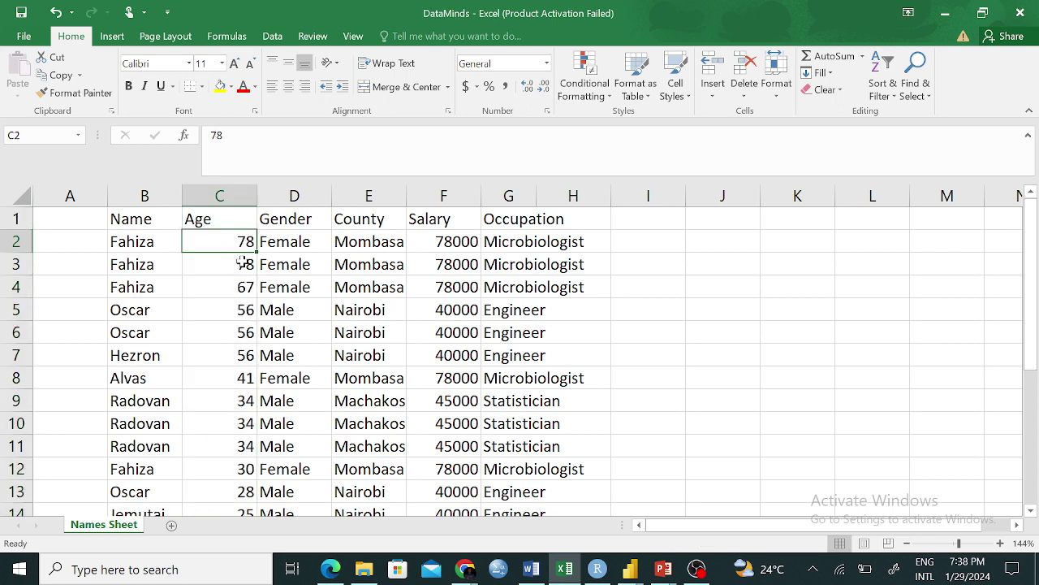
left_click(244, 264)
left_click(242, 284)
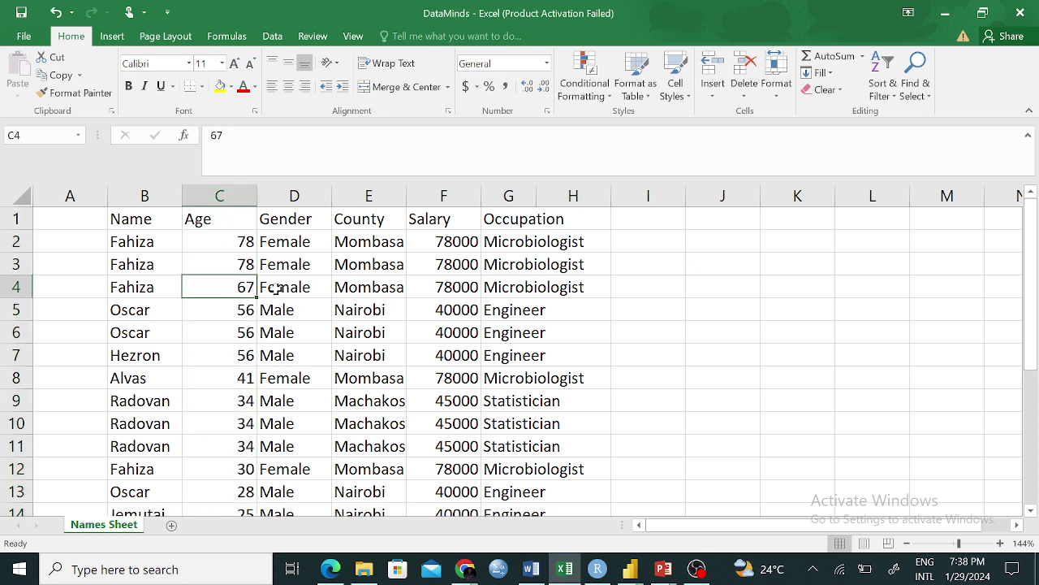
left_click(232, 310)
left_click(236, 334)
scroll(285, 312, "down", 3)
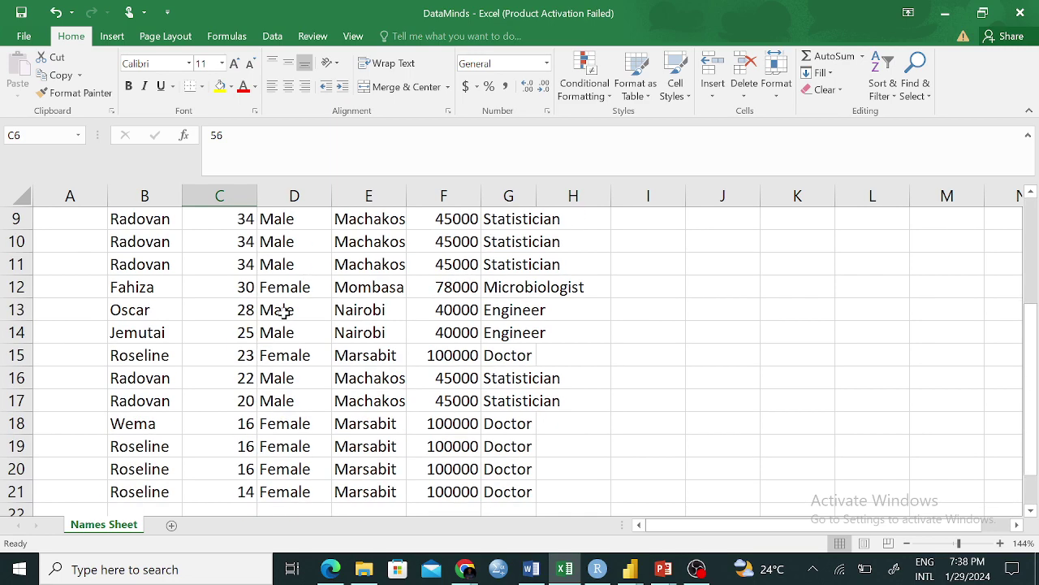
scroll(255, 376, "down", 4)
scroll(267, 274, "up", 7)
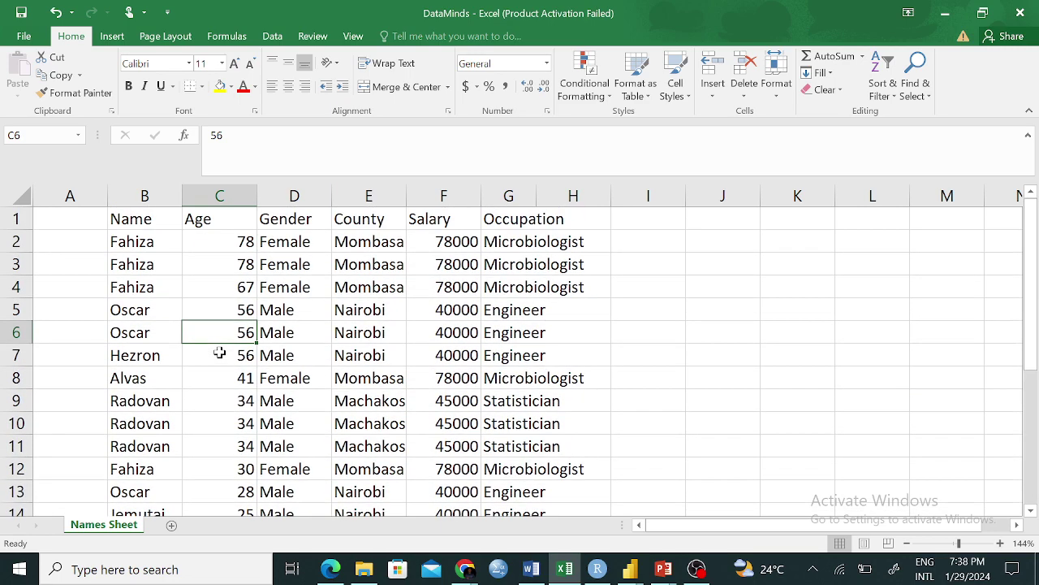
Sort the whole Age column C from smallest to largest, expanding the selection to the neighbouring columns.
left_click(238, 188)
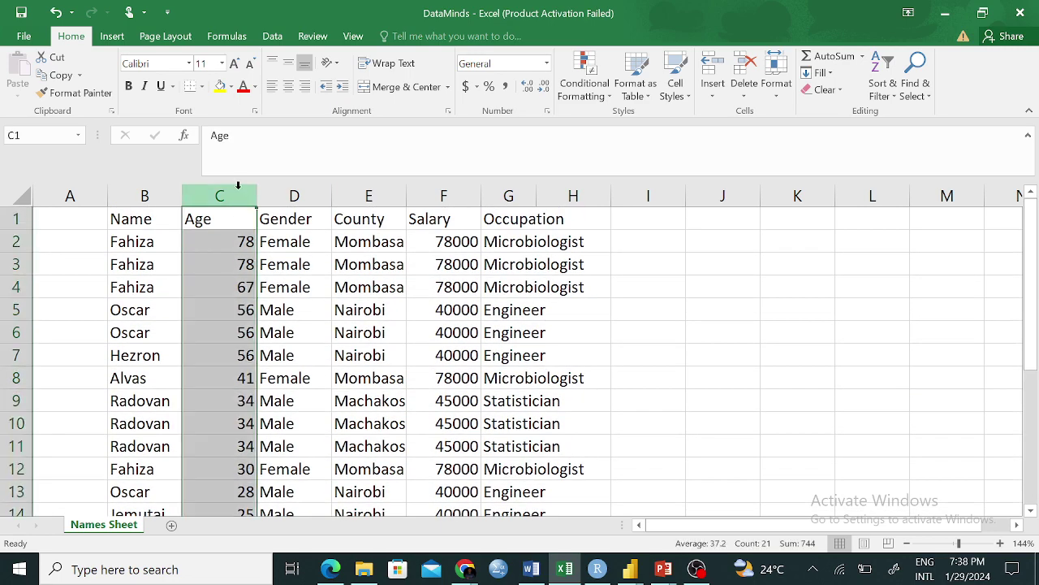
left_click(875, 95)
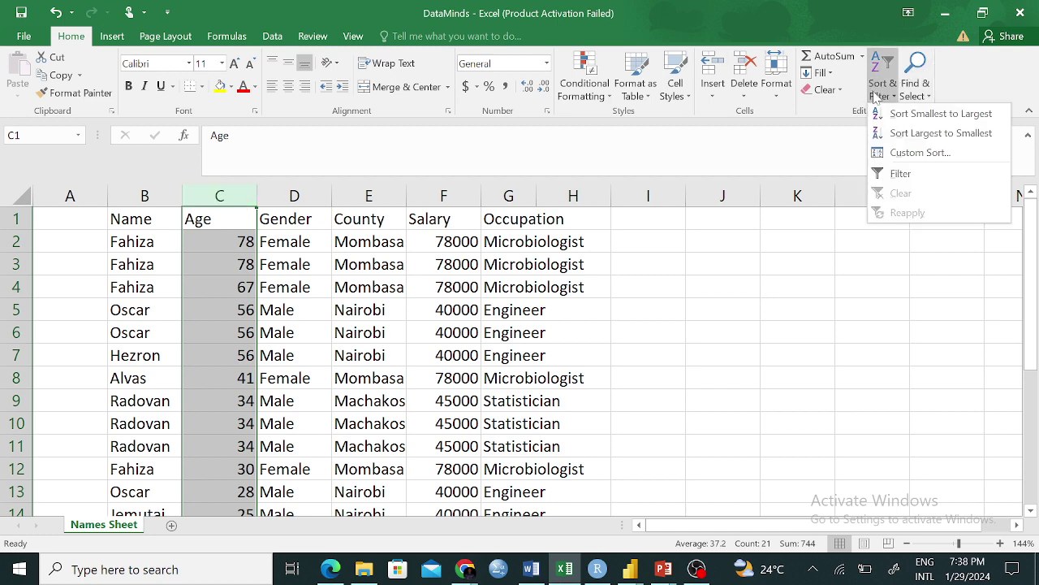
left_click(930, 115)
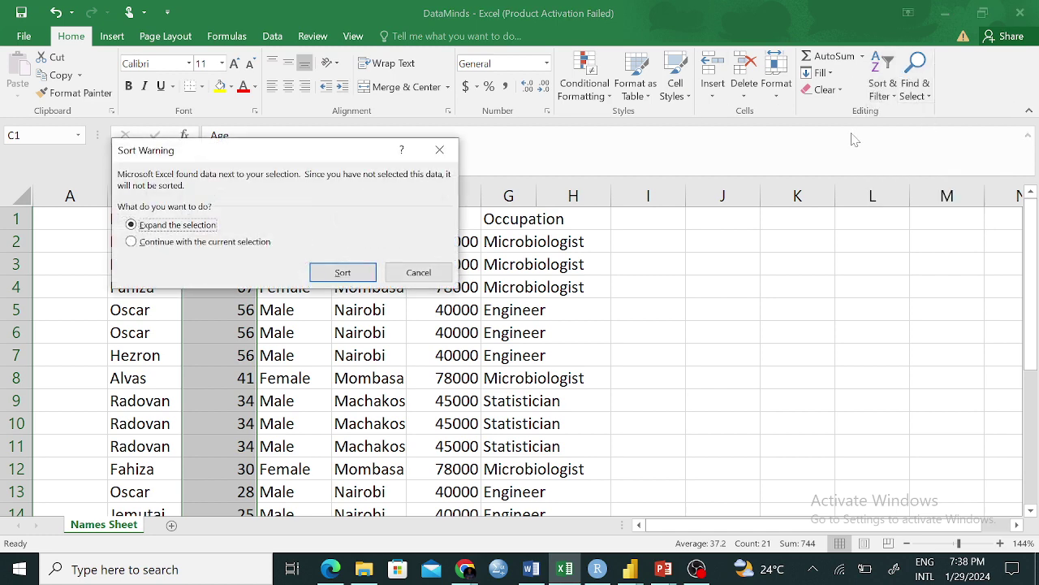
left_click(343, 269)
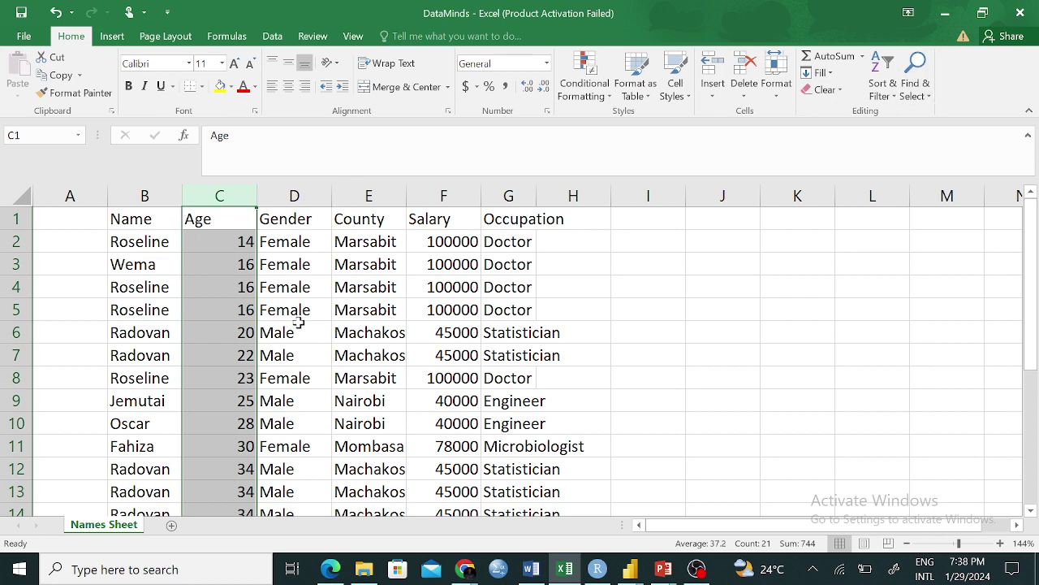
Try sorting the Age column alone from largest to smallest, continuing with the current selection, and undo the sort.
left_click(885, 81)
left_click(920, 133)
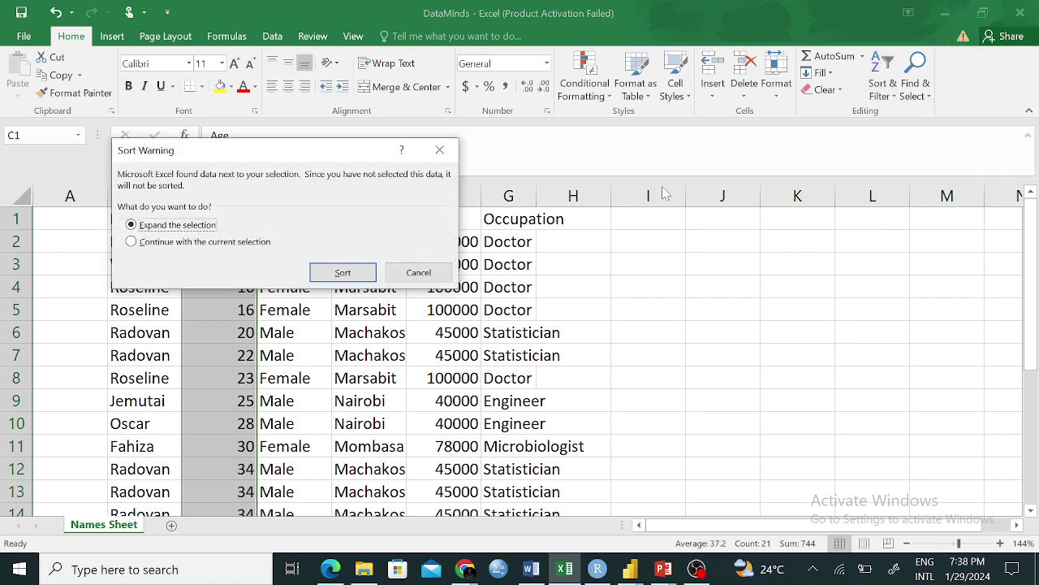
left_click(136, 242)
left_click_drag(363, 150, 722, 142)
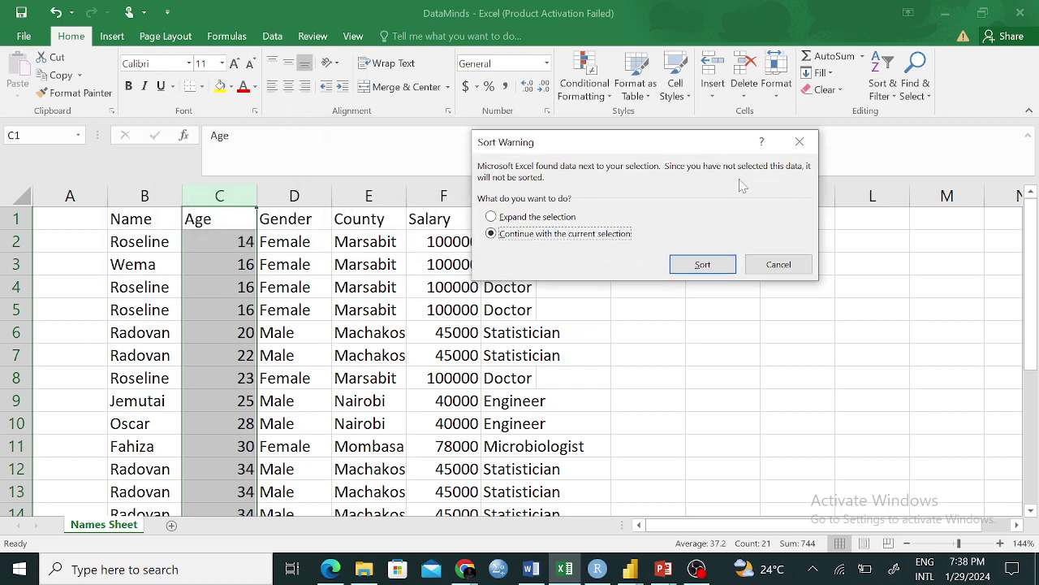
left_click(700, 269)
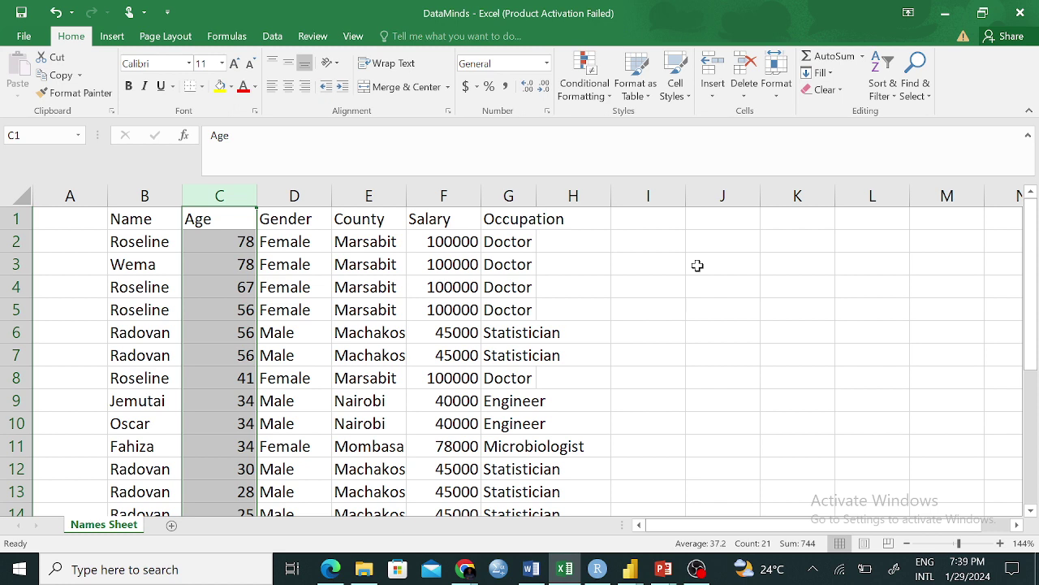
left_click(674, 286)
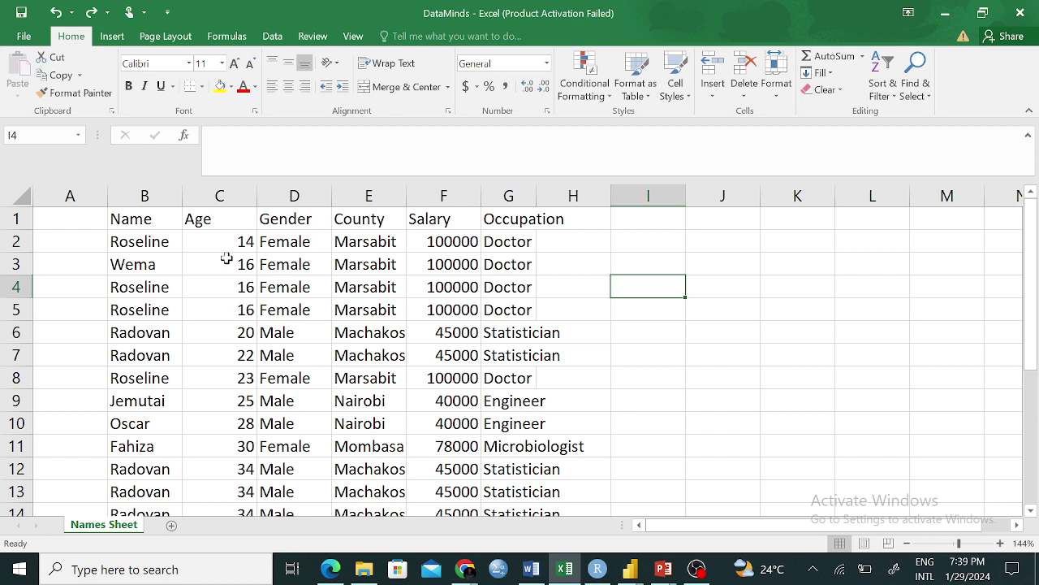
Examine the names in B2:B6 against the ascending ages in C2:C14.
left_click(201, 255)
left_click(242, 240)
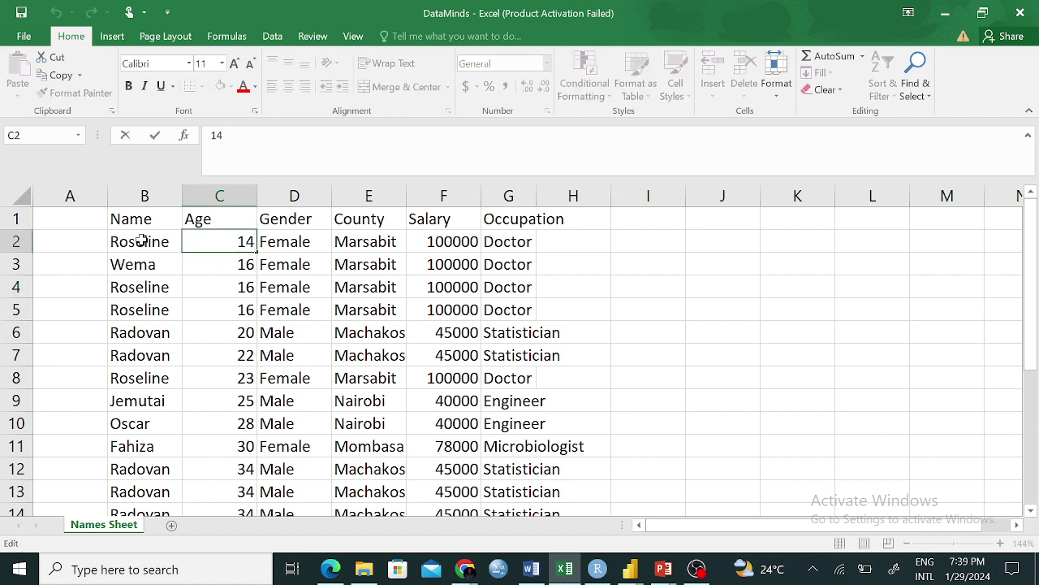
left_click(143, 240)
left_click(143, 263)
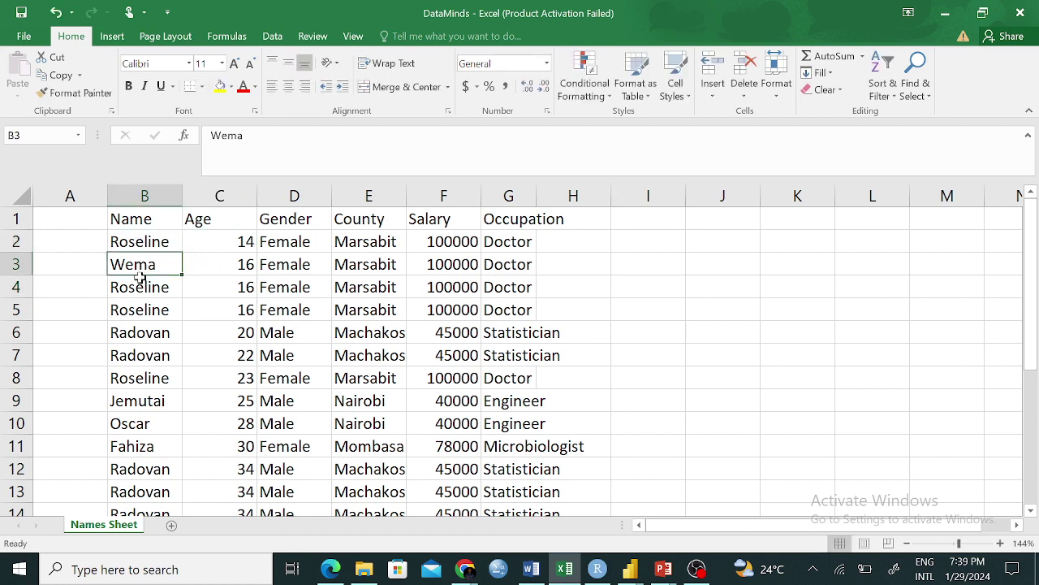
left_click(139, 277)
left_click(145, 313)
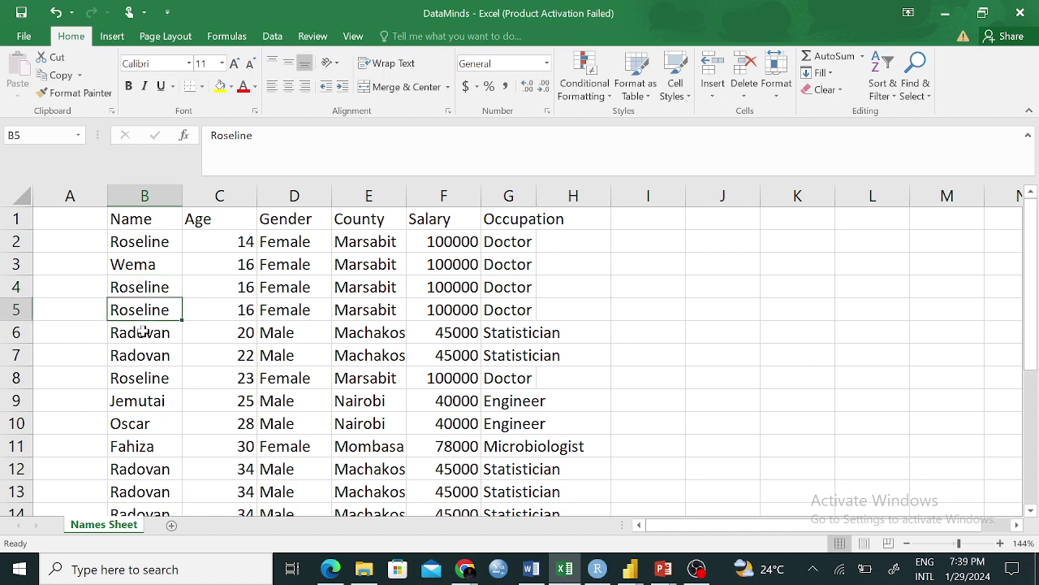
left_click(143, 329)
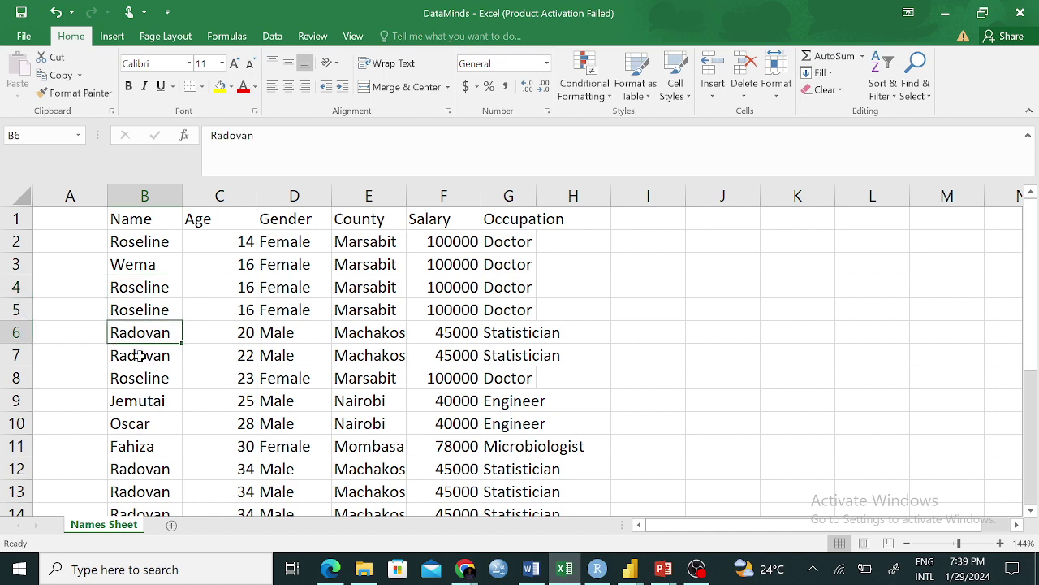
left_click_drag(245, 242, 240, 504)
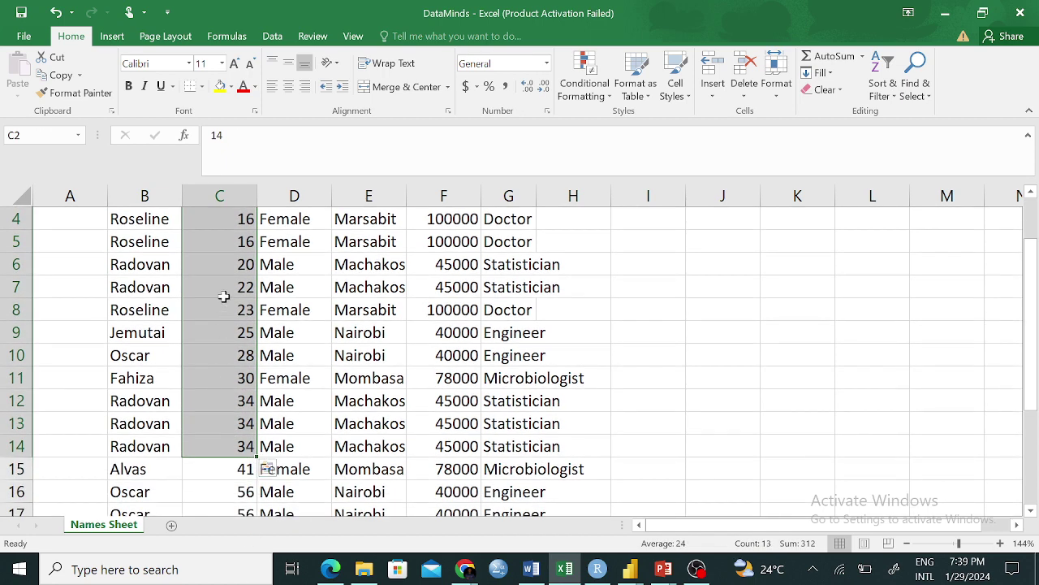
left_click_drag(365, 333, 361, 315)
scroll(278, 260, "up", 1)
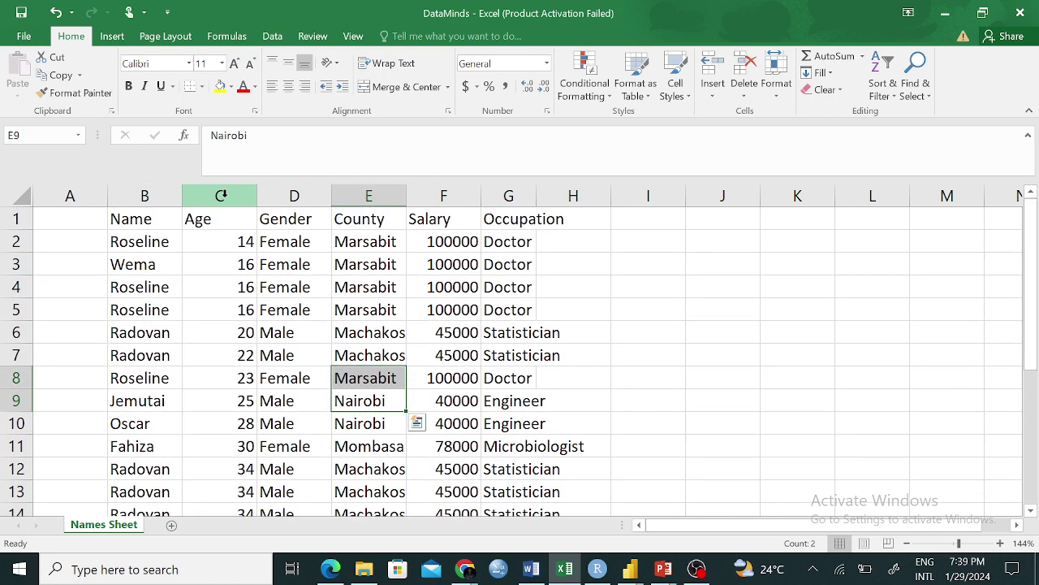
Try sorting the Age column C alone from largest to smallest, continuing with the current selection.
left_click(235, 199)
left_click(885, 86)
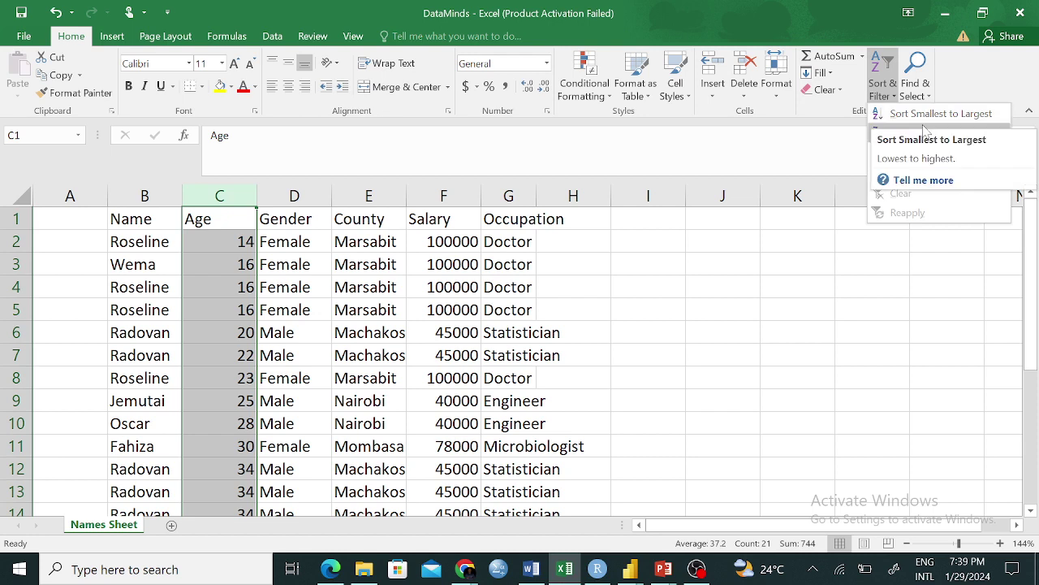
left_click(924, 134)
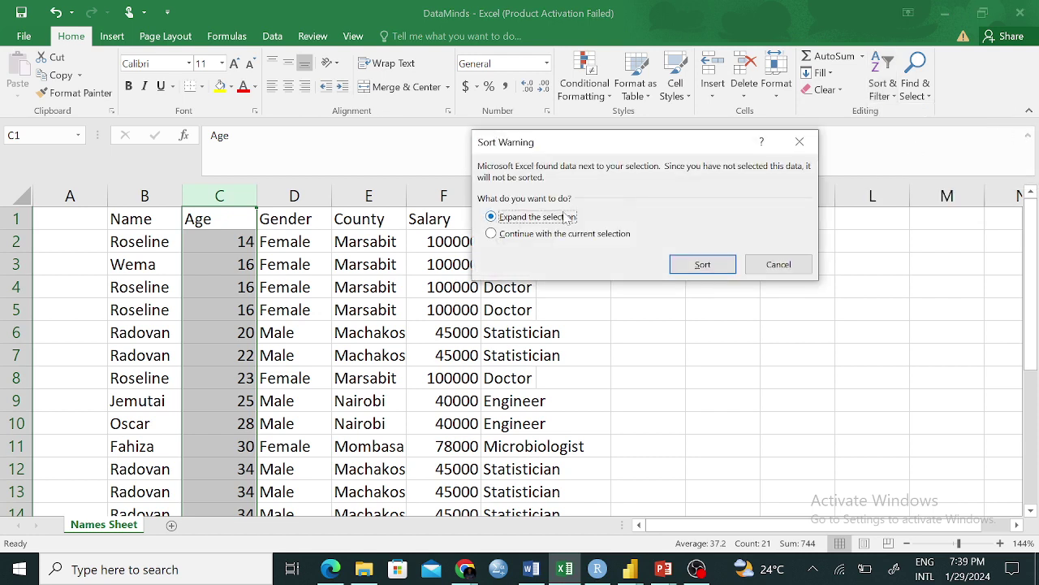
left_click(493, 234)
left_click(696, 265)
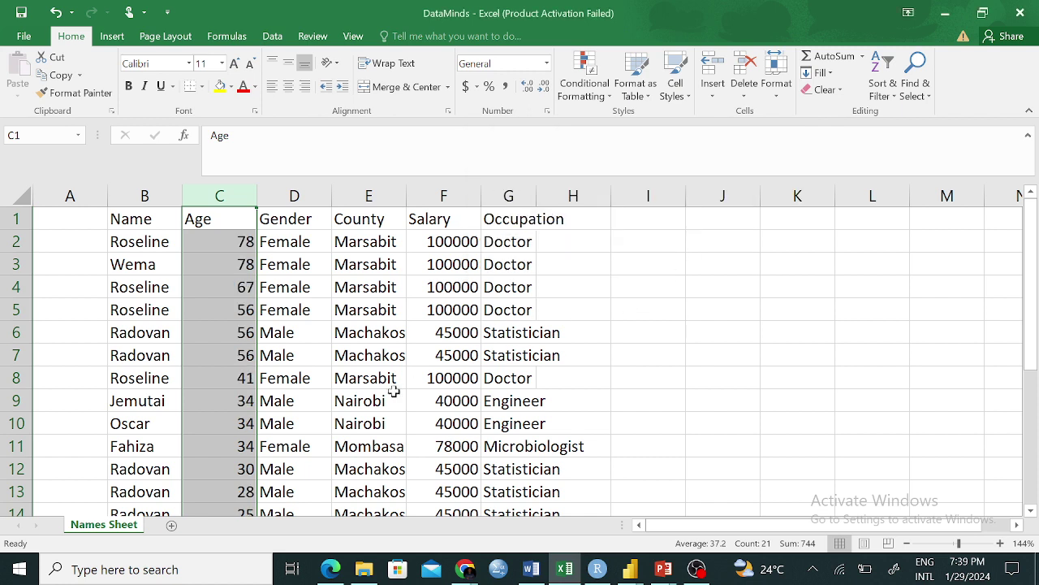
left_click_drag(222, 190, 208, 472)
left_click(207, 480)
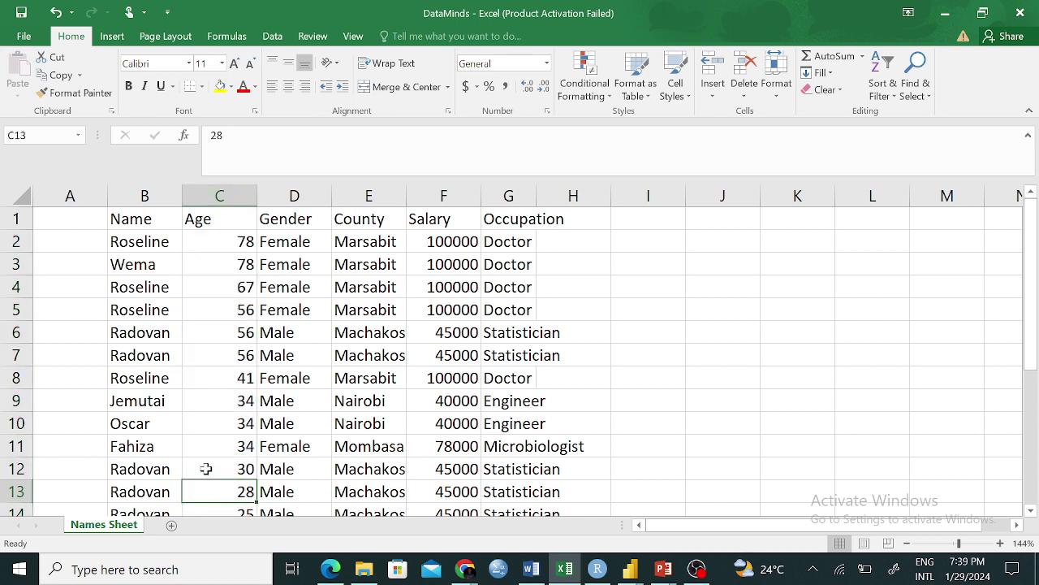
Highlight the Name, Gender, County, Salary and Occupation columns left out of the sort, and undo the Age sort.
left_click(221, 194)
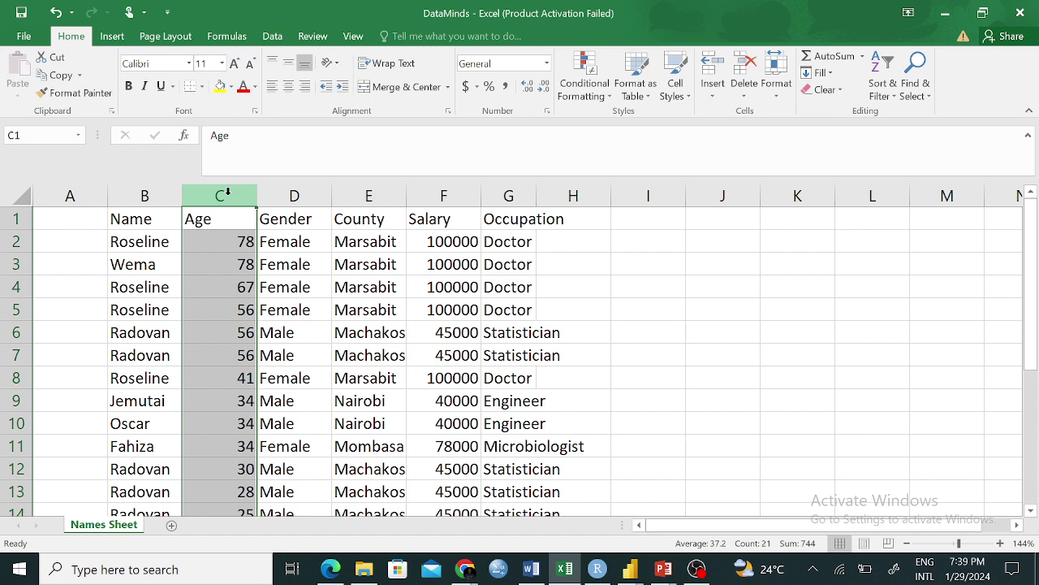
left_click(147, 195)
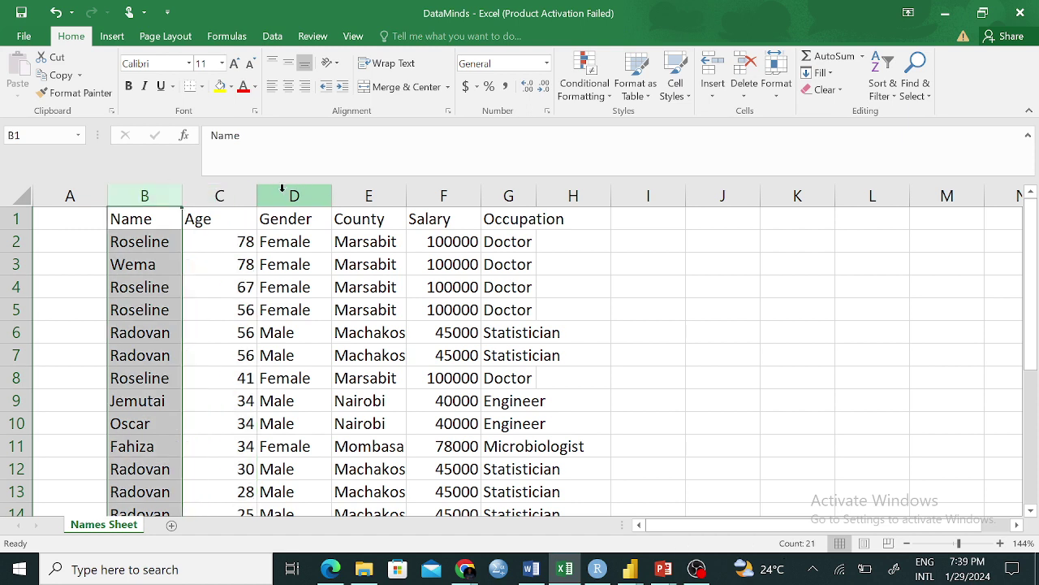
left_click(287, 195, "shift")
left_click(288, 354)
left_click(144, 195)
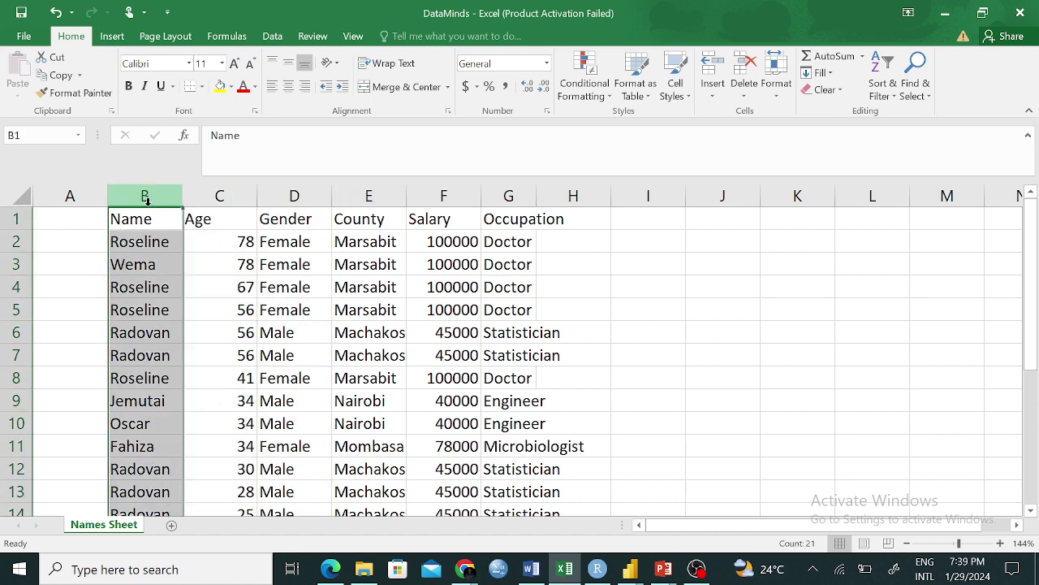
left_click(284, 194, "ctrl")
left_click(366, 194, "ctrl")
left_click(448, 189, "ctrl")
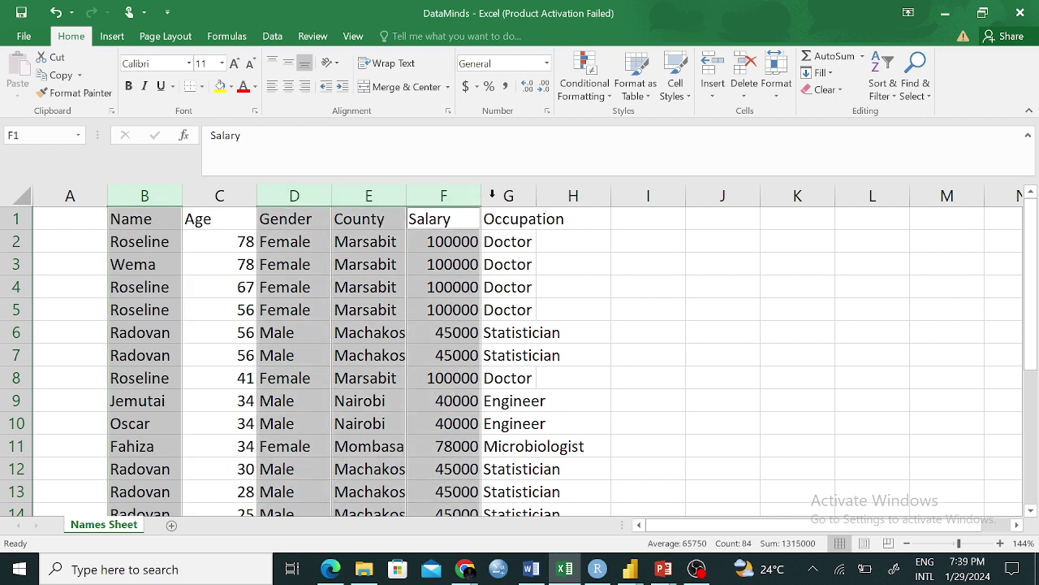
left_click(497, 195, "ctrl")
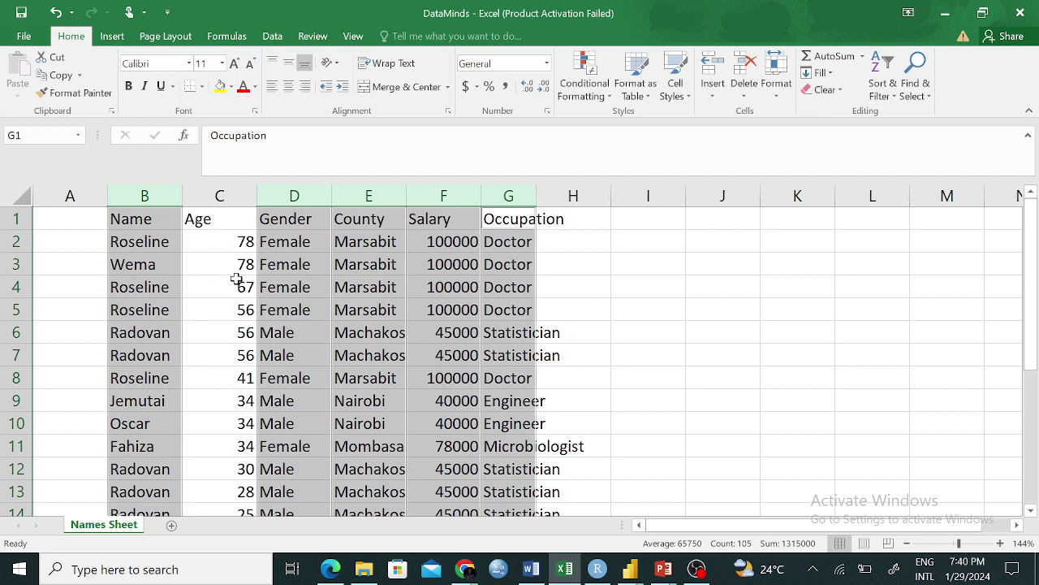
key("ctrl+z")
left_click(768, 355)
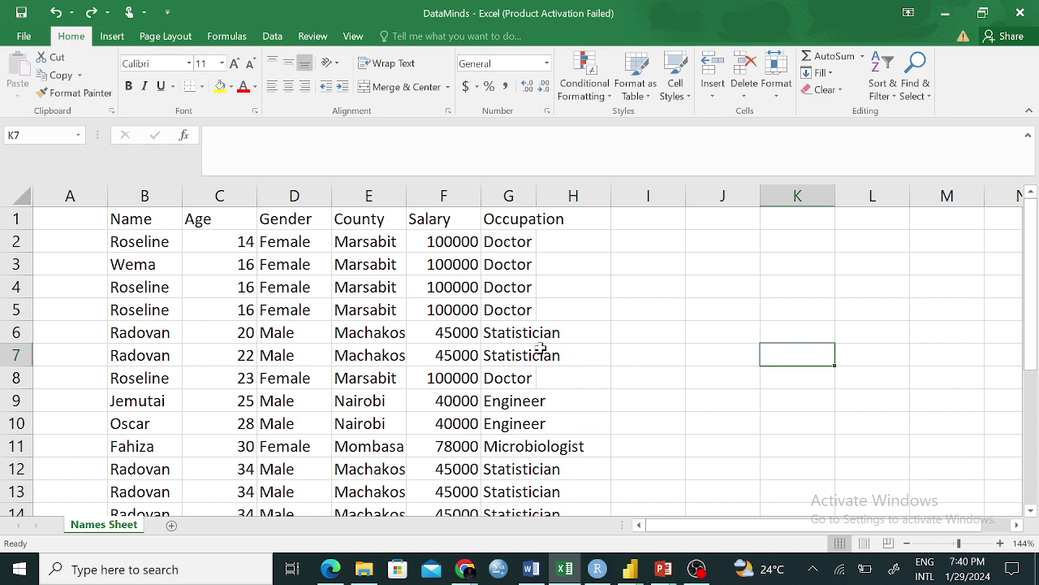
Copy the four names in B6:B9 to column K starting at K6 and compare them with the originals.
left_click(222, 193)
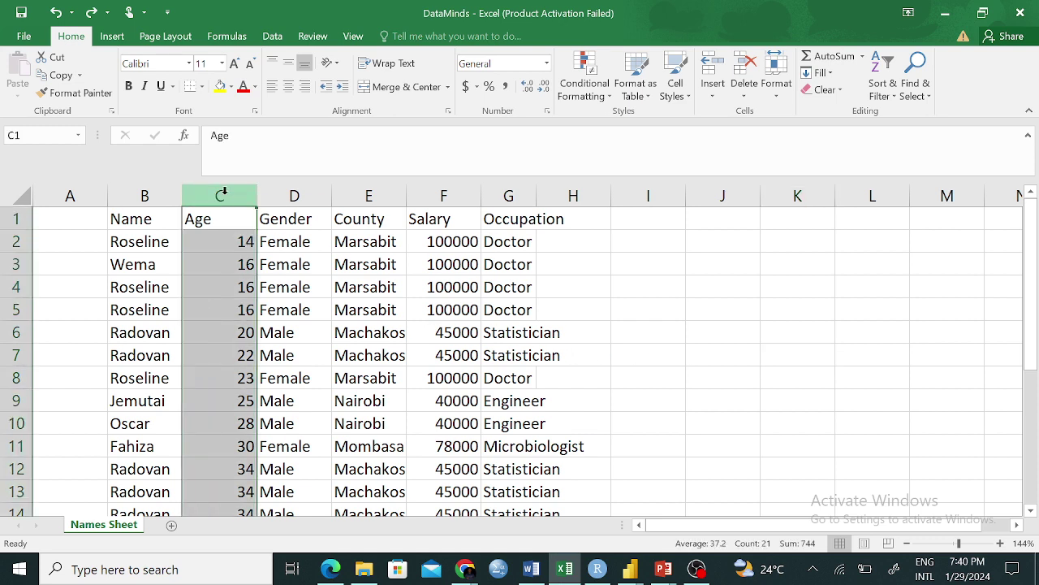
left_click(113, 243)
left_click(126, 265)
left_click(128, 285)
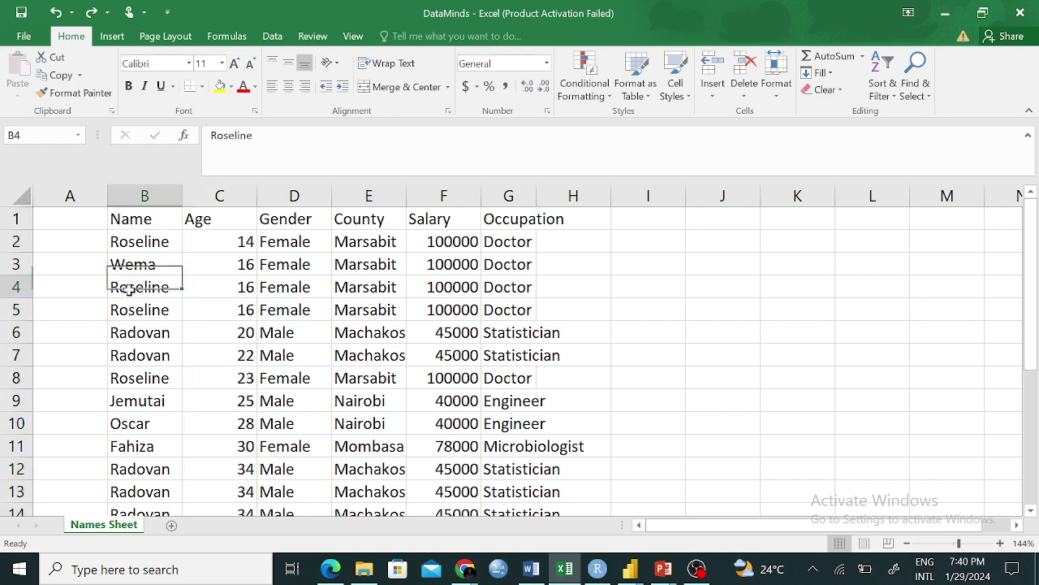
left_click(136, 315)
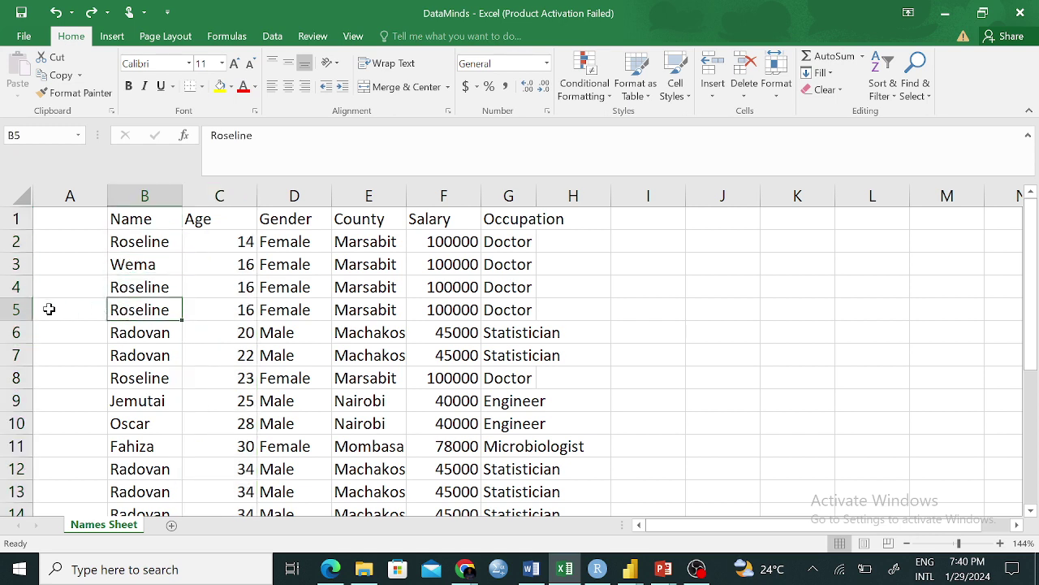
left_click(114, 333)
left_click_drag(114, 333, 128, 398)
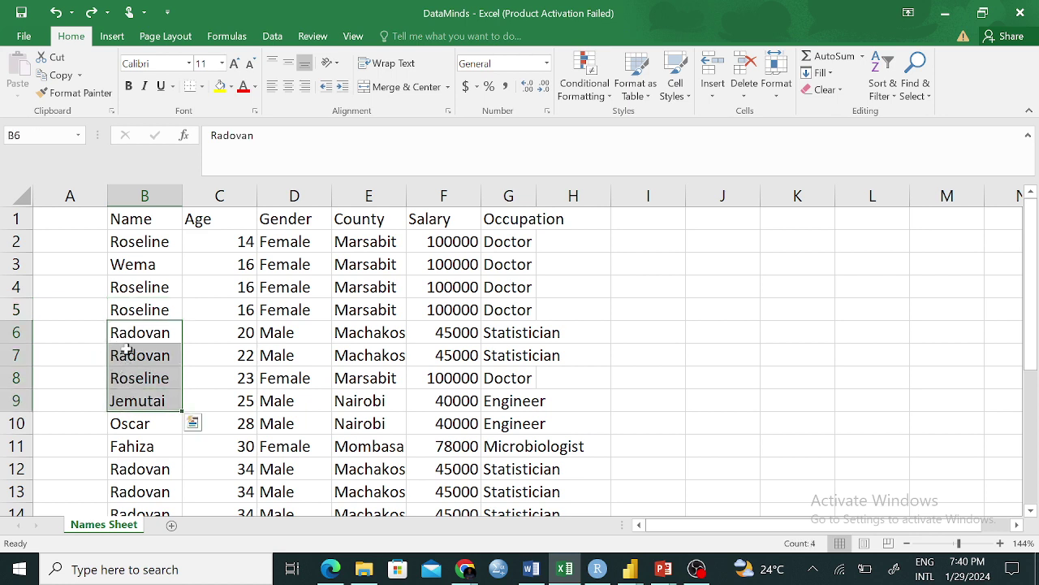
key("ctrl+c")
left_click(781, 339)
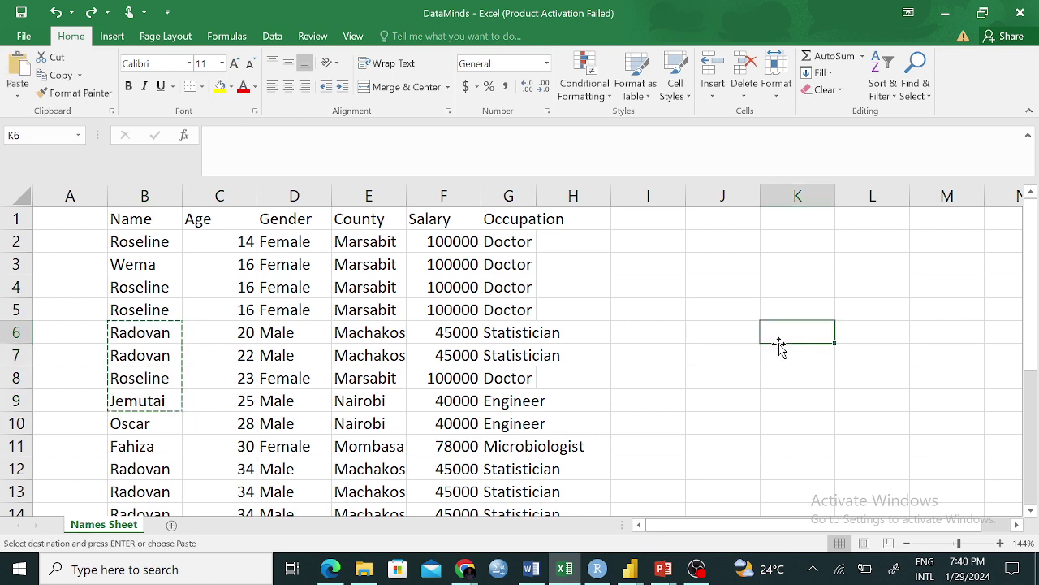
key("ctrl+v")
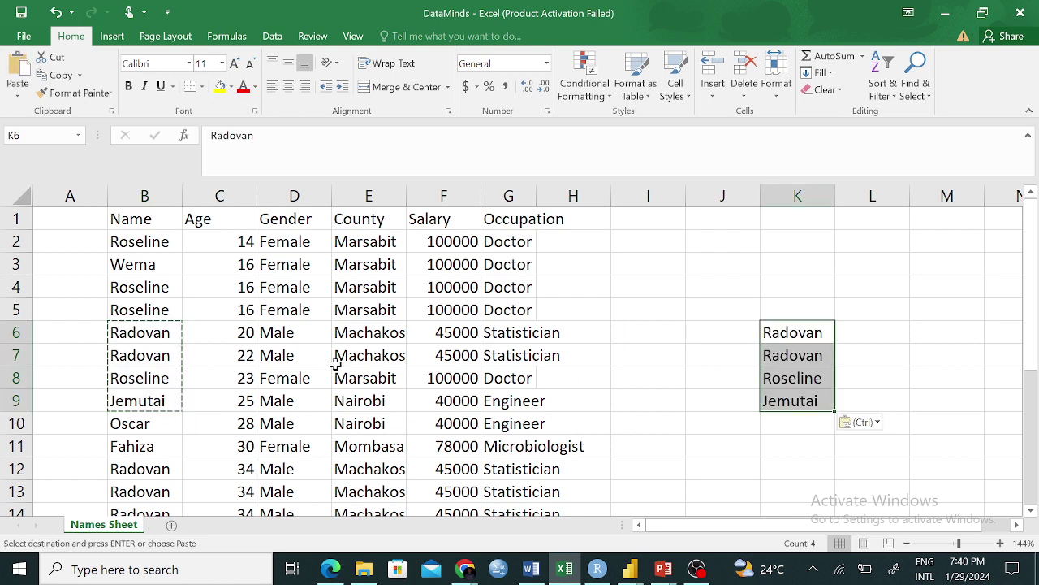
left_click(779, 336)
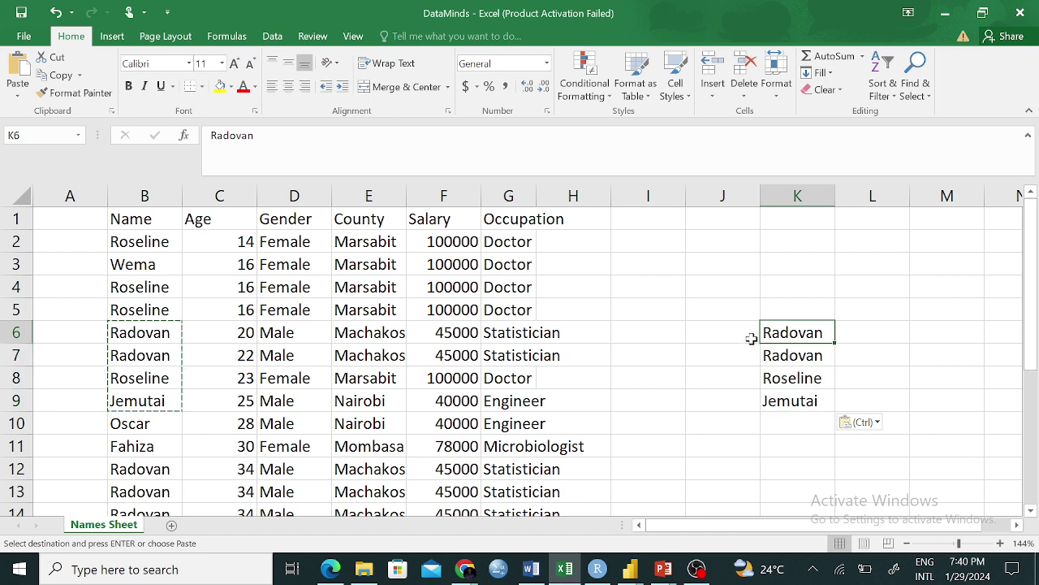
left_click(138, 339)
left_click(159, 400)
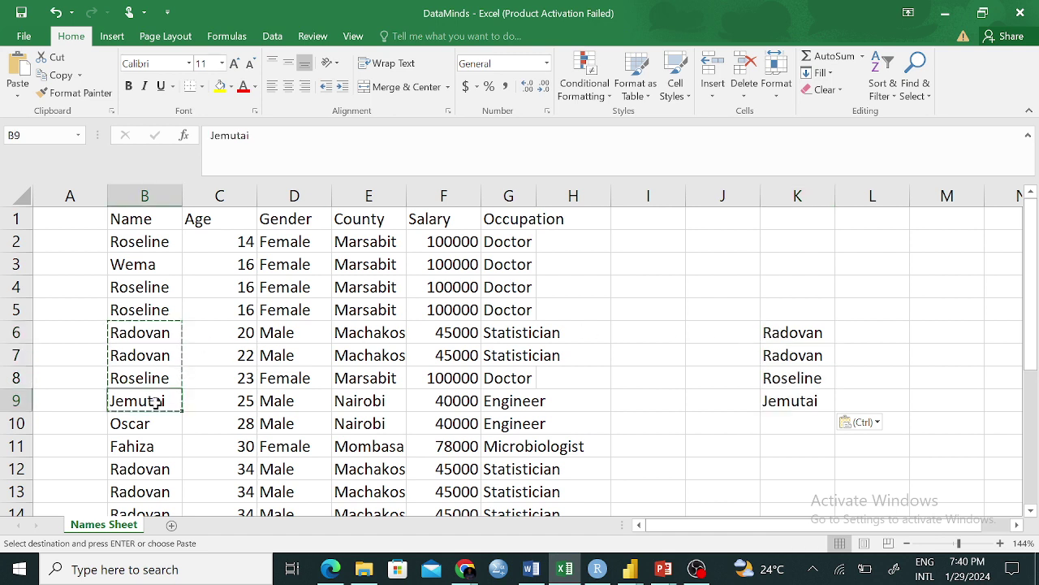
Try the descending sort on Age column C again with the current selection only, and undo it.
left_click(220, 196)
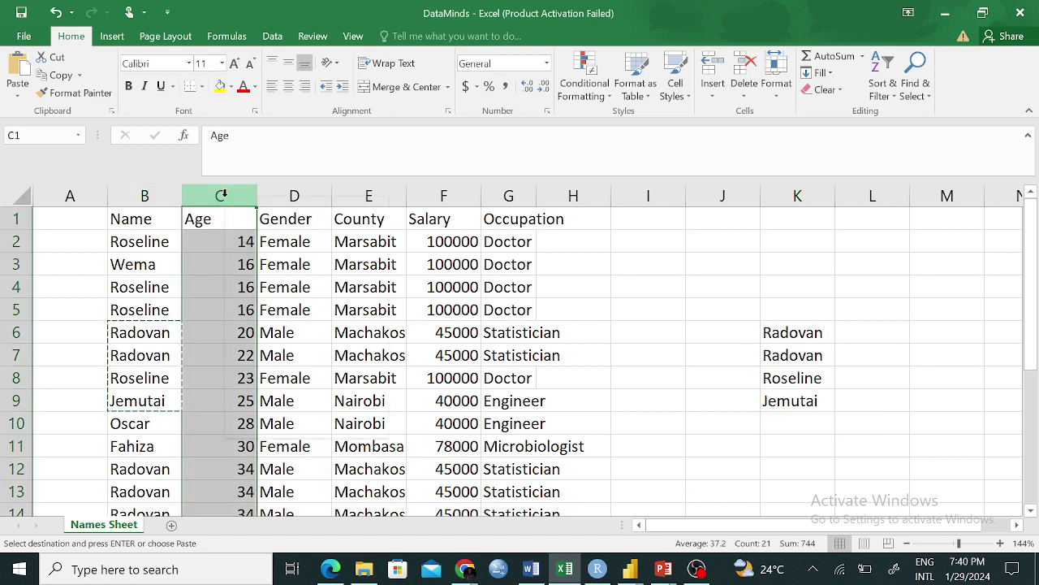
right_click(224, 197)
left_click(218, 198)
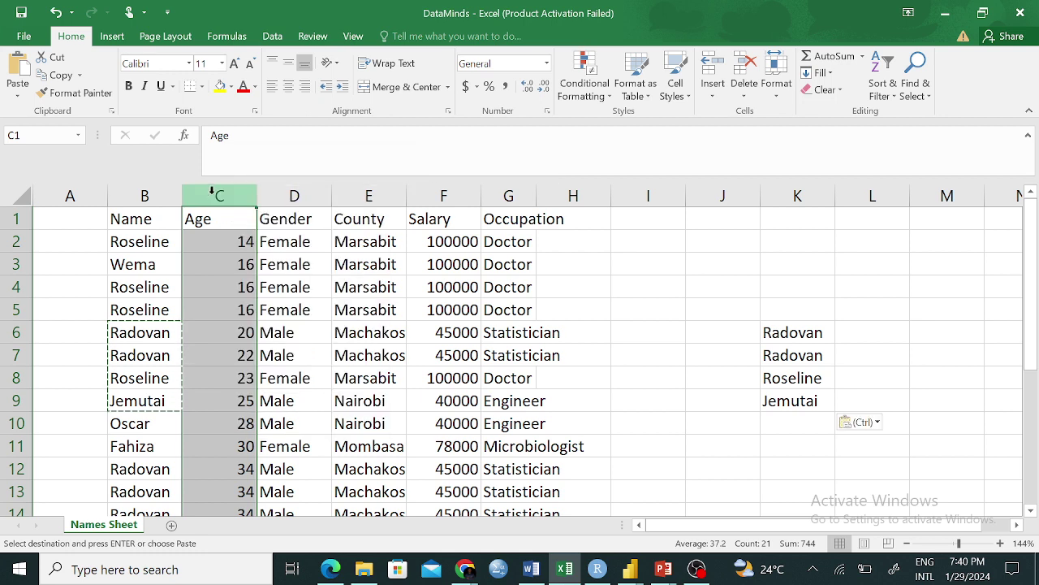
left_click(881, 89)
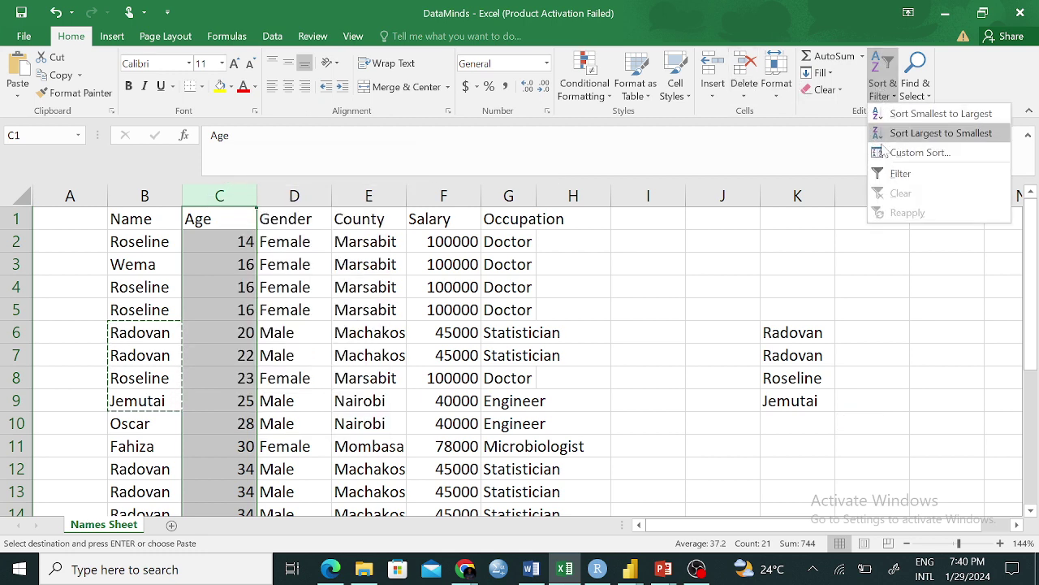
left_click(934, 137)
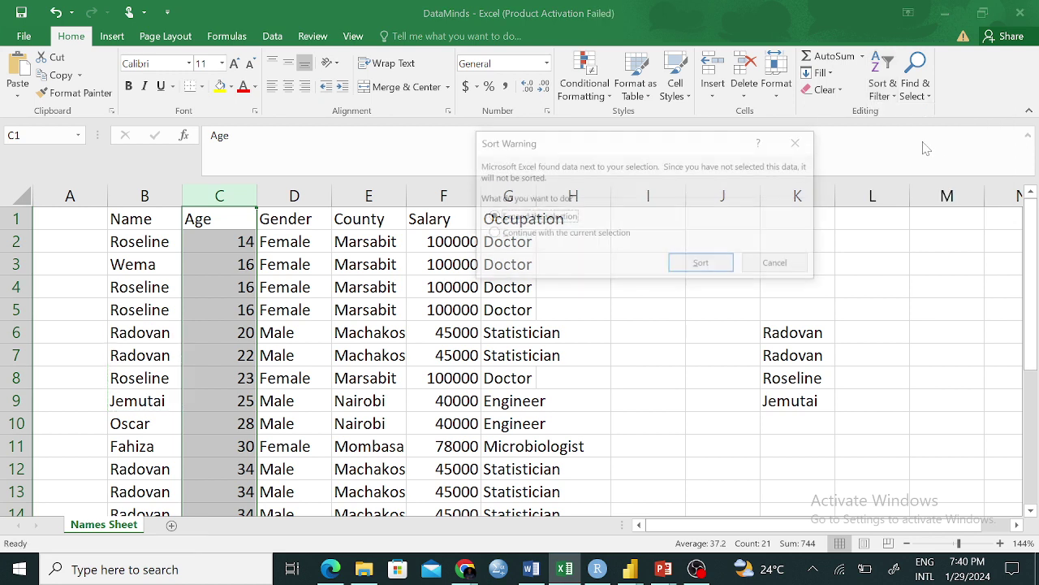
left_click(492, 234)
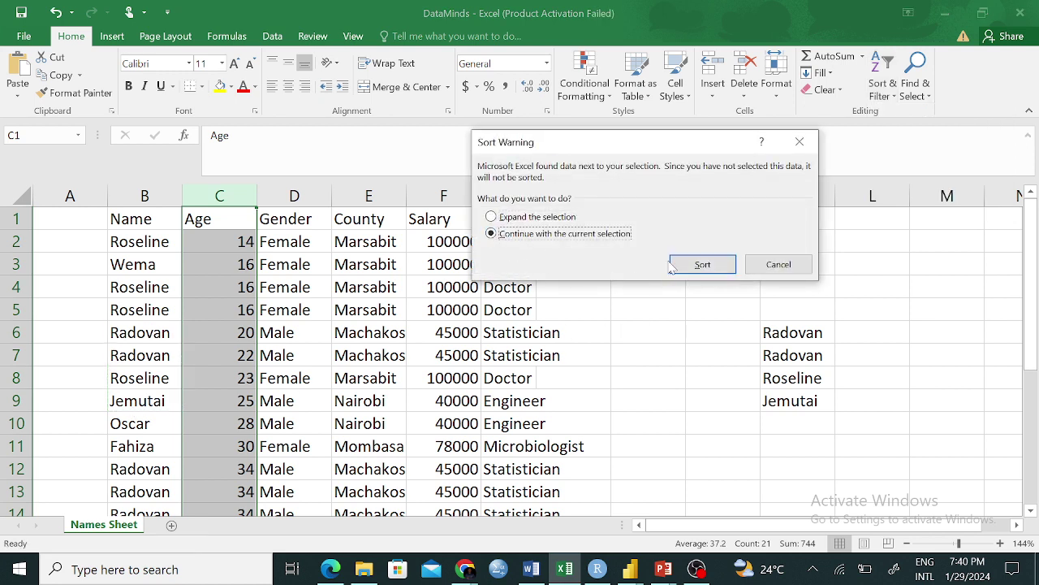
left_click(702, 266)
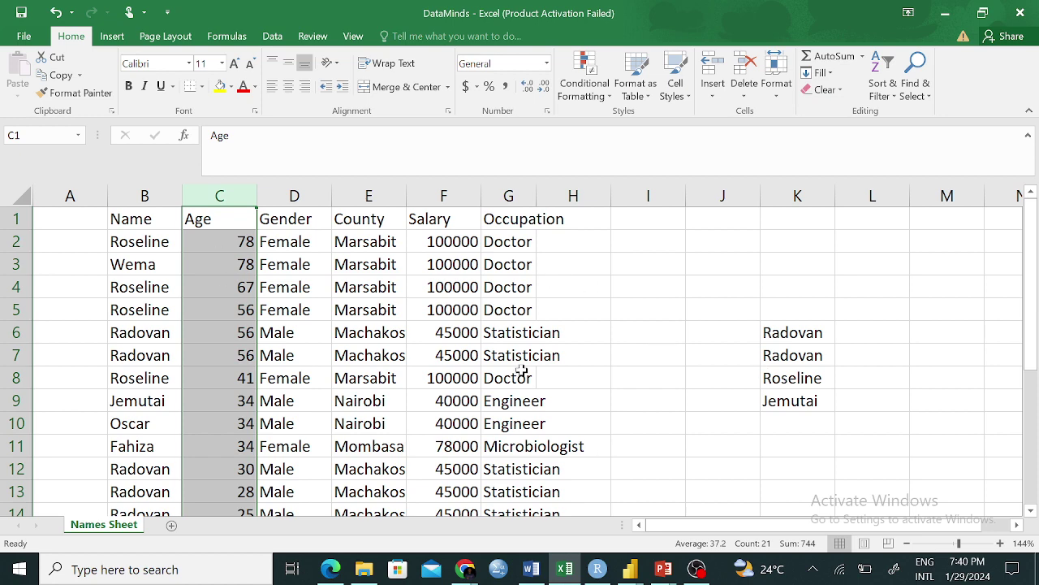
scroll(313, 445, "down", 4)
scroll(291, 443, "up", 4)
key("ctrl+z")
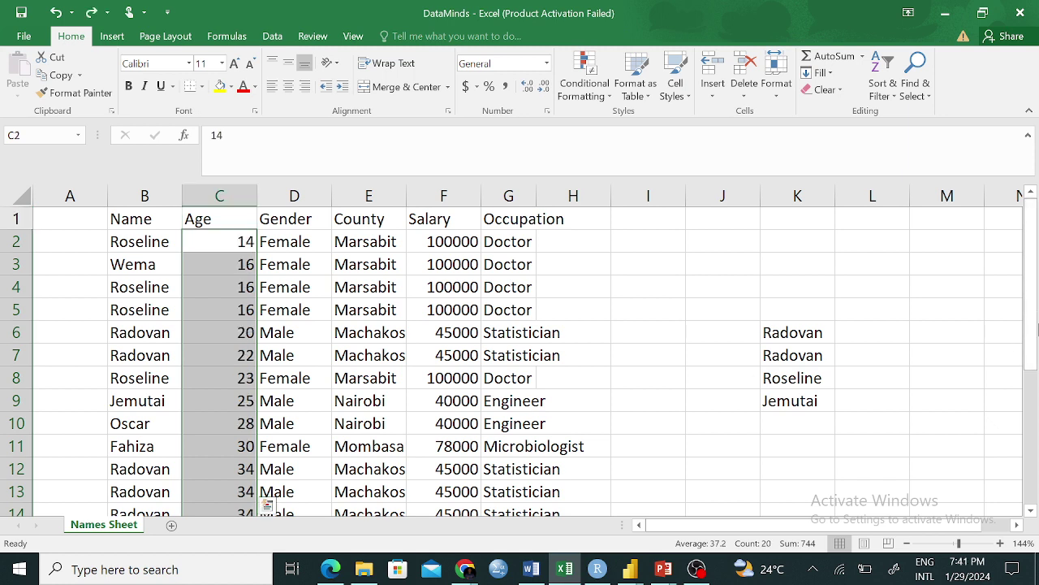
Examine the copied names in K6:K9 beside the table.
left_click_drag(775, 339, 800, 402)
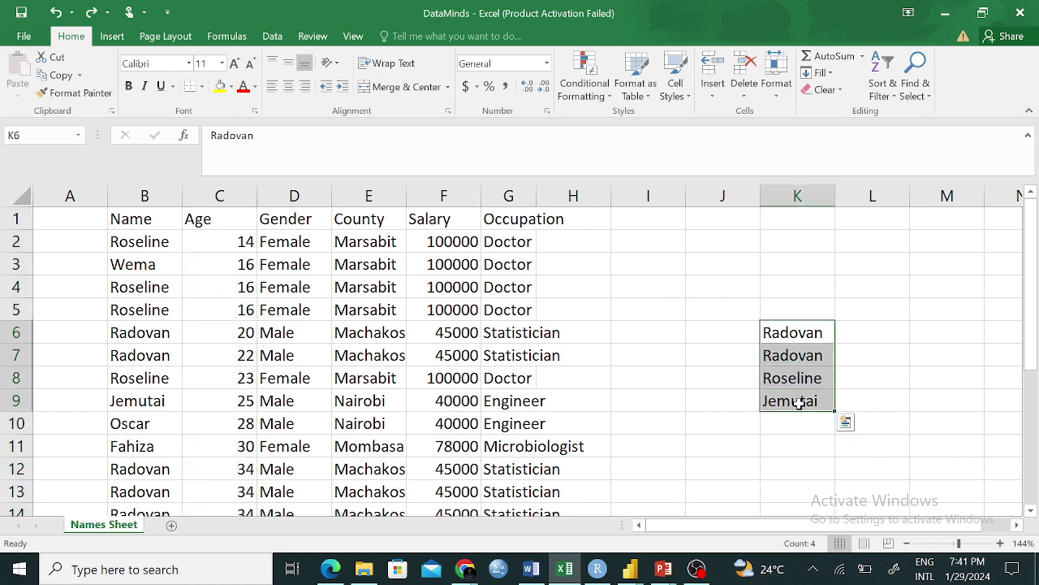
left_click(789, 442)
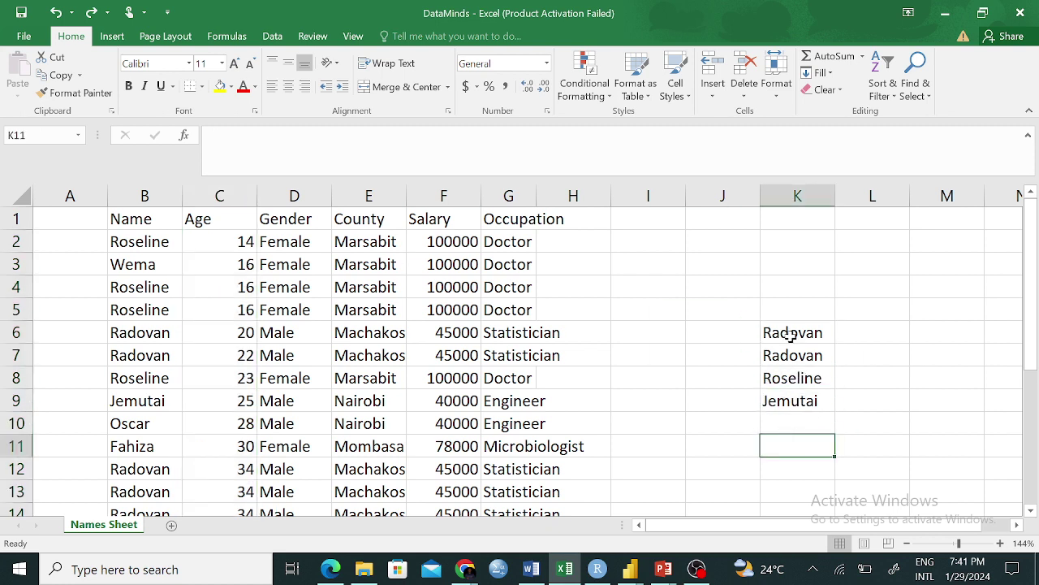
left_click_drag(791, 336, 804, 398)
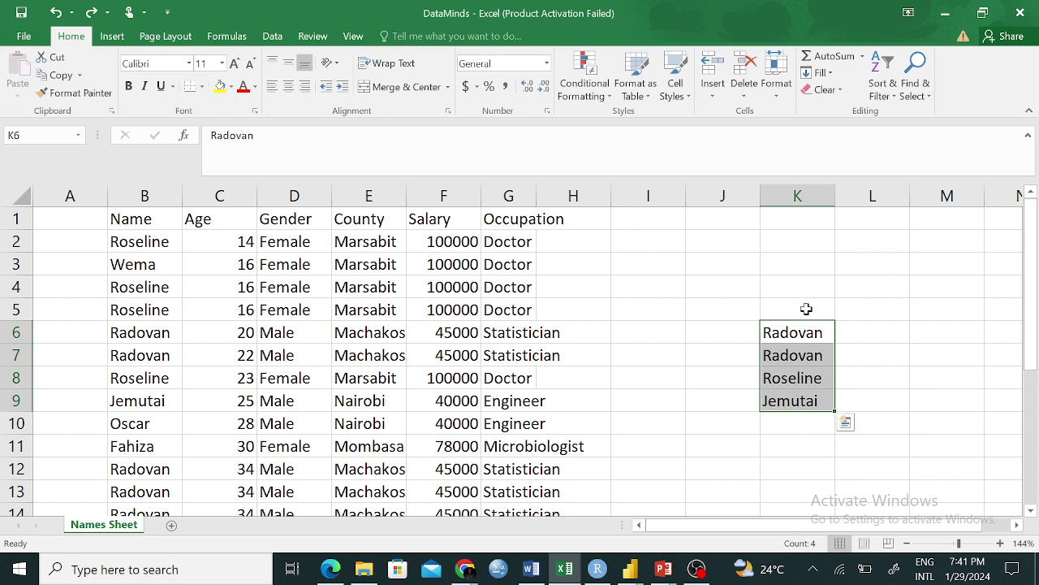
left_click(897, 347)
left_click(786, 327)
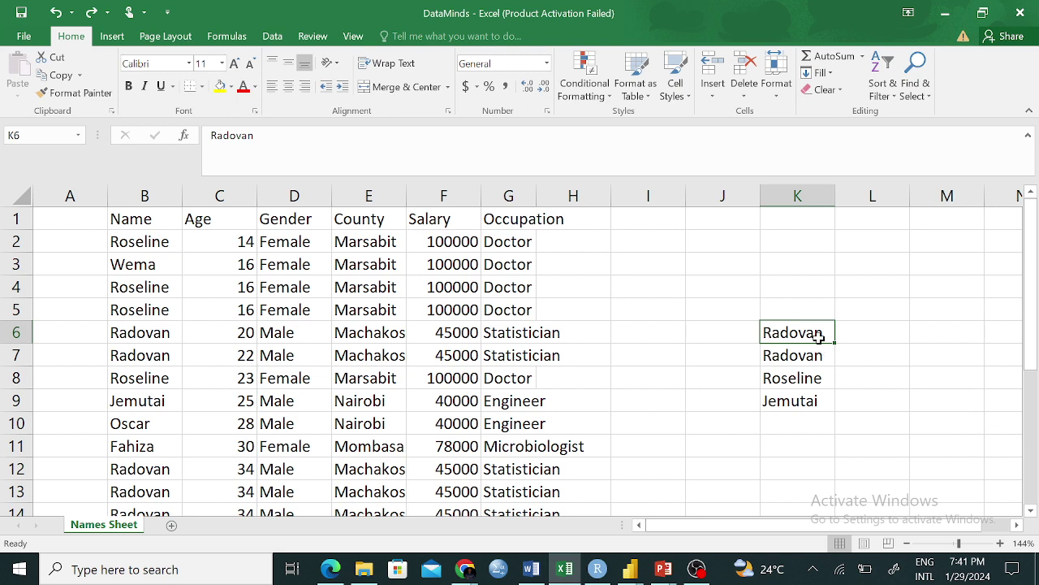
Clear the copied names from K6:K9.
key("BackSpace")
left_click(806, 366)
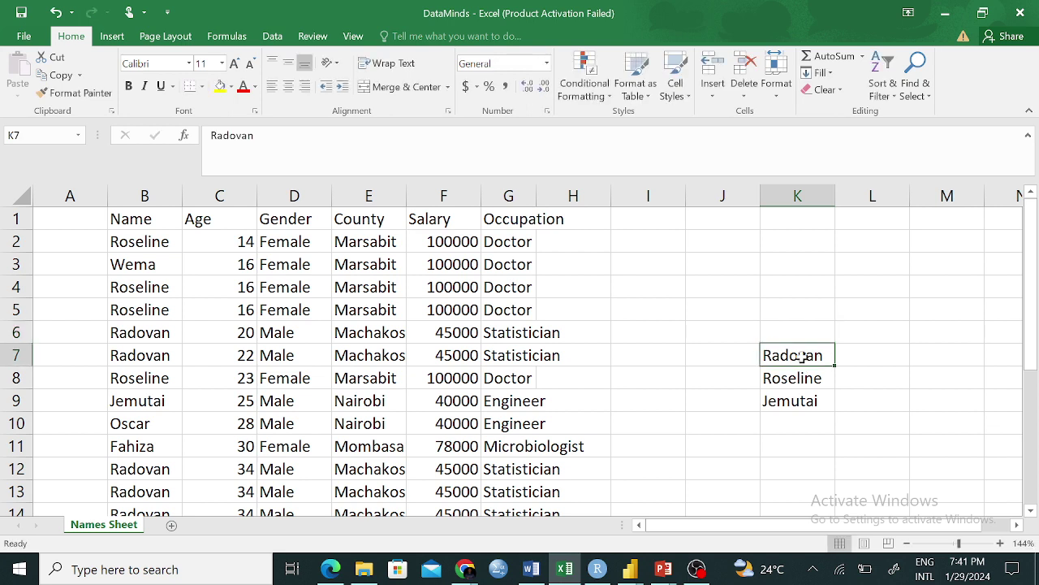
key("BackSpace")
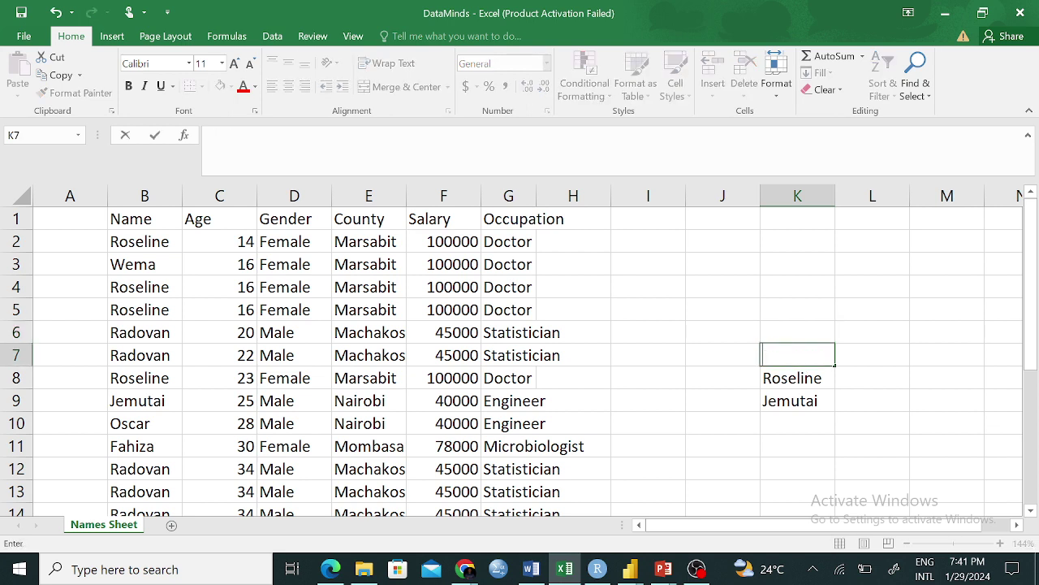
left_click(809, 374)
key("BackSpace")
left_click(804, 404)
key("BackSpace")
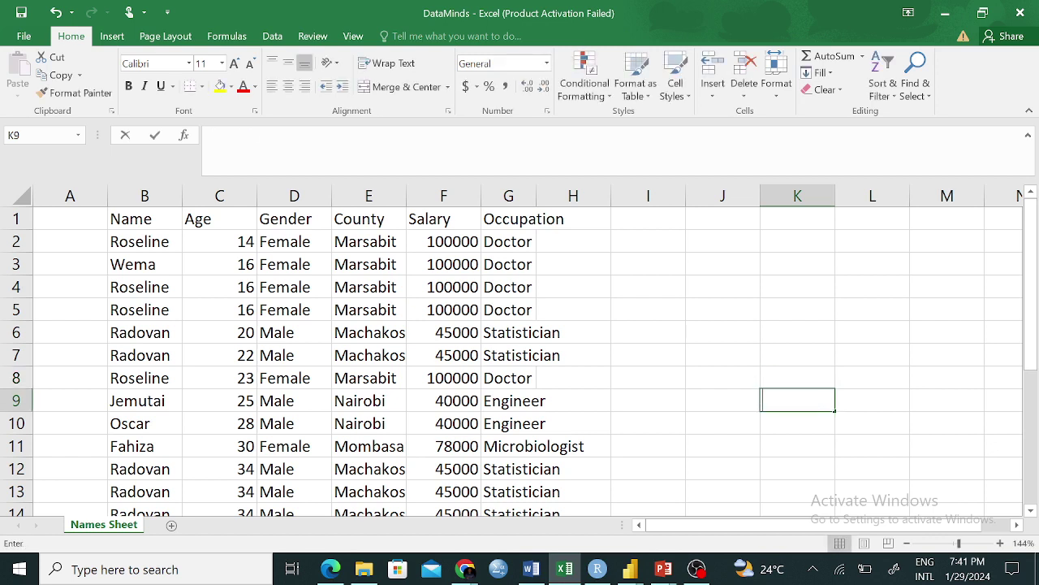
left_click(744, 311)
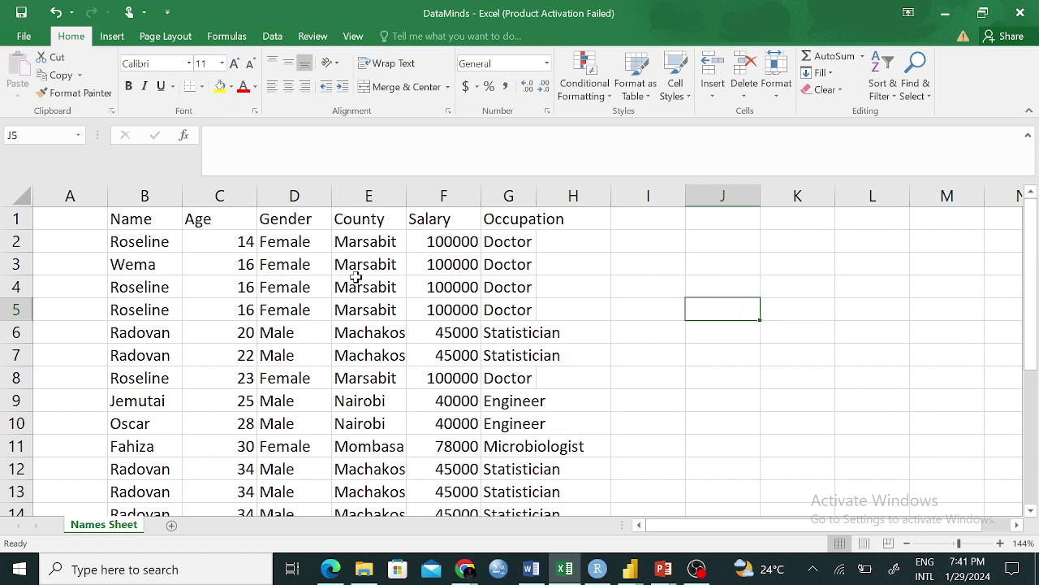
Examine the table's records from the first row to the last, comparing each name with its age, gender and salary.
left_click(241, 236)
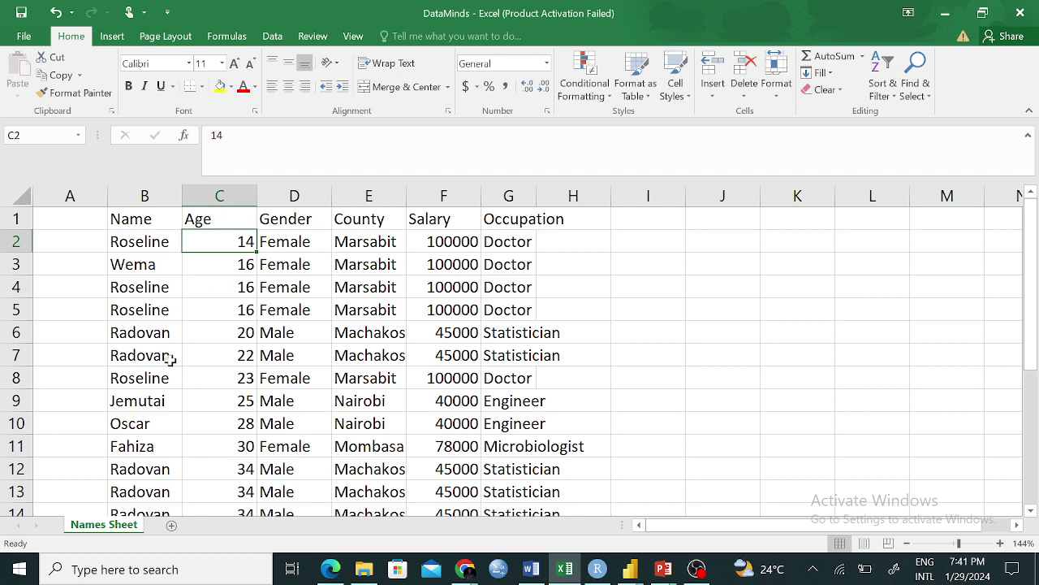
left_click(153, 242)
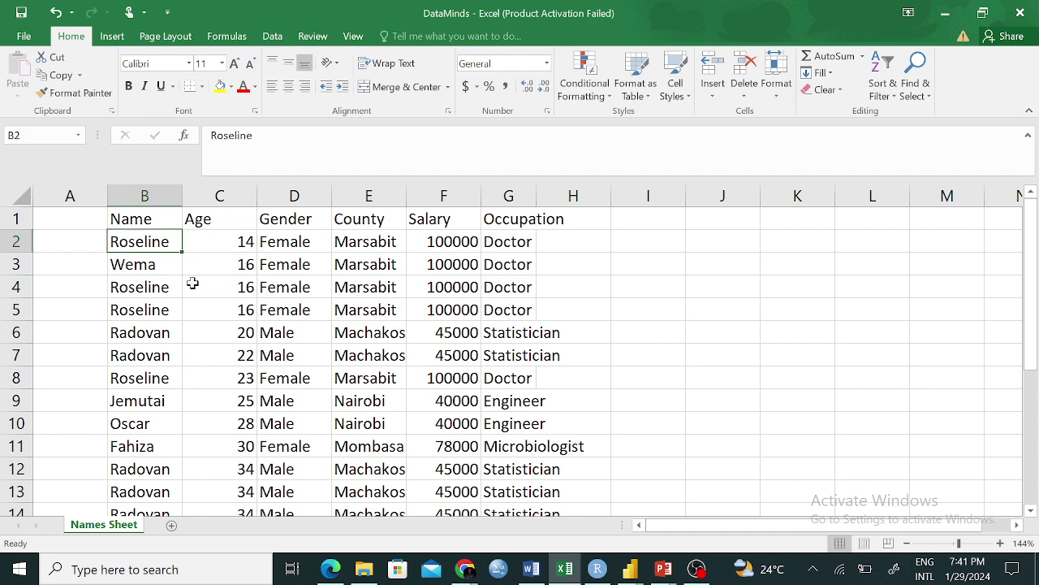
scroll(236, 372, "down", 5)
scroll(238, 276, "up", 5)
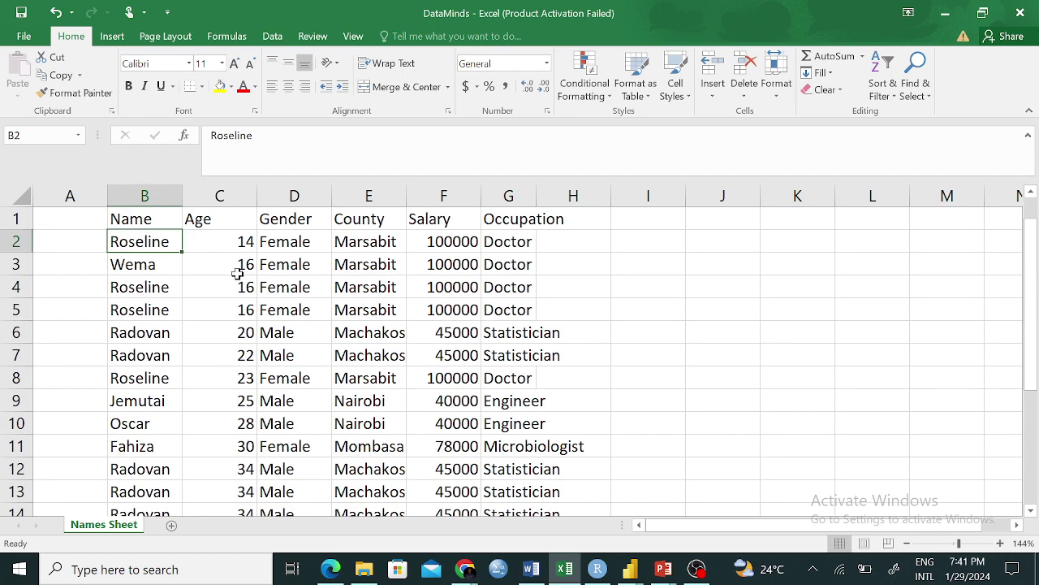
scroll(252, 349, "down", 3)
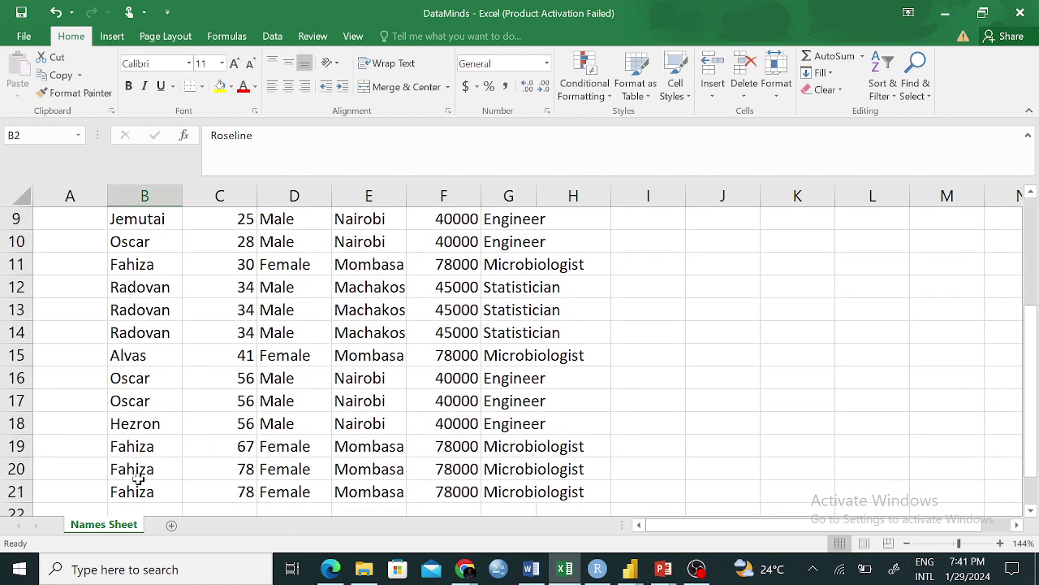
scroll(596, 290, "up", 3)
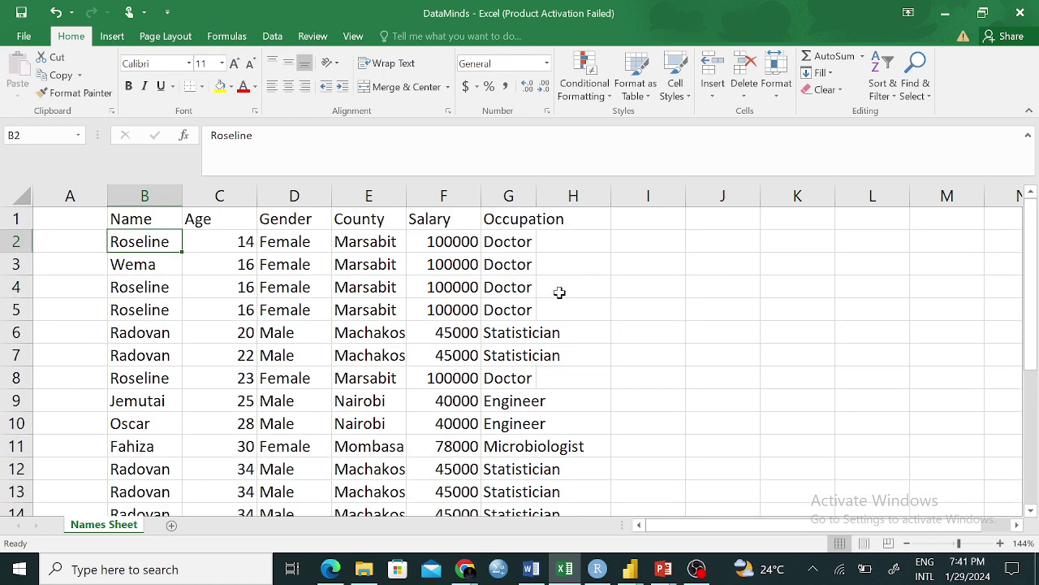
left_click(267, 303)
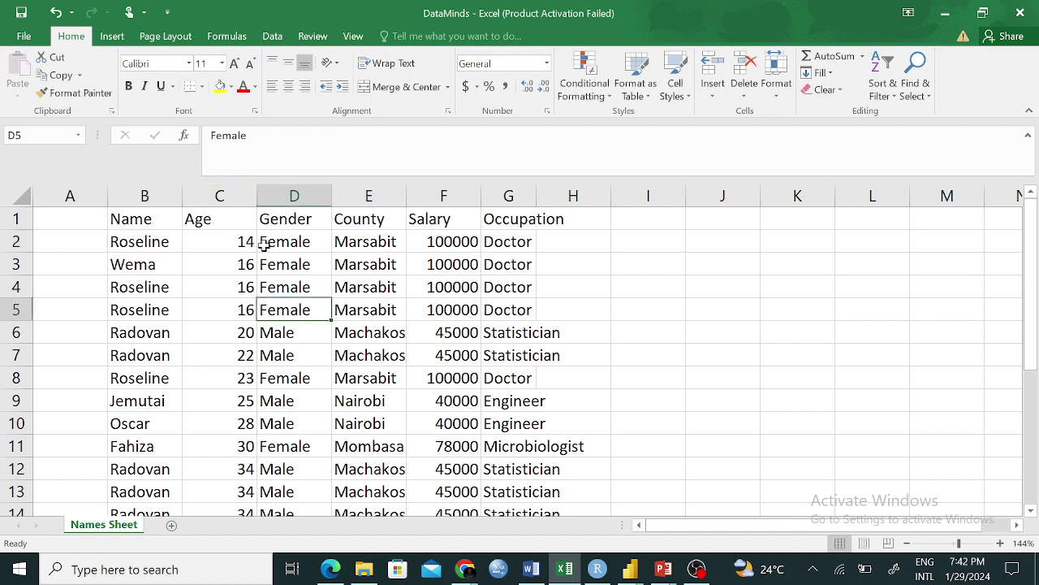
left_click(448, 241)
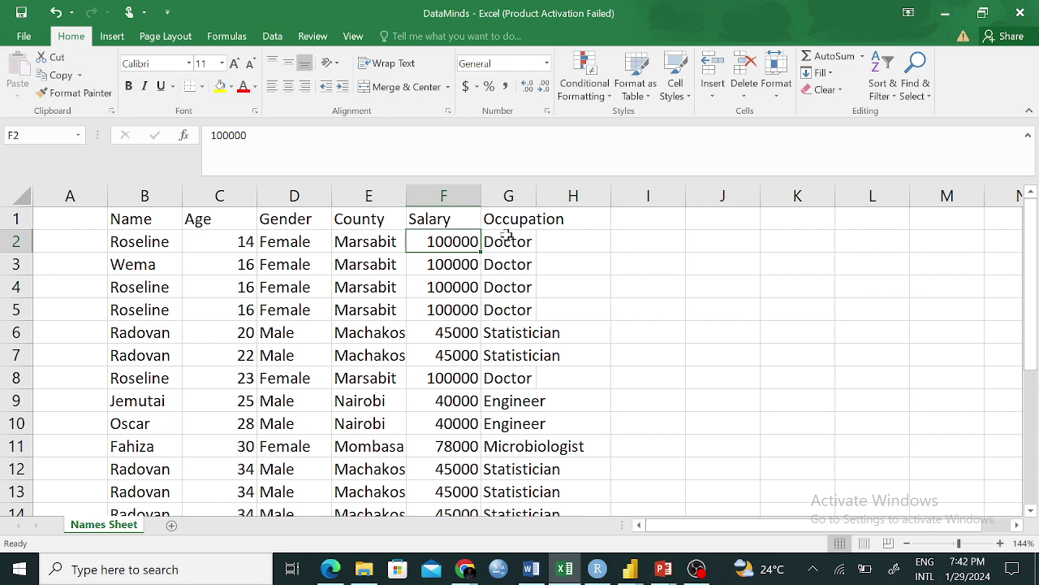
Select columns B to G and open a custom sort for them, keeping the dialog clear of the table.
left_click(915, 90)
left_click(915, 77)
left_click(883, 81)
left_click(571, 353)
left_click_drag(134, 197, 515, 195)
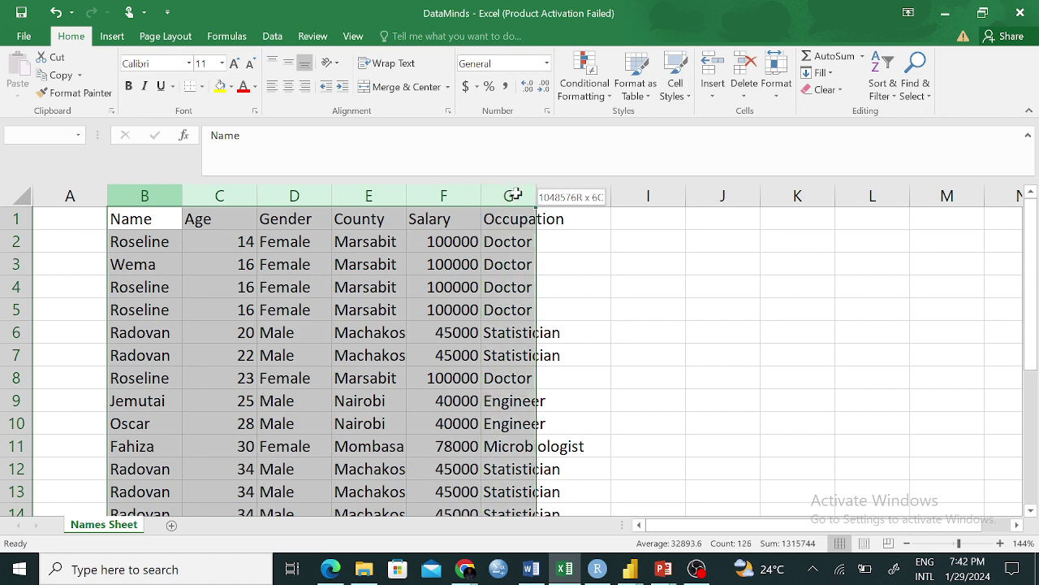
left_click(883, 85)
left_click(915, 152)
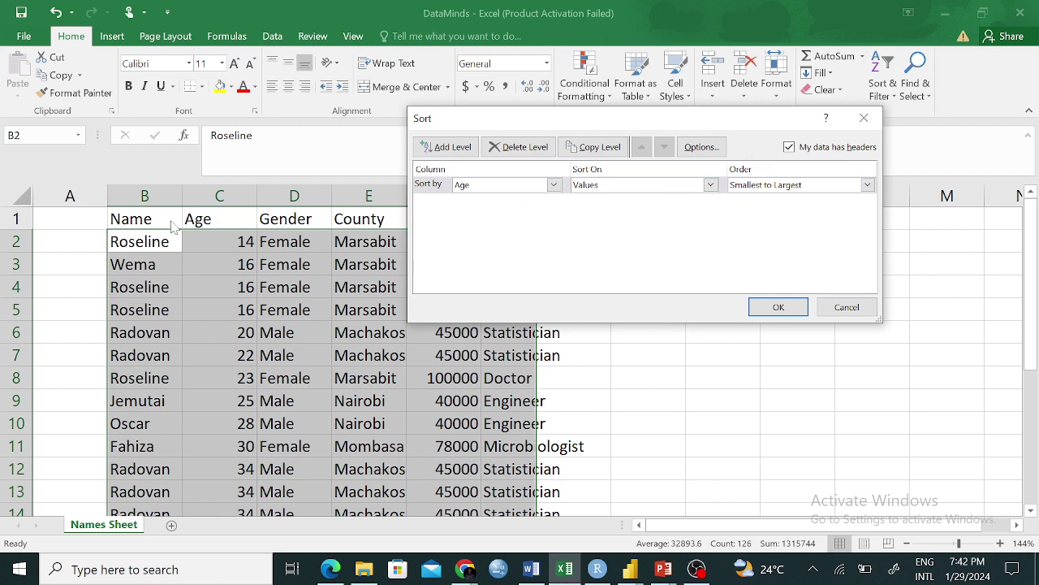
left_click(863, 118)
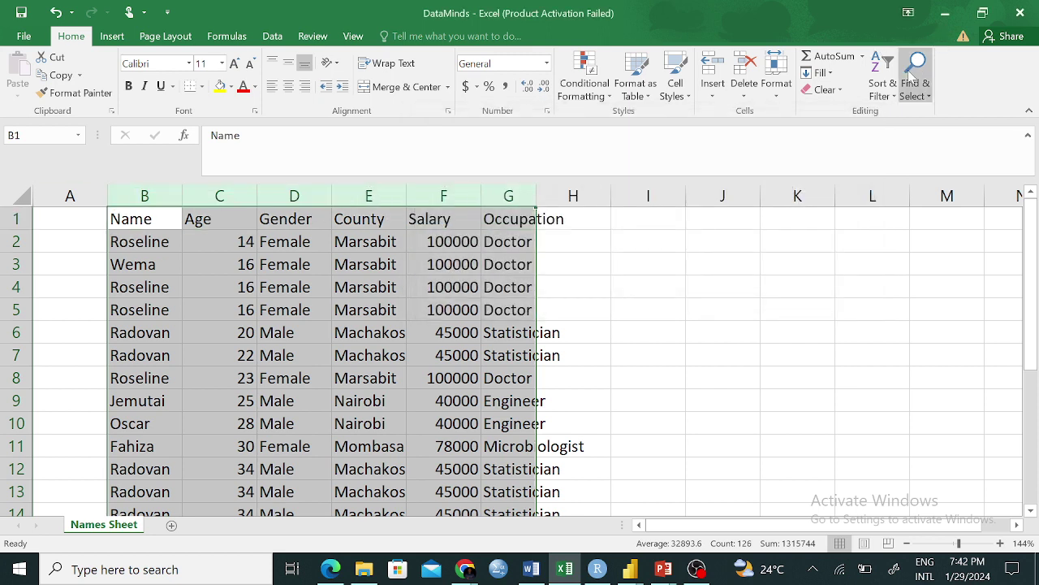
left_click(881, 86)
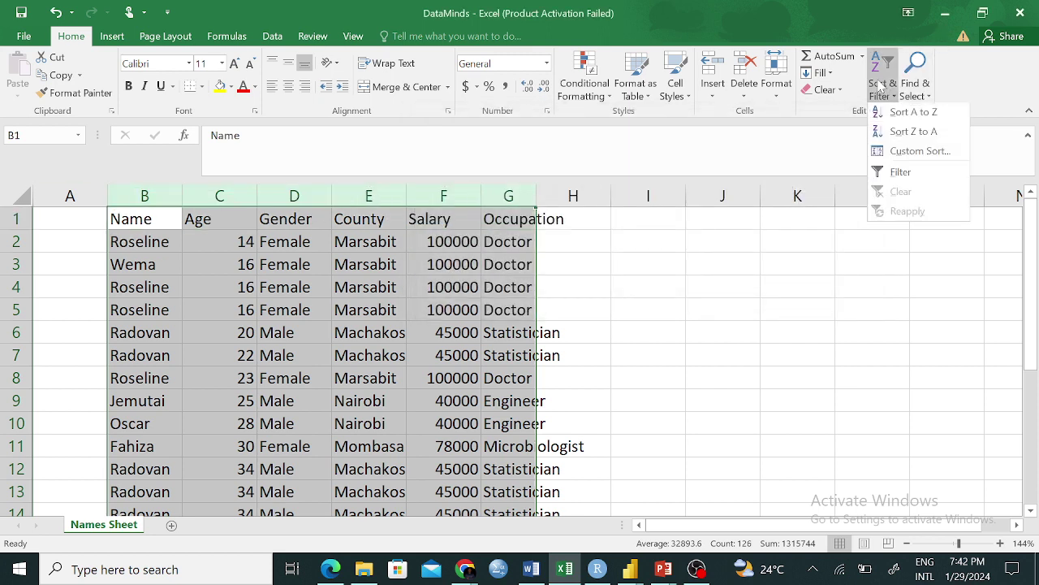
left_click(917, 153)
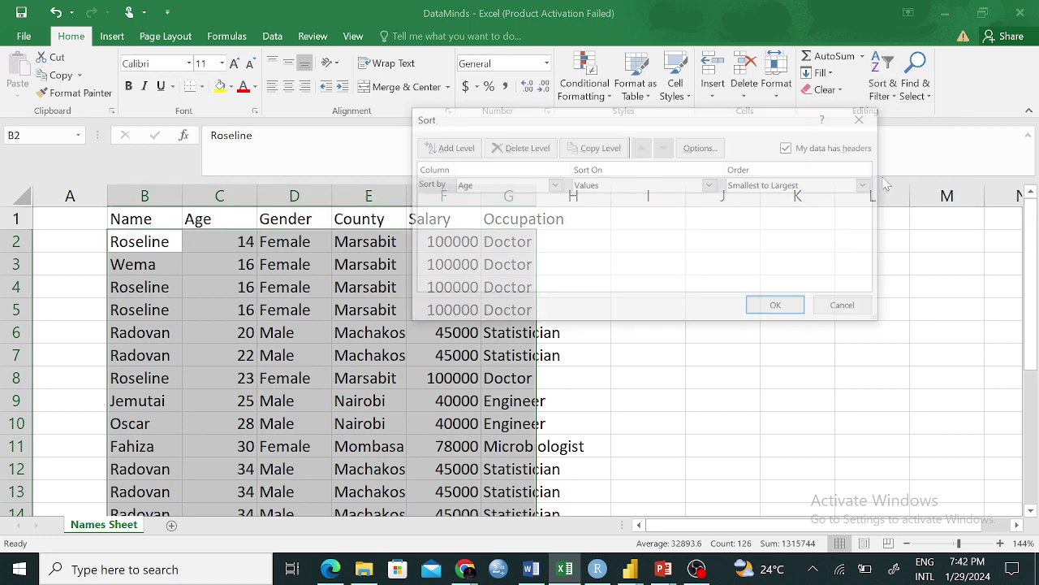
left_click_drag(755, 128, 908, 104)
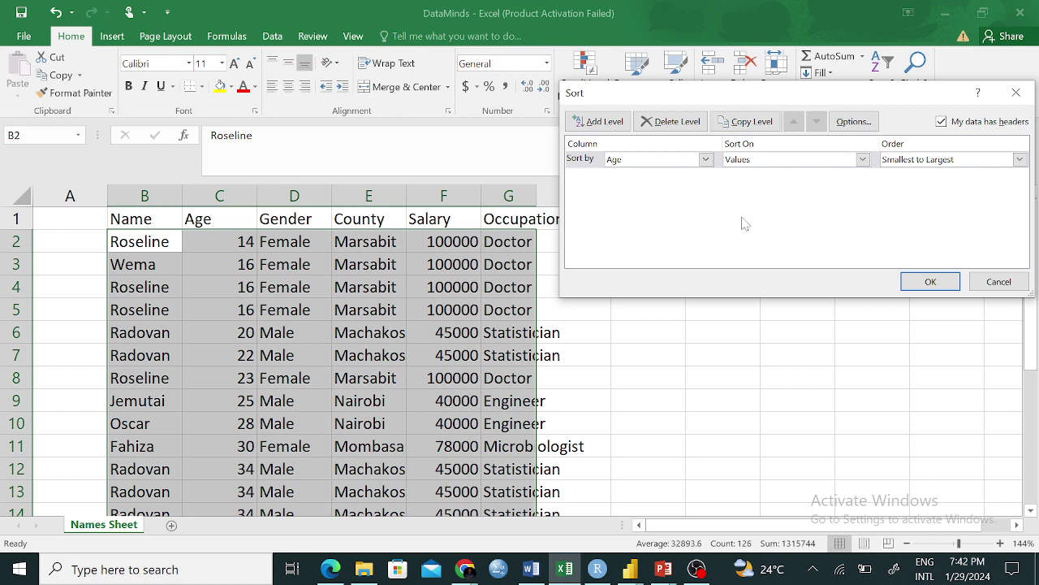
Set the first sort level to Salary, sorted on Values from Smallest to Largest.
left_click(705, 160)
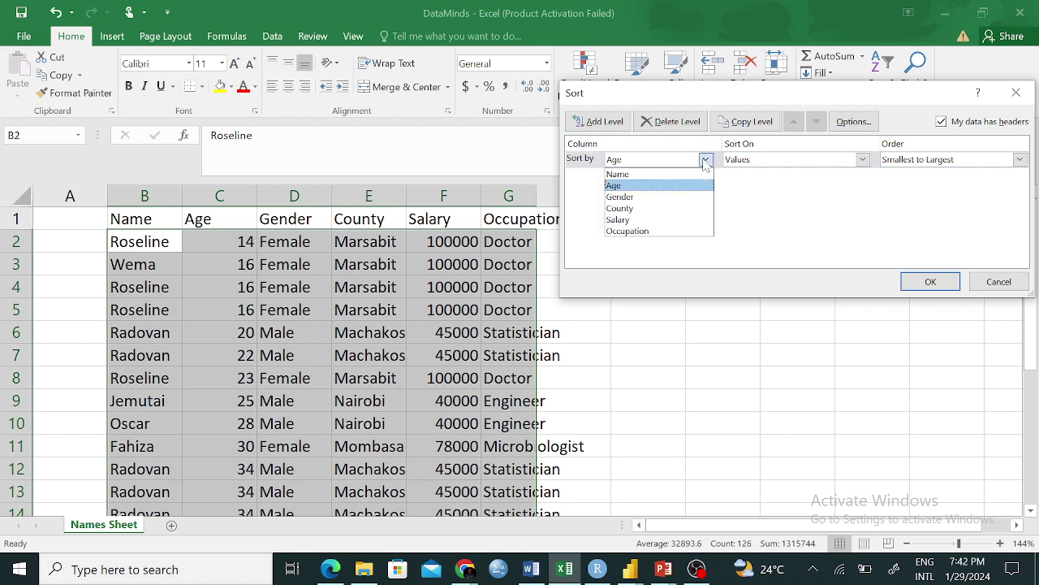
left_click(631, 219)
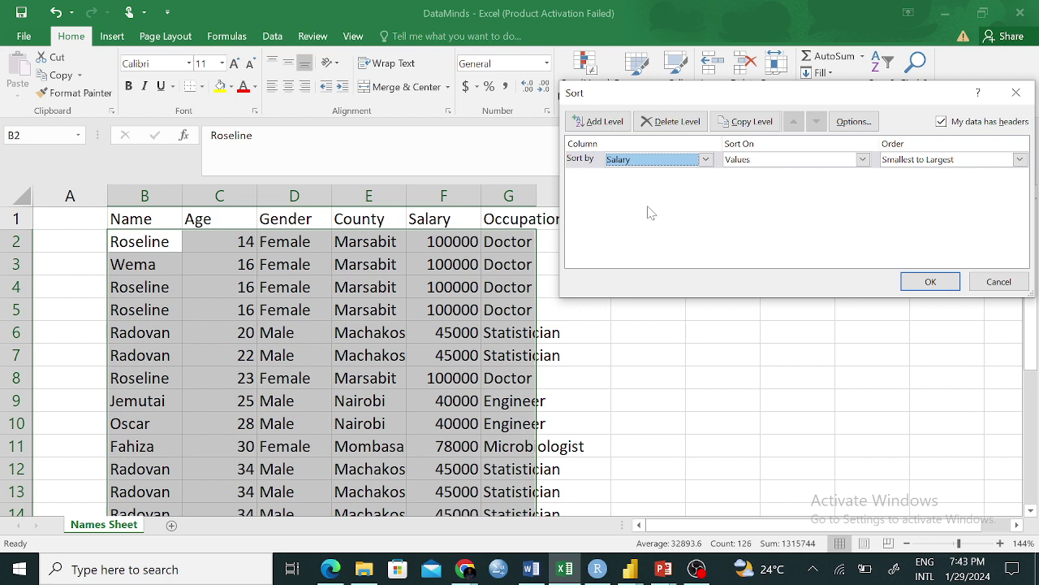
left_click(838, 163)
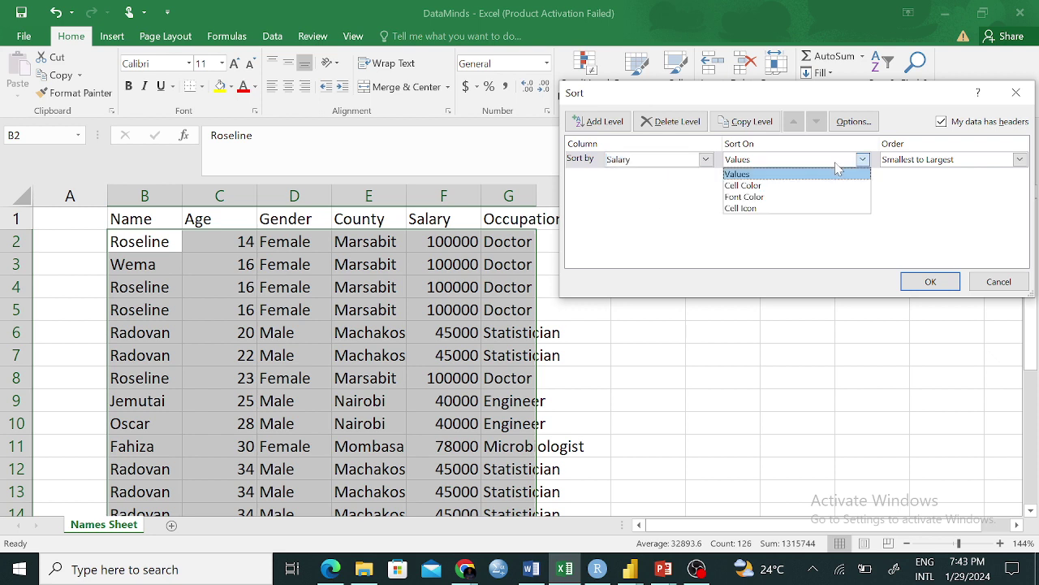
left_click(789, 176)
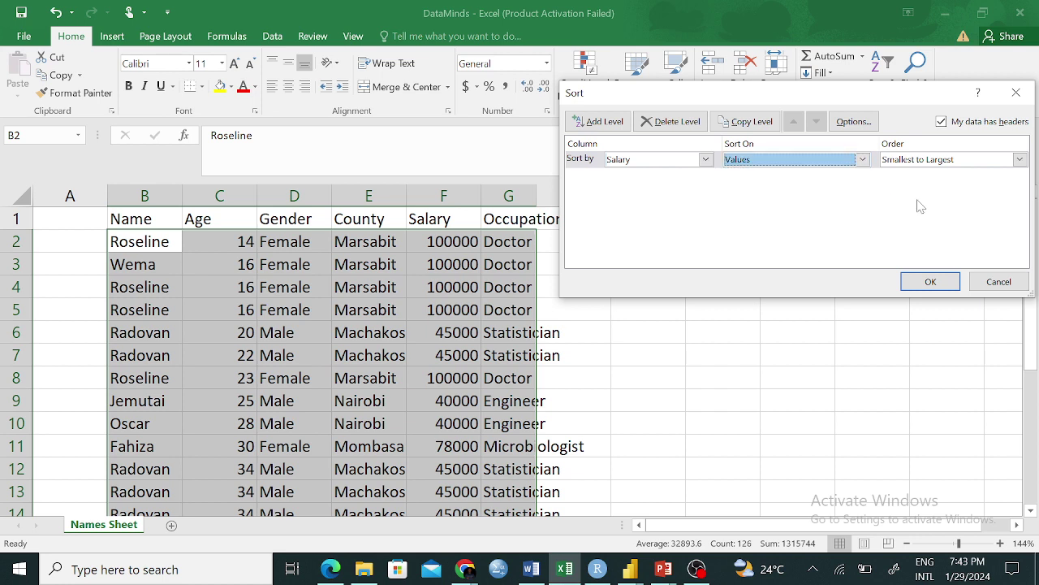
left_click(974, 160)
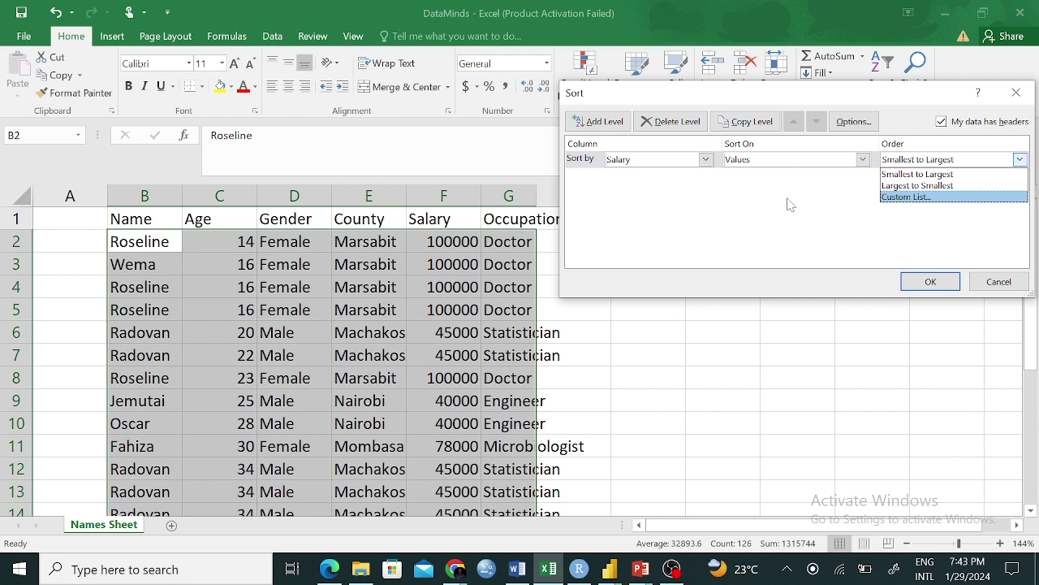
left_click(869, 230)
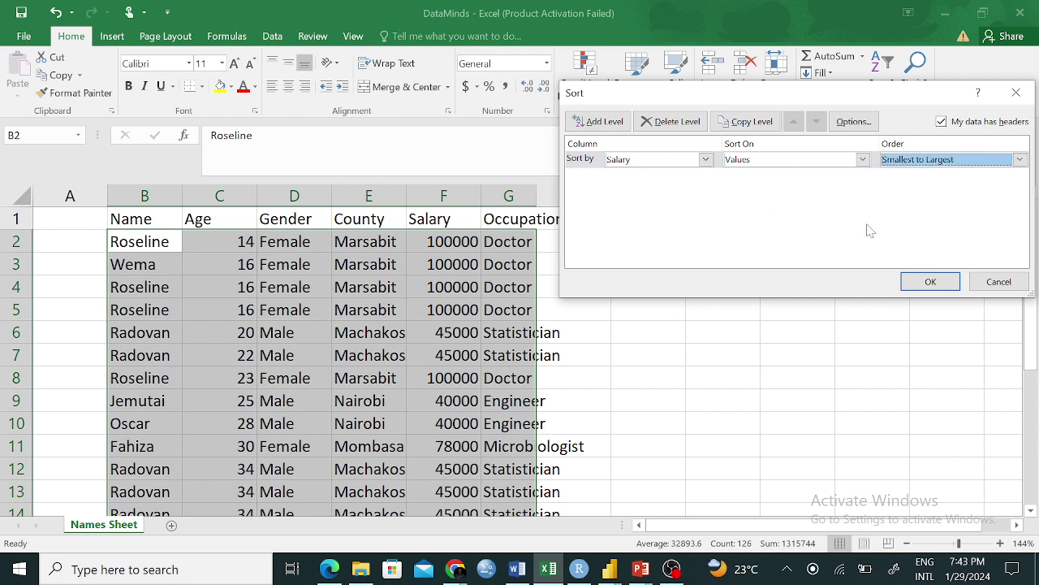
Add a second sort level by County on Values, A to Z, and cancel the custom sort.
left_click(599, 121)
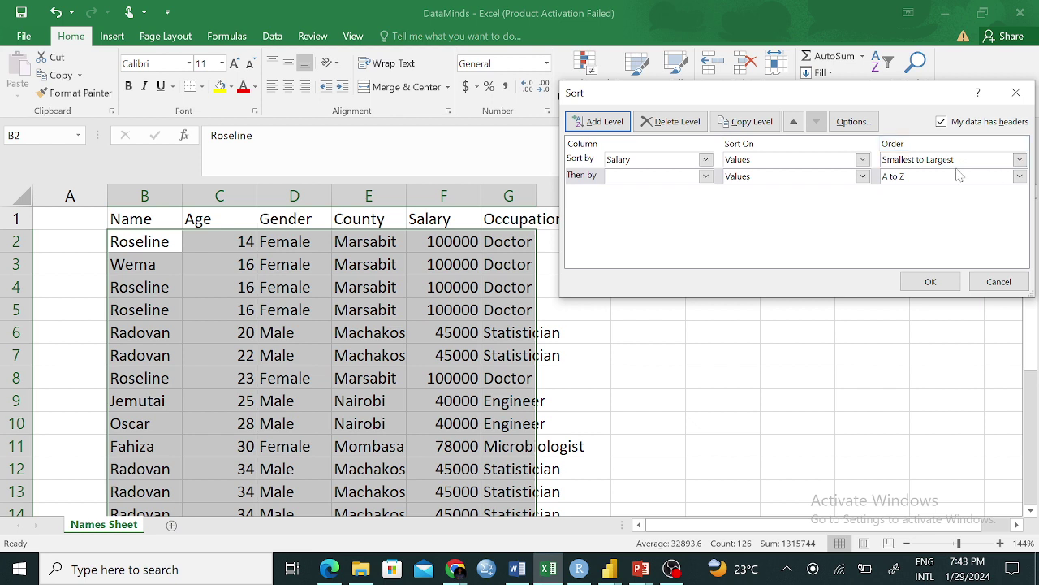
left_click(706, 177)
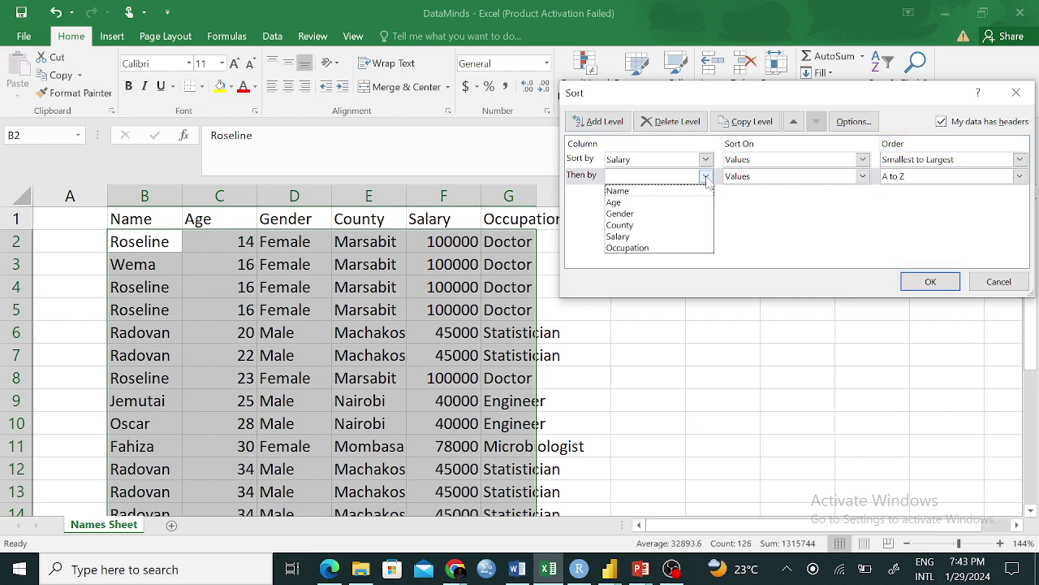
left_click(663, 226)
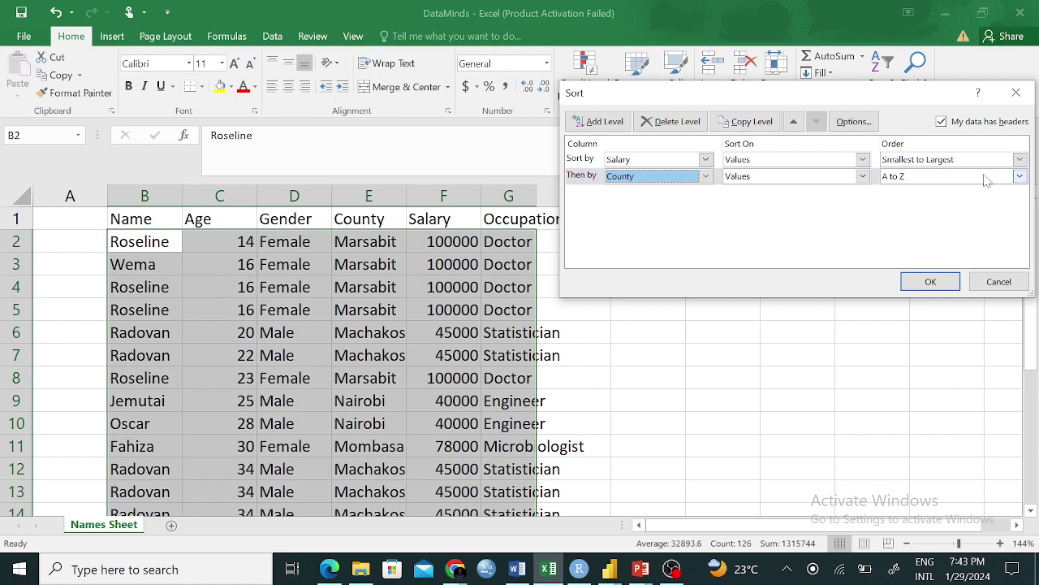
left_click(862, 176)
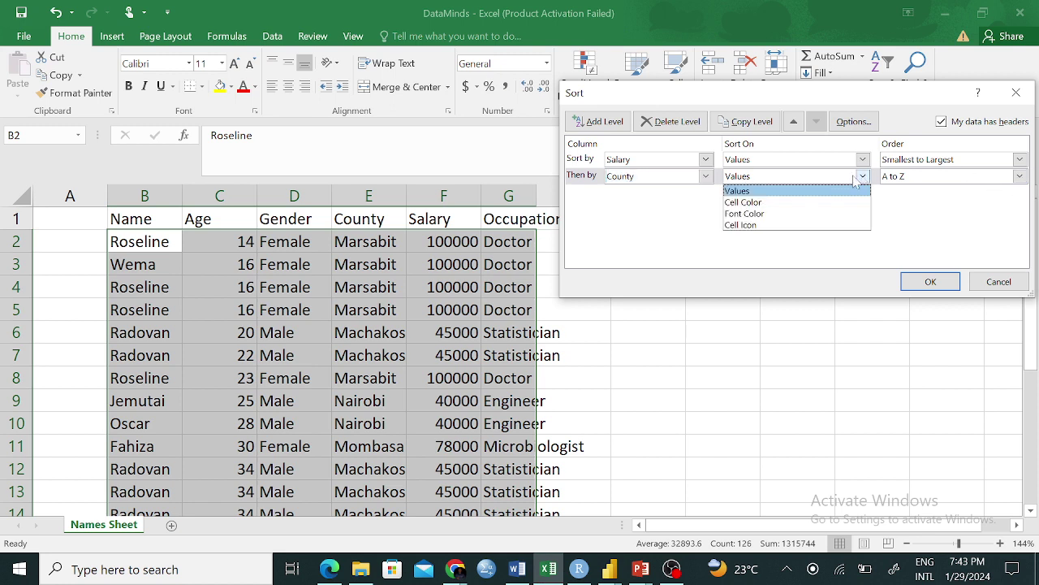
left_click(630, 216)
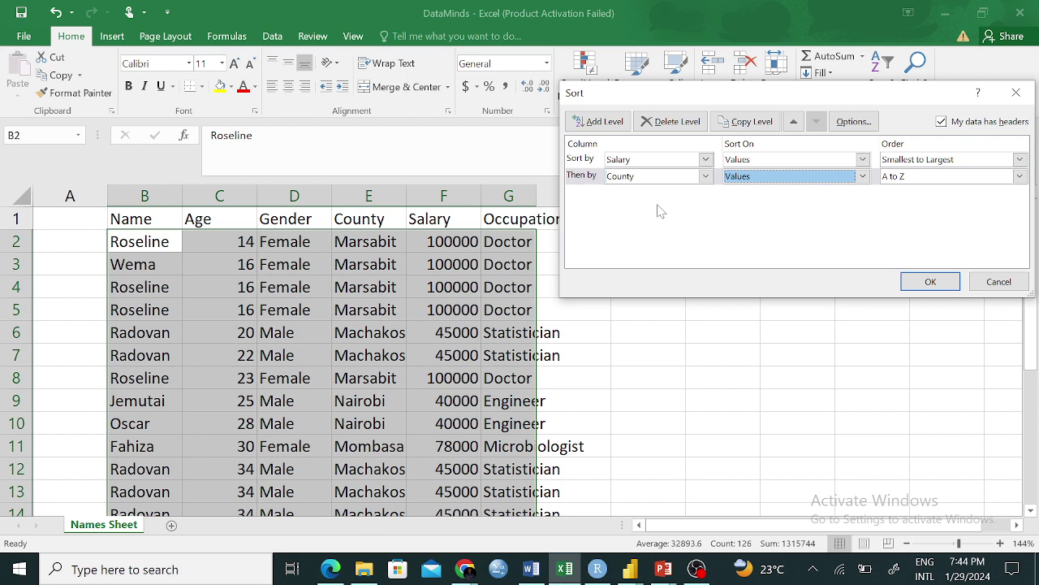
left_click(1020, 94)
left_click(721, 350)
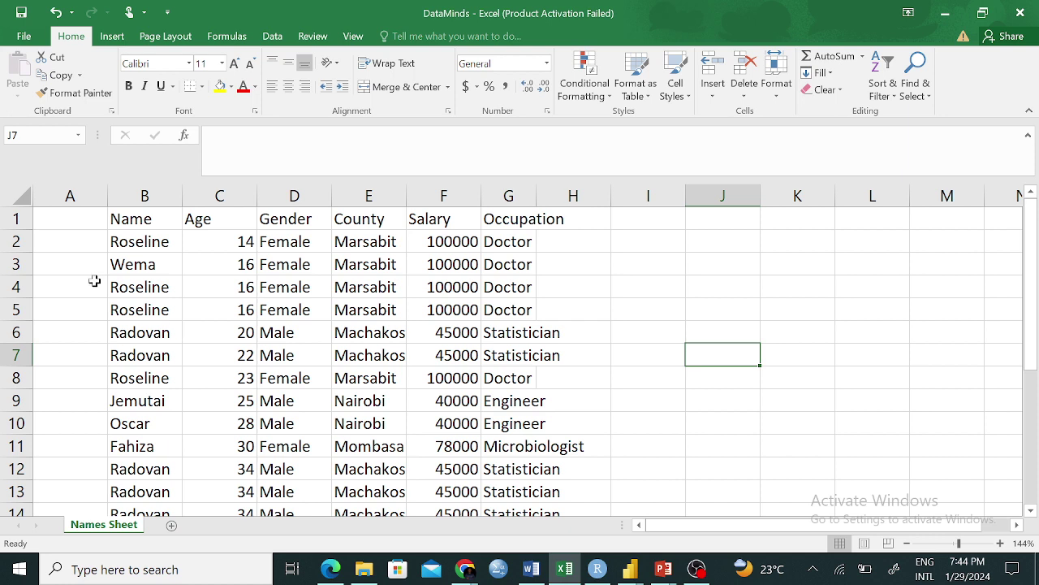
Examine the names, County entries and Salary of the records in rows 2 to 5.
left_click(147, 242)
left_click(149, 265)
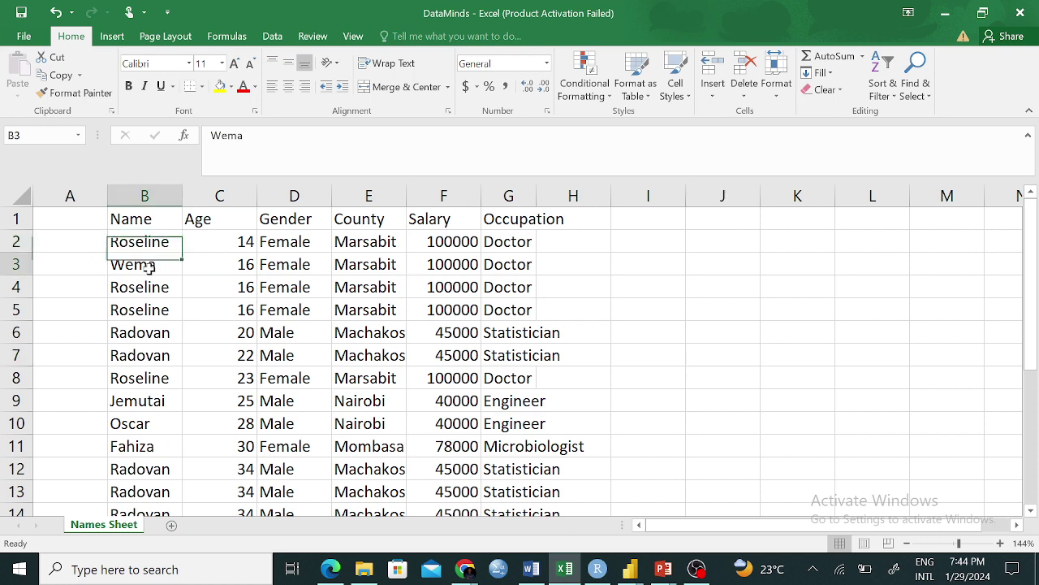
left_click(152, 284)
left_click(153, 305)
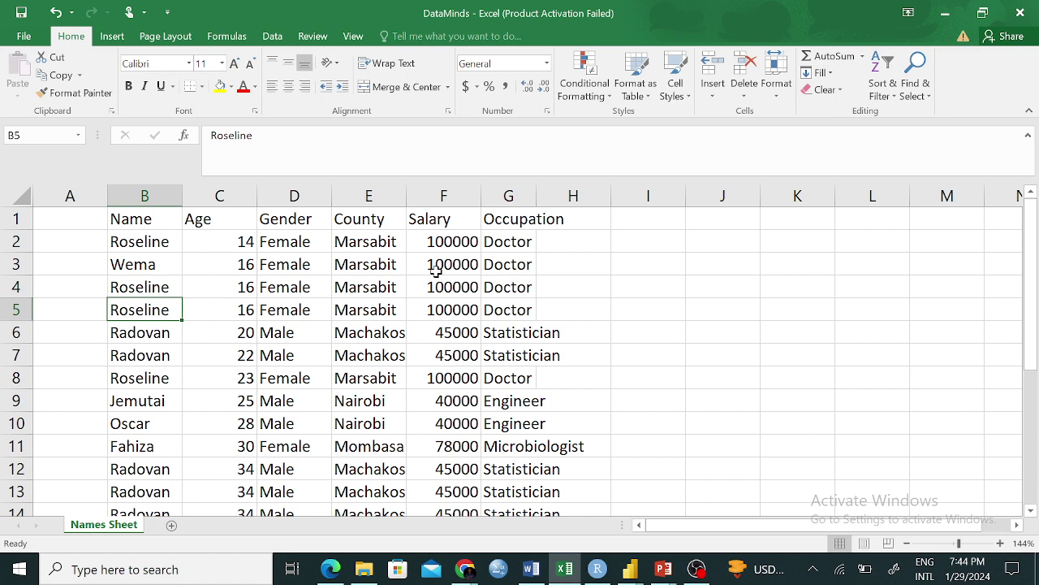
left_click(371, 242)
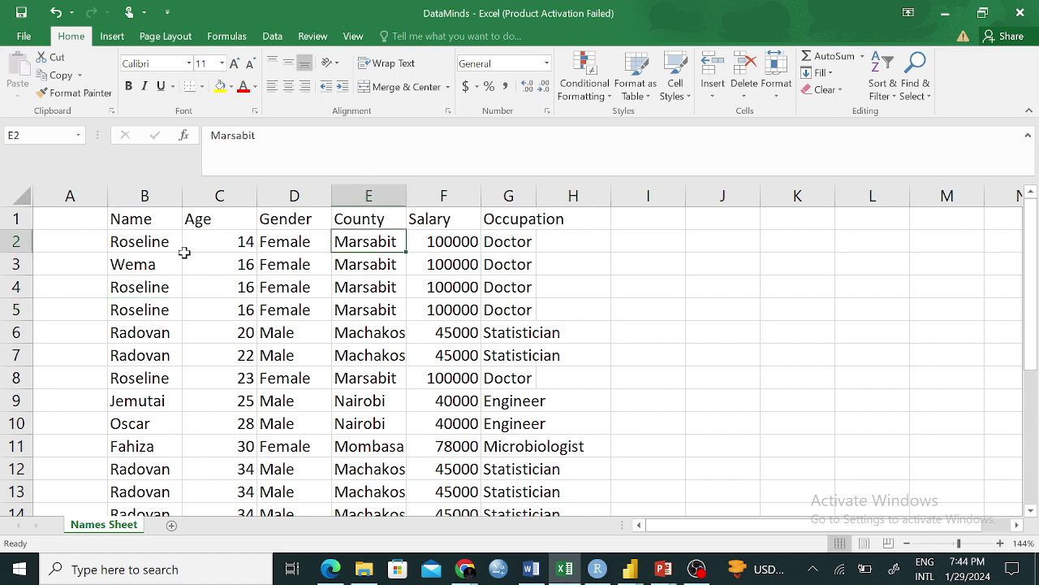
left_click_drag(355, 238, 370, 315)
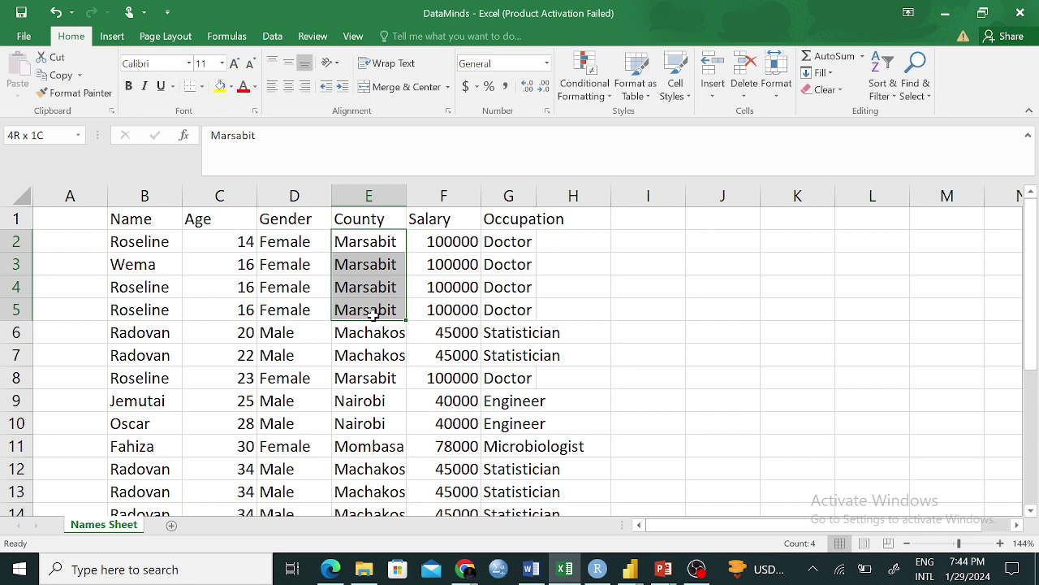
left_click_drag(372, 315, 372, 314)
left_click(894, 221)
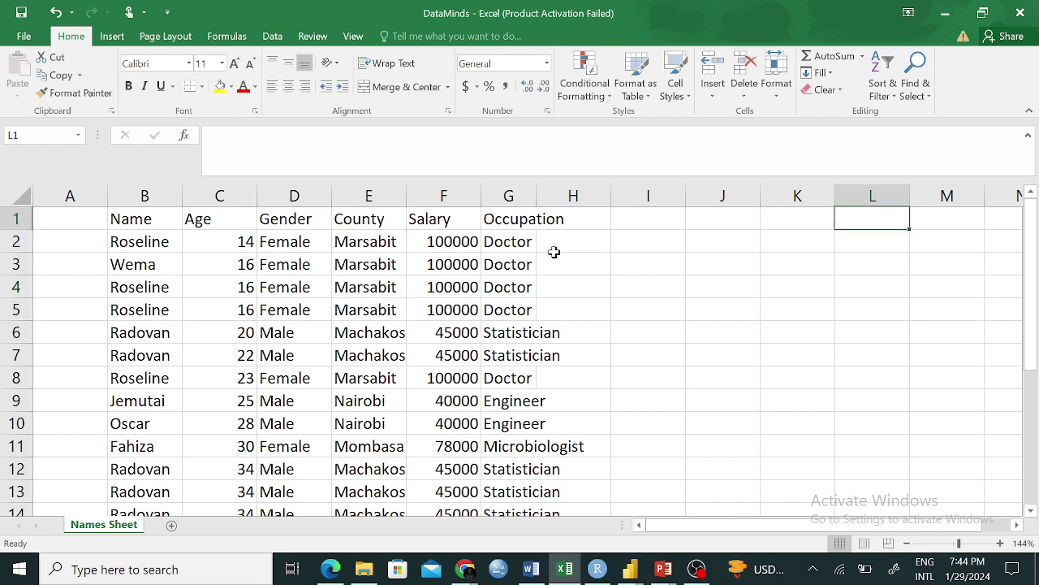
left_click(452, 244)
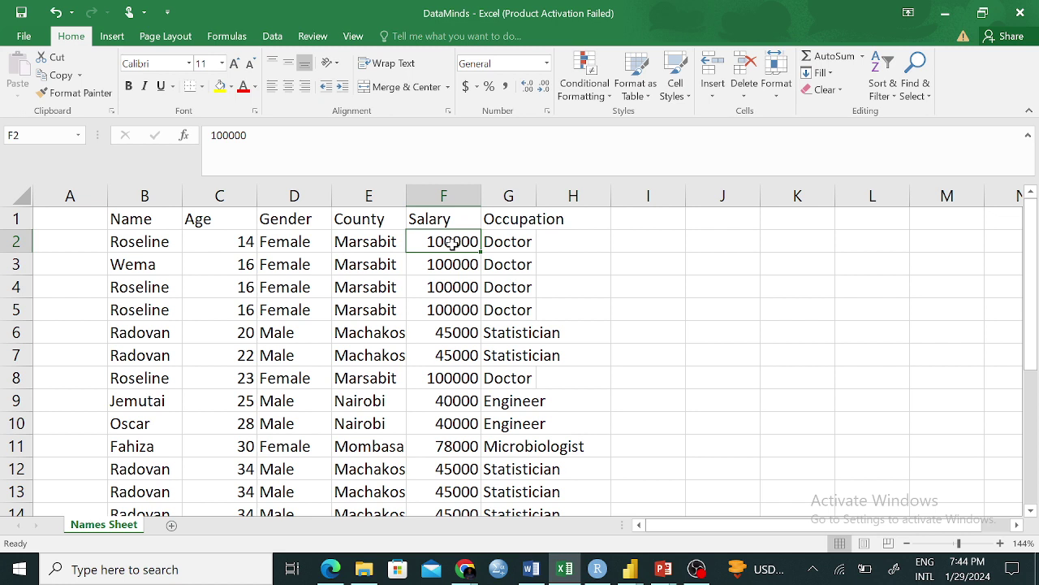
Set the salary in F2 to 780 and replace the names in B4 and B5 with two different first names.
type("780")
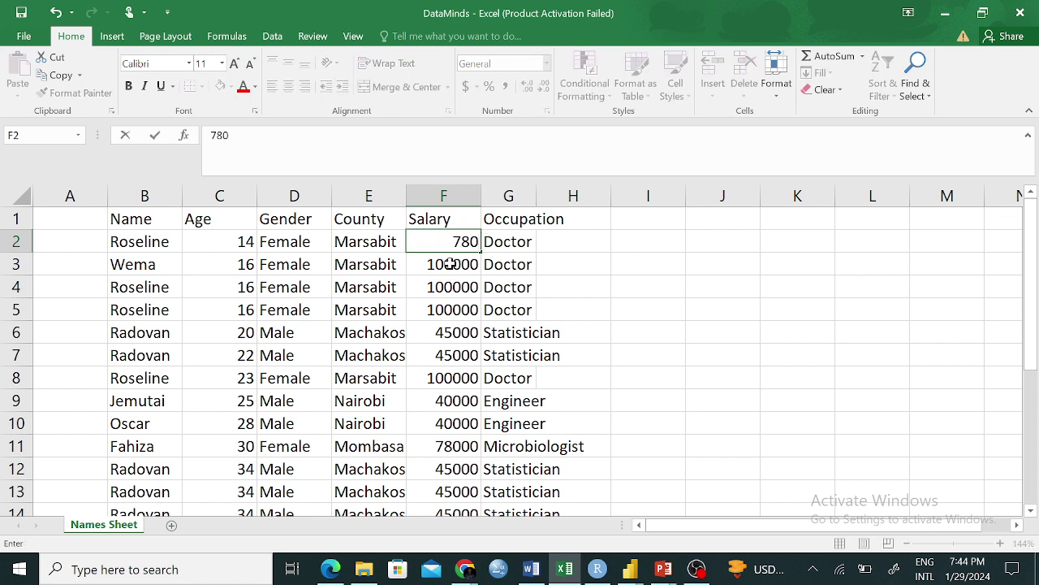
left_click(139, 291)
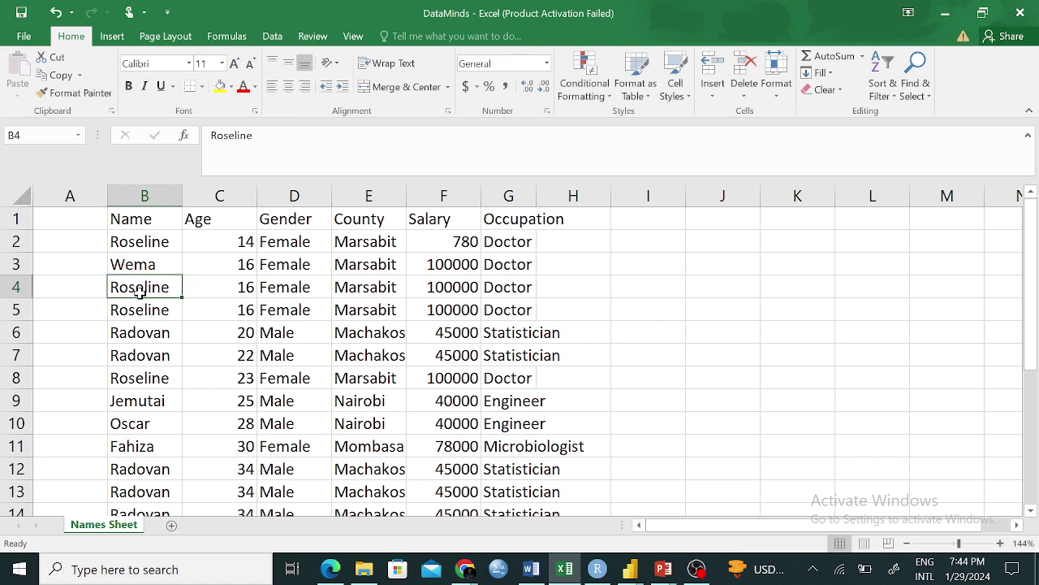
type("John")
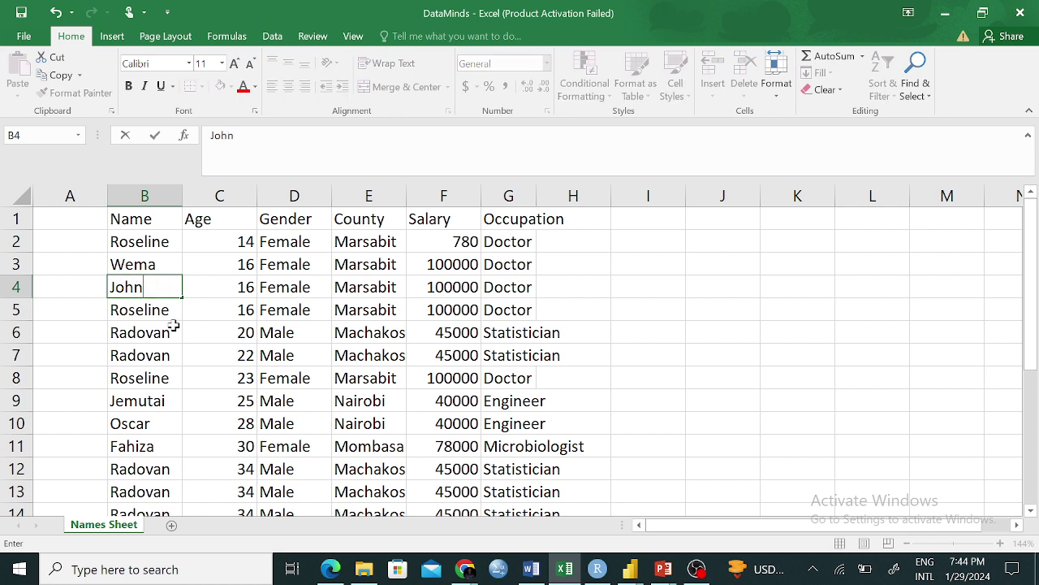
left_click(173, 329)
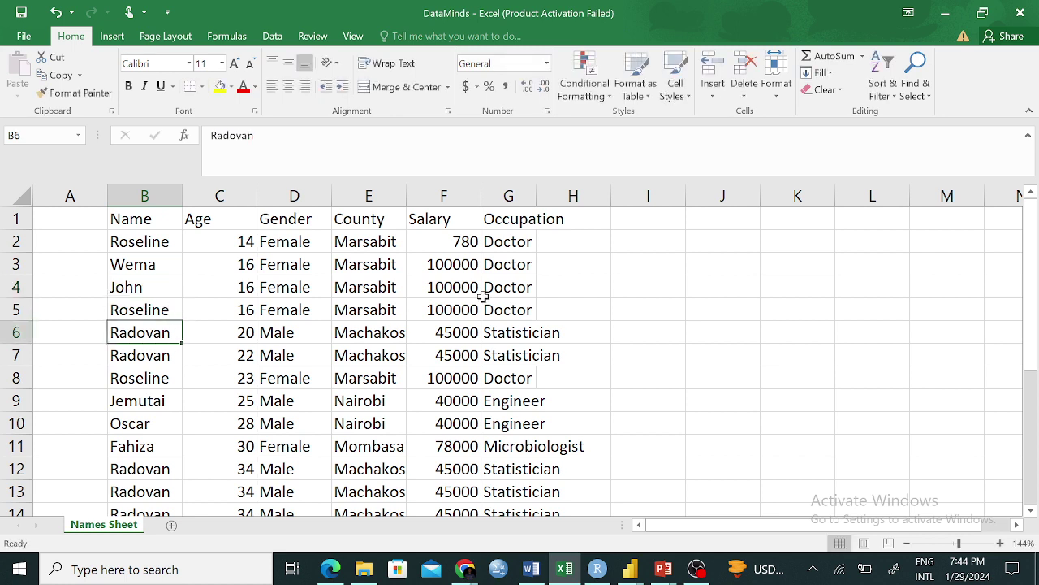
left_click(157, 311)
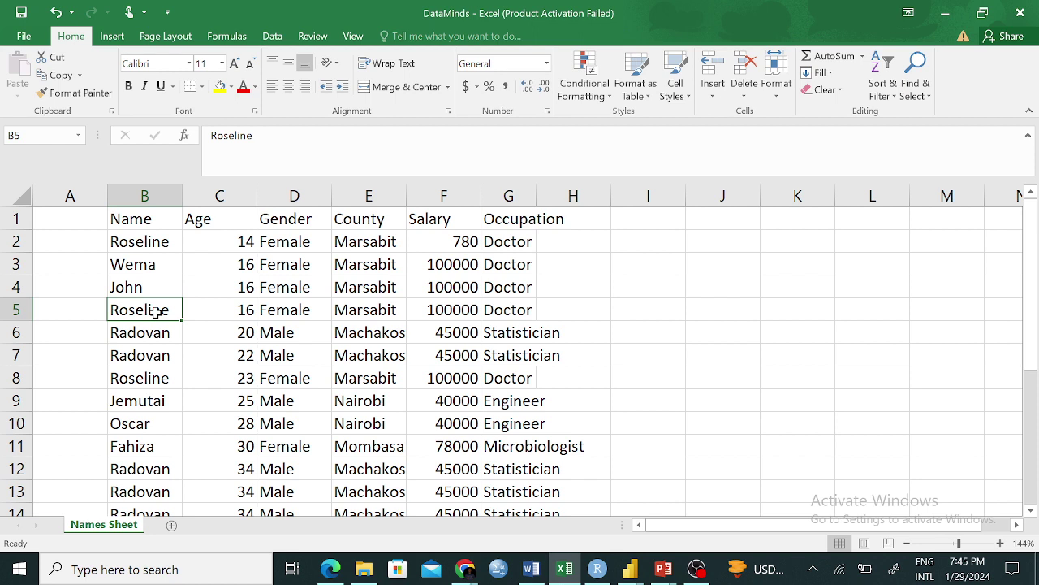
type("Job")
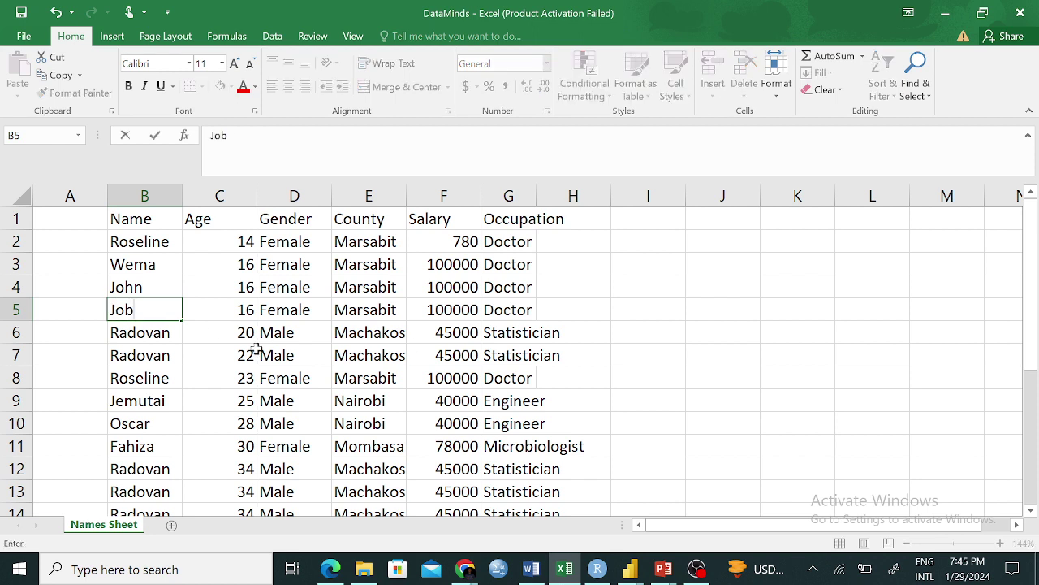
key("F2")
left_click(211, 371)
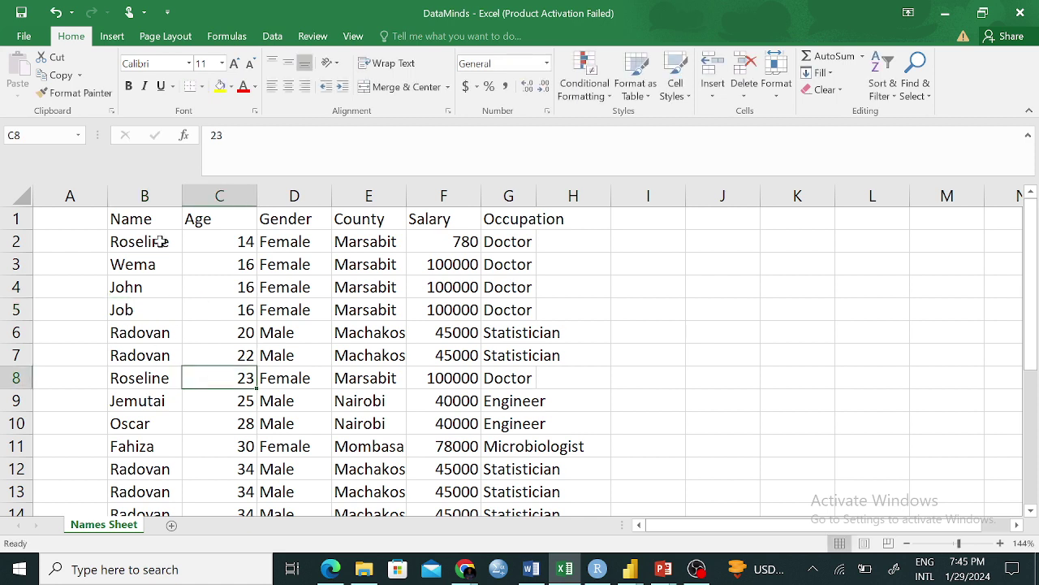
Change the salaries of the Marsabit doctors to 50000 in F4 and 120000 in F3.
left_click_drag(159, 242, 157, 301)
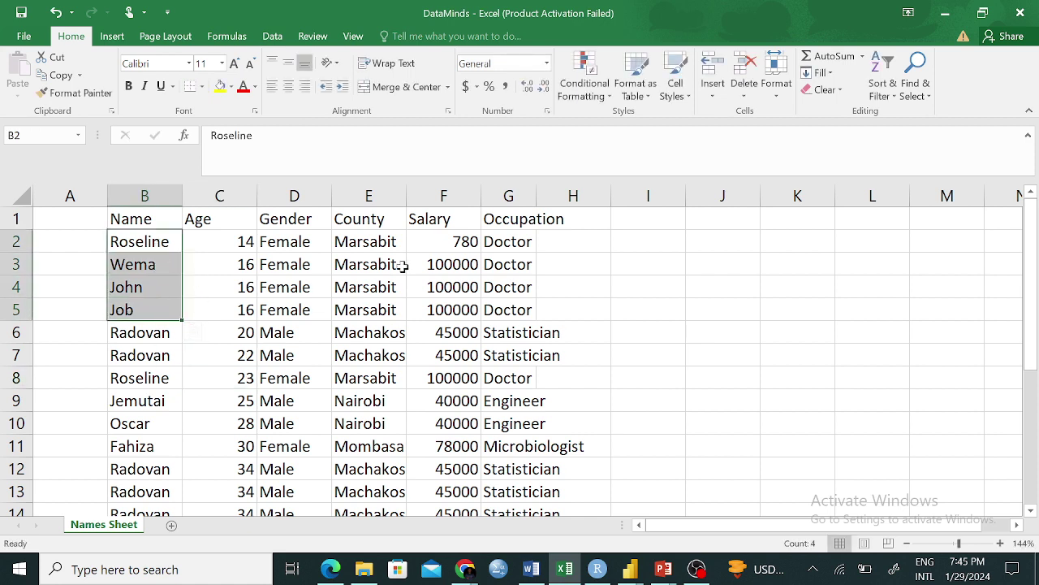
left_click(445, 288)
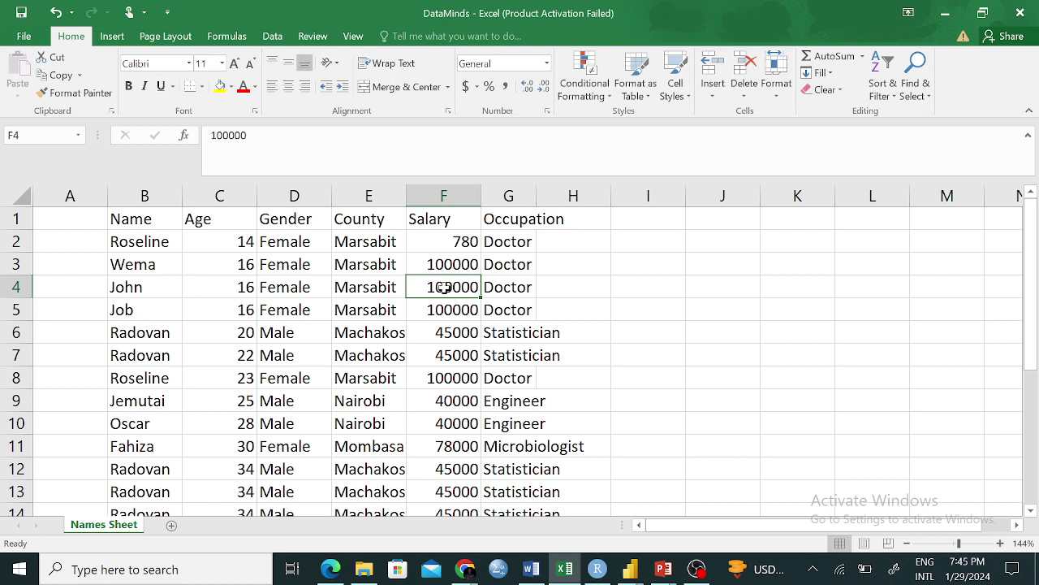
type("50000")
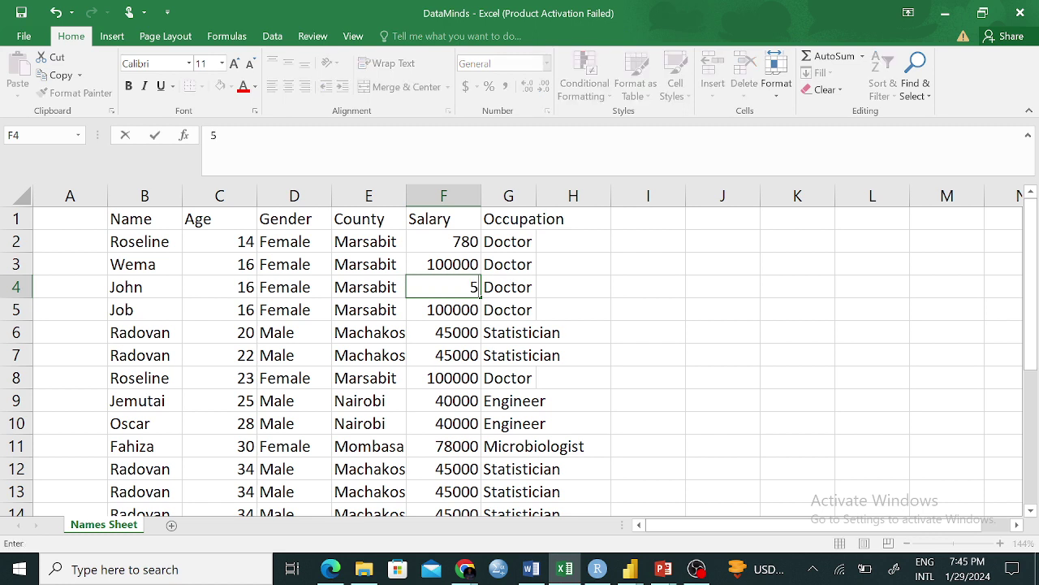
left_click(452, 317)
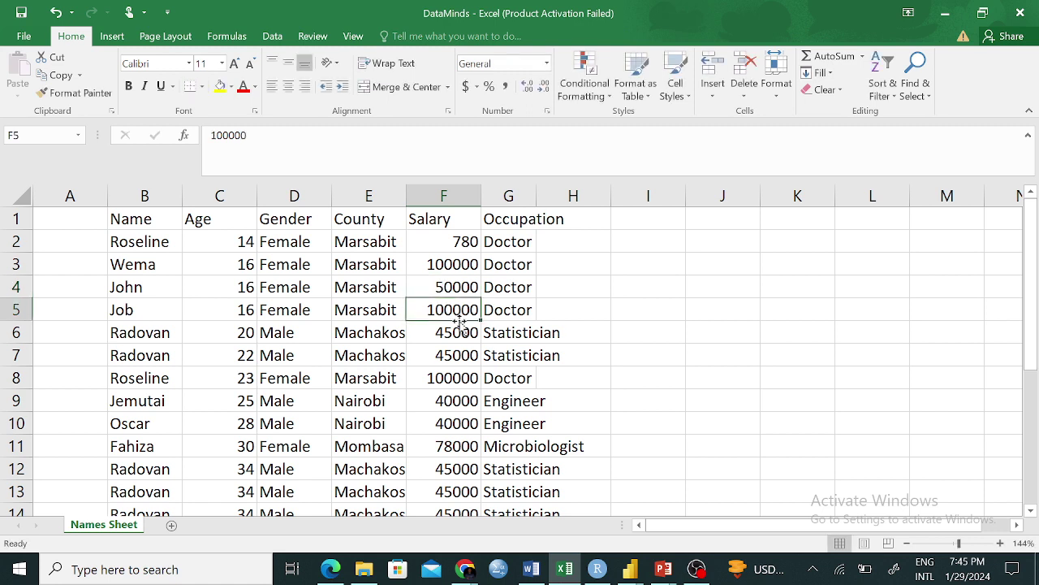
left_click(463, 264)
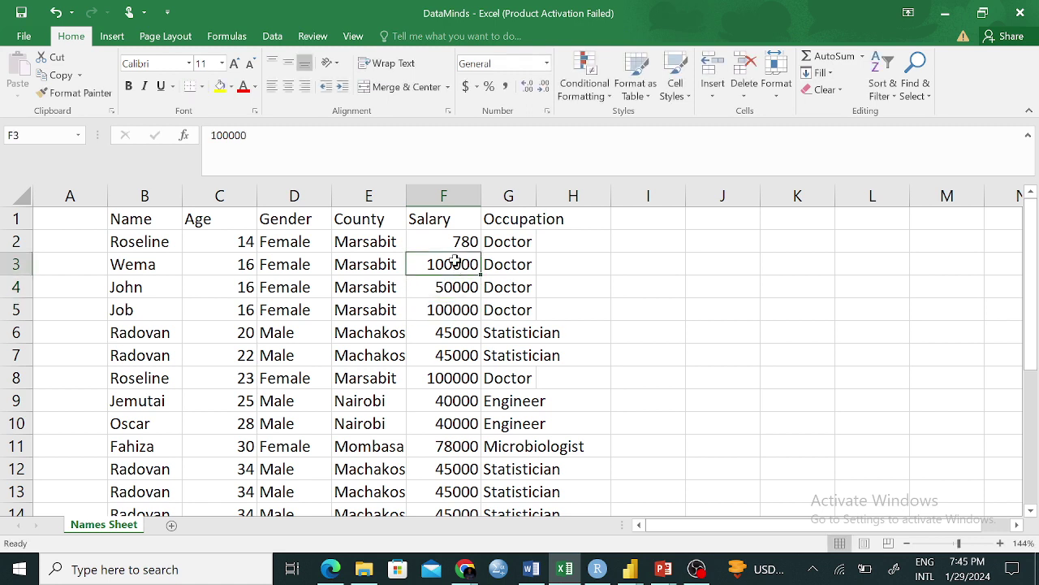
type("120")
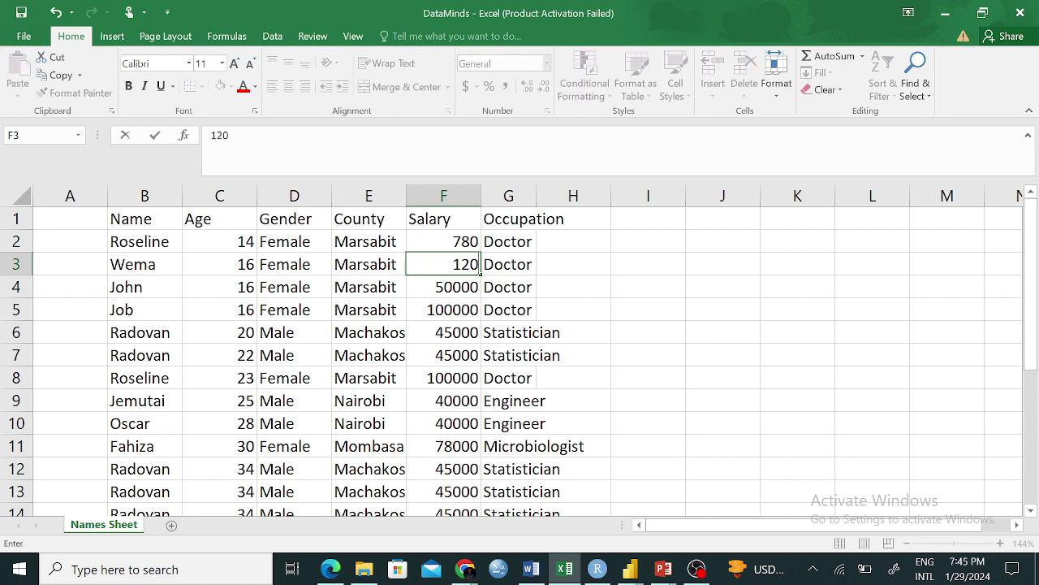
type("000")
left_click(558, 307)
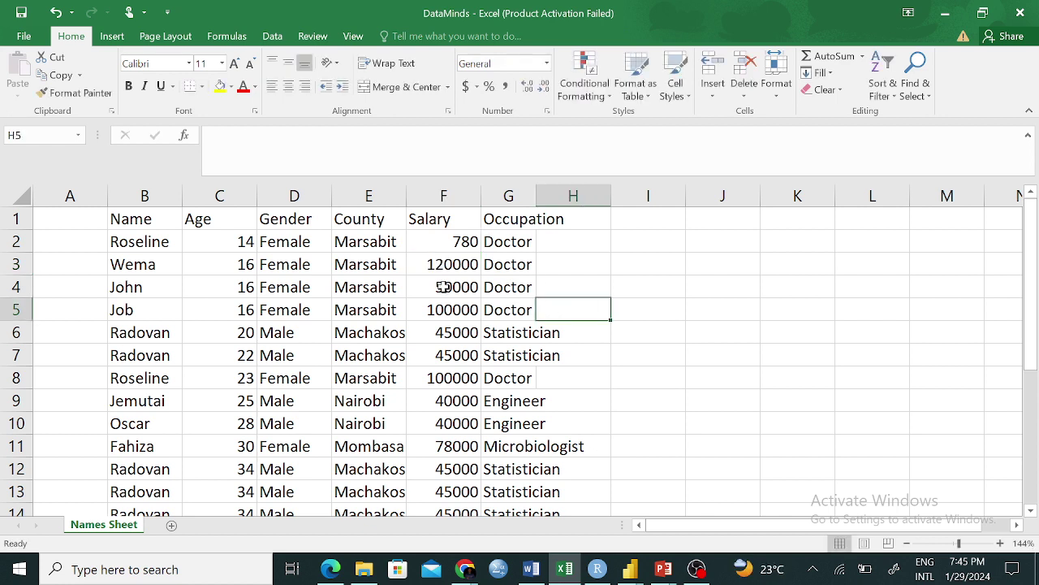
Sort the table by the County column from A to Z, expanding the selection to the neighbouring columns.
left_click_drag(121, 317, 498, 246)
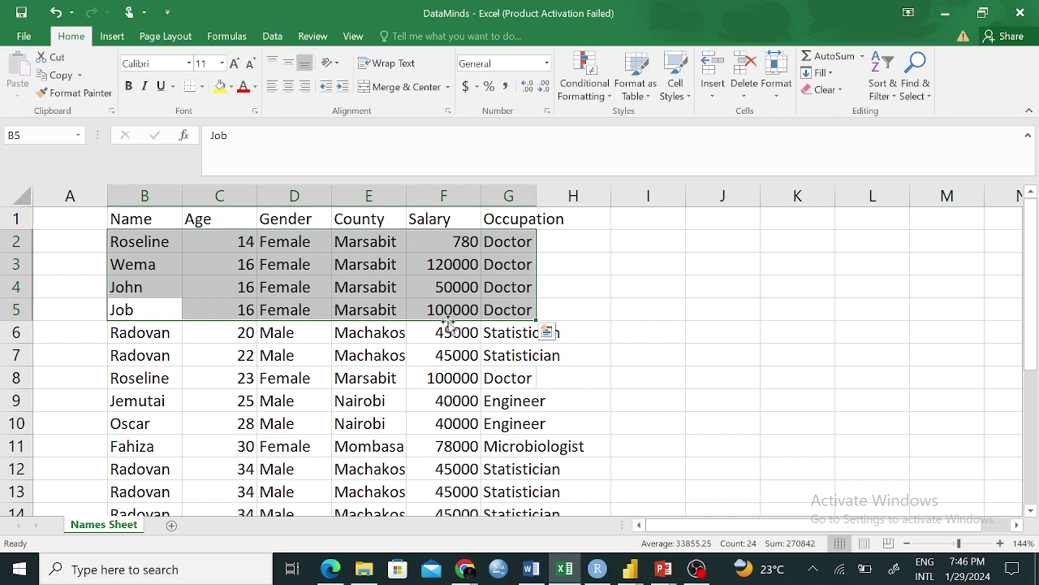
left_click(505, 375)
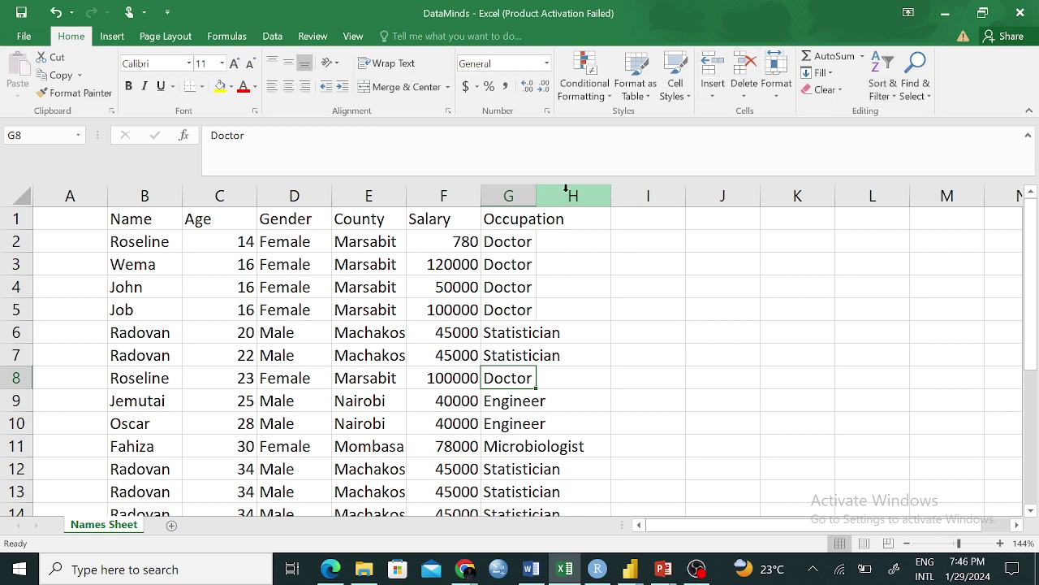
left_click(369, 195)
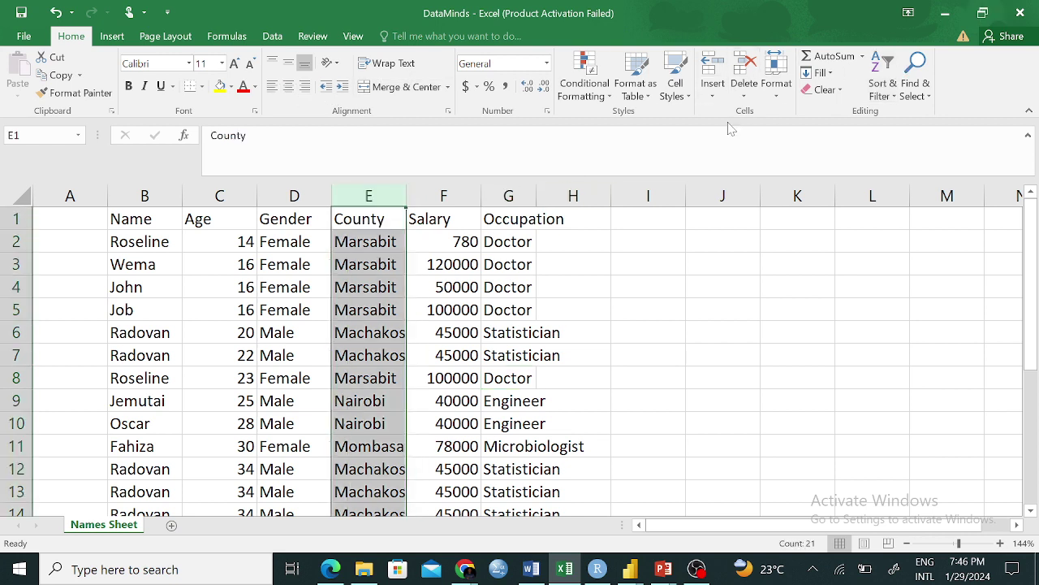
left_click(885, 81)
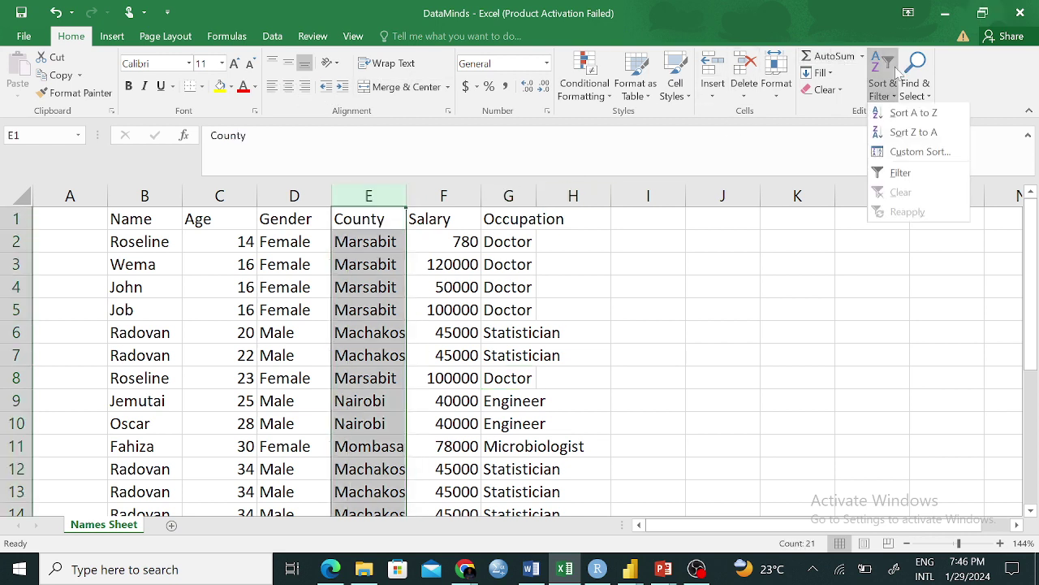
left_click(914, 114)
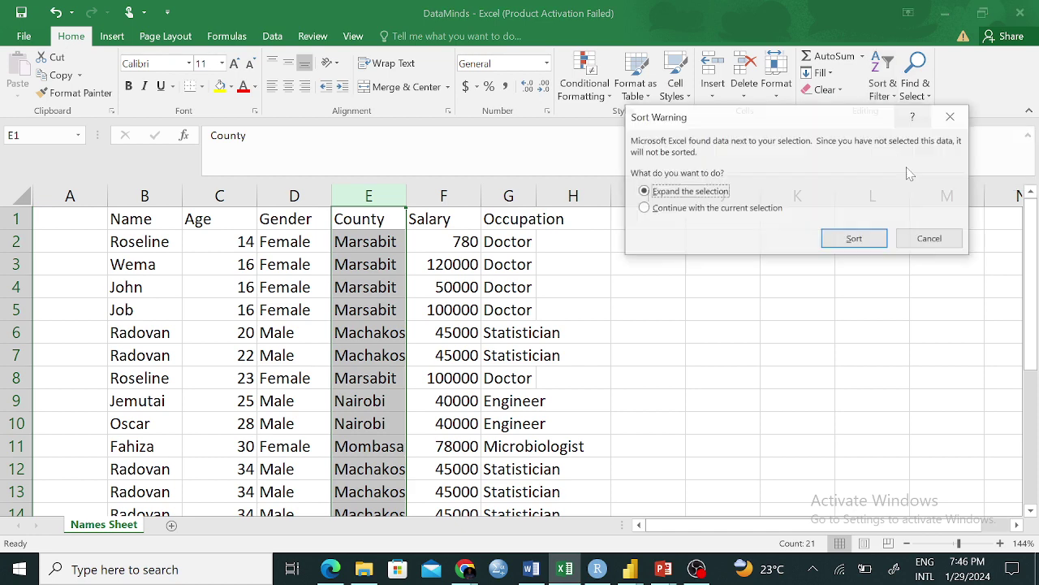
left_click(847, 242)
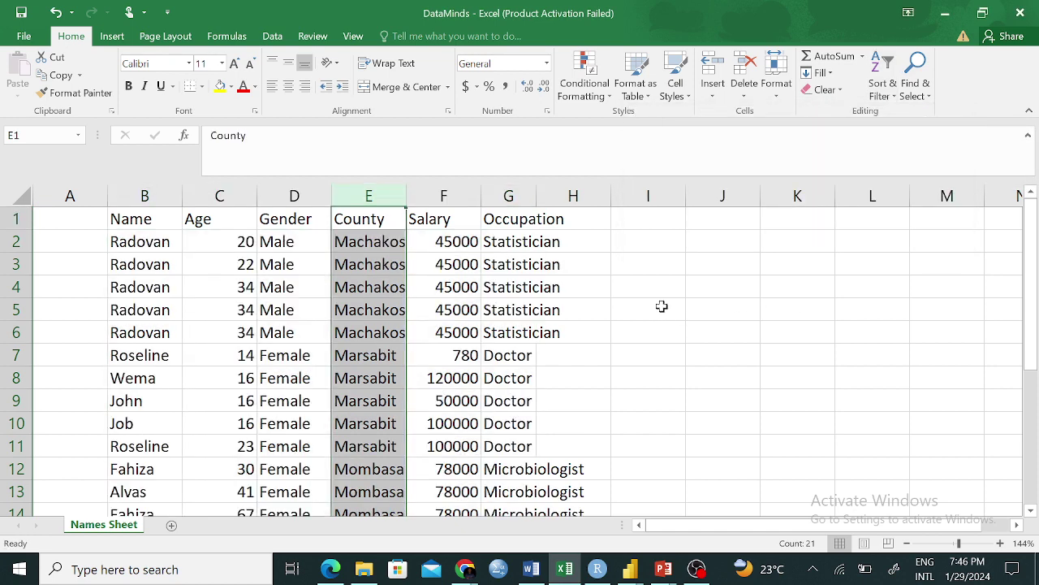
left_click(492, 395)
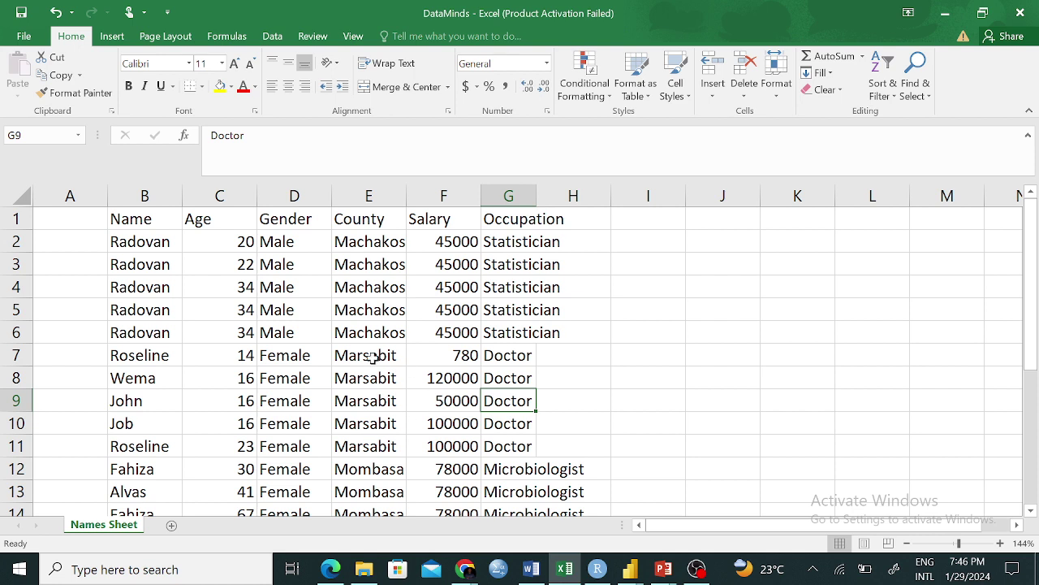
Replace the name in B11, the last Marsabit record, with a different two-part name, capitalizing both parts.
left_click_drag(369, 355, 372, 446)
left_click(138, 448)
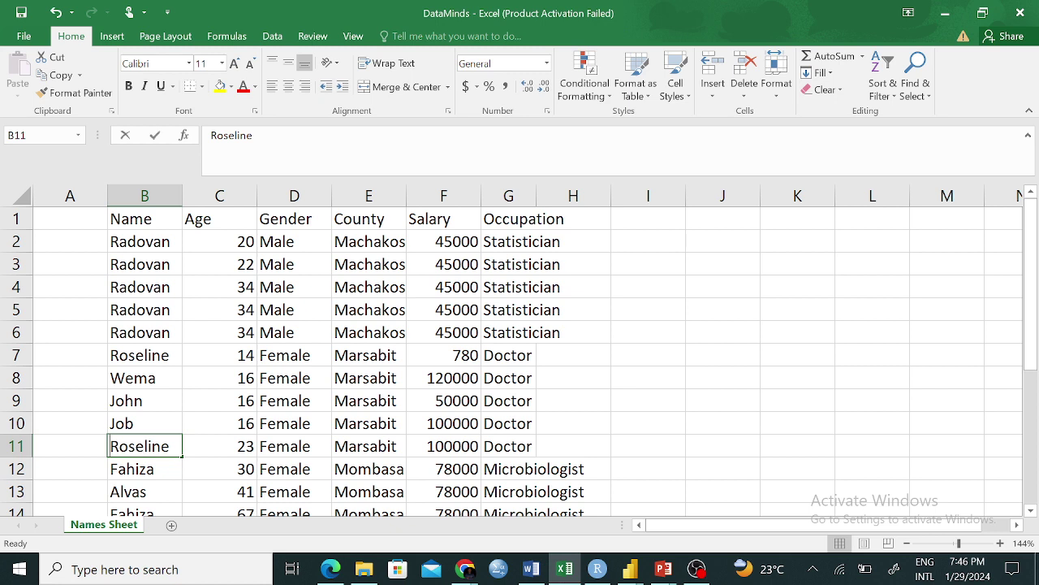
type("Too")
key("BackSpace")
type("m erick")
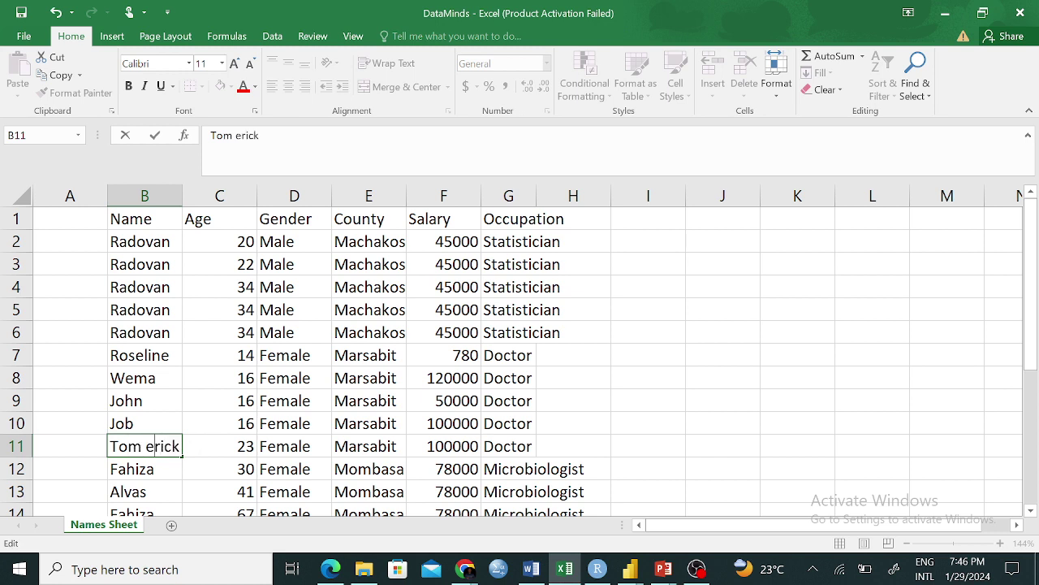
key("Left")
key("Left")
key("Left")
key("Left")
key("BackSpace")
type("E")
left_click(631, 406)
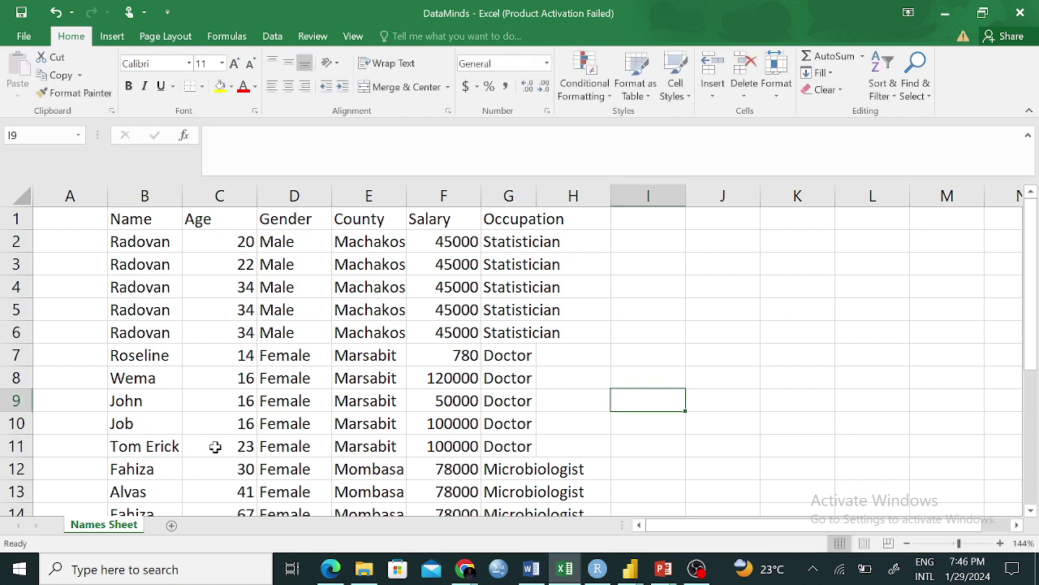
Sort the table by the Salary column from largest to smallest, expanding the selection to the neighbouring columns.
left_click_drag(137, 444, 526, 352)
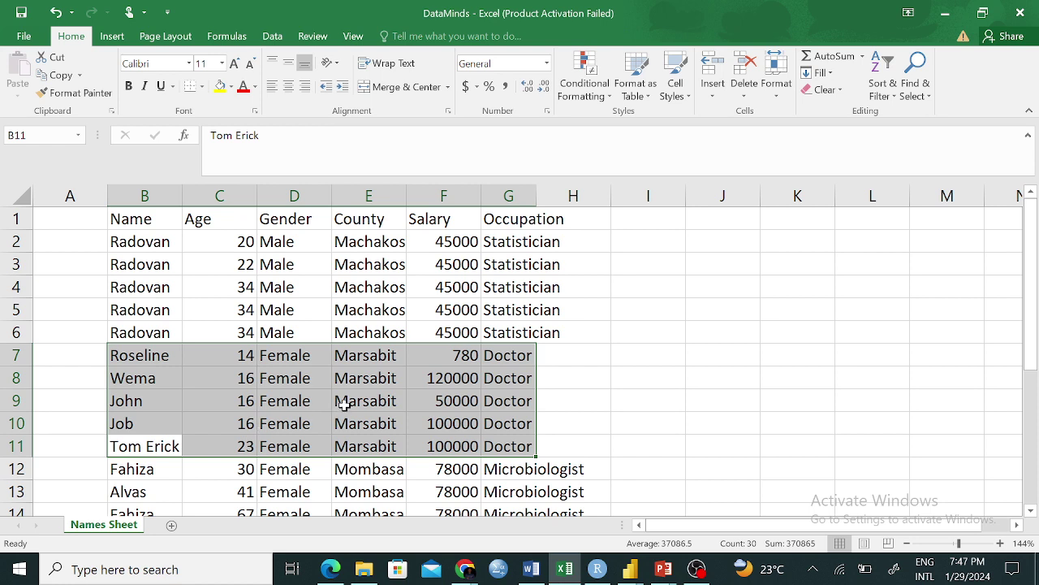
left_click(364, 378)
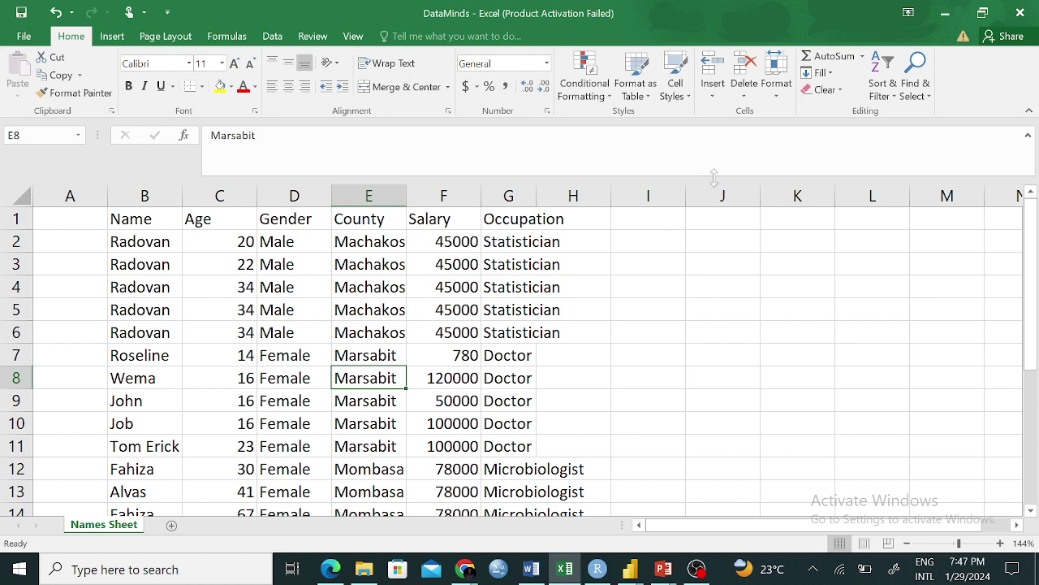
left_click(449, 228)
key("ctrl+shift+Down")
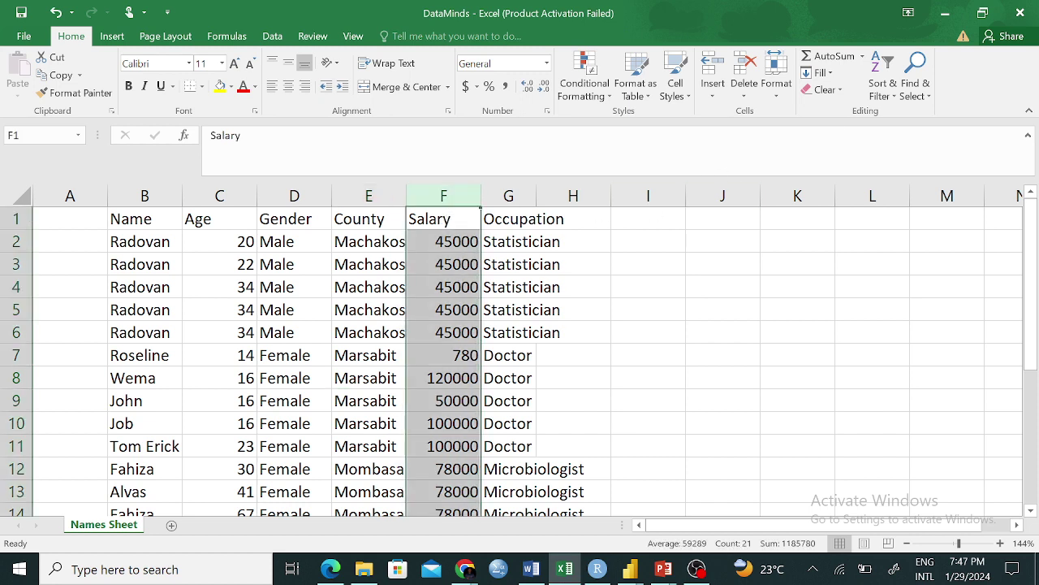
left_click(884, 84)
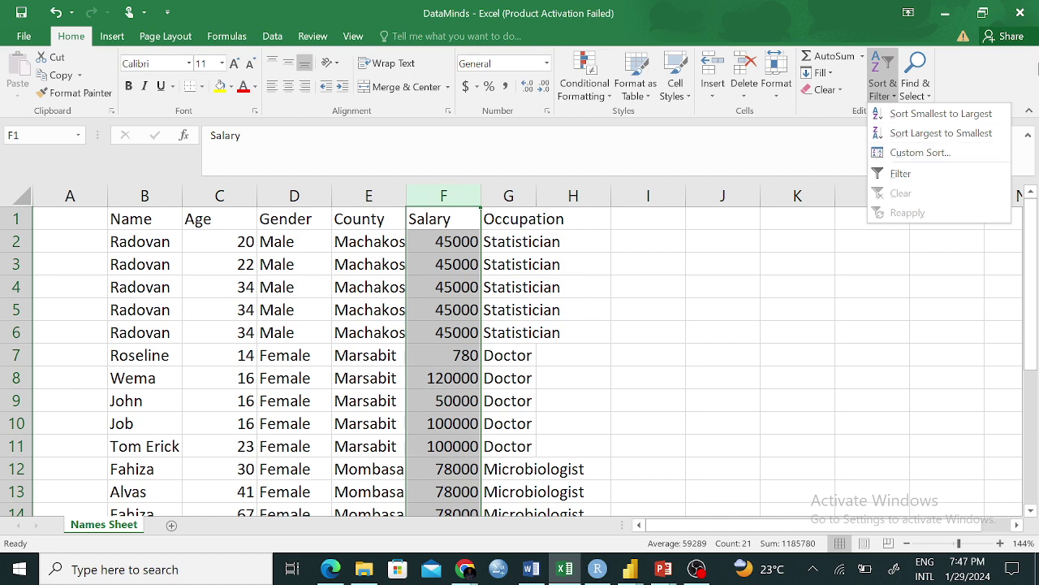
left_click(938, 132)
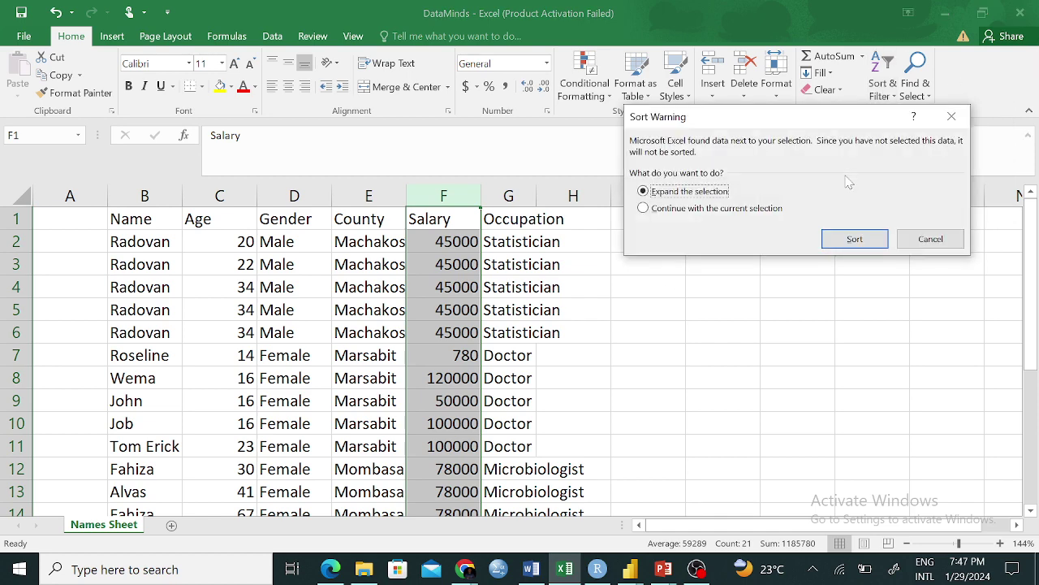
left_click(845, 238)
left_click(695, 338)
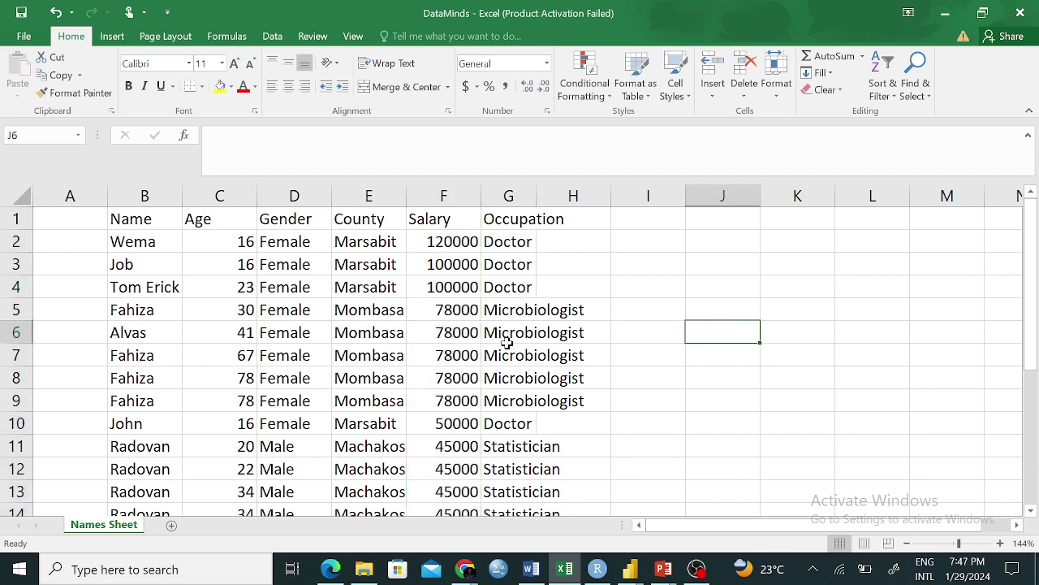
Examine the County and Salary entries in the first and last rows of the table sorted by Salary.
scroll(370, 368, "down", 3)
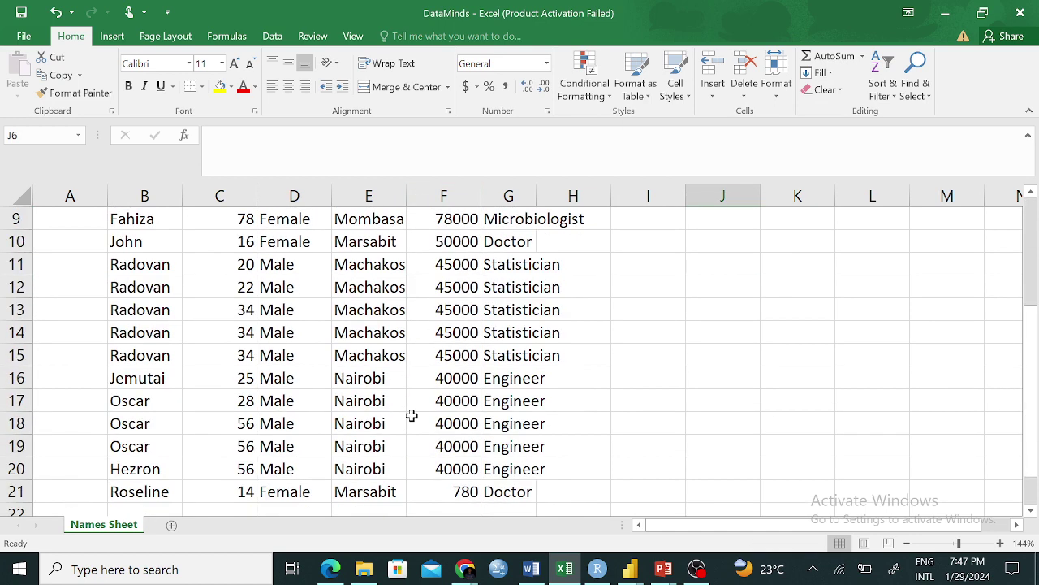
left_click(374, 490)
scroll(413, 322, "up", 3)
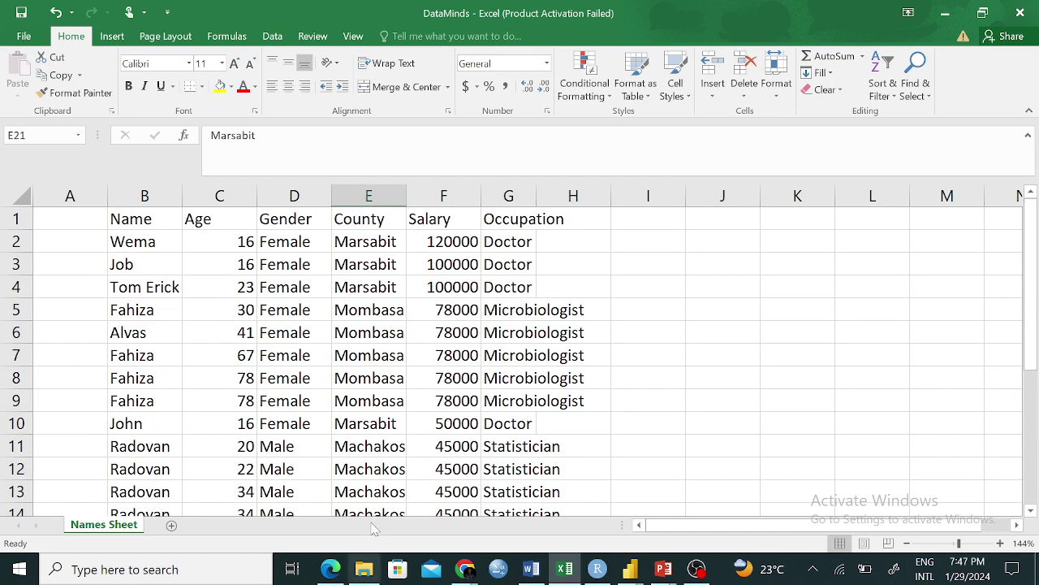
scroll(375, 479, "down", 3)
left_click(376, 468)
scroll(439, 341, "up", 3)
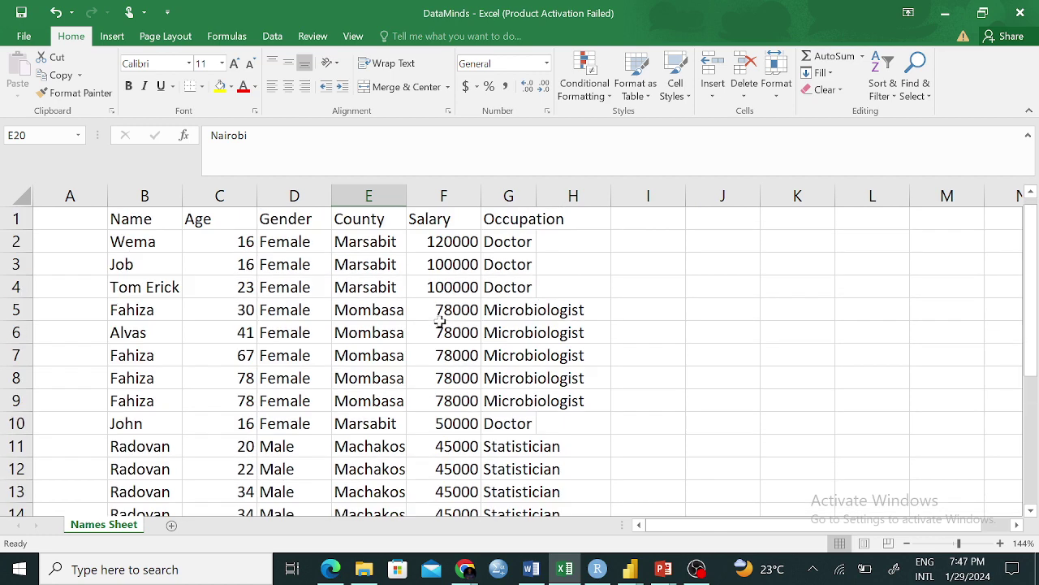
left_click(378, 264)
left_click(409, 241)
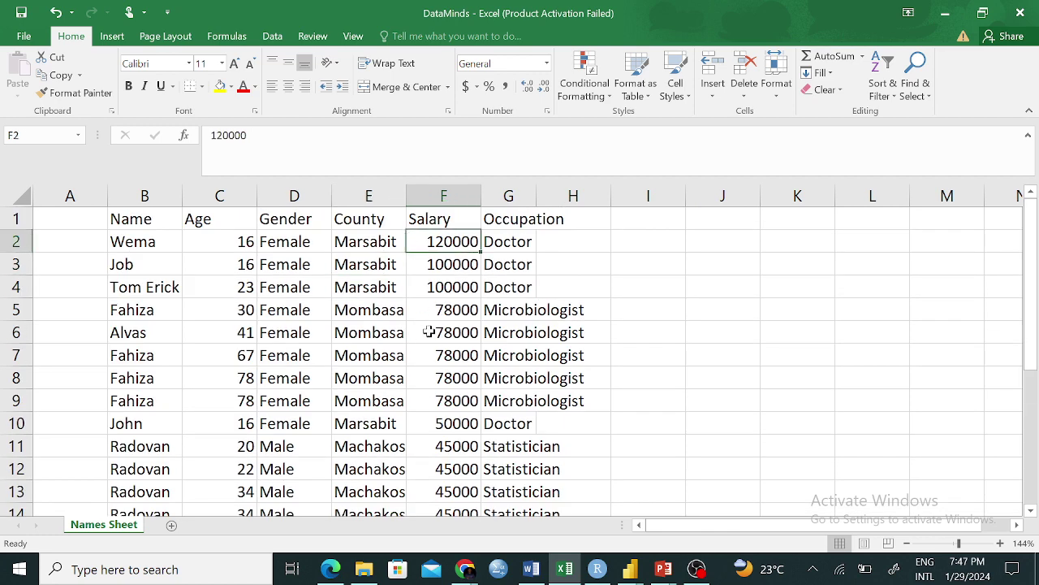
left_click(461, 264)
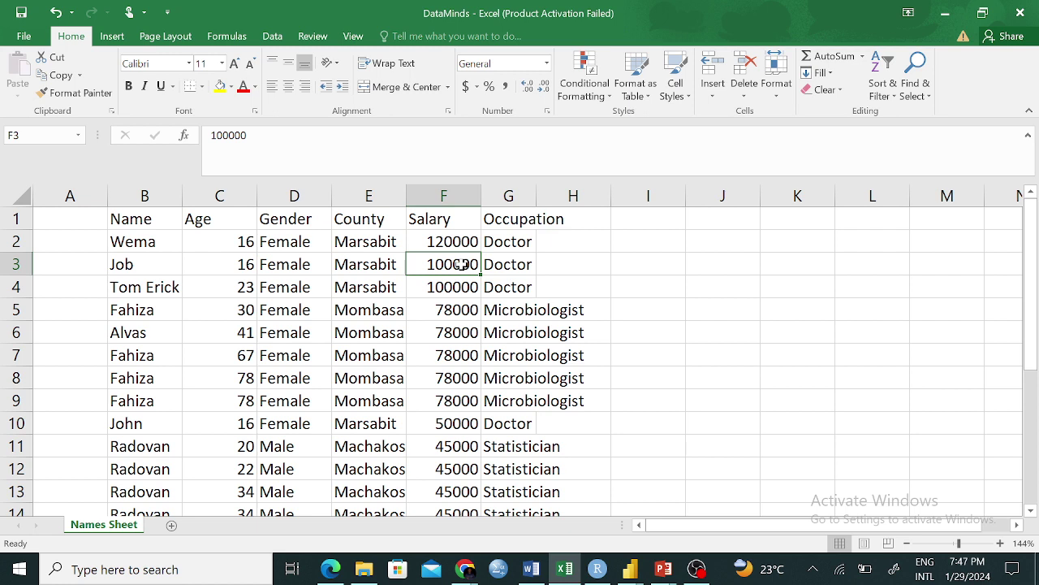
Set the salary in F3, the second record of the table, to 45890.
type("45")
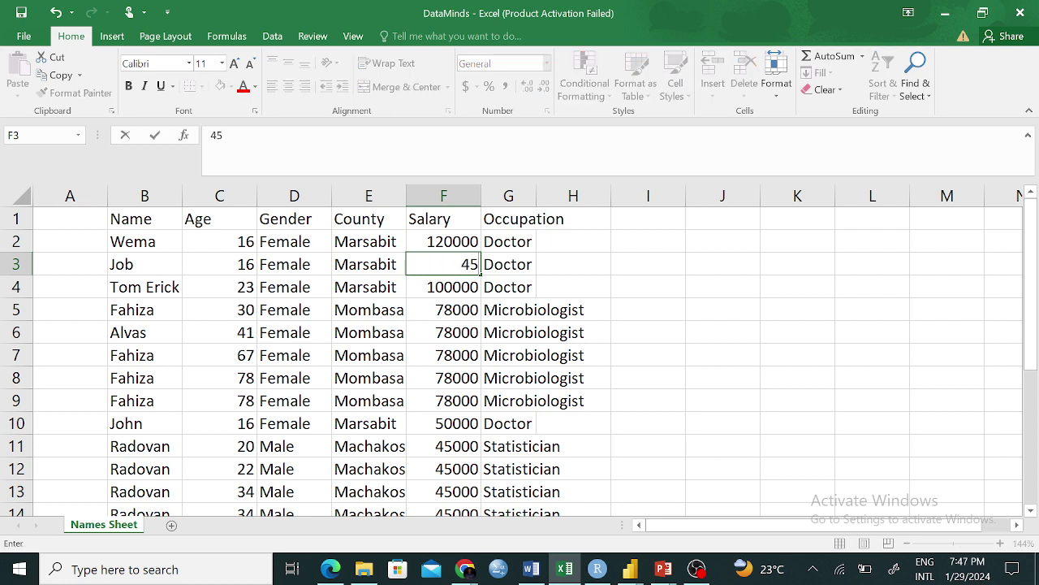
type("890")
left_click(586, 260)
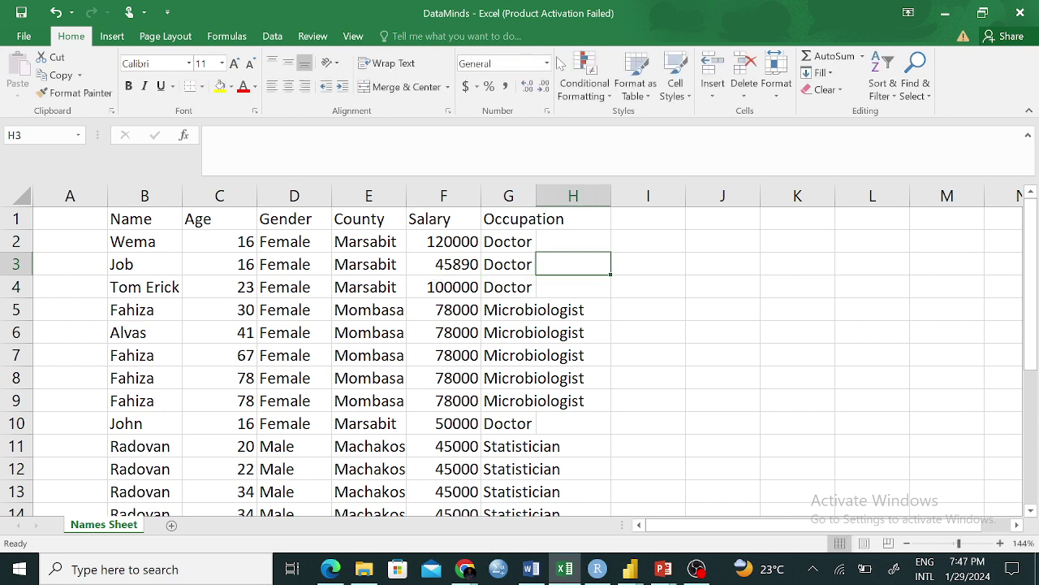
Start a custom sort on columns B to G with County values ordered A to Z as the first level.
left_click_drag(143, 196, 524, 167)
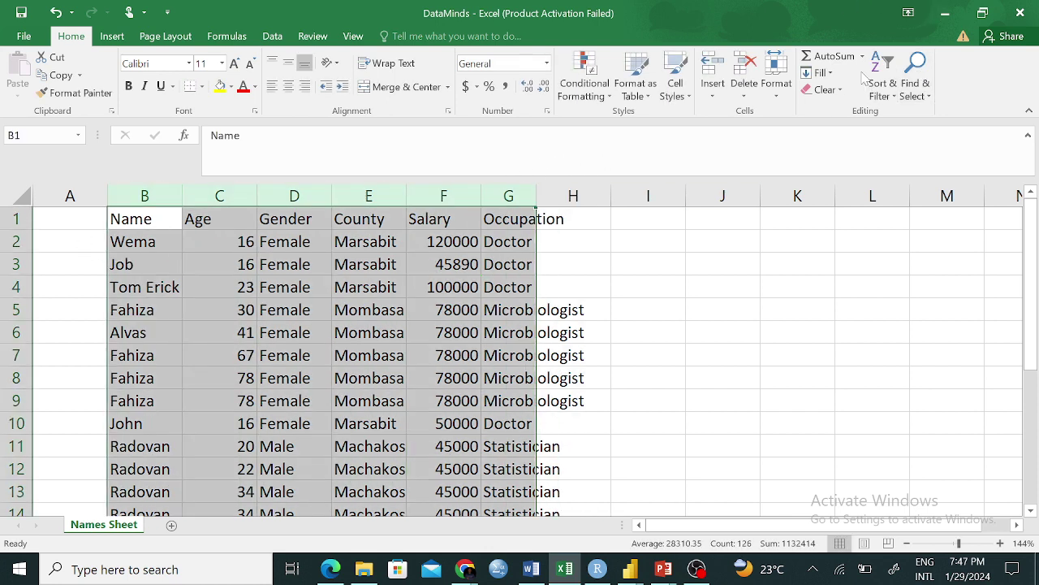
left_click(883, 86)
left_click(937, 154)
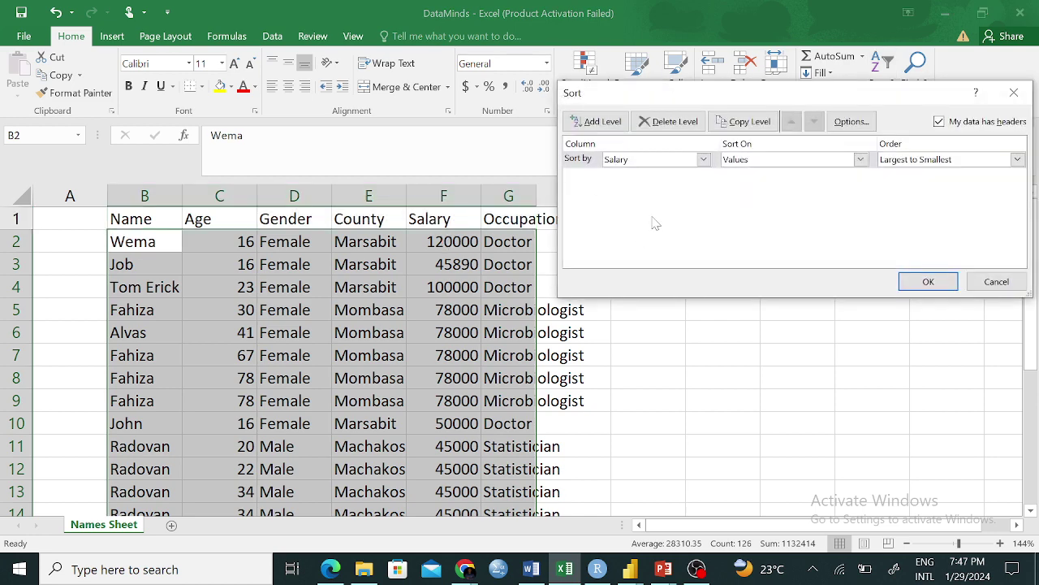
left_click(704, 159)
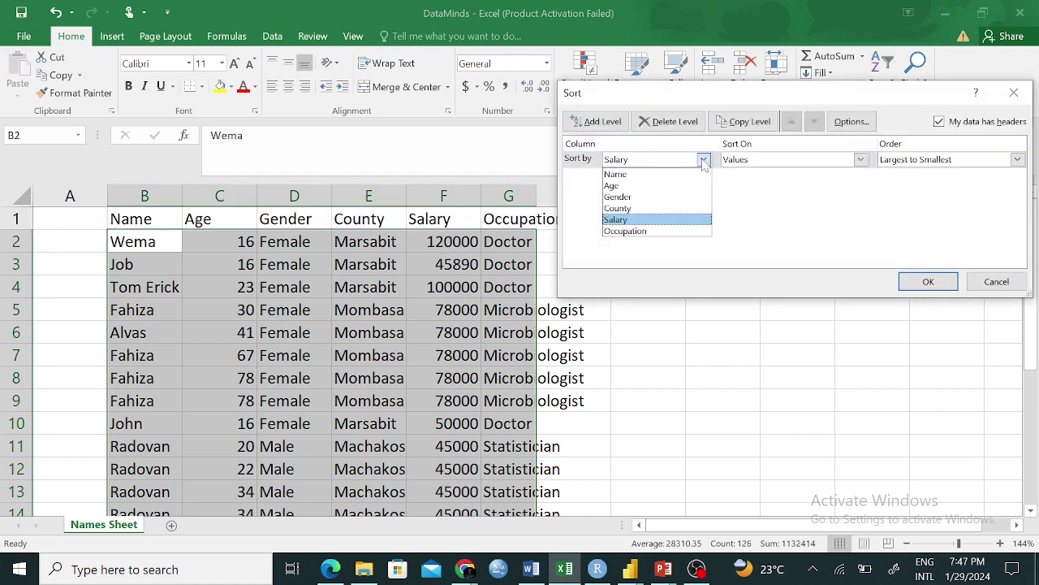
left_click(641, 209)
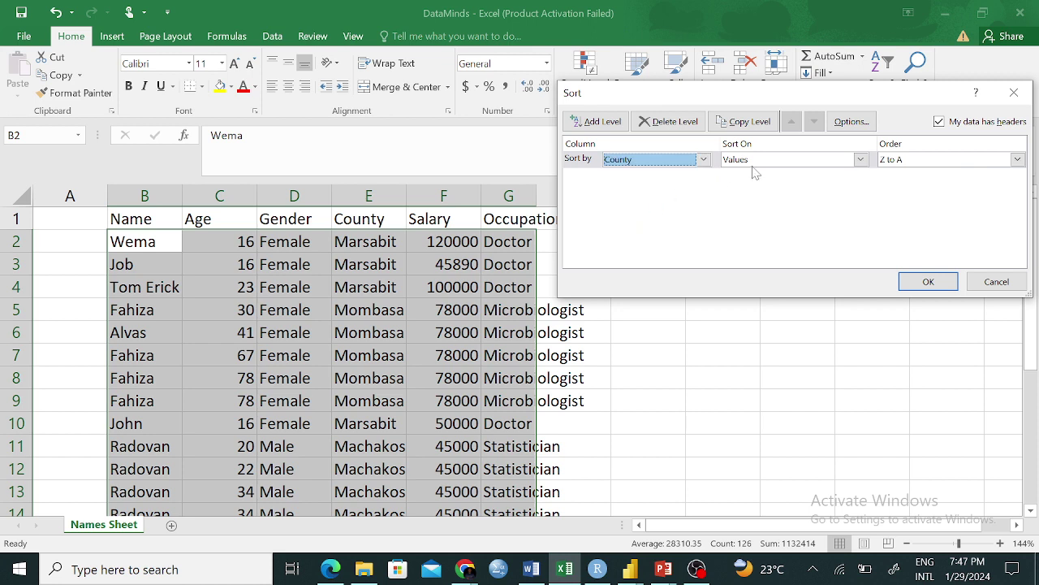
left_click(1017, 160)
left_click(894, 170)
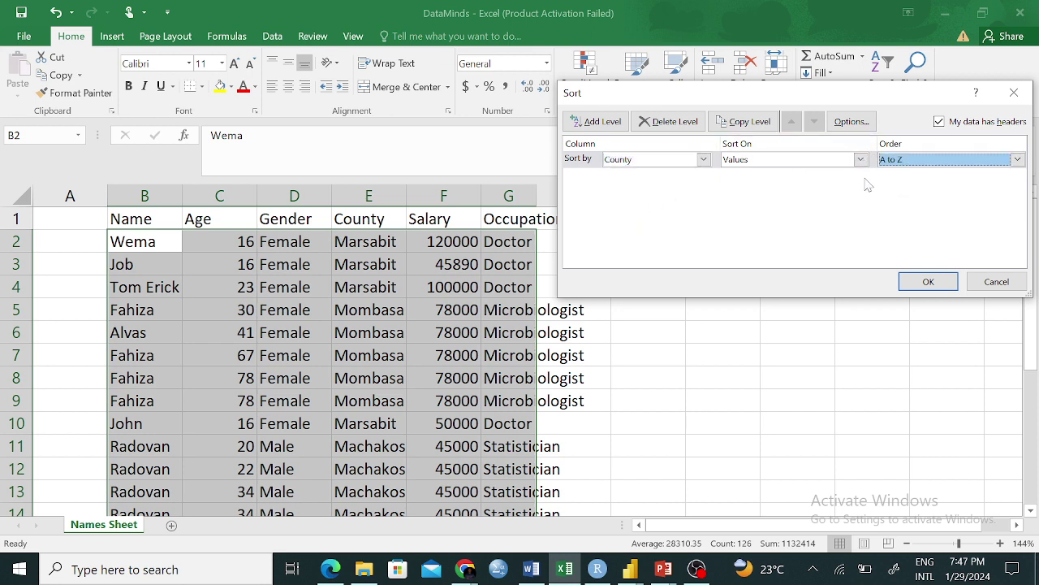
Add a second sort level on Salary values from Smallest to Largest and apply the custom sort.
left_click(598, 123)
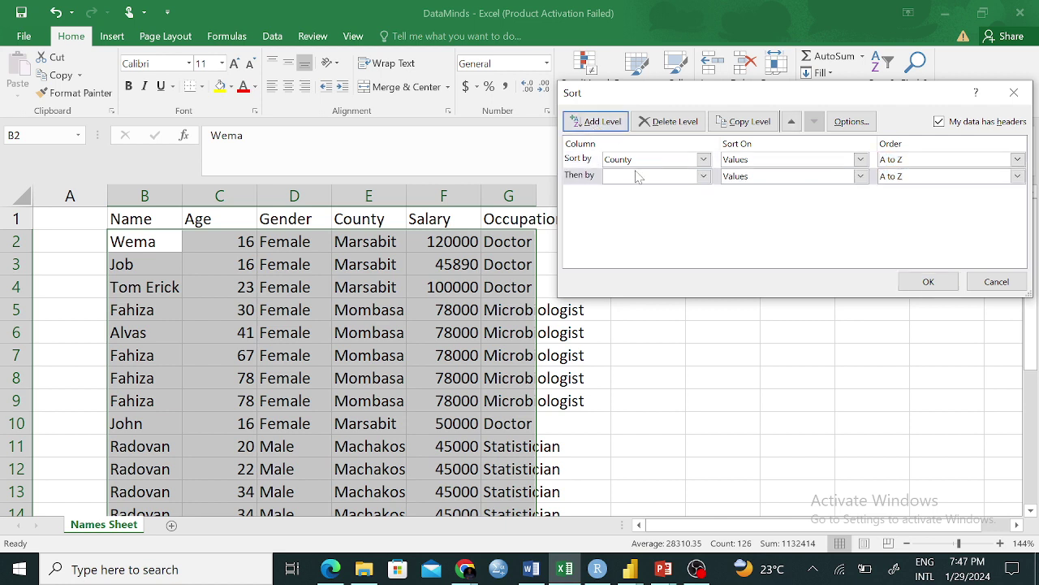
left_click(704, 176)
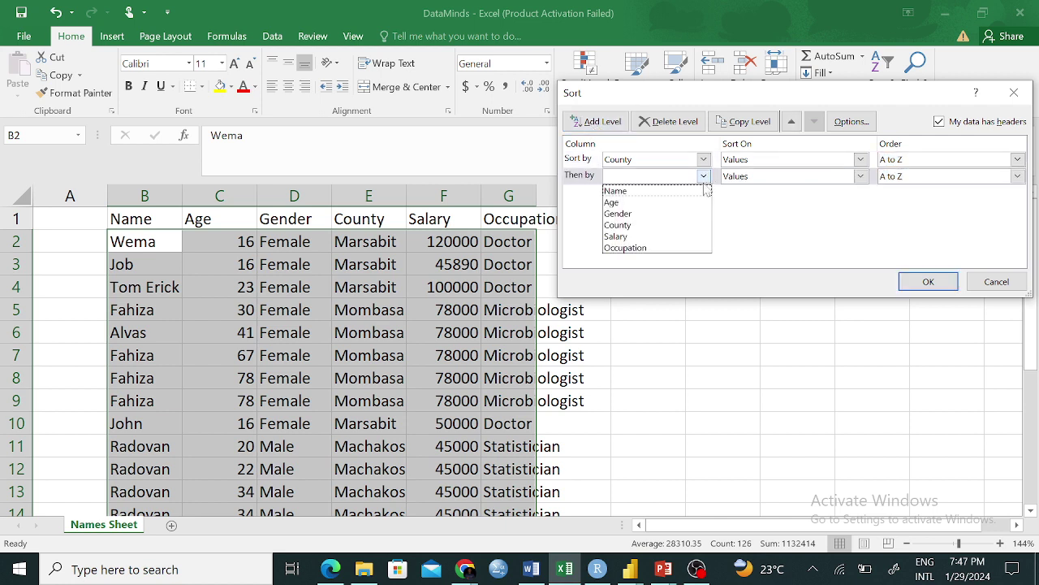
left_click(630, 236)
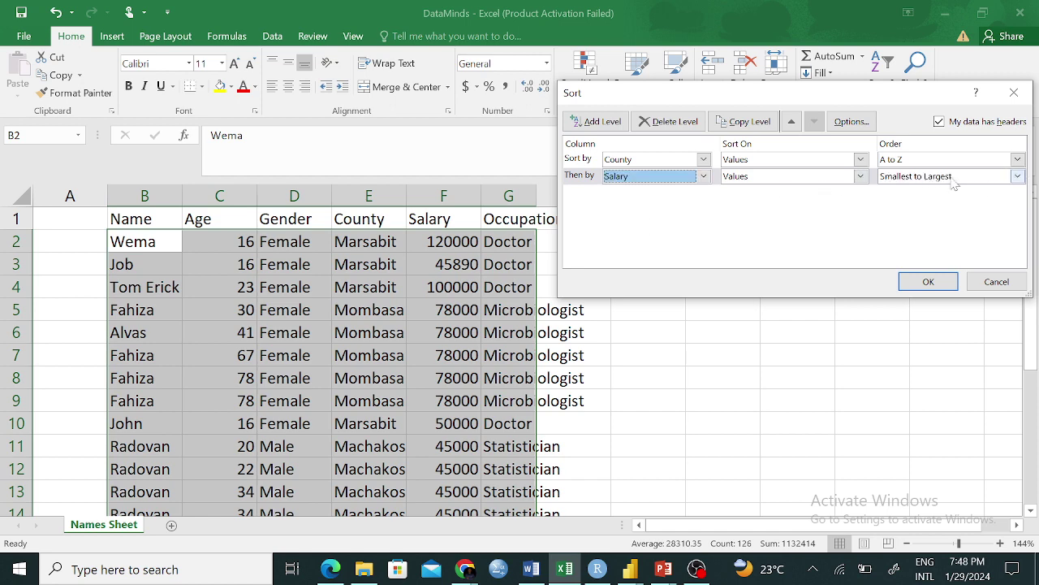
left_click(797, 184)
left_click(800, 188)
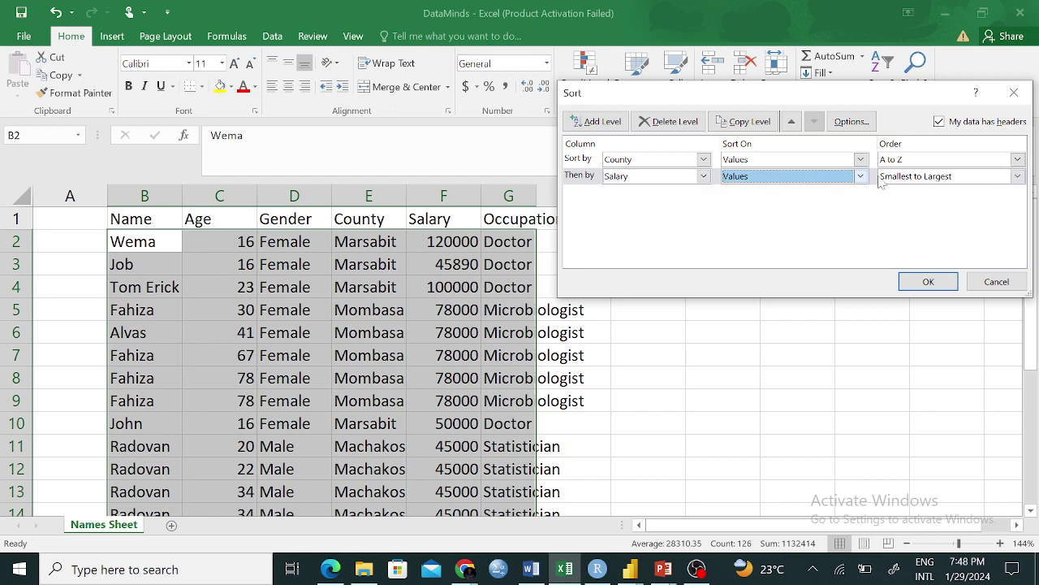
left_click(947, 179)
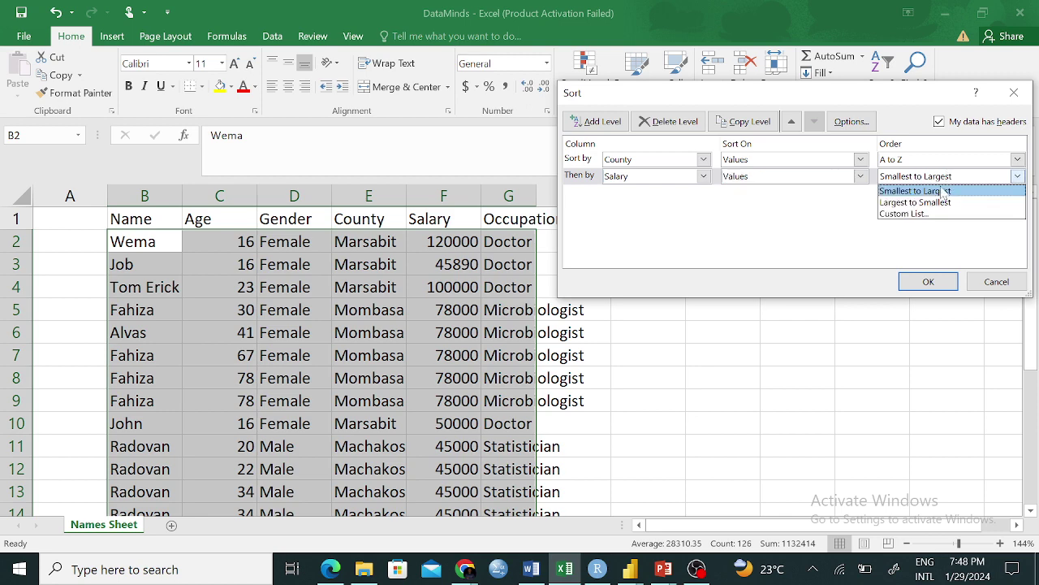
left_click(903, 243)
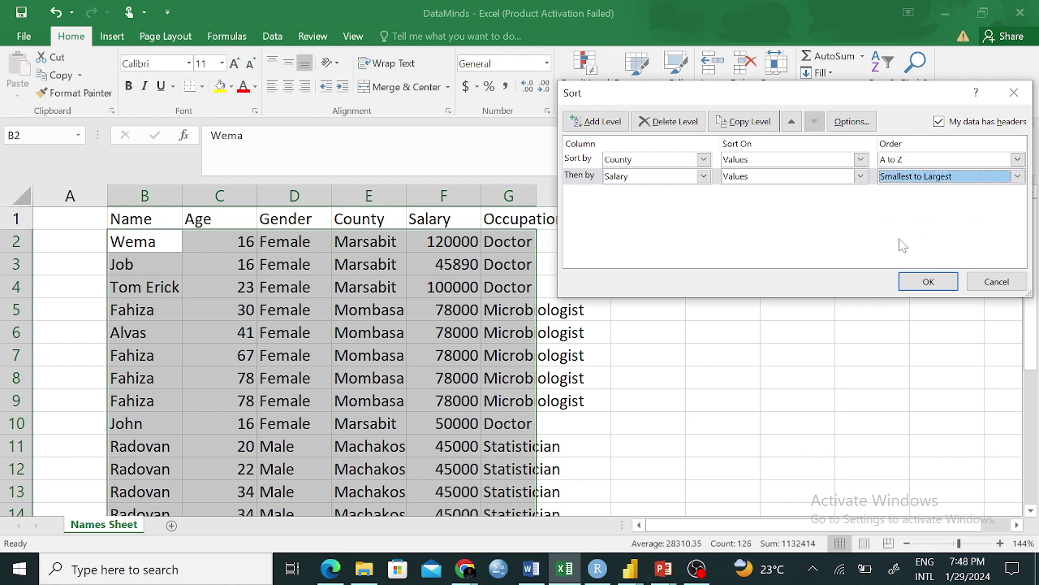
left_click(975, 177)
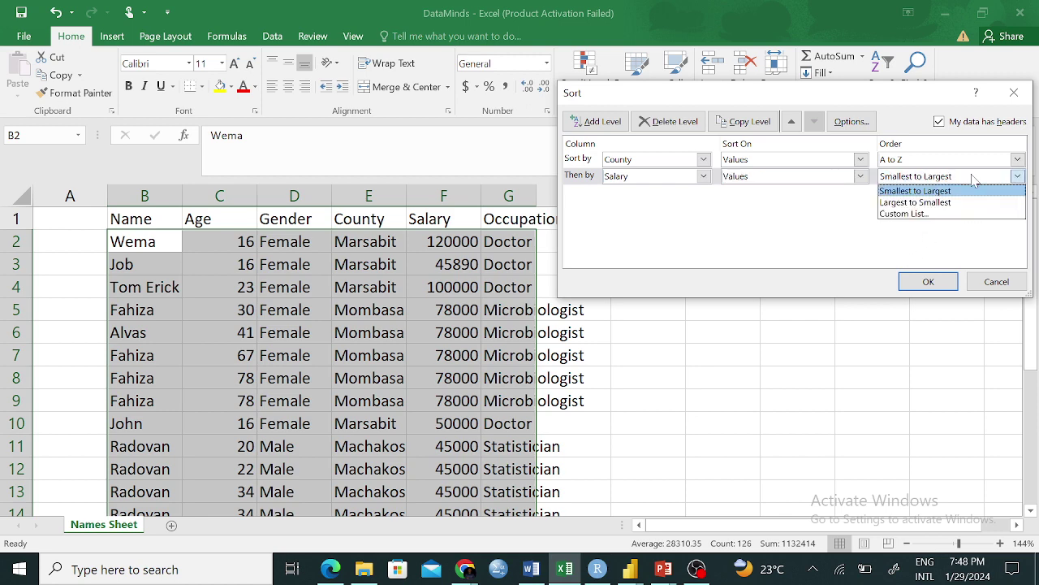
left_click(830, 227)
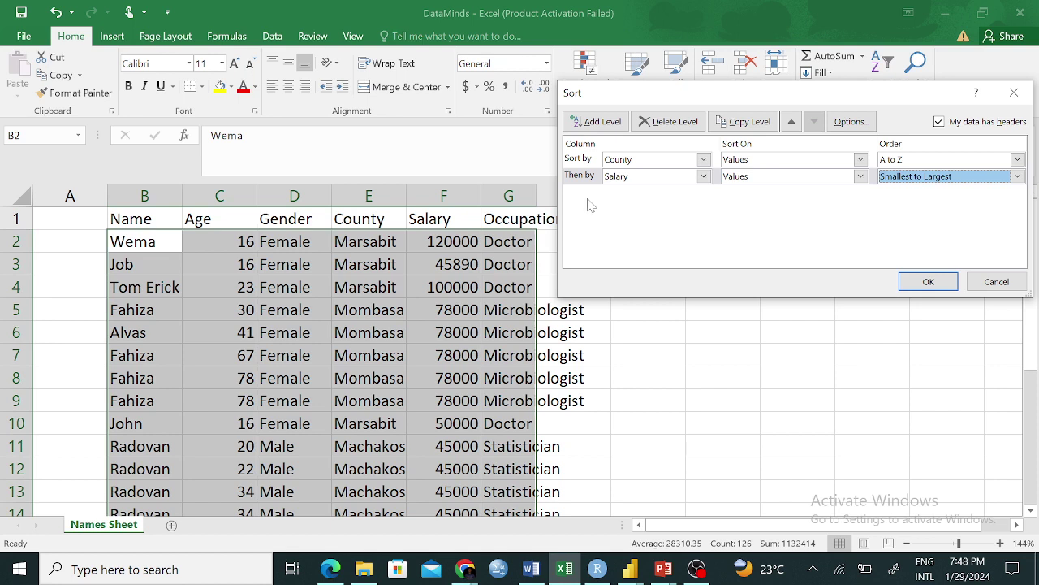
left_click(929, 282)
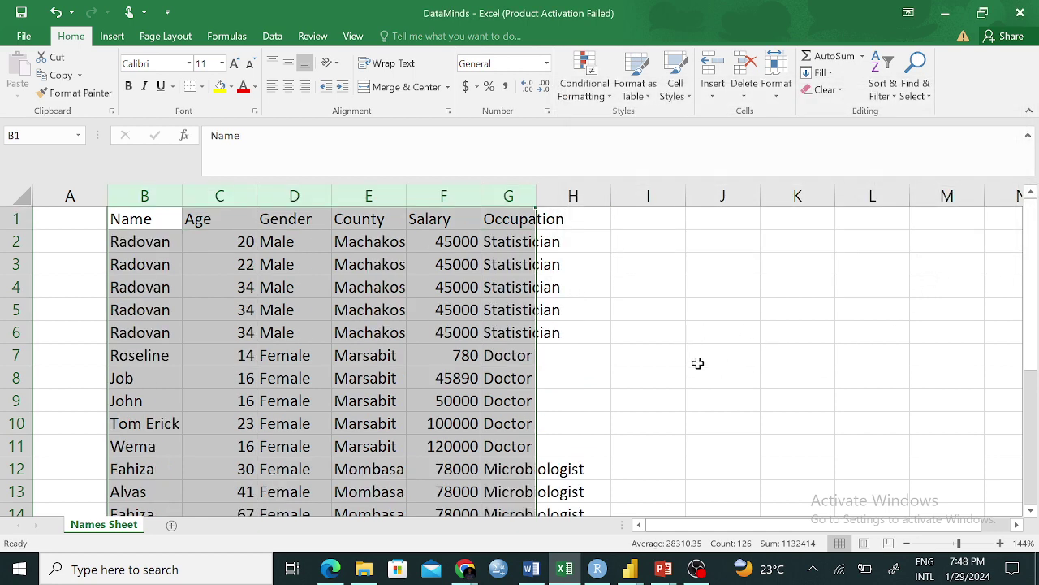
Examine the order of the salaries within the Marsabit county records.
left_click(705, 377)
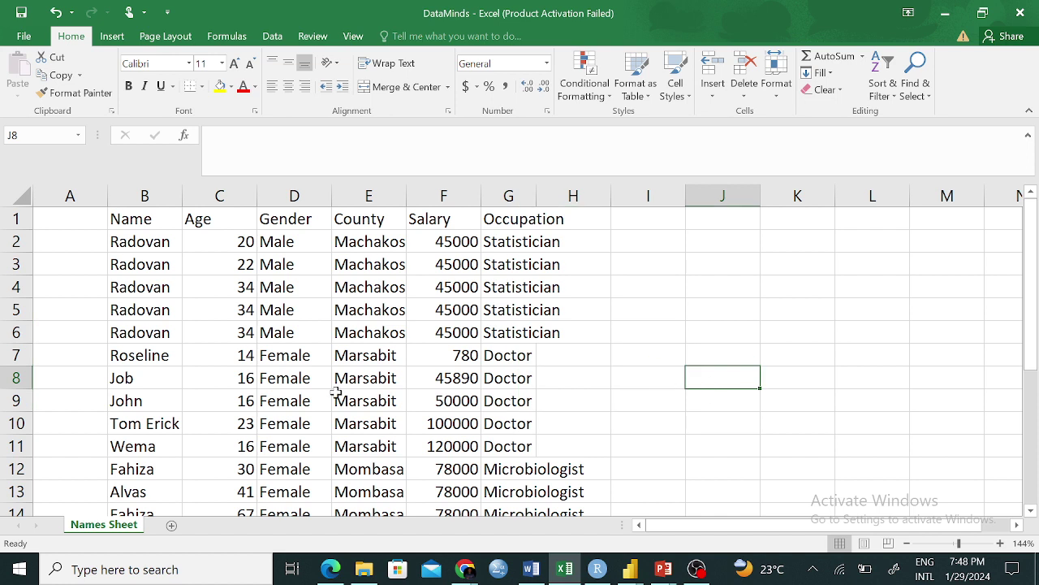
left_click_drag(129, 362, 484, 449)
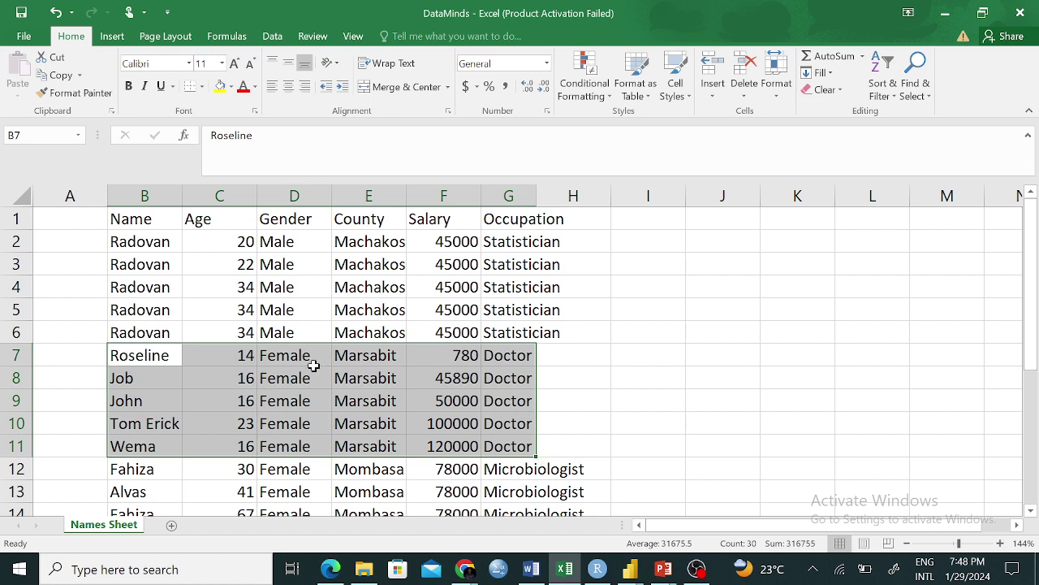
left_click(355, 357)
left_click_drag(353, 400, 358, 428)
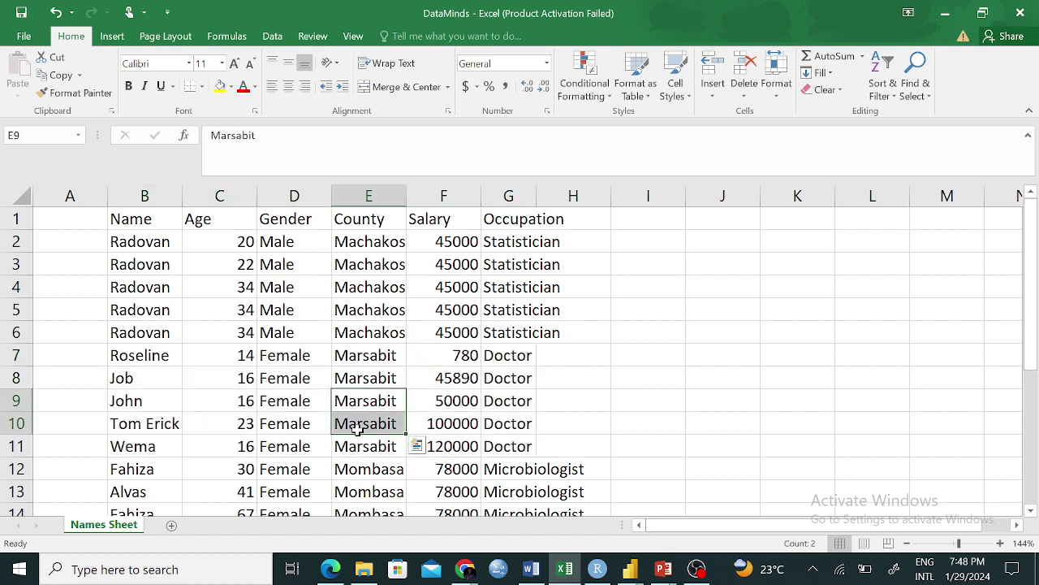
left_click(390, 355)
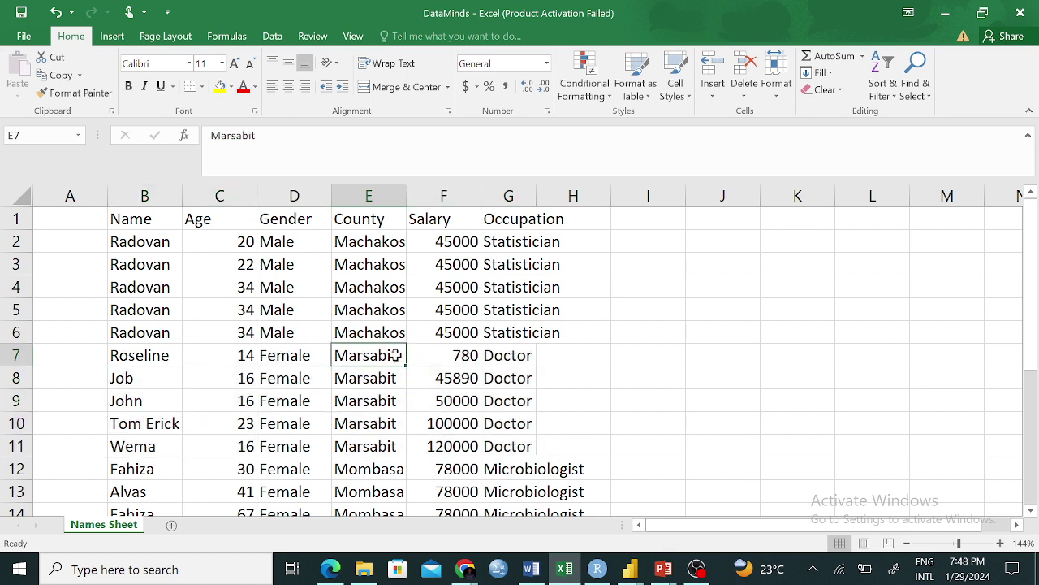
left_click(460, 351)
left_click_drag(460, 351, 464, 446)
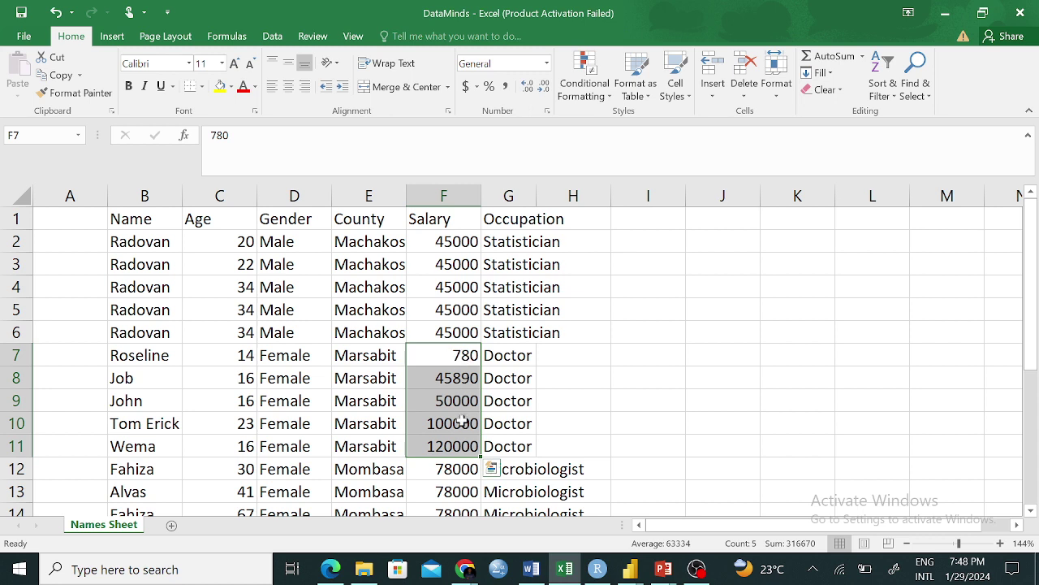
left_click(443, 448)
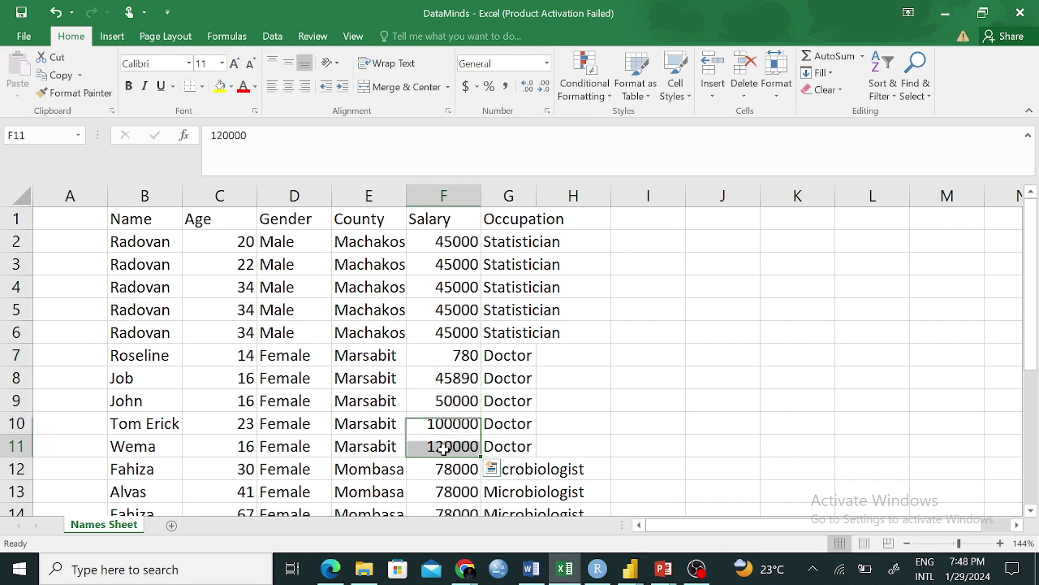
Compare the Machakos records' salaries with the salary order inside the Marsabit group.
left_click(167, 333)
left_click_drag(190, 333, 532, 242)
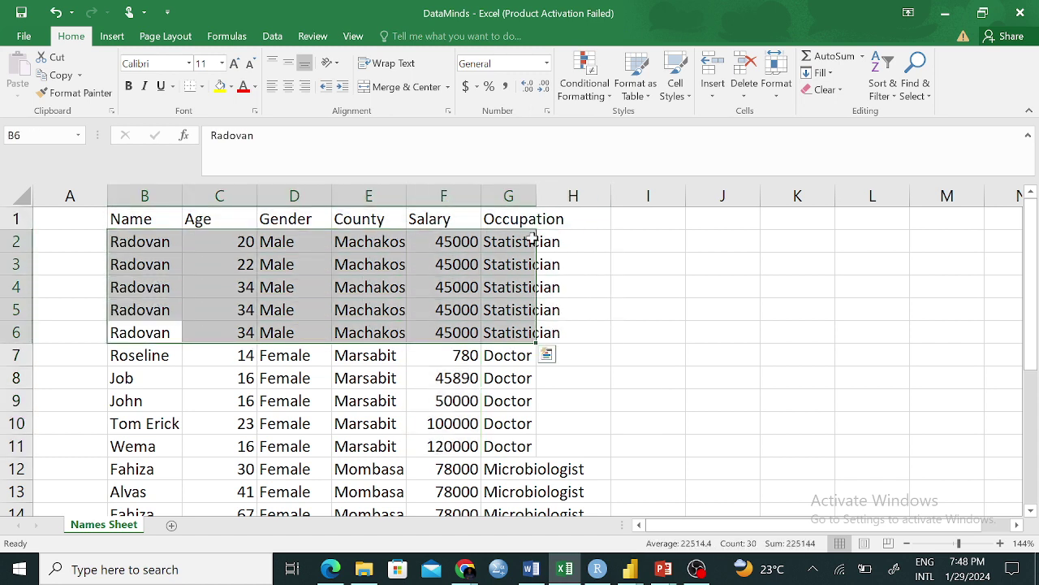
left_click(459, 270)
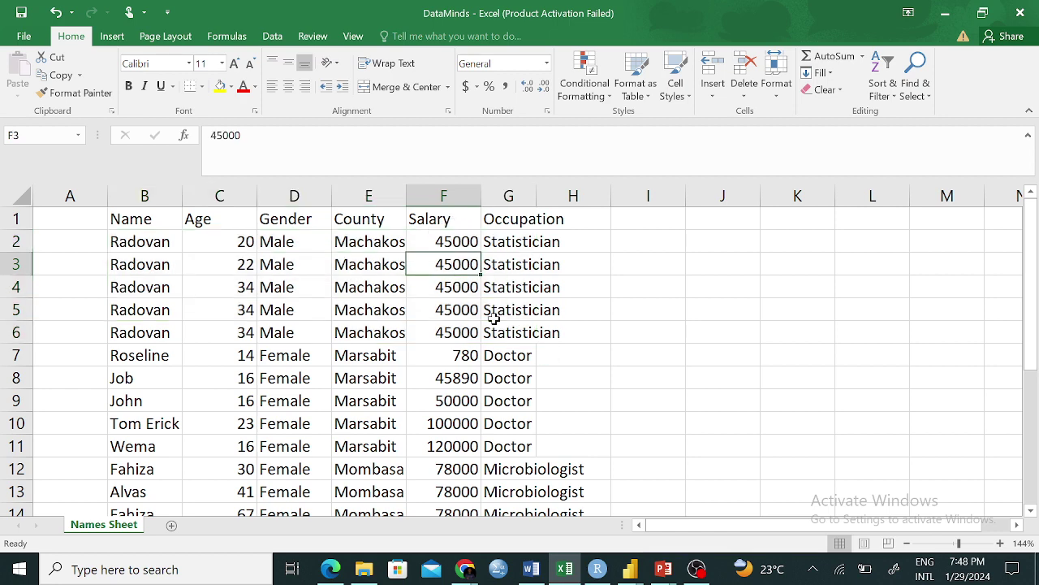
scroll(496, 317, "down", 4)
scroll(519, 317, "up", 4)
scroll(508, 365, "down", 1)
left_click(368, 291)
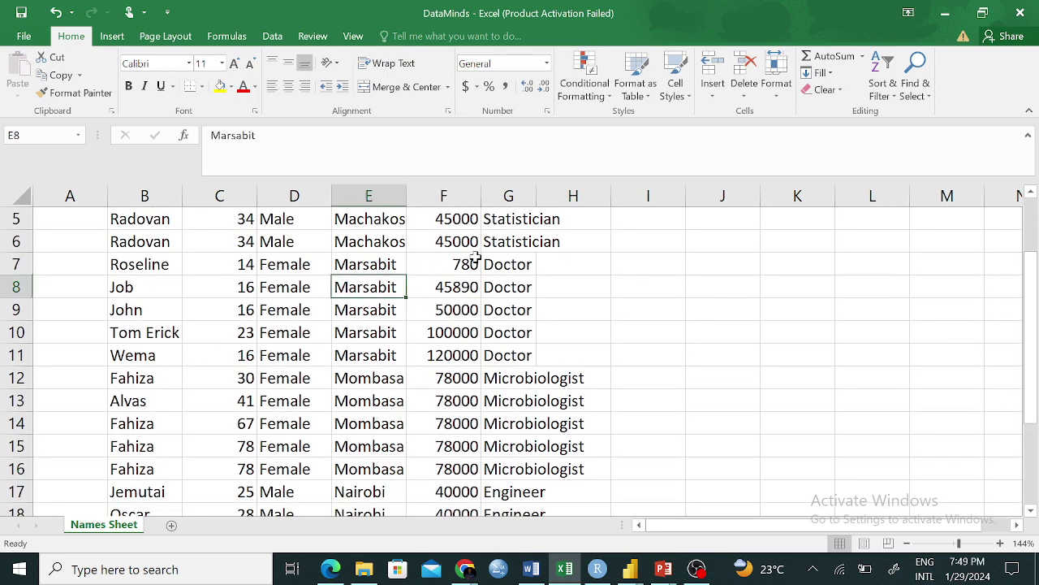
left_click_drag(473, 260, 470, 349)
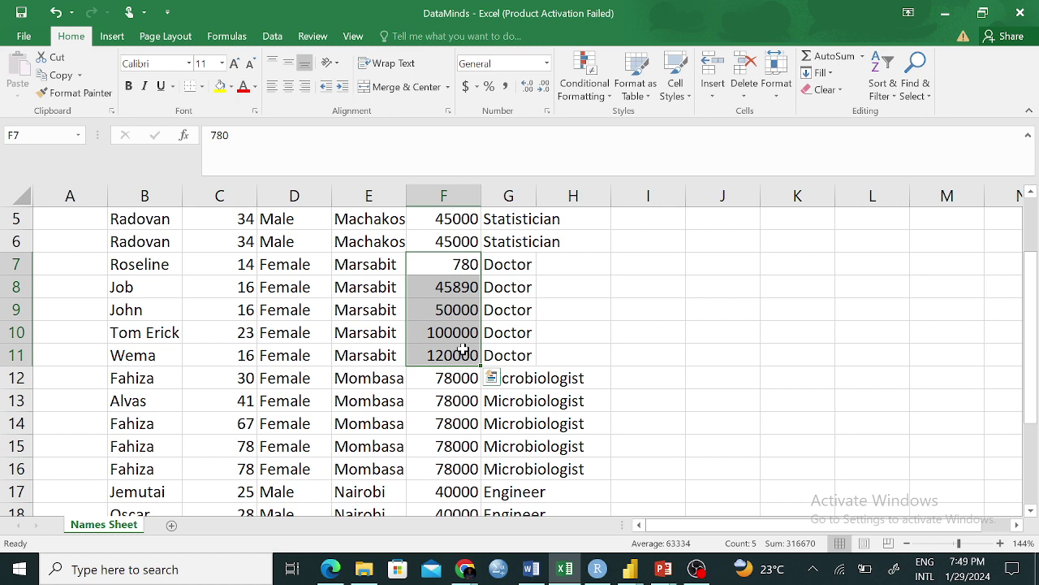
left_click(542, 305)
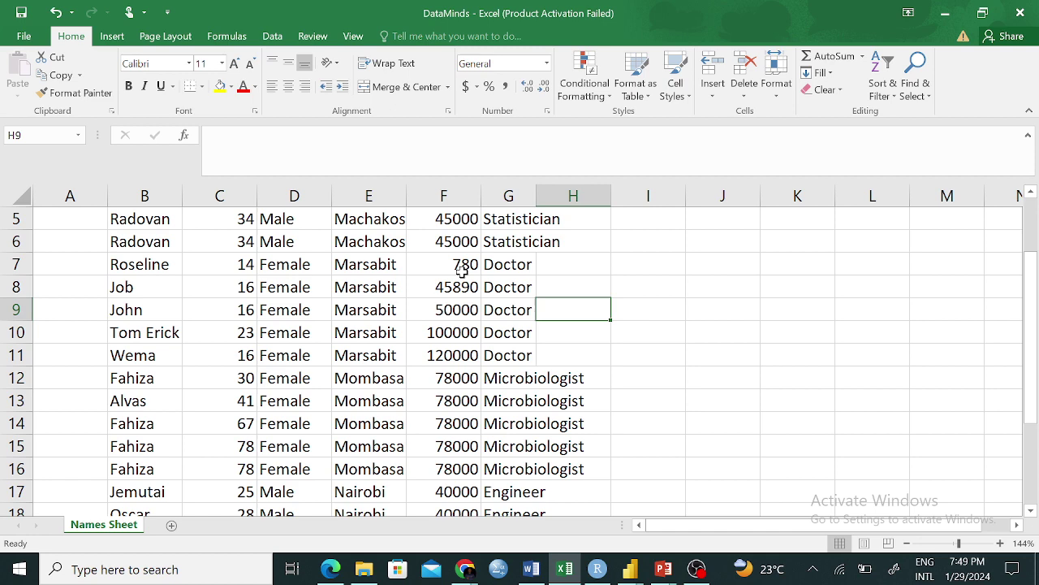
Select columns B to G and reopen their custom sort settings.
scroll(461, 272, "up", 2)
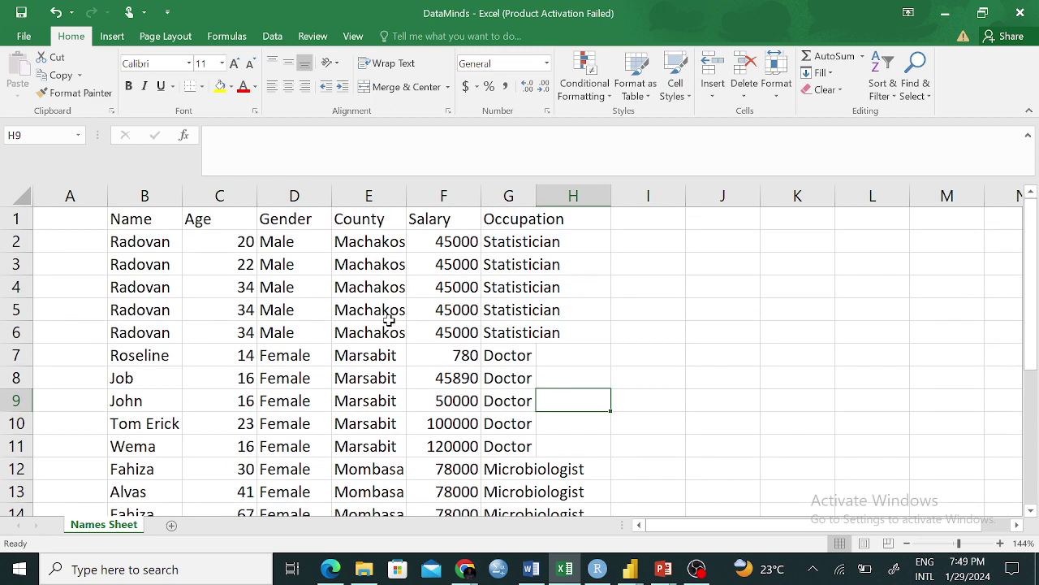
left_click_drag(142, 196, 527, 196)
left_click(886, 69)
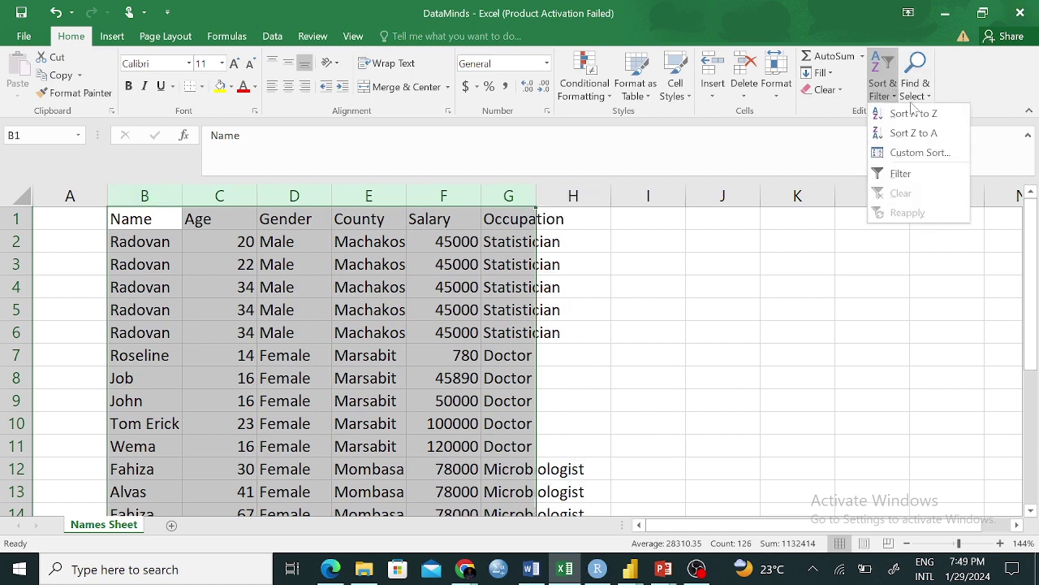
left_click(918, 151)
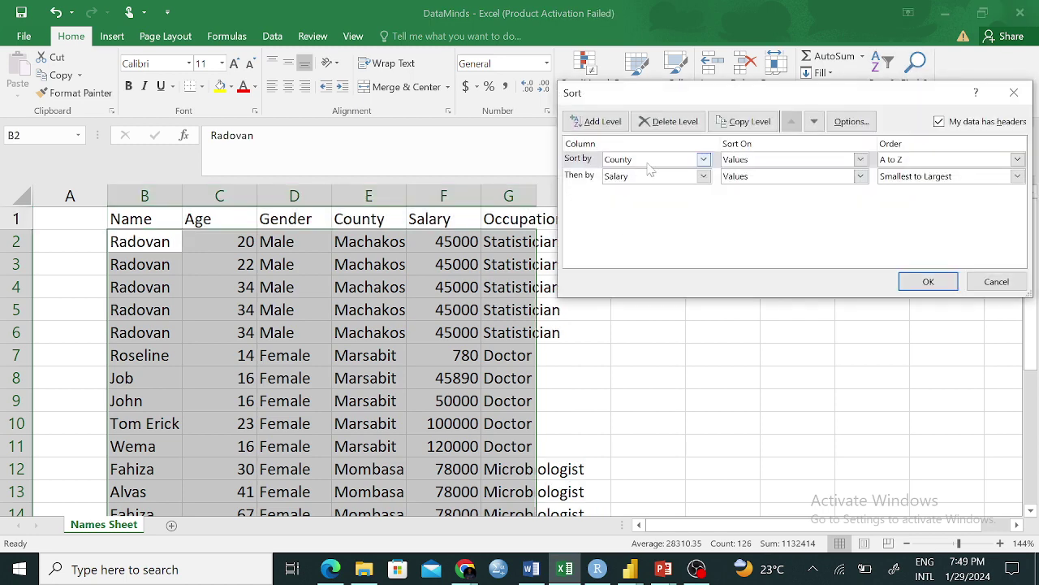
left_click(593, 123)
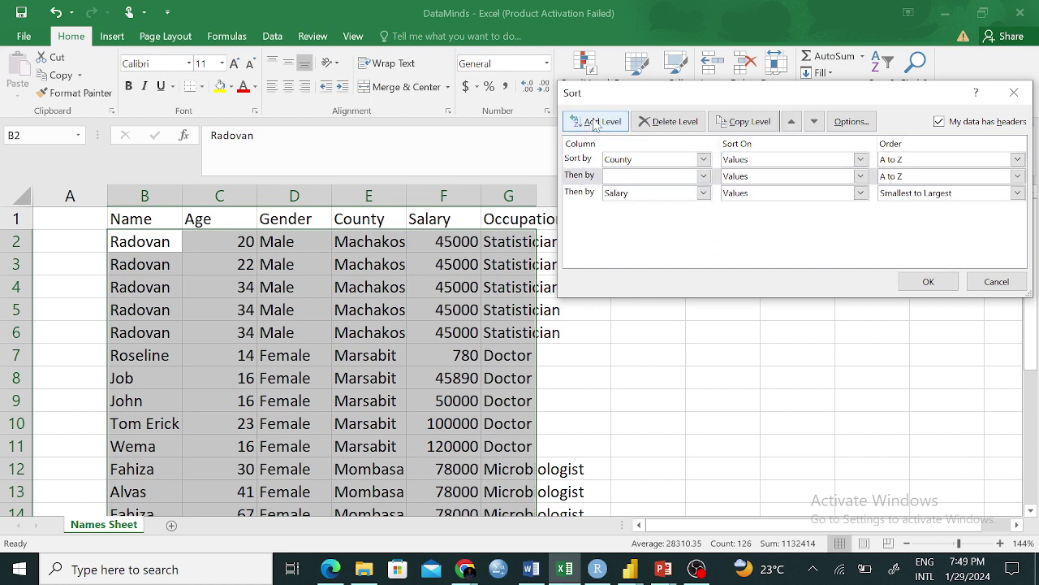
left_click(617, 162)
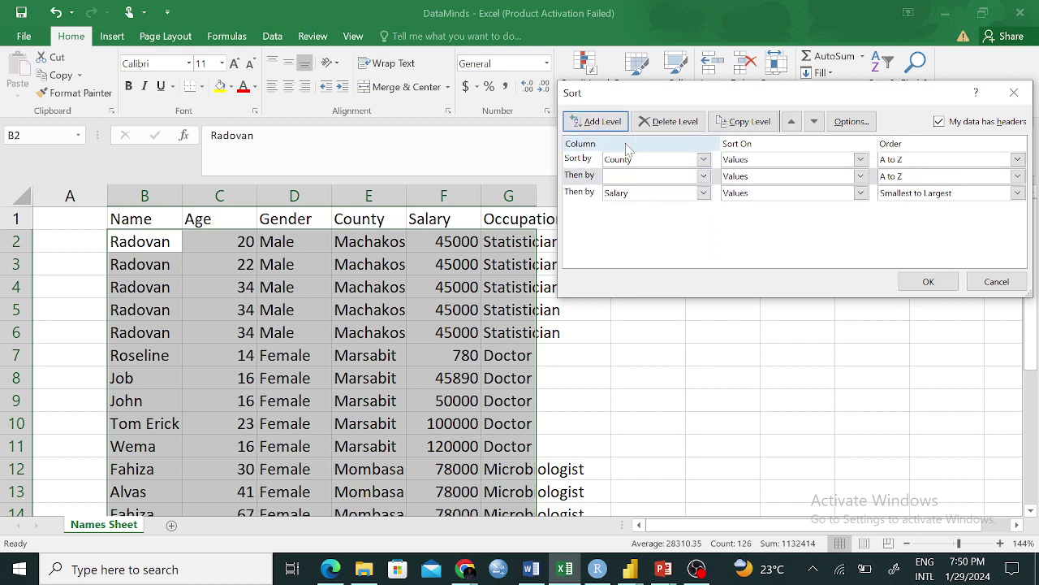
left_click(586, 176)
left_click(587, 178)
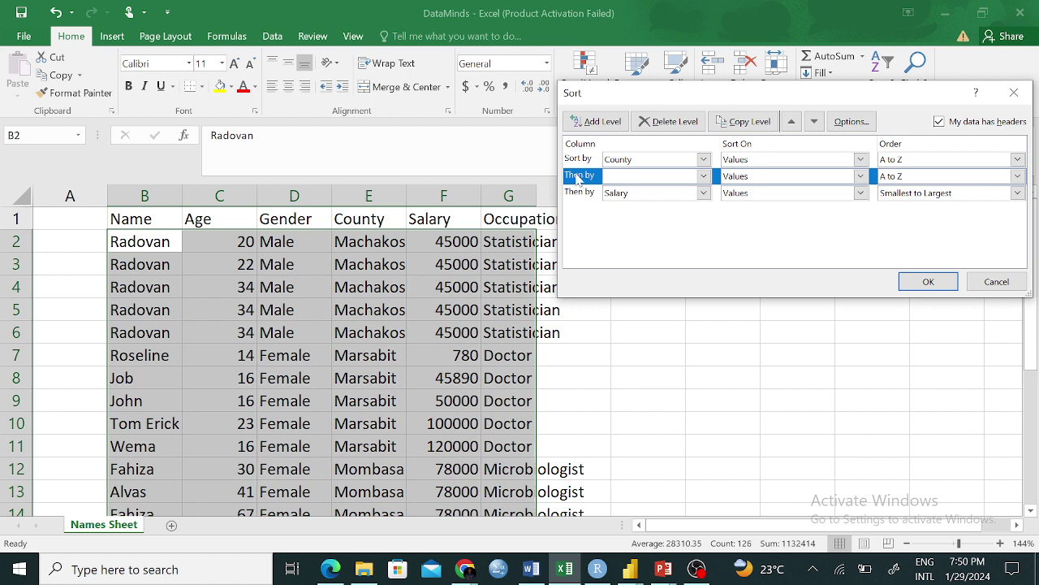
left_click(662, 127)
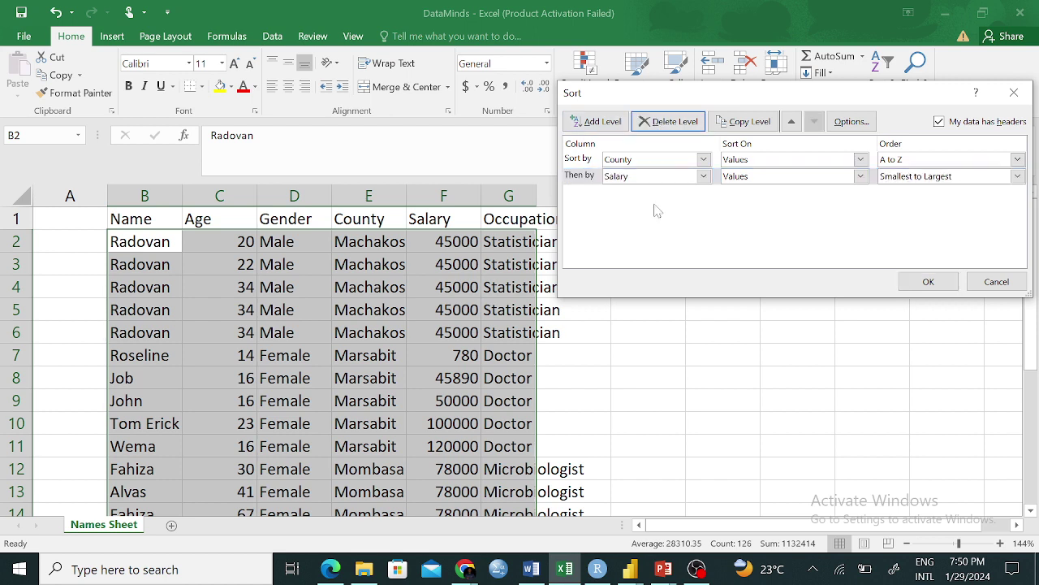
Add three further empty sort levels below the Salary level.
left_click(611, 122)
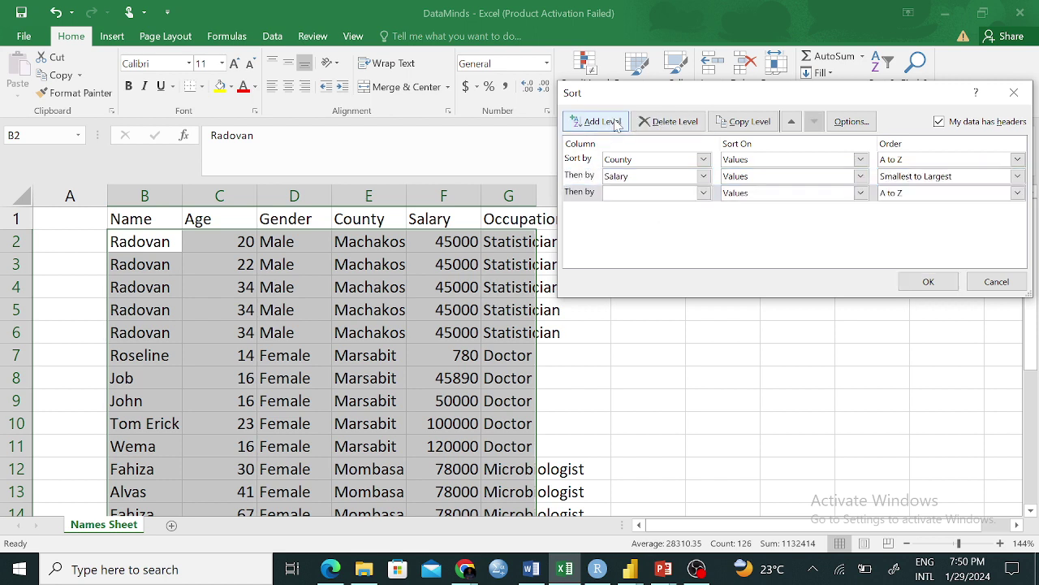
left_click(602, 121)
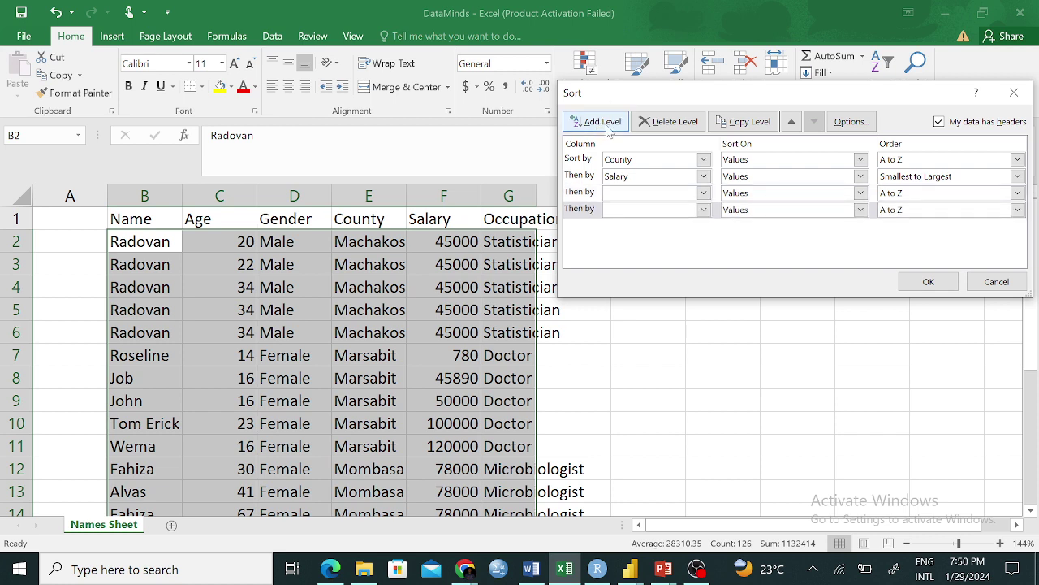
left_click(602, 123)
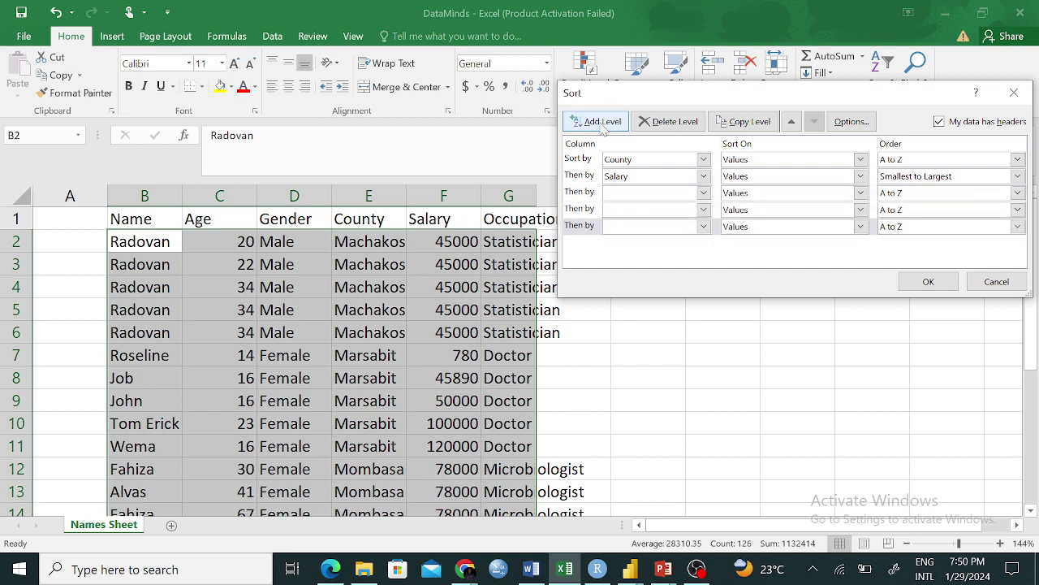
Delete the three empty sort levels, leaving only the County and Salary levels.
left_click(578, 227)
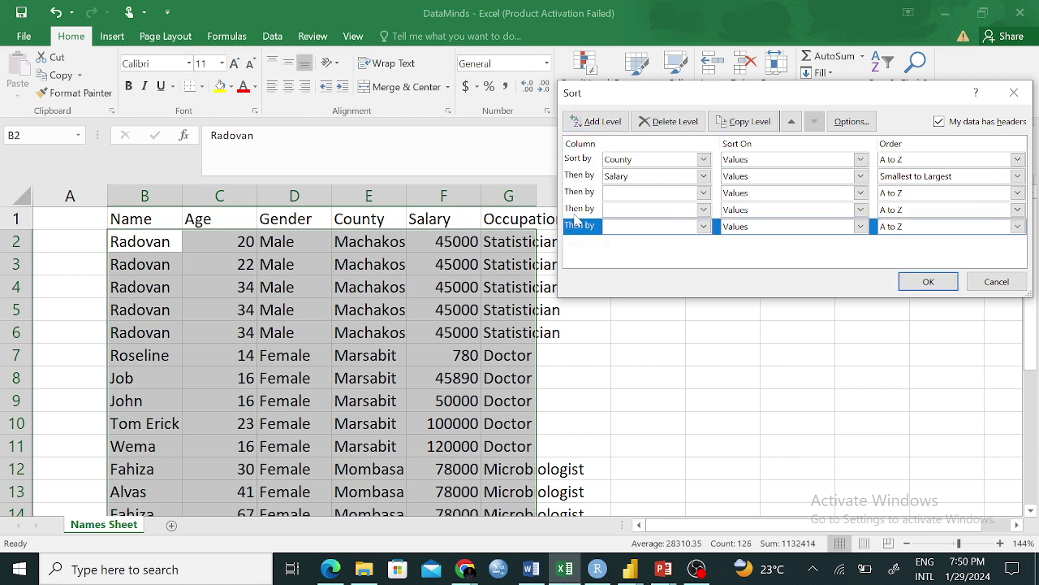
left_click(579, 212)
left_click(582, 225)
left_click(580, 193)
left_click(581, 226)
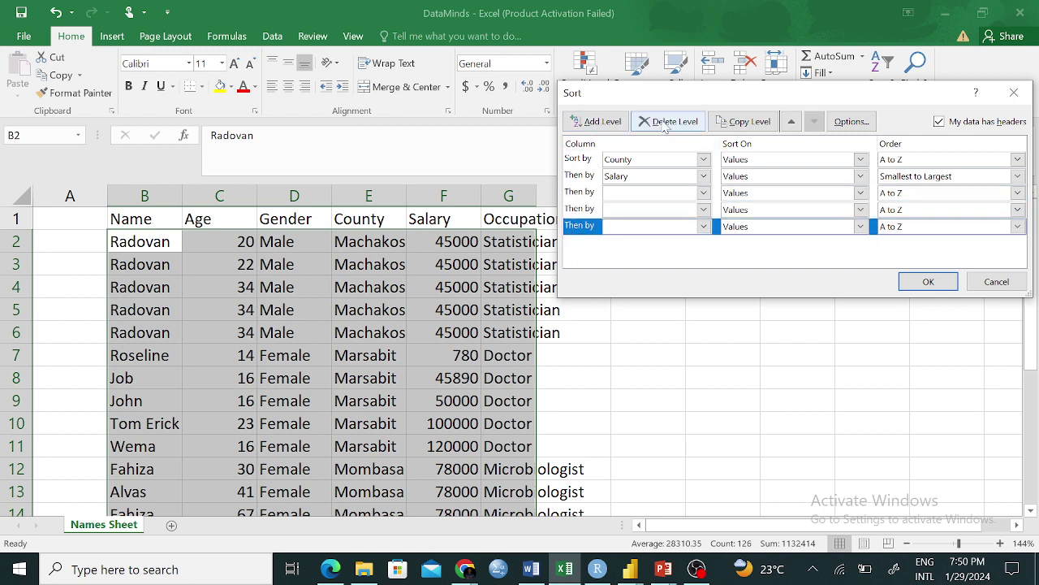
left_click(690, 116)
left_click(682, 124)
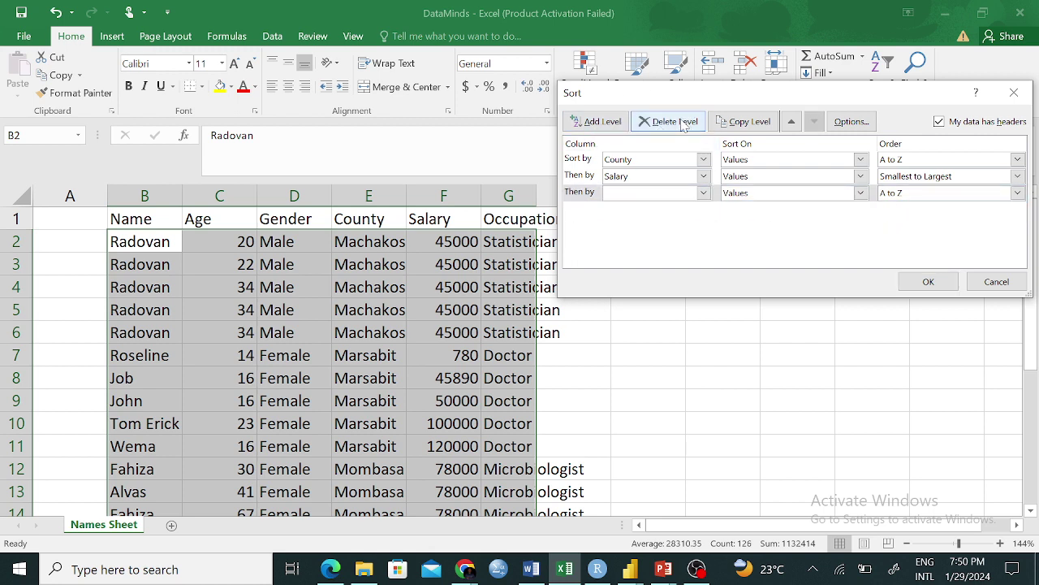
left_click(683, 124)
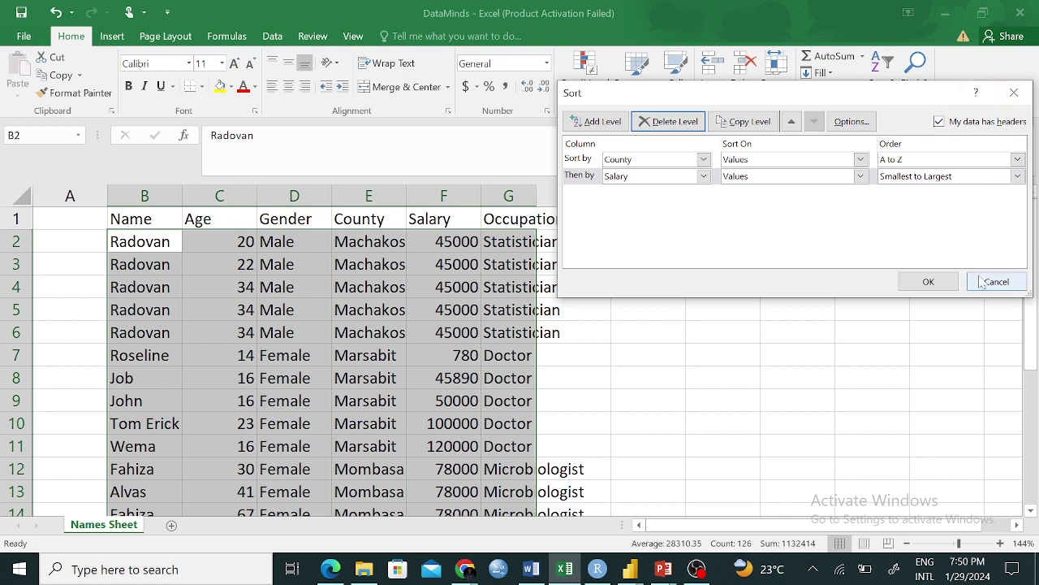
Apply the two-level sort by County and Salary again, and undo it after checking the Marsabit salaries.
left_click(928, 282)
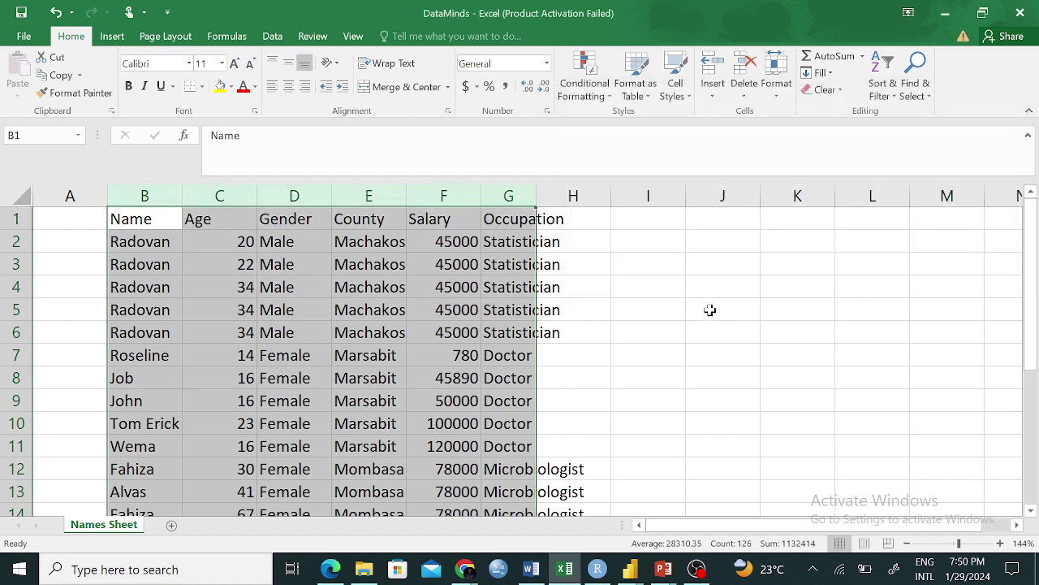
left_click(609, 307)
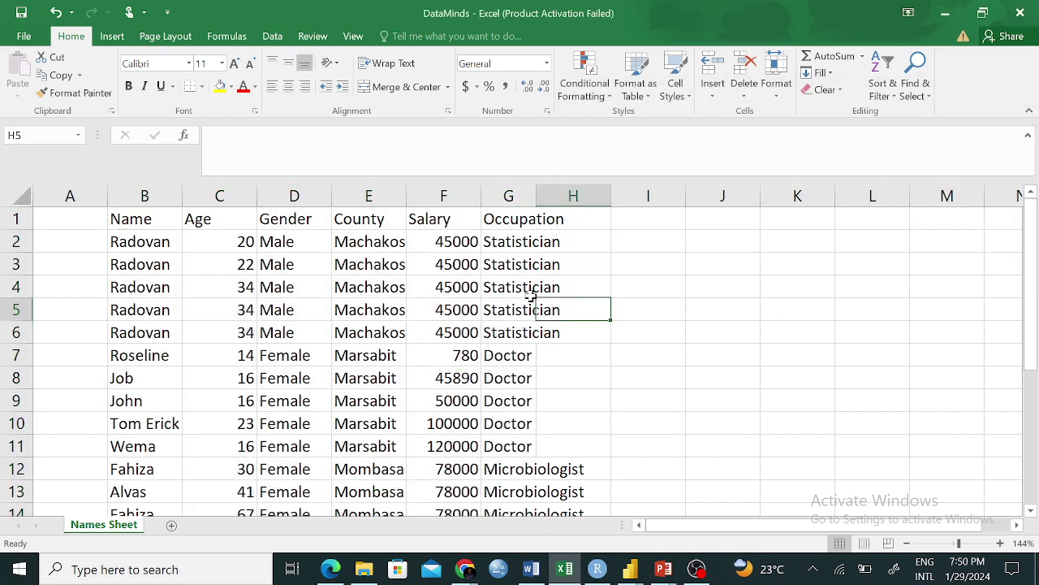
left_click_drag(452, 360, 445, 446)
left_click(816, 342)
key("ctrl+z")
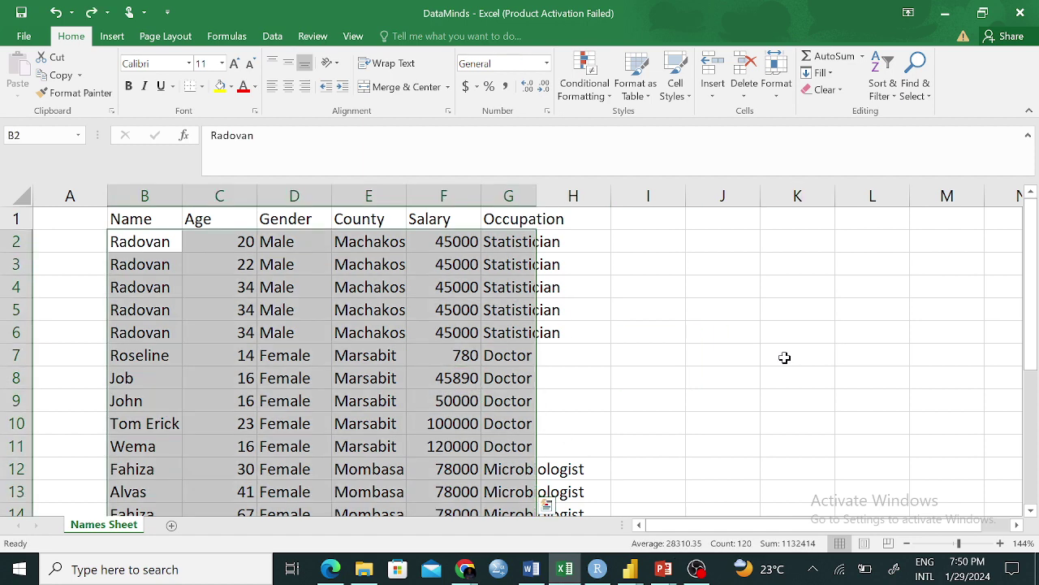
left_click(787, 372)
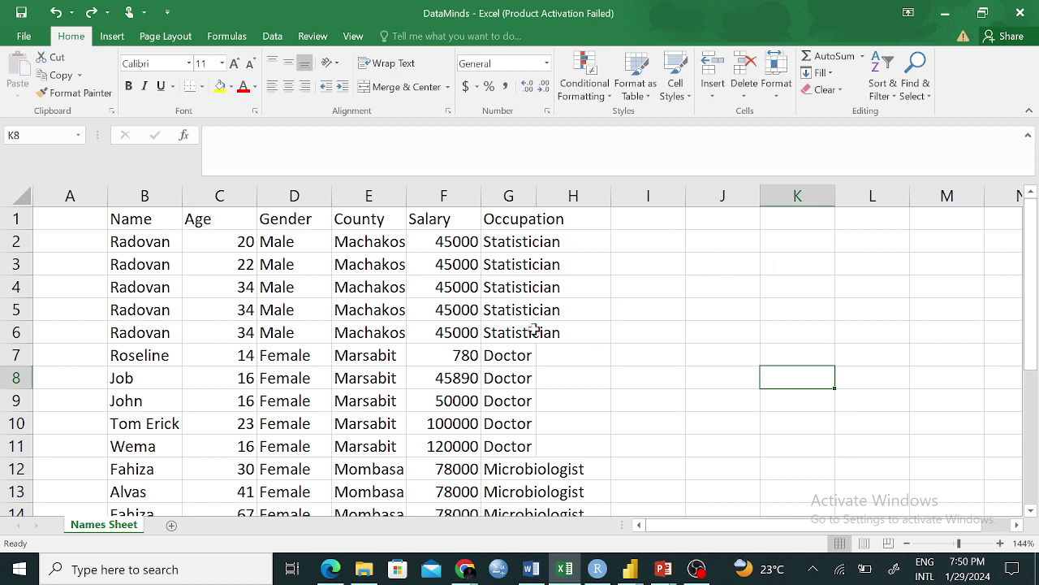
Replace the name in cell B3 with a different first name.
left_click(135, 266)
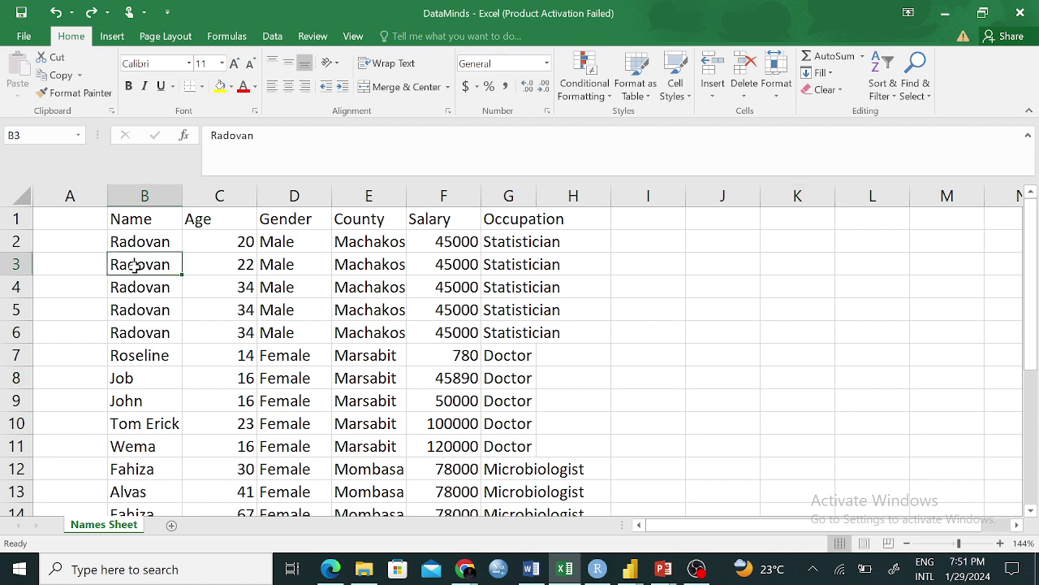
type("H")
key("BackSpace")
key("BackSpace")
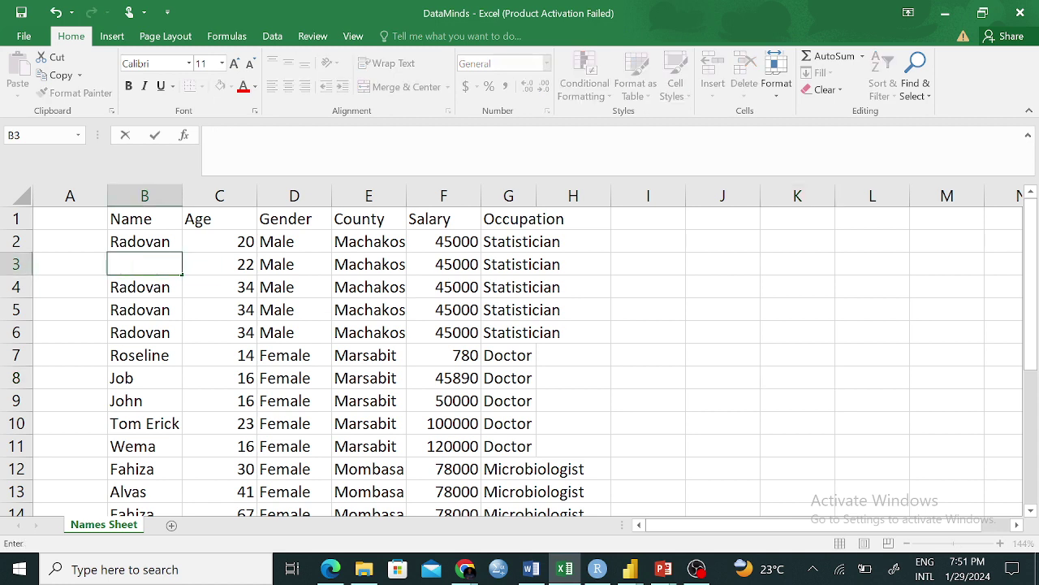
type("Javan")
left_click(263, 400)
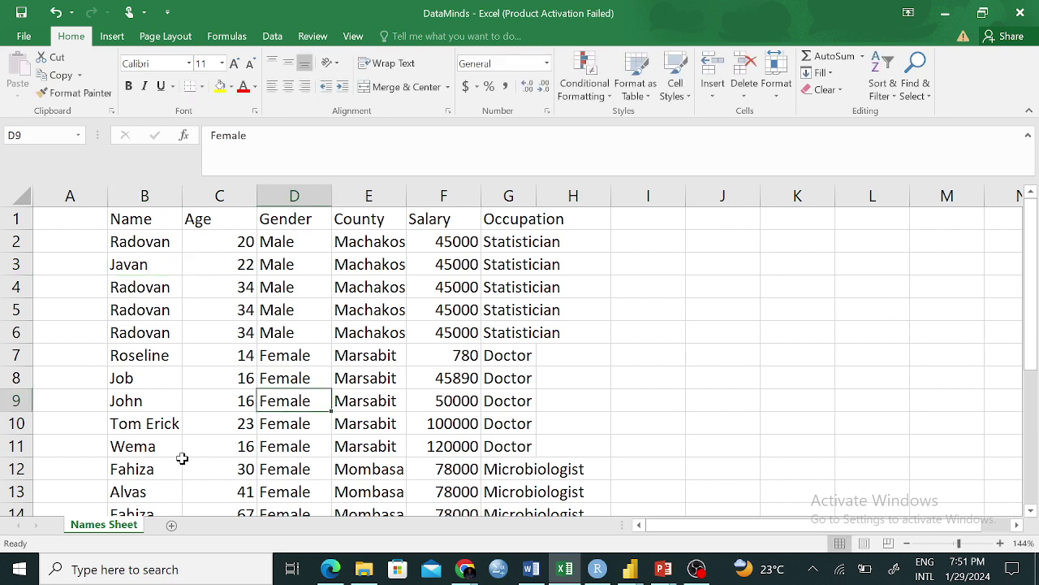
Turn on filtering for the headers of columns B to G.
left_click_drag(145, 196, 513, 199)
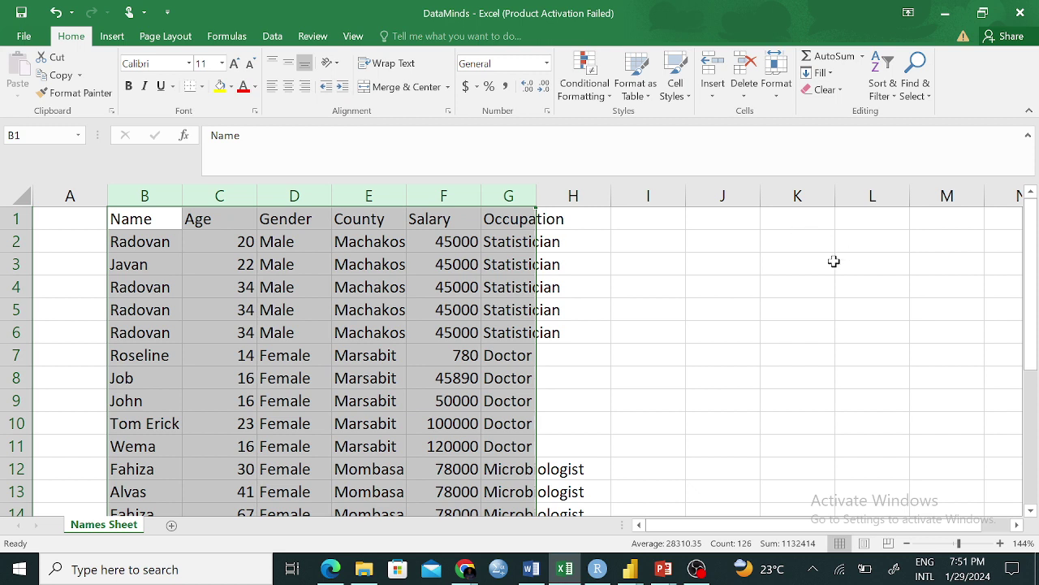
left_click(895, 95)
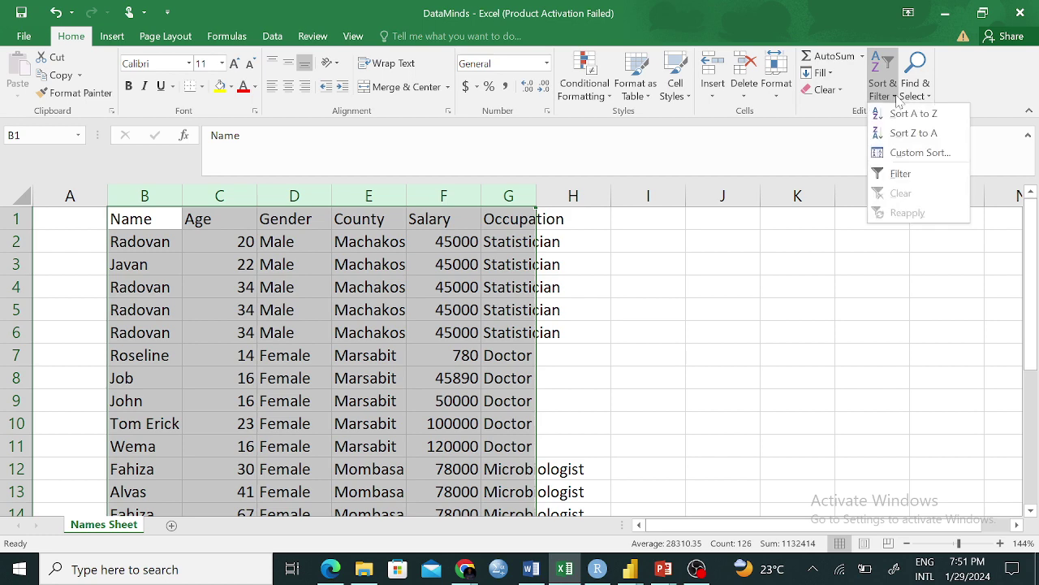
left_click(916, 176)
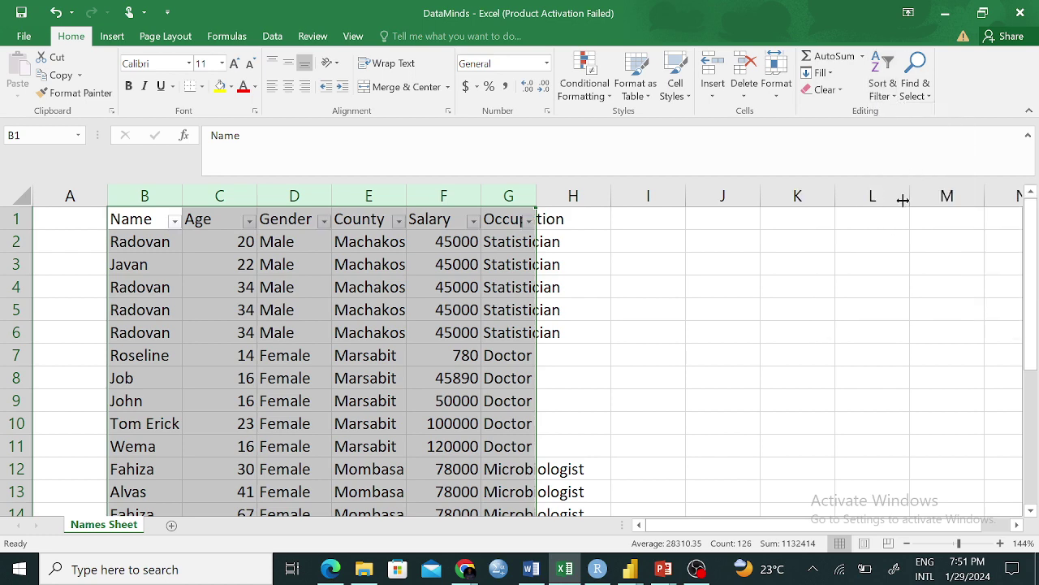
left_click(647, 345)
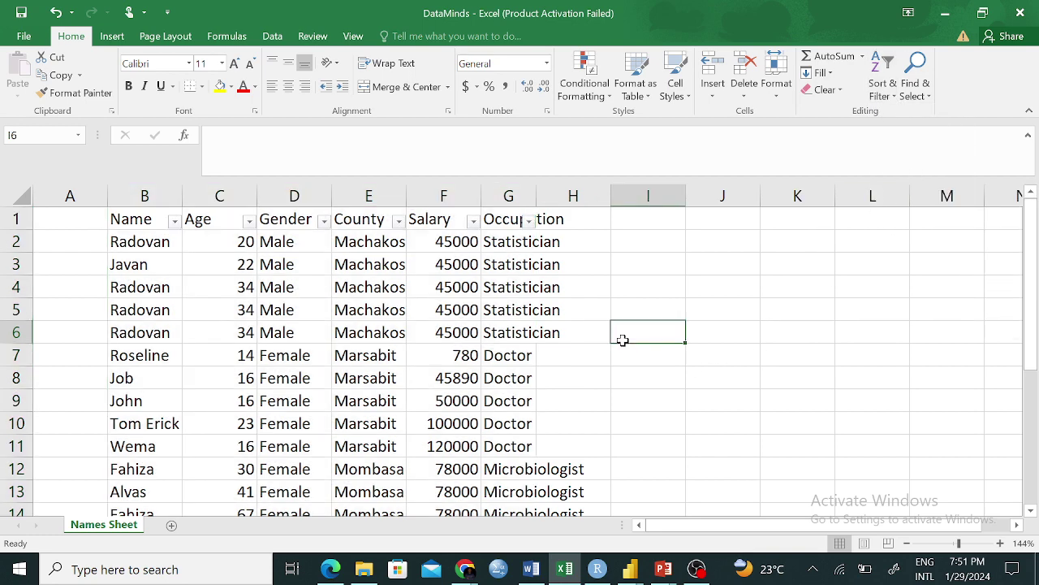
Exclude the names found in rows 2 and 8 from the Name column's filter list.
left_click(174, 222)
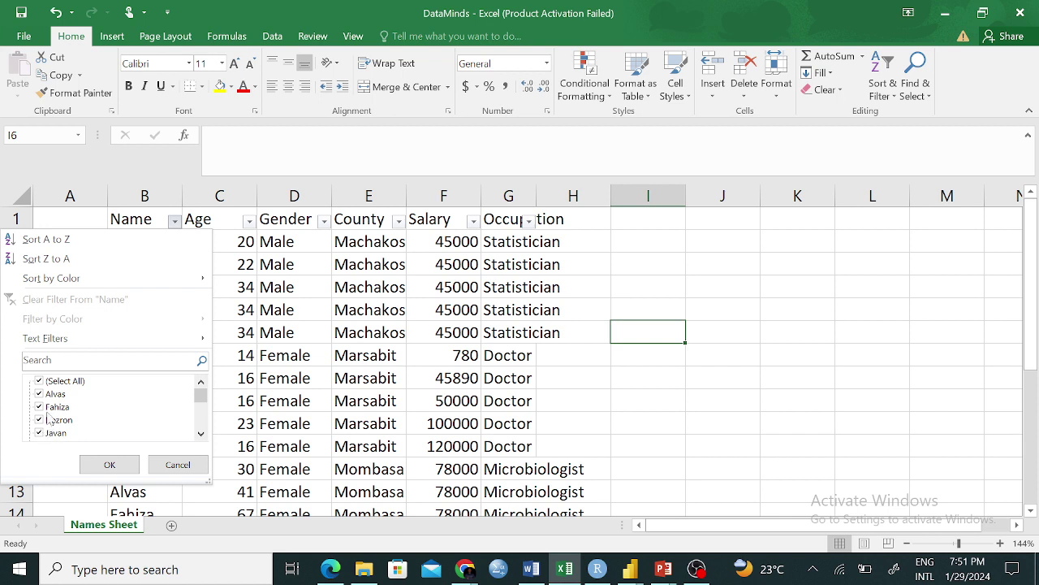
mouse_move(202, 404)
left_mouse_down()
mouse_move(218, 463)
mouse_move(183, 388)
mouse_move(199, 412)
left_mouse_up()
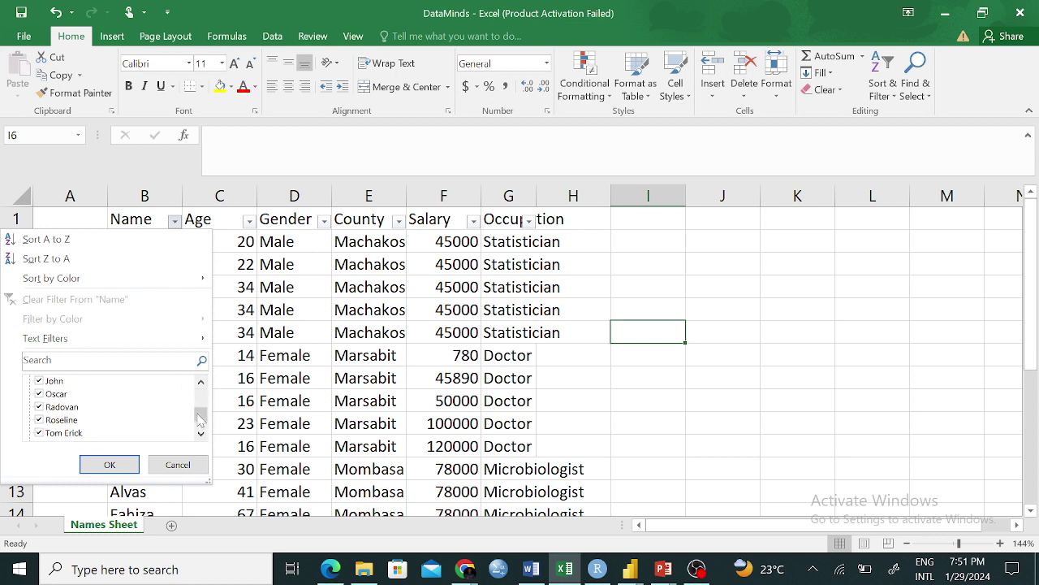
mouse_move(200, 418)
left_mouse_down()
mouse_move(200, 406)
mouse_move(200, 422)
left_mouse_up()
left_click(39, 407)
left_click_drag(198, 416, 195, 411)
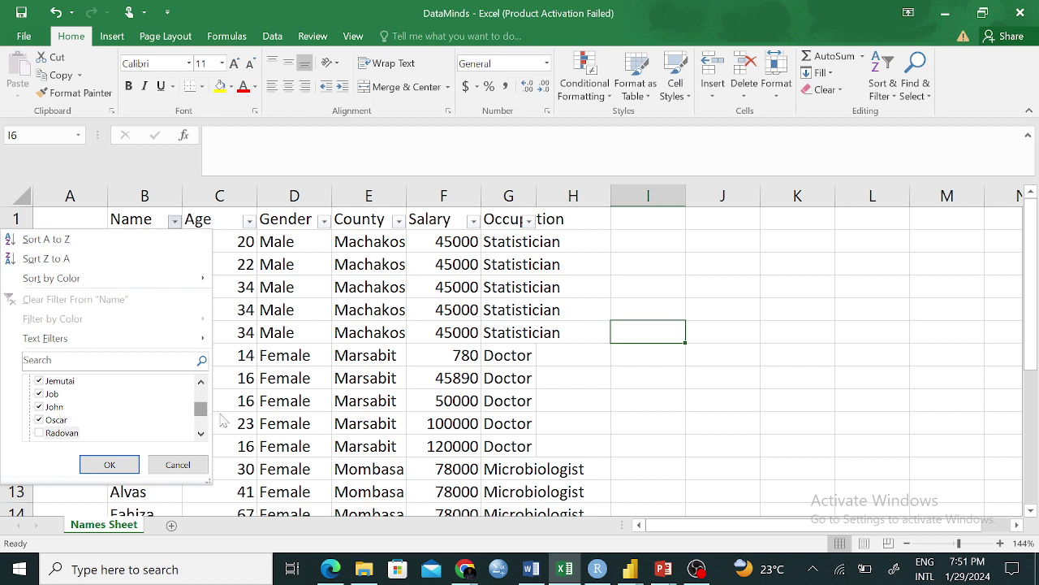
mouse_move(205, 415)
left_mouse_down()
mouse_move(206, 426)
mouse_move(201, 410)
left_mouse_up()
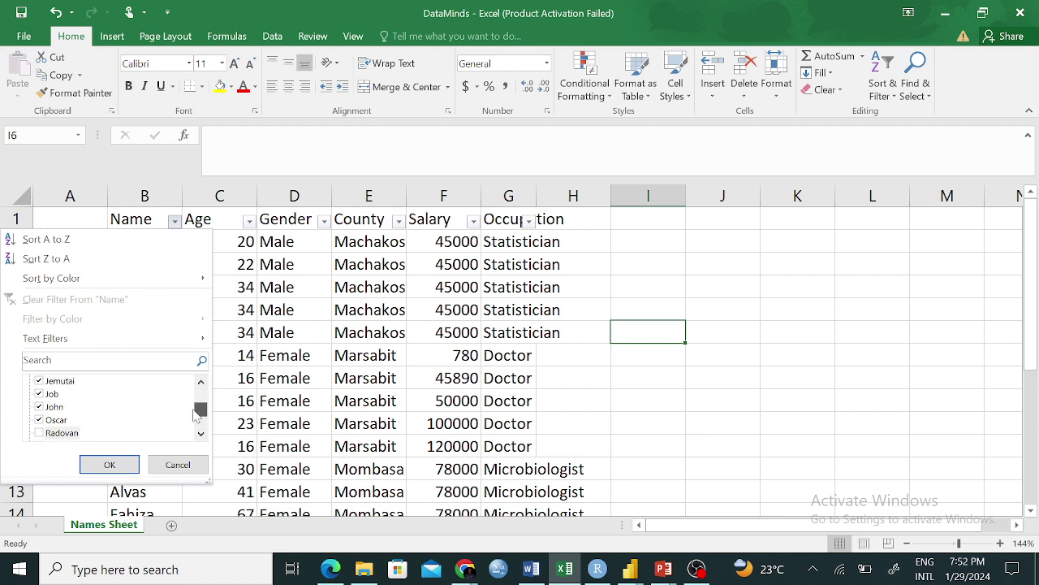
left_click(39, 394)
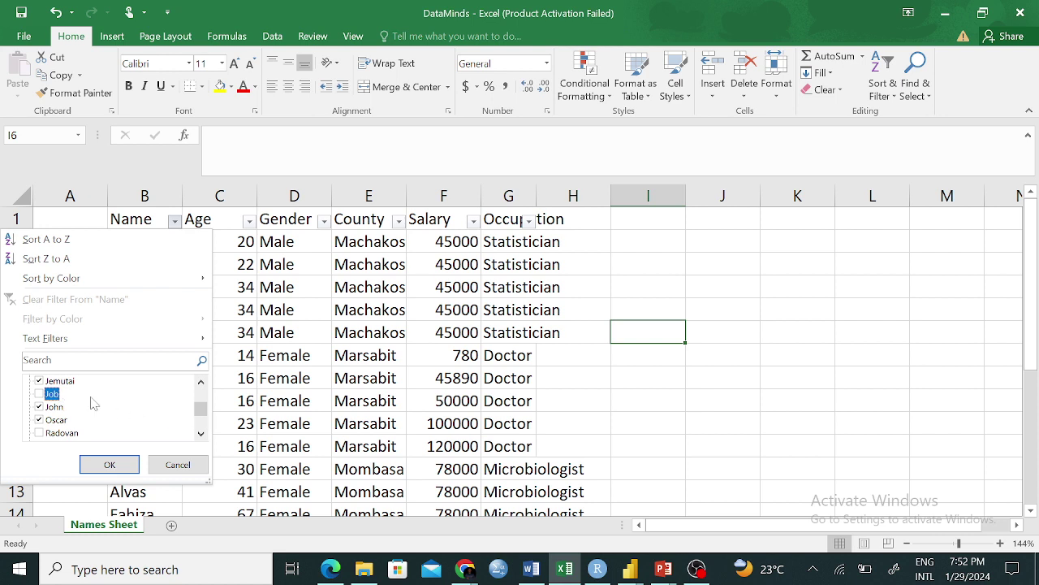
Exclude the names found in rows 10, 12 and 13 as well, and apply the Name filter.
left_click(203, 410)
left_click_drag(205, 415, 205, 427)
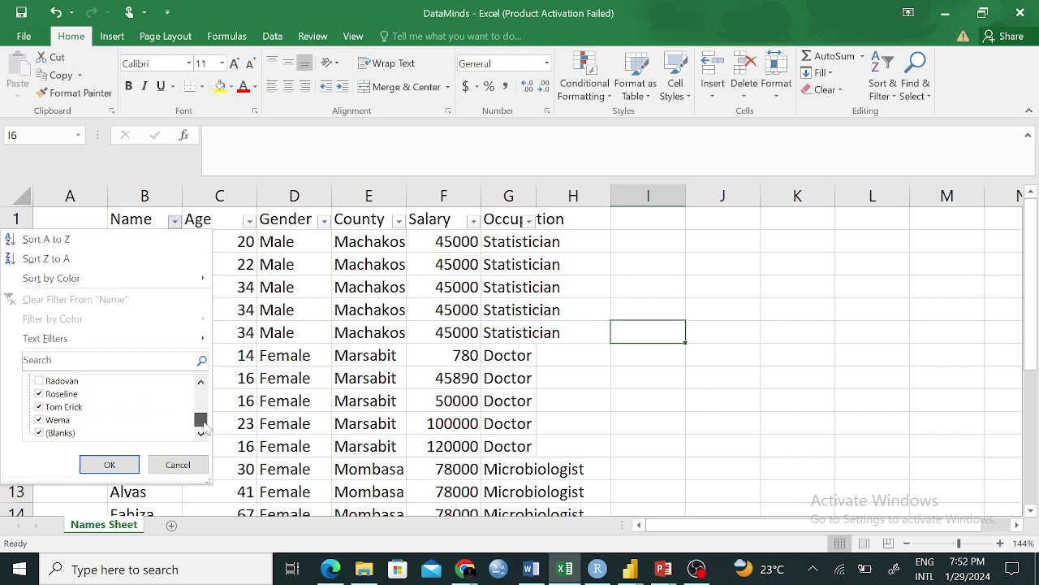
left_click(39, 407)
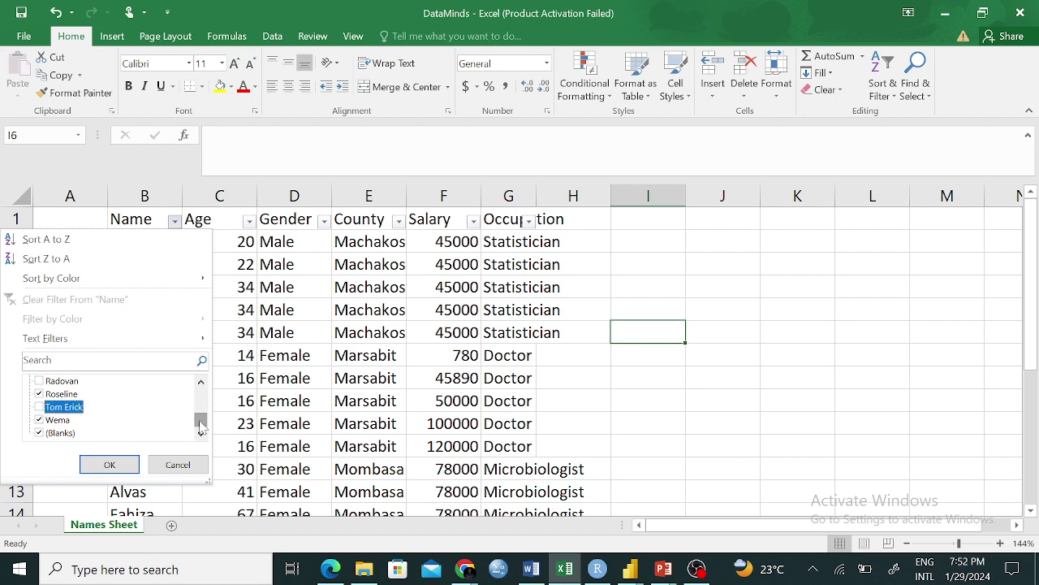
left_click_drag(201, 421, 197, 412)
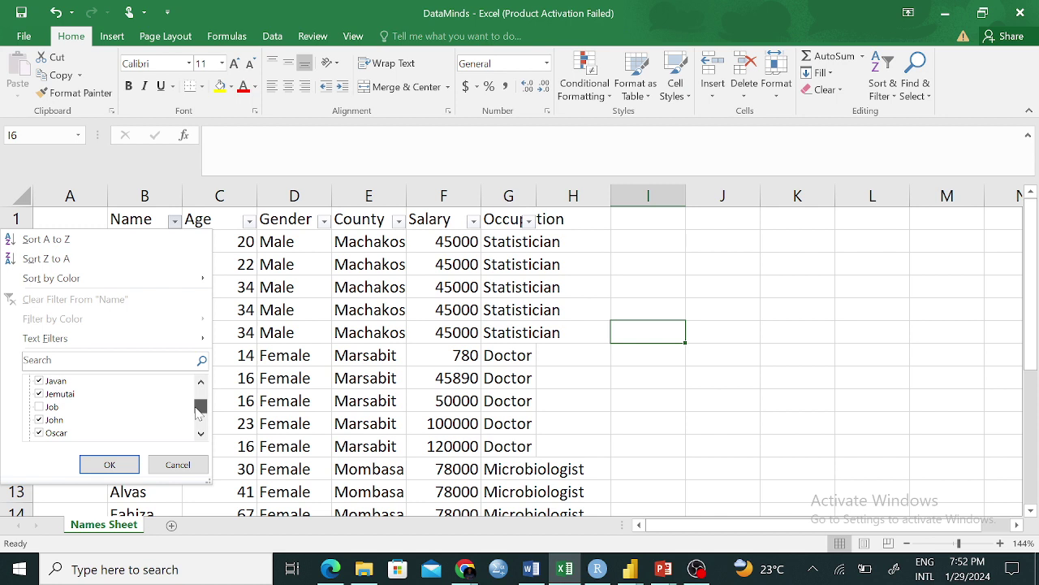
left_click_drag(198, 412, 199, 403)
left_click(40, 381)
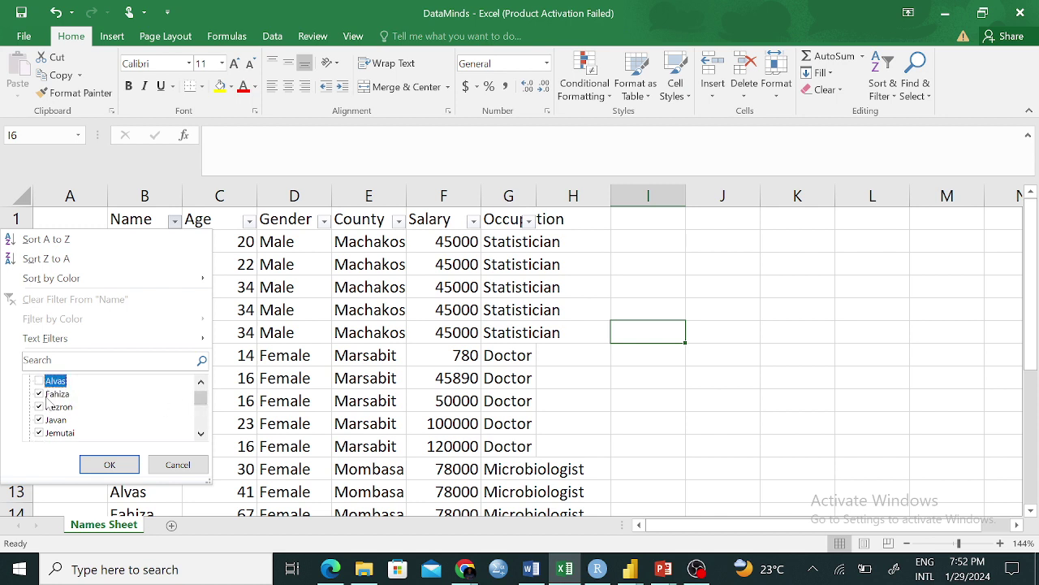
left_click_drag(198, 399, 200, 423)
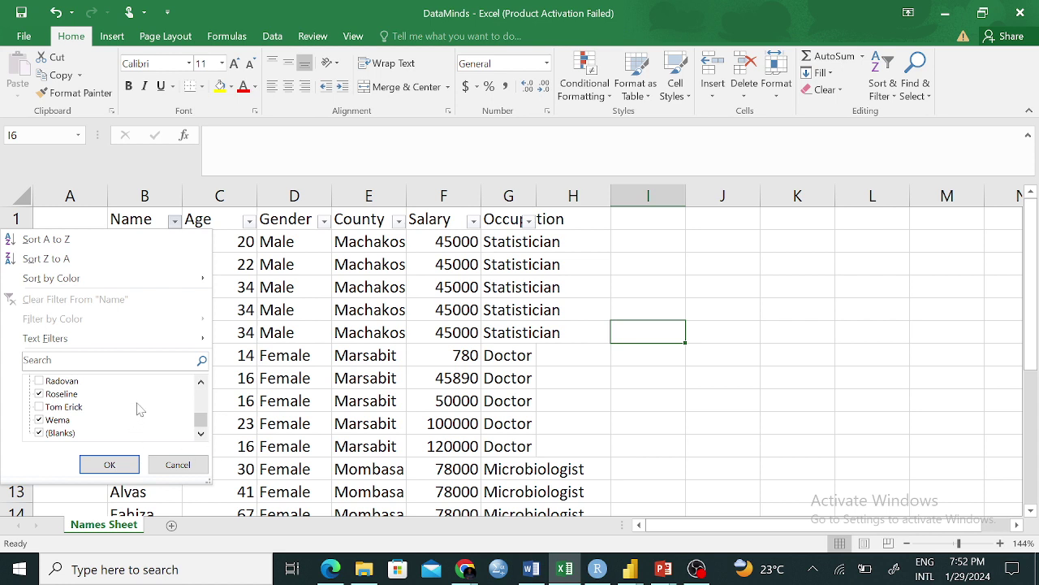
left_click(113, 465)
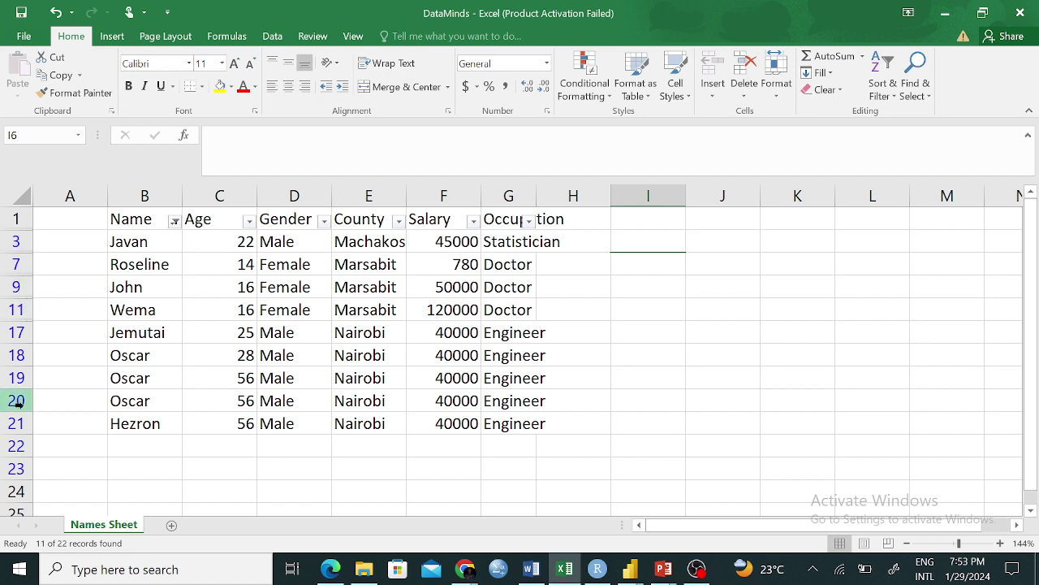
Undo the Name column filter and return to the start of the records.
left_click(796, 377)
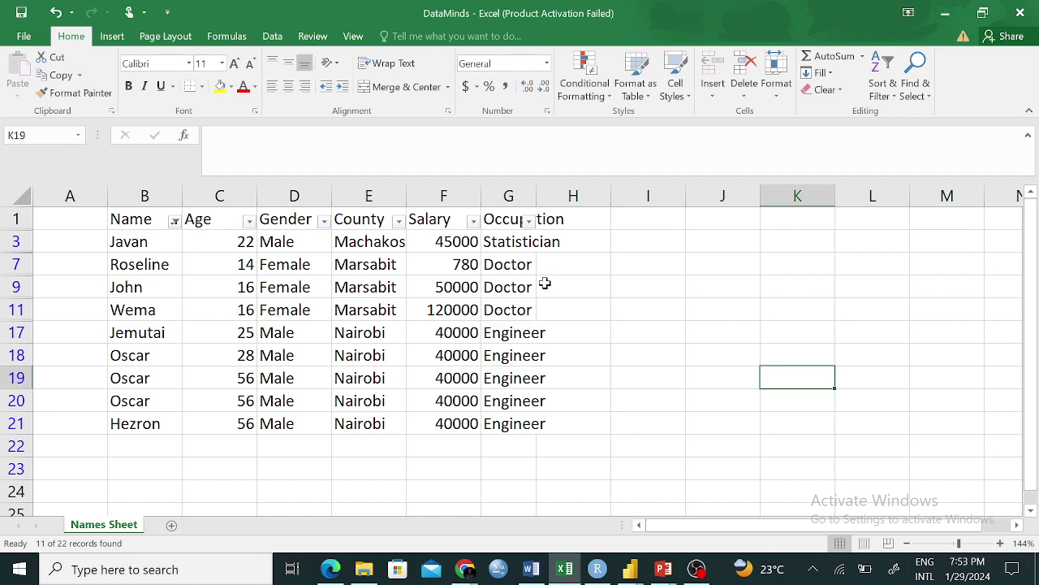
key("ctrl+z")
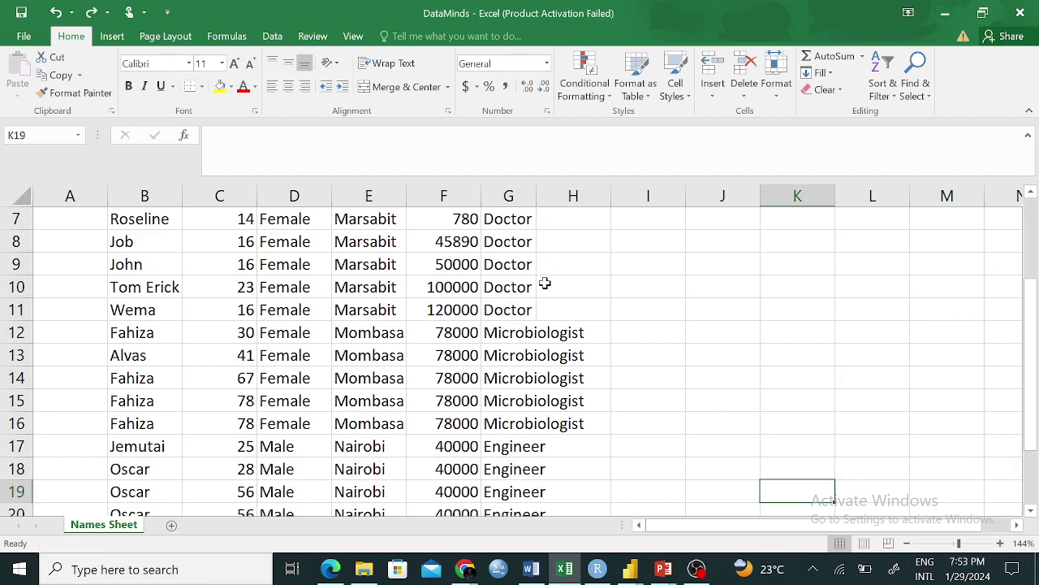
left_click(647, 335)
scroll(647, 335, "up", 2)
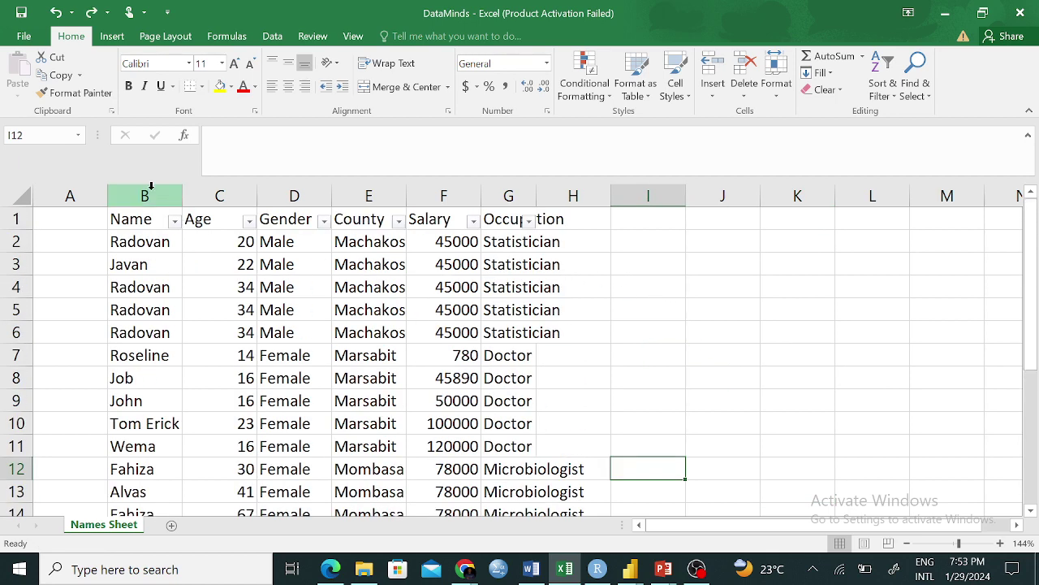
left_click_drag(144, 196, 460, 193)
left_click(772, 325)
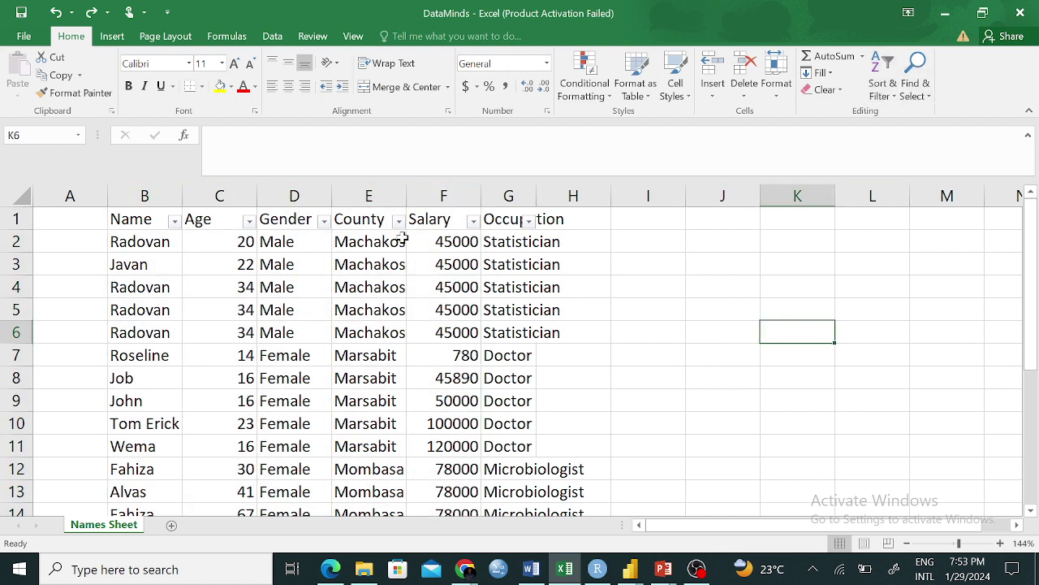
Try to exclude 45000 and 120000 from the Salary column's filter list, and check the records down to the last row.
left_click(473, 221)
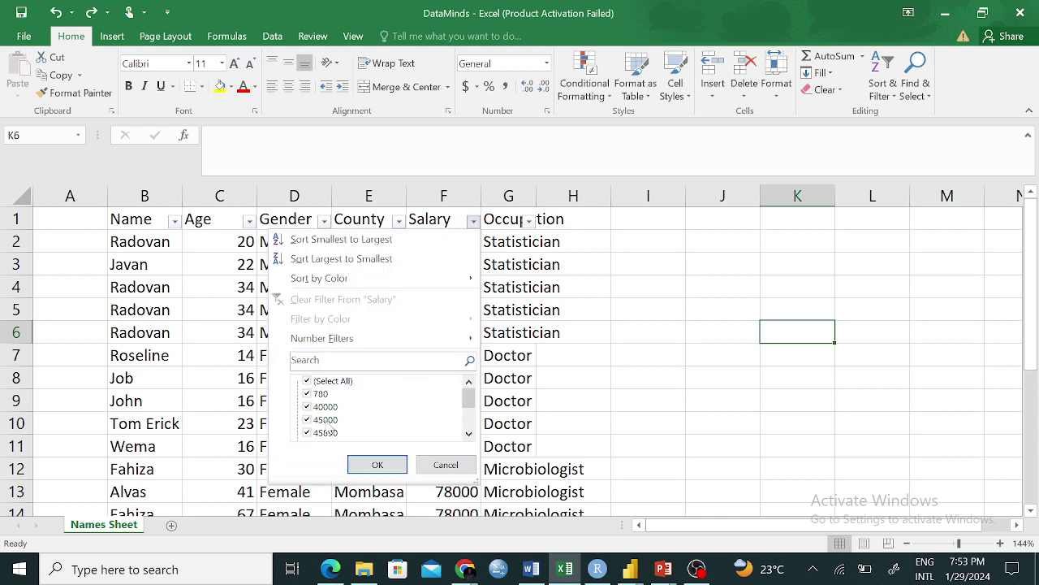
left_click(309, 420)
left_click_drag(469, 402, 468, 421)
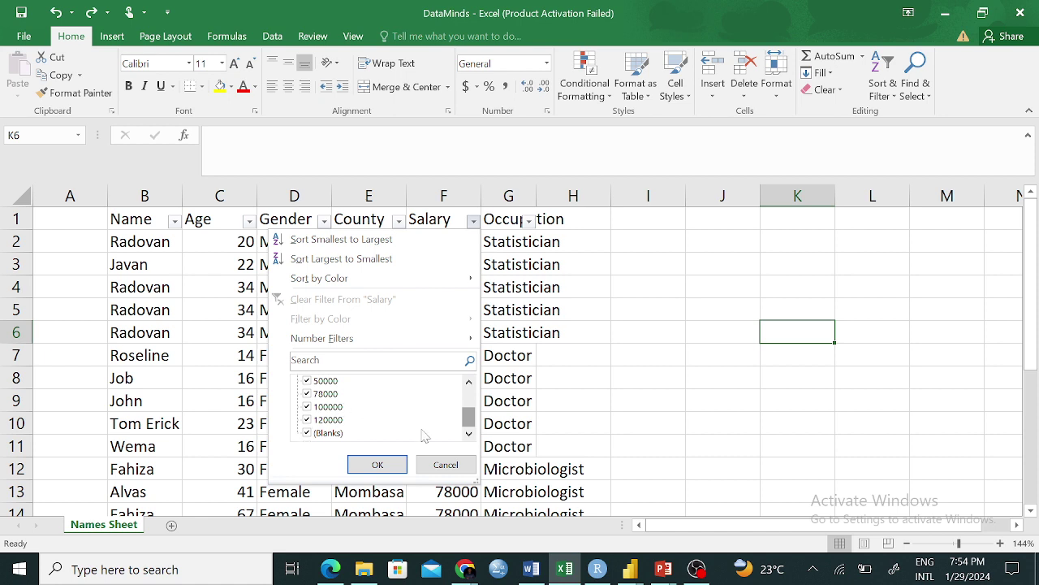
mouse_move(468, 418)
left_mouse_down()
mouse_move(473, 370)
mouse_move(473, 444)
mouse_move(470, 396)
mouse_move(475, 430)
left_mouse_up()
left_click(308, 419)
left_click(377, 465)
scroll(463, 317, "down", 8)
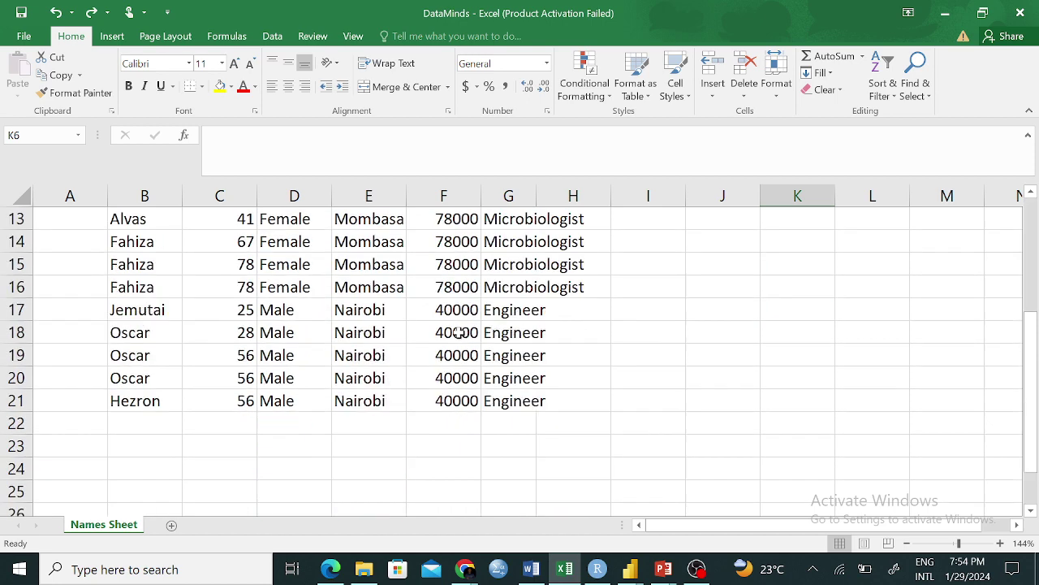
scroll(461, 329, "up", 8)
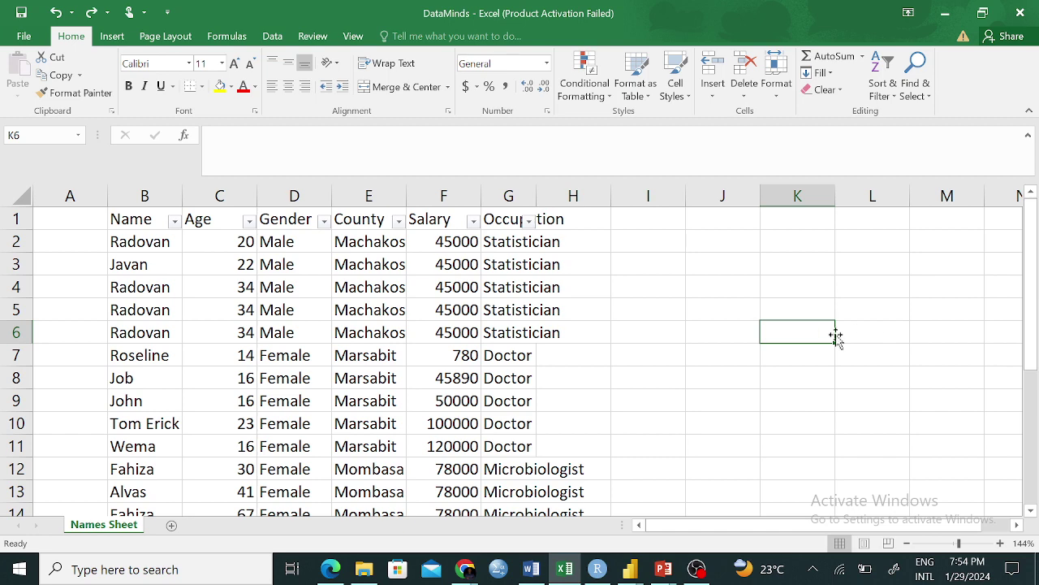
scroll(434, 374, "down", 4)
scroll(436, 377, "up", 4)
left_click(459, 355)
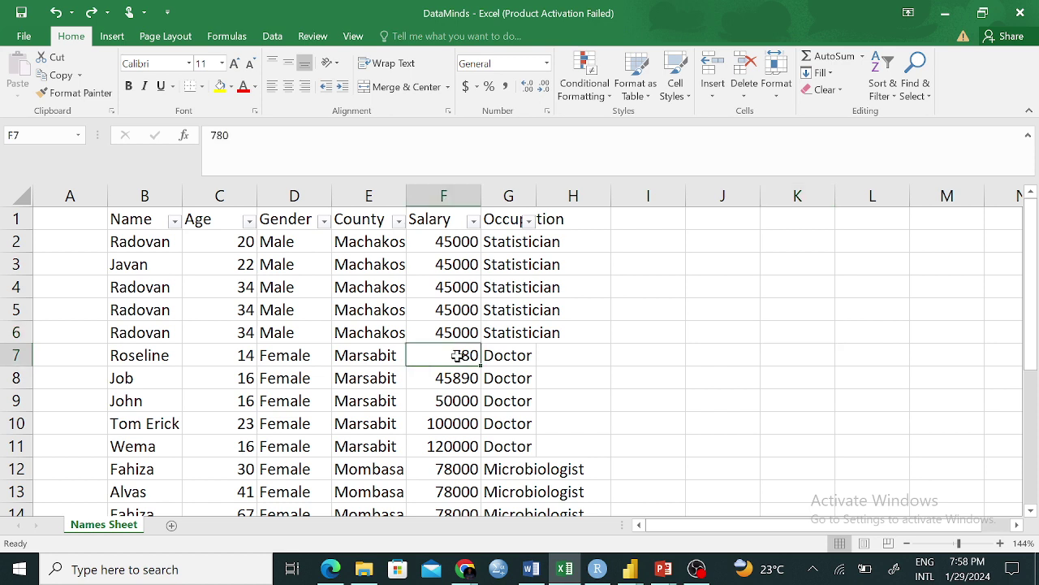
left_click(473, 220)
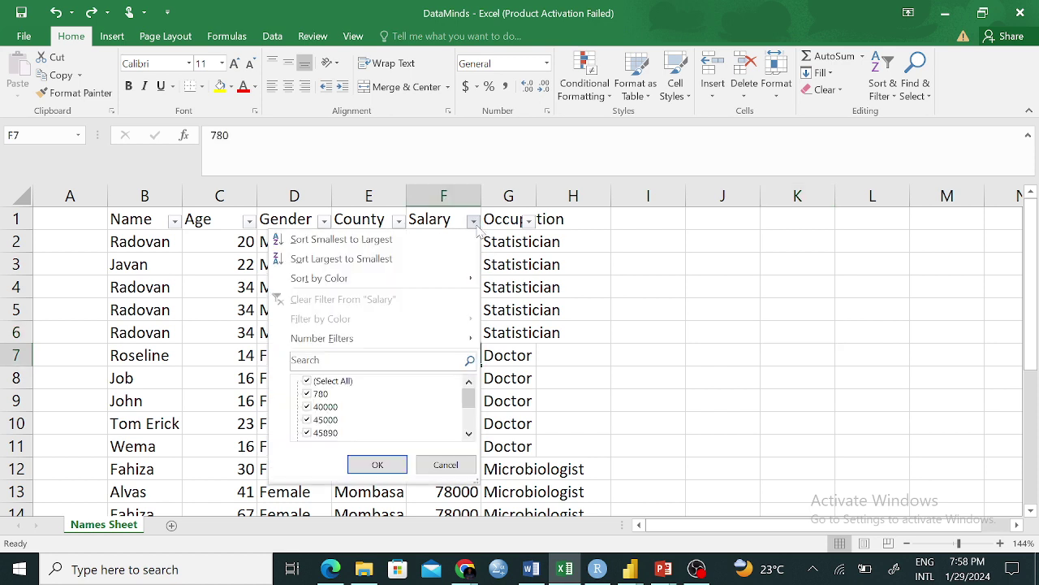
left_click(312, 396)
left_click(444, 464)
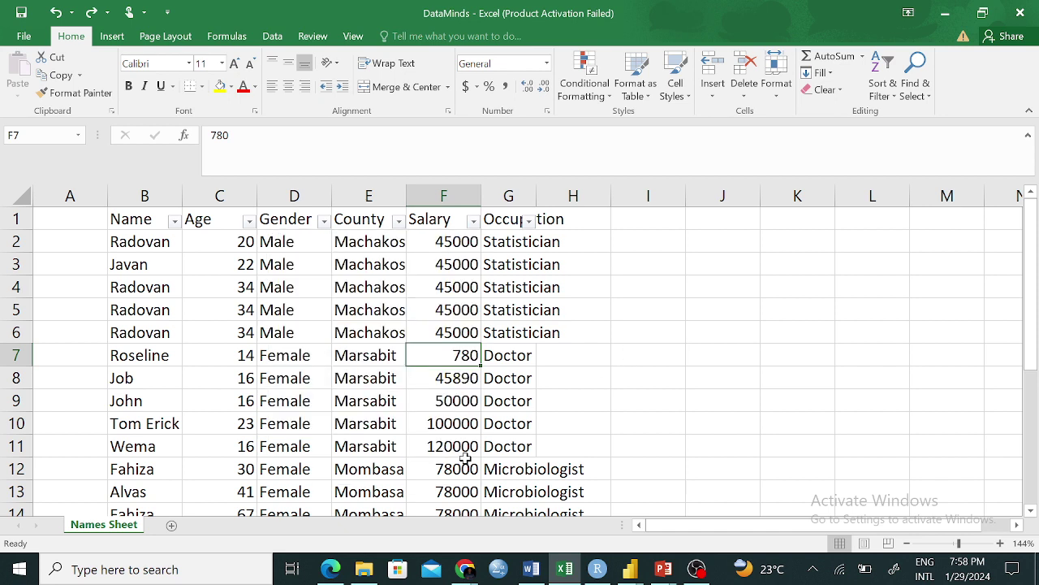
Exclude the salary 780 from the Salary column's filter list.
scroll(545, 367, "down", 4)
scroll(545, 366, "up", 4)
left_click(473, 221)
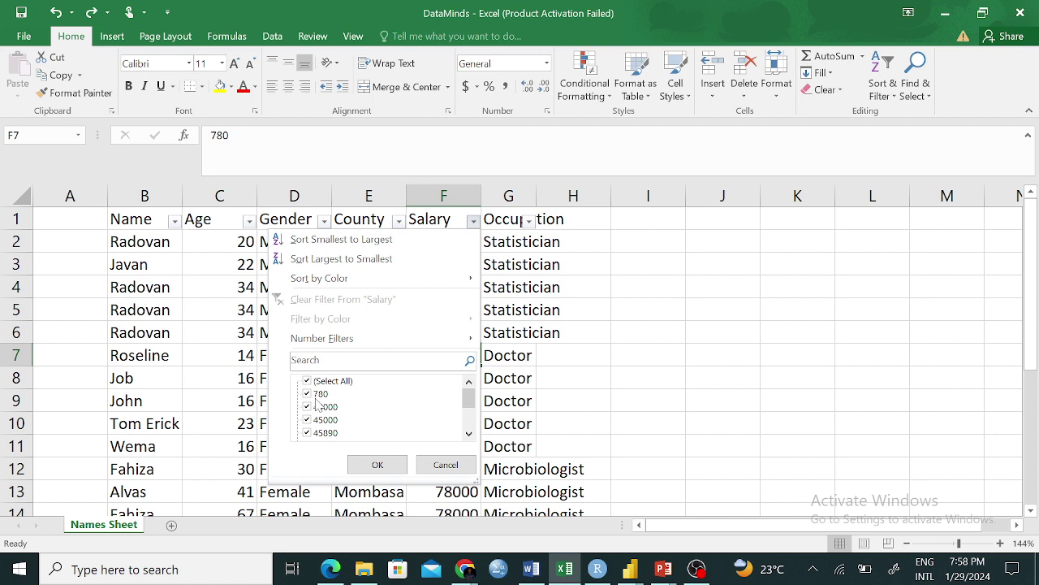
left_click(309, 394)
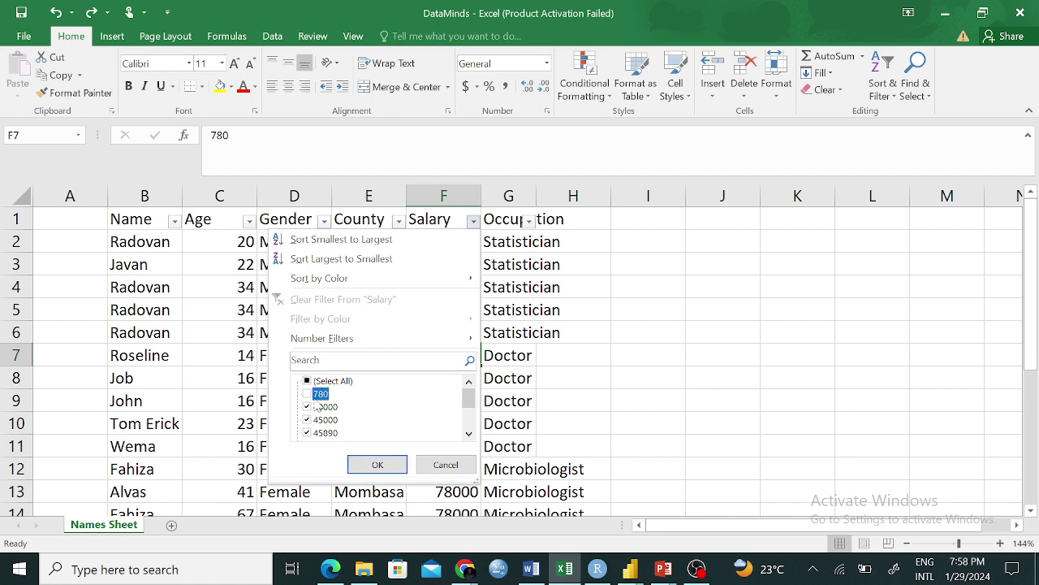
Apply the Salary filter that excludes 780 and undo it.
left_click(379, 466)
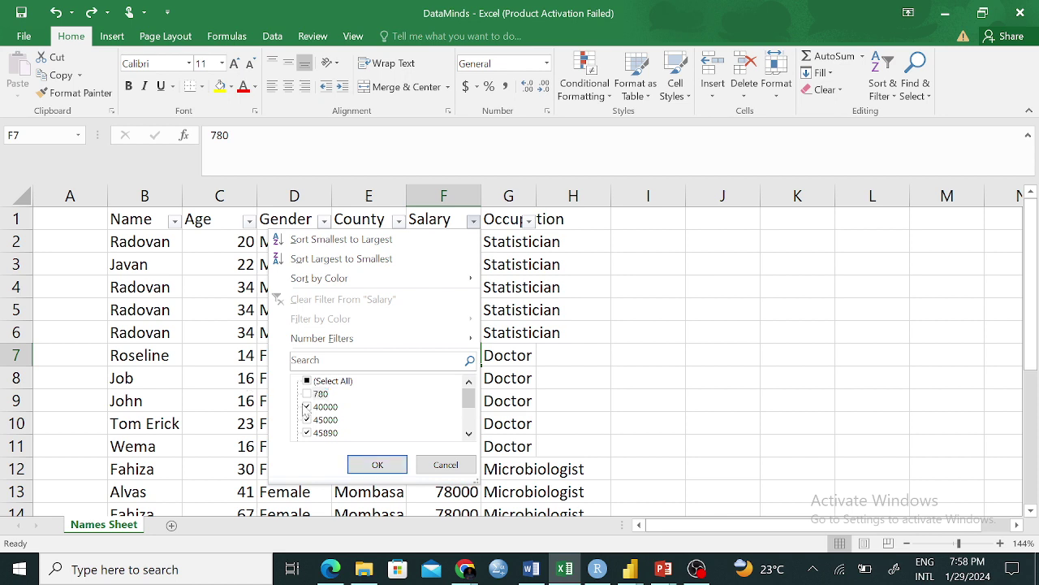
left_click(378, 464)
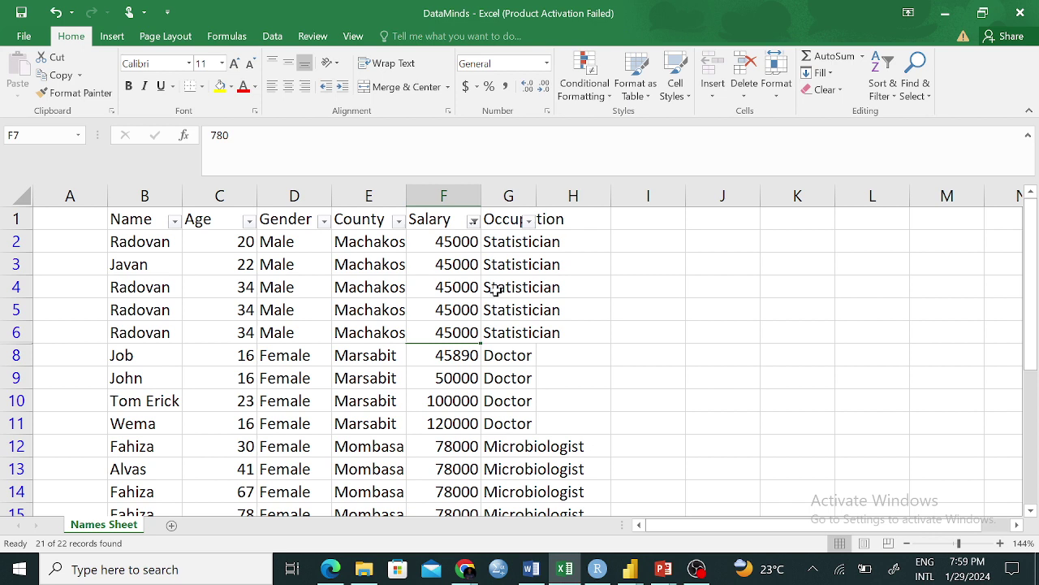
key("ctrl+z")
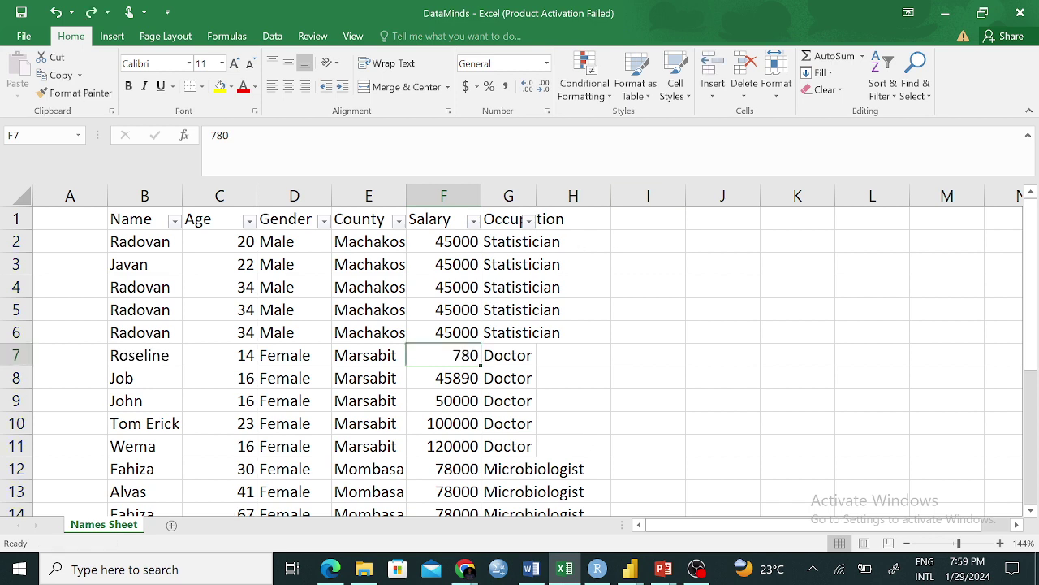
Turn off filtering on the table's header row.
left_click(883, 89)
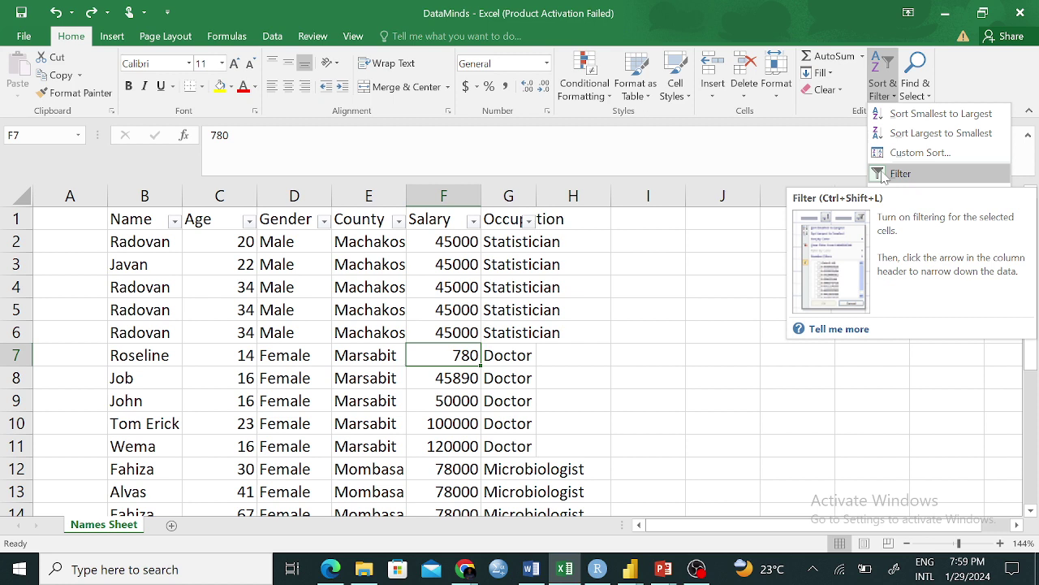
left_click(883, 175)
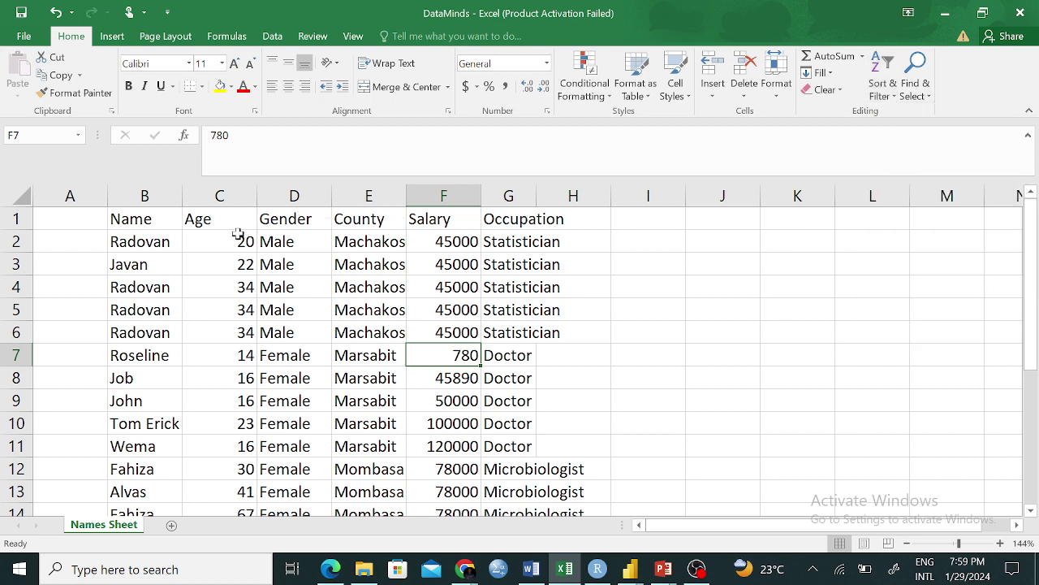
left_click(213, 227)
left_click(104, 220)
left_click(552, 236)
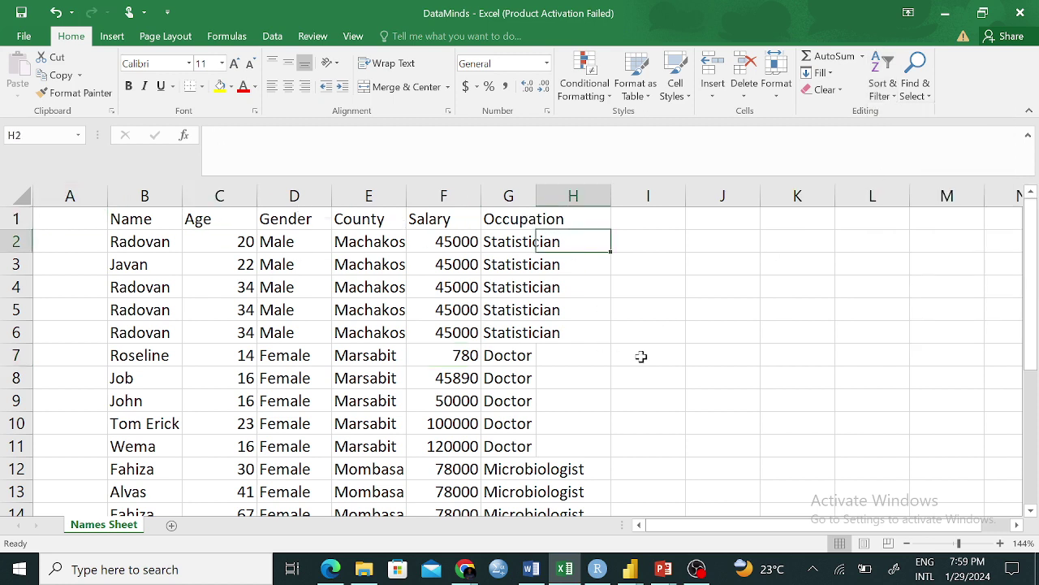
scroll(729, 455, "down", 4)
scroll(719, 450, "up", 4)
scroll(717, 440, "down", 5)
scroll(707, 436, "up", 5)
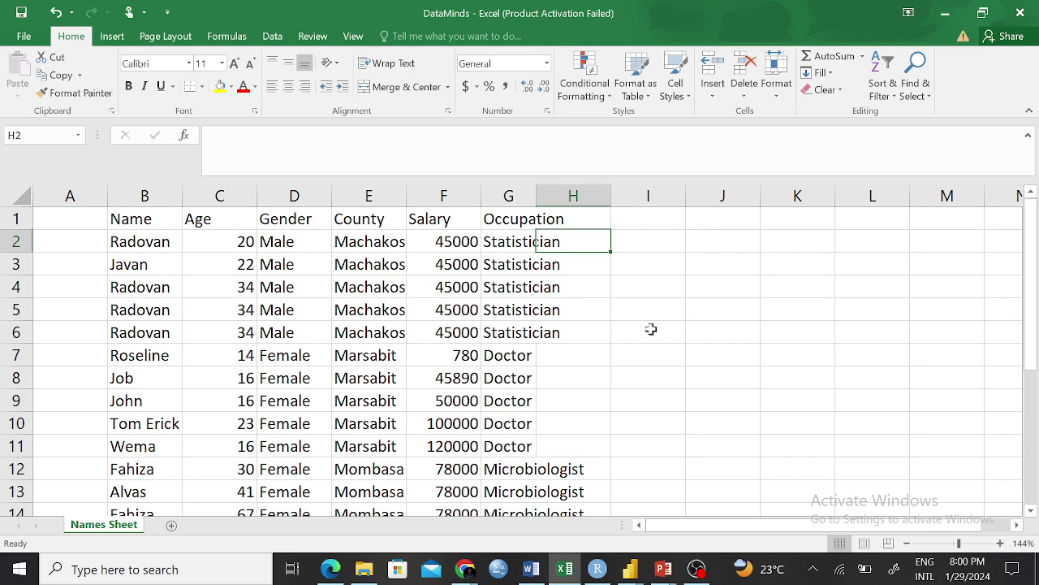
Set the Statistician salaries in F4 to 1000 and in F2 to 2345.
left_click(459, 286)
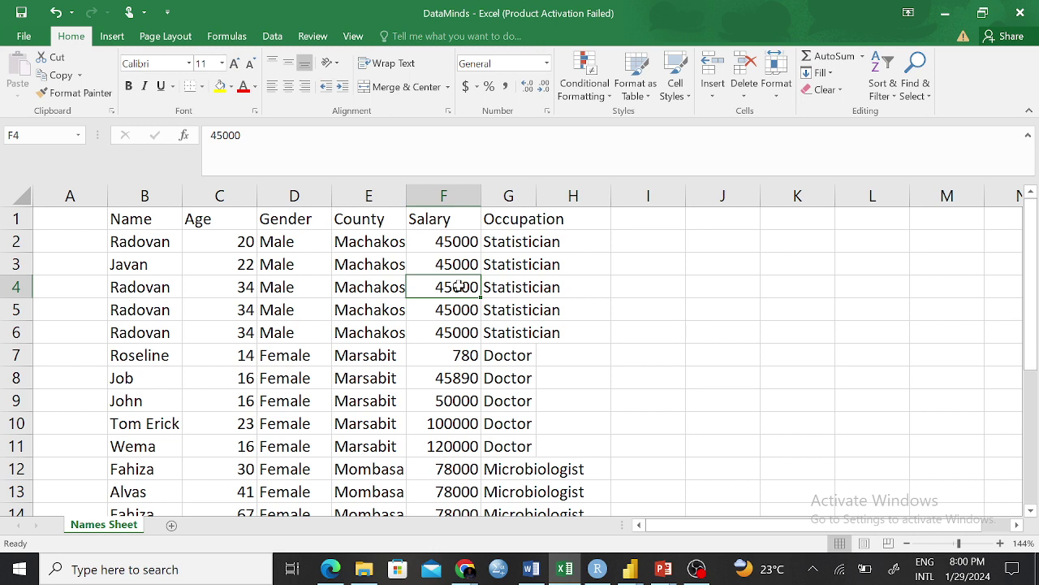
type("1000")
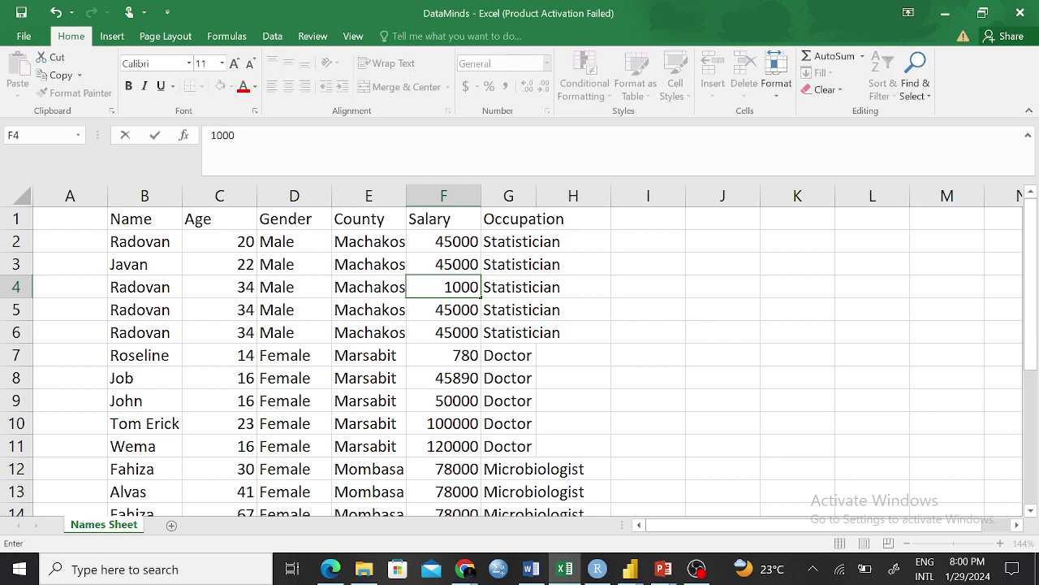
left_click(451, 243)
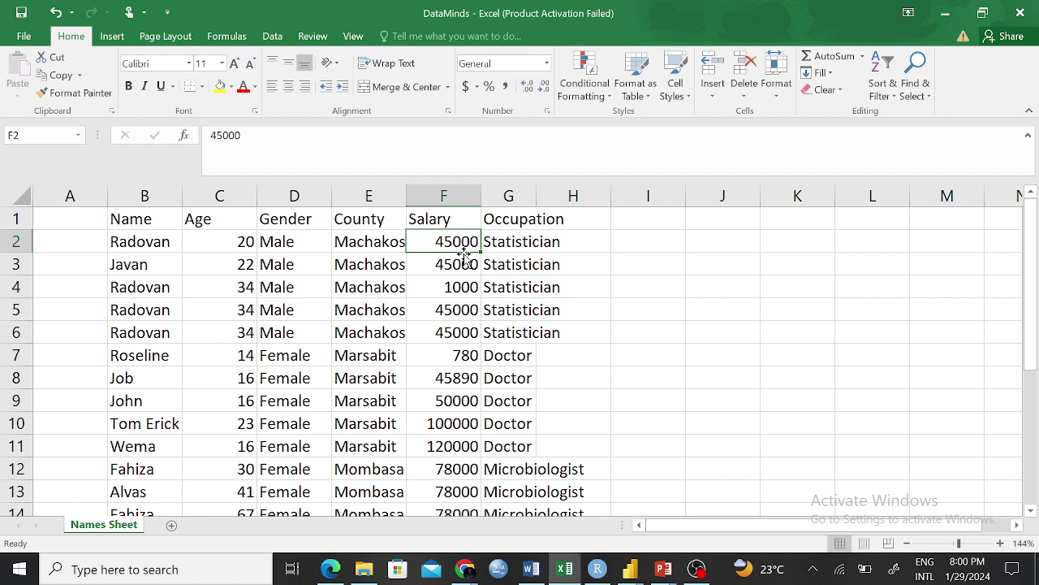
type("2345")
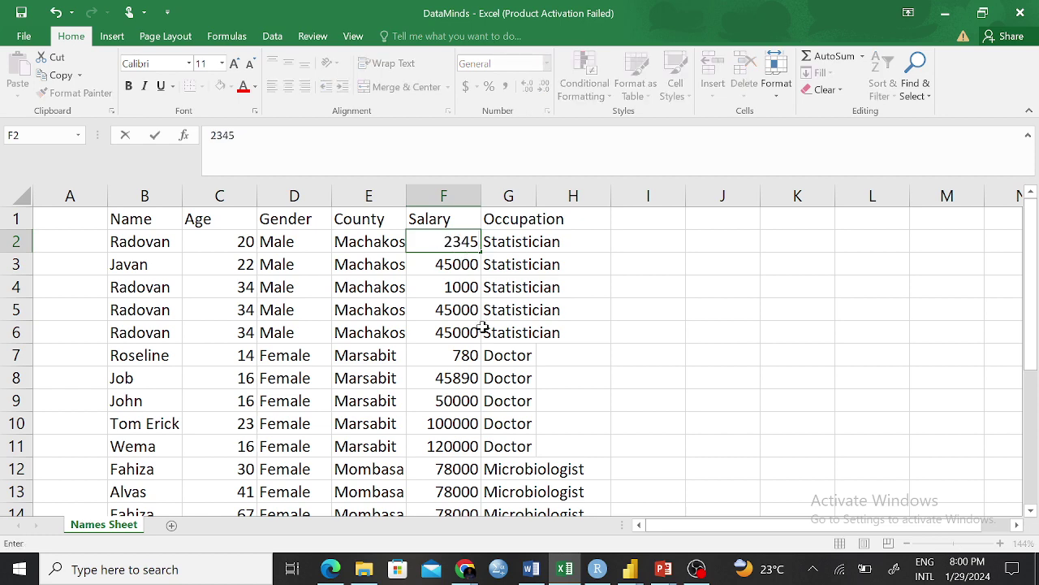
Set the Microbiologist salaries in F14 to 678 and in F16 to 63563.
scroll(444, 426, "down", 2)
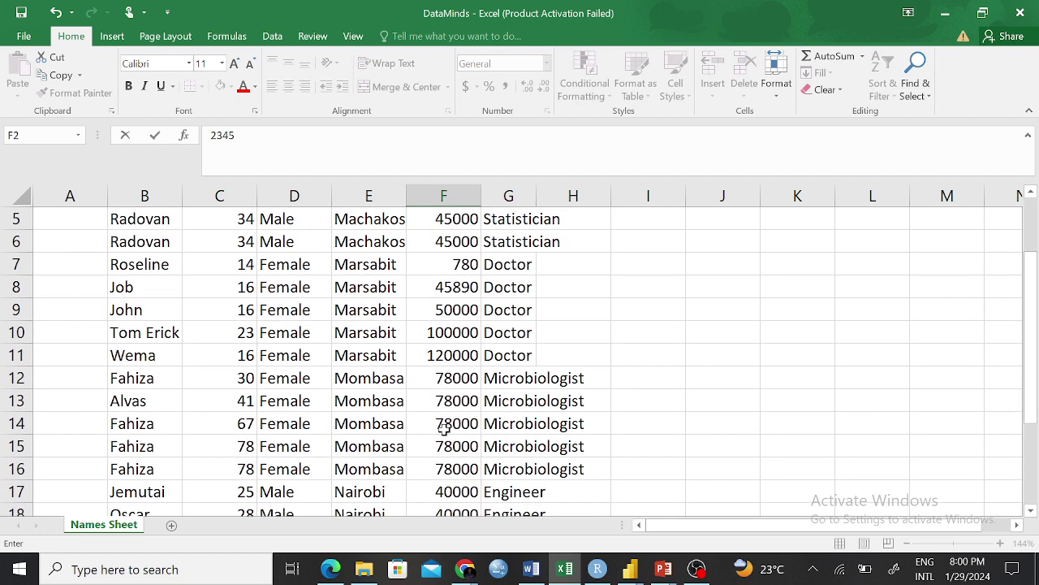
left_click(444, 431)
type("678")
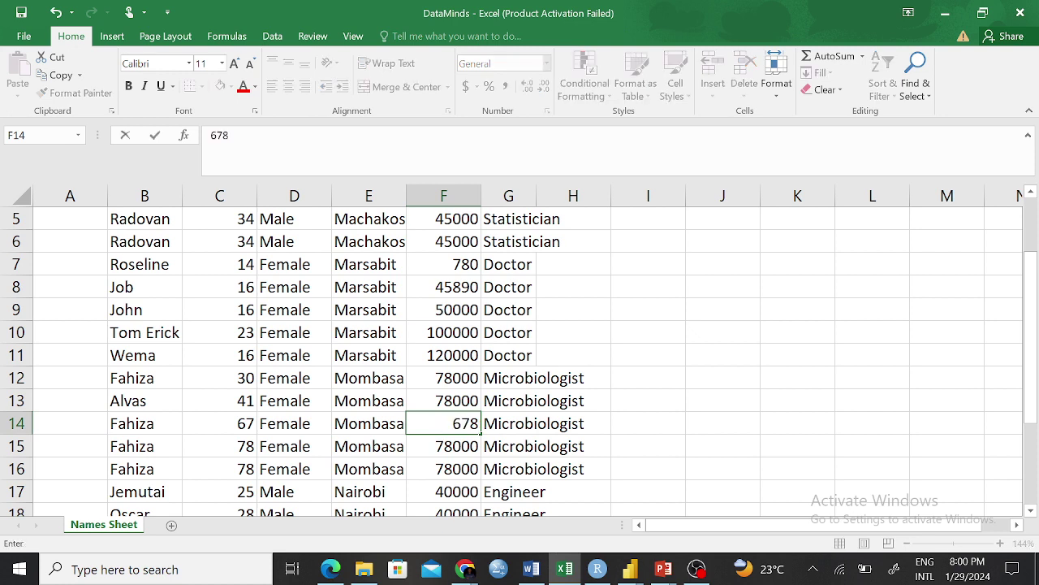
left_click(454, 469)
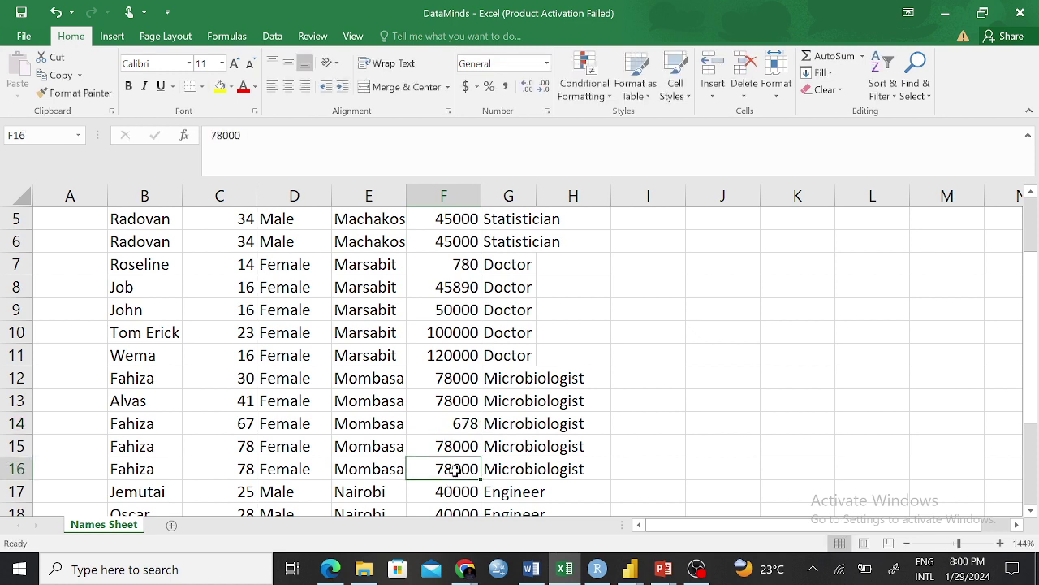
type("y7we54")
key("BackSpace")
key("BackSpace")
key("BackSpace")
key("BackSpace")
key("BackSpace")
key("BackSpace")
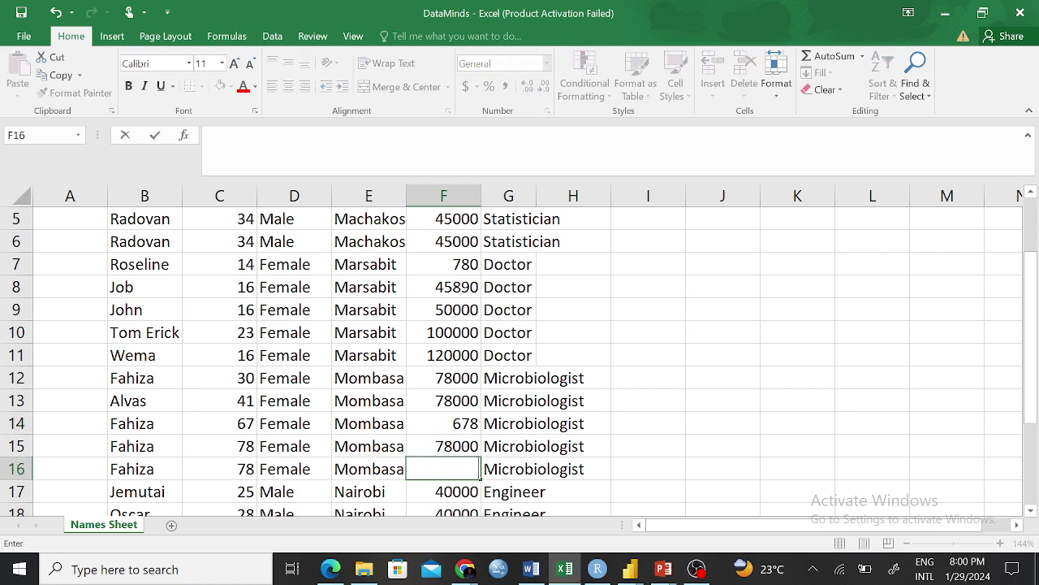
type("63563")
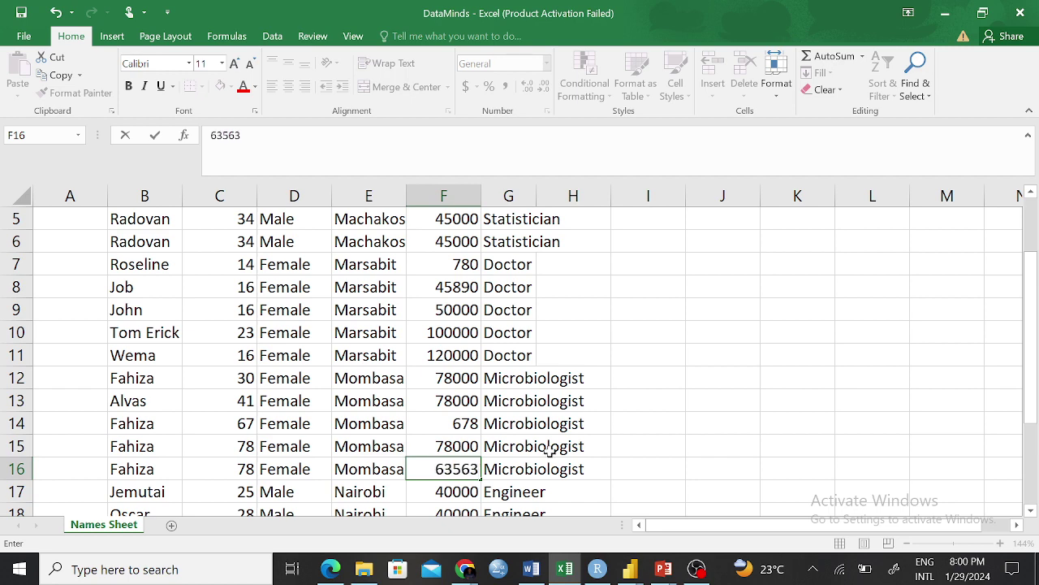
Set the Engineer salaries in F19 to 997 and in F21 to 4546.
scroll(520, 438, "down", 1)
left_click(460, 443)
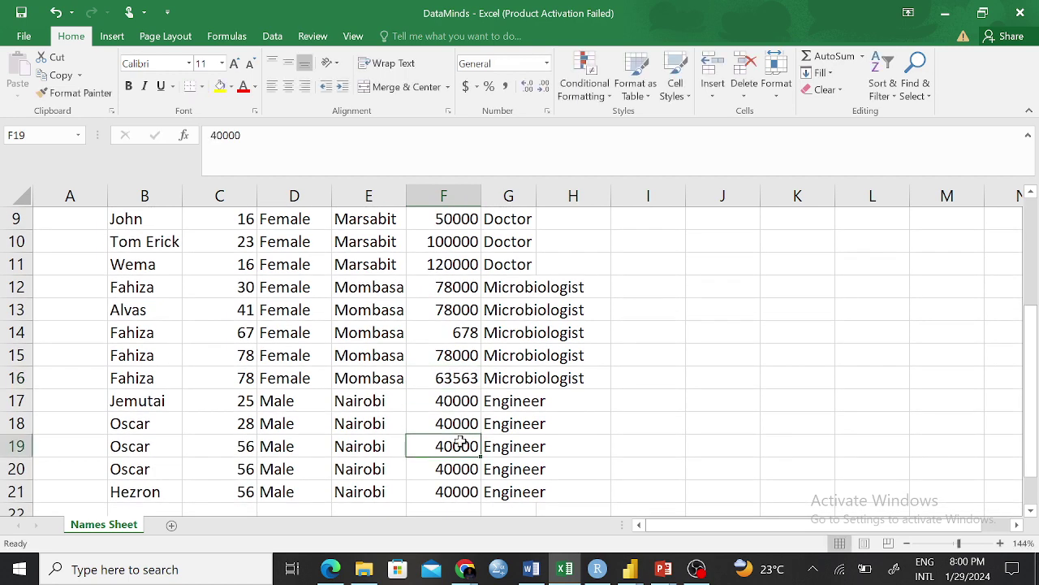
type("997")
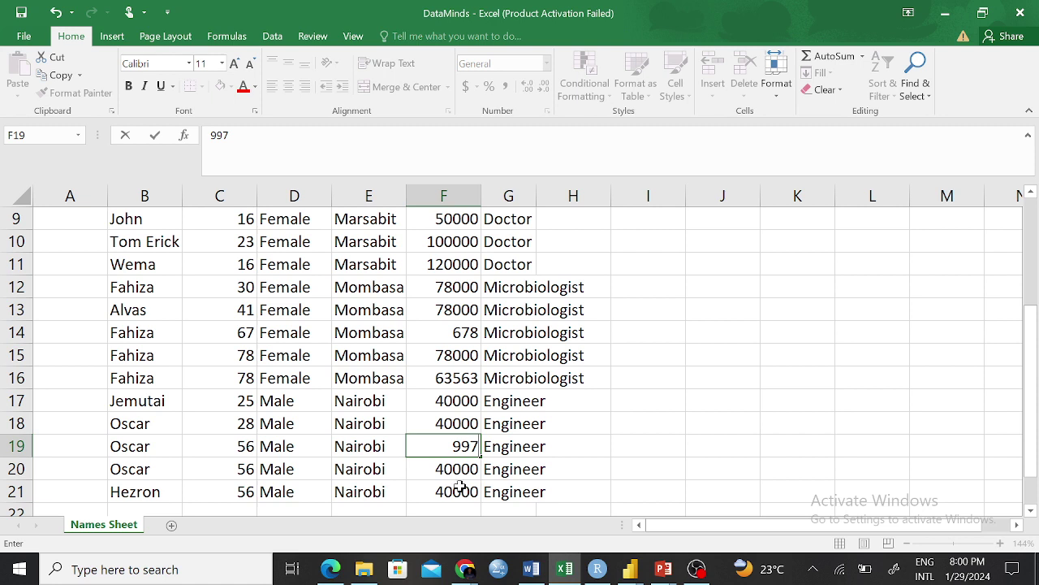
left_click(459, 490)
type("4546")
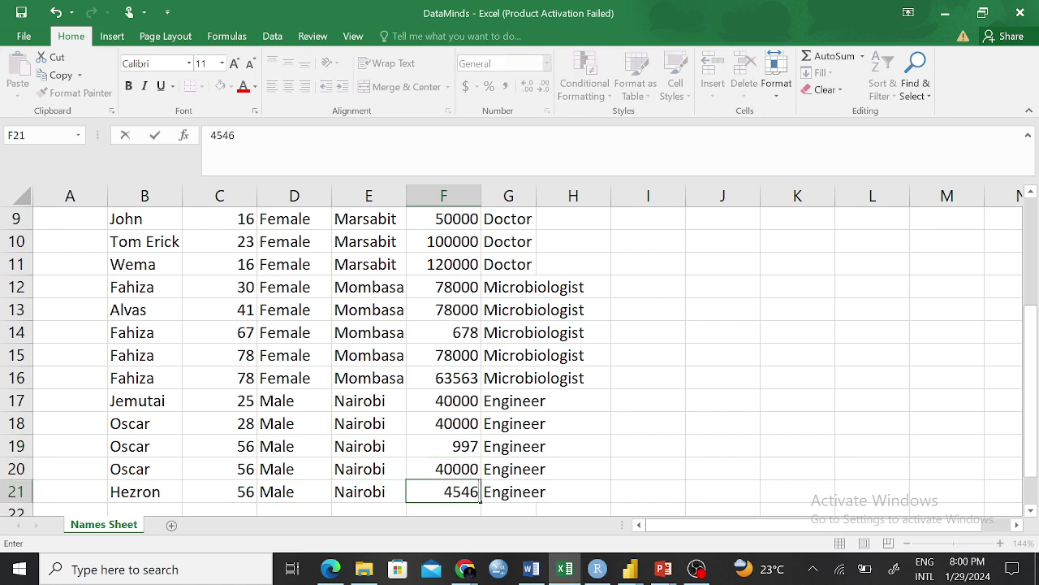
Set the Engineer salary in F17 to 456 and the Microbiologist salary in F13 to 98766.
left_click(452, 401)
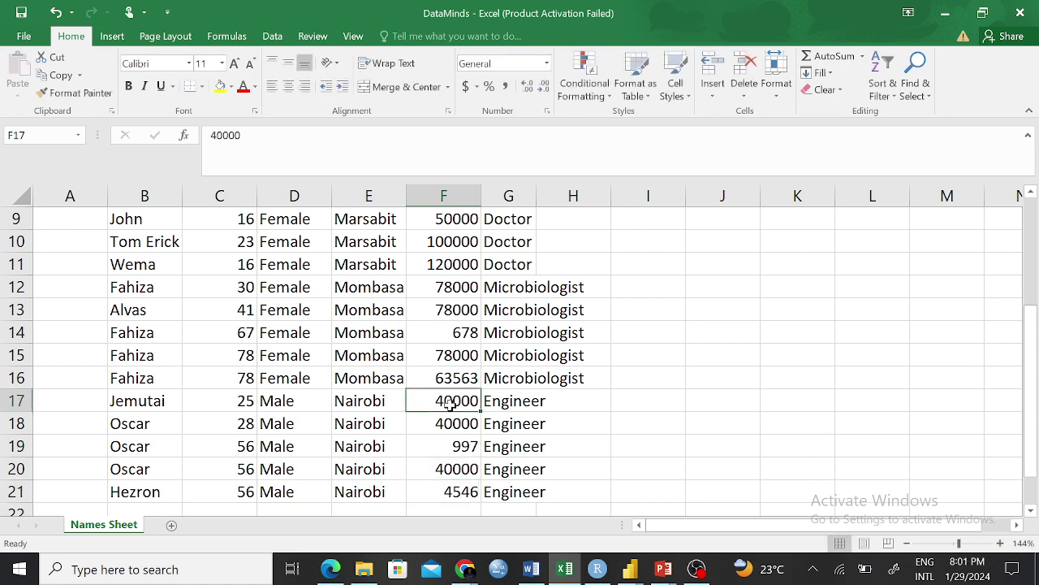
type("456")
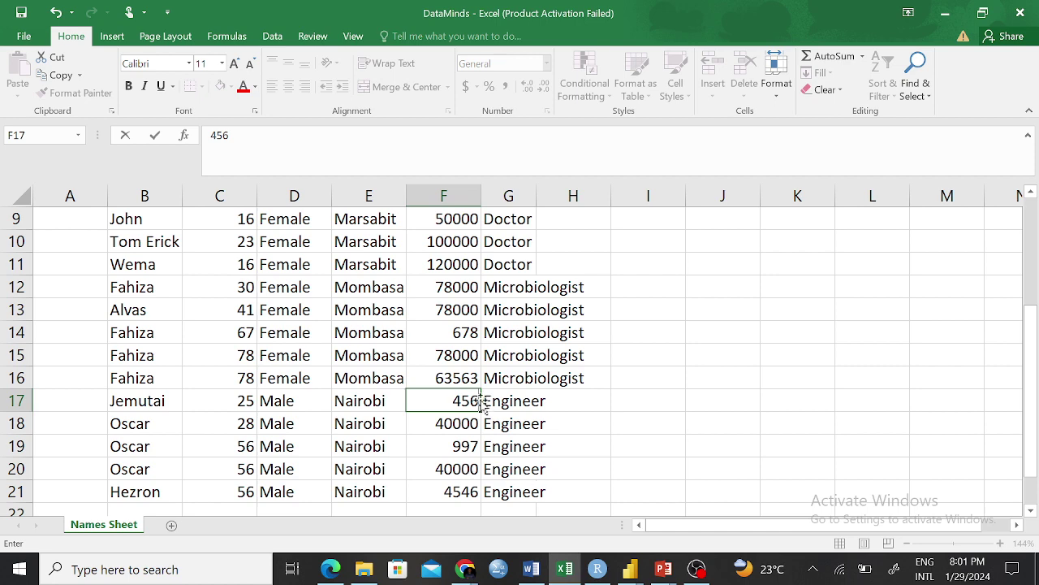
left_click(461, 425)
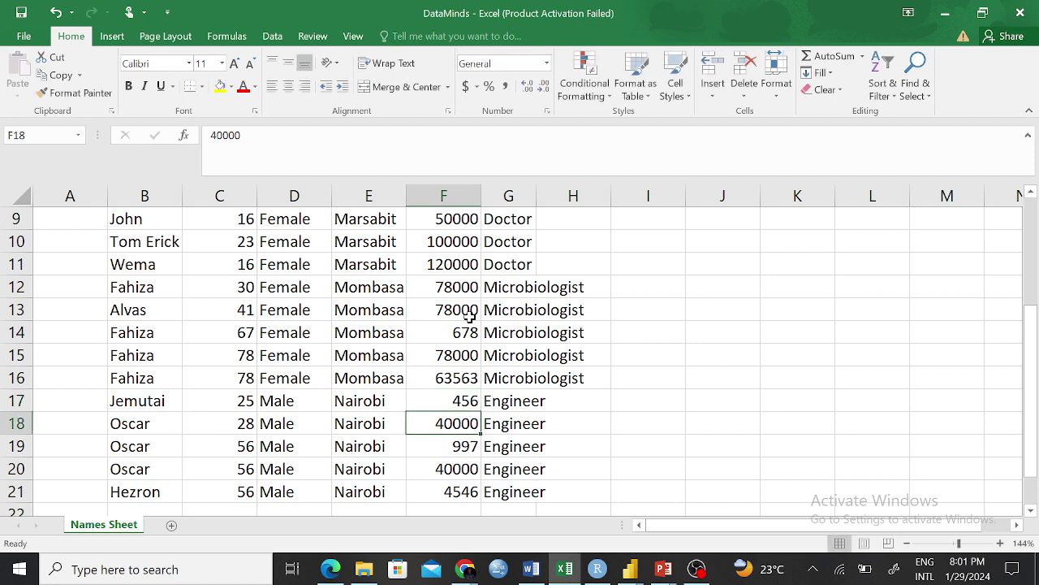
scroll(469, 319, "up", 2)
left_click(461, 402)
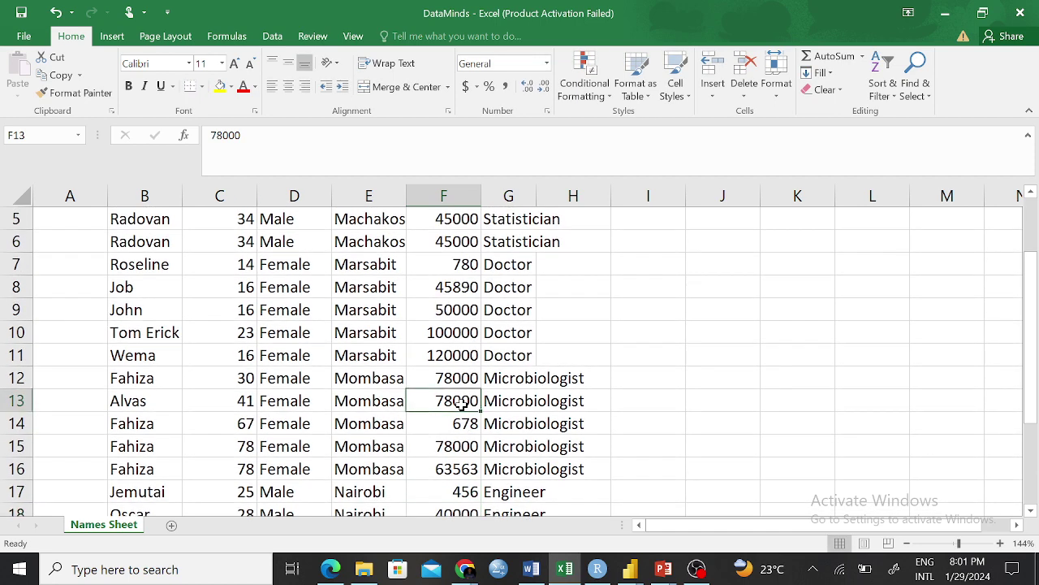
type("98766")
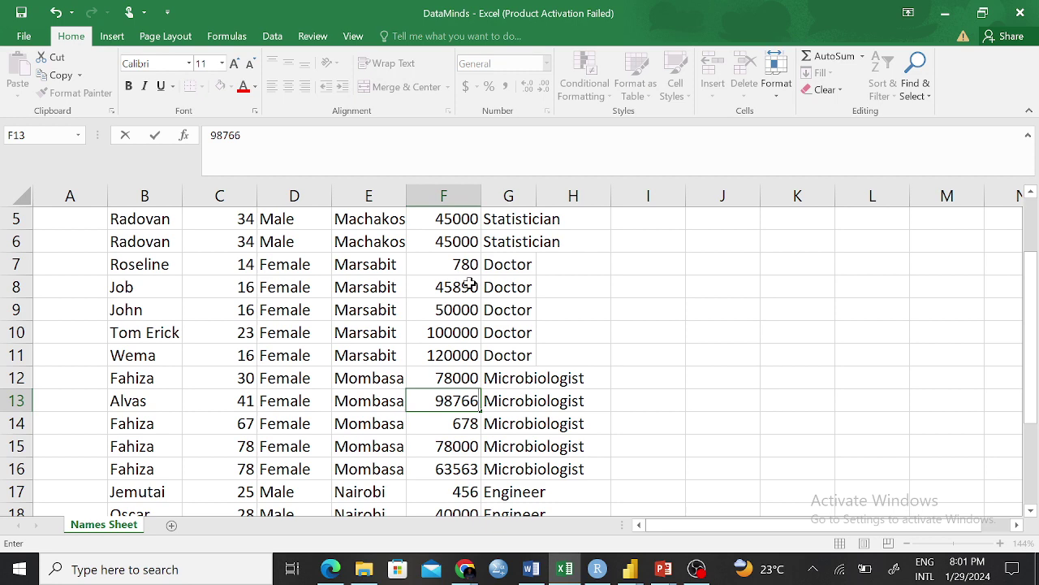
Set the Statistician salaries in F6 to 342 and in F3 to 1232.
scroll(471, 321, "up", 2)
left_click(465, 332)
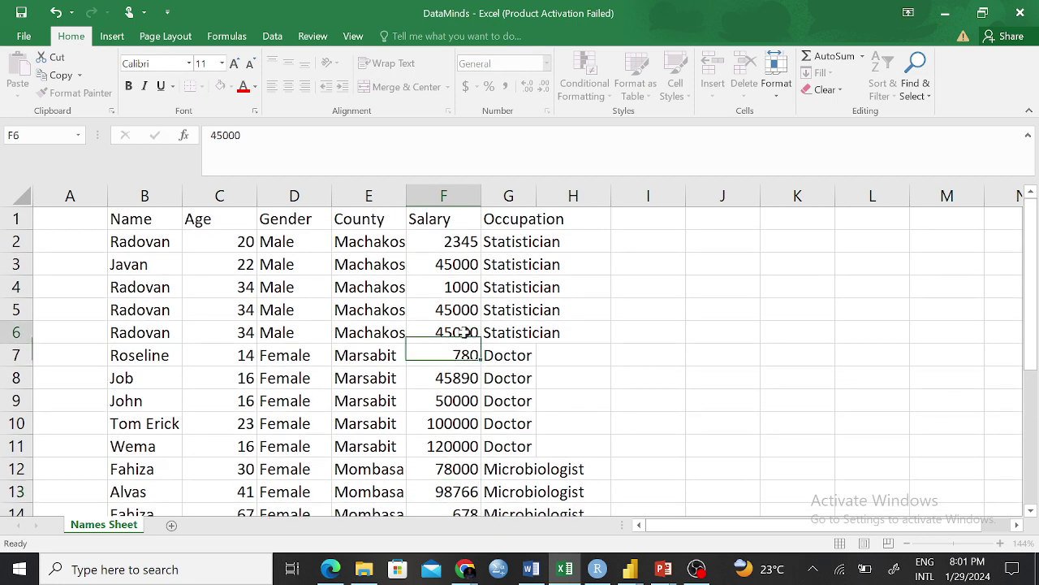
type("342")
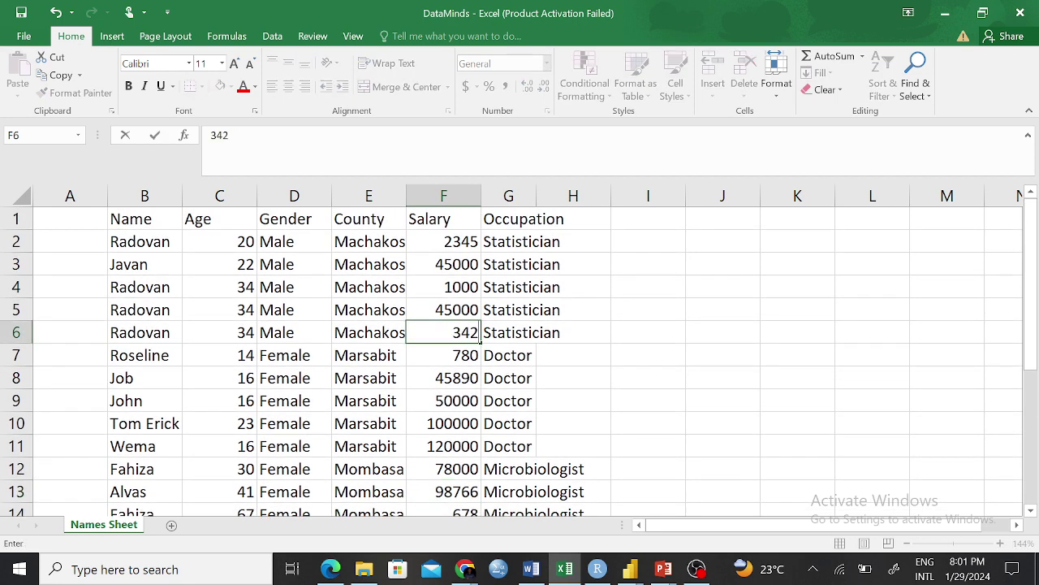
left_click(460, 264)
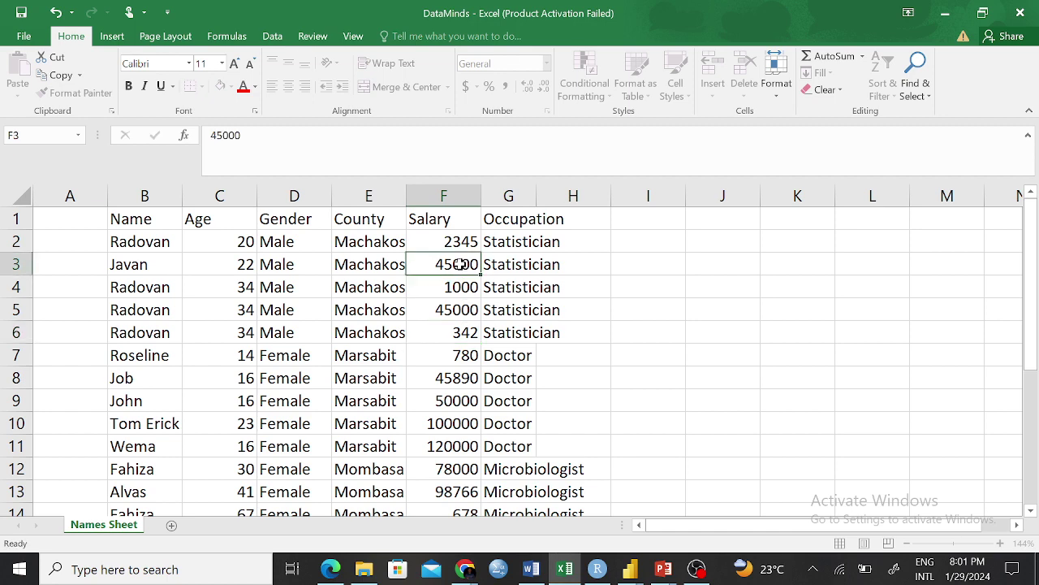
type("1232")
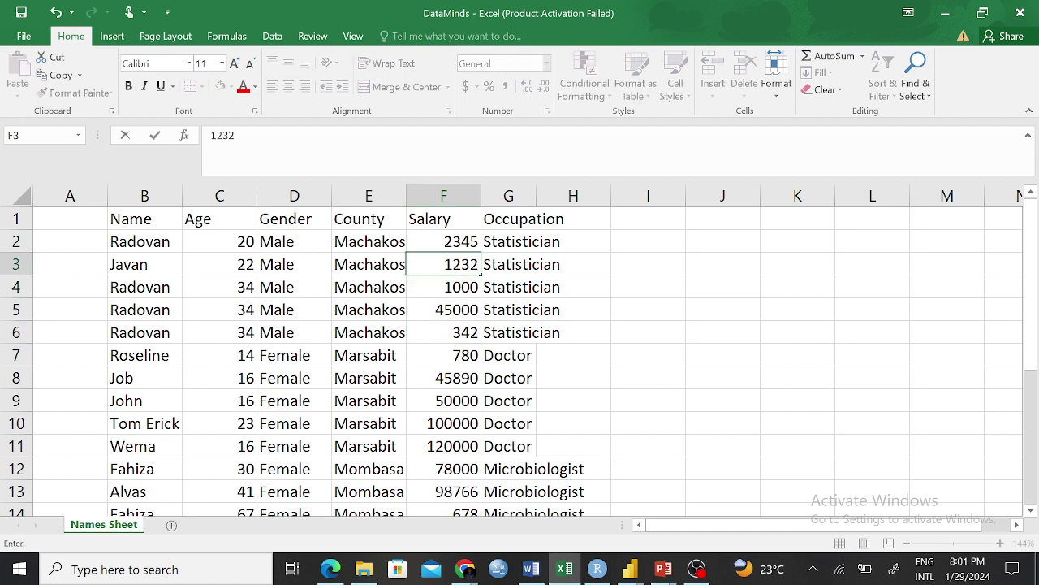
Set the Engineer salary in F18 to 7890 and commit the entry.
scroll(521, 290, "down", 1)
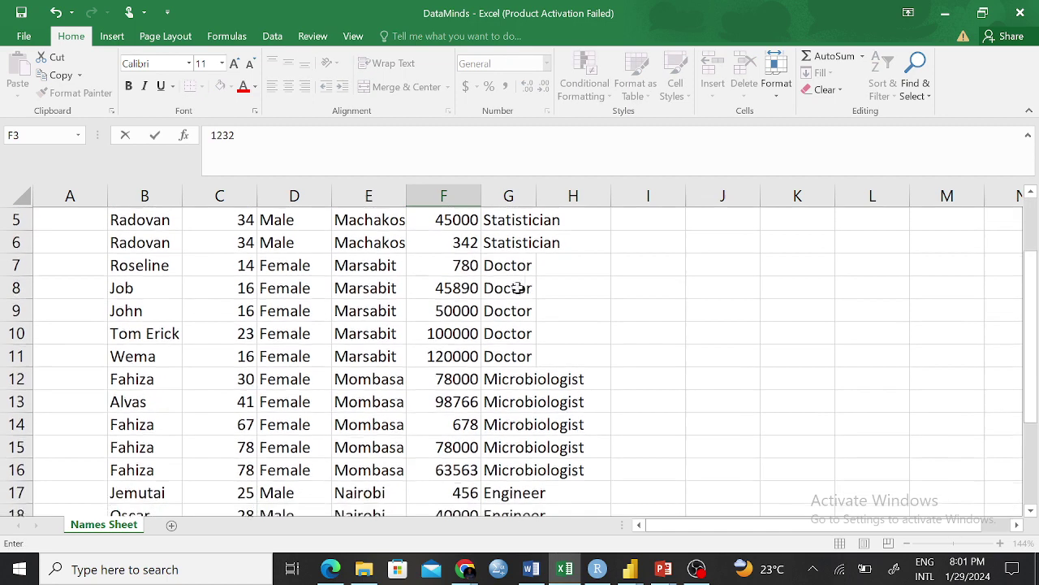
left_click(452, 332)
scroll(531, 349, "down", 2)
scroll(532, 349, "up", 1)
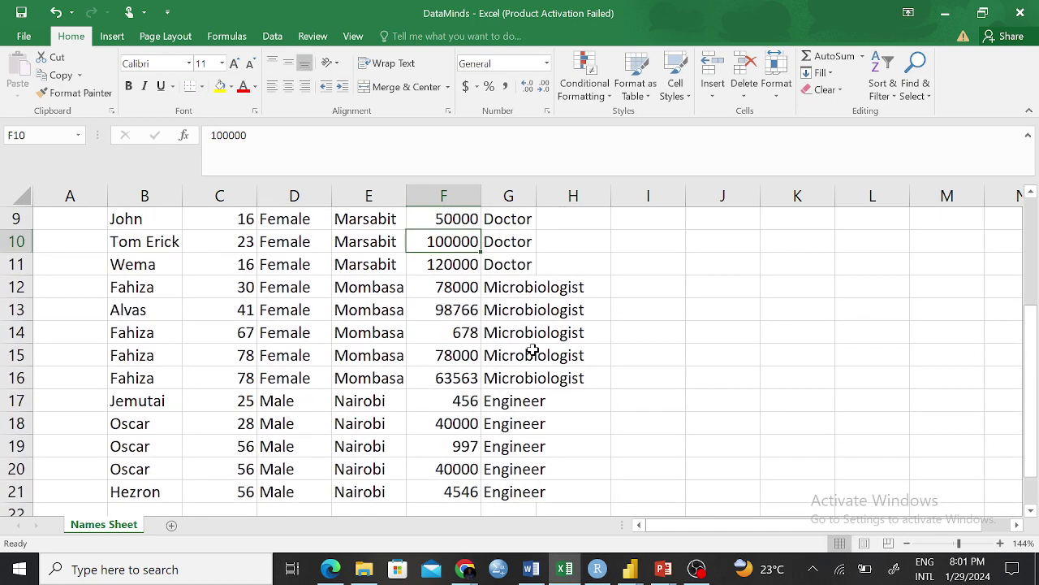
left_click(451, 423)
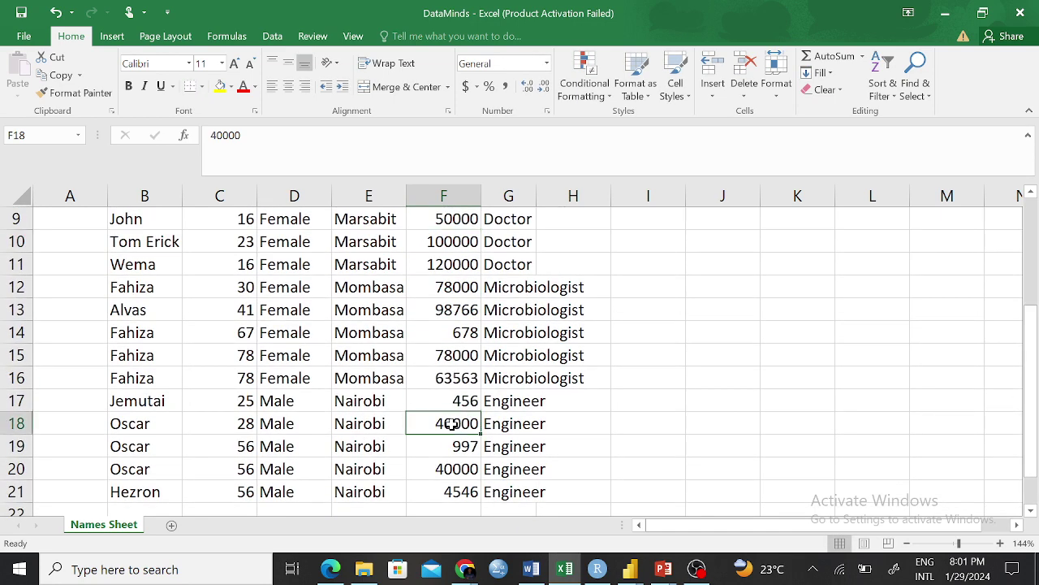
type("45")
key("BackSpace")
key("BackSpace")
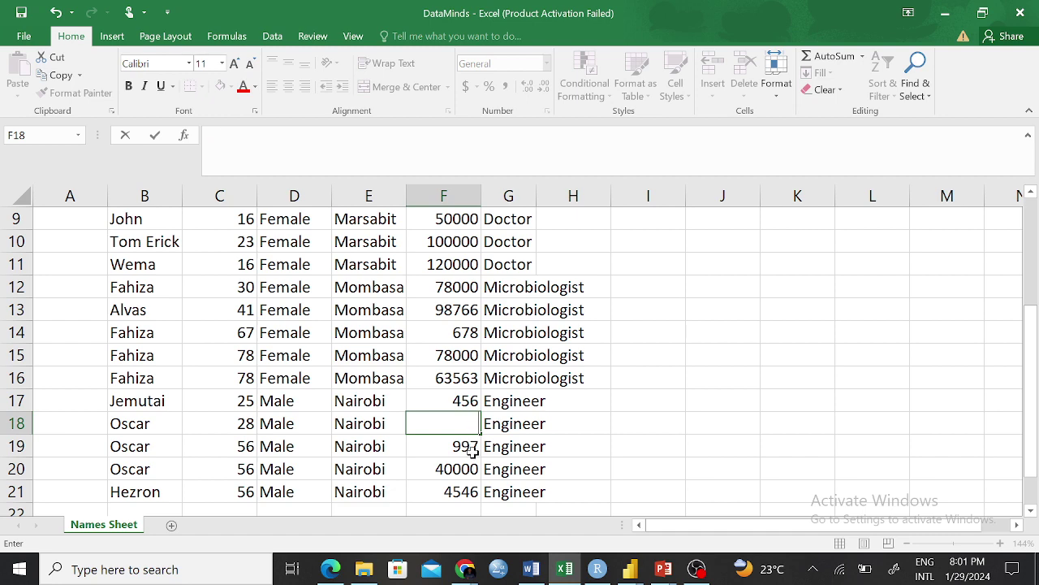
type("7890")
scroll(523, 435, "up", 3)
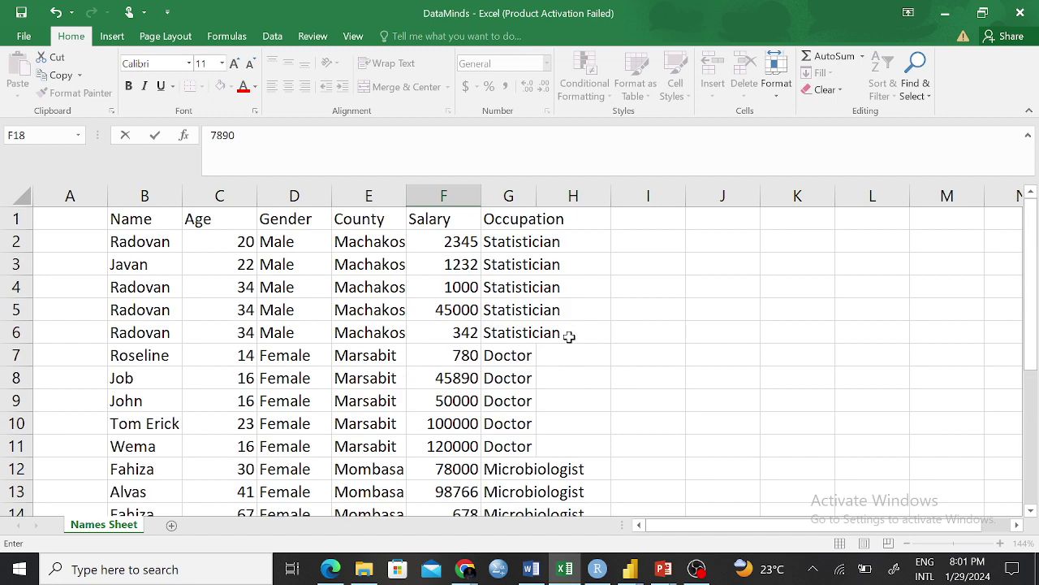
left_click(645, 375)
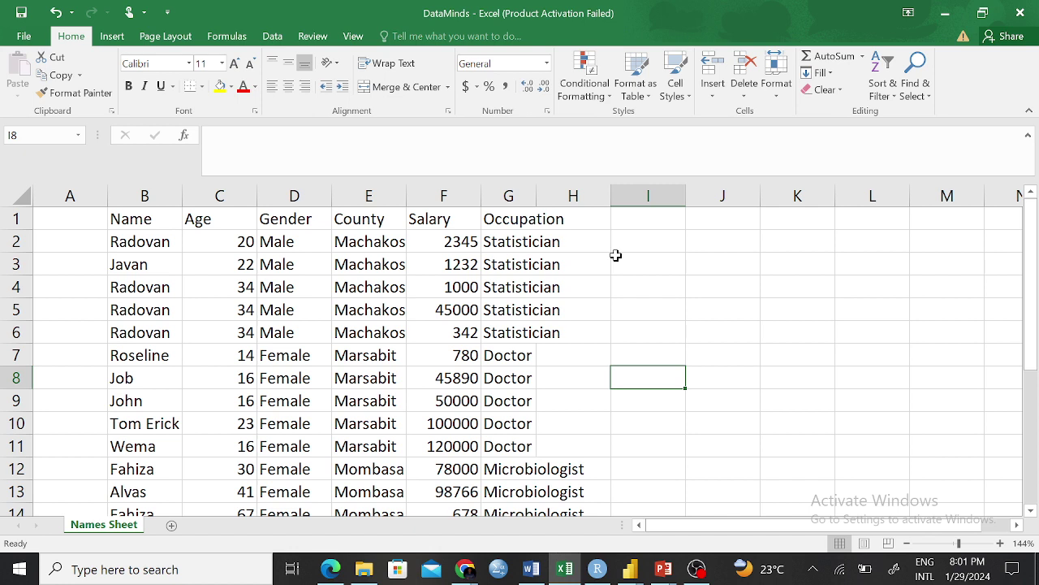
left_click_drag(118, 219, 598, 221)
left_click(160, 234)
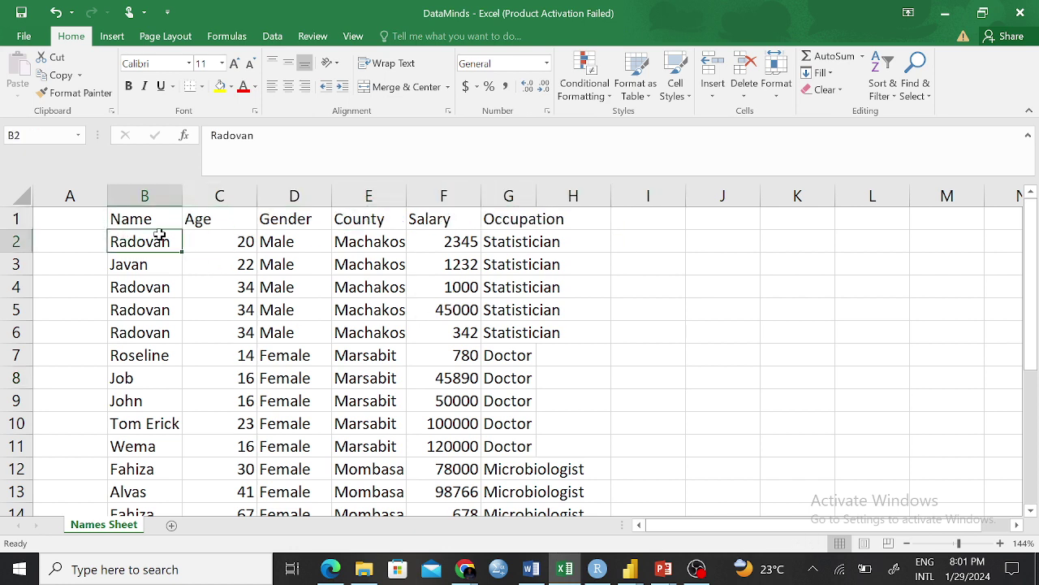
left_click(147, 216)
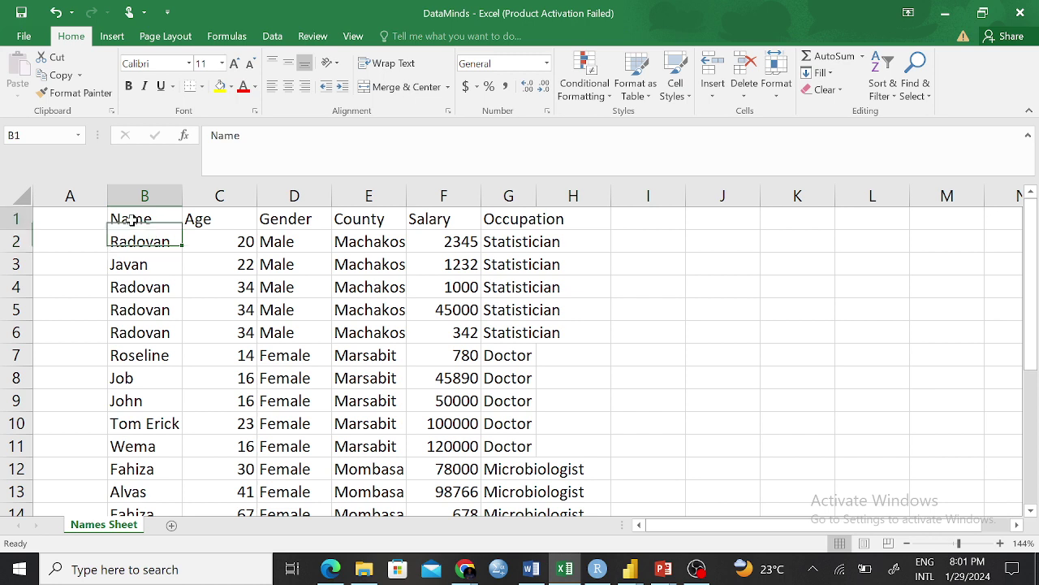
left_click(231, 87)
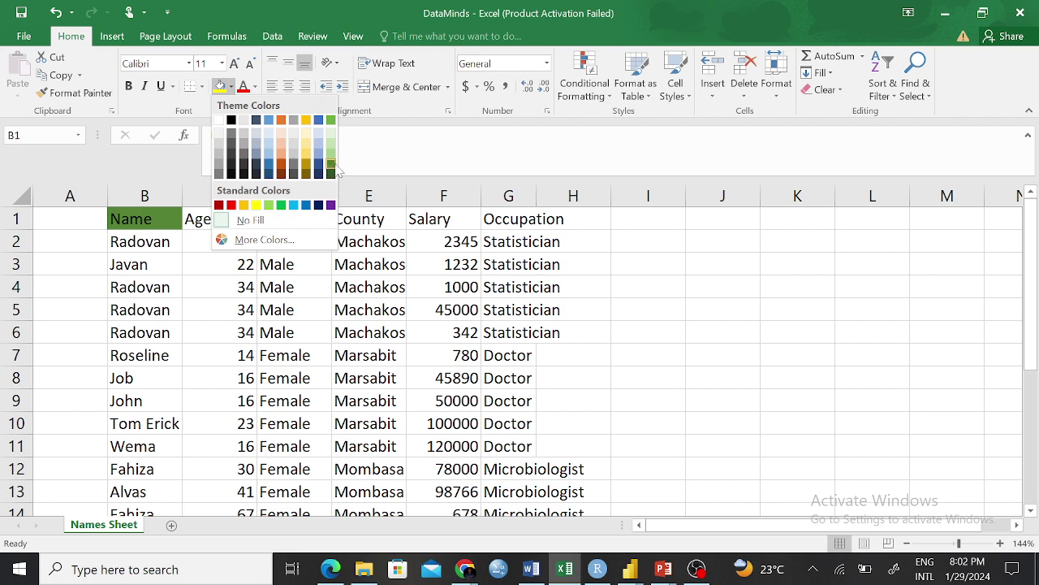
key("Escape")
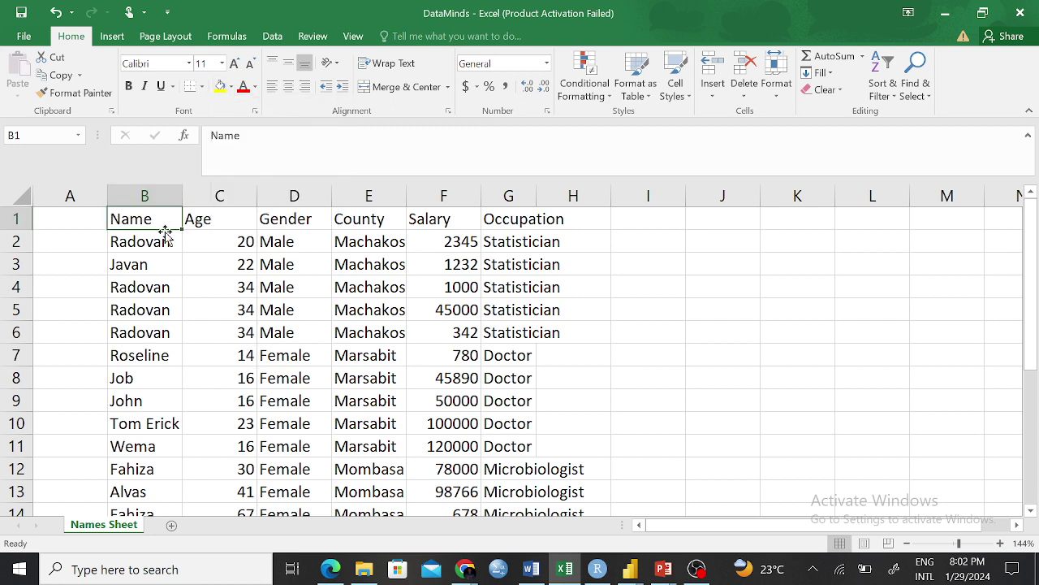
Fill the header cells B1:G1, from Name to Occupation, with light green.
left_click_drag(144, 221, 517, 216)
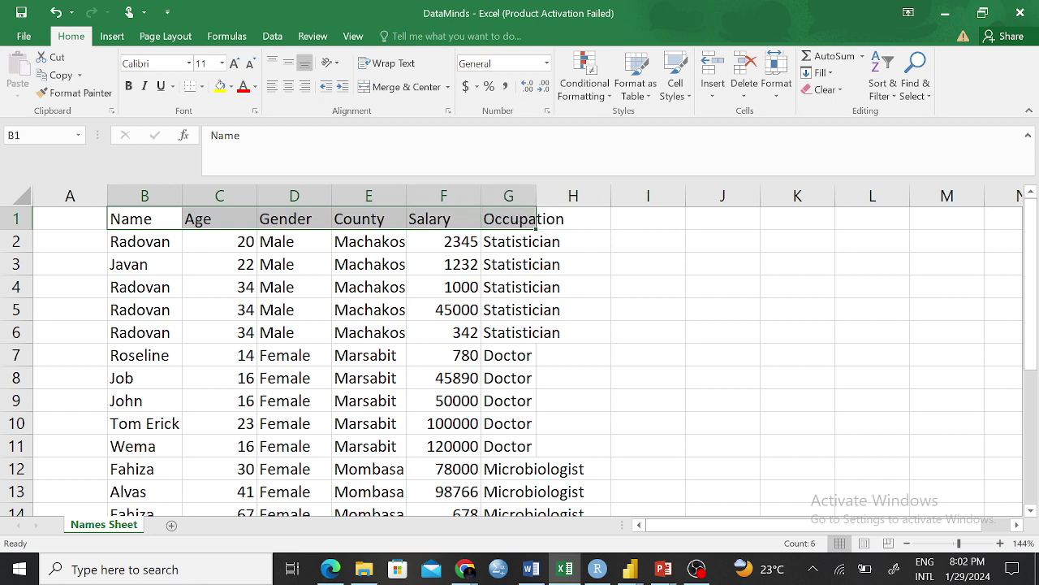
left_click(232, 86)
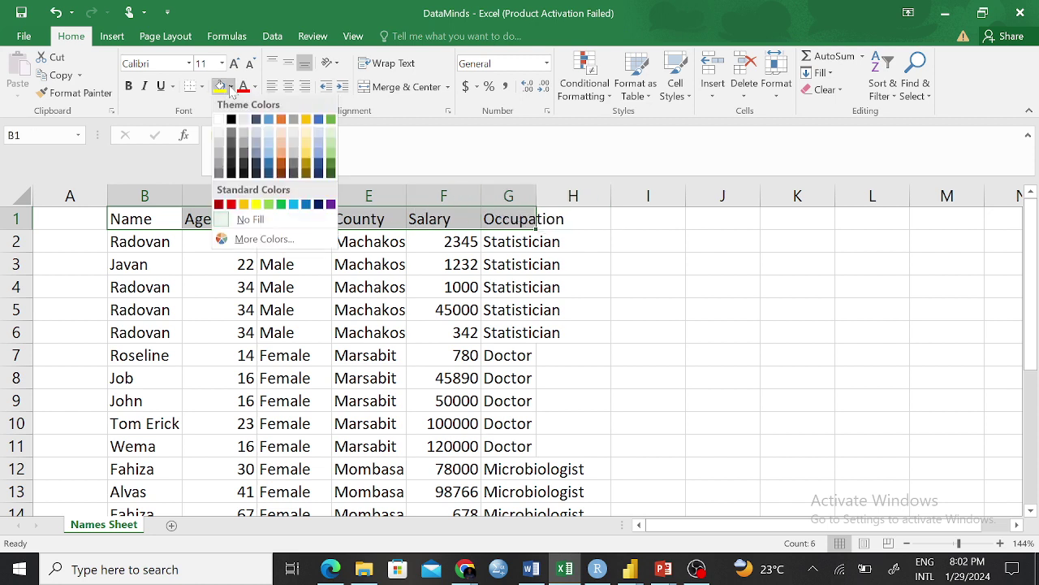
left_click(333, 159)
left_click(617, 283)
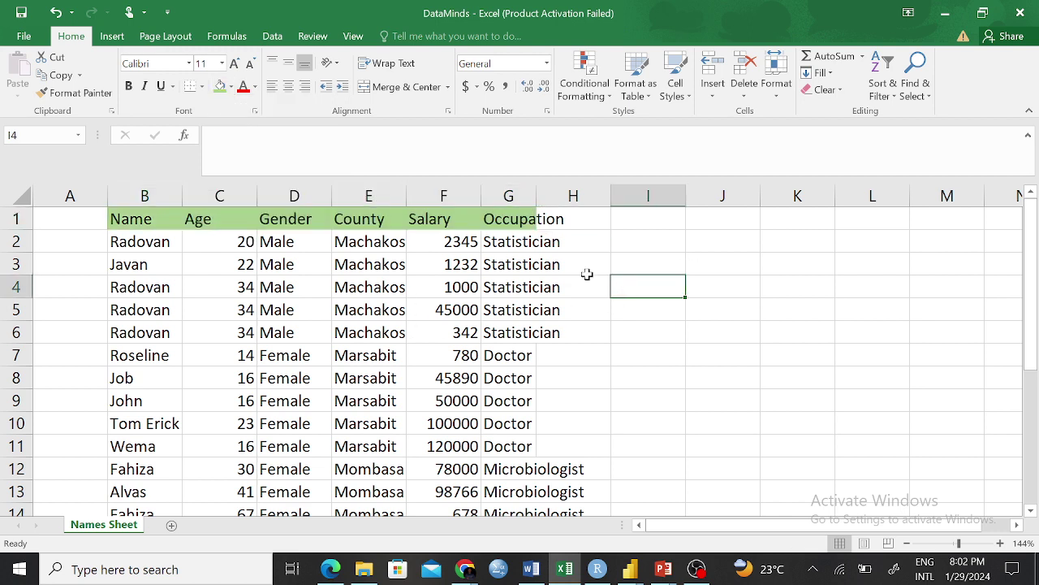
Auto-fit the width of column G to its Occupation entries.
left_click(584, 309)
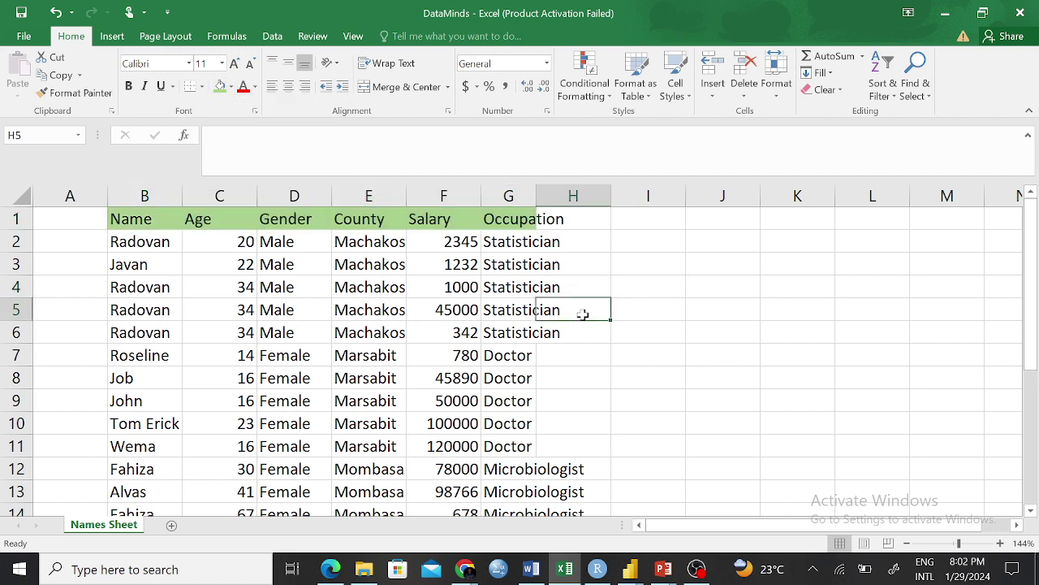
double_click(536, 191)
left_click(582, 355)
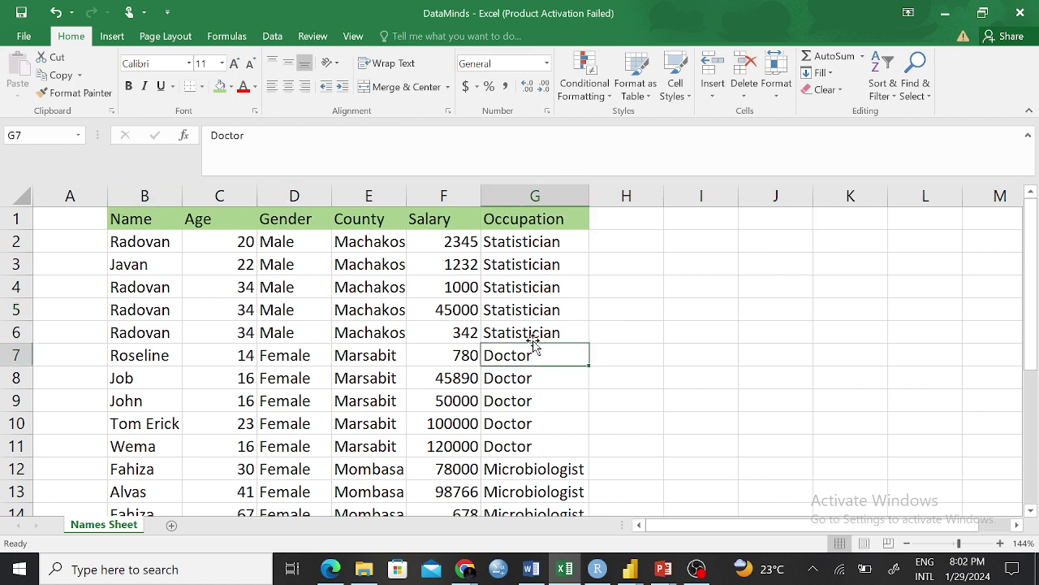
Select the whole Salary column and look through the available conditional formatting rule types.
scroll(480, 304, "down", 1)
scroll(475, 297, "up", 1)
left_click_drag(447, 241, 445, 469)
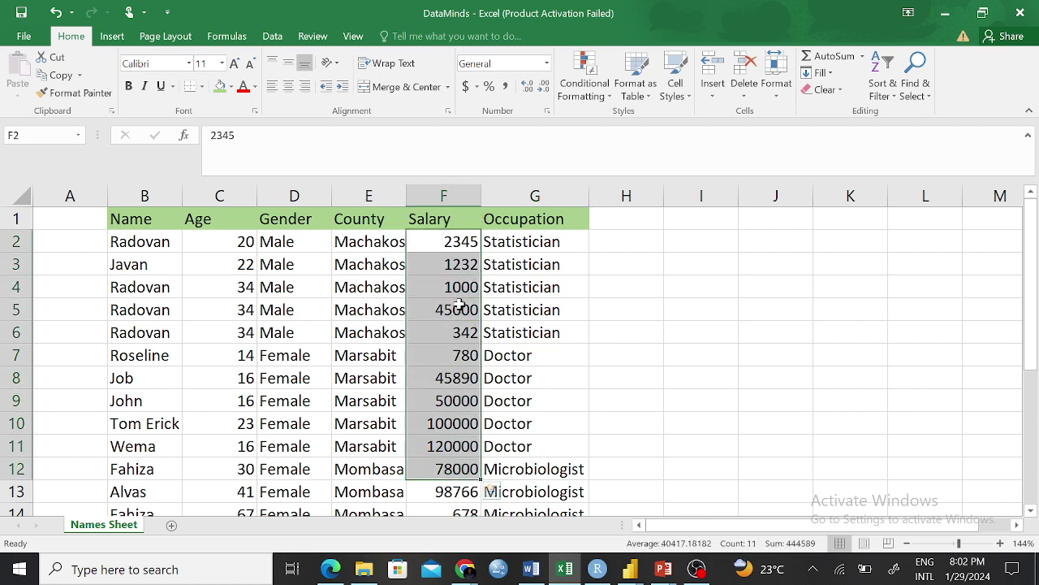
left_click(445, 195)
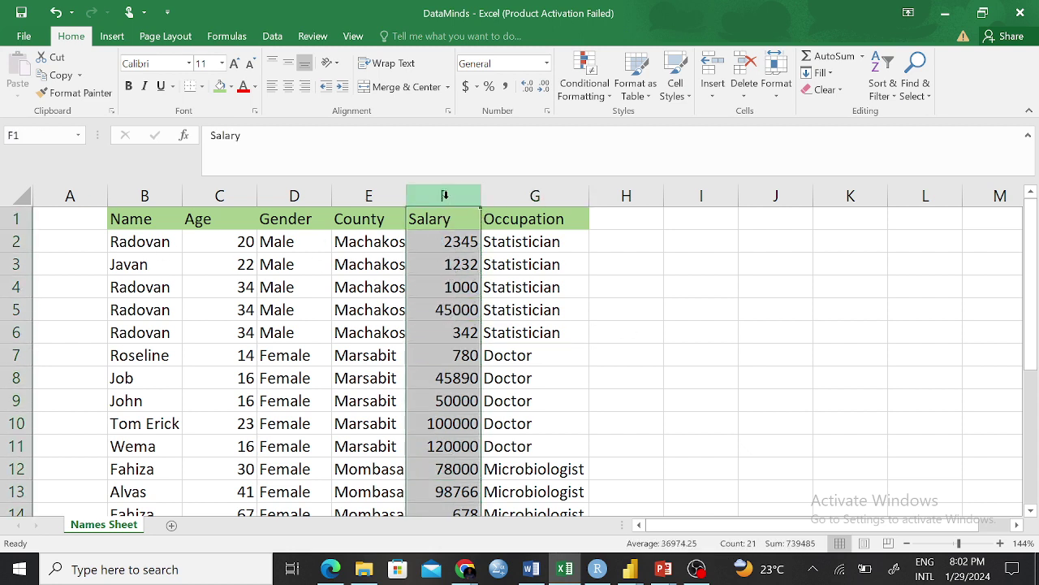
left_click(589, 71)
left_click(794, 279)
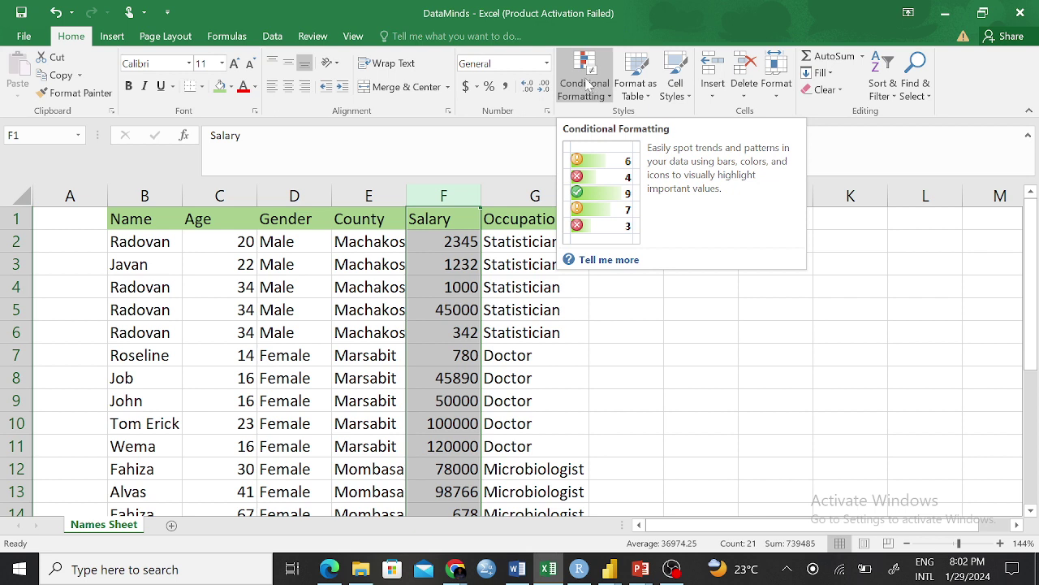
left_click(589, 85)
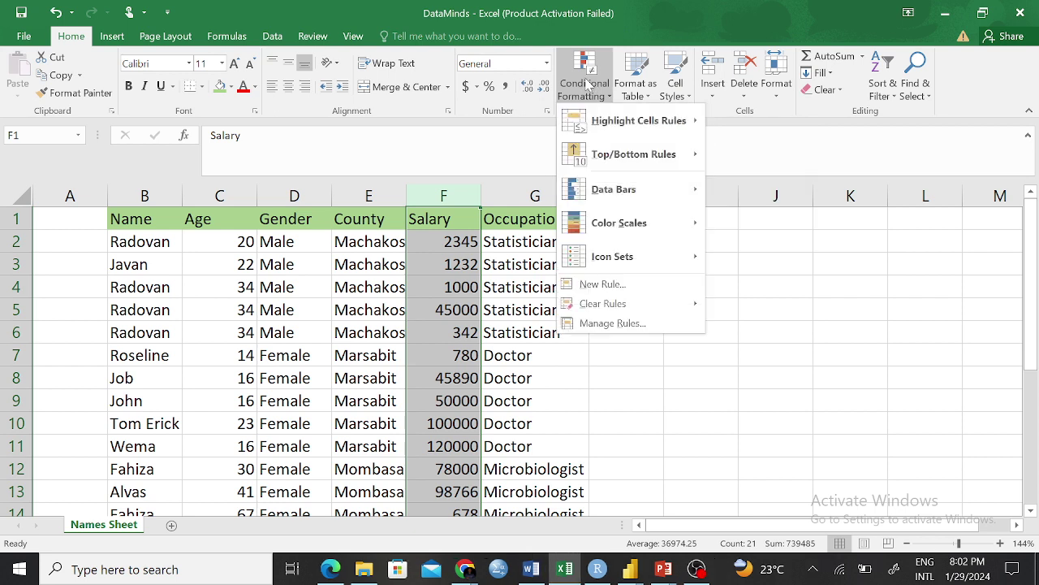
mouse_move(621, 122)
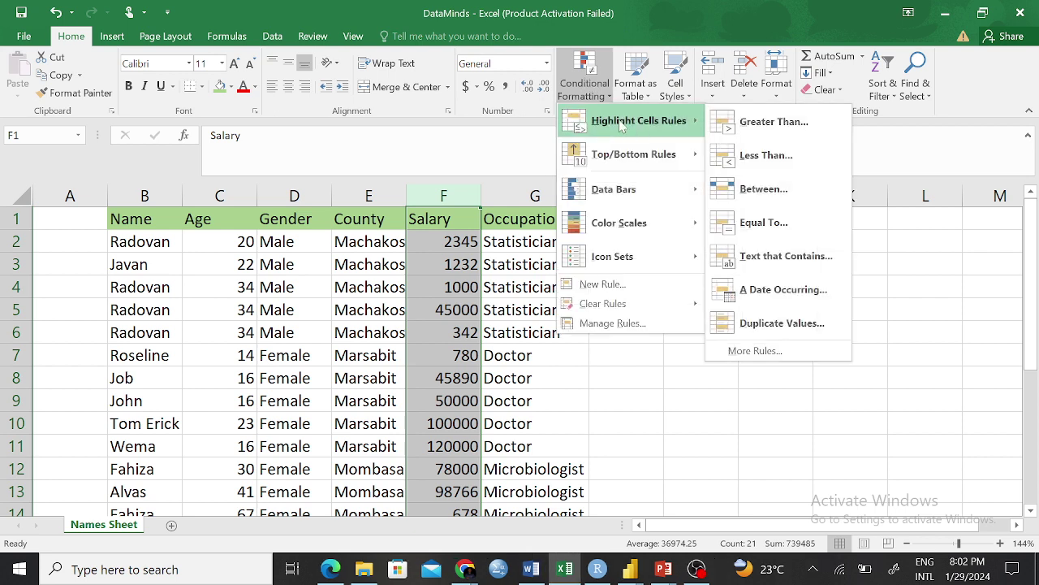
mouse_move(655, 157)
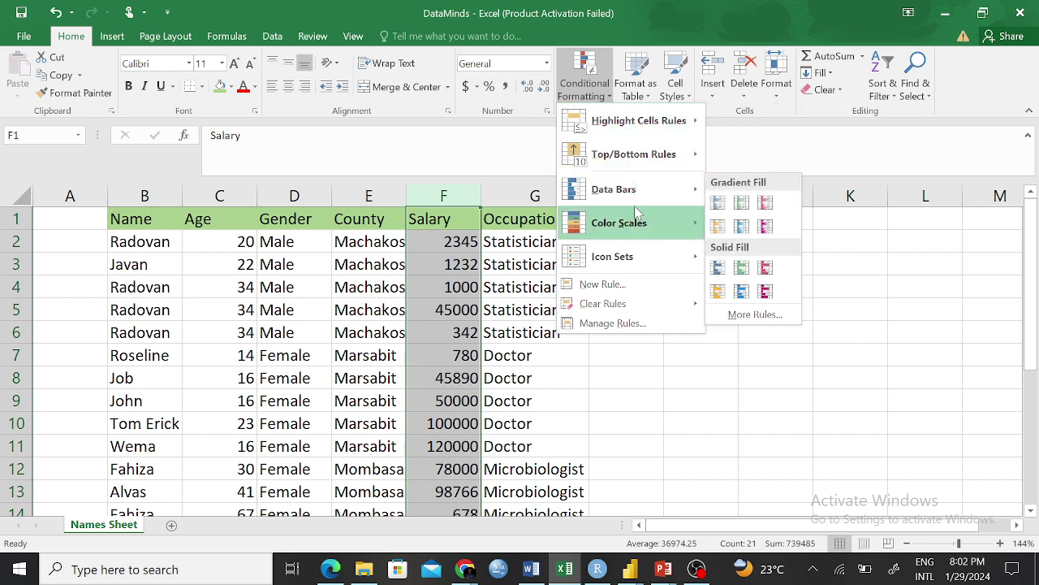
mouse_move(640, 265)
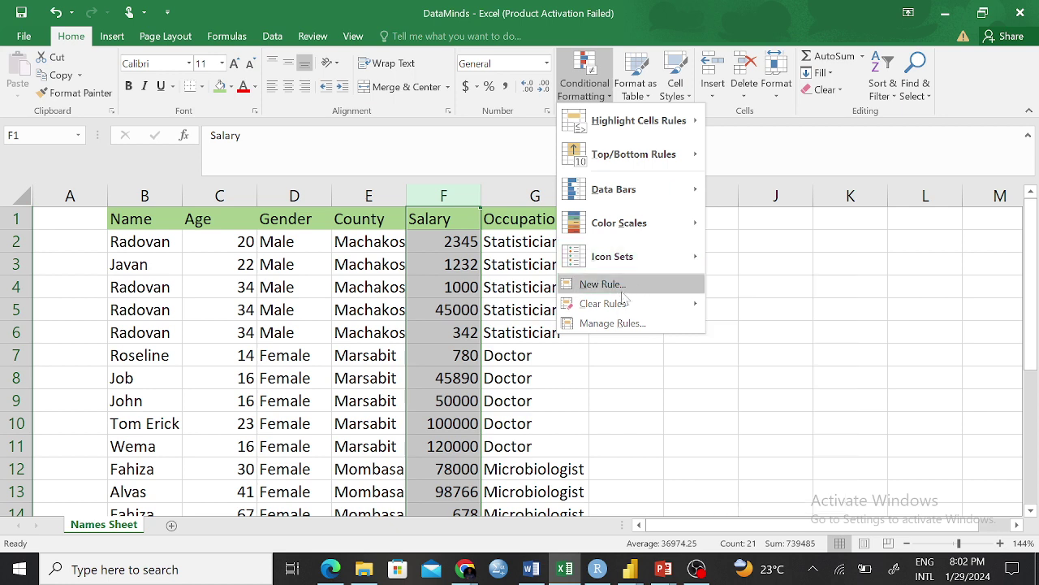
mouse_move(617, 303)
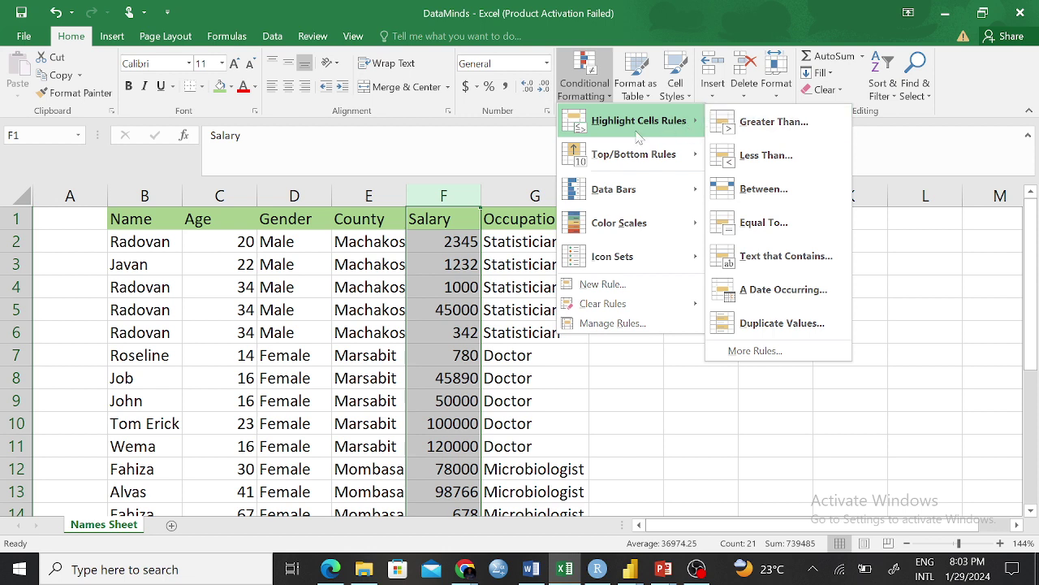
Highlight cells greater than 45000 in the whole Salary column with Green Fill with Dark Green Text.
left_click(786, 123)
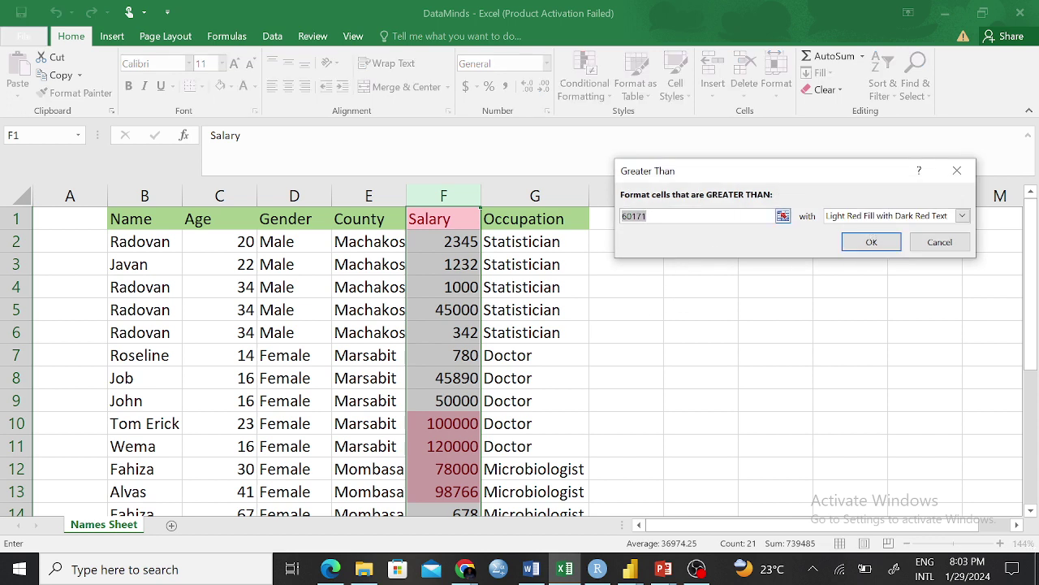
left_click_drag(647, 216, 602, 213)
type("56")
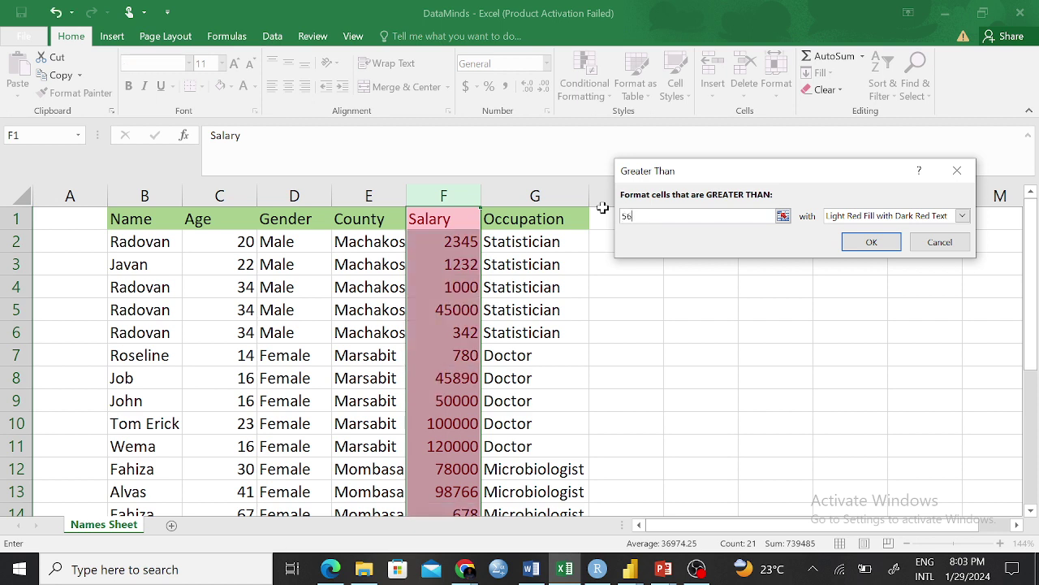
key("BackSpace")
key("BackSpace")
type("45000")
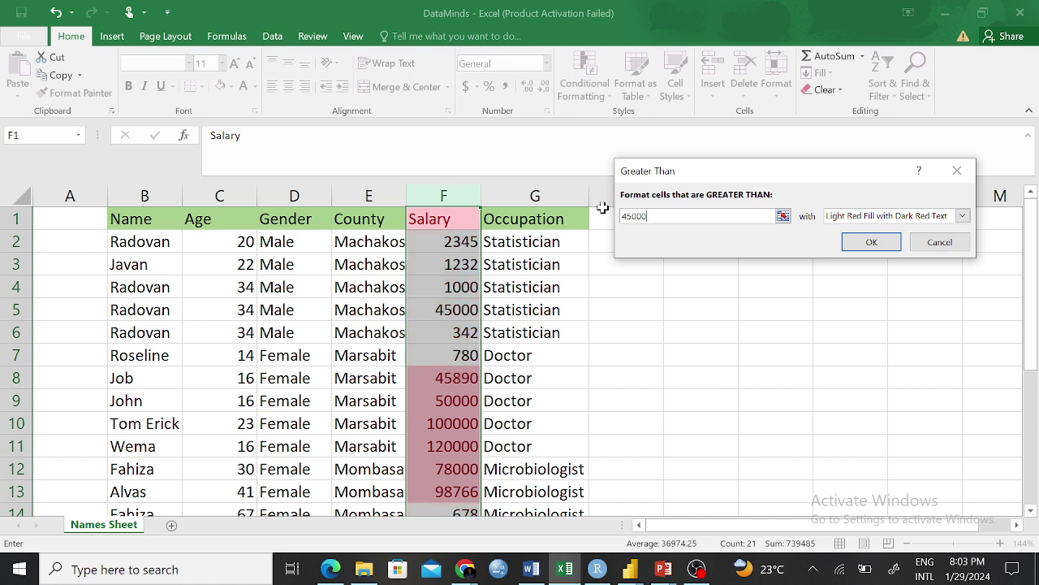
left_click(962, 217)
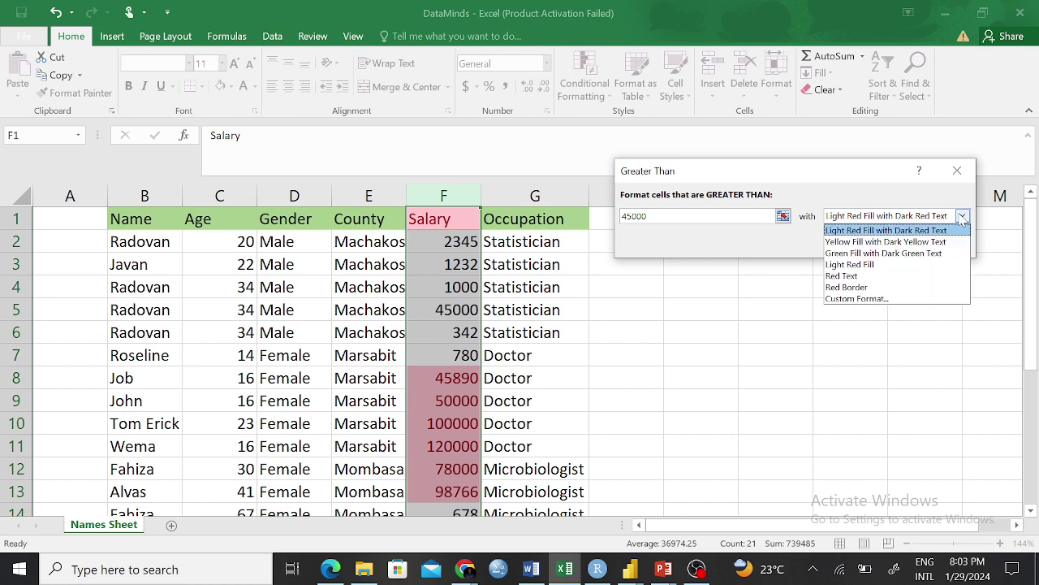
left_click(867, 253)
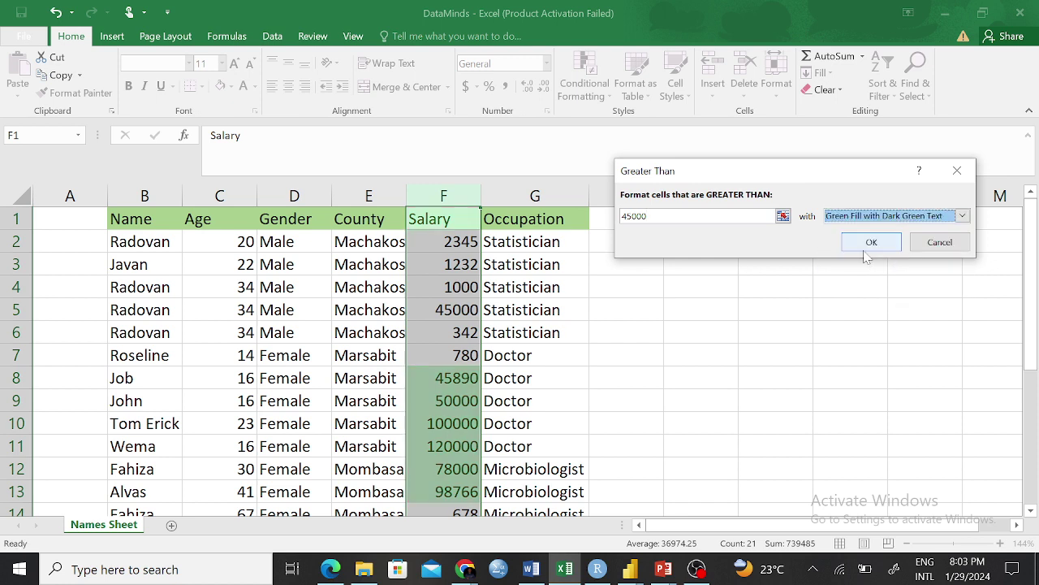
left_click(873, 242)
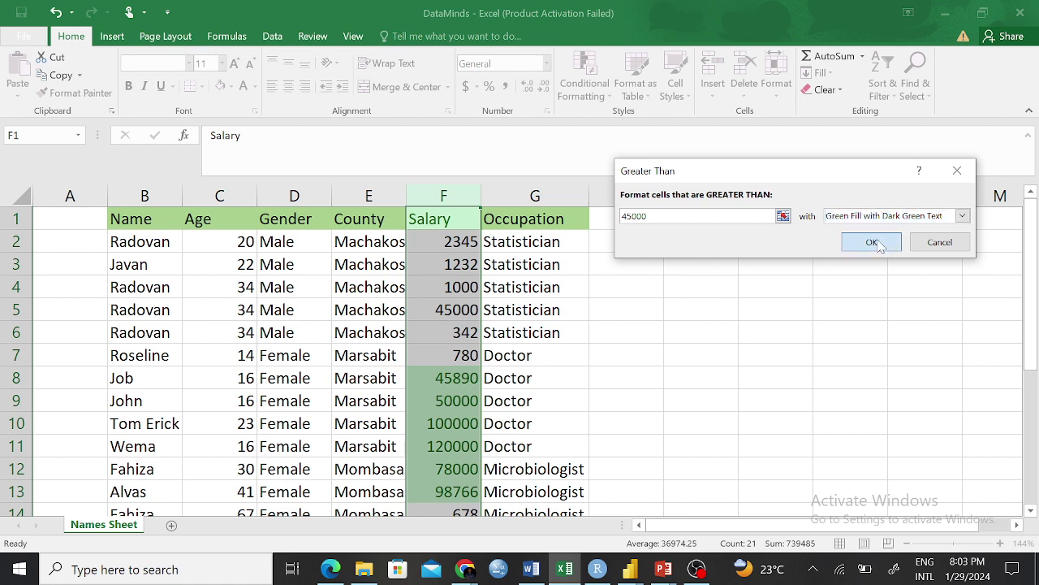
left_click(772, 302)
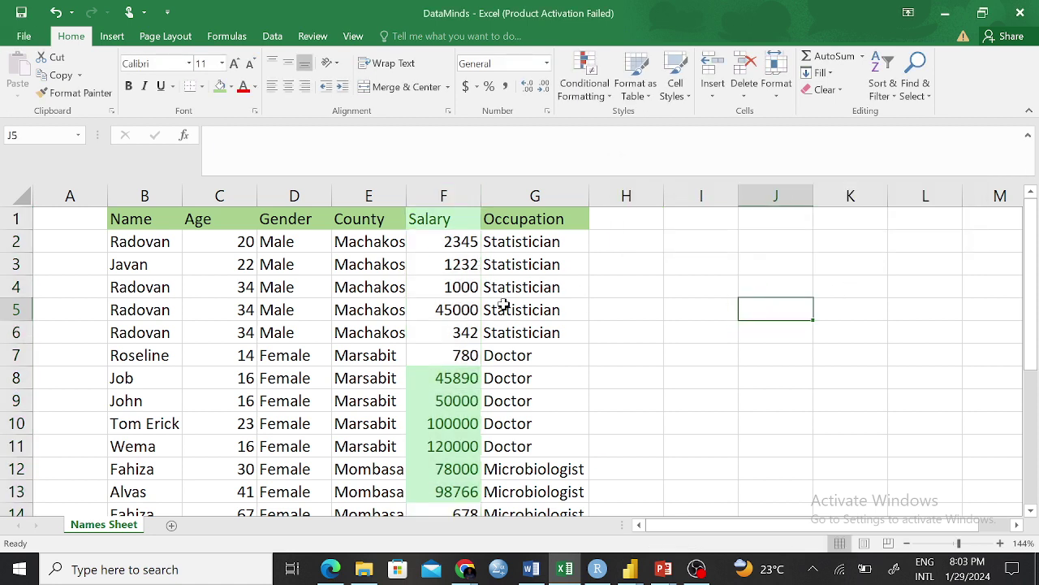
Undo the green conditional formatting on the Salary column.
key("ctrl+z")
left_click(694, 287)
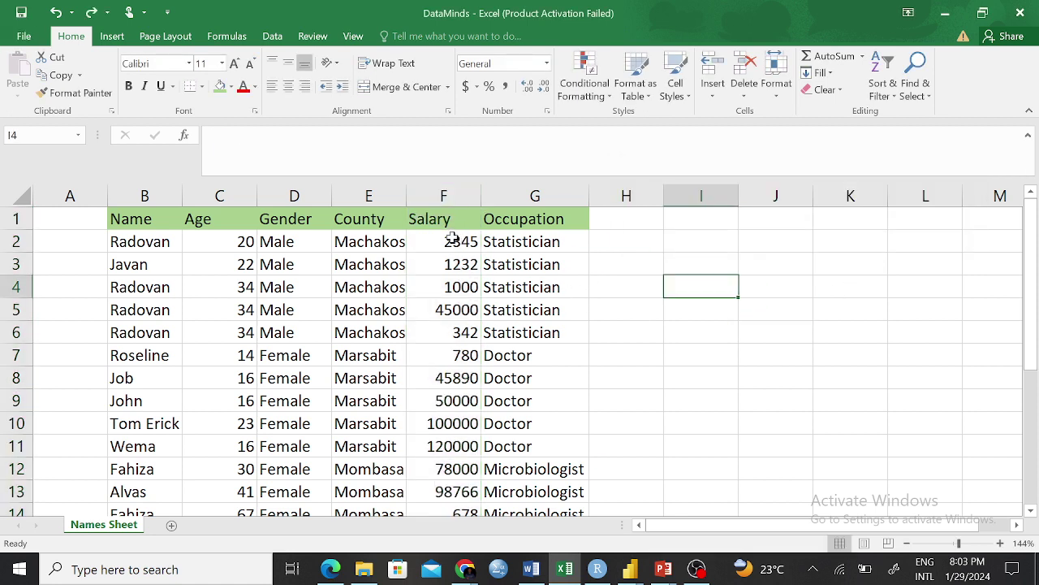
left_click_drag(452, 237, 460, 333)
left_click(444, 195)
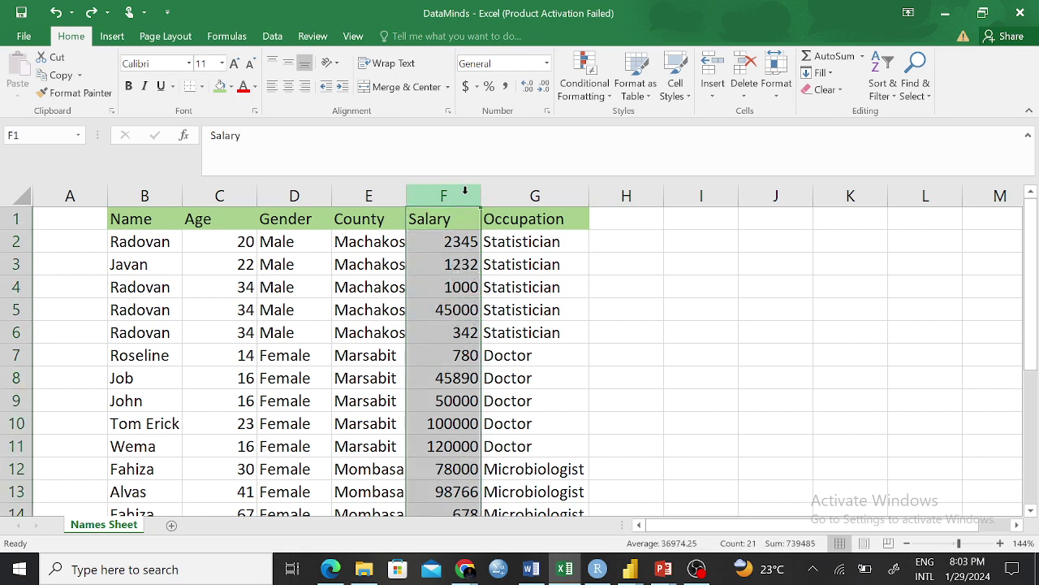
left_click(445, 221)
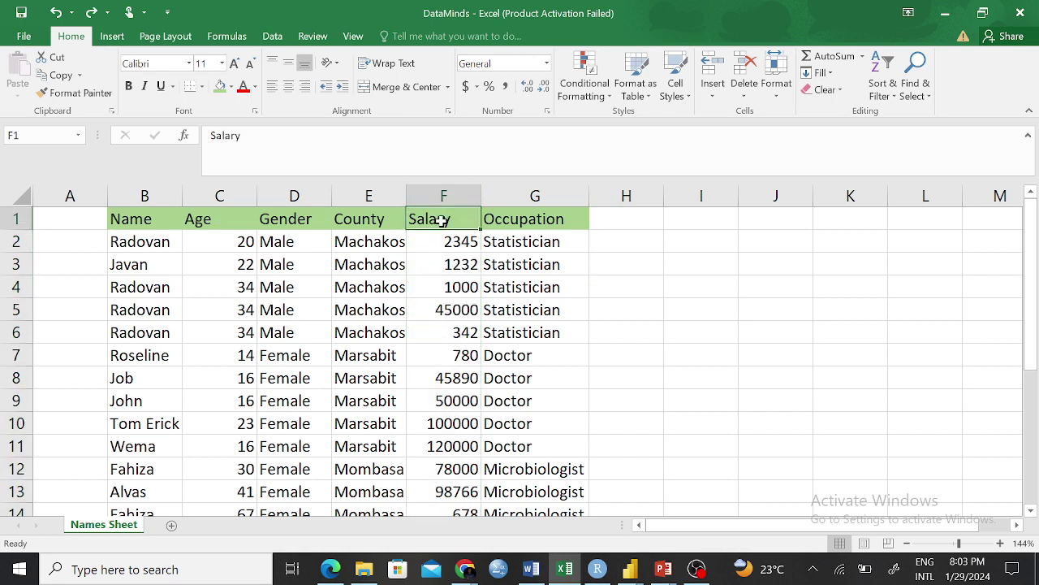
left_click(449, 195)
left_click(439, 242)
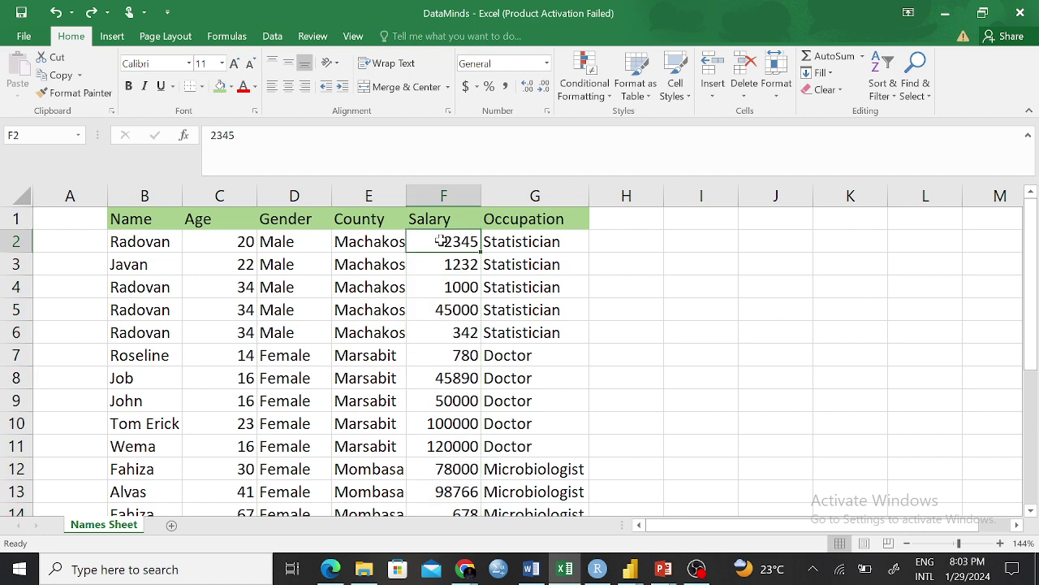
Highlight salaries greater than 45000 in F2:F21, excluding the header, with Light Red Fill with Dark Red Text.
left_click_drag(439, 241, 464, 471)
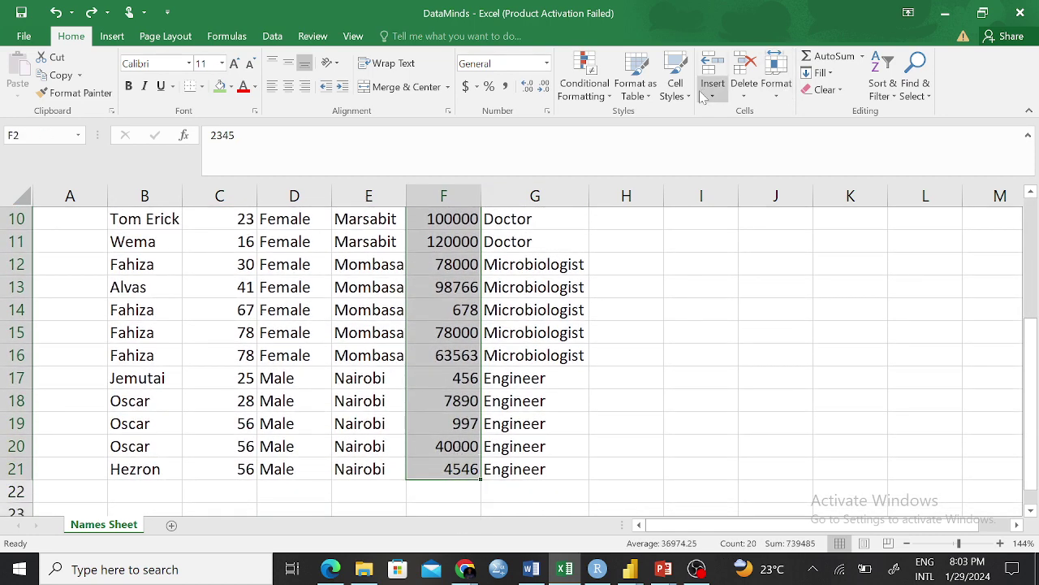
left_click(597, 86)
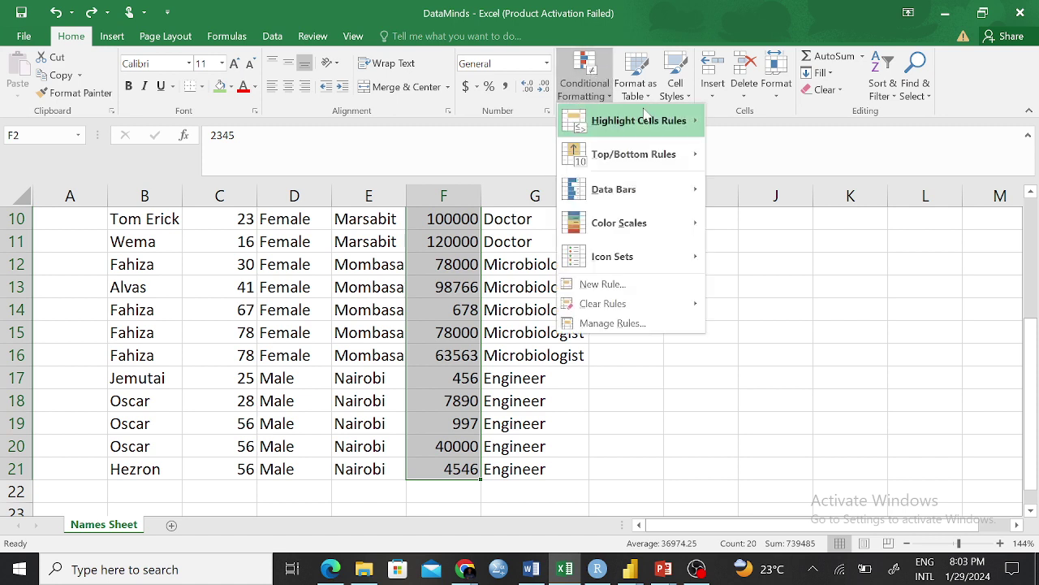
mouse_move(645, 118)
left_click(763, 124)
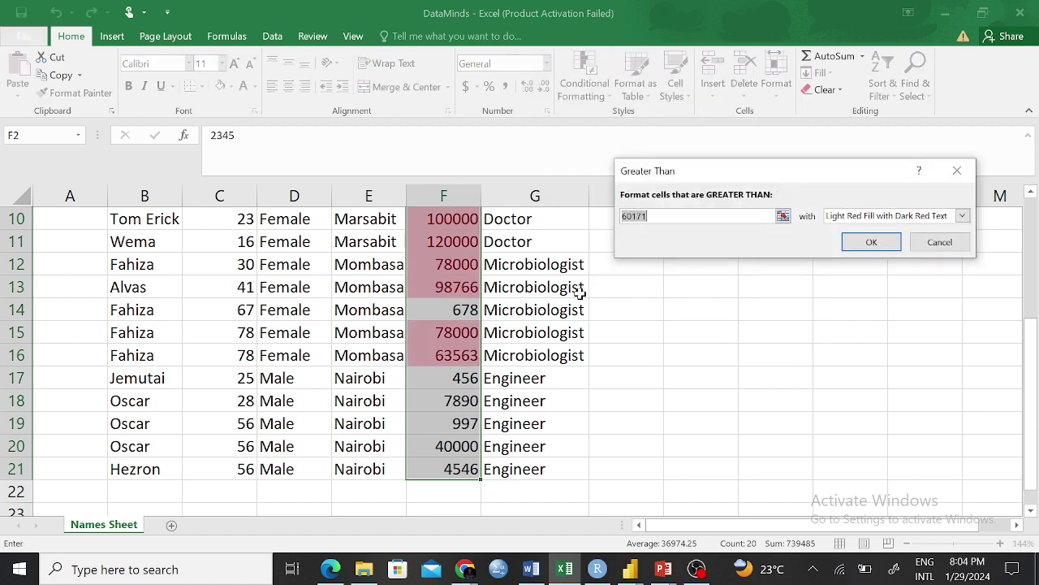
left_click_drag(647, 216, 624, 223)
type("450")
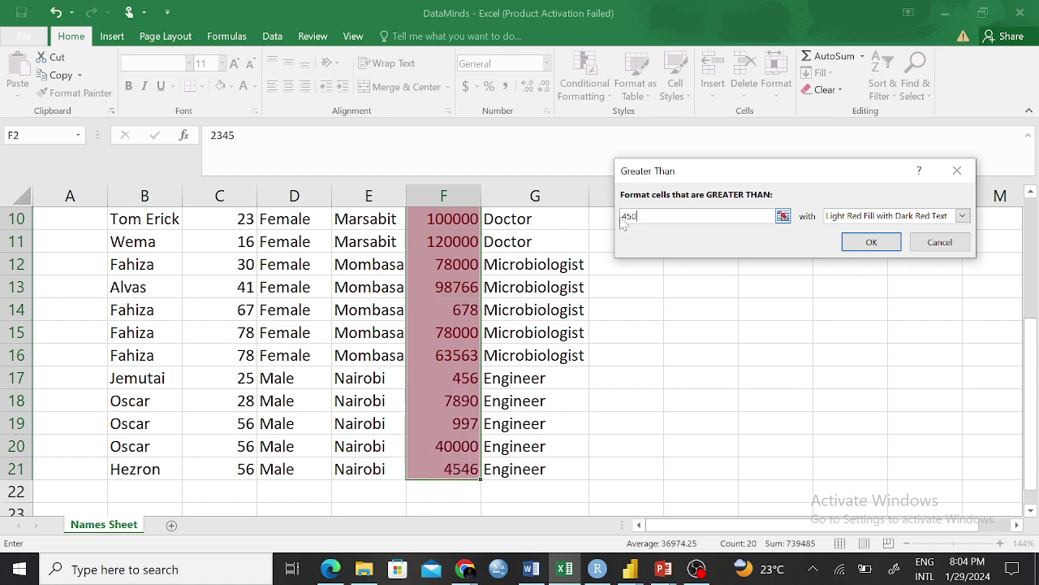
type("00")
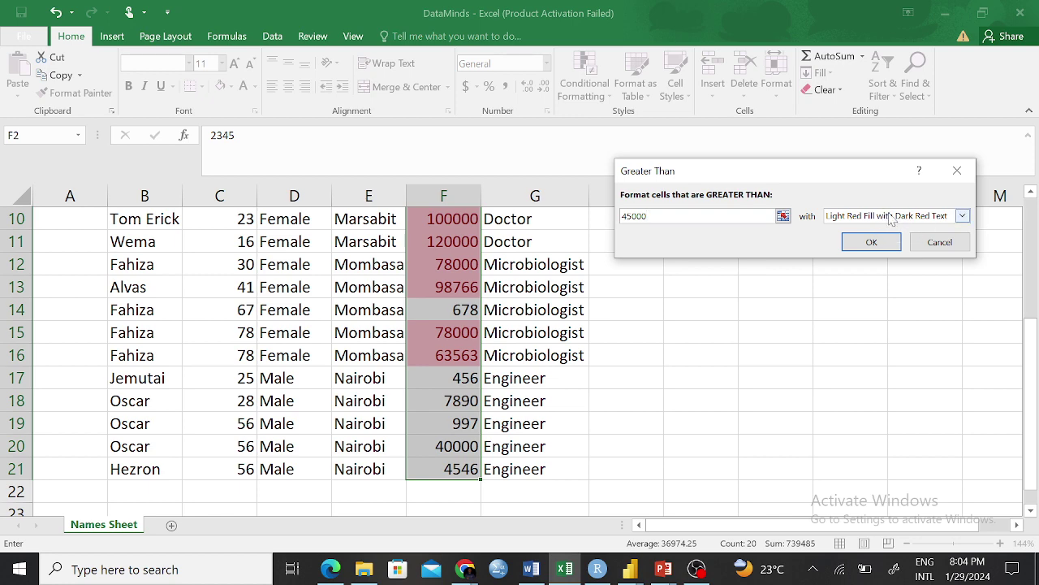
left_click(876, 245)
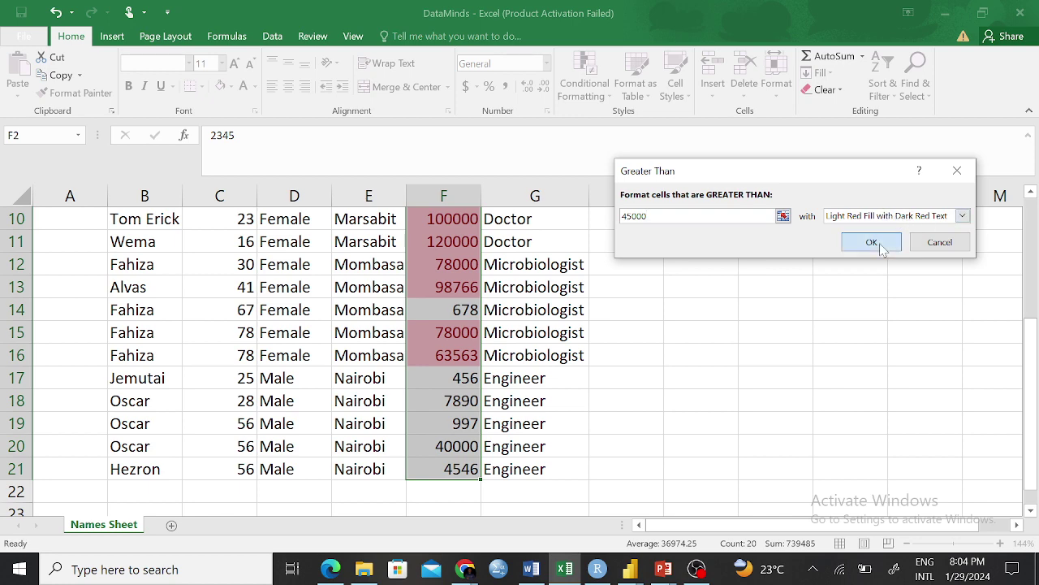
scroll(775, 332, "up", 2)
left_click(726, 332)
scroll(726, 329, "up", 2)
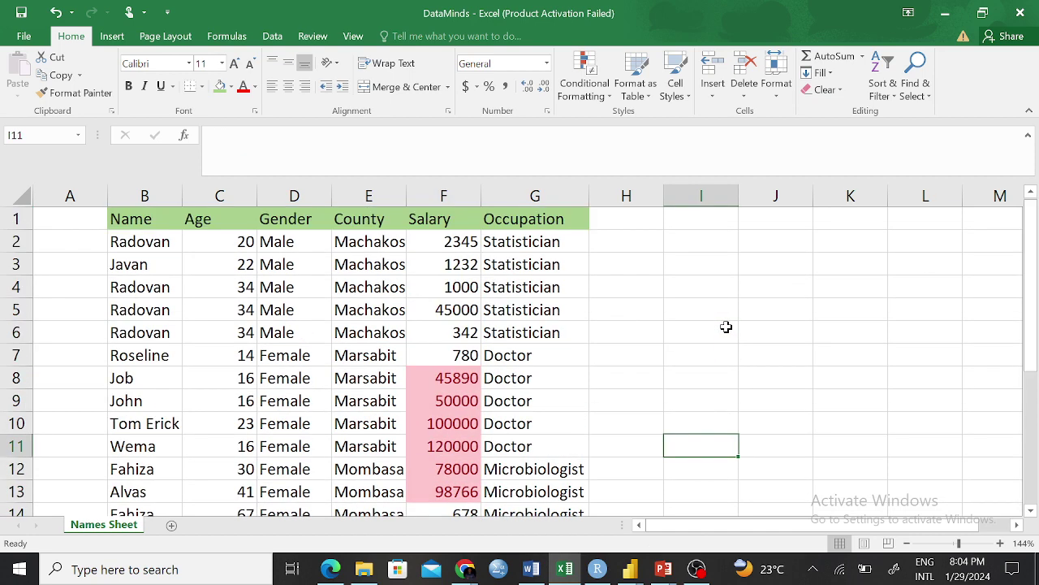
scroll(726, 326, "down", 3)
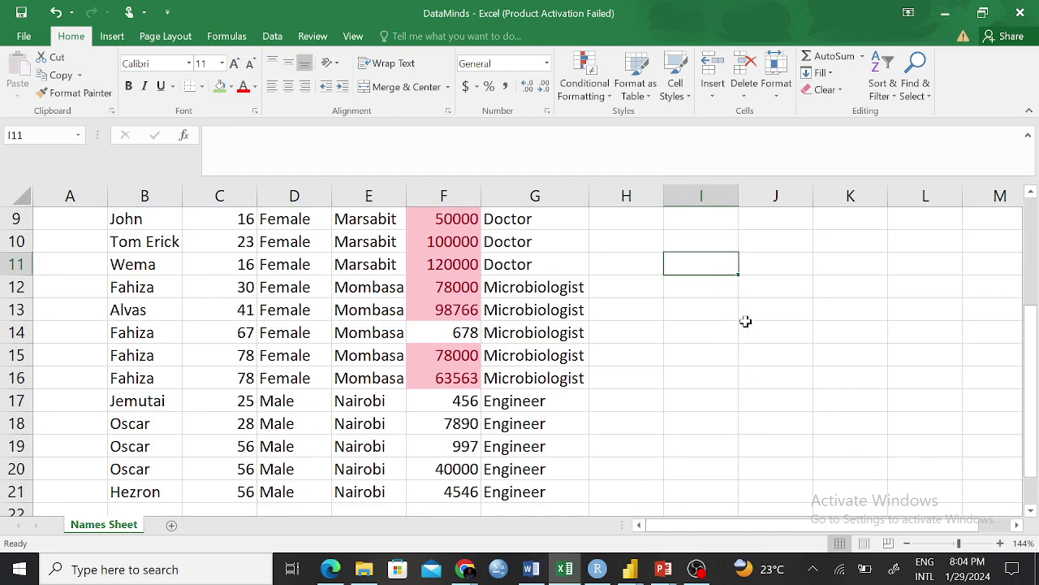
Review the highlighted salaries and undo the light red greater-than rule on the Salary values.
scroll(745, 318, "up", 2)
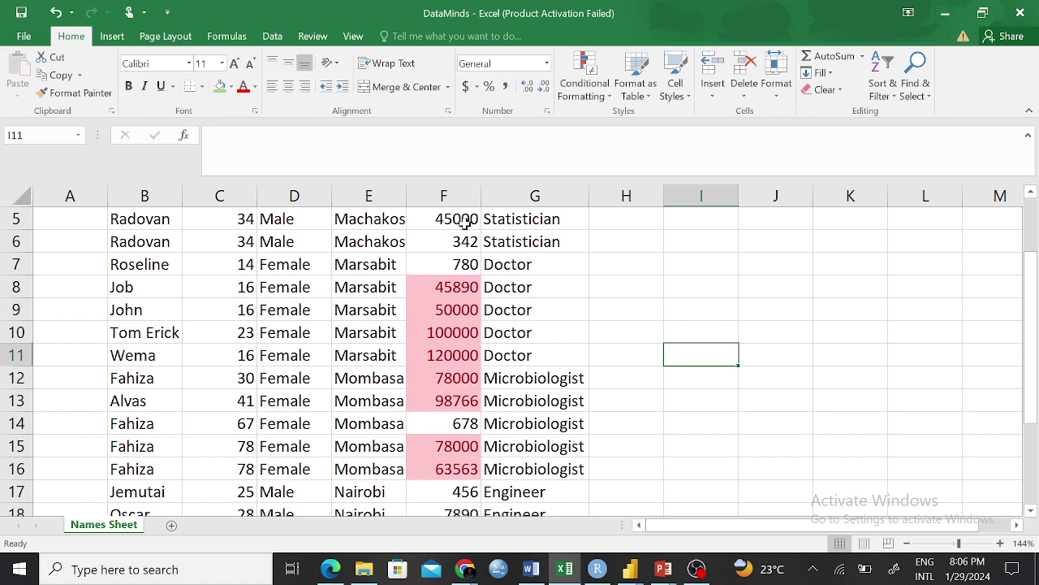
left_click(441, 289)
left_click(437, 330)
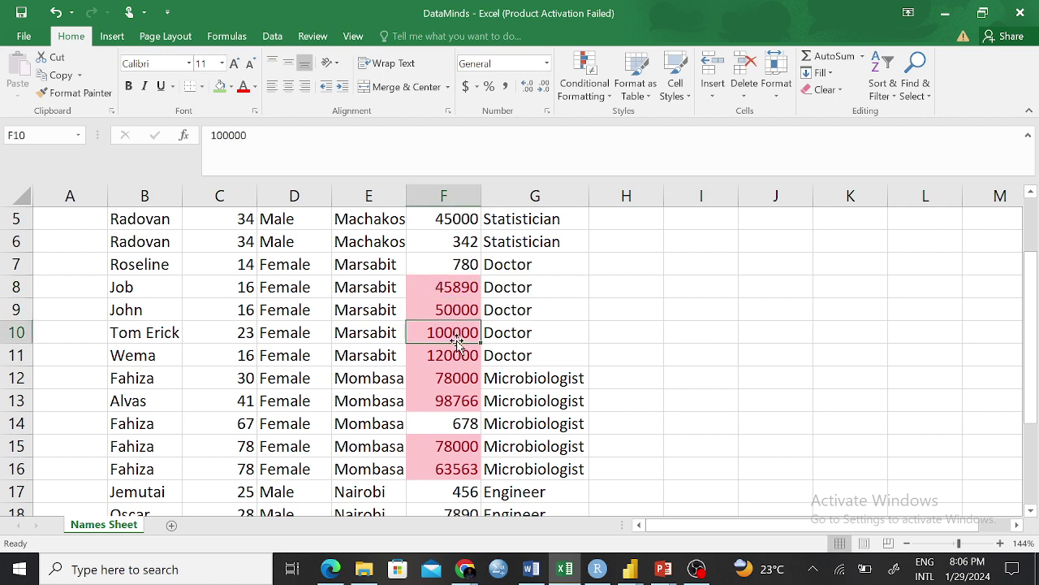
left_click(438, 286)
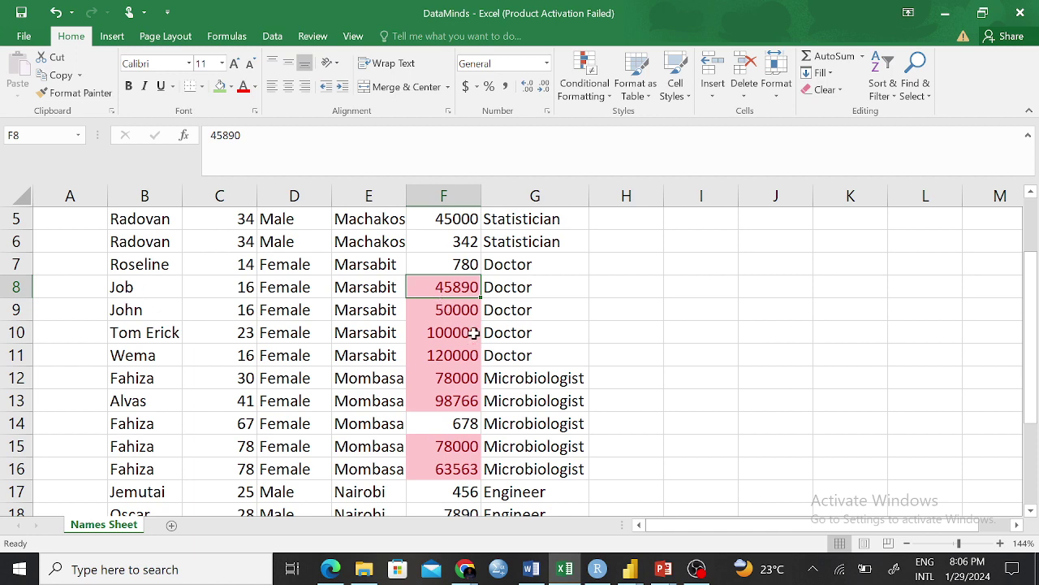
scroll(541, 307, "up", 2)
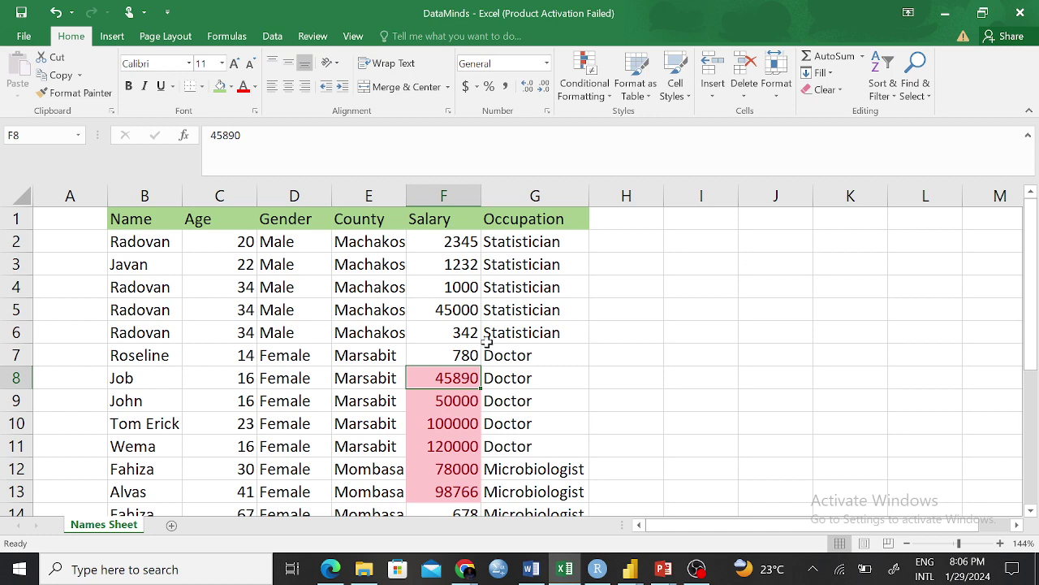
scroll(491, 335, "down", 1)
scroll(491, 334, "up", 1)
key("ctrl+z")
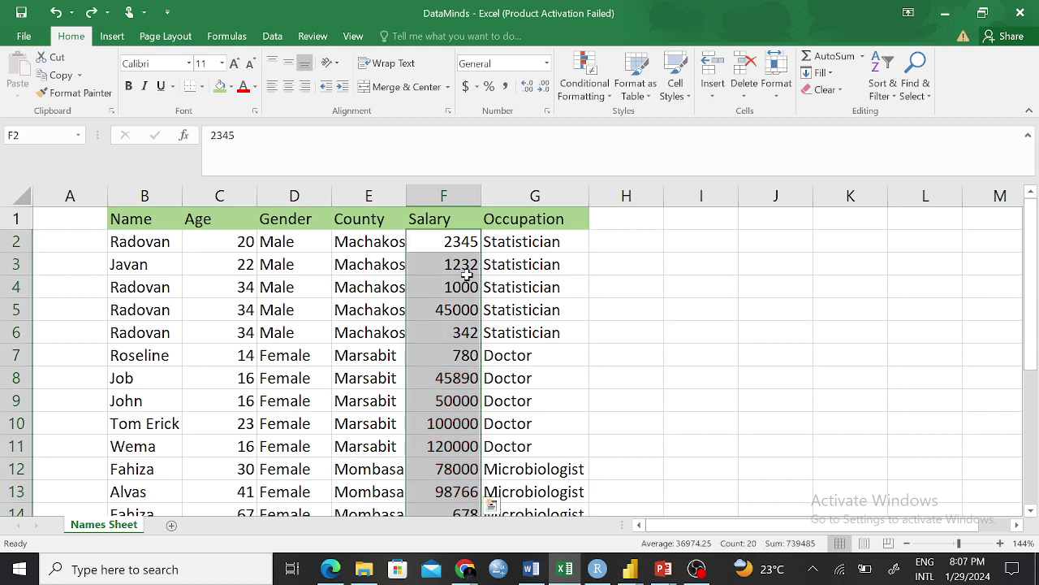
Highlight the Salary values between 100 and 10000 in F2:F21 with Yellow Fill with Dark Yellow Text.
left_click(584, 83)
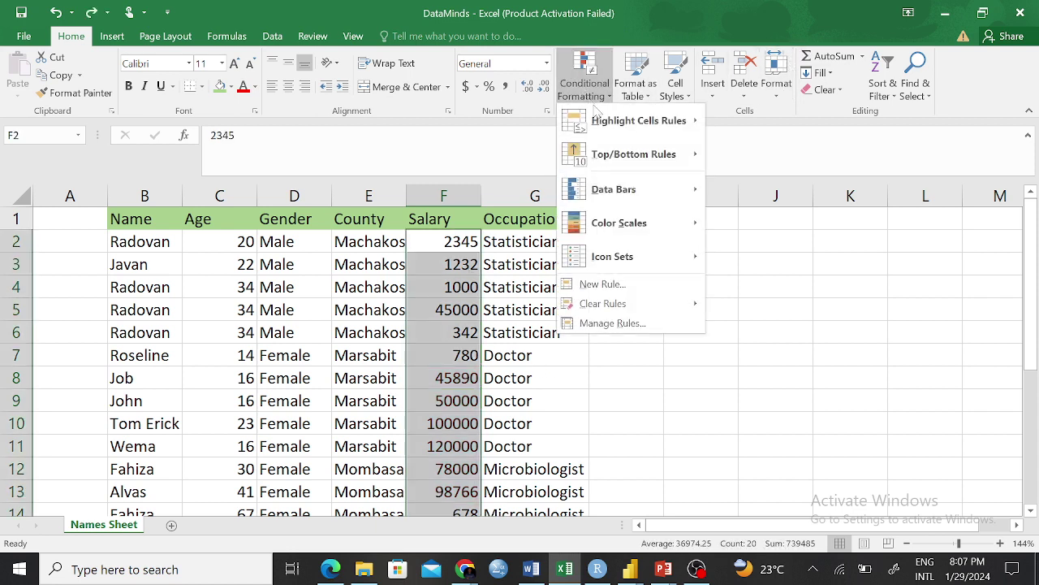
mouse_move(666, 122)
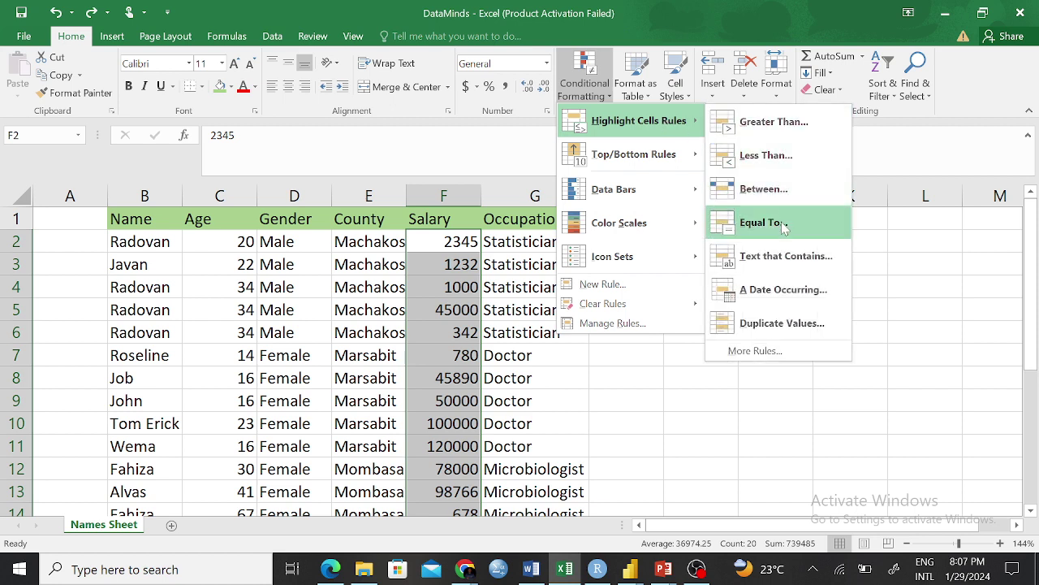
left_click(784, 189)
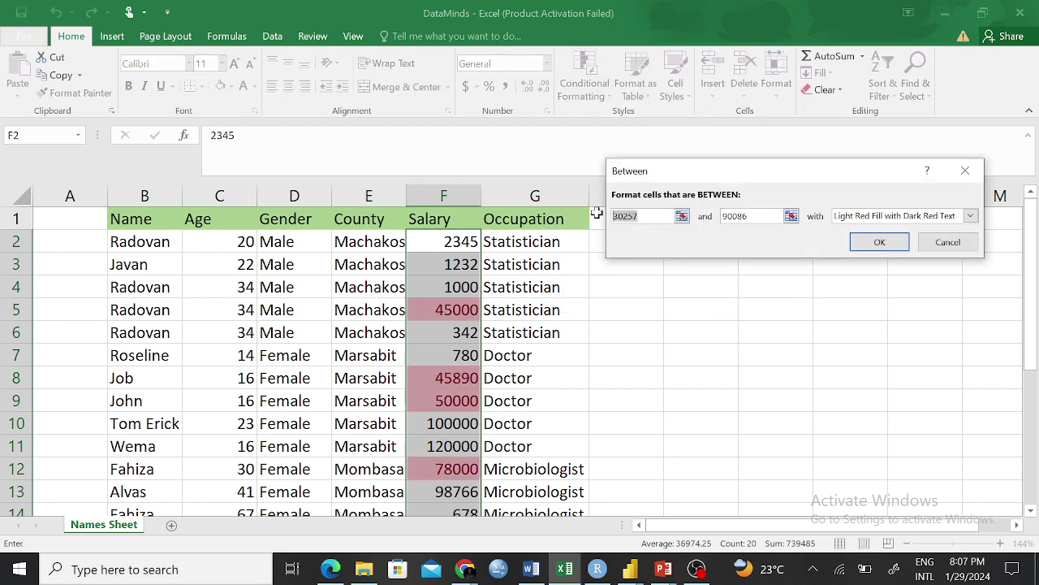
type("100")
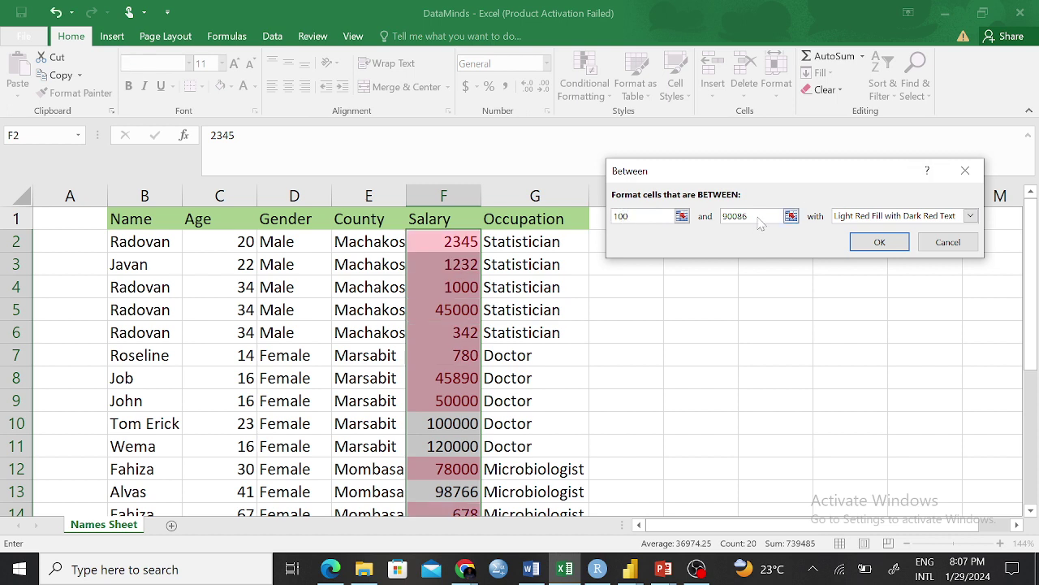
left_click_drag(745, 217, 722, 217)
type("1000")
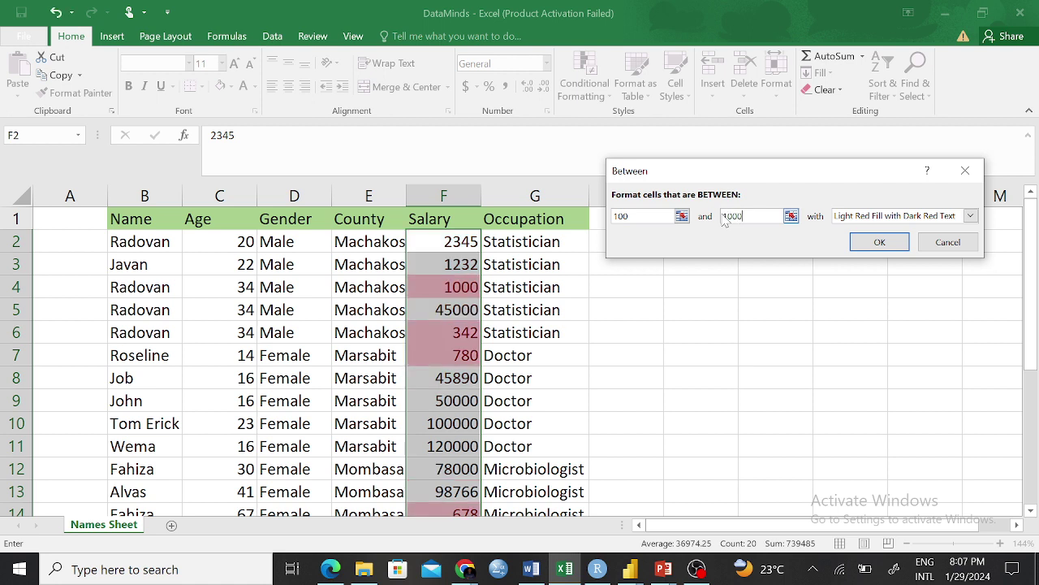
type("0")
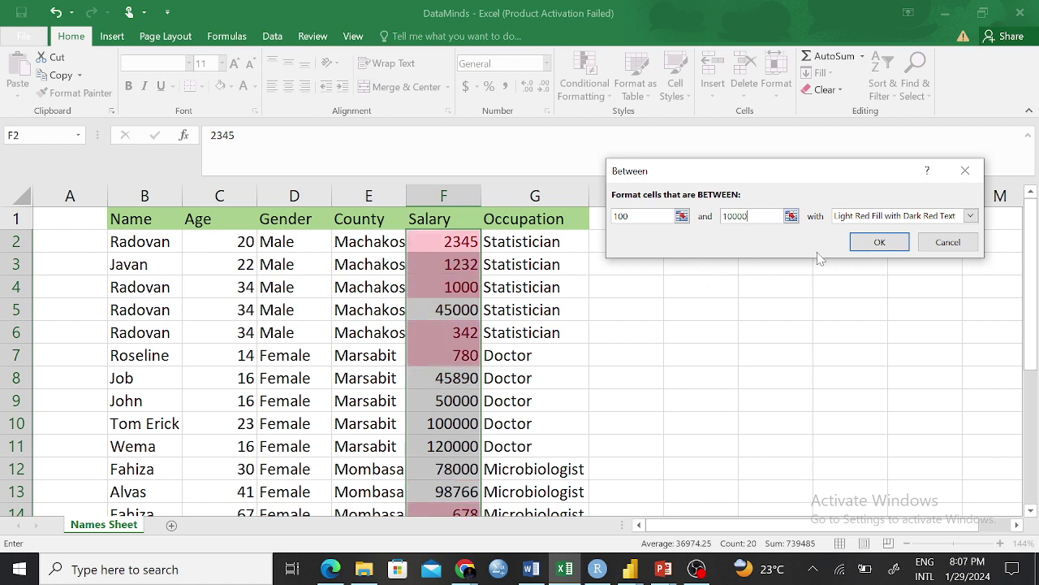
left_click(944, 214)
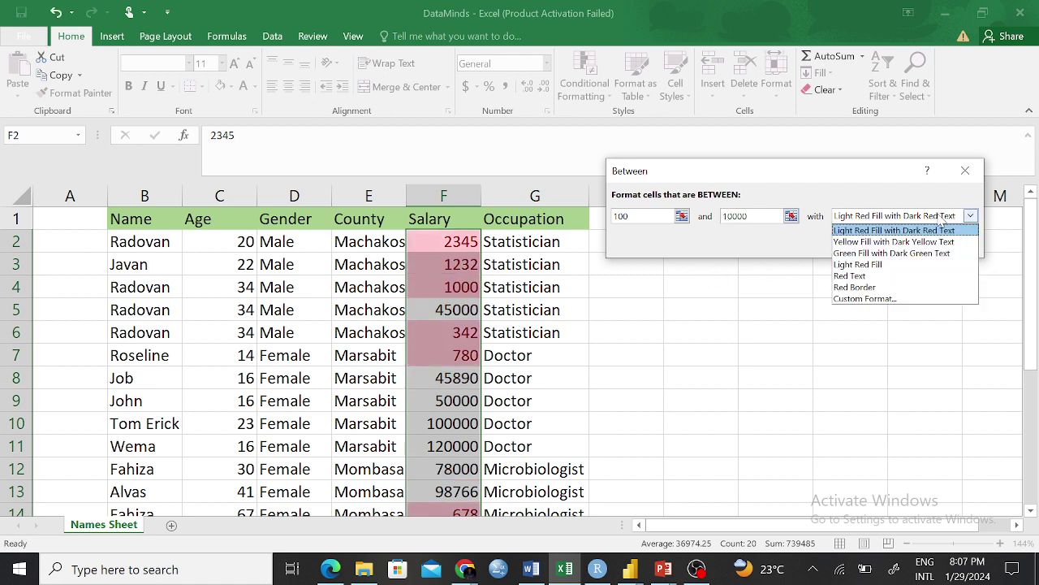
left_click(892, 243)
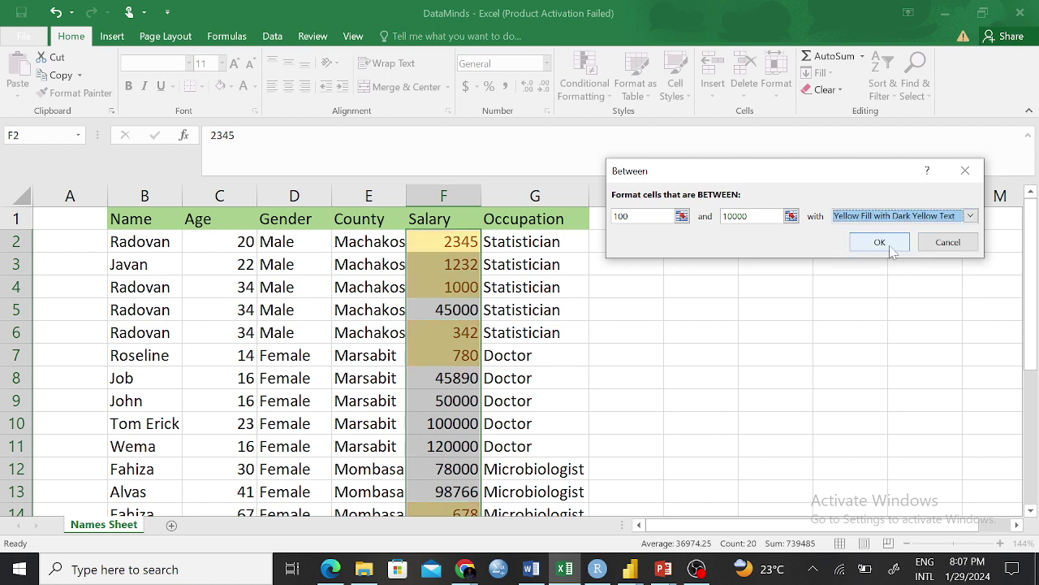
left_click(881, 243)
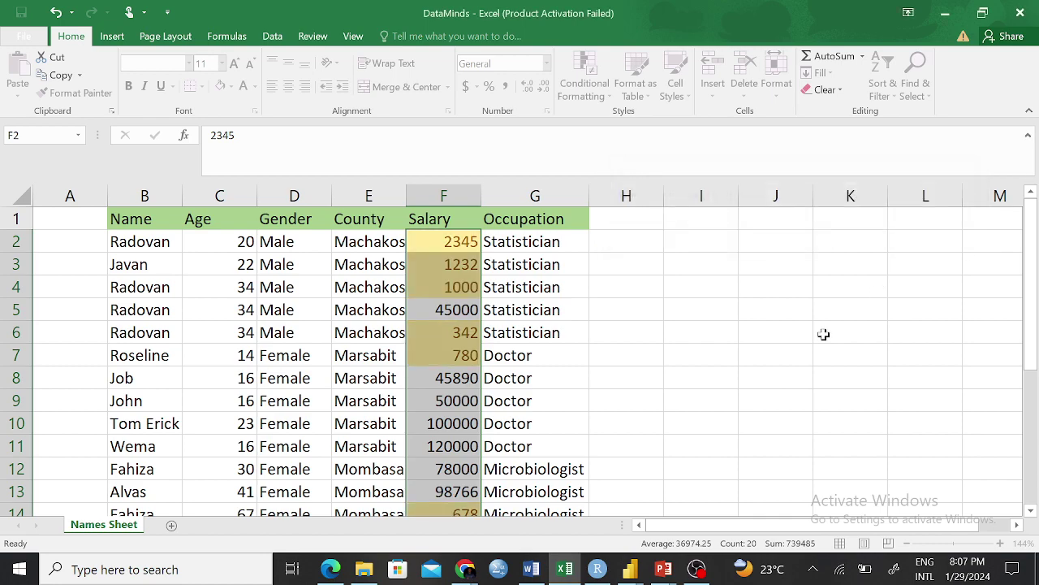
scroll(746, 274, "down", 5)
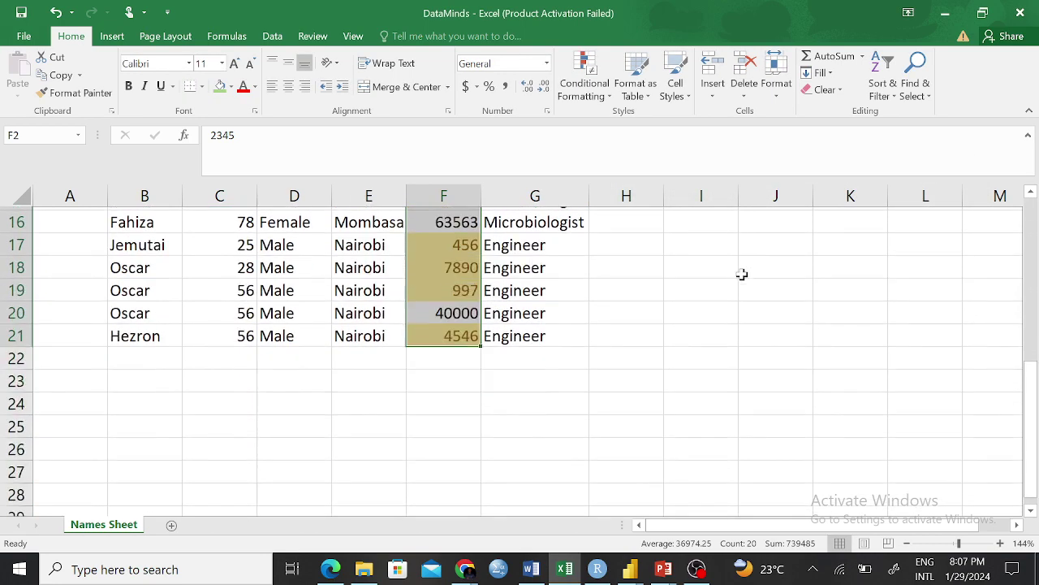
scroll(741, 274, "up", 5)
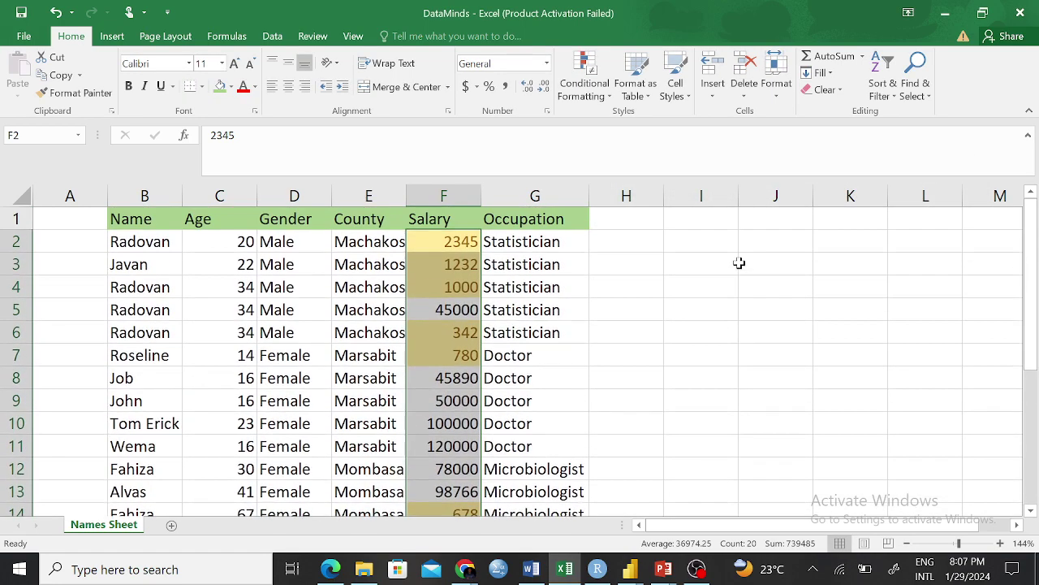
left_click(645, 312)
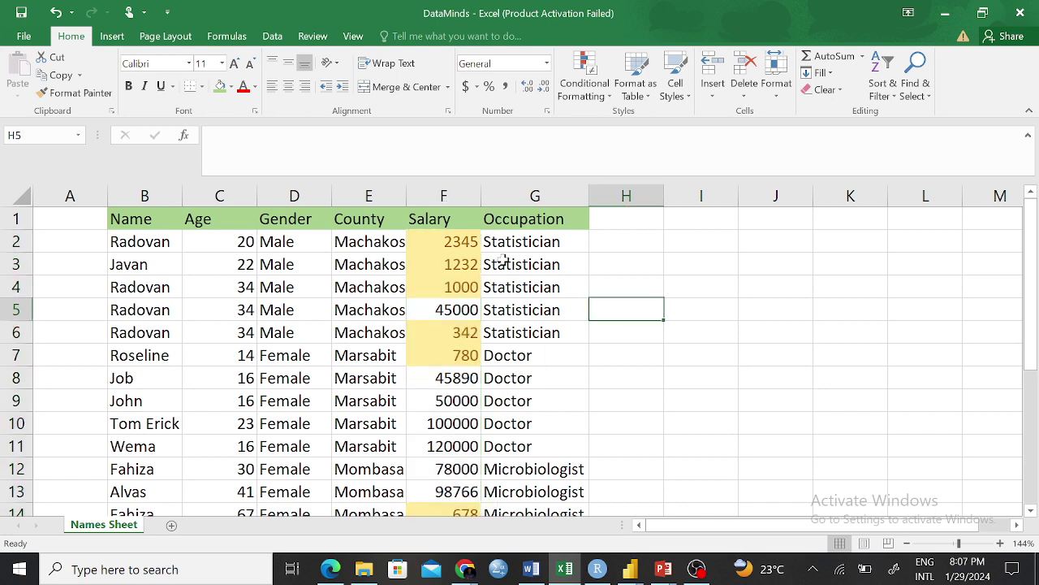
Check the yellow-highlighted salaries down the column and undo the between rule.
left_click(454, 243)
left_click(460, 264)
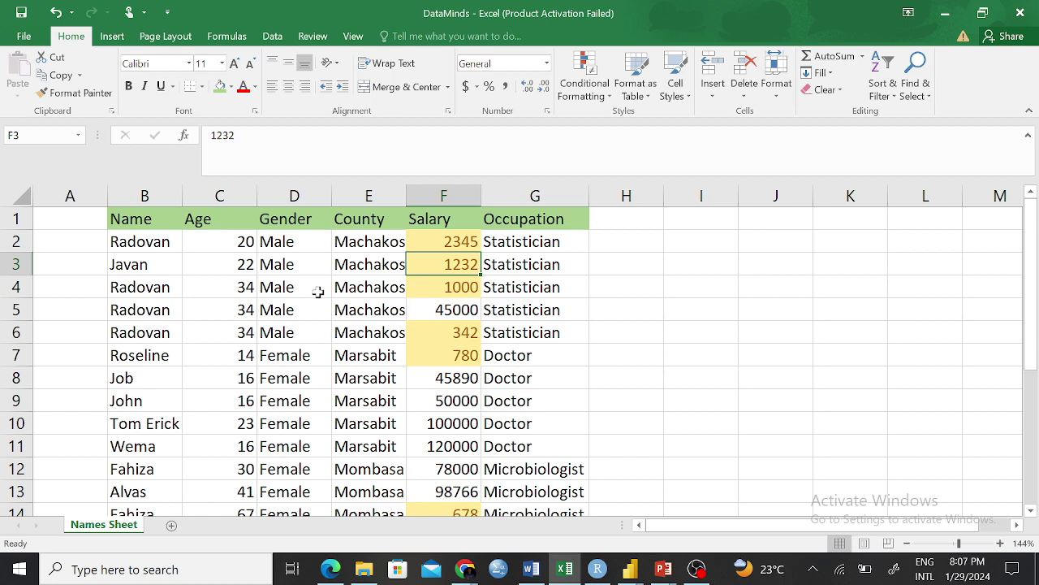
scroll(617, 330, "down", 4)
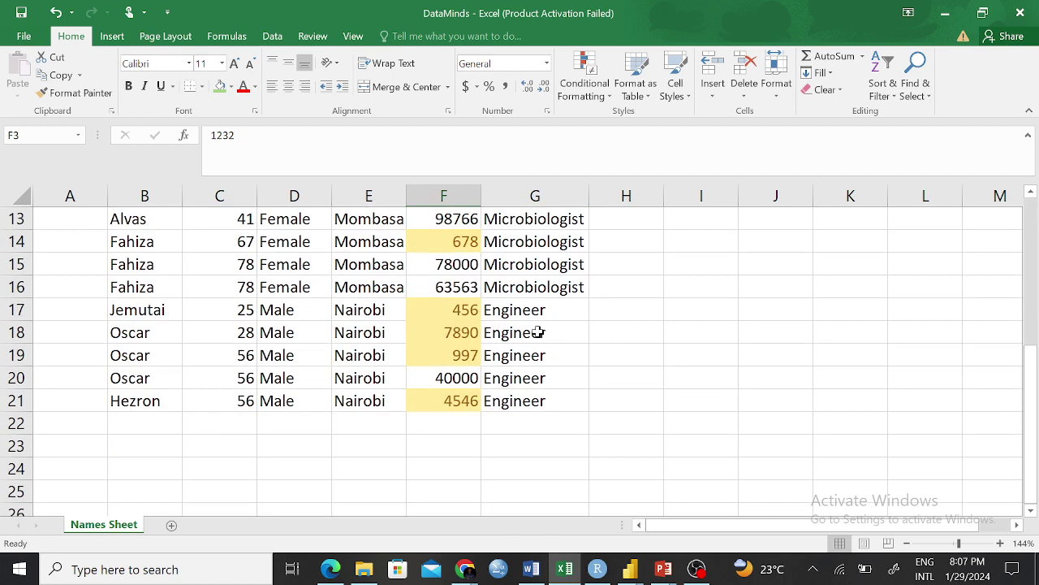
scroll(529, 332, "up", 4)
key("ctrl+z")
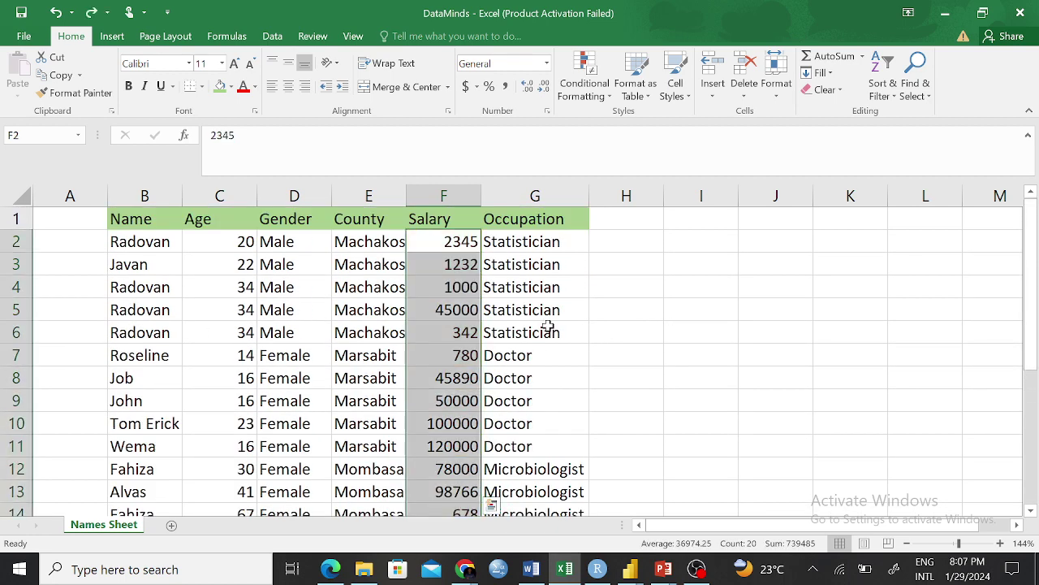
left_click(555, 348)
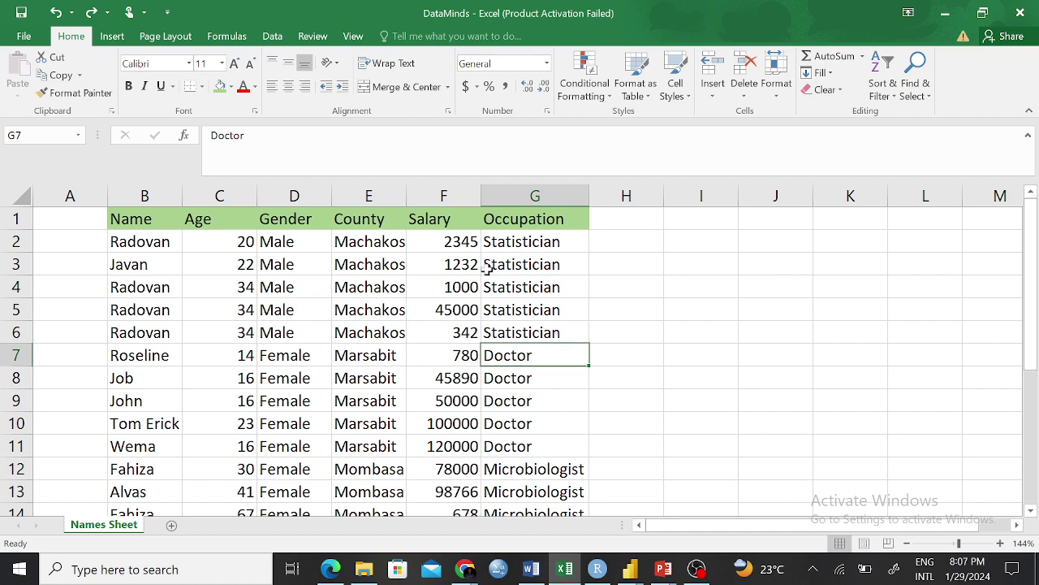
Try a Text That Contains rule for "a" on the Name values in B2:B21 and check its preview.
left_click_drag(139, 236, 170, 468)
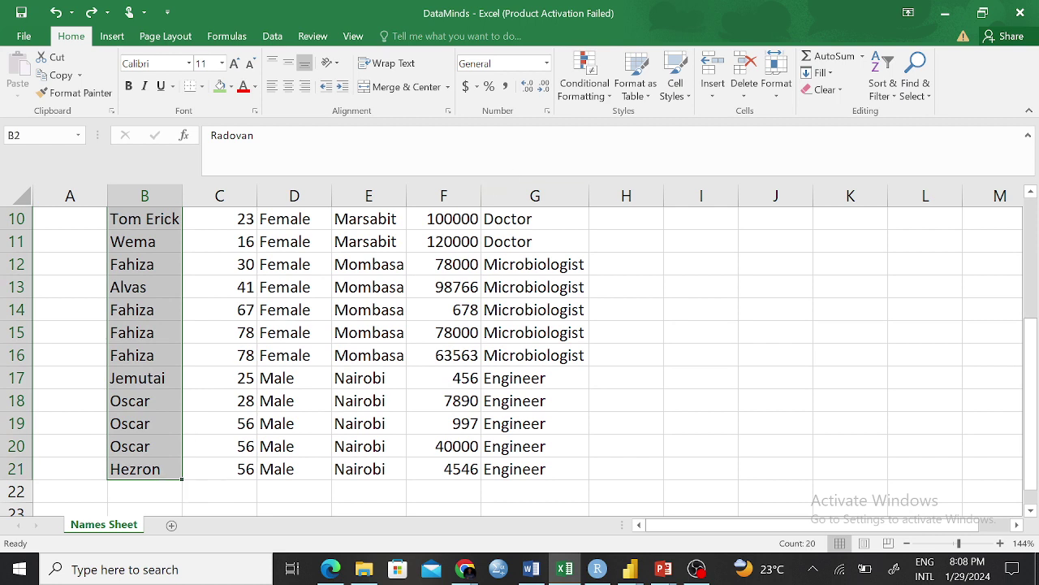
left_click(583, 81)
mouse_move(629, 161)
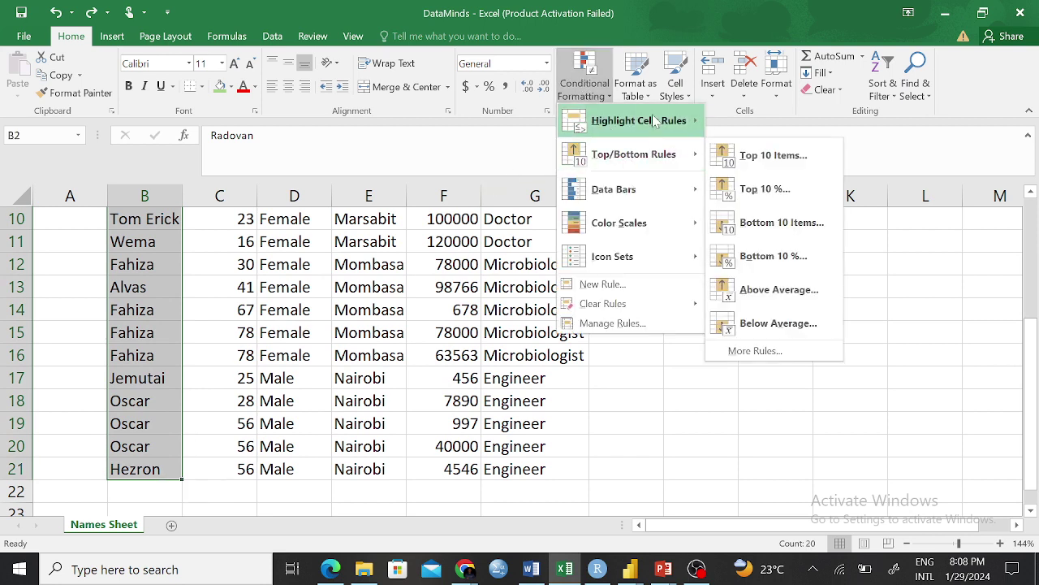
left_click(786, 255)
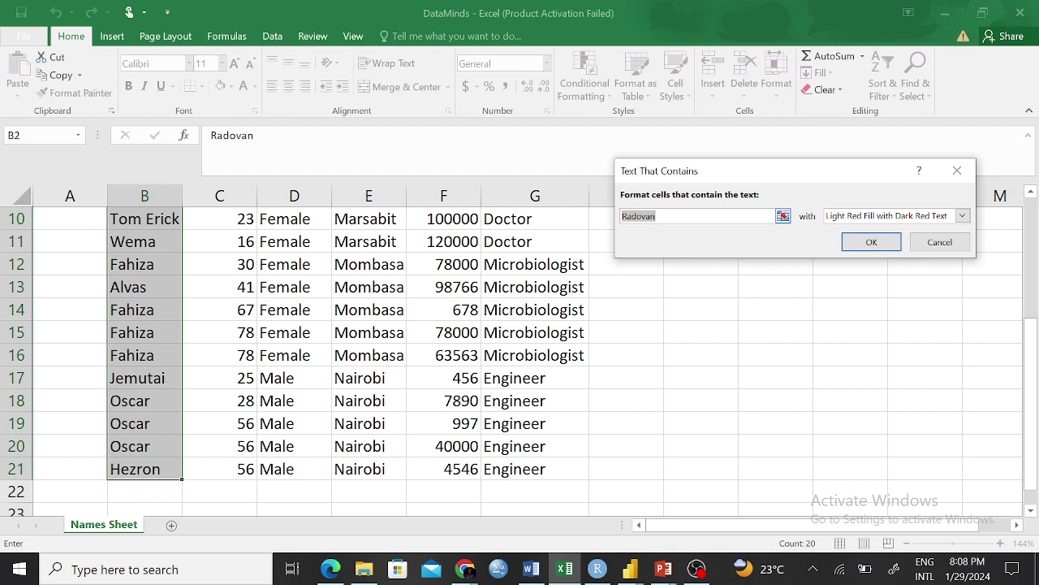
left_click(657, 216)
left_click_drag(657, 216, 617, 217)
type("a")
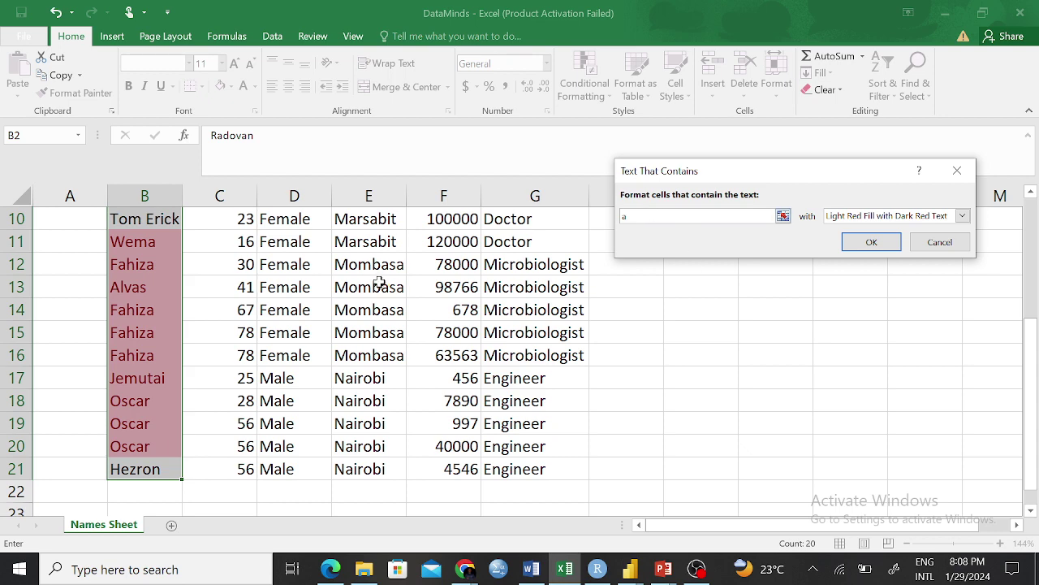
scroll(381, 284, "up", 3)
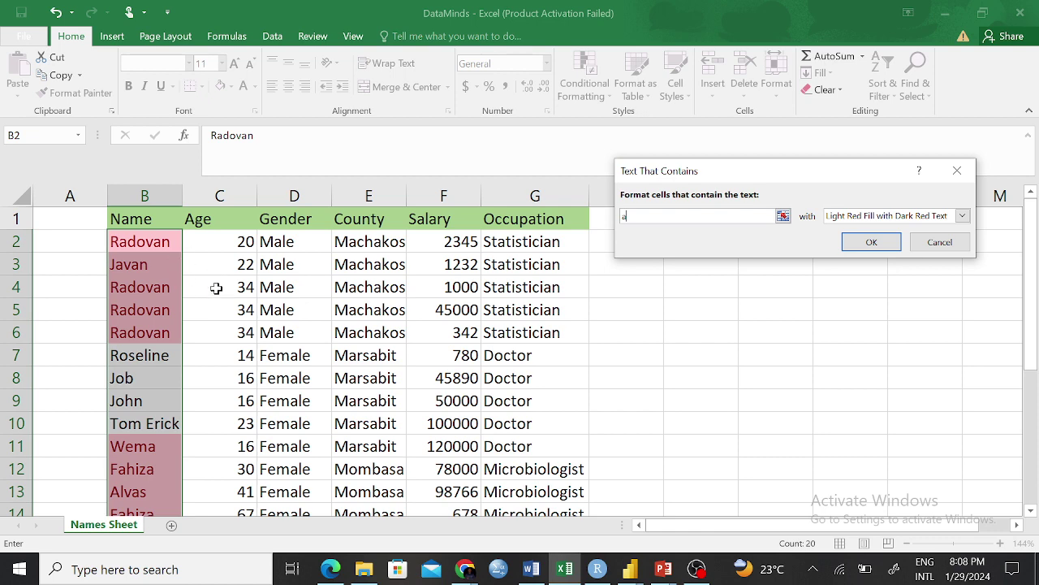
scroll(236, 281, "down", 3)
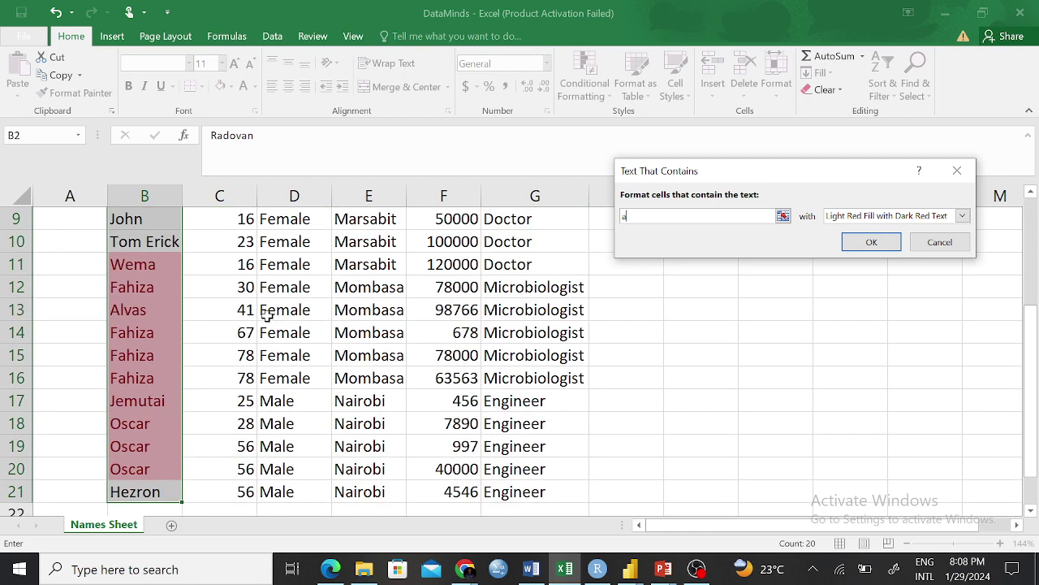
Try "ab", "ba" and "za" as the text condition for the Name values, and discard the rule.
type("b")
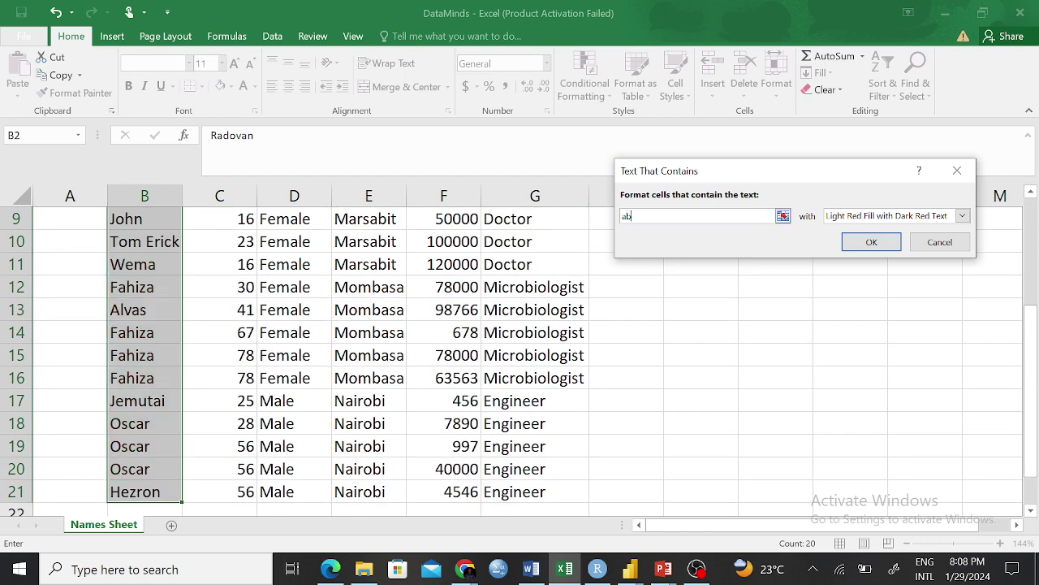
key("BackSpace")
key("BackSpace")
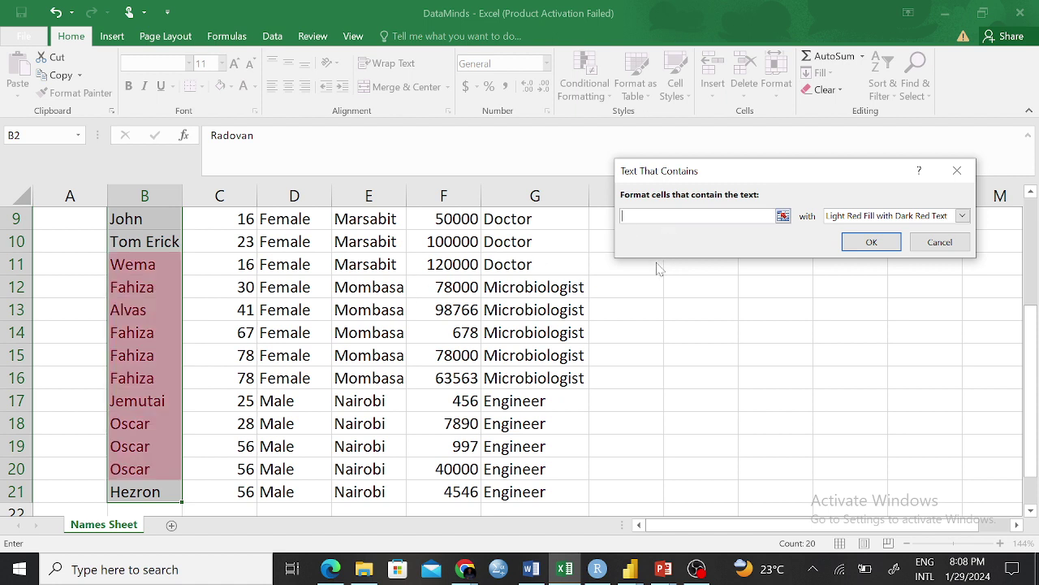
type("ba")
key("BackSpace")
key("BackSpace")
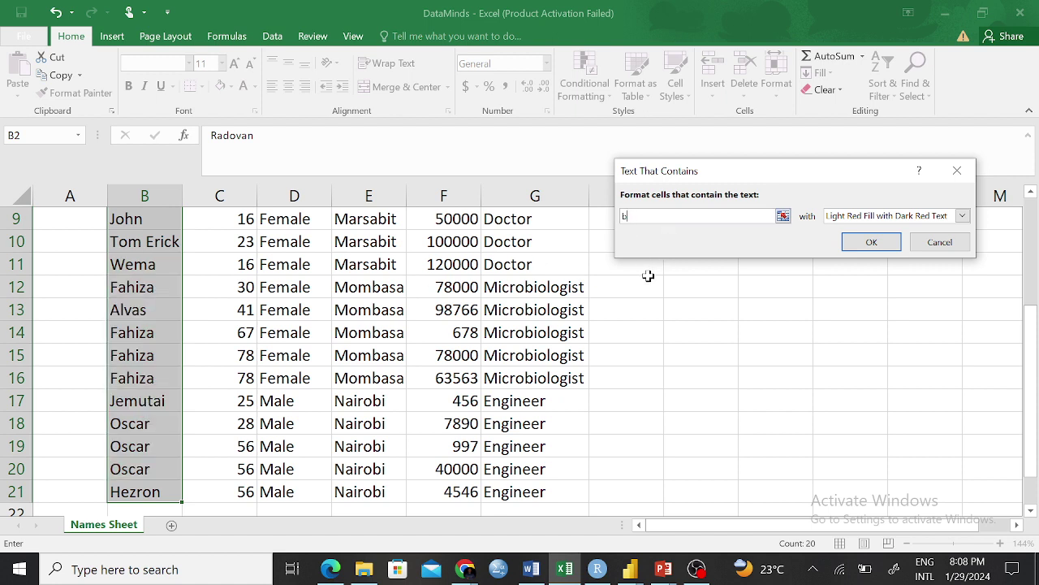
type("za")
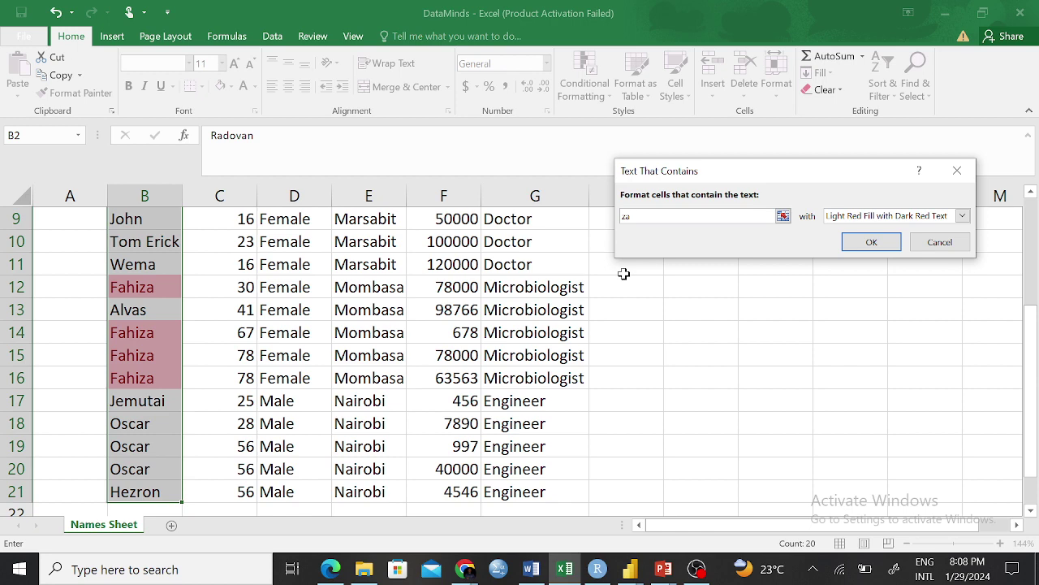
key("BackSpace")
key("BackSpace")
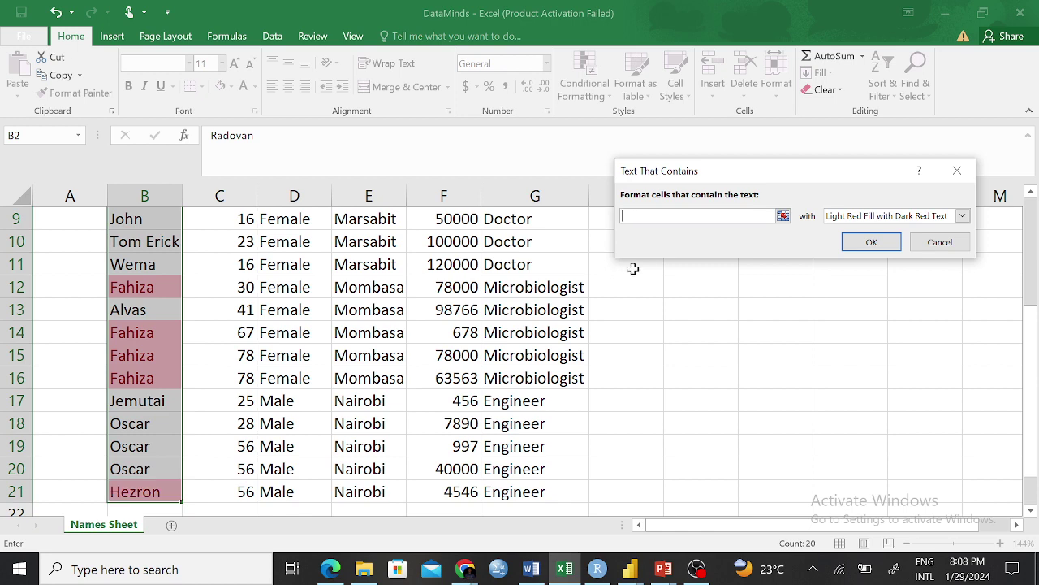
left_click(939, 242)
Apply solid-fill green data bars to the Age values in C2:C21.
scroll(488, 358, "up", 3)
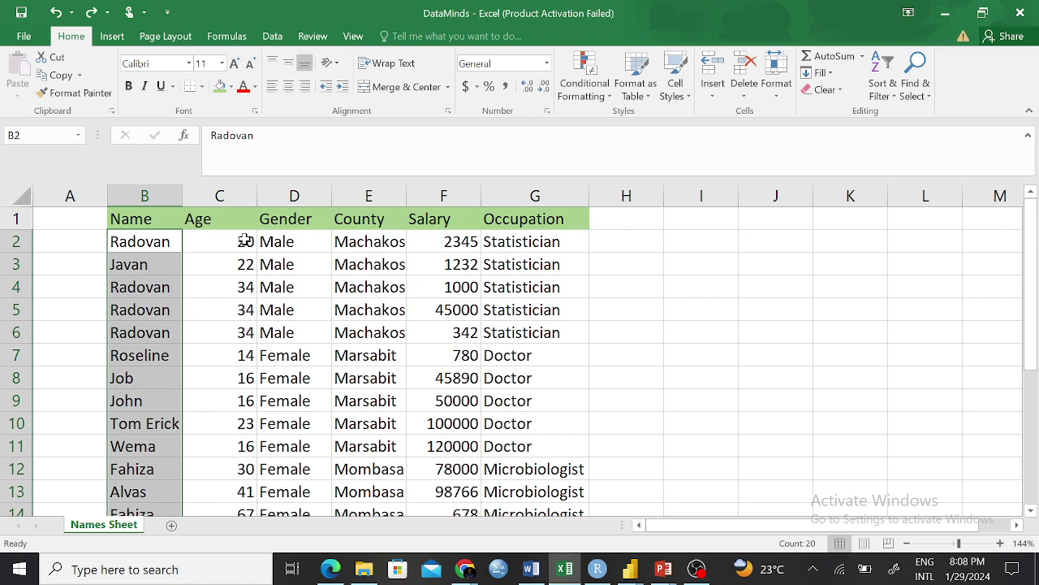
left_click_drag(229, 240, 238, 425)
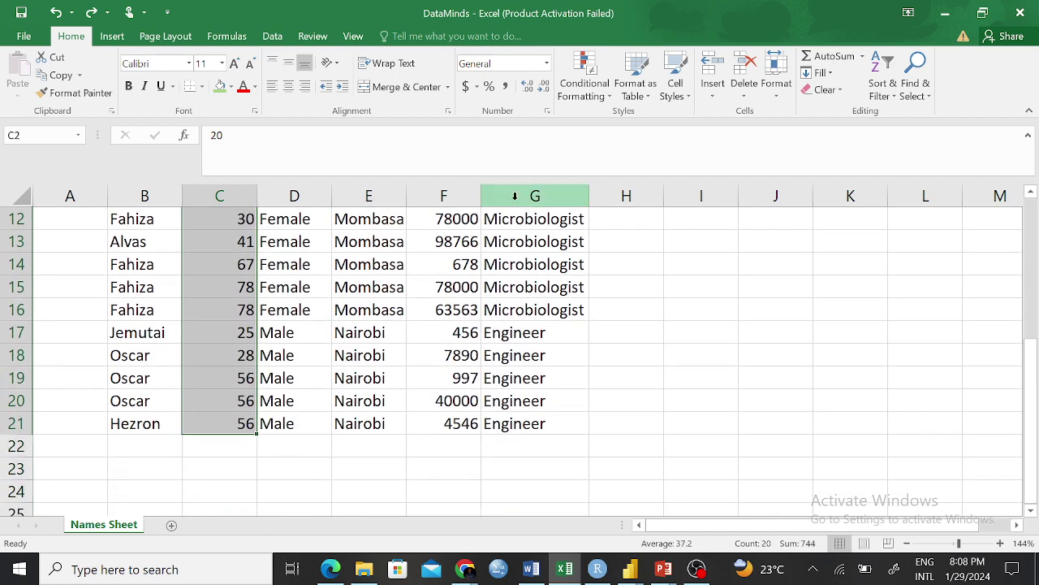
left_click(599, 92)
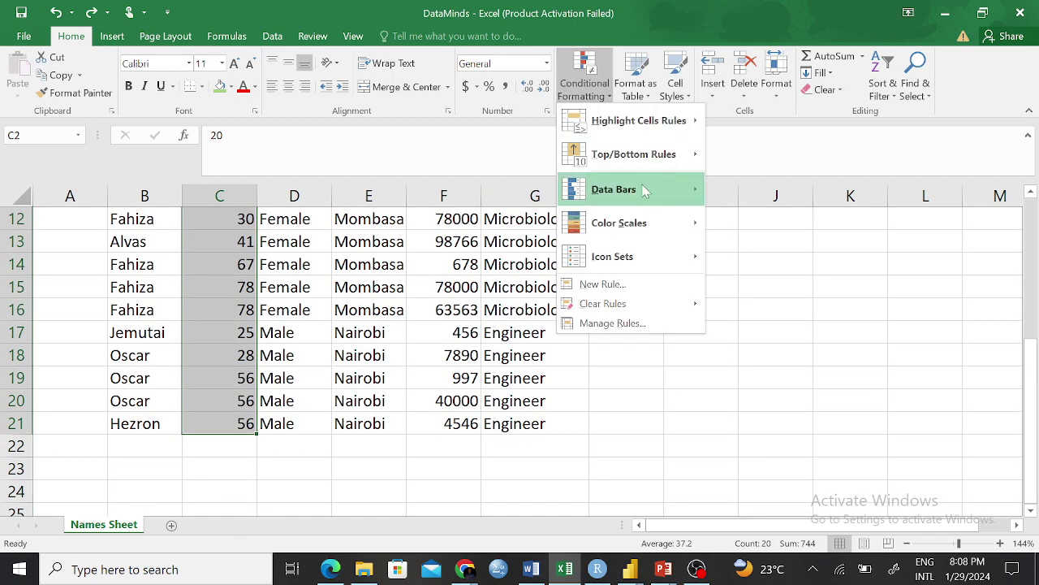
mouse_move(643, 188)
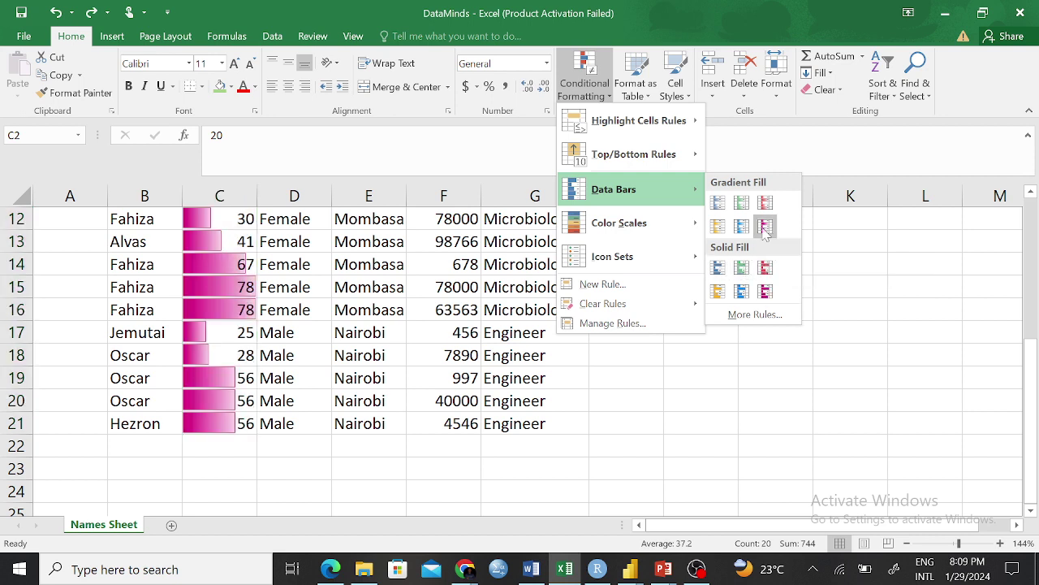
left_click(745, 268)
scroll(691, 348, "up", 4)
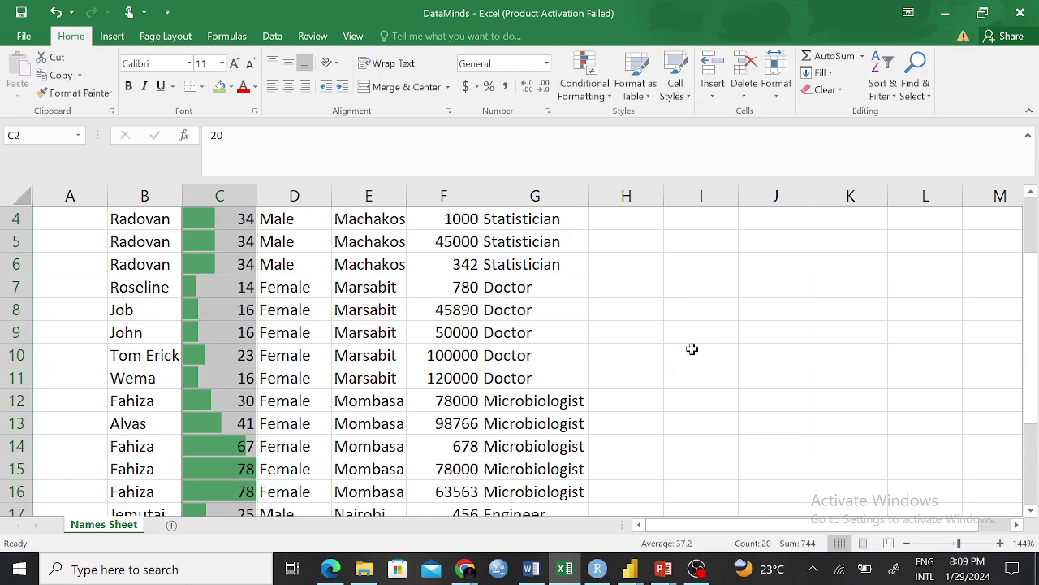
scroll(674, 343, "down", 2)
left_click(560, 356)
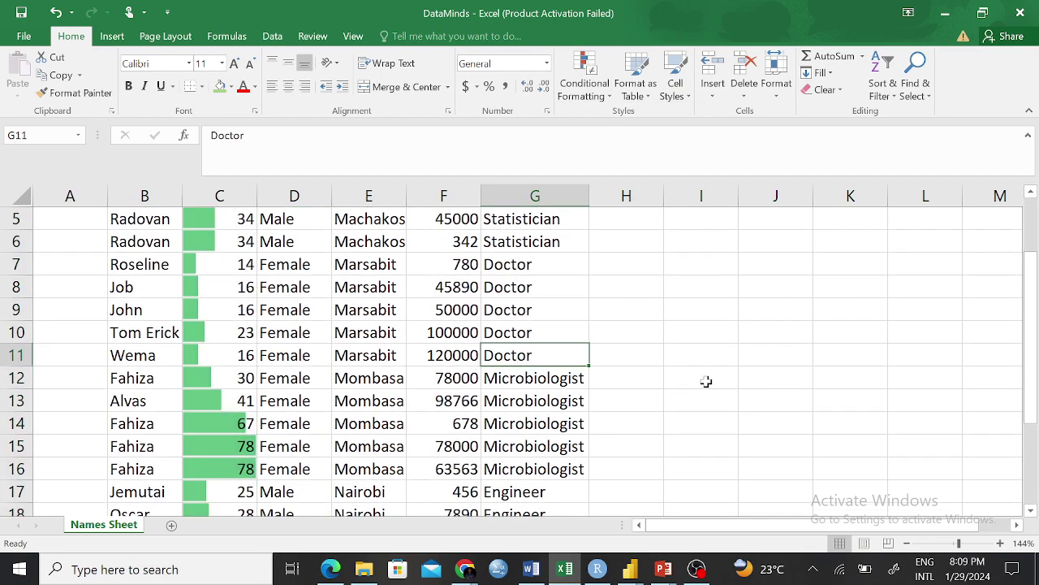
Examine the data bars down the Age column, comparing those in C14, C15 and C16.
scroll(669, 360, "up", 2)
scroll(669, 360, "down", 2)
scroll(528, 359, "up", 2)
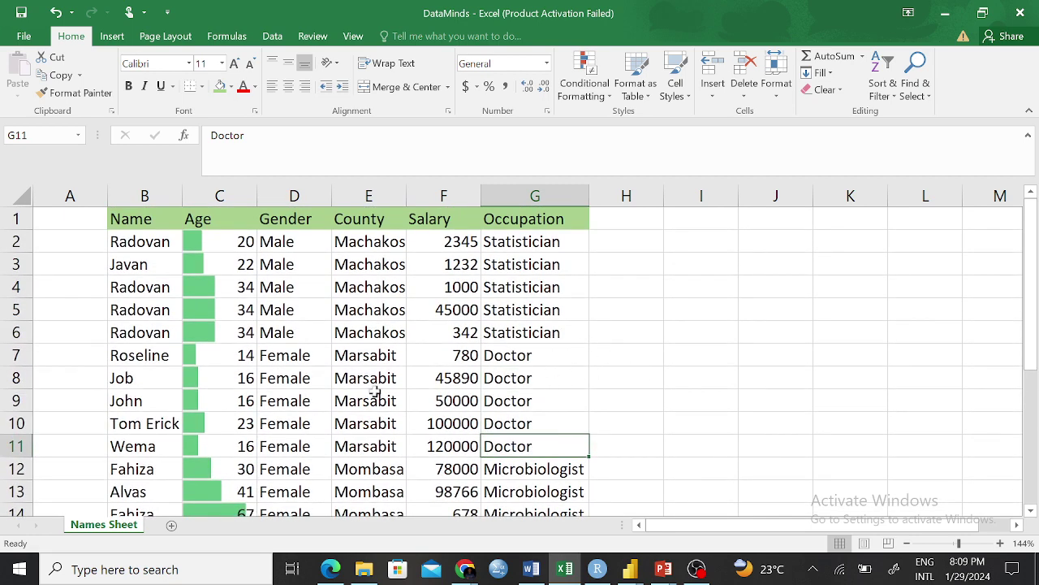
scroll(252, 341, "down", 4)
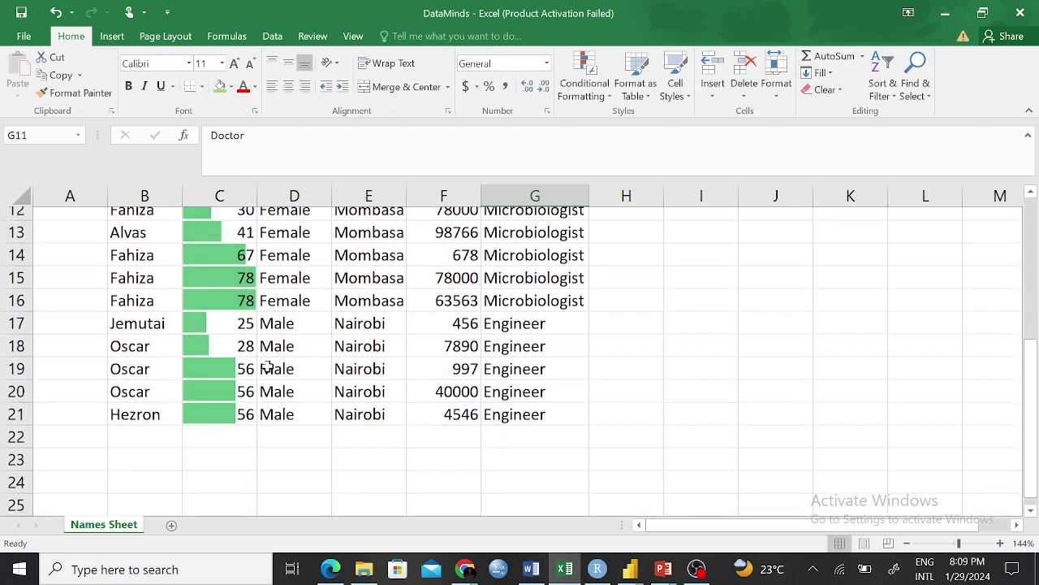
scroll(295, 360, "up", 4)
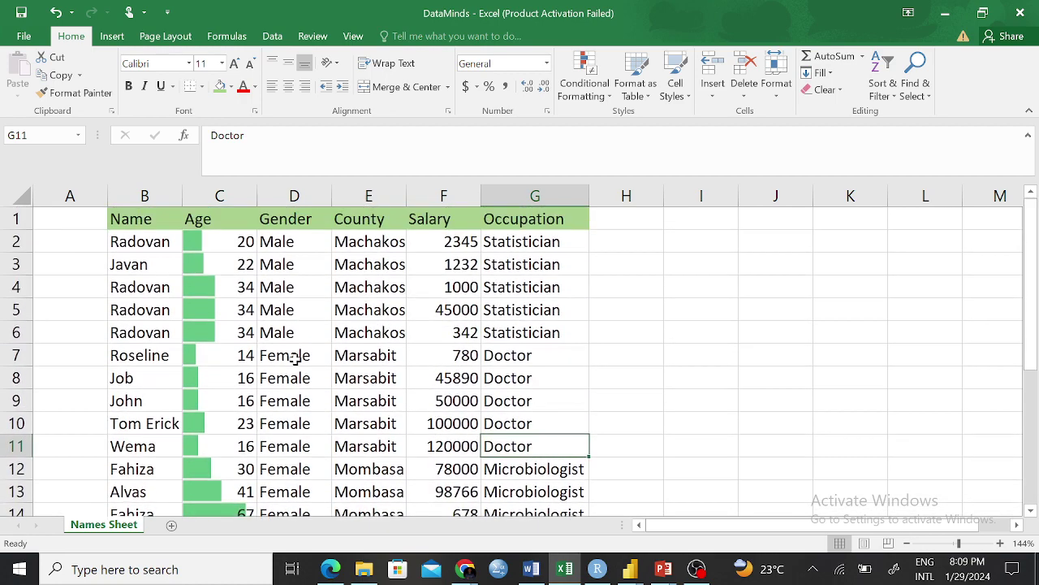
scroll(296, 360, "down", 2)
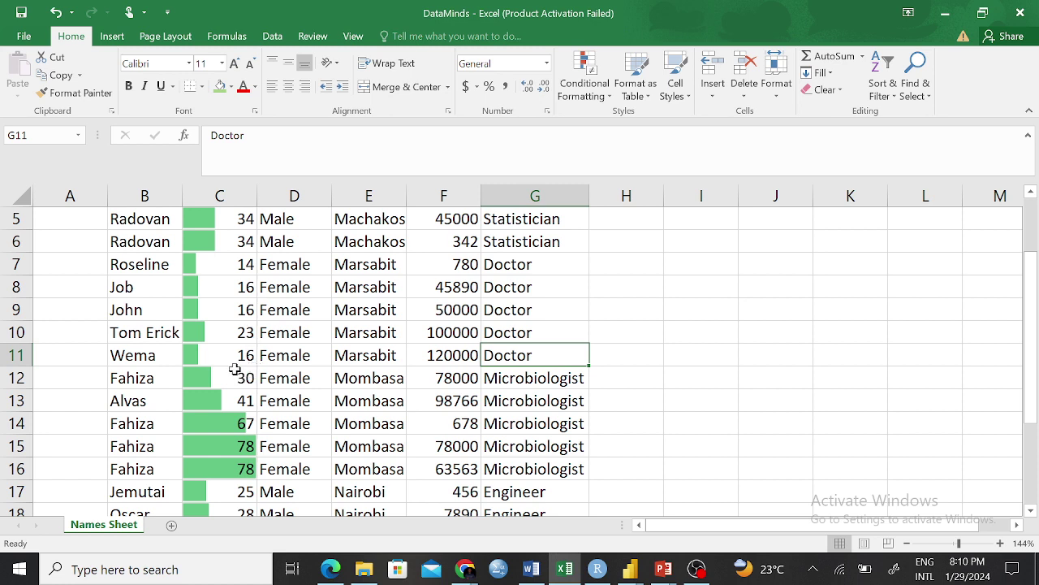
left_click(237, 446)
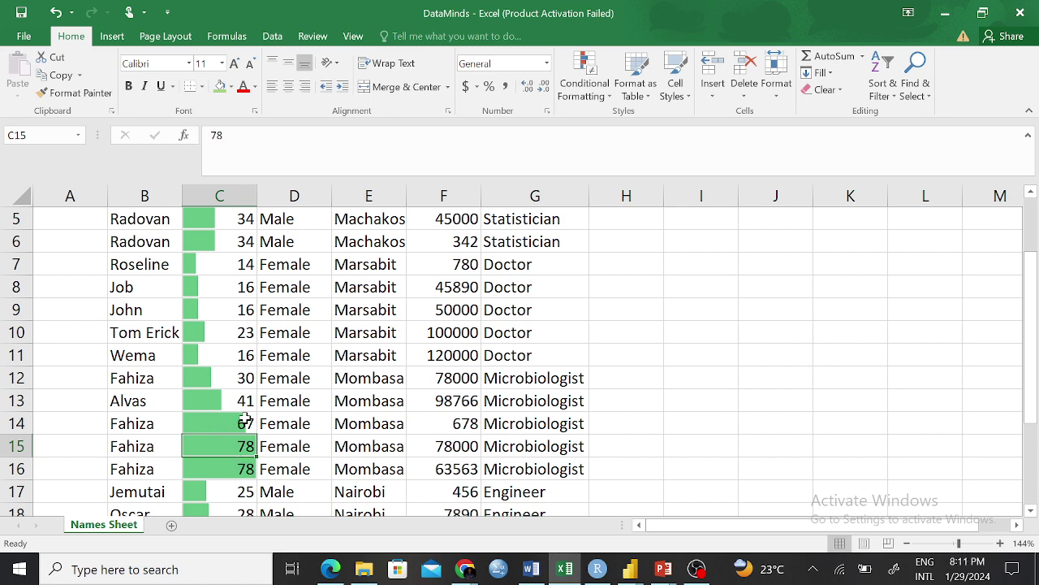
left_click(232, 469)
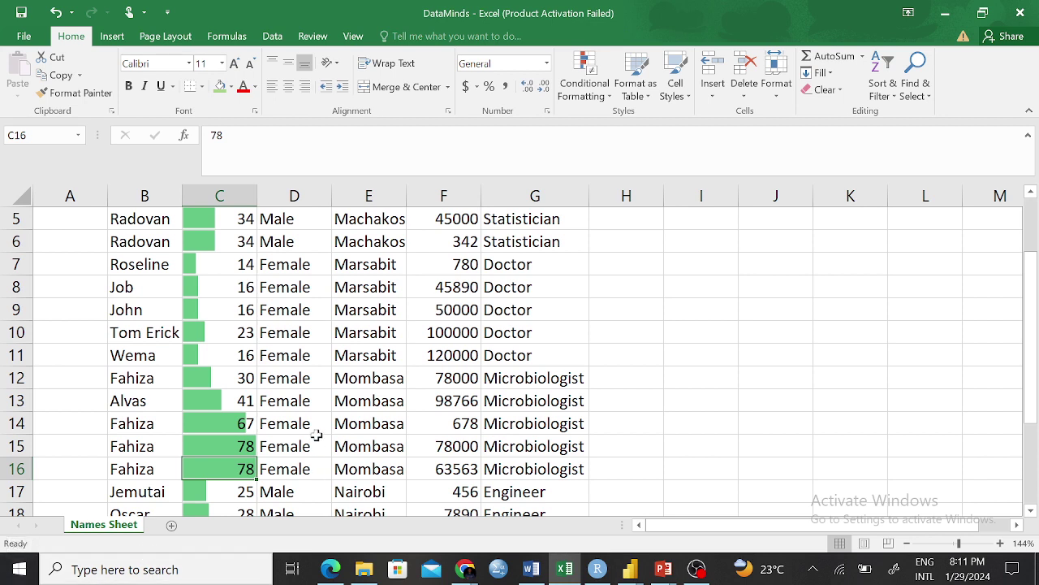
left_click(207, 448)
left_click(225, 464)
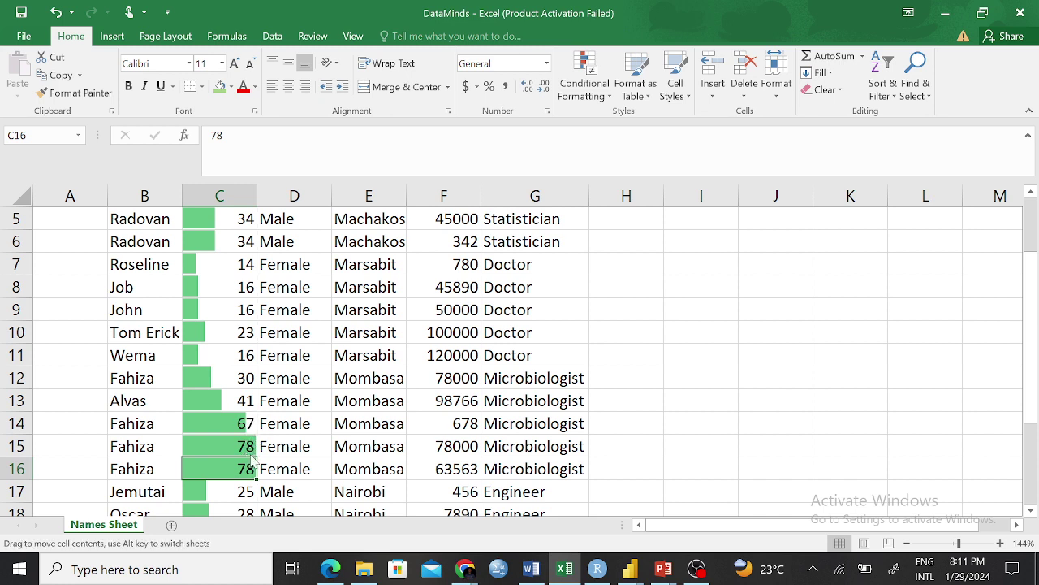
double_click(242, 423)
left_click(227, 447)
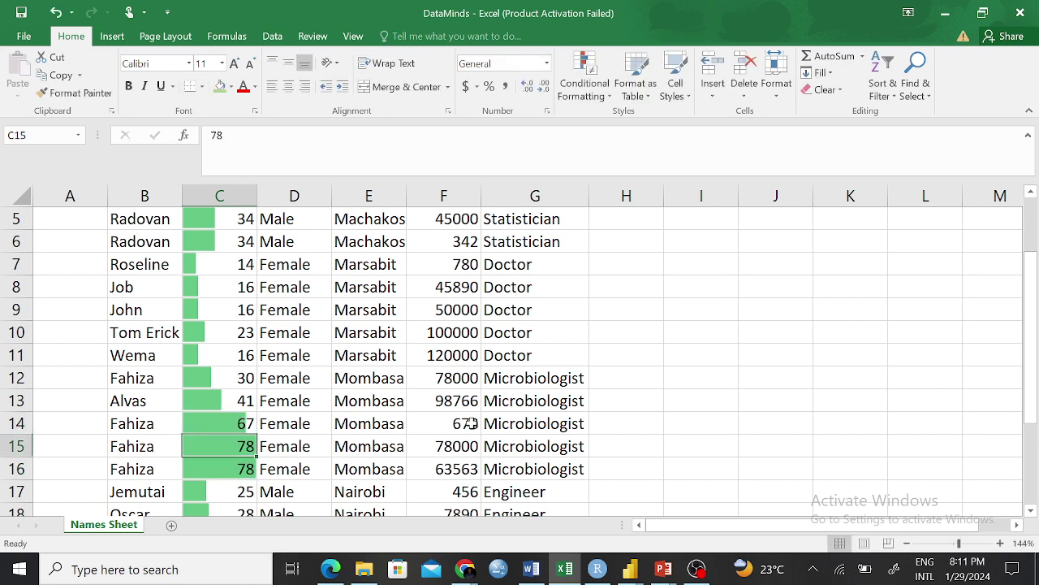
Change the age in C14 to 77.
left_click(244, 423)
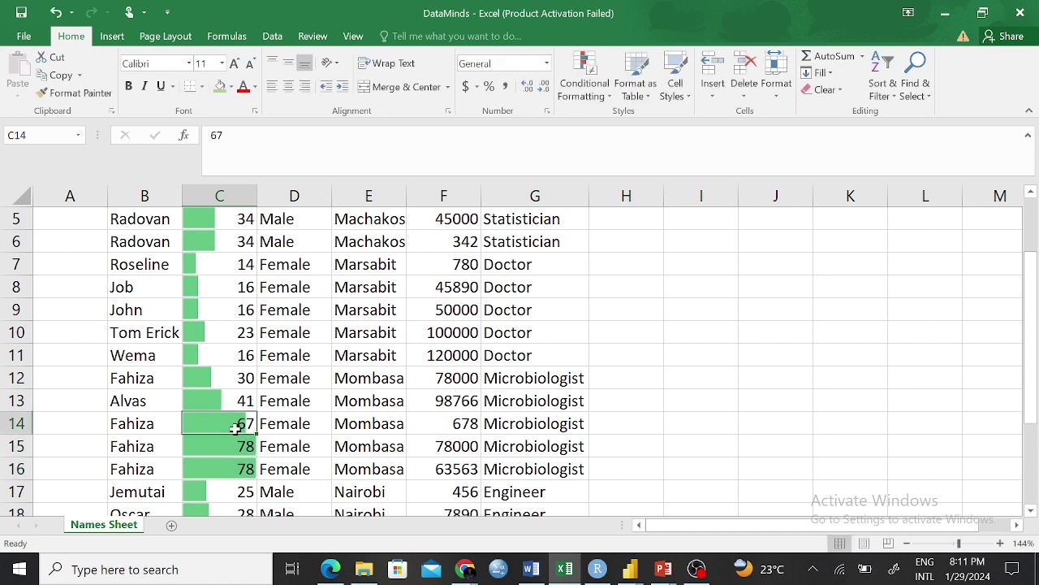
double_click(244, 424)
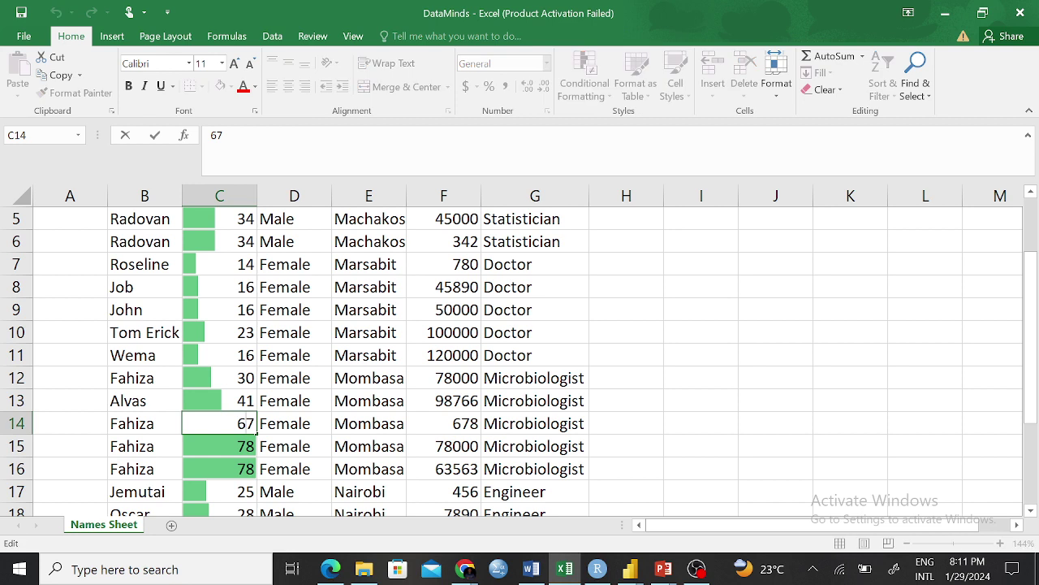
key("BackSpace")
type("7")
left_click(484, 361)
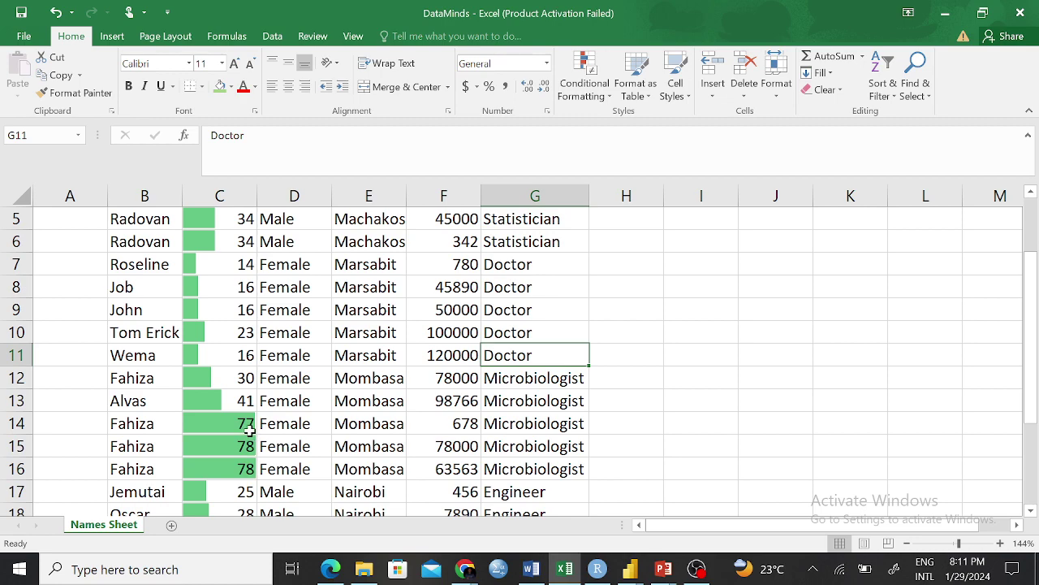
Compare the data bars of C14 to C16 at high magnification and change the age in C14 to 87.
left_click_drag(959, 542, 978, 546)
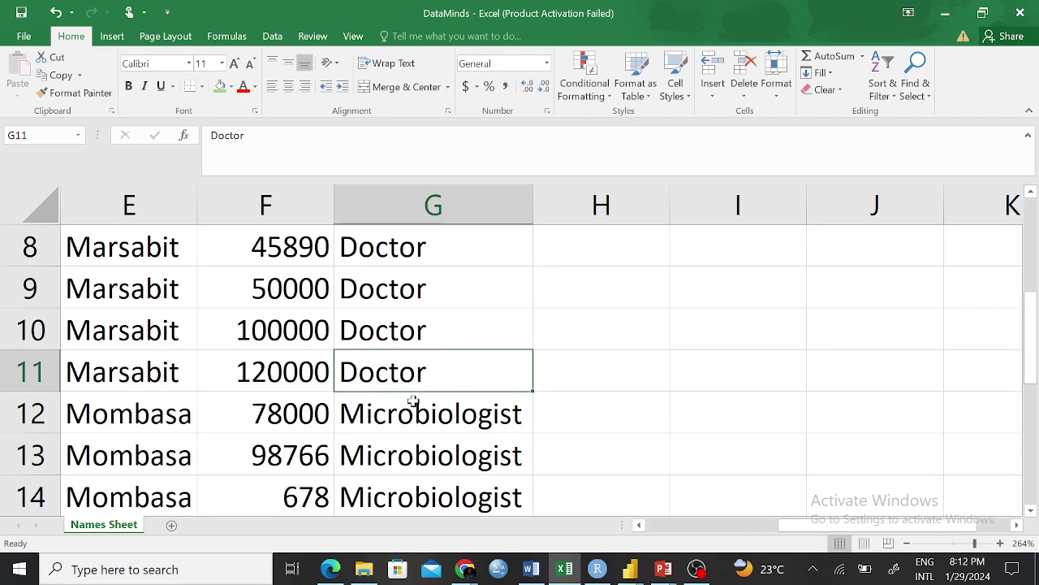
left_click_drag(794, 525, 703, 528)
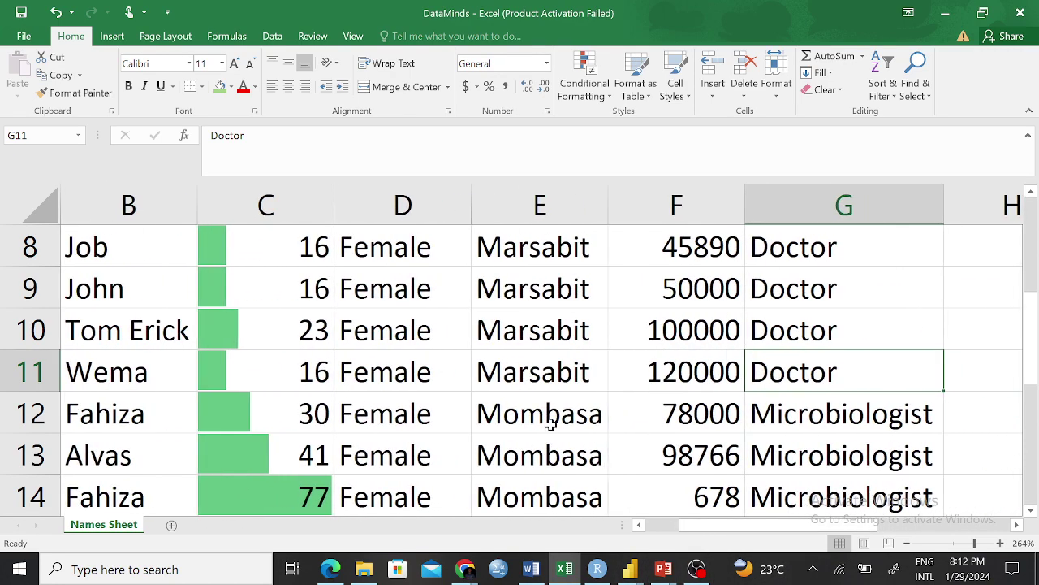
scroll(482, 330, "down", 2)
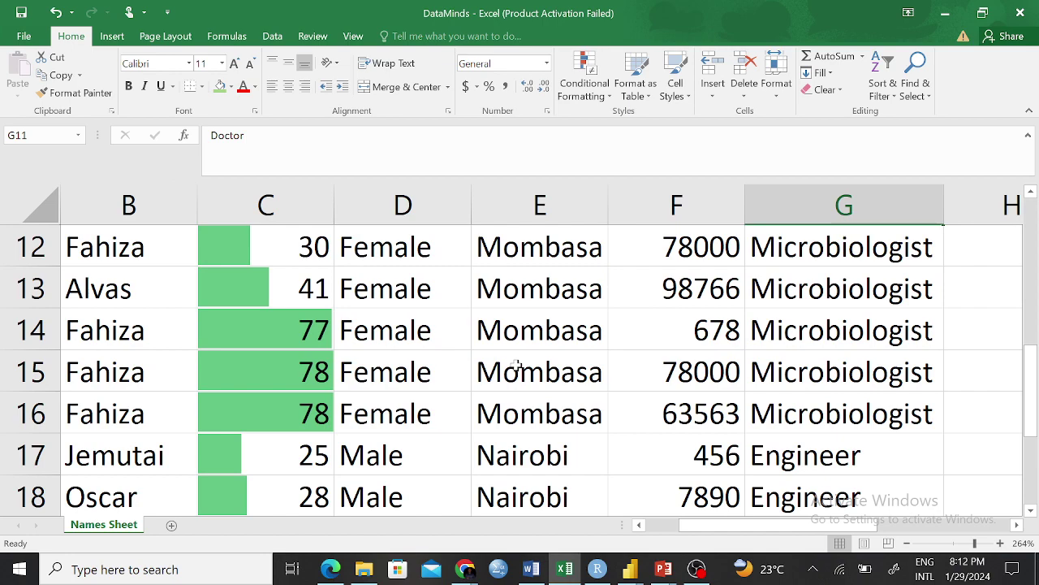
scroll(516, 366, "up", 8)
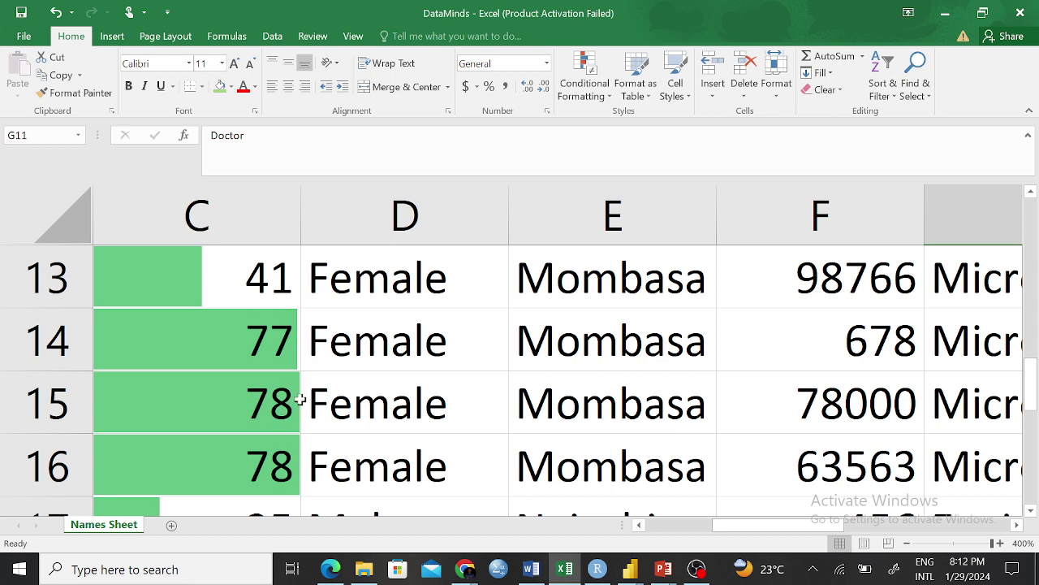
left_click(272, 341)
double_click(272, 341)
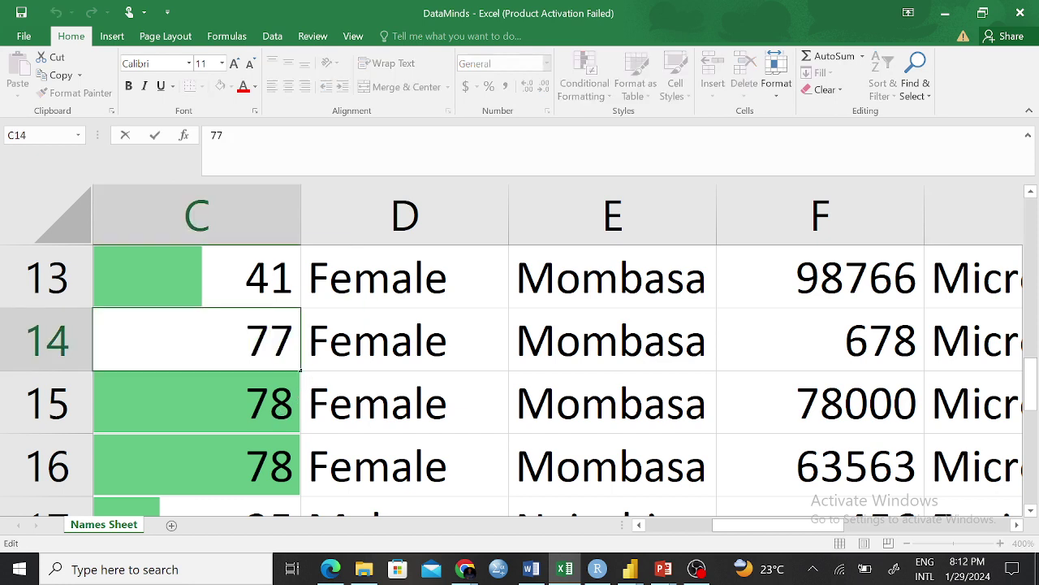
key("BackSpace")
type("8")
left_click(481, 406)
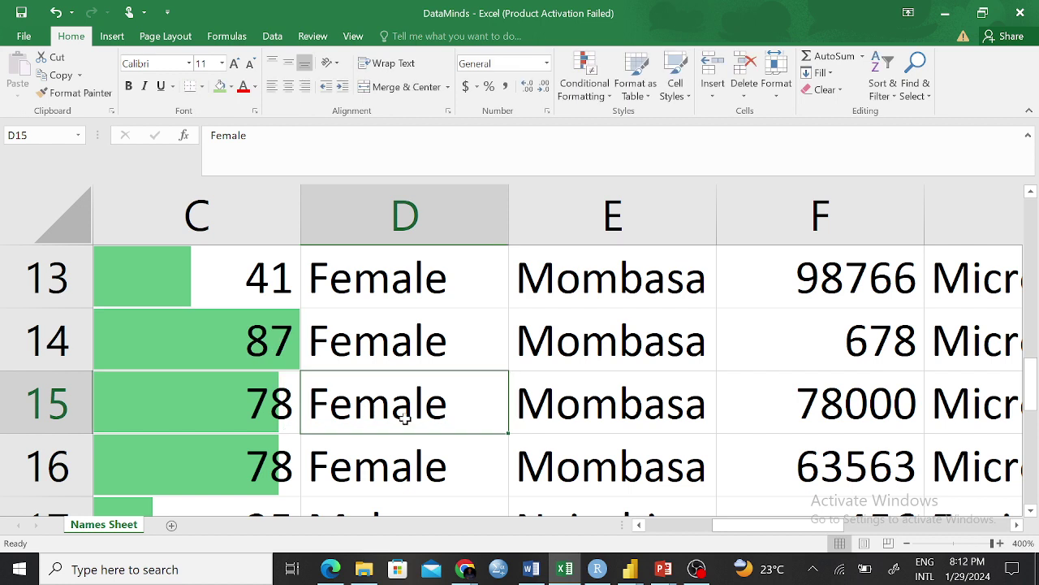
Change the age in C14 to 1007 to test how the data bars rescale.
left_click(260, 347)
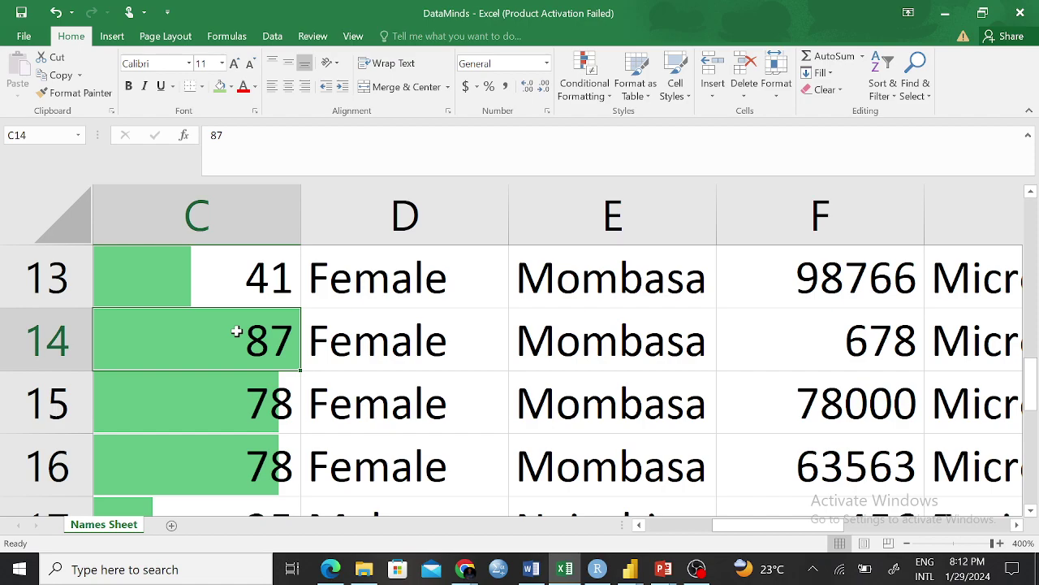
scroll(236, 330, "down", 3)
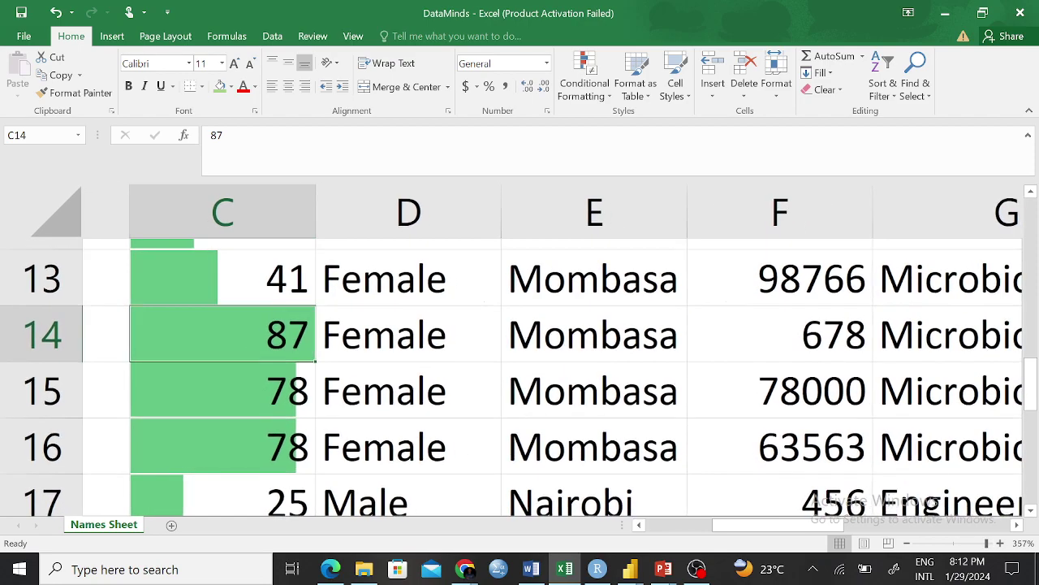
scroll(236, 331, "down", 5)
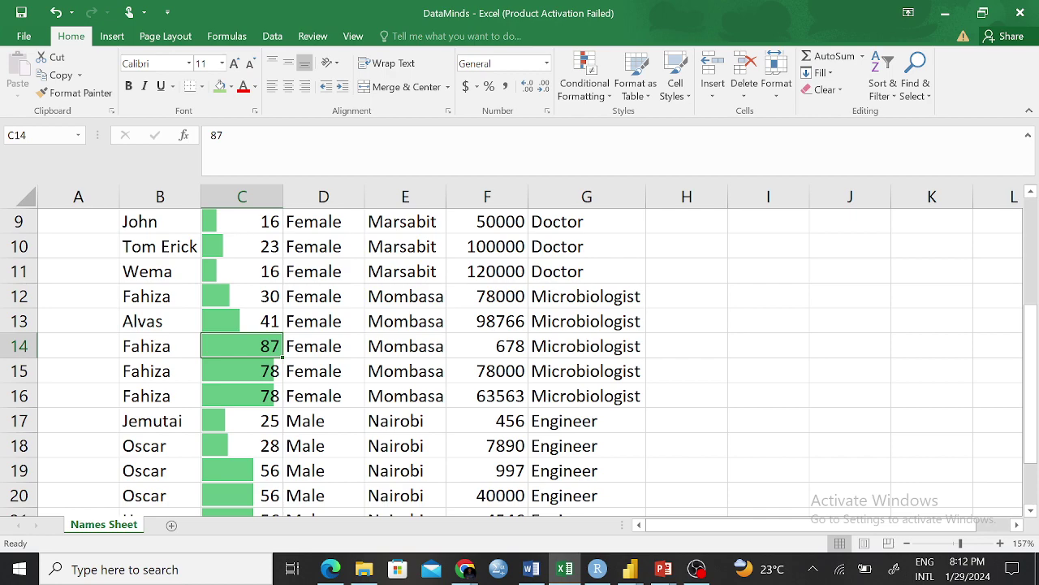
scroll(236, 330, "down", 1)
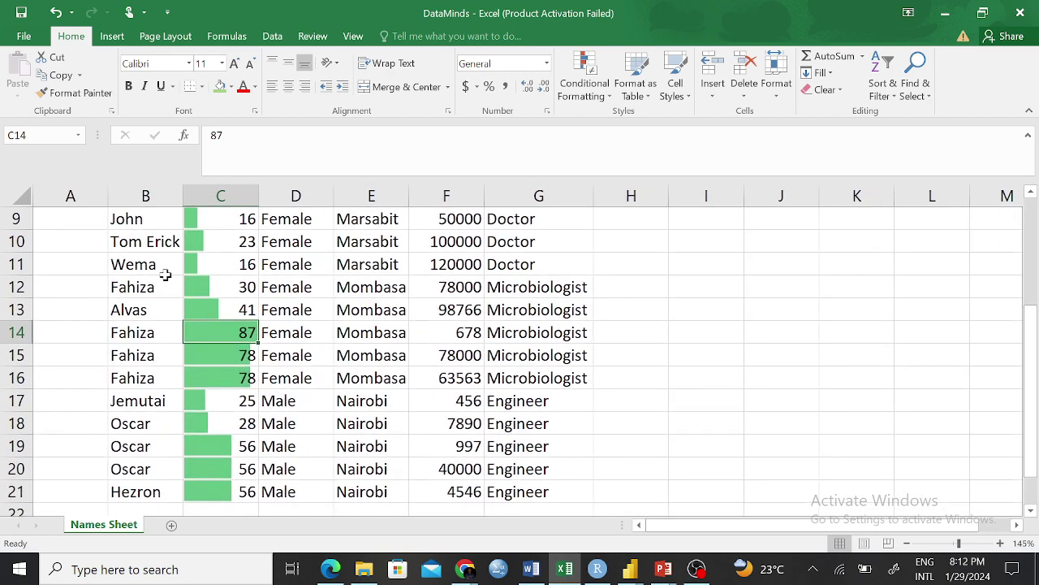
double_click(246, 332)
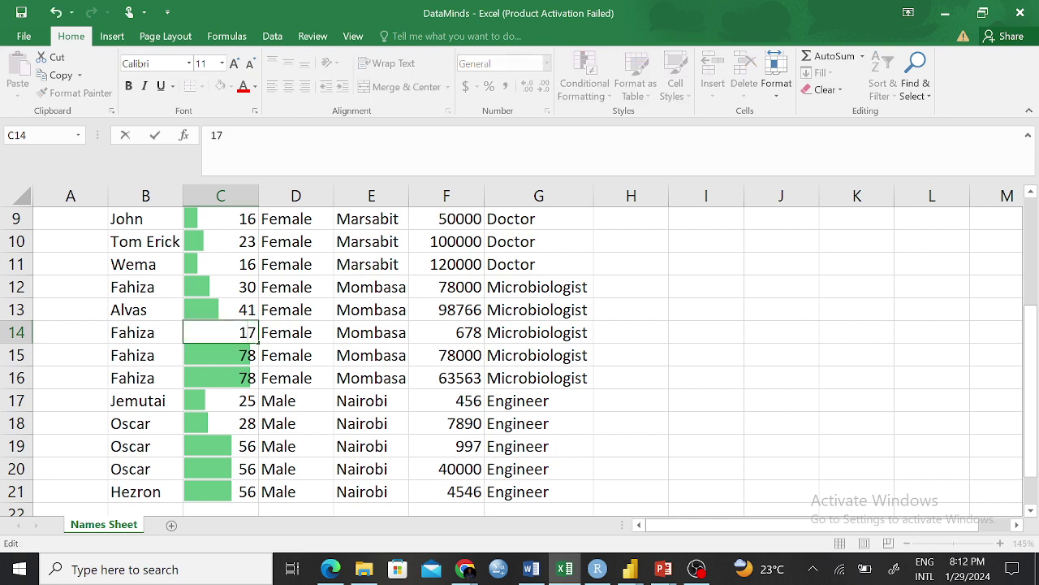
type("00")
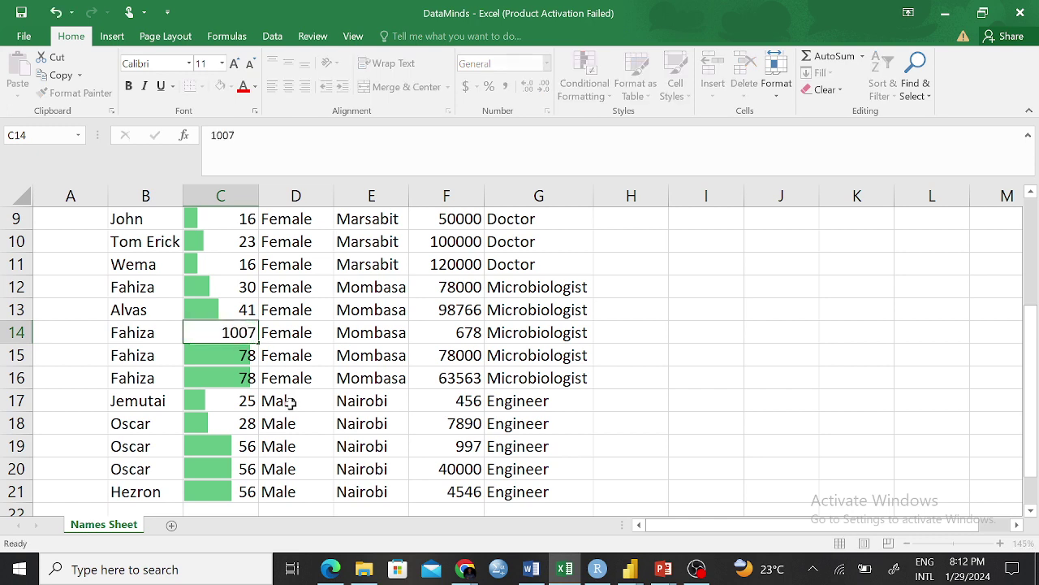
left_click(276, 400)
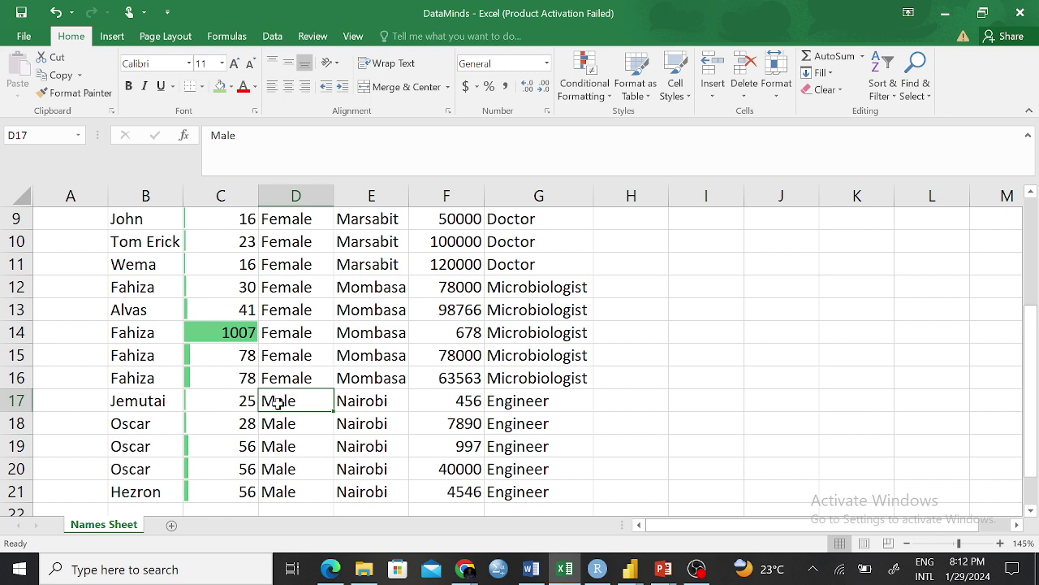
Set the age in C14 back to 87.
double_click(238, 333)
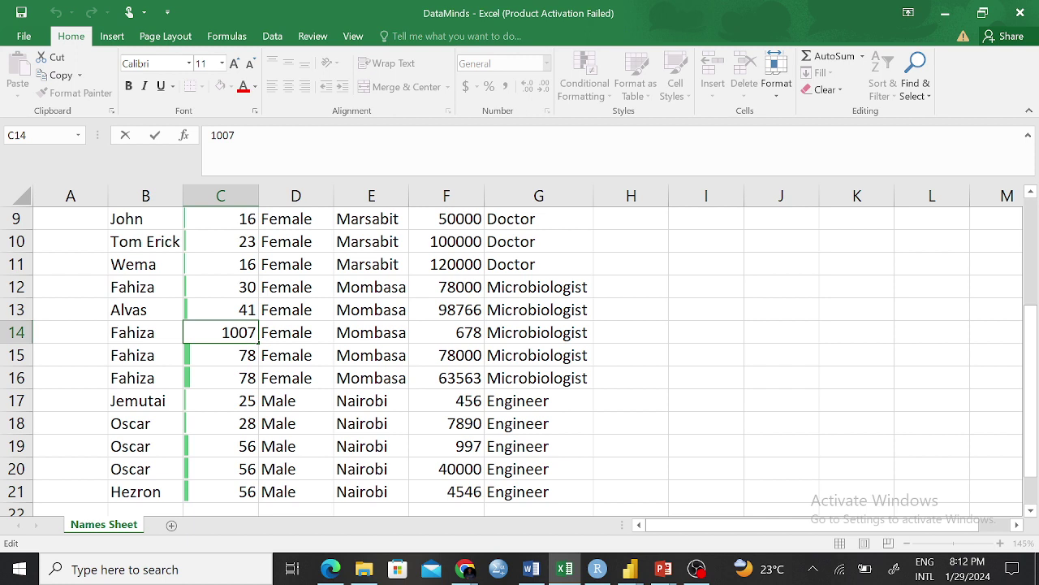
key("BackSpace")
key("BackSpace")
type("87")
left_click(446, 378)
scroll(612, 339, "up", 3)
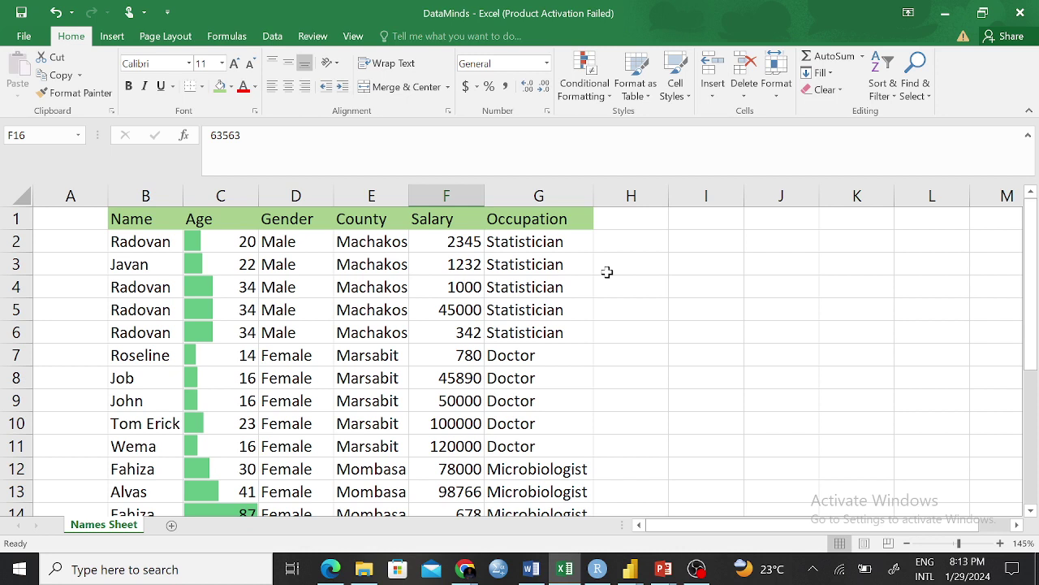
left_click_drag(422, 287, 430, 303)
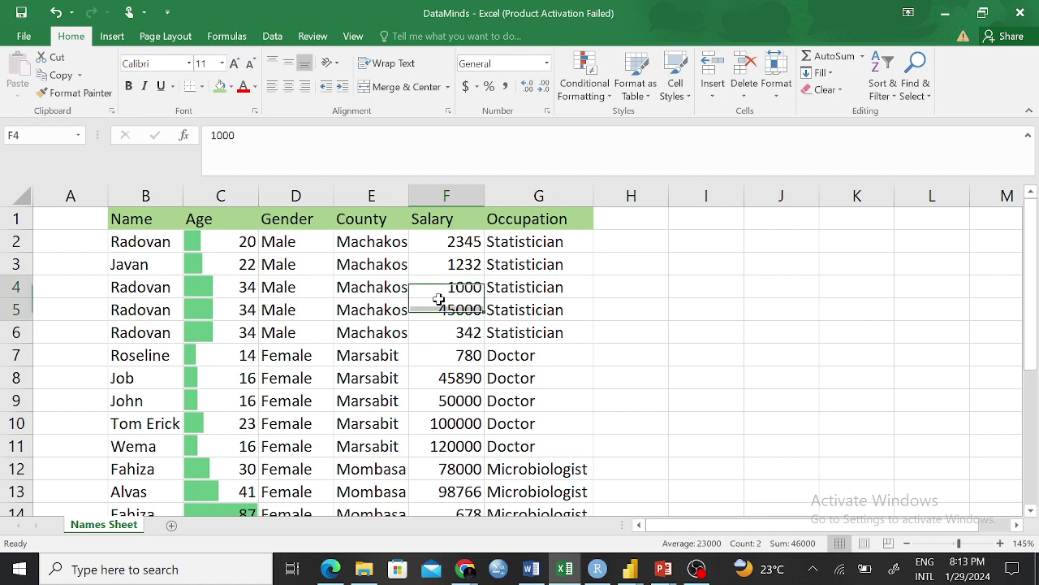
left_click(316, 304)
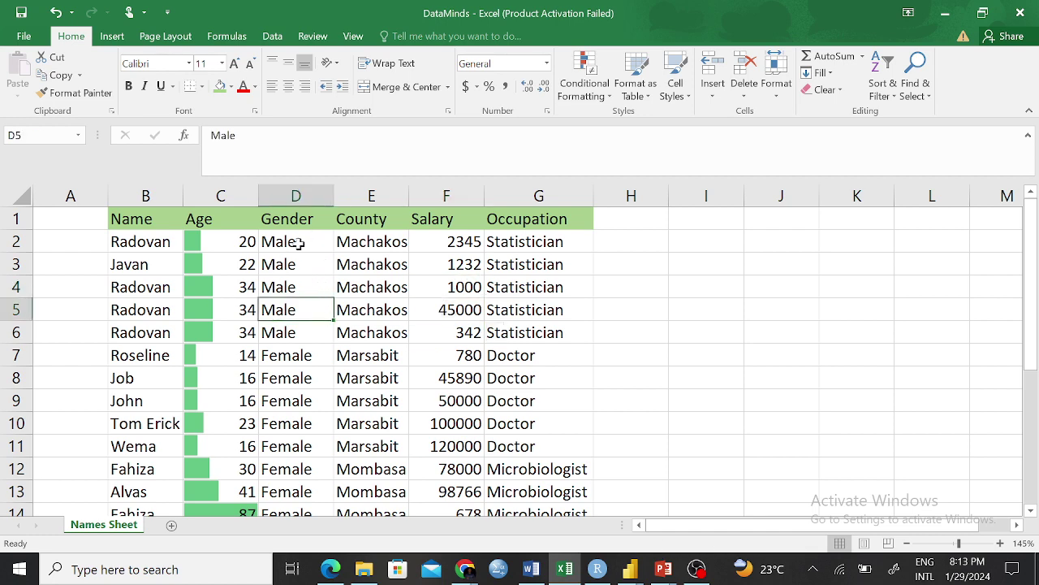
left_click_drag(298, 243, 302, 483)
left_click(441, 352)
scroll(434, 313, "up", 3)
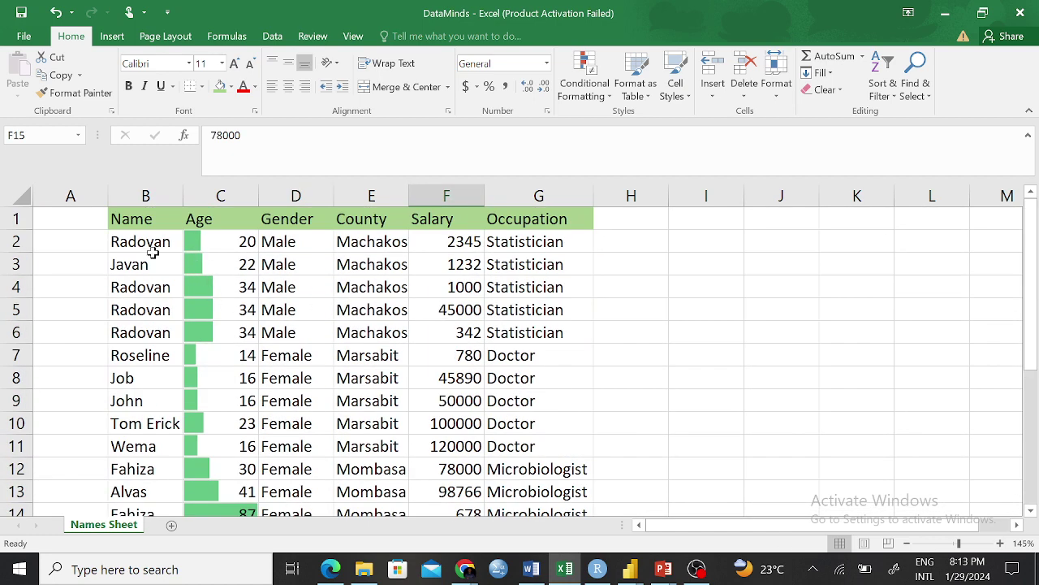
left_click_drag(153, 244, 150, 471)
left_click(341, 402)
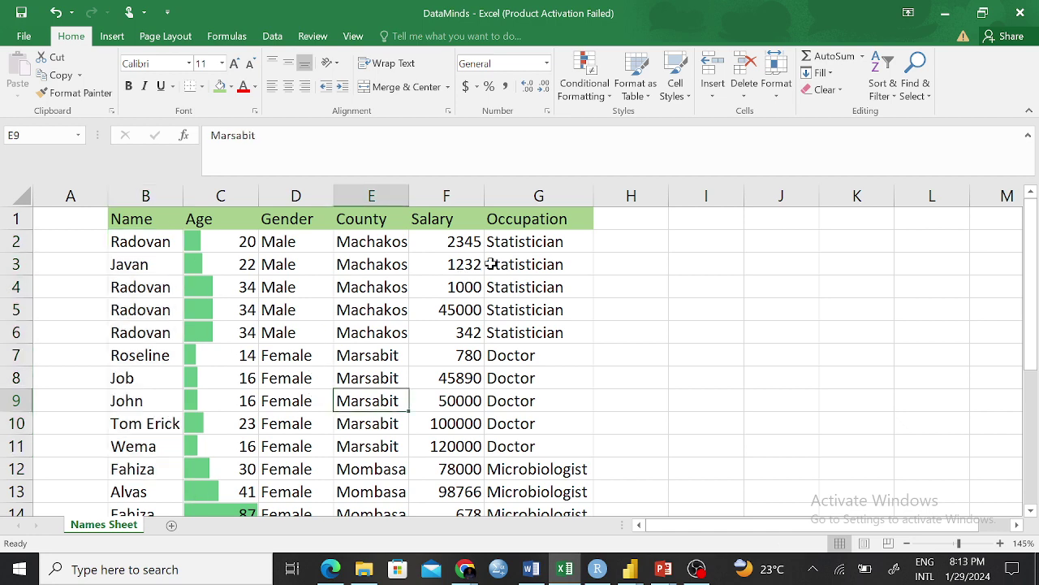
Apply the white-red color scale to the salaries in F2:F21 so the lowest values get the deepest red.
left_click_drag(468, 243, 470, 446)
left_click(584, 81)
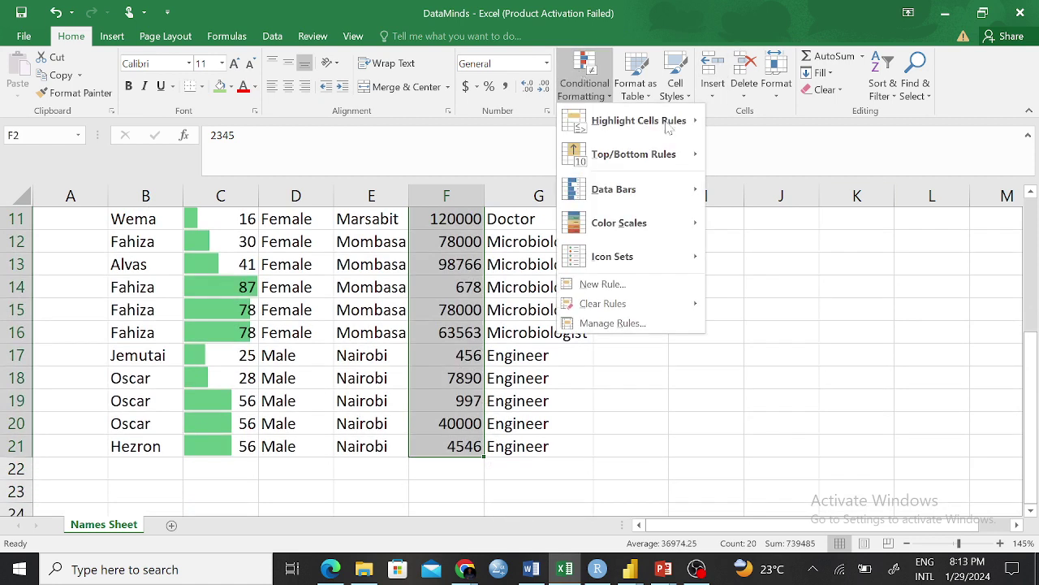
mouse_move(626, 219)
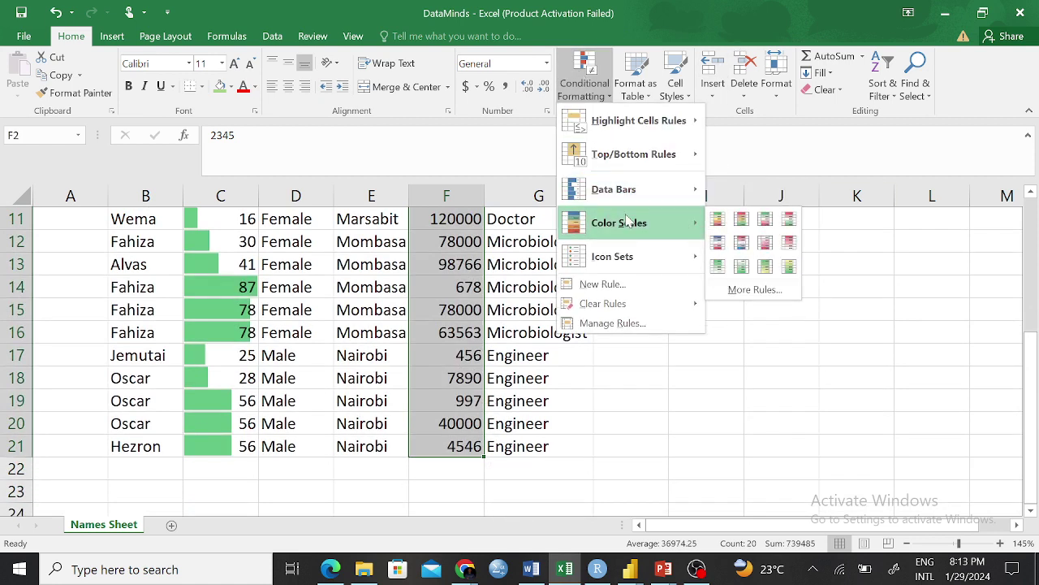
left_click(770, 244)
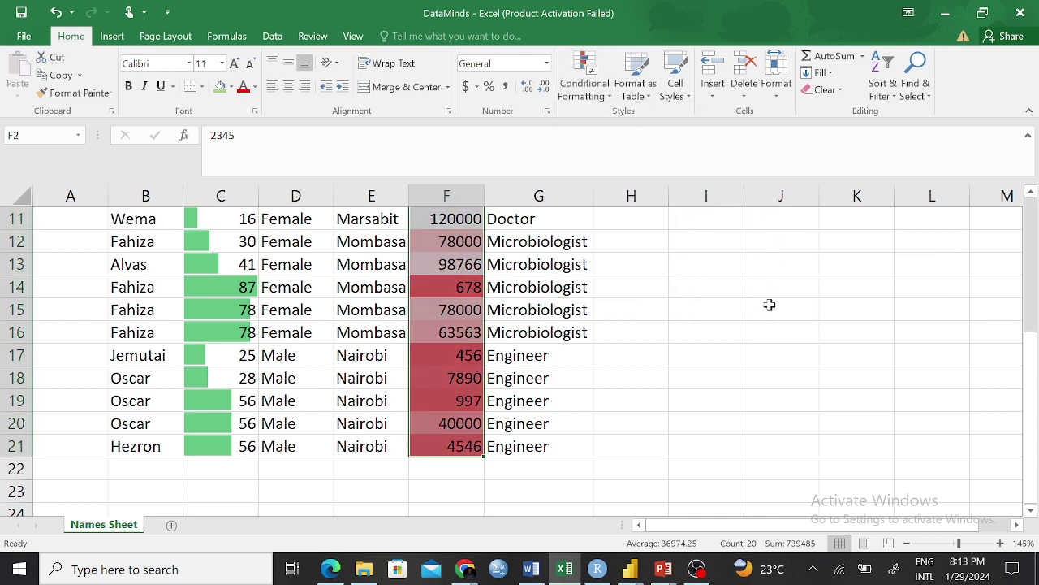
left_click(675, 308)
Examine the color gradient across the whole Salary column, comparing the shading of cells F6, F9, F11, F14 and F17.
scroll(590, 328, "up", 3)
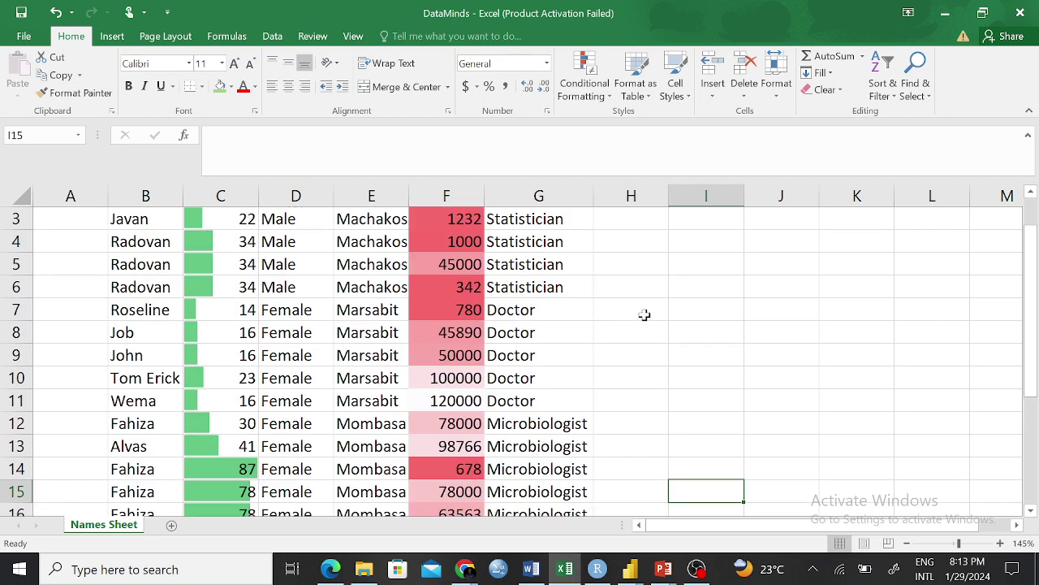
scroll(635, 299, "up", 1)
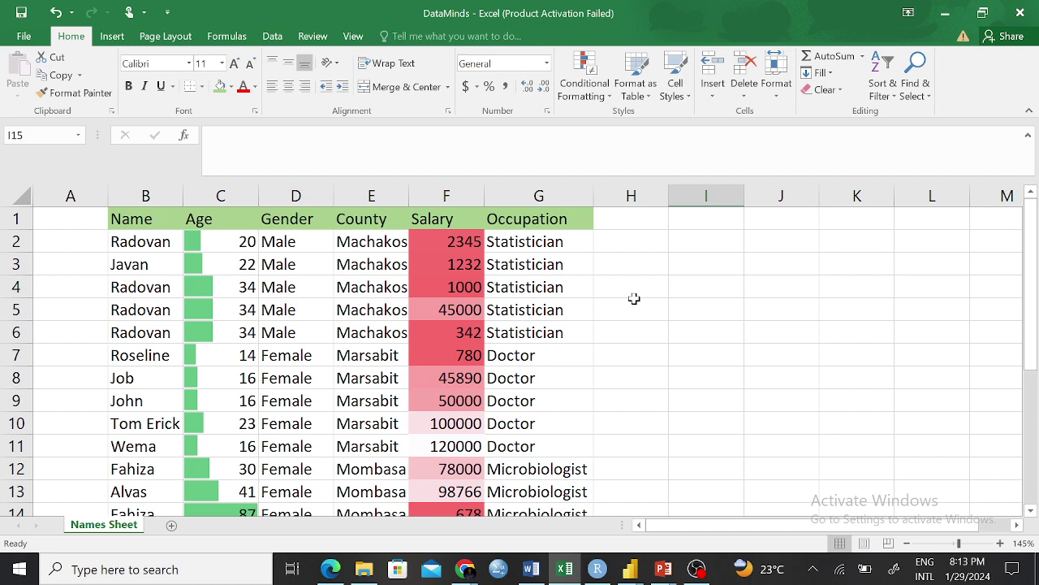
scroll(504, 308, "down", 4)
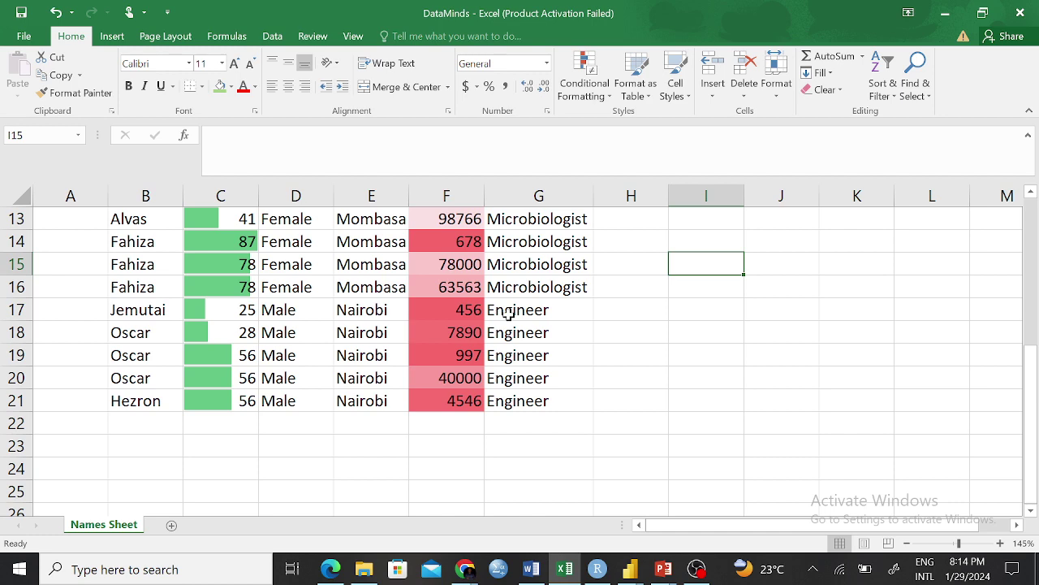
scroll(496, 293, "up", 3)
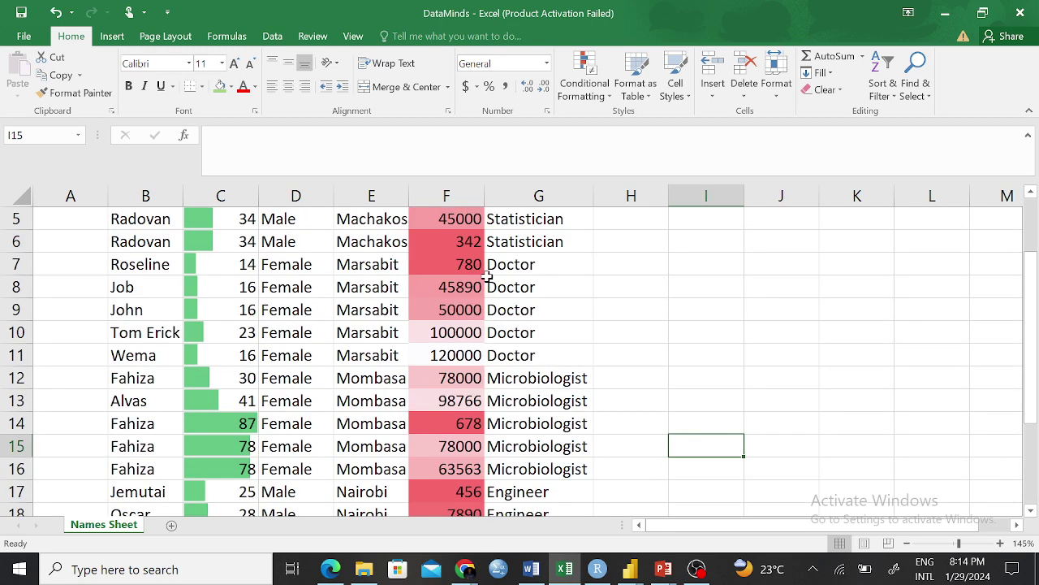
scroll(461, 303, "up", 1)
scroll(461, 303, "up", 1)
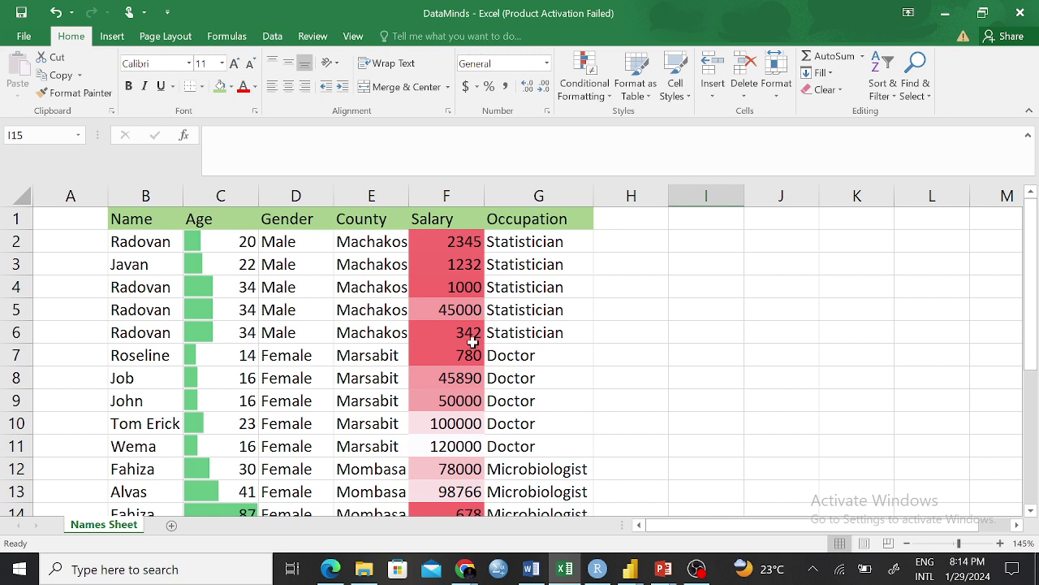
left_click(473, 342)
left_click(469, 446)
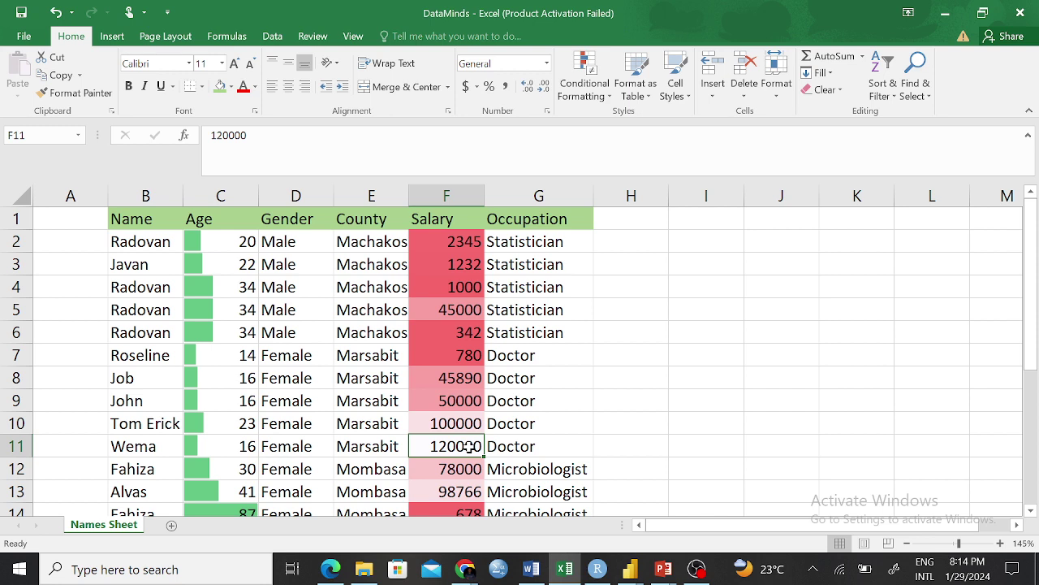
left_click(467, 399)
left_click(456, 449)
scroll(474, 309, "down", 3)
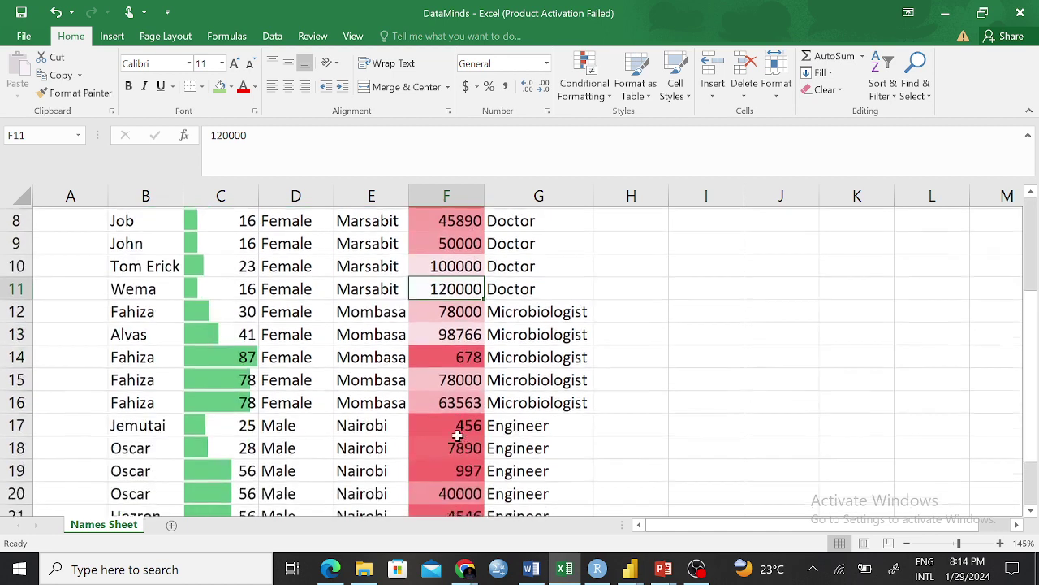
scroll(458, 436, "down", 1)
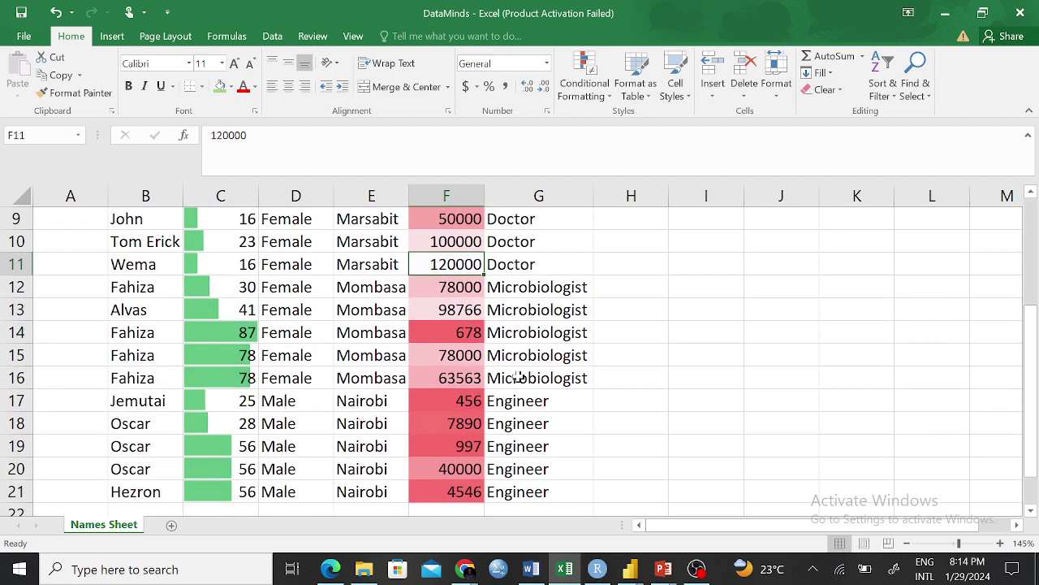
left_click(464, 395)
left_click(461, 334)
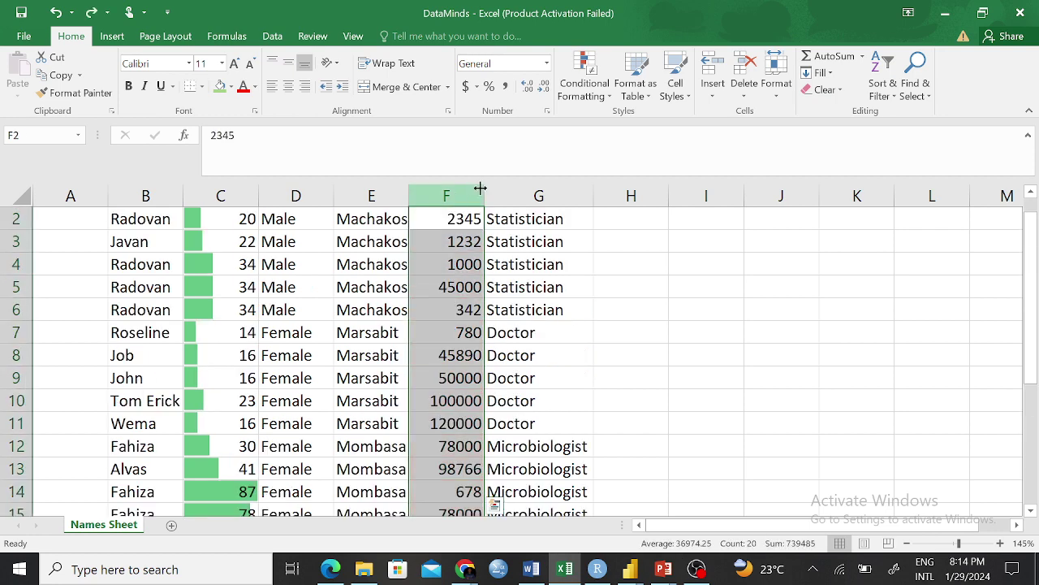
Begin a custom 2-Color Scale rule for the salaries in F2:F21 and set the Lowest Value color to black.
left_click(586, 86)
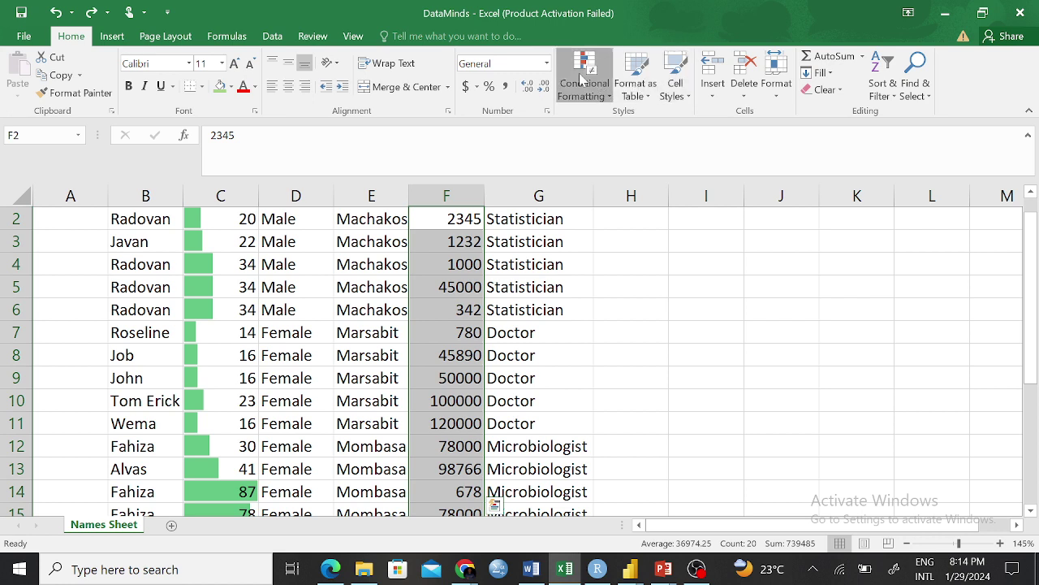
mouse_move(684, 226)
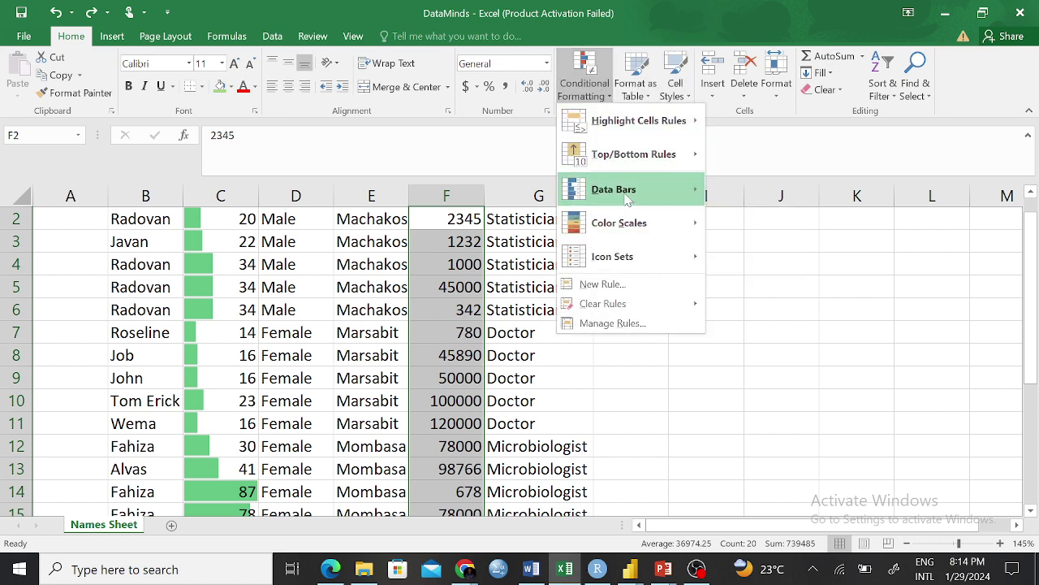
mouse_move(622, 260)
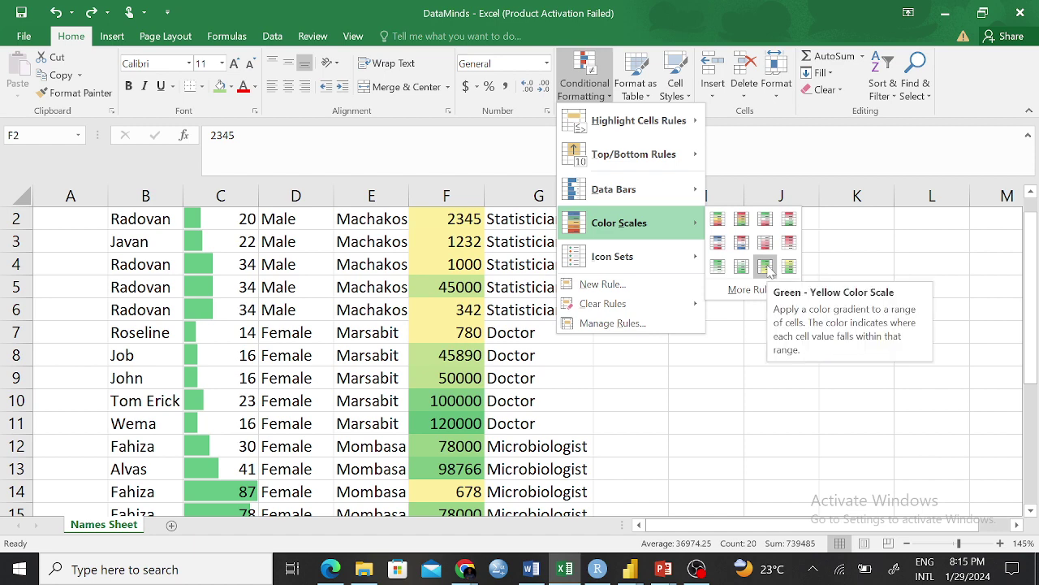
left_click(747, 291)
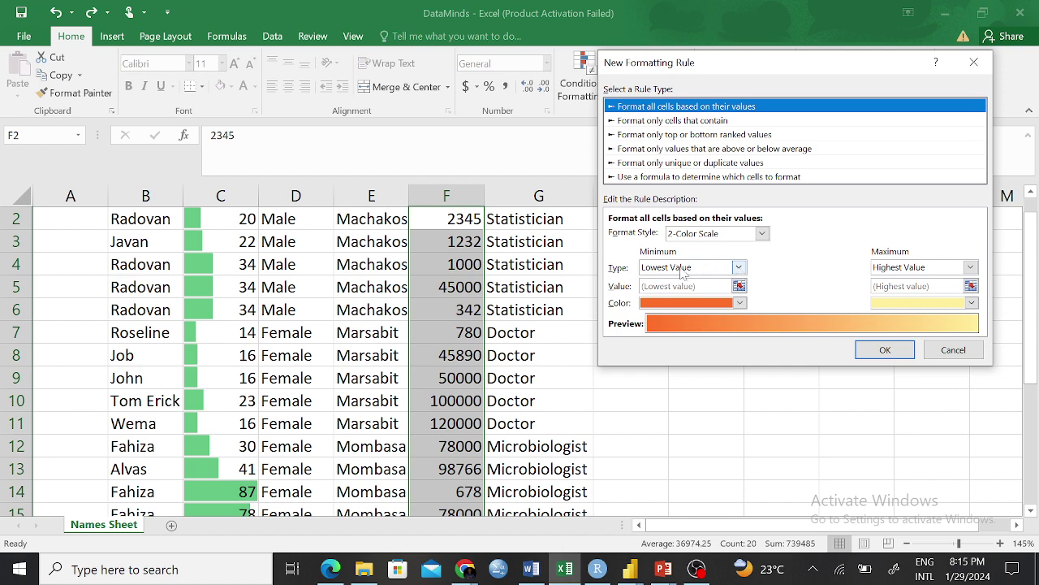
left_click(739, 268)
left_click(740, 270)
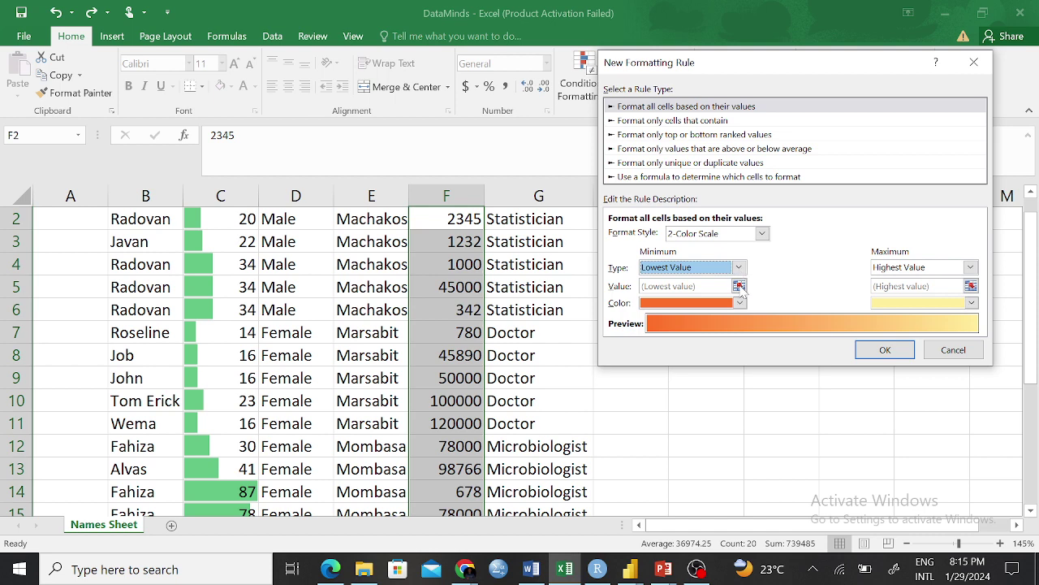
left_click(740, 303)
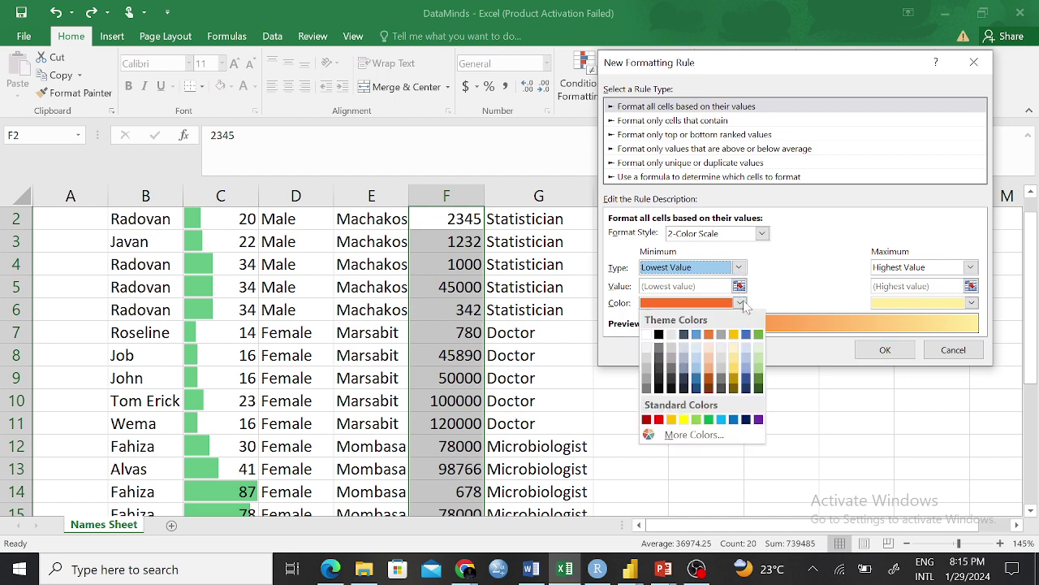
left_click(676, 337)
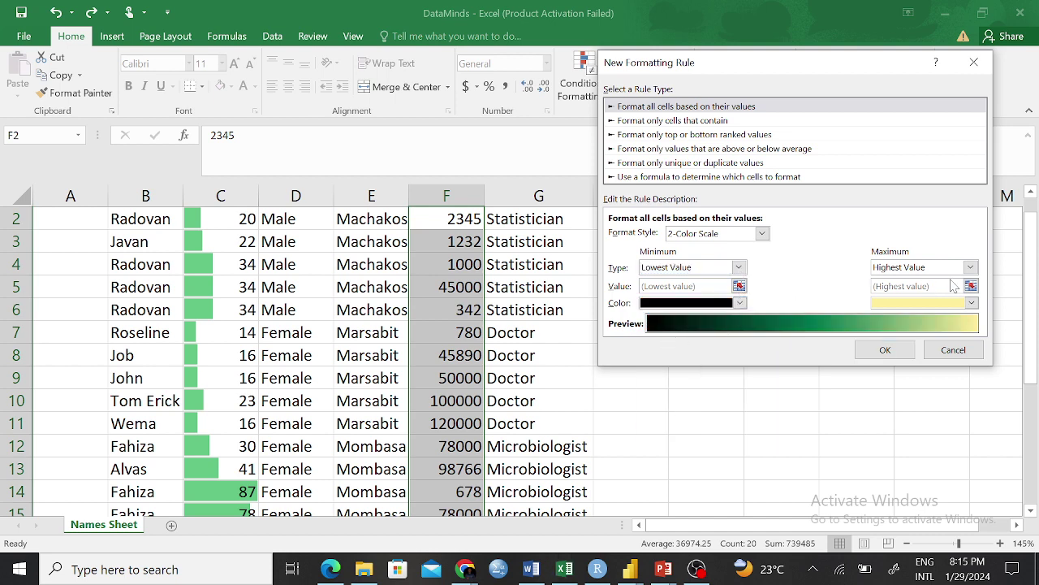
Try dark orange, dark green and blue in turn as the Highest Value color of the 2-Color Scale rule.
left_click(972, 303)
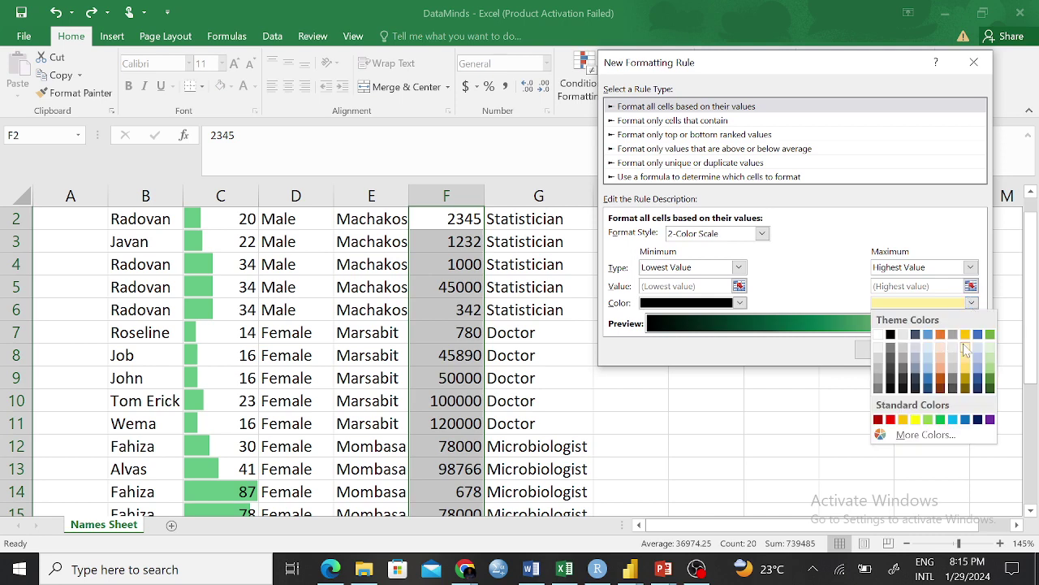
left_click(943, 383)
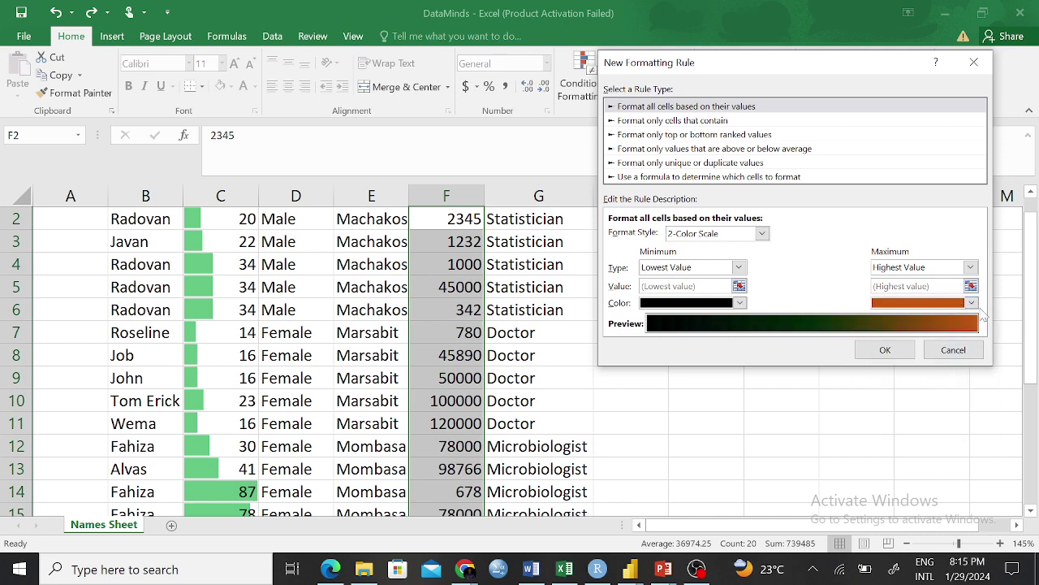
left_click(972, 303)
left_click(990, 385)
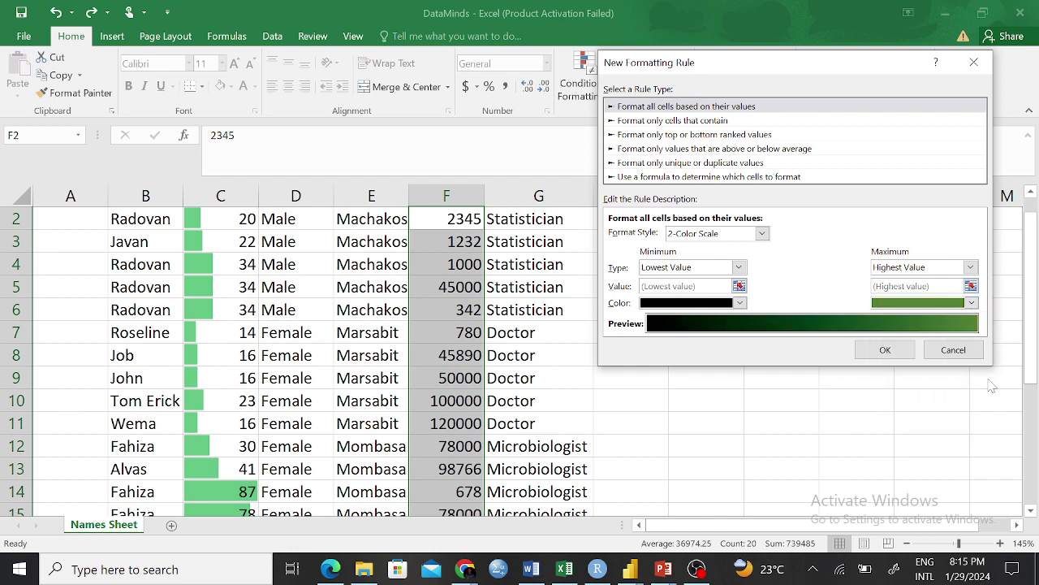
left_click(972, 302)
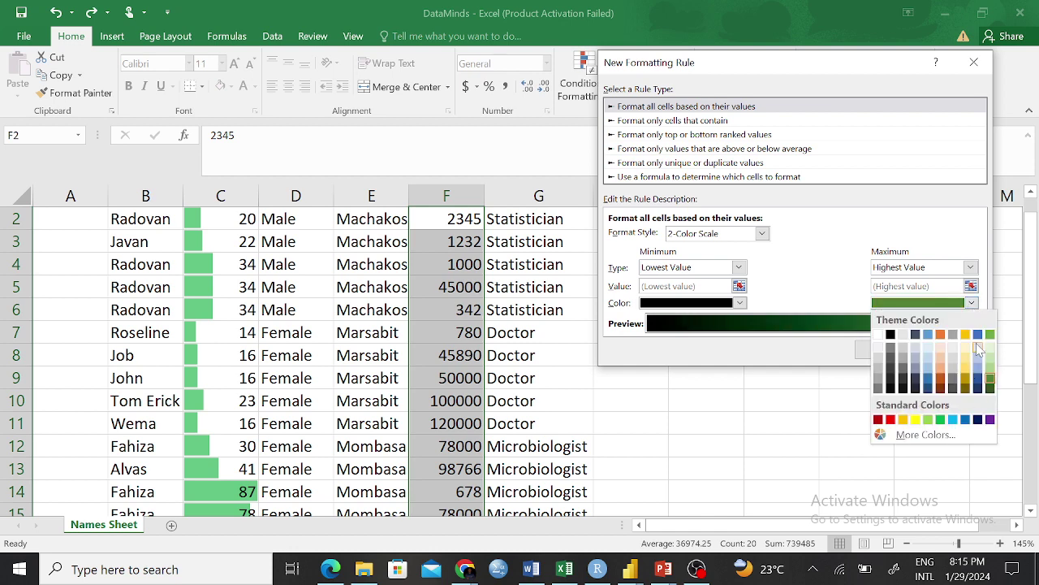
left_click(978, 334)
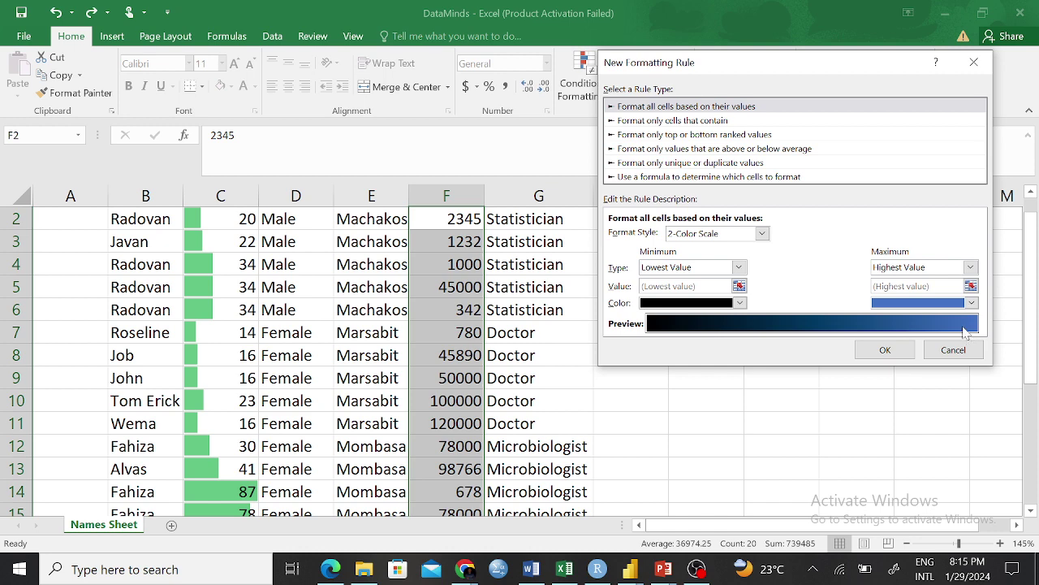
Try a light gold Lowest Value color in the 2-Color Scale rule and discard the rule without applying it.
left_click(739, 302)
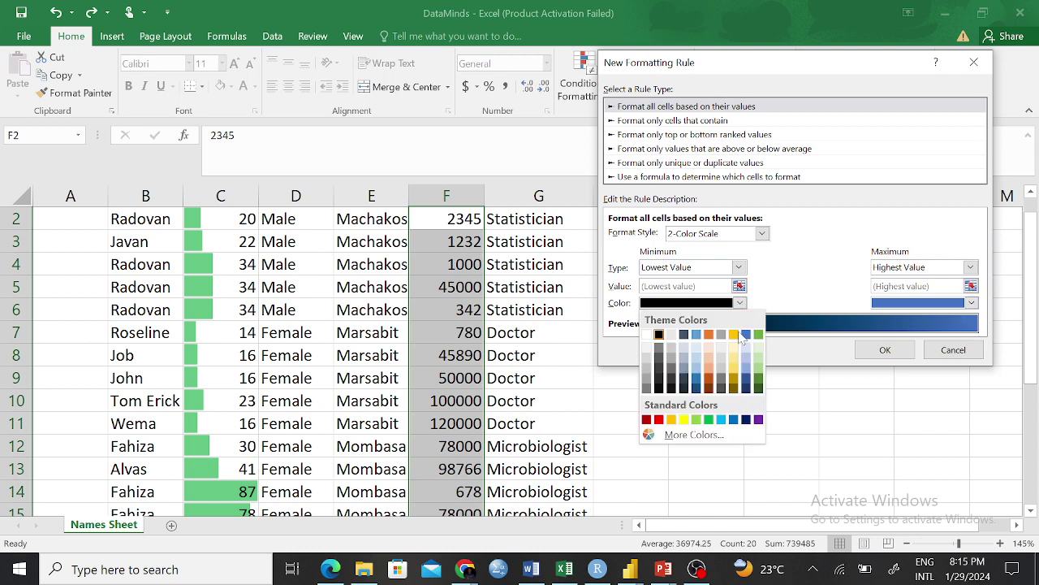
left_click(735, 371)
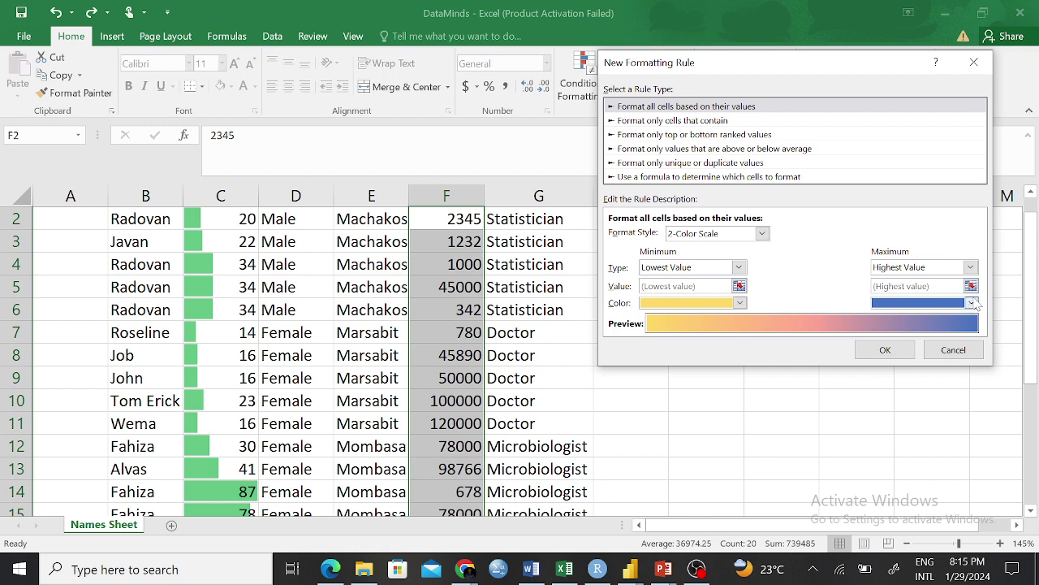
left_click(739, 267)
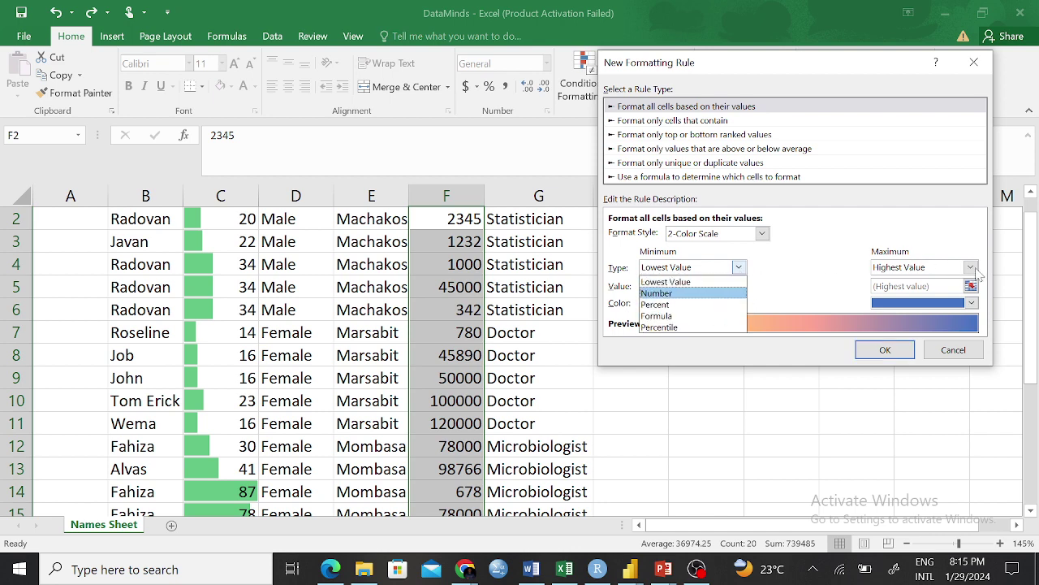
left_click(899, 257)
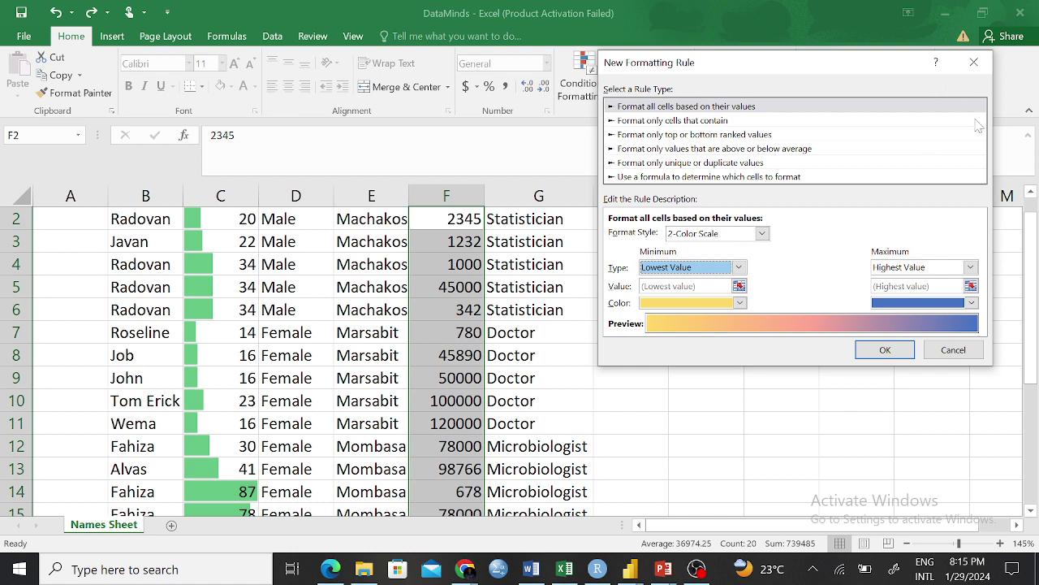
left_click(974, 62)
left_click(785, 302)
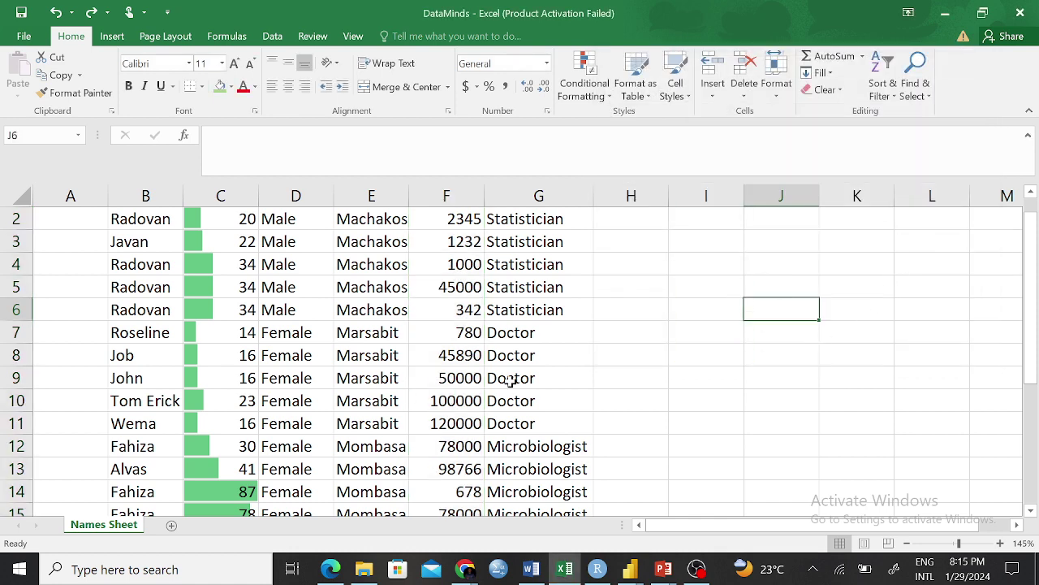
scroll(510, 382, "up", 1)
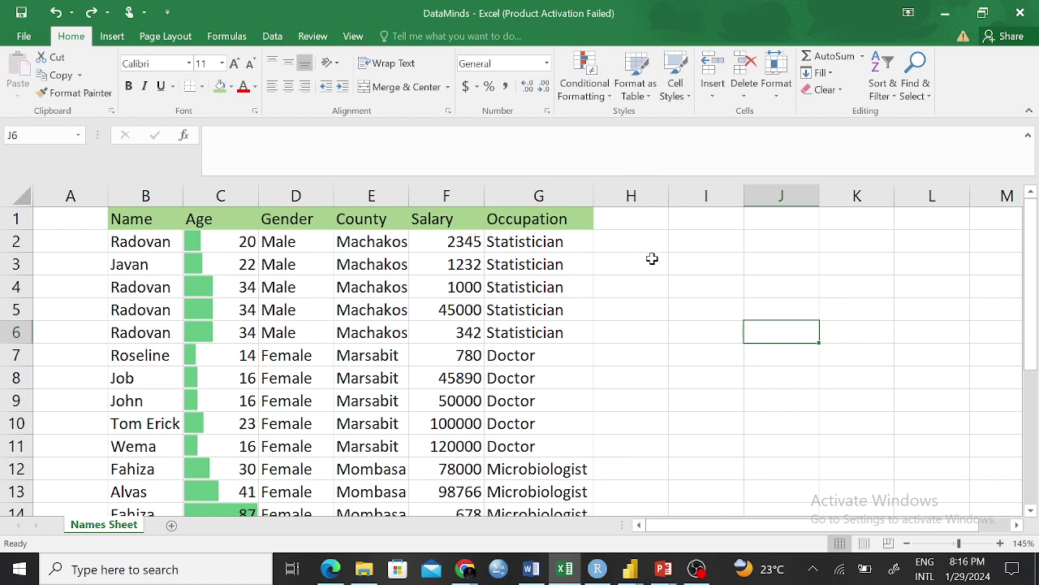
left_click(425, 327)
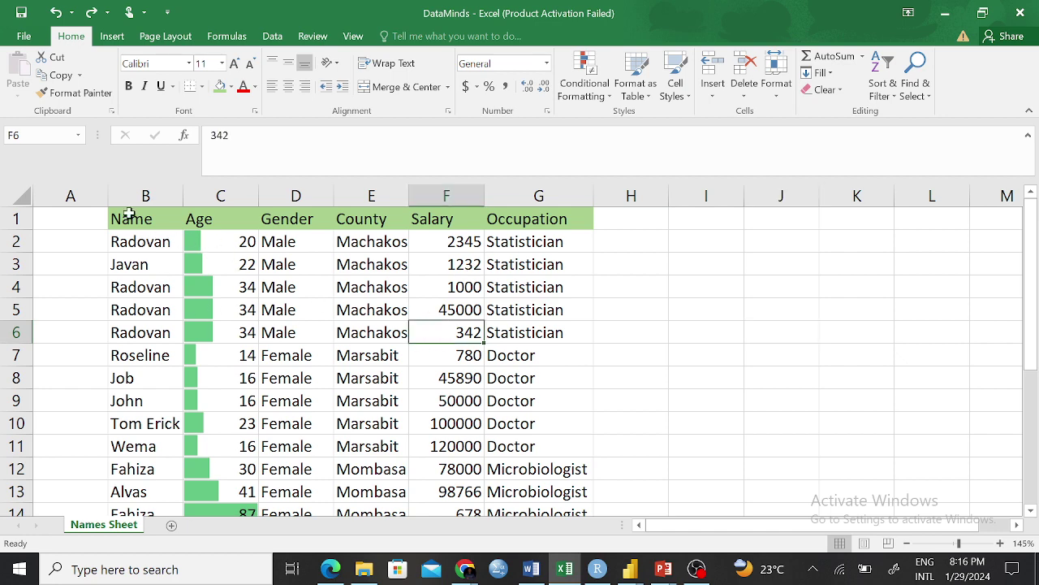
left_click_drag(118, 213, 597, 497)
left_click(694, 382)
scroll(549, 308, "up", 3)
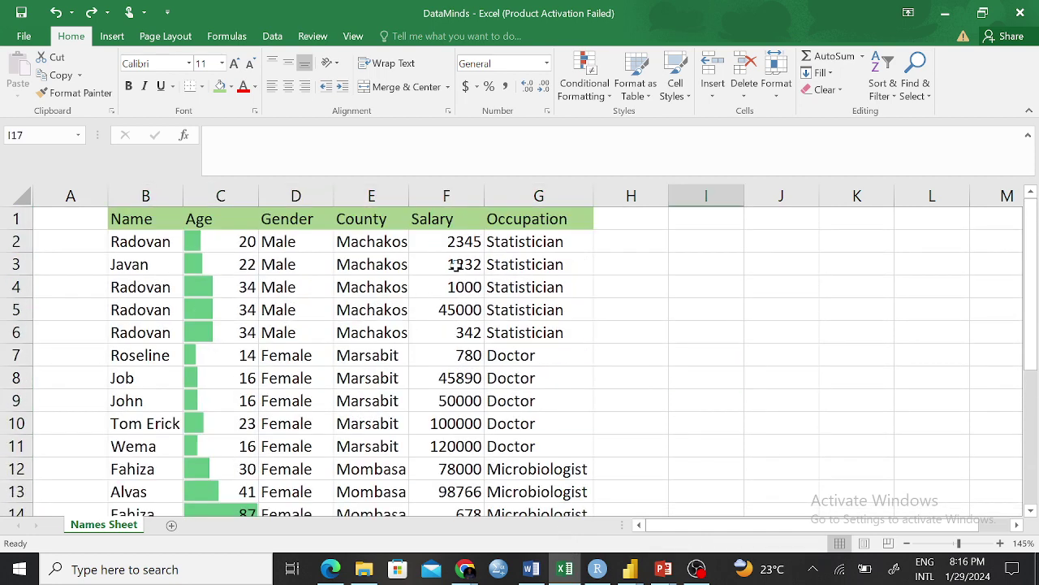
left_click_drag(456, 241, 484, 473)
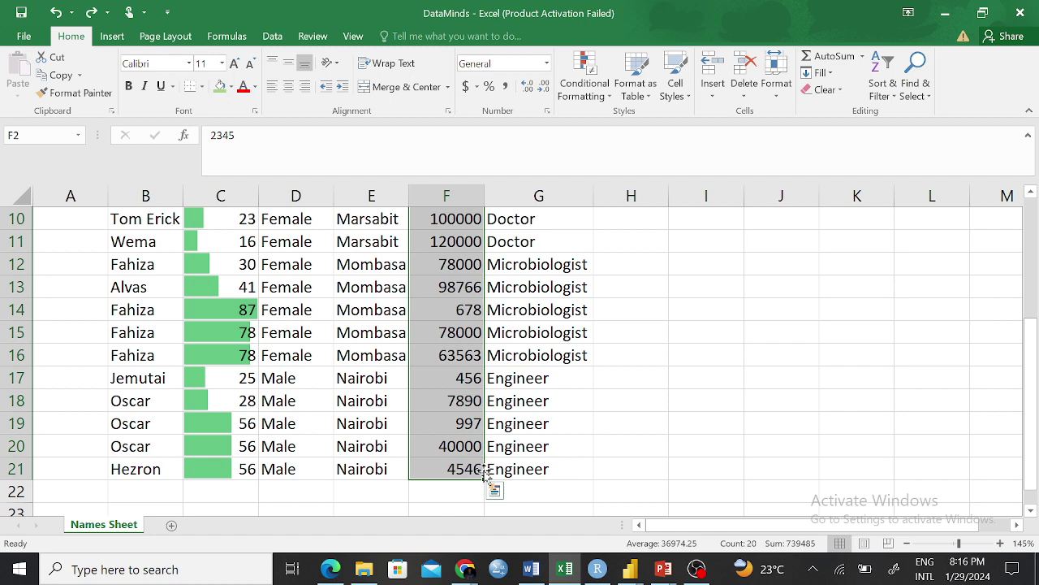
scroll(485, 471, "up", 3)
left_click(507, 406)
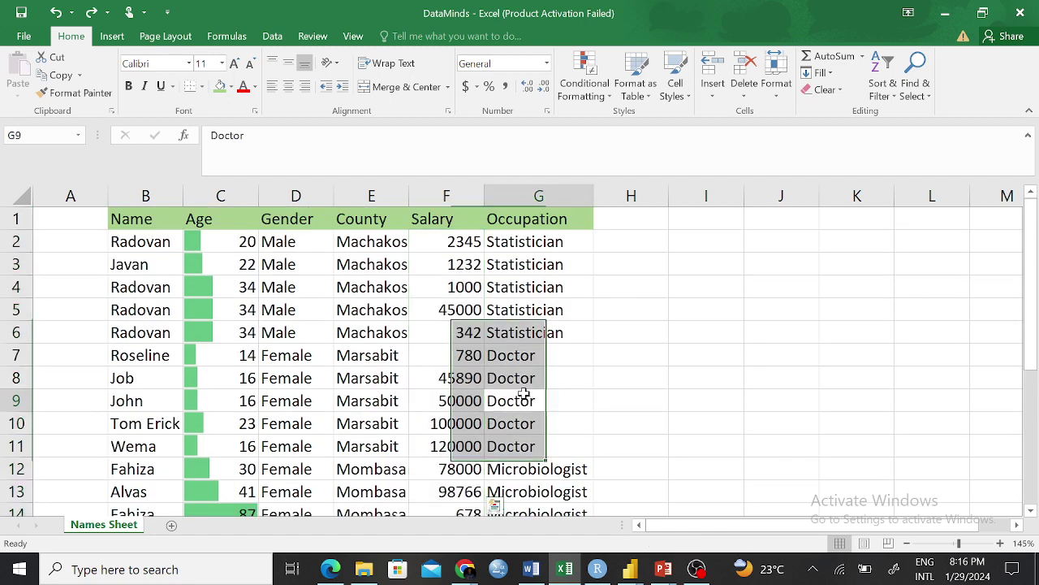
Format the salaries in F2:F21 as Currency.
left_click_drag(454, 241, 474, 491)
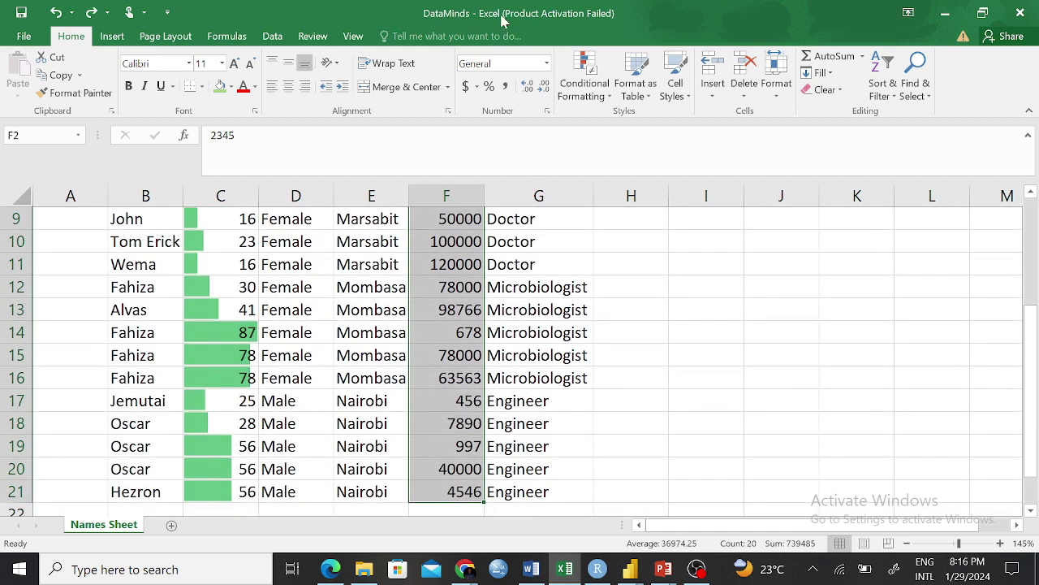
left_click(546, 63)
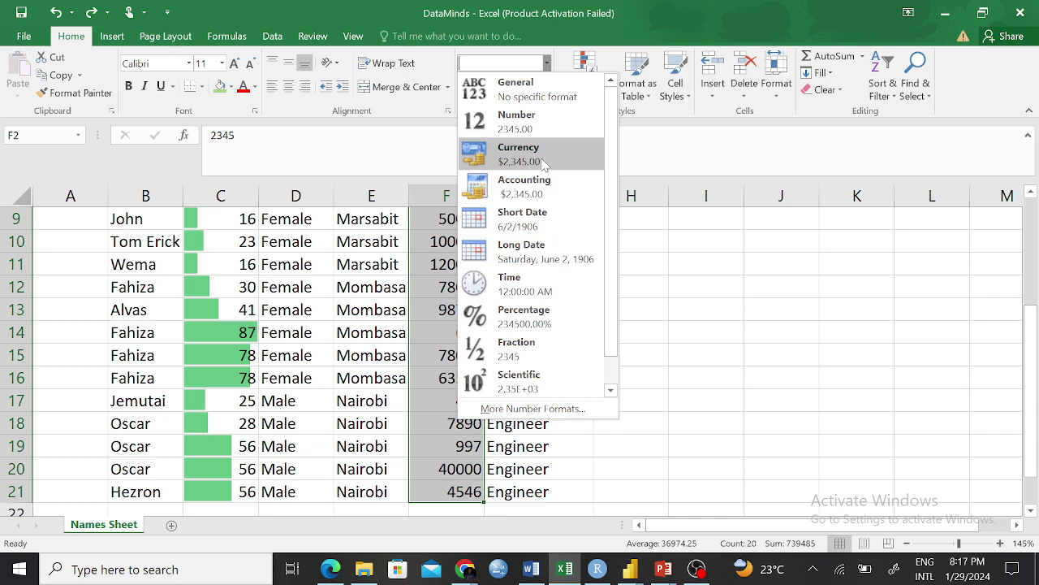
key("Escape")
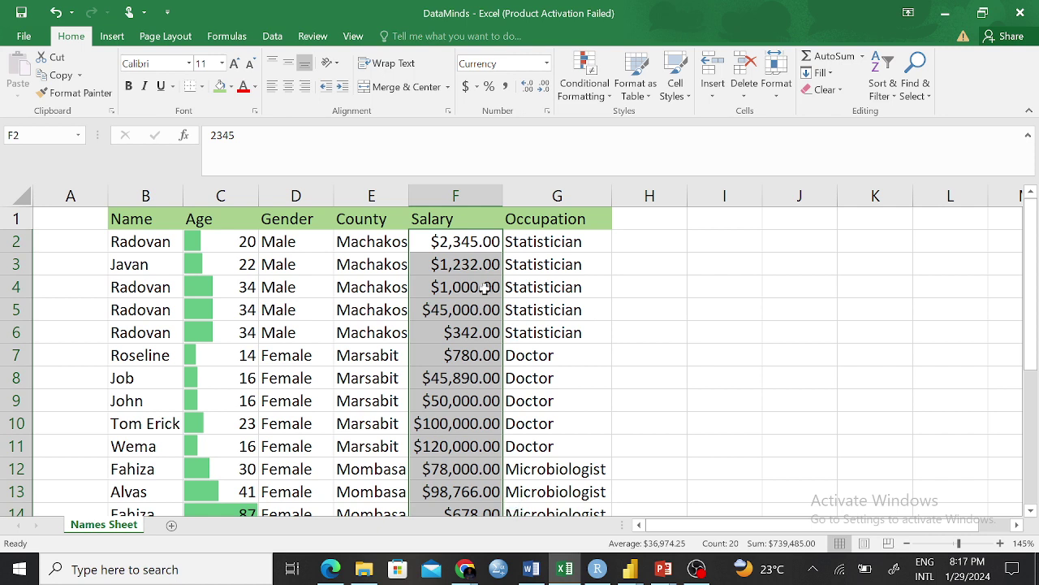
Apply the Accounting format with the Ksh Kiswahili symbol and 2 decimal places to the salaries in F2:F21.
left_click(476, 86)
left_click(544, 208)
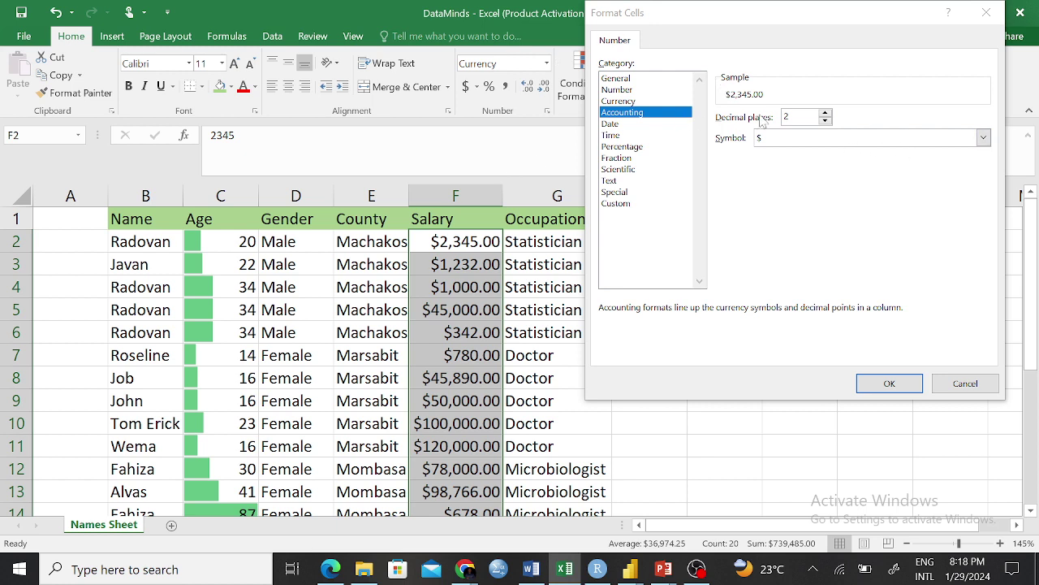
left_click(903, 140)
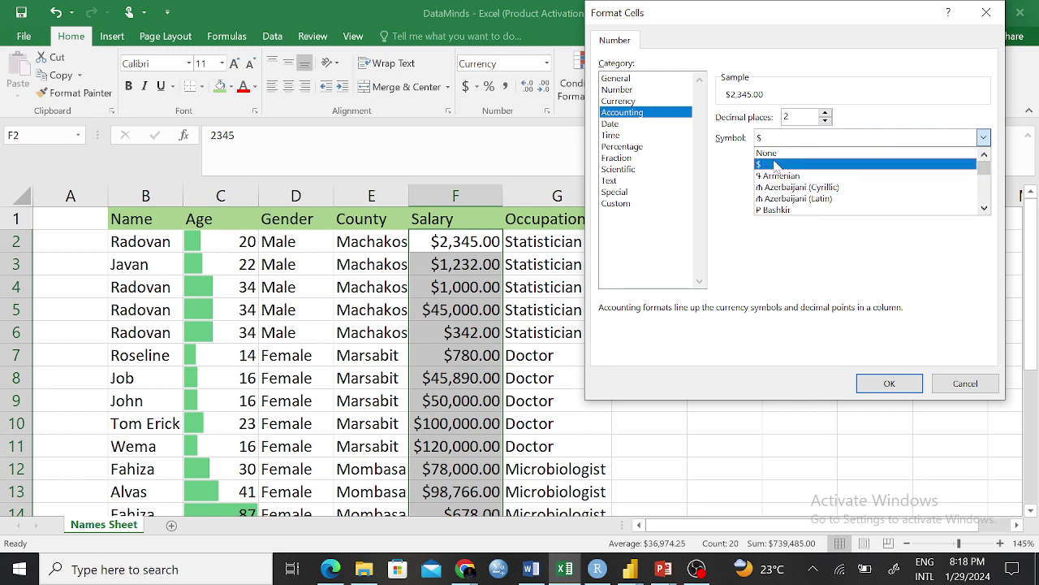
left_click_drag(984, 169, 985, 185)
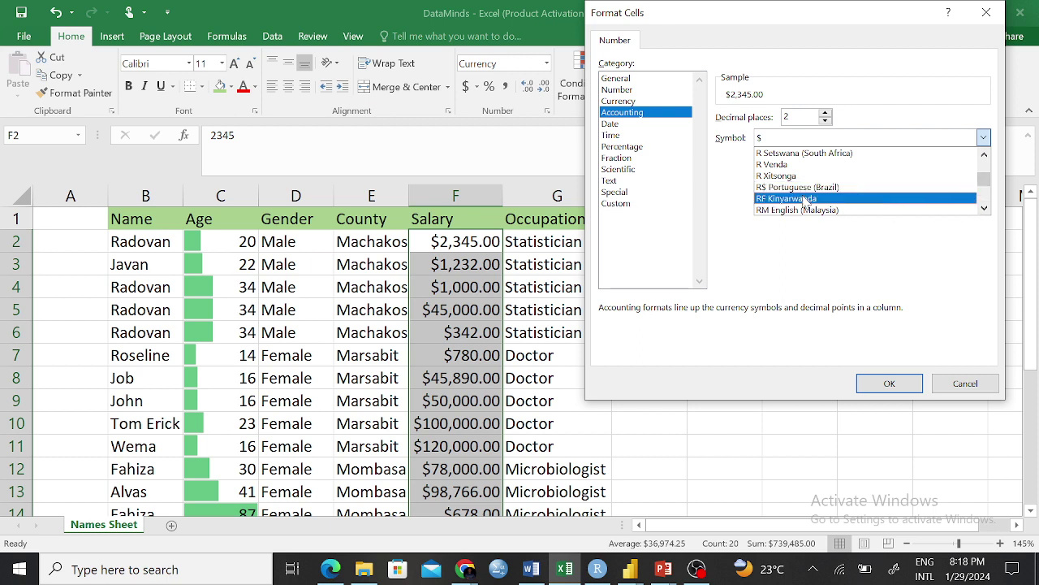
left_click(984, 208)
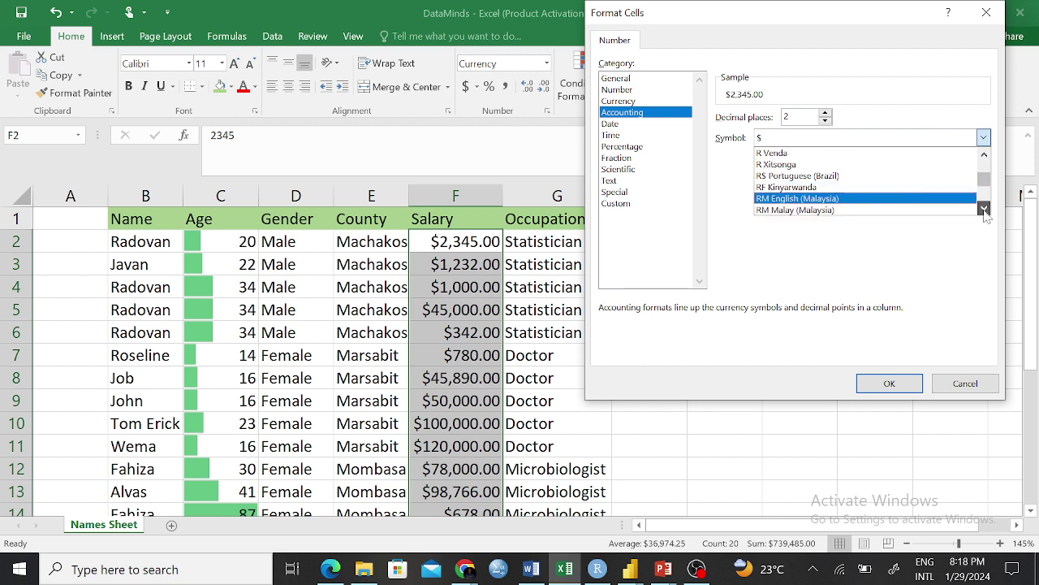
left_click(984, 209)
left_click(984, 208)
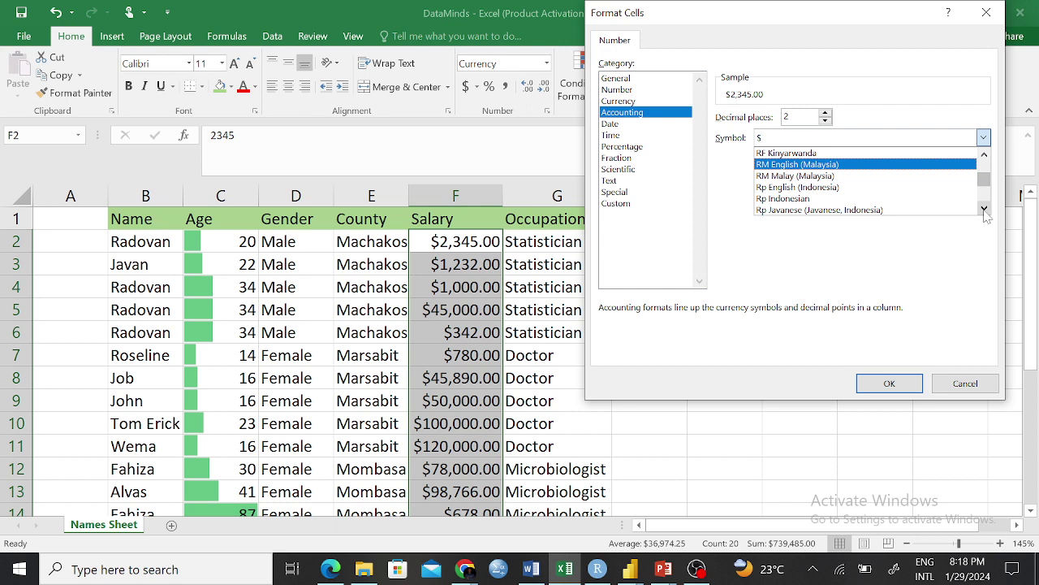
left_click(985, 155)
left_click(985, 155)
left_click(985, 155)
left_click(985, 155)
left_click(985, 155)
left_click(985, 155)
left_click(985, 155)
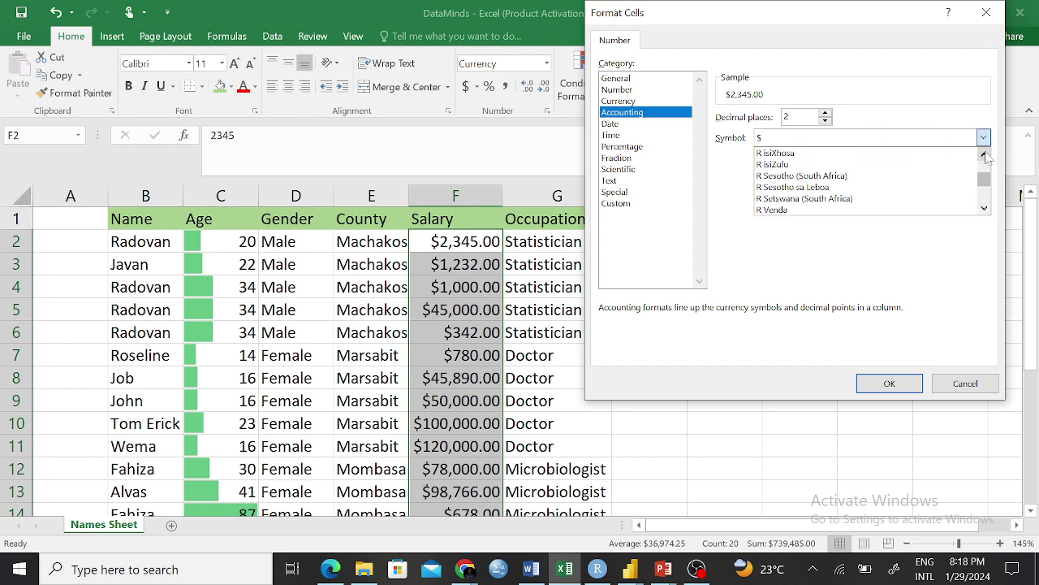
left_click(985, 155)
left_click(985, 155)
left_click(985, 155)
left_click(985, 155)
left_click(985, 155)
left_click(986, 155)
left_click(985, 155)
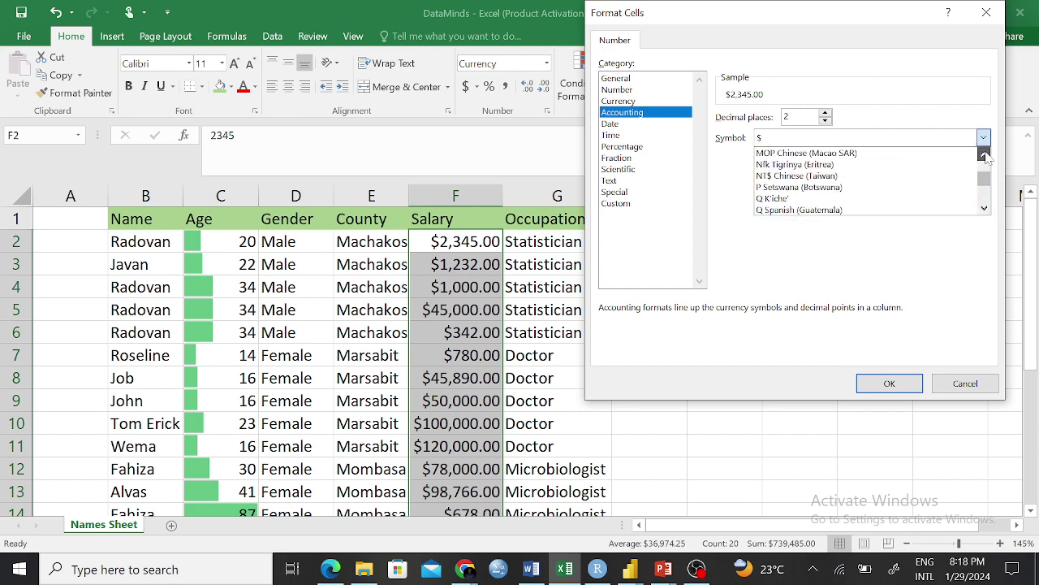
left_click(985, 155)
left_click(985, 155)
left_click(985, 155)
left_click(985, 155)
left_click(985, 155)
left_click(985, 155)
left_click(985, 155)
left_click(985, 155)
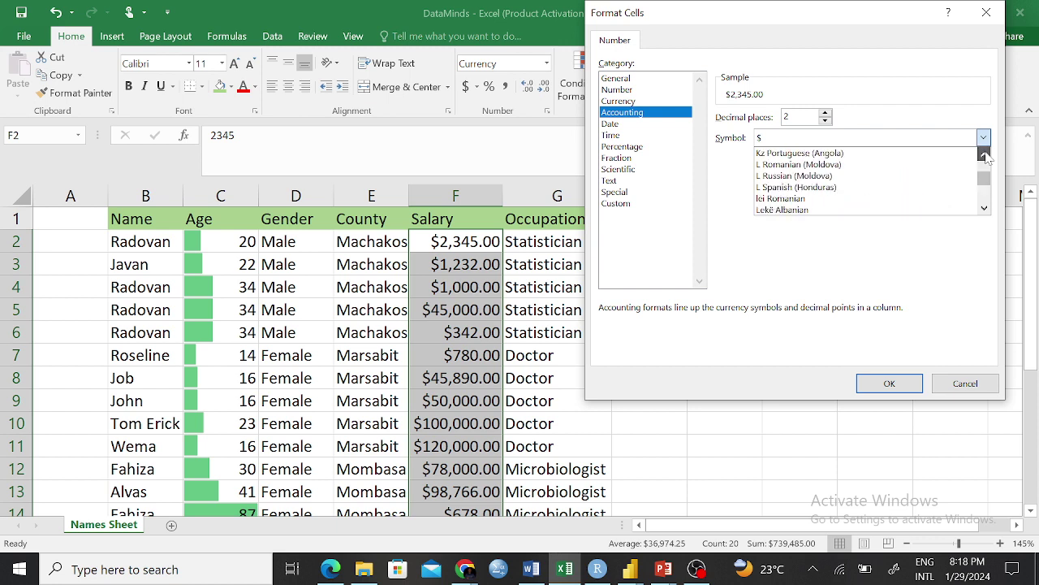
left_click(985, 155)
left_click(985, 155)
left_click(985, 155)
left_click(985, 155)
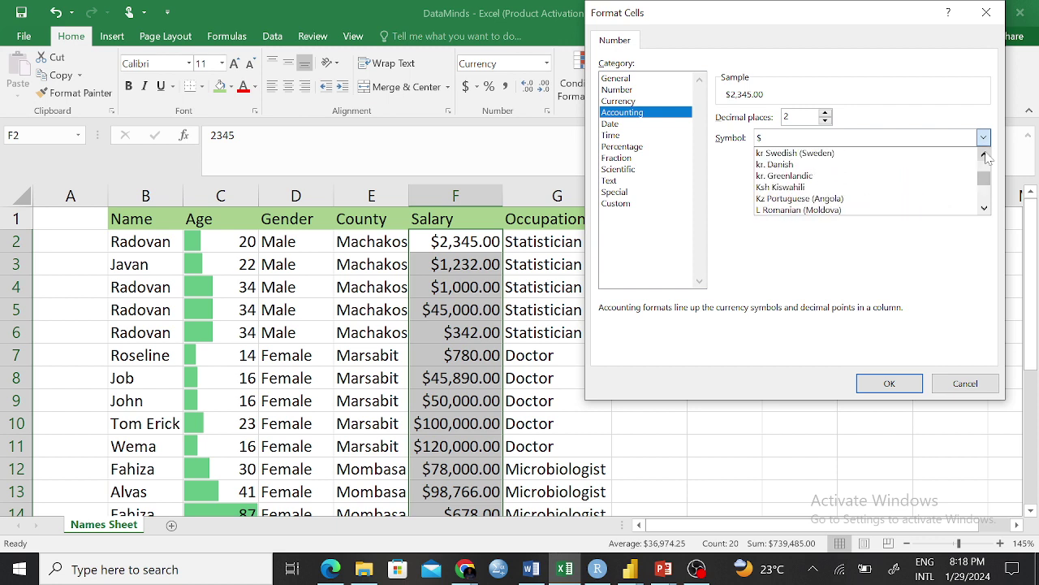
left_click(786, 187)
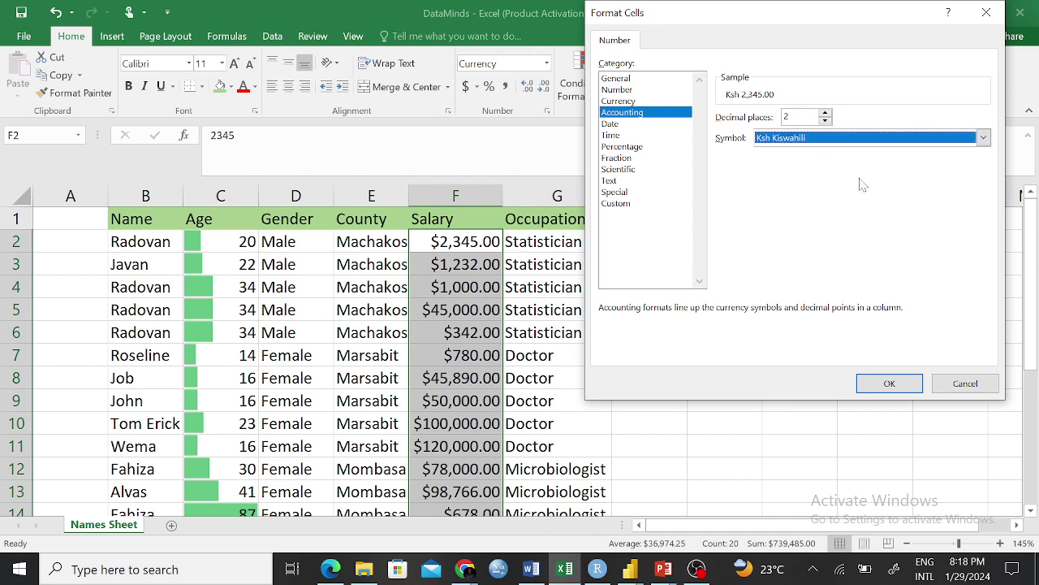
left_click(891, 382)
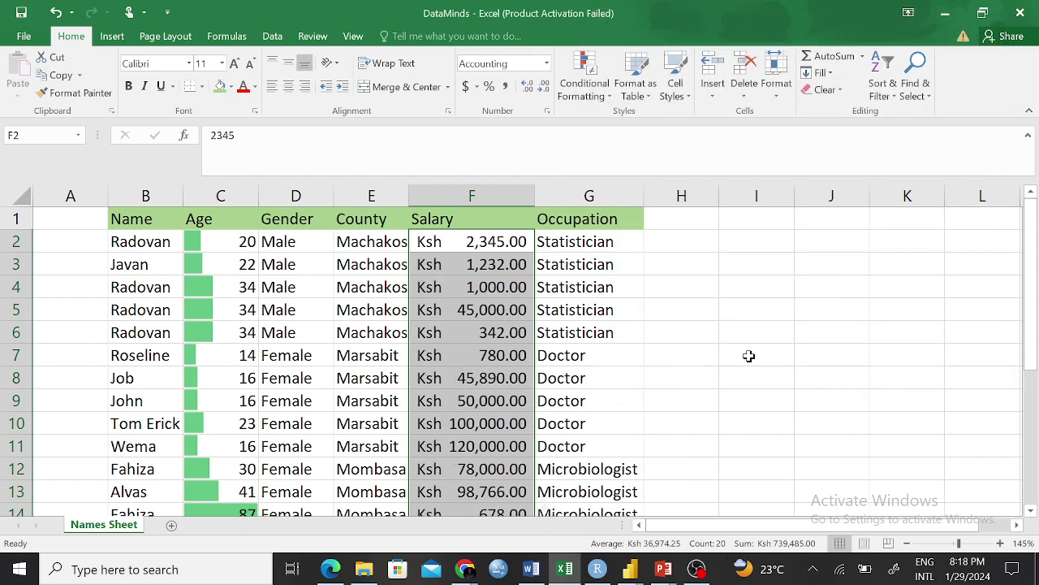
Examine the accounting format in the Salary column, checking cells F2, F3, F6 and F7.
left_click(749, 355)
left_click_drag(497, 240, 481, 404)
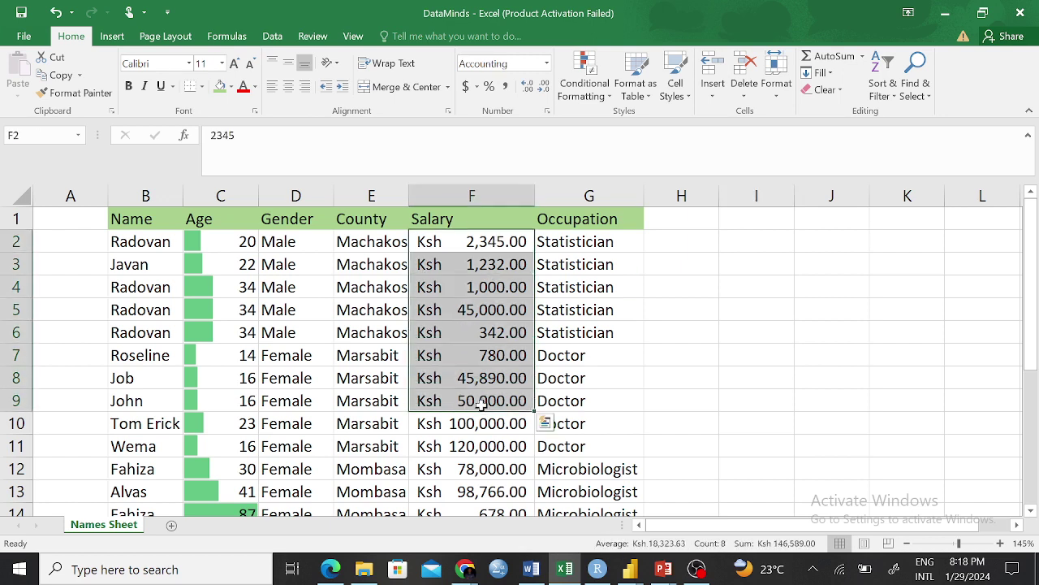
left_click(424, 215)
left_click(481, 242)
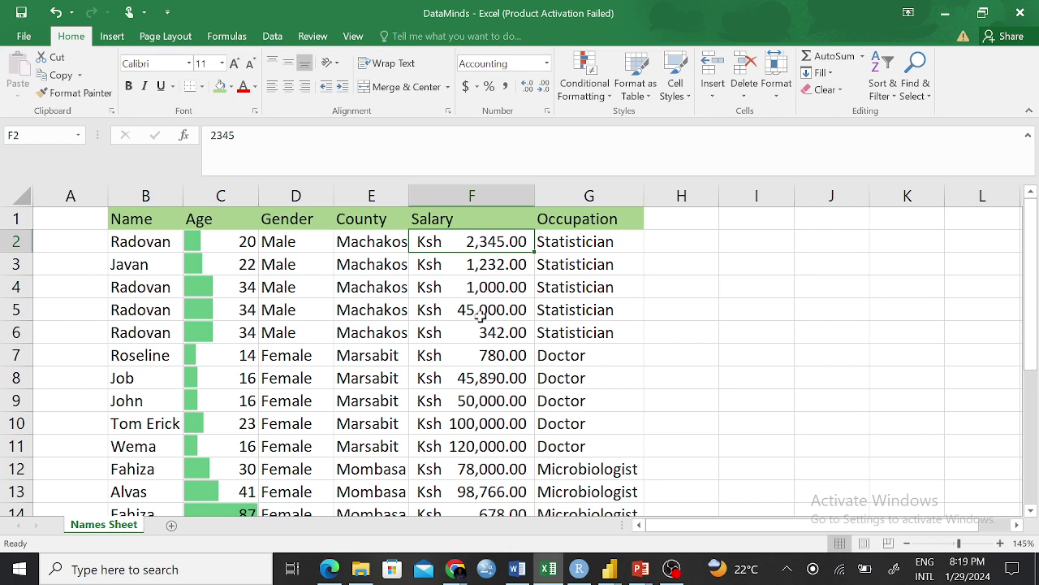
left_click(480, 351)
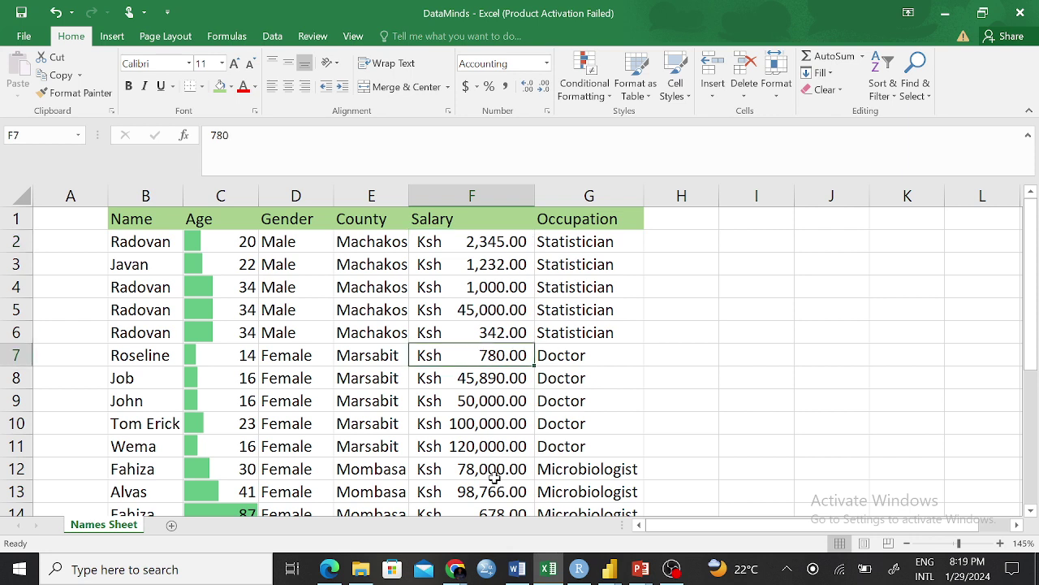
left_click(502, 260)
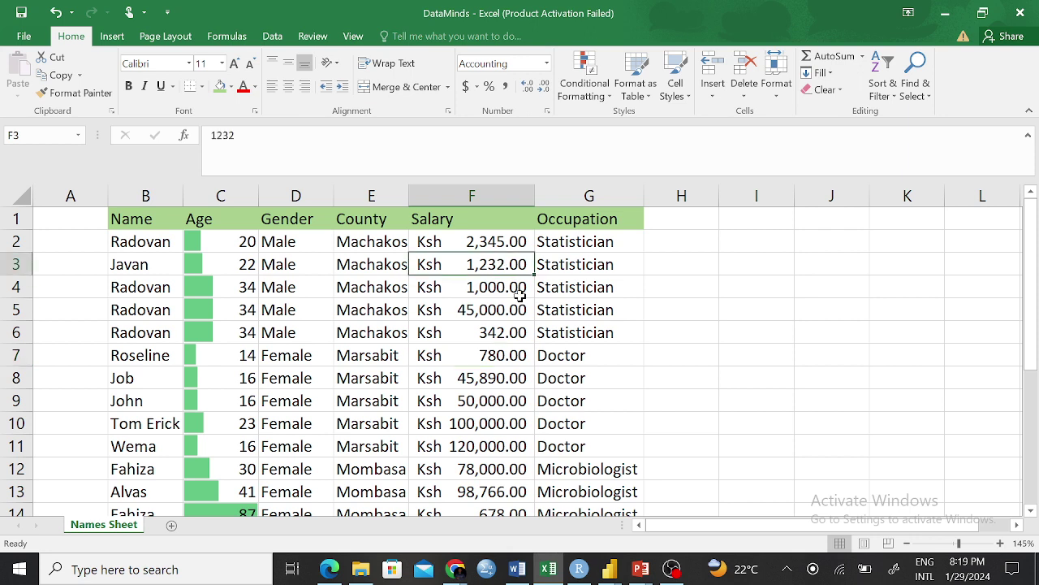
left_click(488, 241)
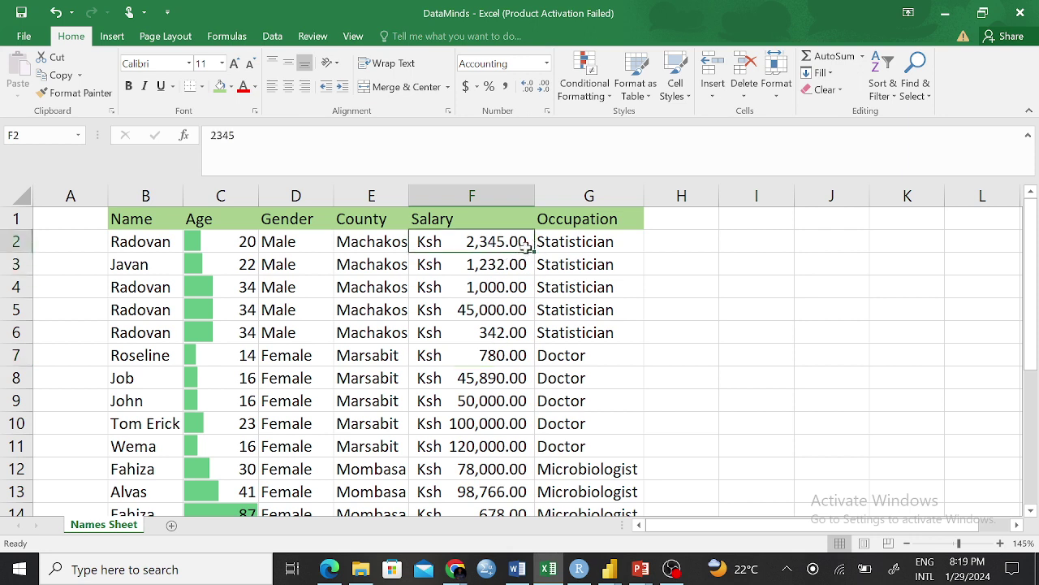
left_click(526, 333)
Increase the decimal places of the salaries in F2:F21 to 17.
left_click_drag(502, 241, 492, 470)
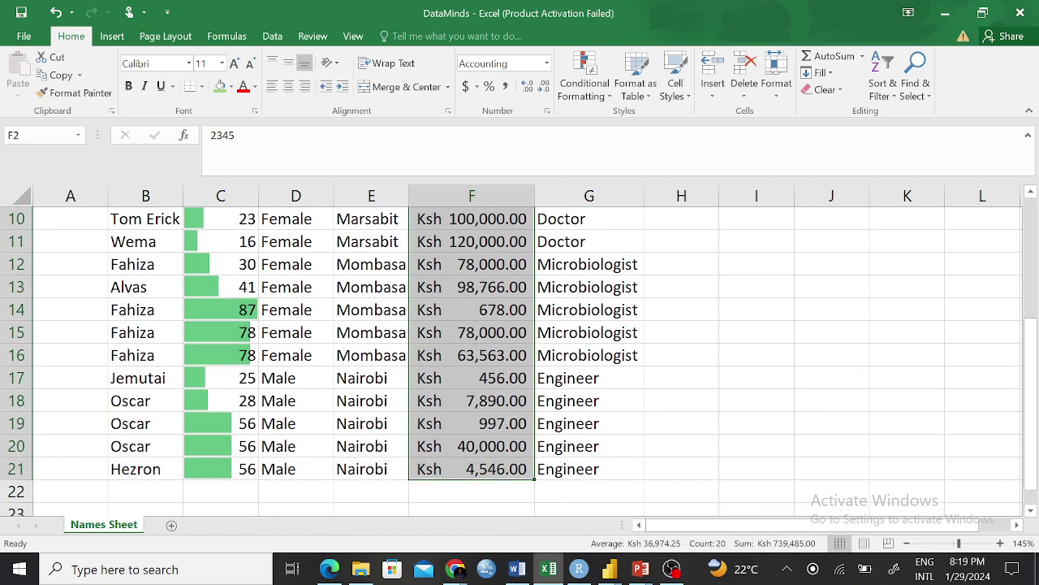
left_click(526, 89)
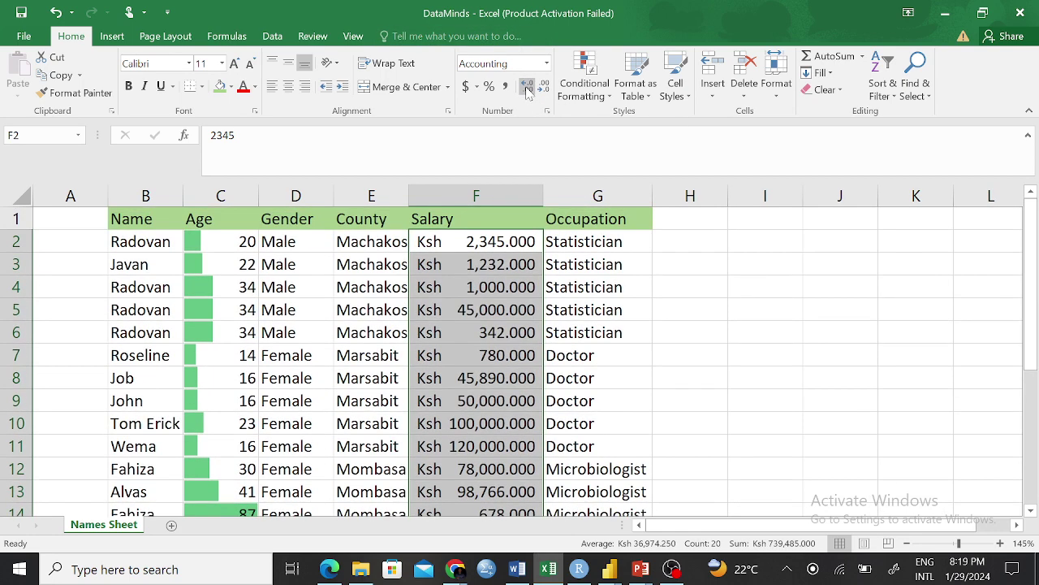
left_click(526, 89)
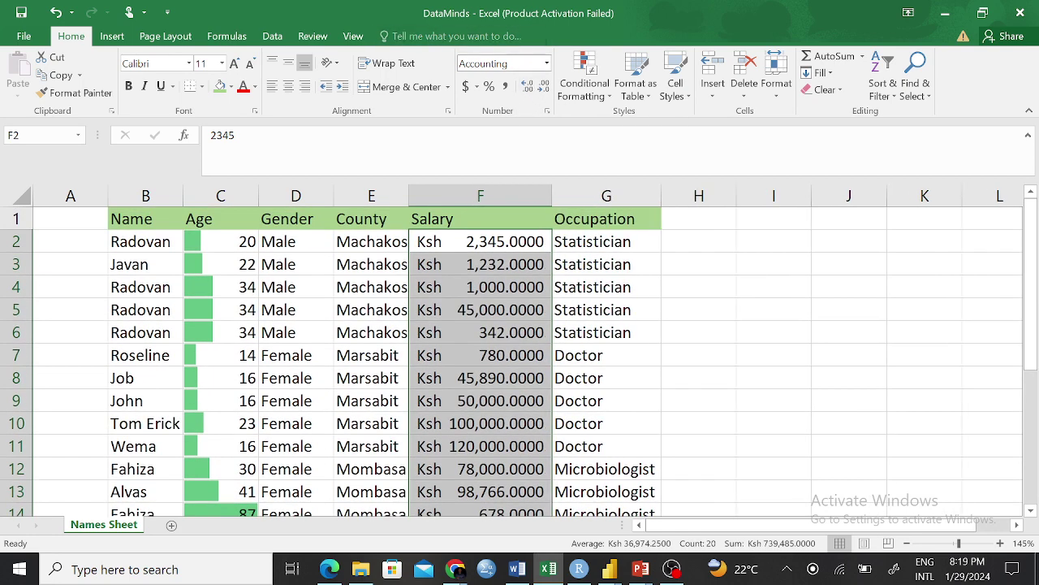
left_click(527, 89)
double_click(527, 88)
left_click(527, 89)
double_click(527, 88)
left_click(527, 89)
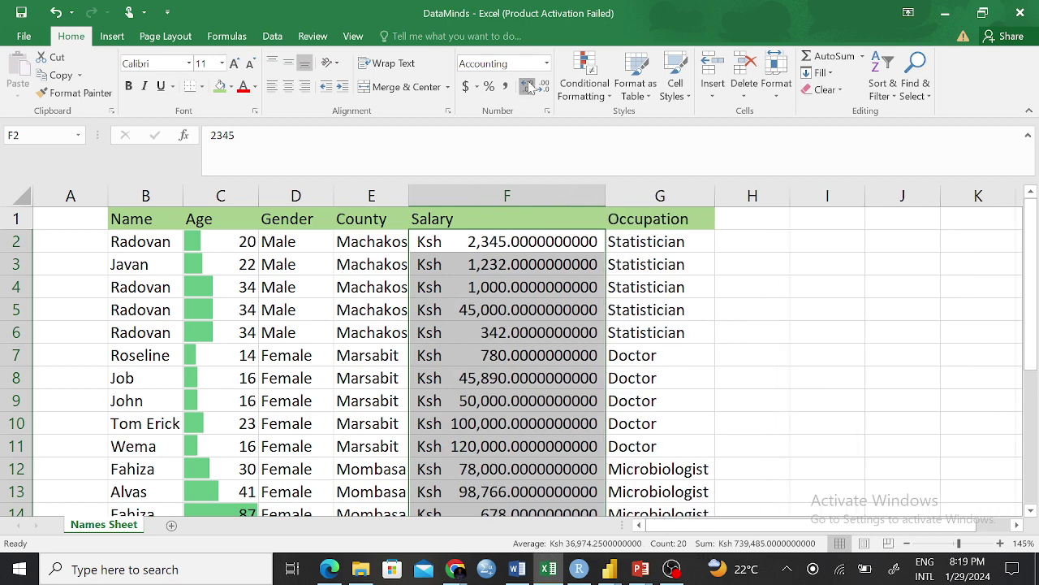
double_click(528, 88)
double_click(529, 88)
left_click(528, 86)
left_click(529, 86)
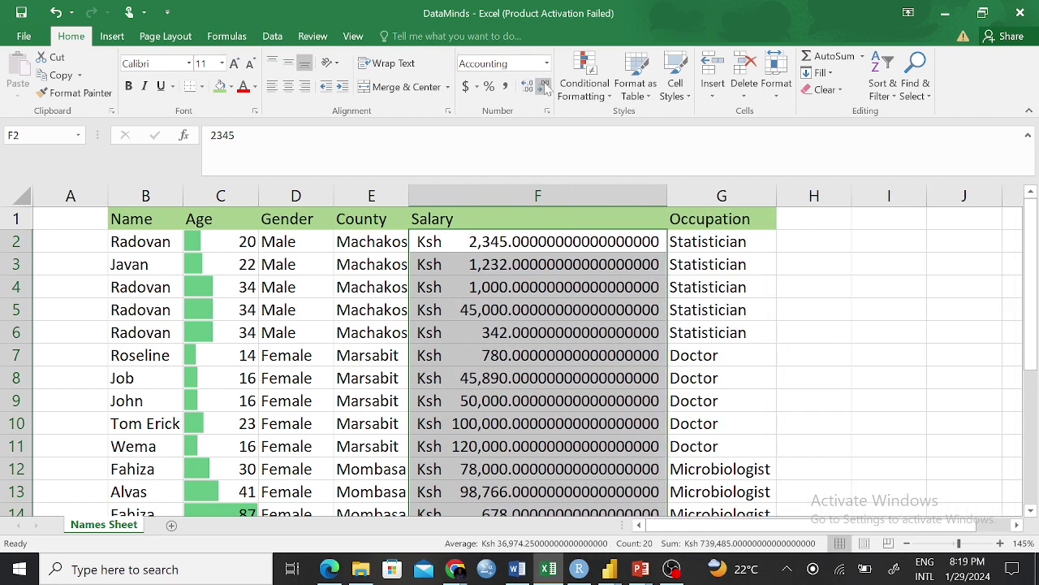
Reduce the salaries in F2:F21 to two decimal places and narrow the Salary column to fit its values.
left_click(545, 87)
left_click(545, 87)
left_click(545, 87)
left_click(545, 86)
left_click(545, 86)
left_click(545, 87)
left_click(545, 87)
left_click(545, 87)
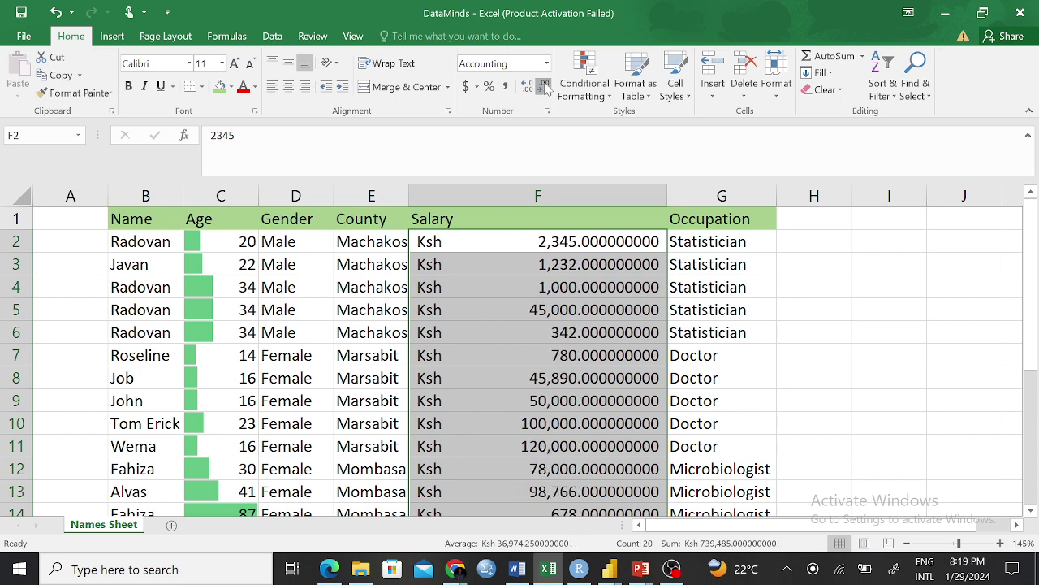
left_click(545, 87)
left_click(545, 87)
left_click(545, 87)
left_click(545, 87)
left_click(545, 86)
left_click(544, 87)
left_click(545, 87)
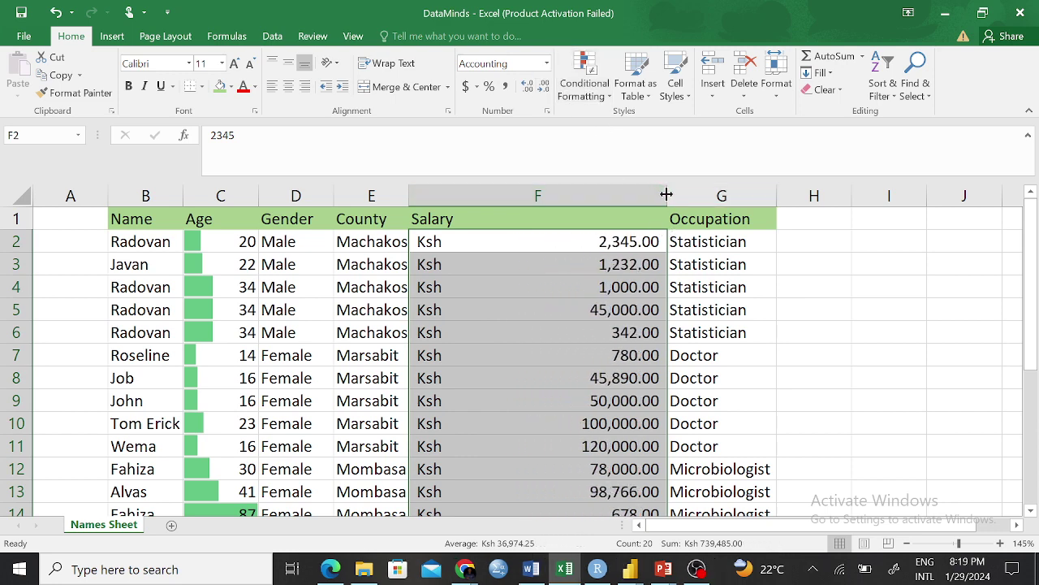
left_click_drag(666, 195, 533, 196)
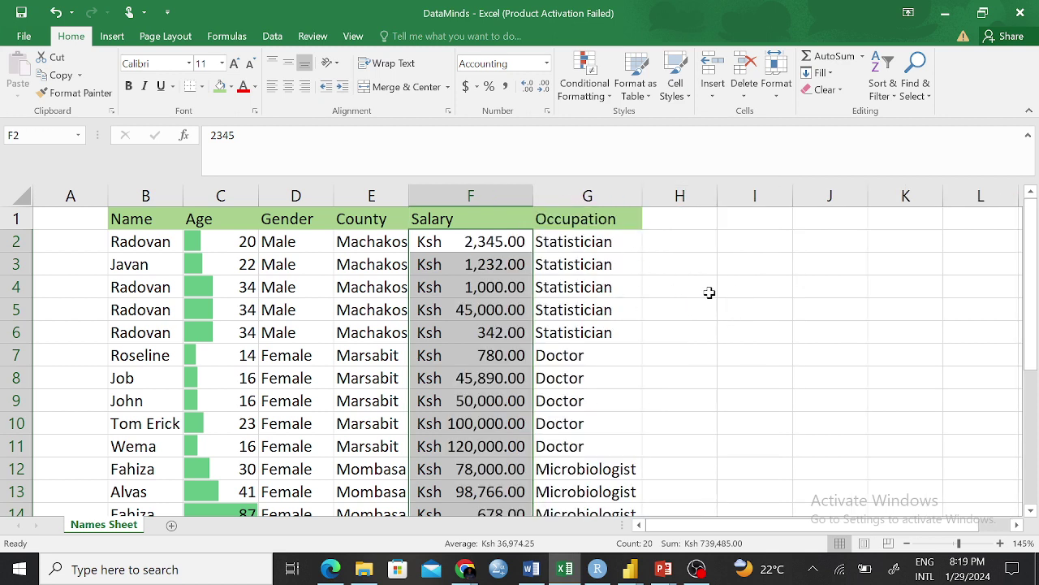
left_click(658, 298)
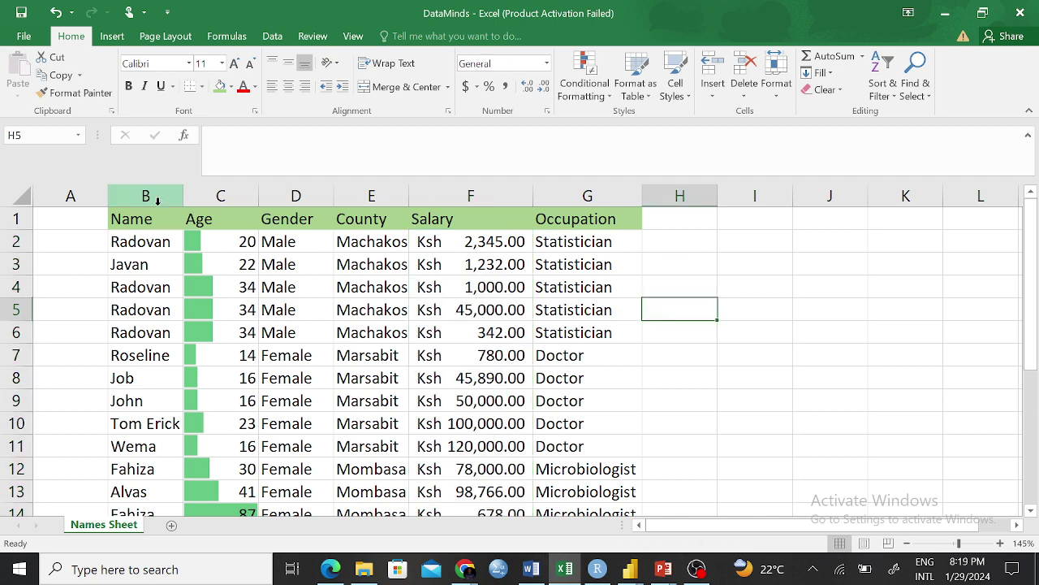
Try the Percentage format on the ages in C2:C21 and undo it.
left_click_drag(246, 241, 225, 480)
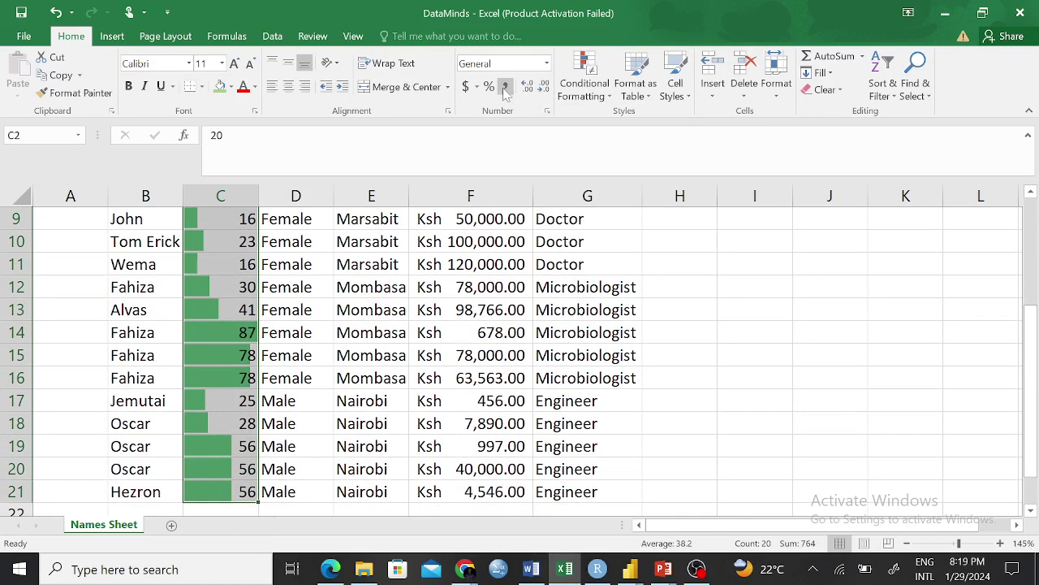
left_click(489, 86)
scroll(428, 236, "up", 3)
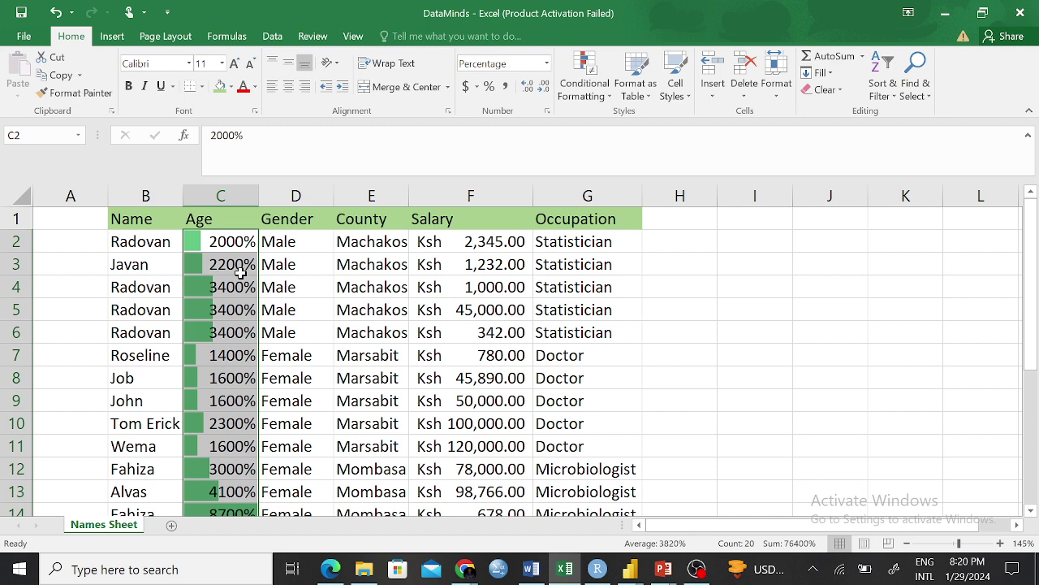
key("ctrl+z")
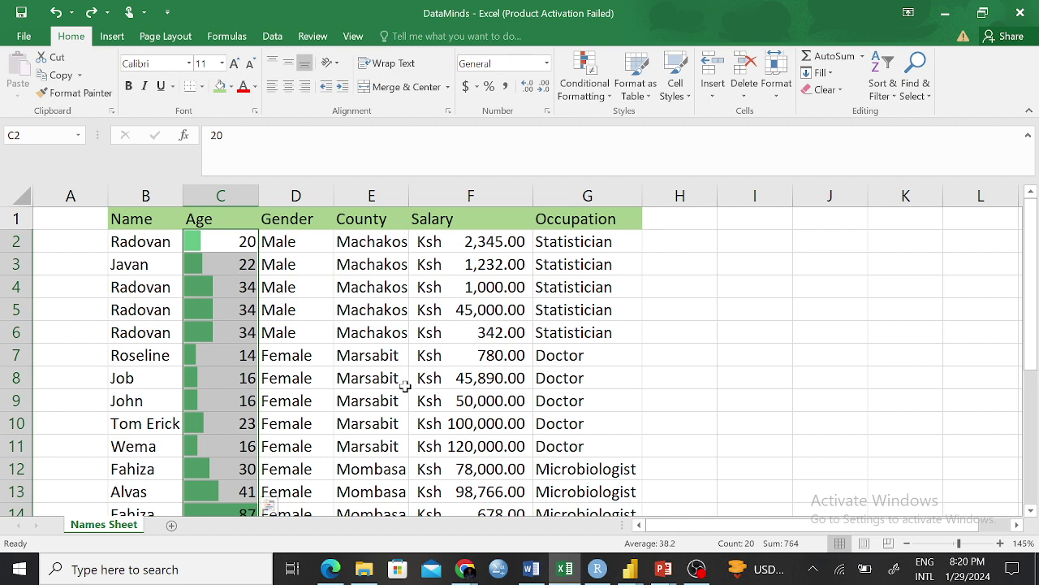
Review the number format categories in the Format Cells settings for cell F9 and close them without changes.
left_click(413, 395)
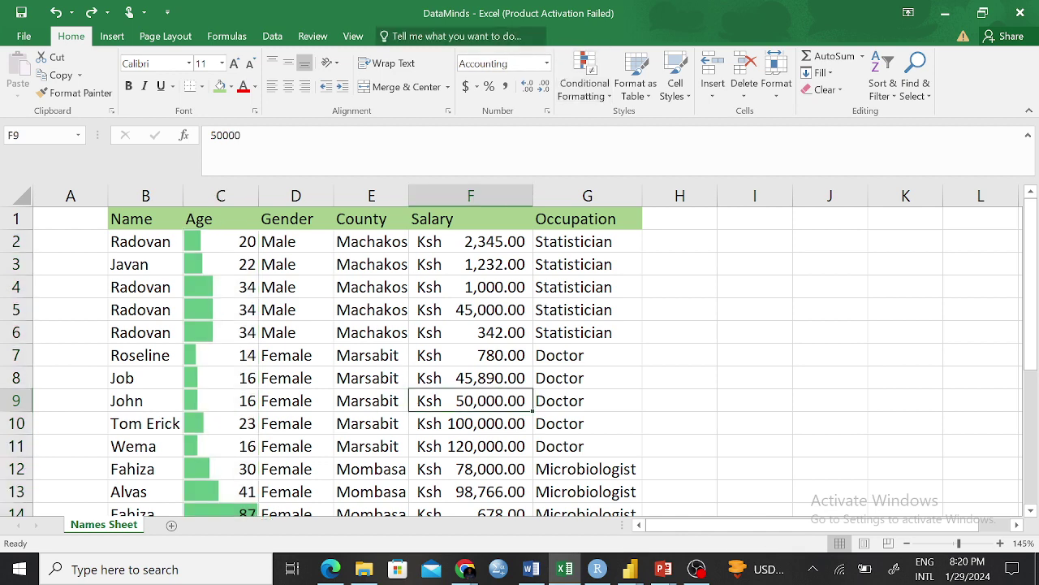
left_click(548, 112)
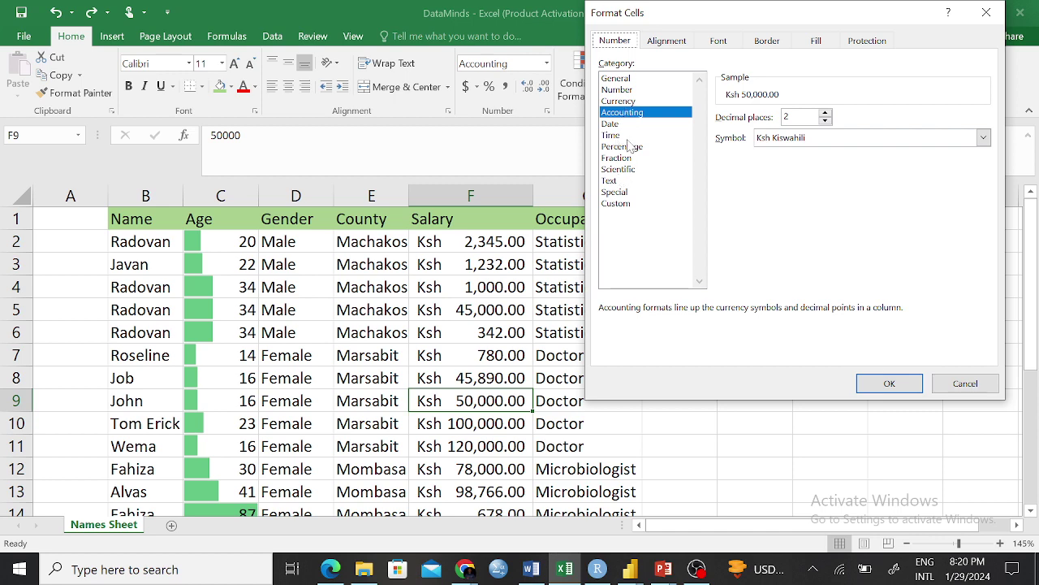
left_click(966, 383)
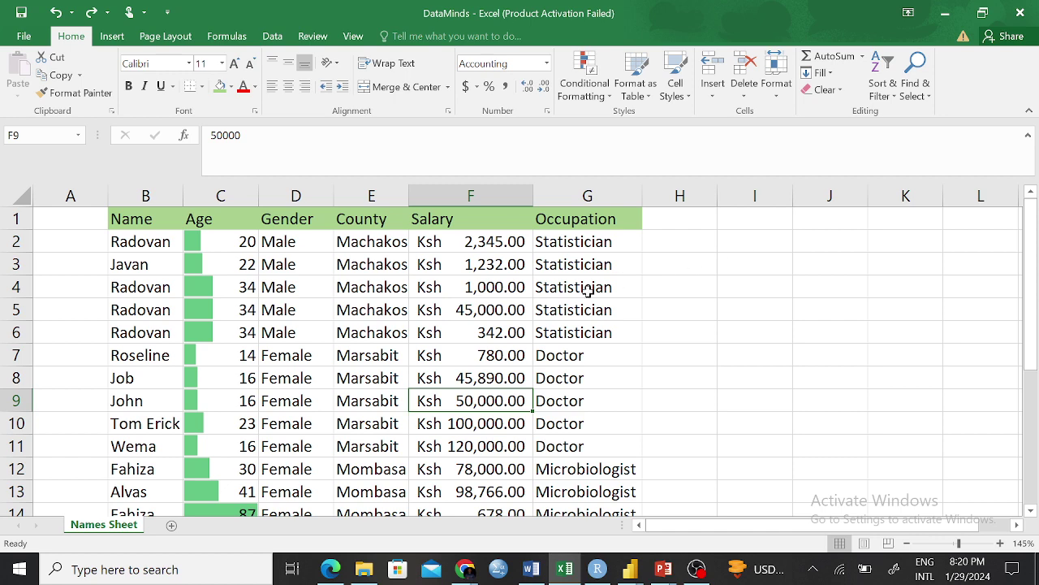
Reset the number format of the salaries in F2:F21 to General.
left_click_drag(479, 240, 497, 472)
left_click(492, 377)
scroll(491, 317, "up", 2)
left_click(487, 239)
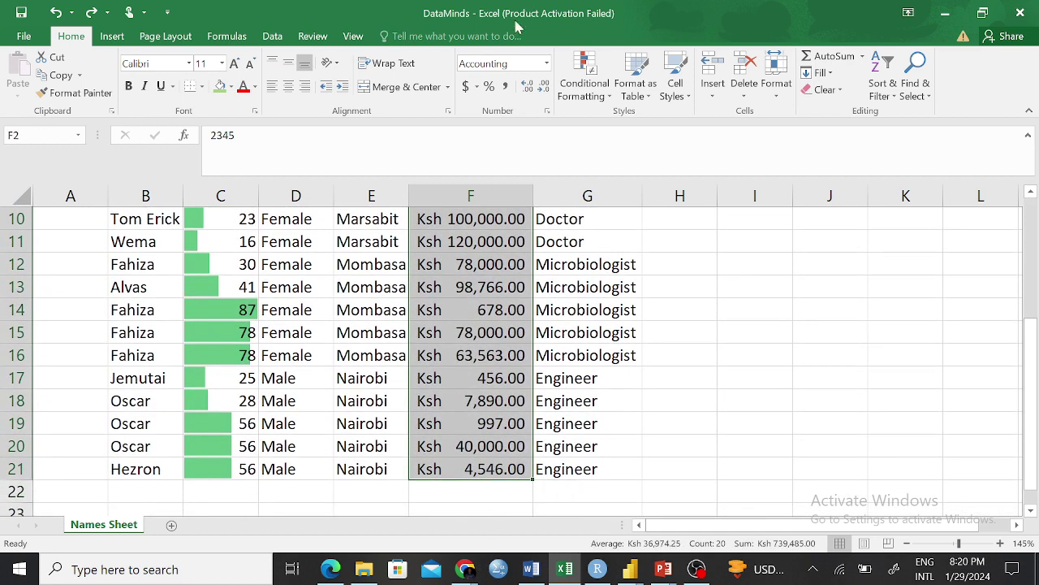
left_click(492, 63)
left_click(546, 65)
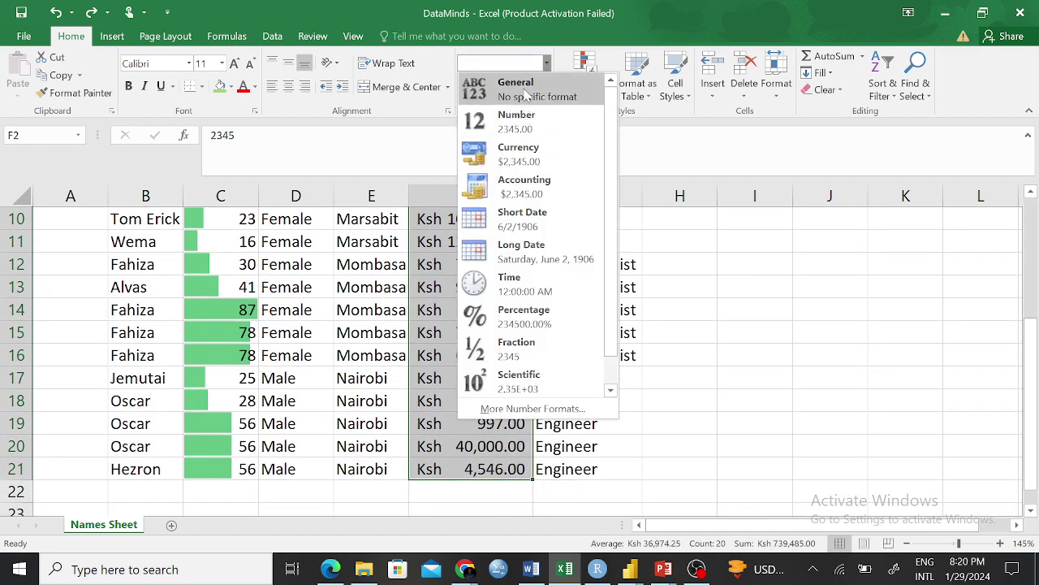
left_click(527, 97)
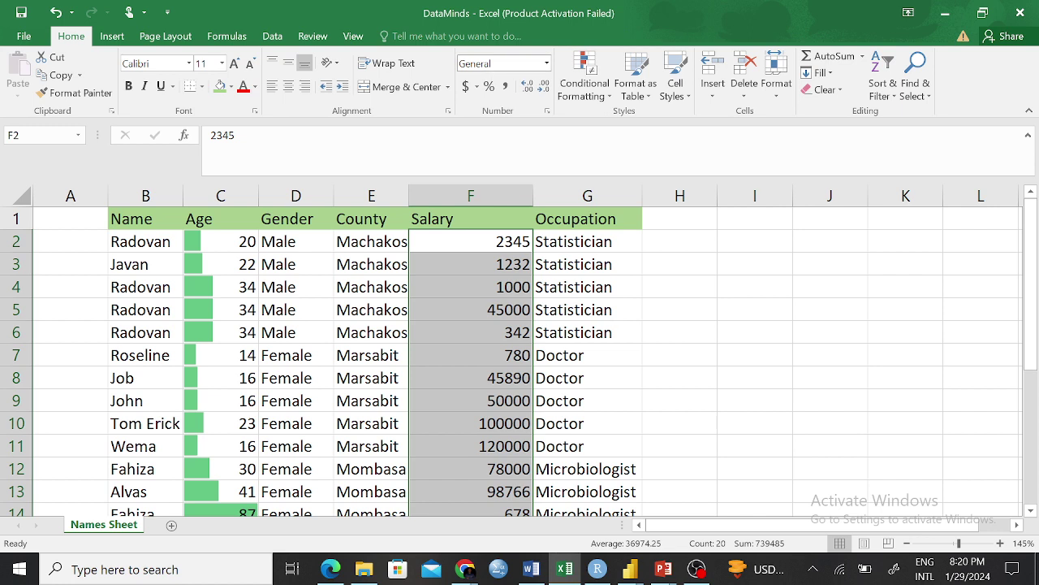
Apply the Short Date format to the values in F2:F21 and look through the whole column.
left_click(546, 64)
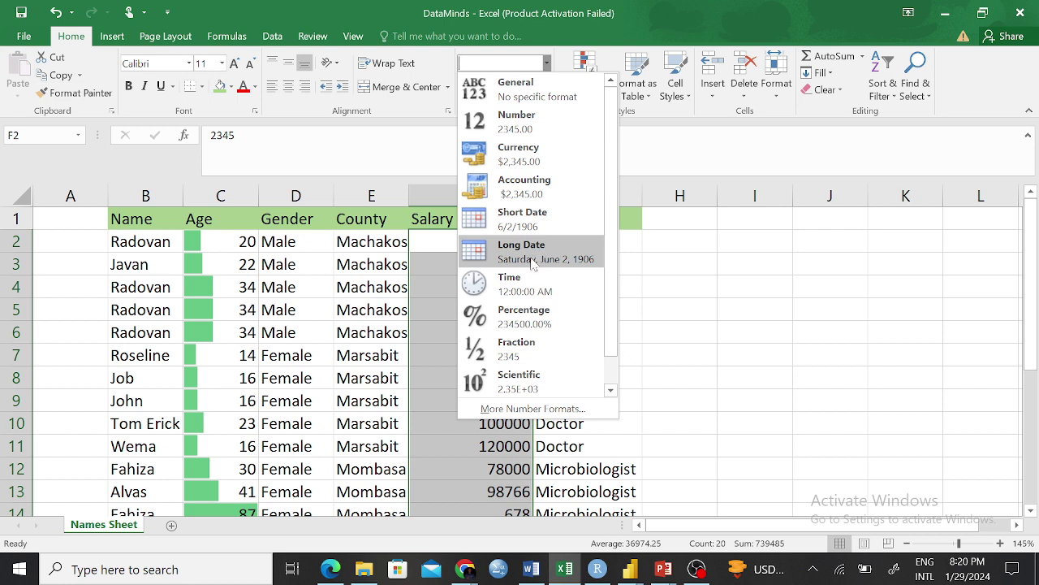
left_click(535, 226)
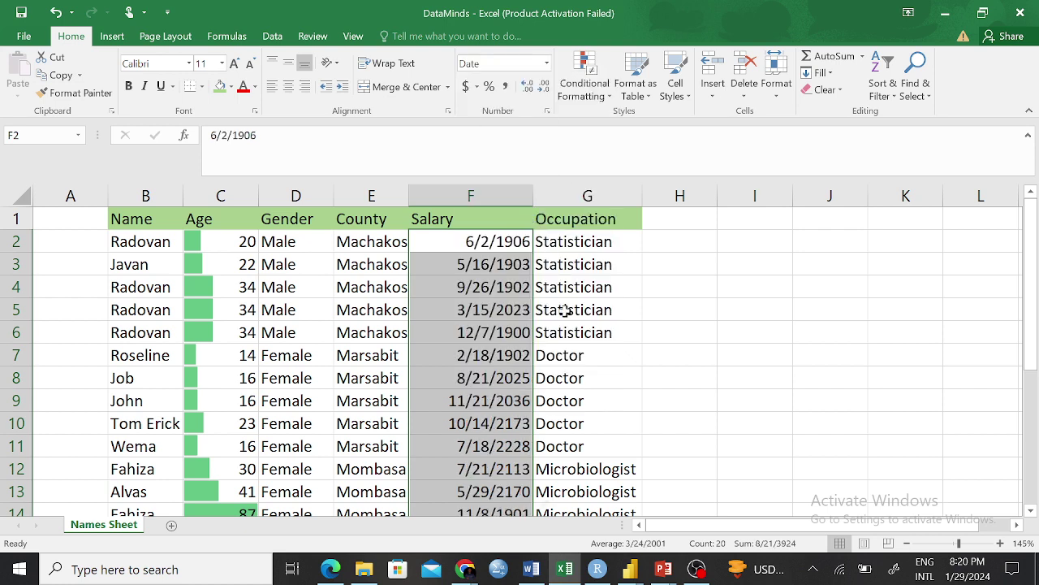
left_click(722, 324)
scroll(652, 443, "down", 1)
scroll(653, 442, "down", 2)
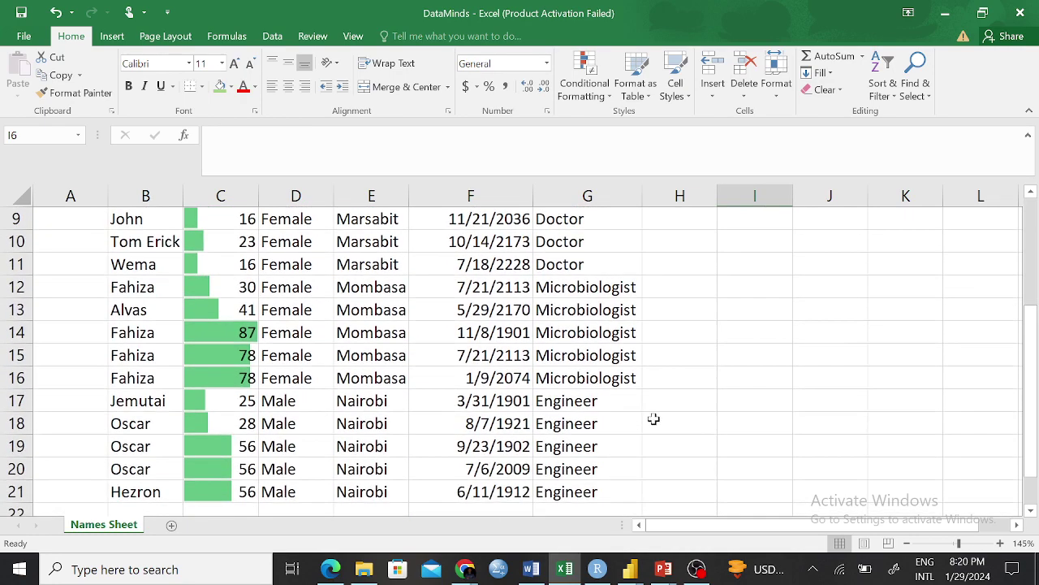
scroll(638, 378, "up", 3)
scroll(559, 287, "down", 3)
scroll(539, 394, "up", 3)
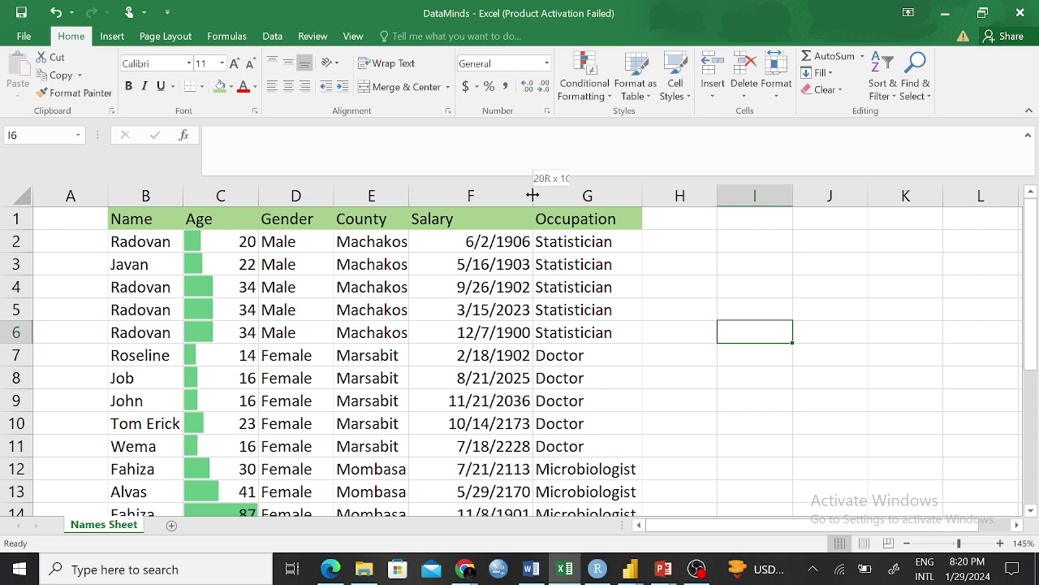
Widen the Salary column and check the dates in cells F2, F7, F10 and F18.
left_click_drag(533, 195, 589, 196)
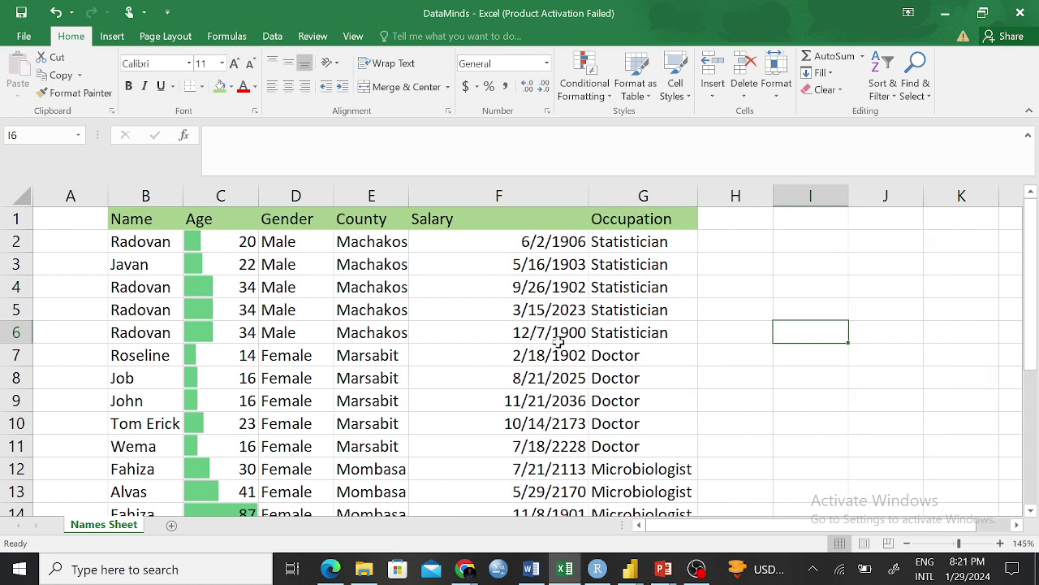
left_click(570, 238)
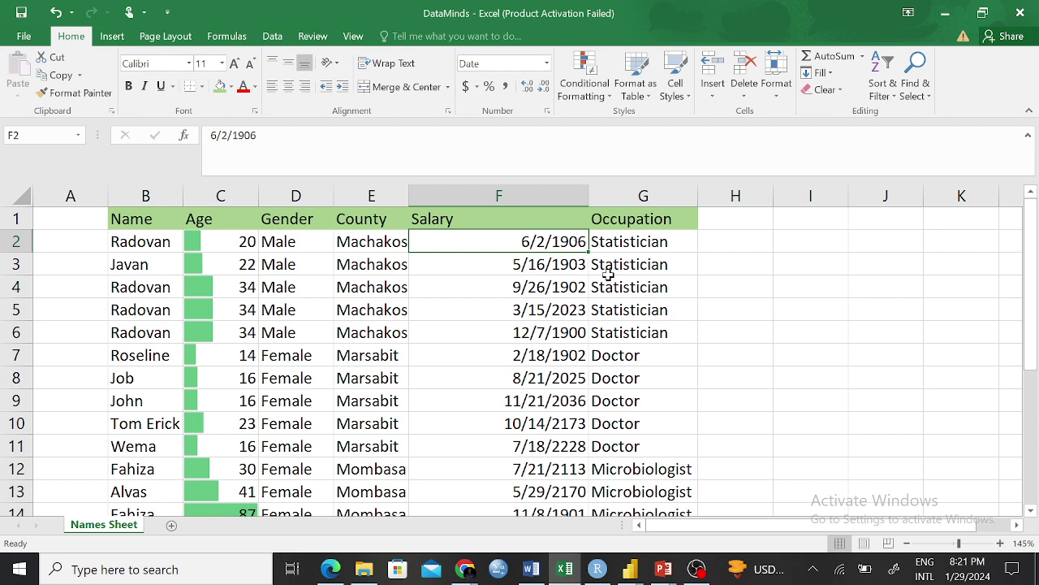
left_click(562, 357)
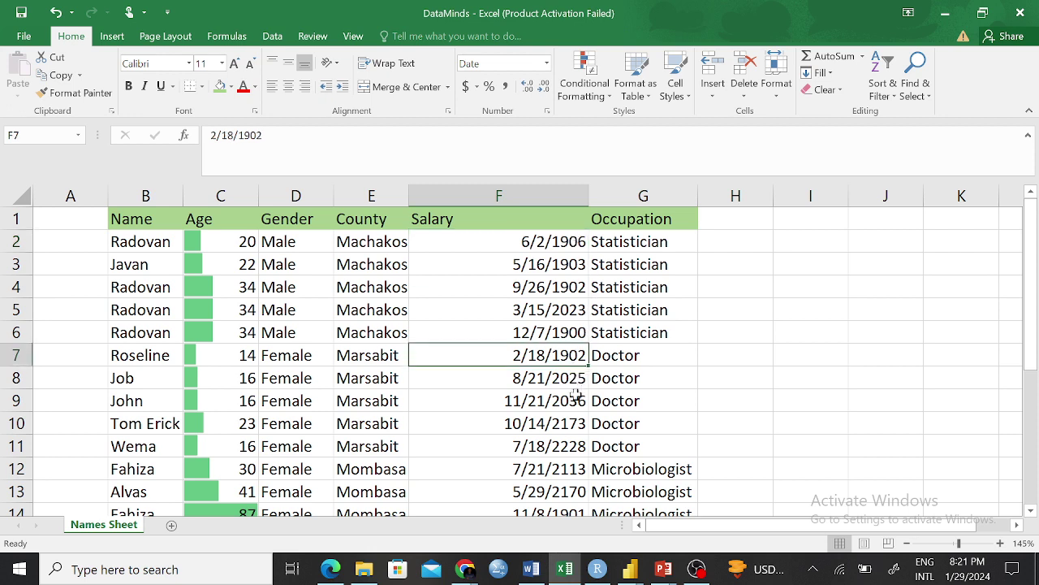
left_click(573, 421)
scroll(571, 367, "down", 3)
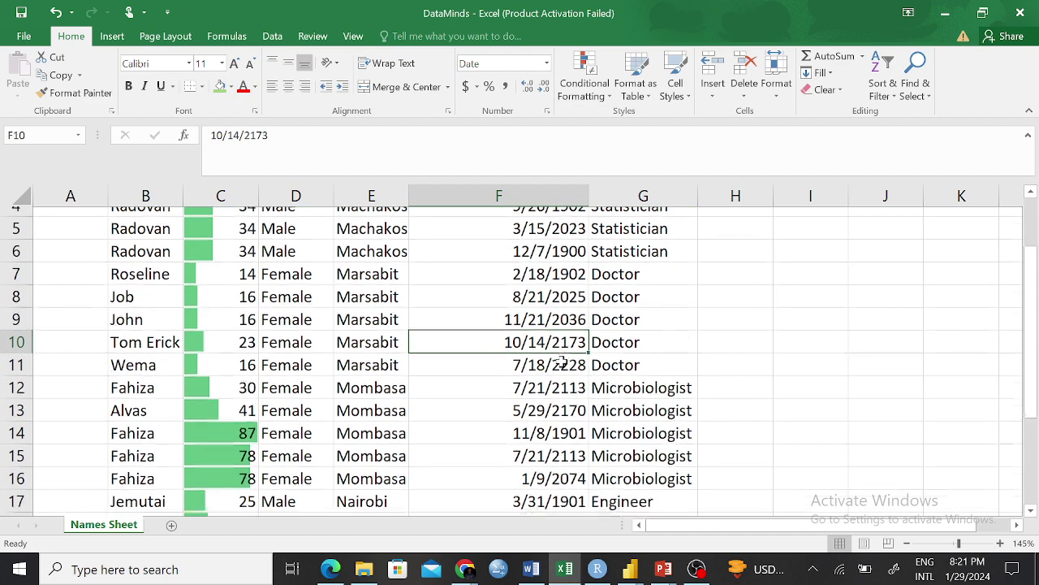
left_click(575, 423)
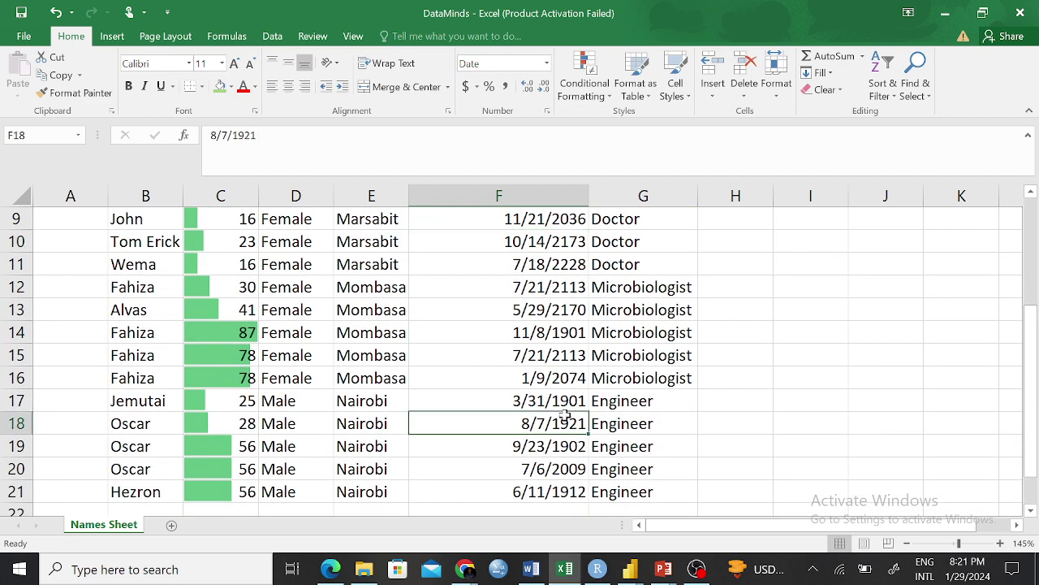
Enter 1 in cell I11 and apply the Long Date format to it.
left_click(812, 260)
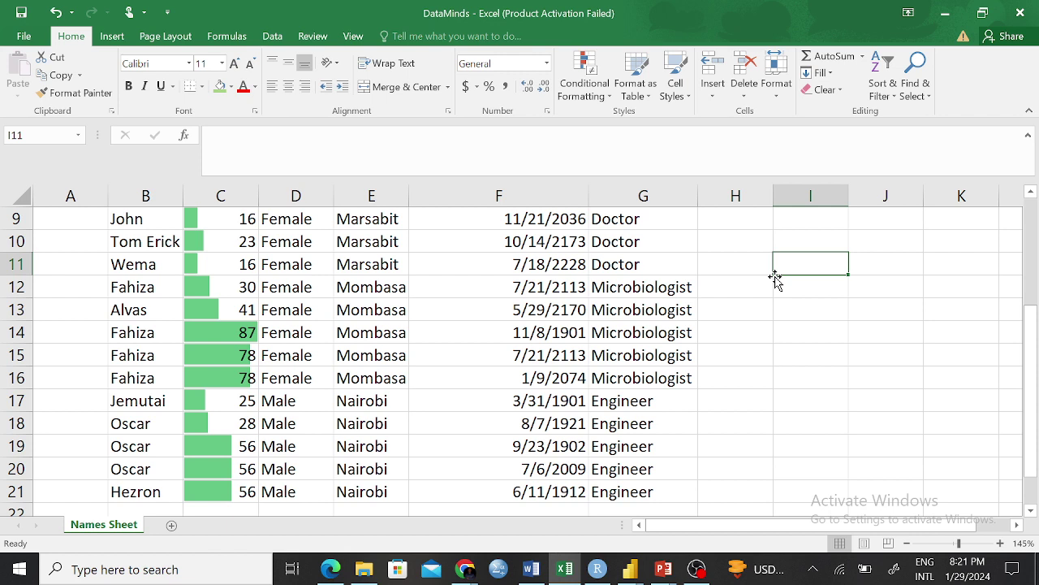
type("1")
left_click(768, 376)
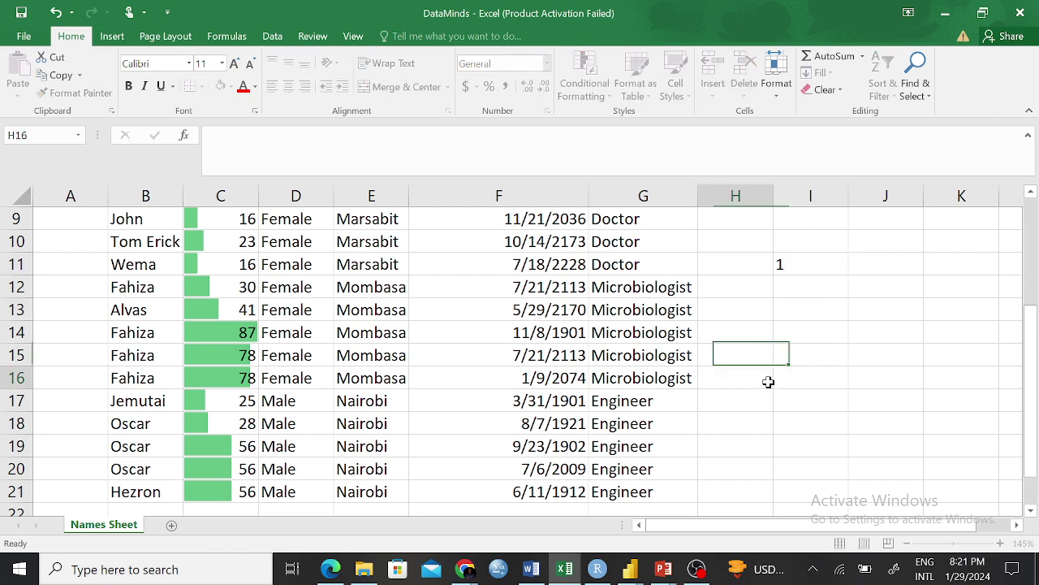
left_click(840, 262)
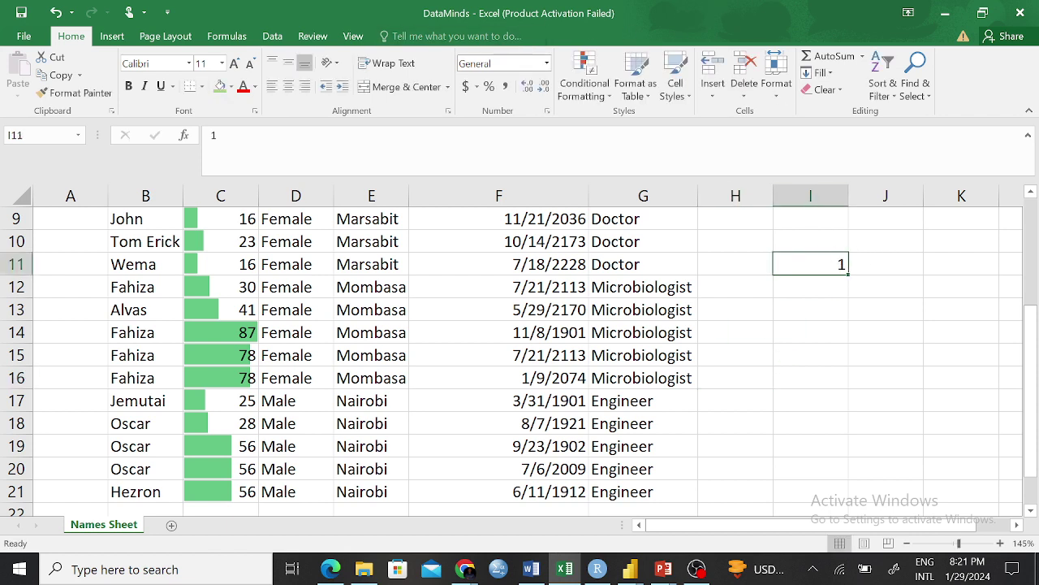
left_click(543, 65)
left_click(547, 64)
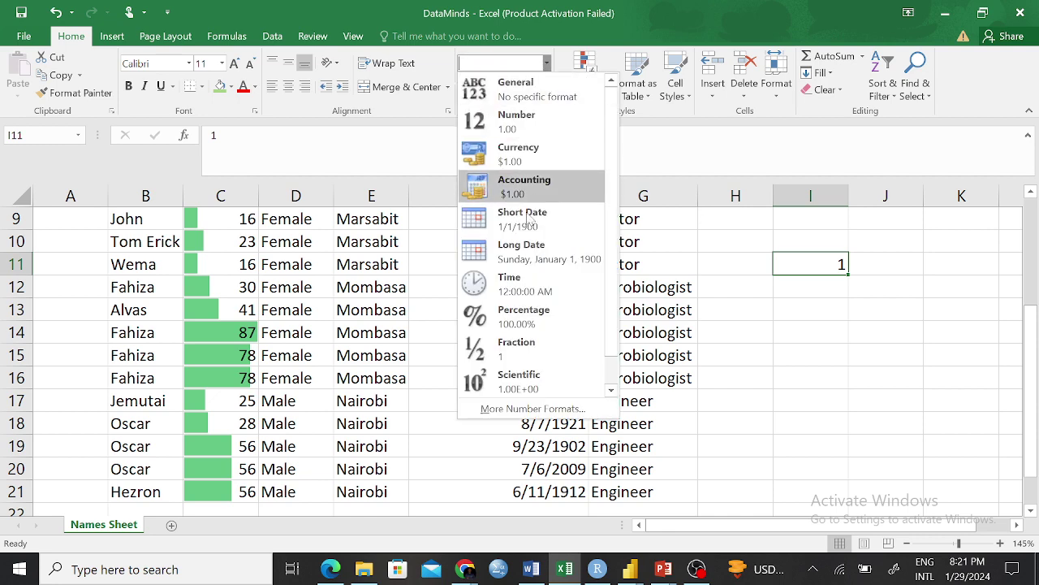
left_click(523, 258)
left_click(838, 454)
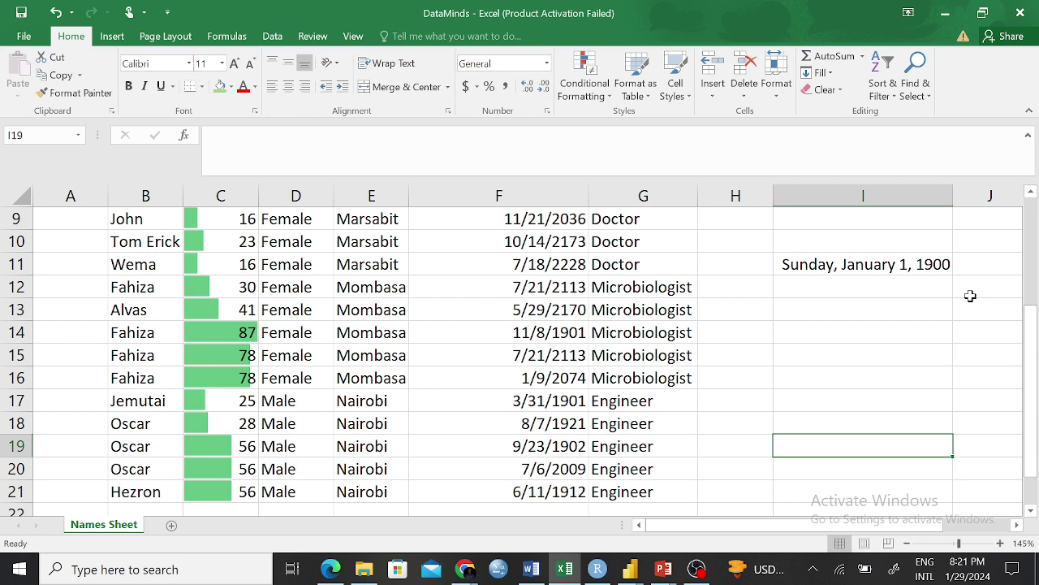
Enter 40000 in cell I16 and apply the Long Date format to it.
left_click(856, 372)
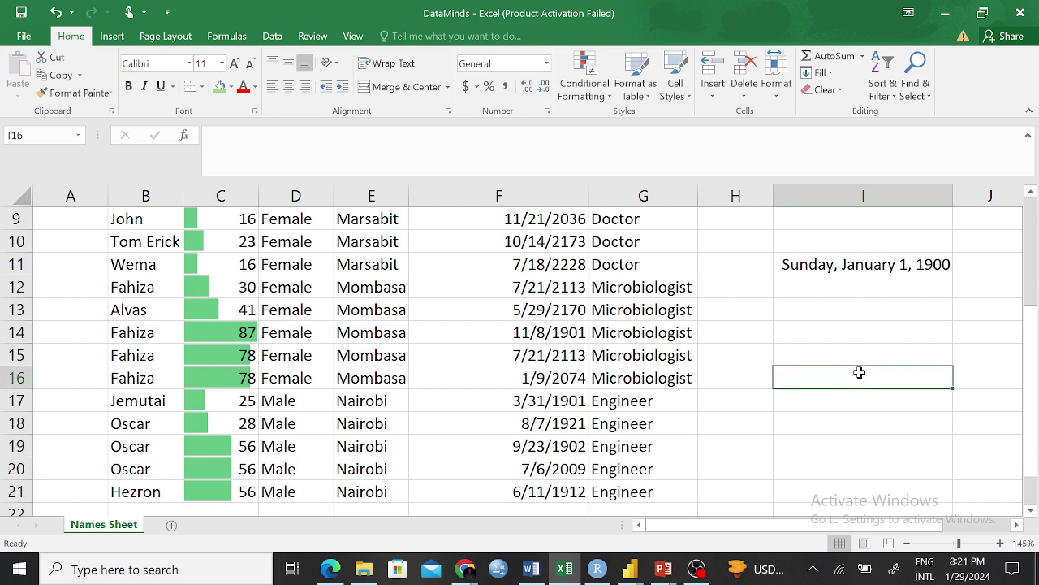
type("40000")
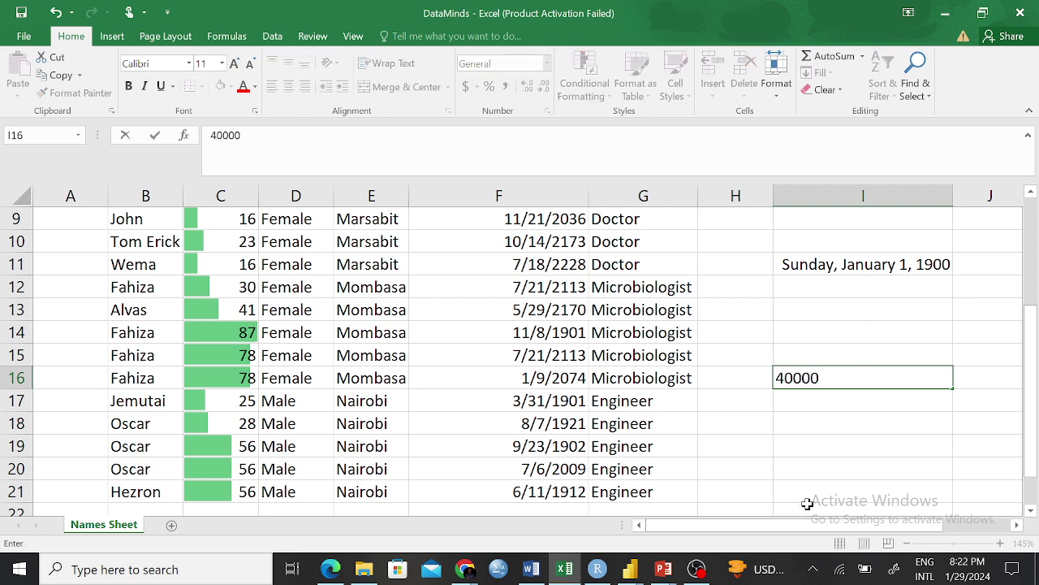
left_click(825, 471)
left_click(936, 364)
left_click(934, 376)
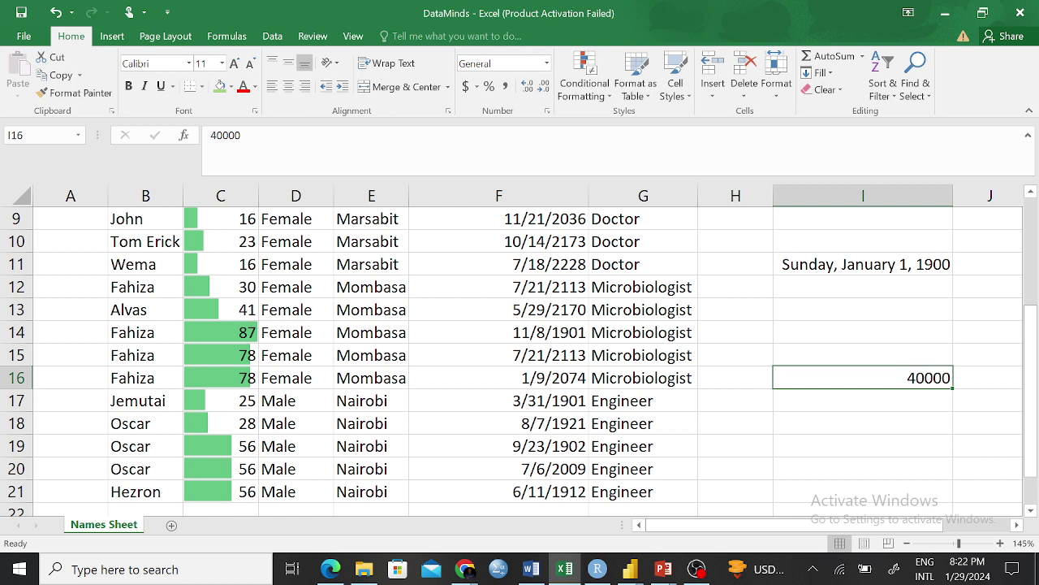
left_click(524, 65)
left_click(545, 67)
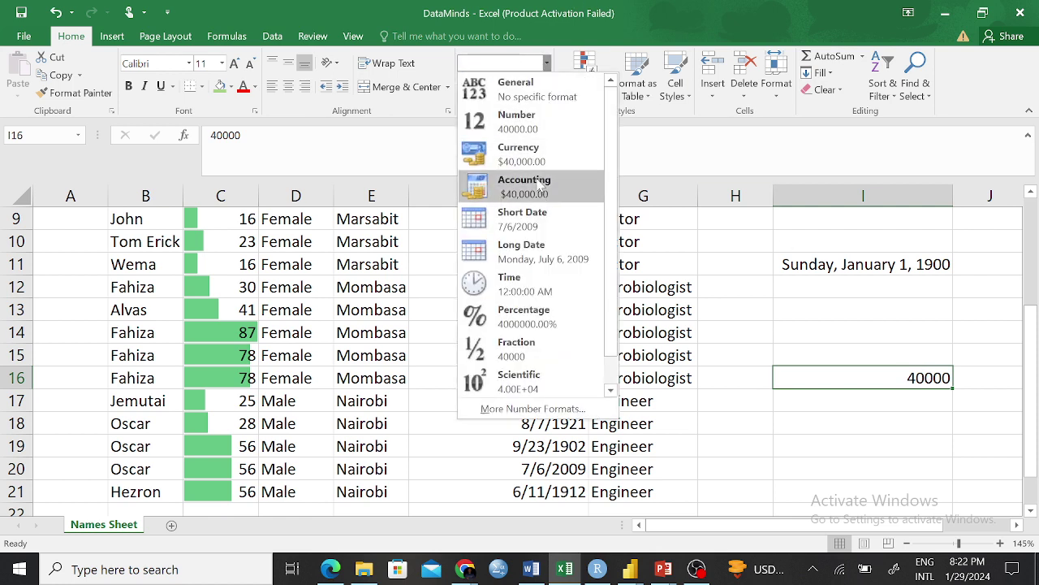
left_click(532, 259)
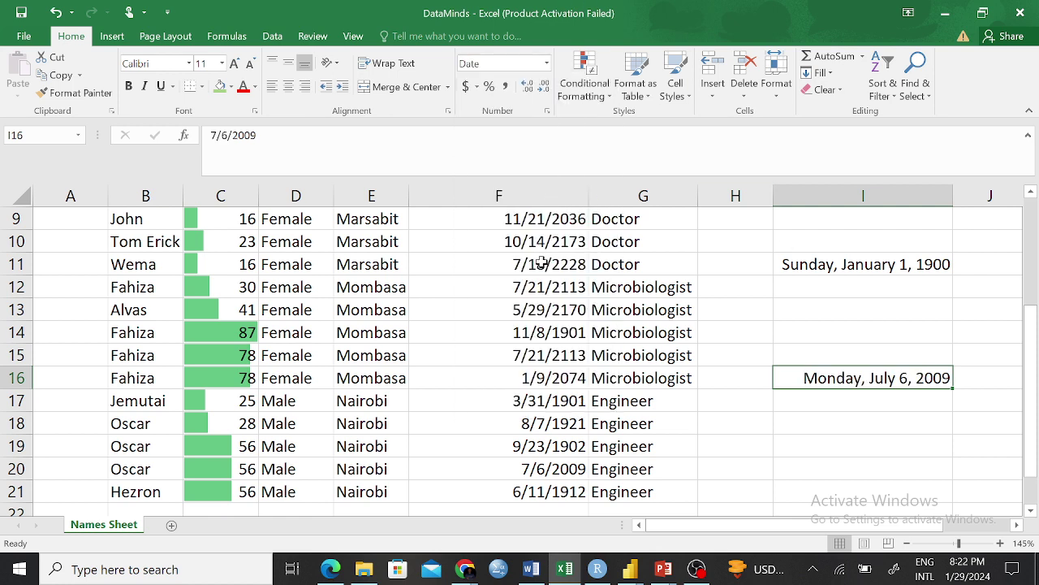
left_click(845, 466)
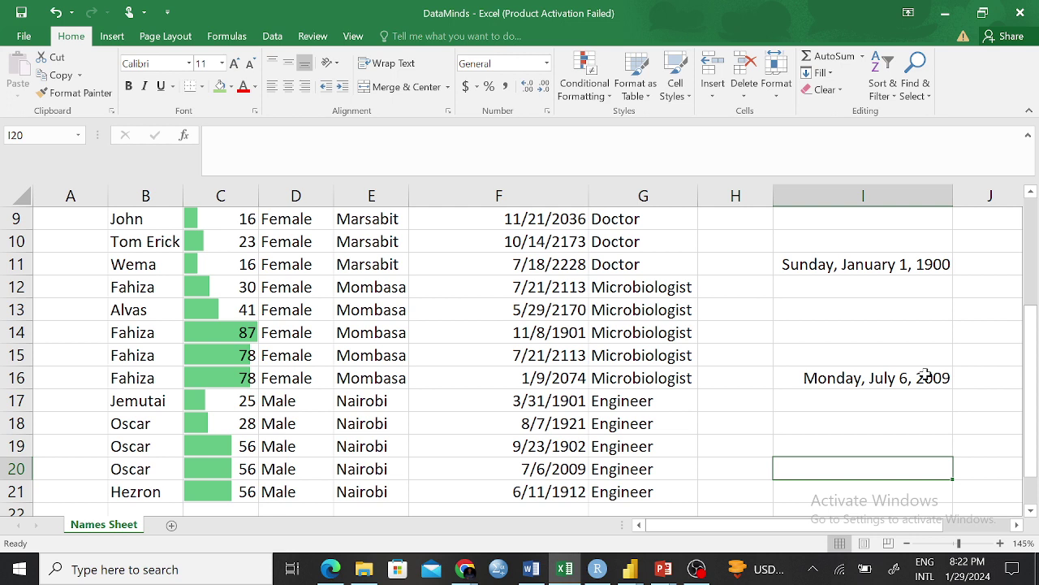
Enter 70000 in cell I18 and apply the Long Date format to it.
left_click(886, 425)
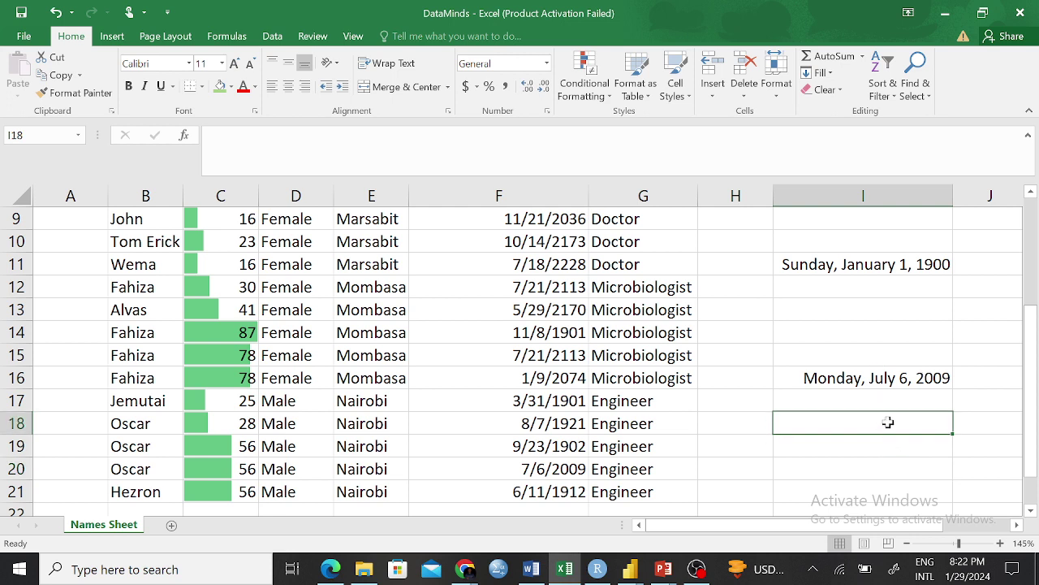
type("50000")
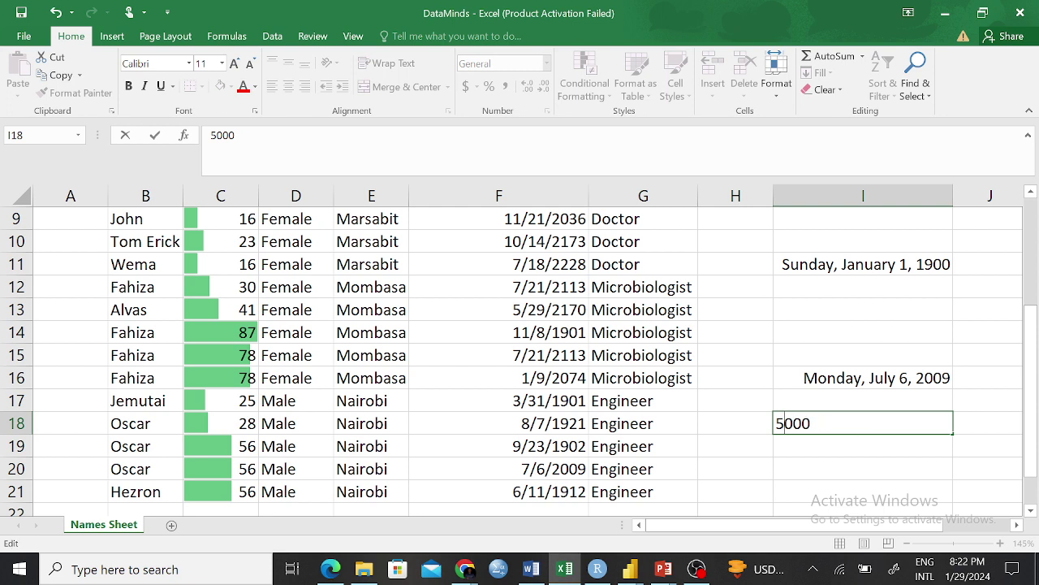
key("BackSpace")
type("700")
key("BackSpace")
left_click(828, 438)
left_click(842, 427)
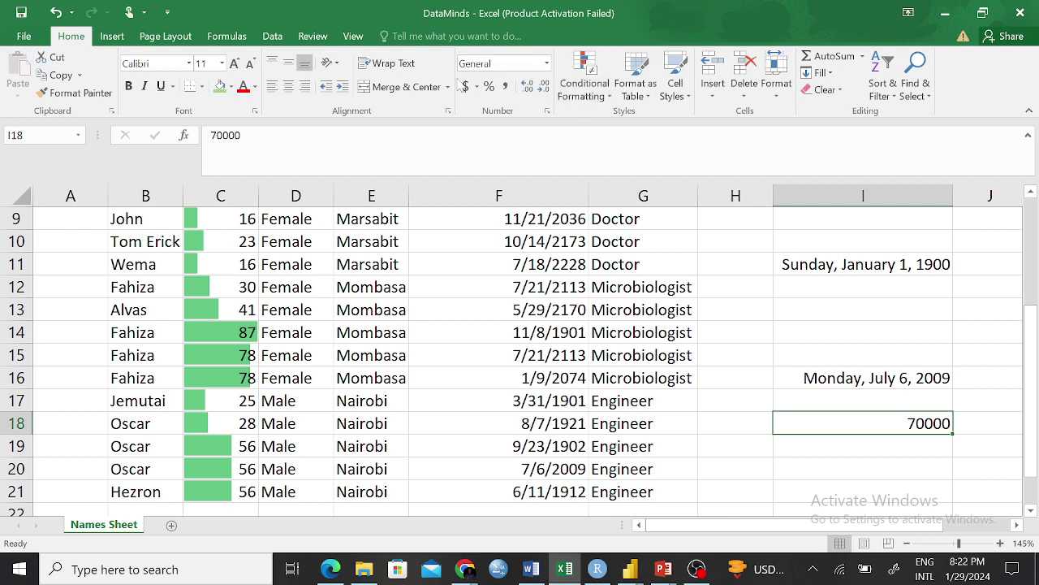
left_click(546, 63)
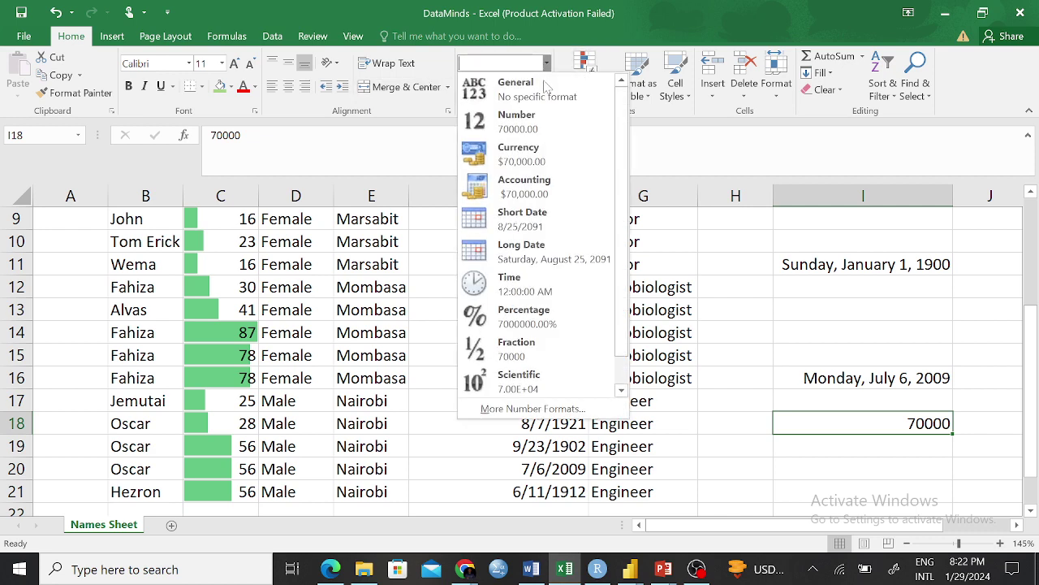
left_click(526, 248)
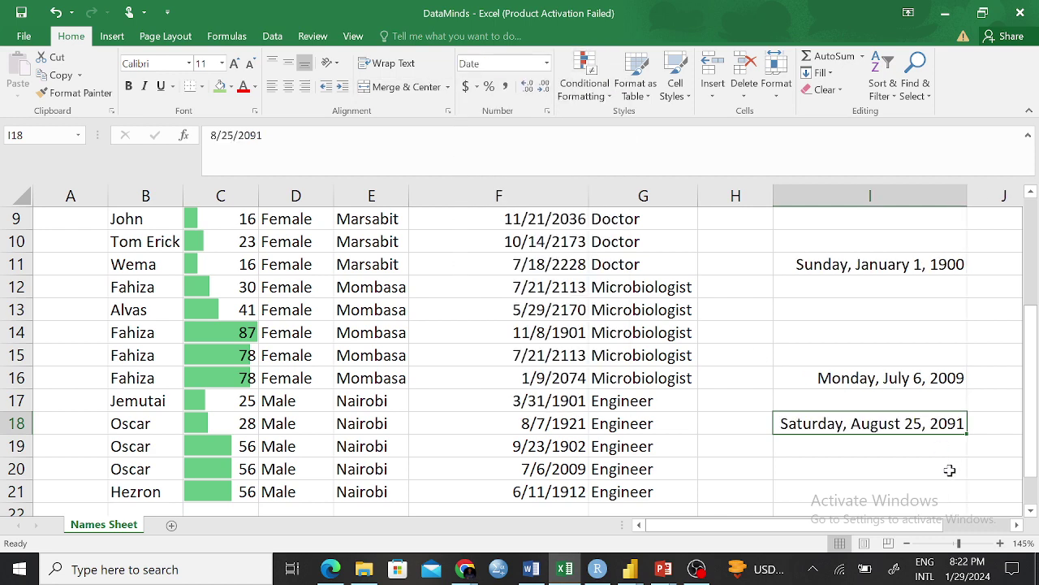
Clear the date from cell I18.
left_click(946, 443)
left_click(922, 425)
key("F2")
key("BackSpace")
key("BackSpace")
key("BackSpace")
key("BackSpace")
key("BackSpace")
key("BackSpace")
key("BackSpace")
key("BackSpace")
key("BackSpace")
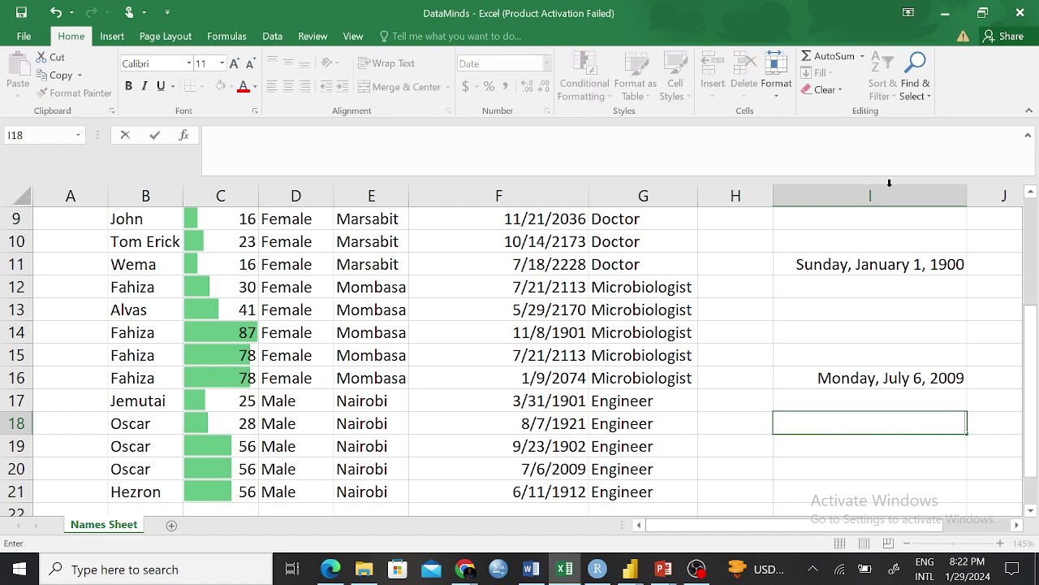
left_click(857, 333)
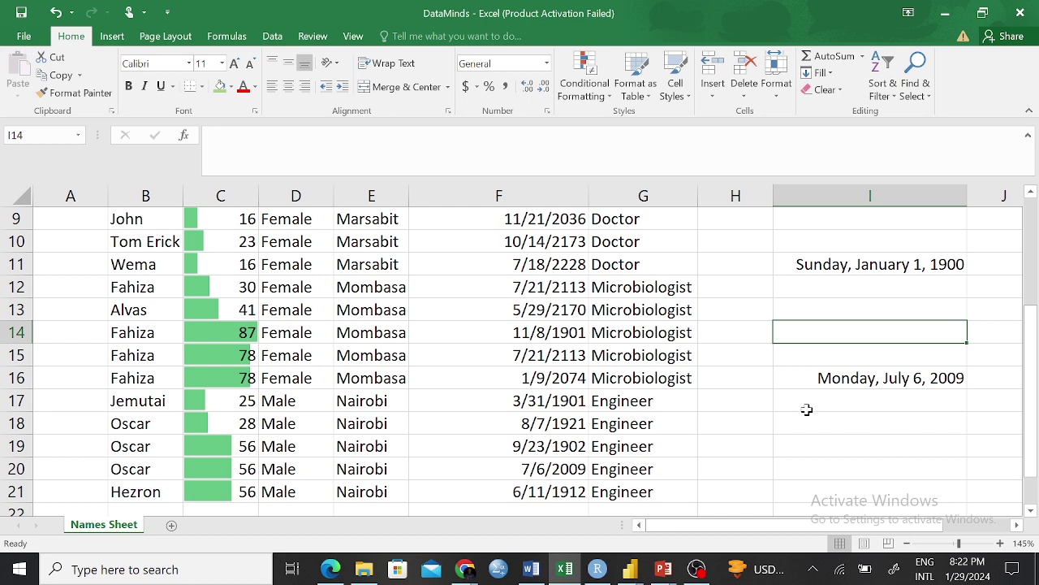
Clear the date from cell I16.
left_click(864, 381)
key("F2")
key("BackSpace")
key("BackSpace")
key("BackSpace")
key("BackSpace")
key("BackSpace")
key("BackSpace")
key("BackSpace")
key("BackSpace")
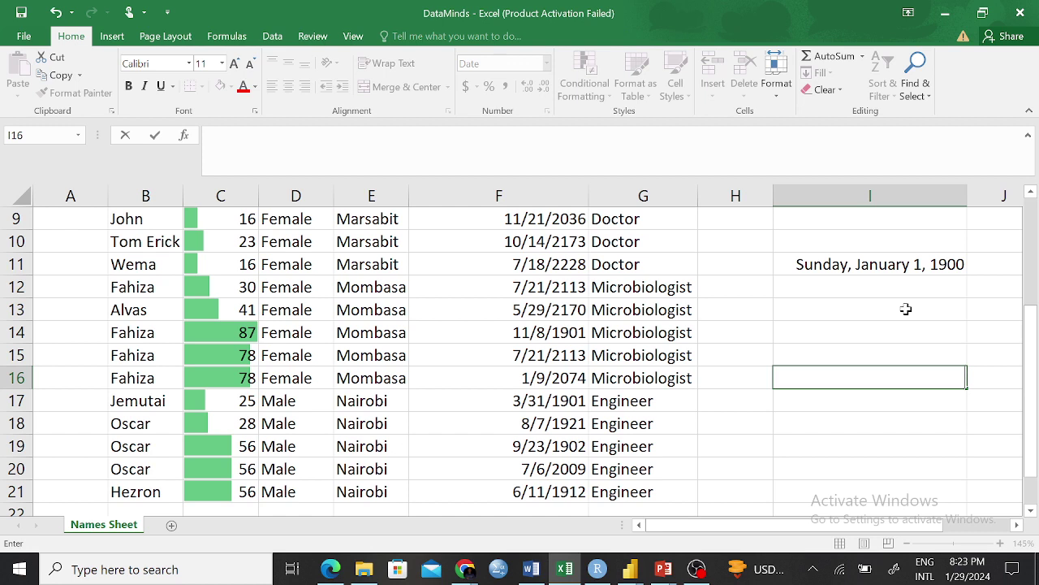
Enter the date 29/01 in cell I14.
left_click(856, 327)
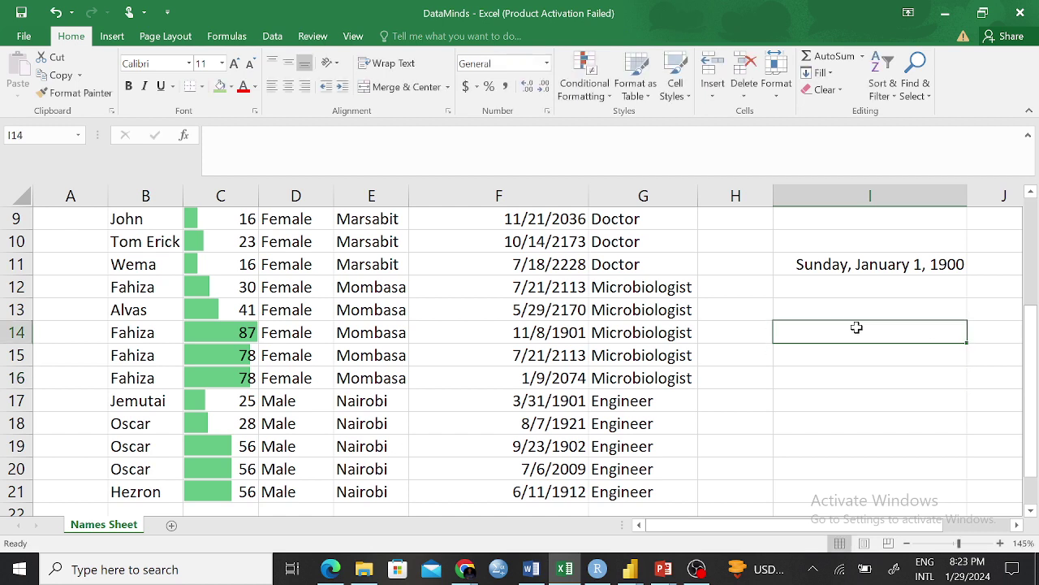
type("2")
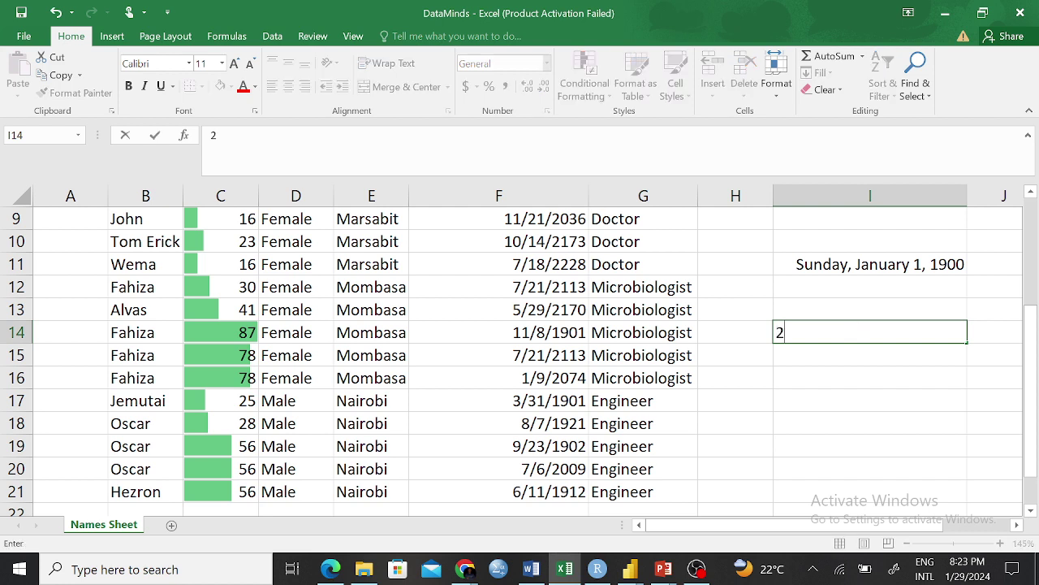
type("9/01")
key("Return")
Replace the entry in cell I14 with the date 01/29.
left_click(857, 327)
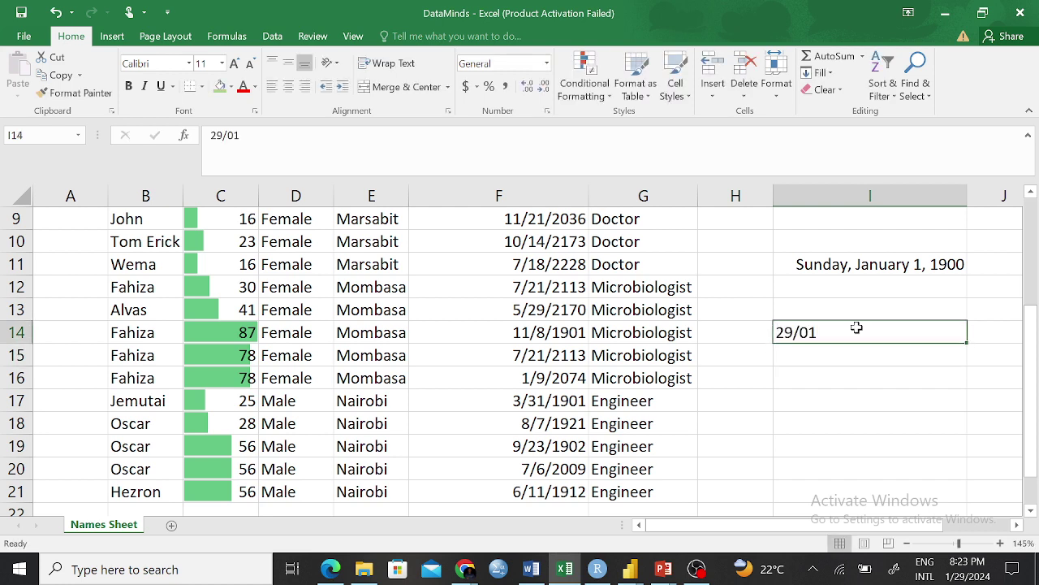
type("01/")
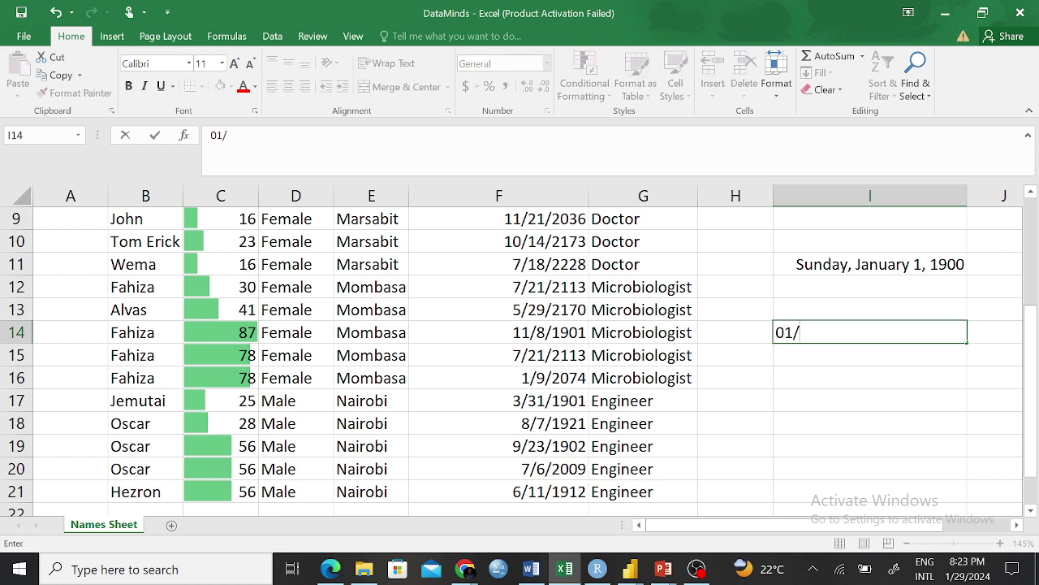
type("28")
key("BackSpace")
type("9")
key("Return")
Apply the General number format to the date in cell I14.
left_click(893, 330)
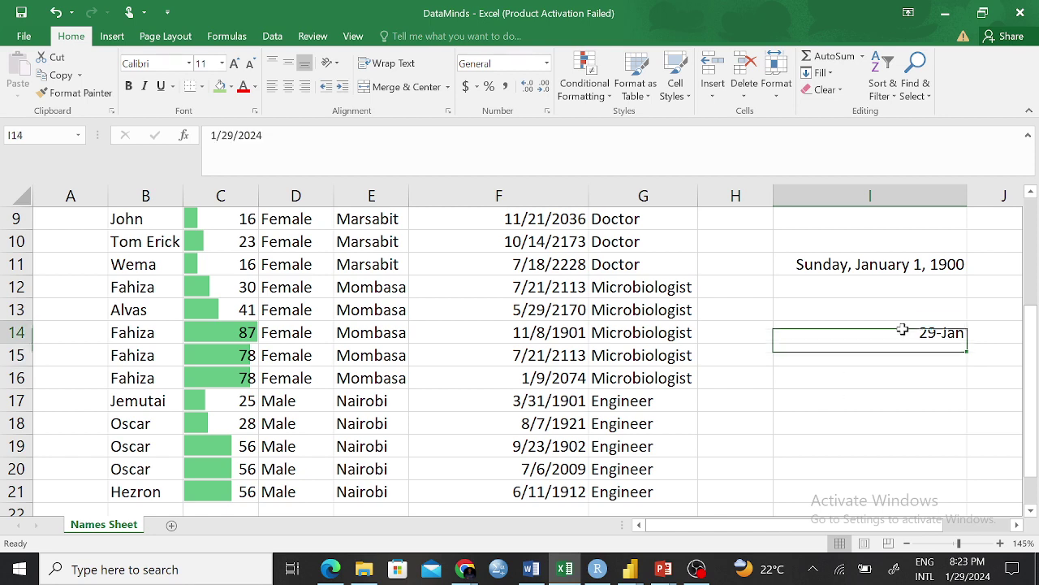
left_click(547, 63)
left_click(520, 88)
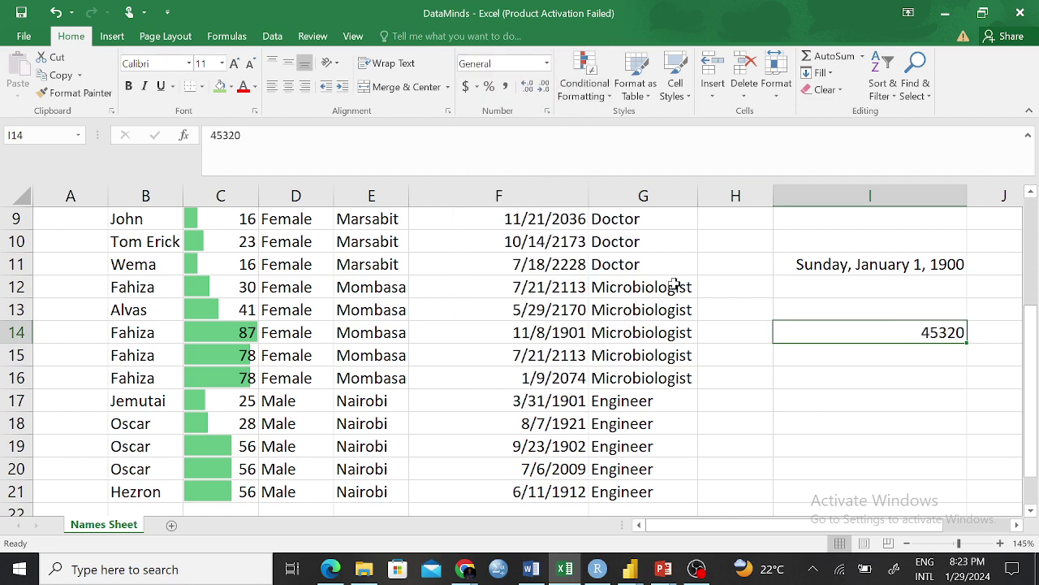
Apply the Short Date format to cell I14.
left_click(843, 406)
left_click(937, 330)
left_click(919, 365)
left_click(952, 329)
left_click(546, 63)
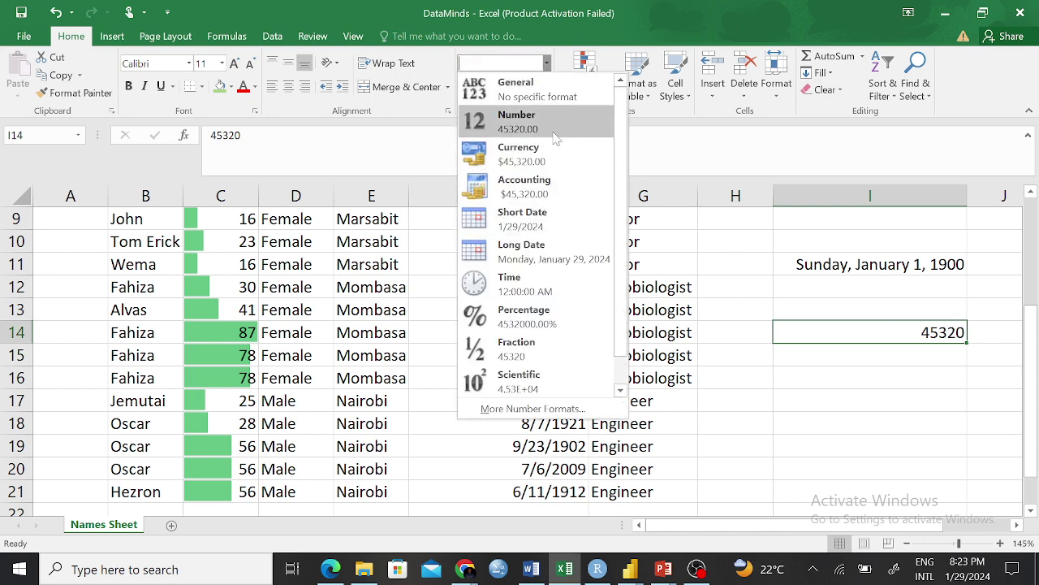
left_click(542, 214)
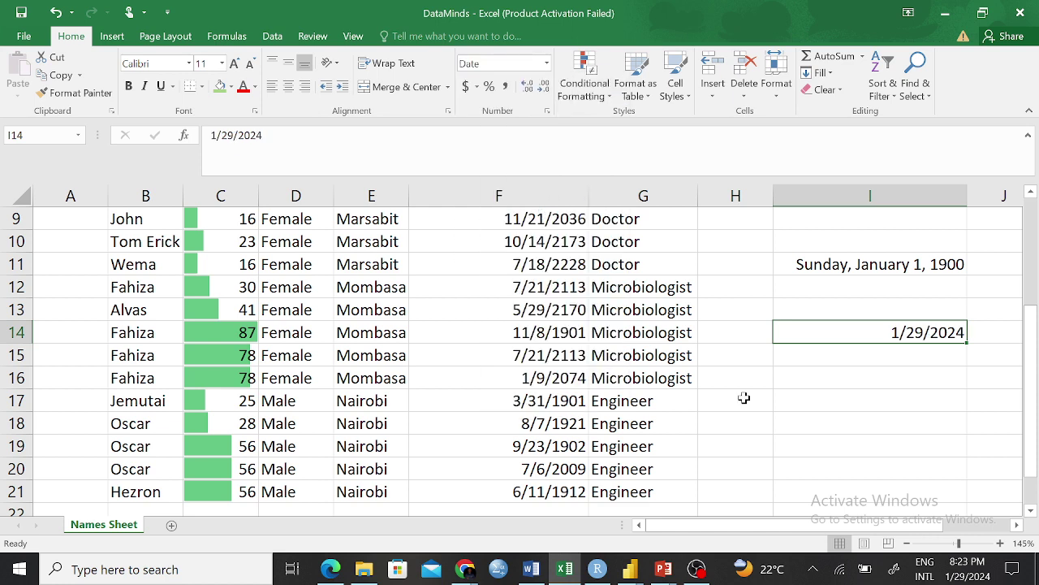
Apply the Time format to cell I14.
left_click(862, 380)
left_click(923, 330)
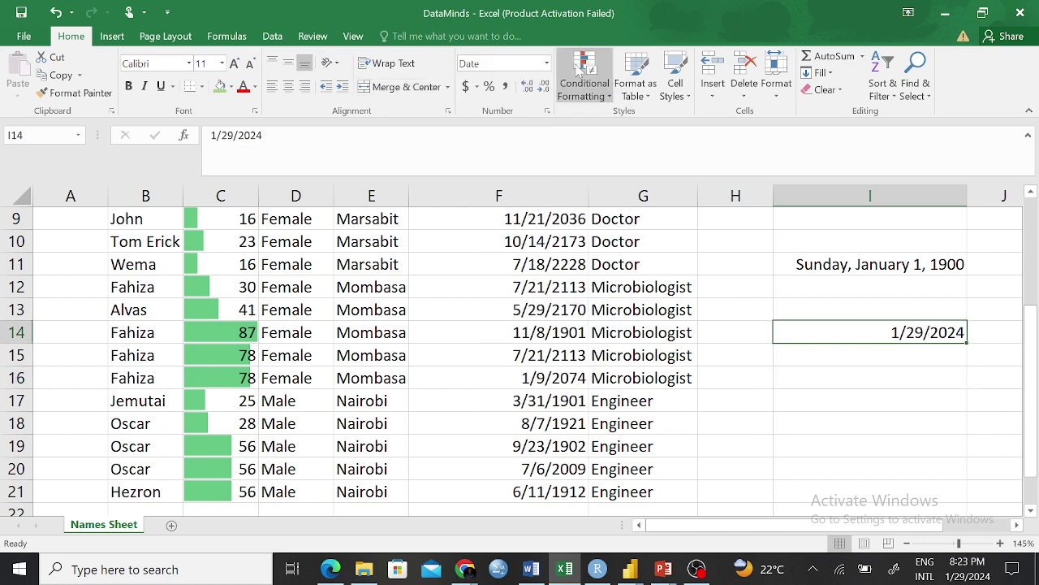
left_click(547, 63)
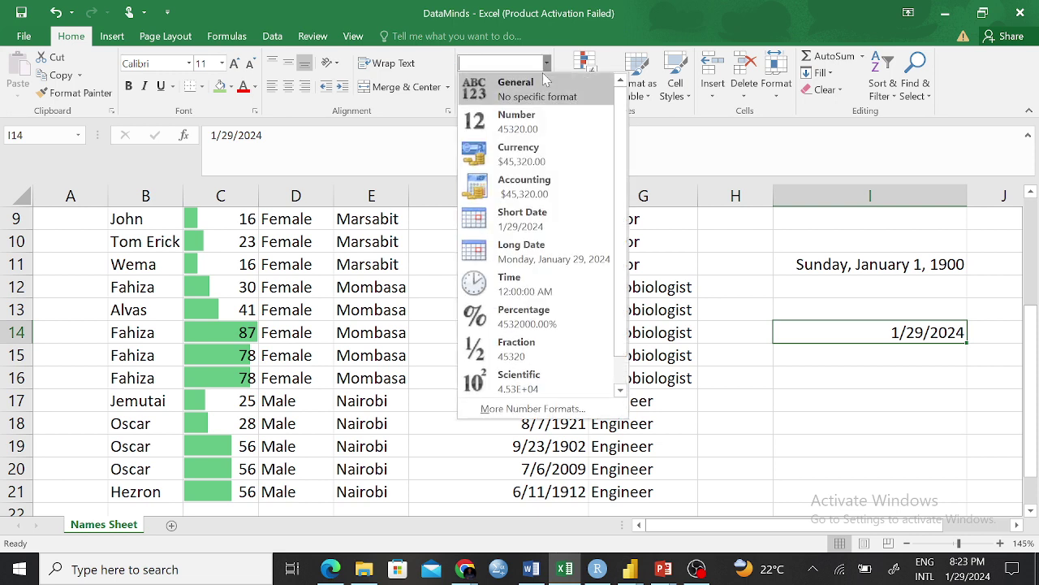
left_click(551, 286)
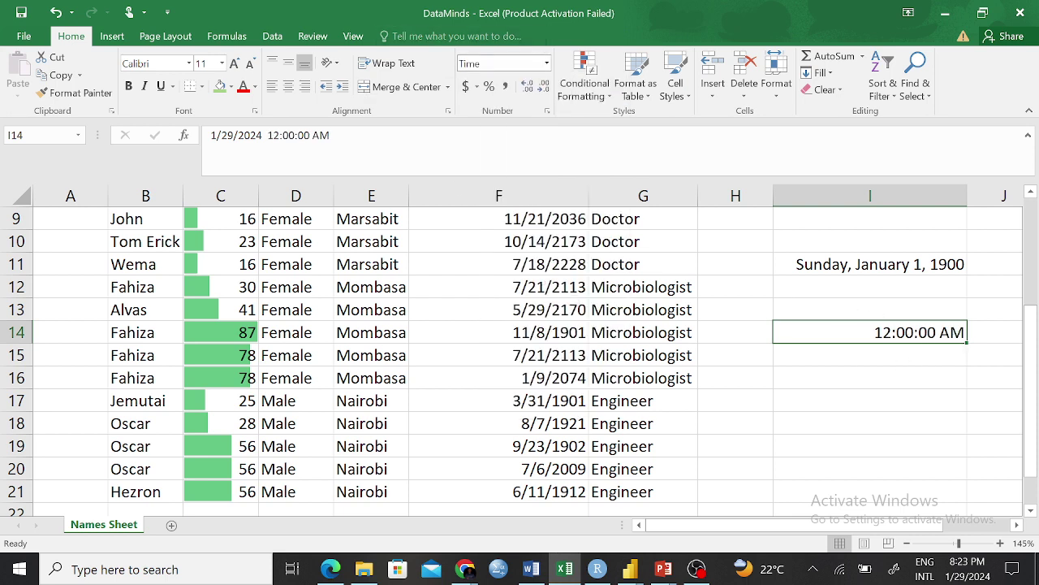
Return cell I14 to the General format and clear the contents of cells I14 and I11.
left_click(546, 65)
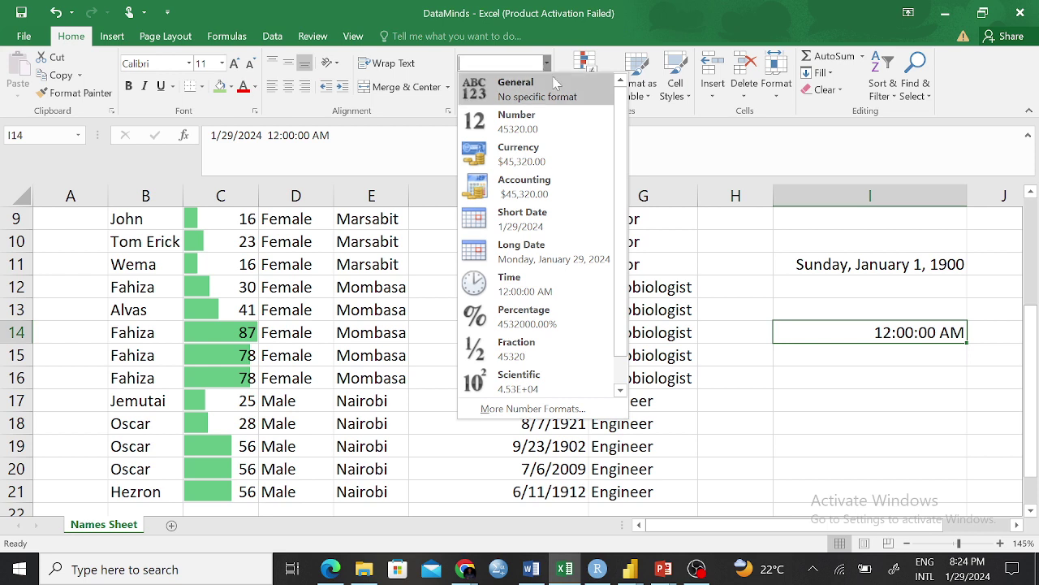
left_click(555, 91)
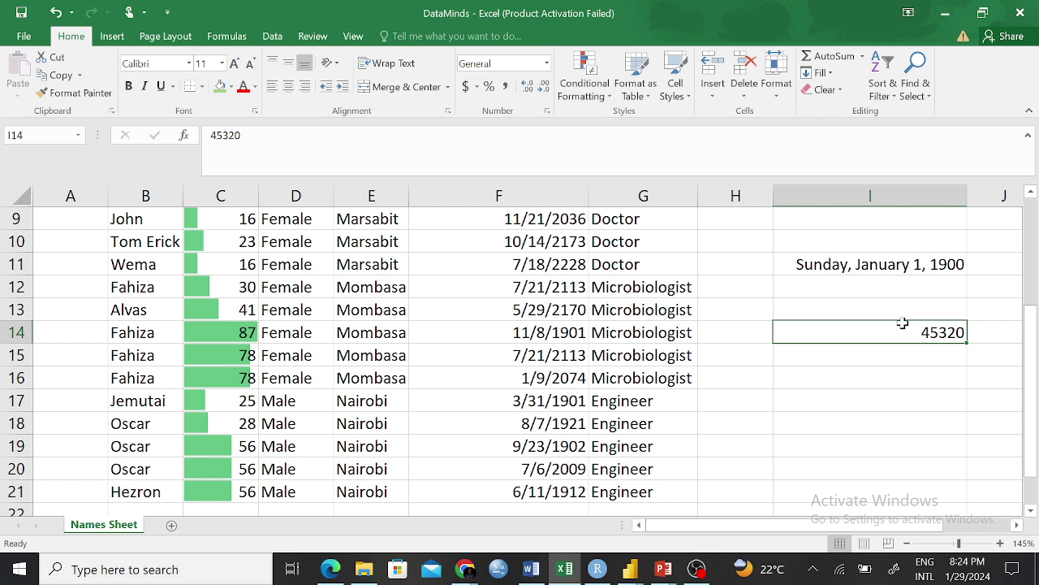
key("BackSpace")
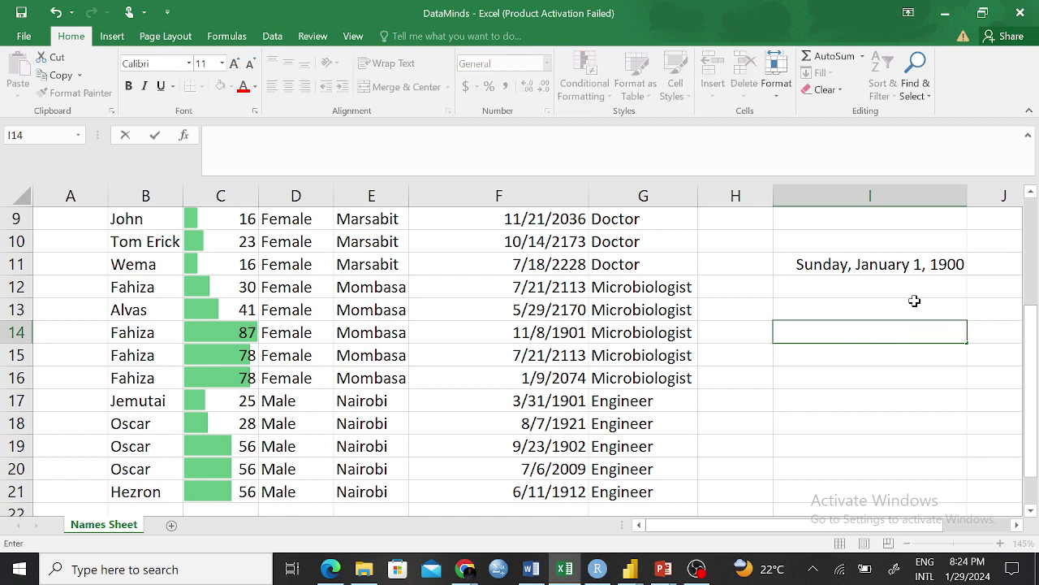
left_click(898, 265)
key("BackSpace")
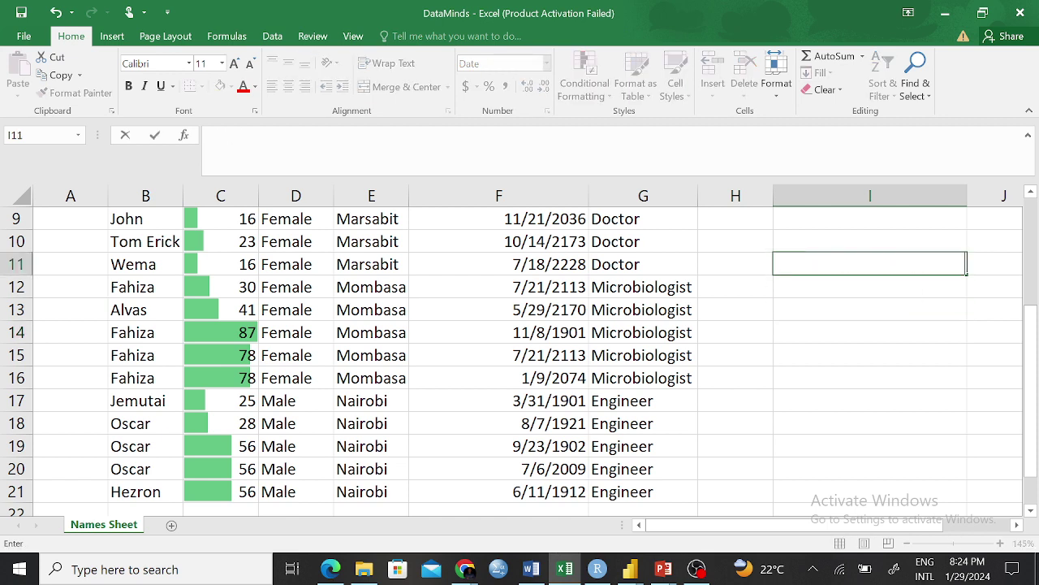
left_click(909, 325)
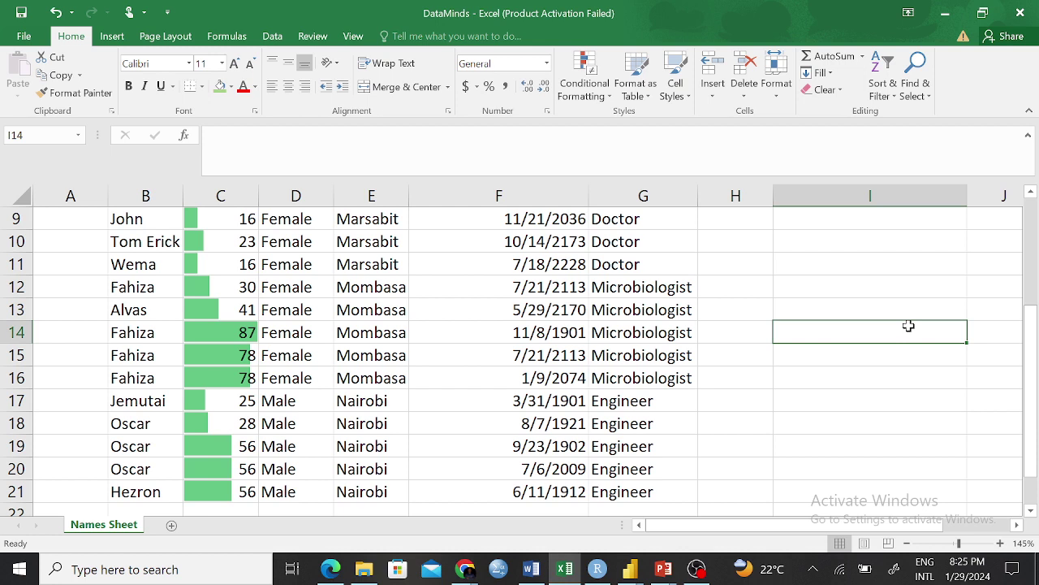
Enter 1 in cell I12 and clear it again.
left_click(838, 286)
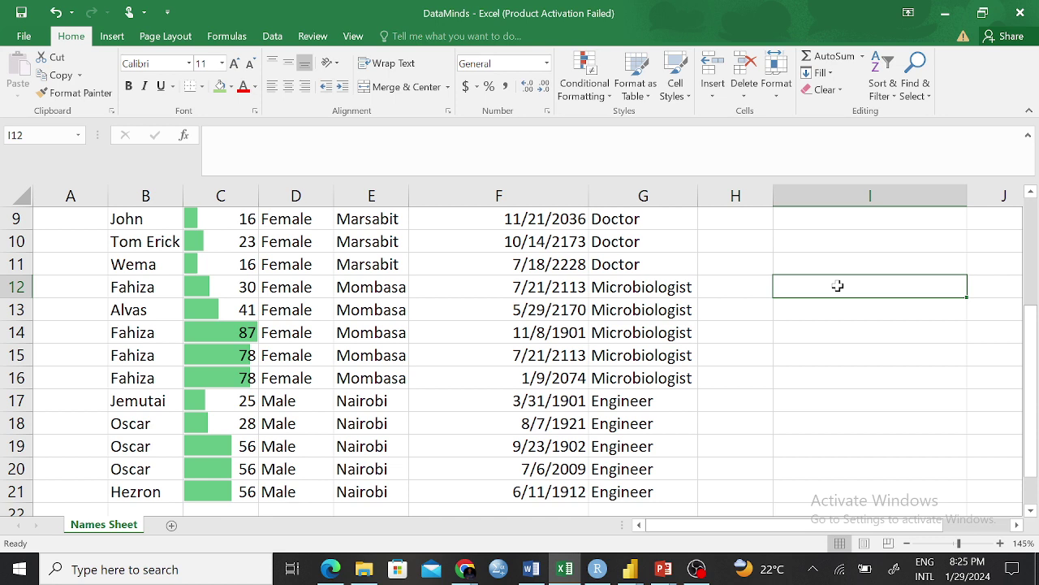
type("1")
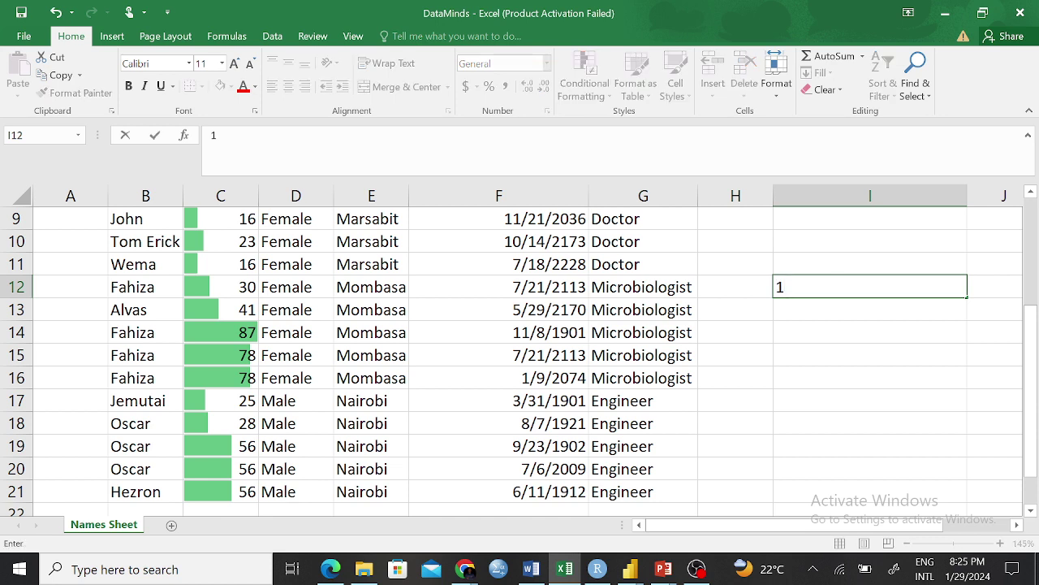
key("Return")
left_click(863, 372)
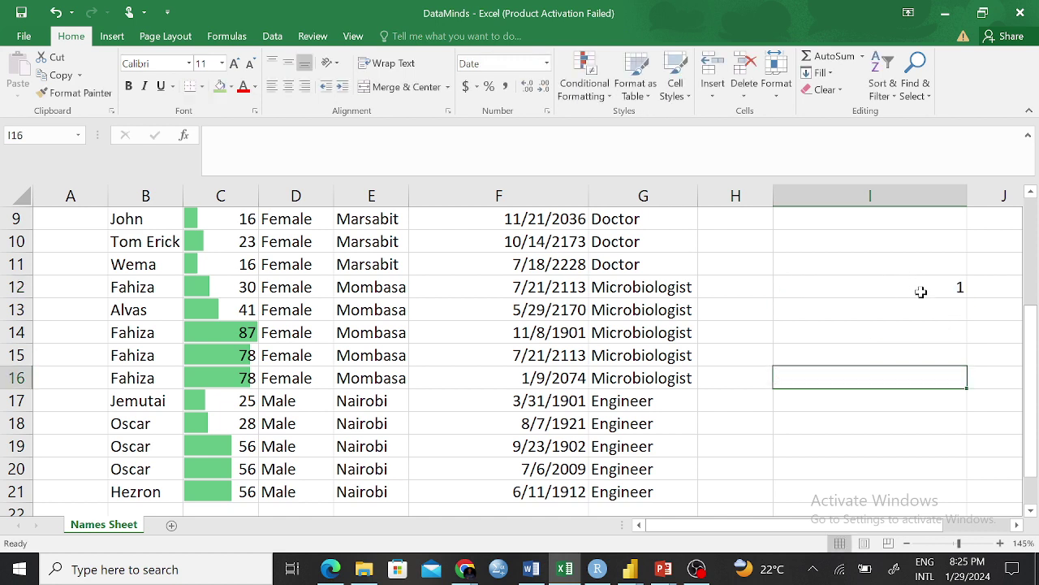
left_click(921, 290)
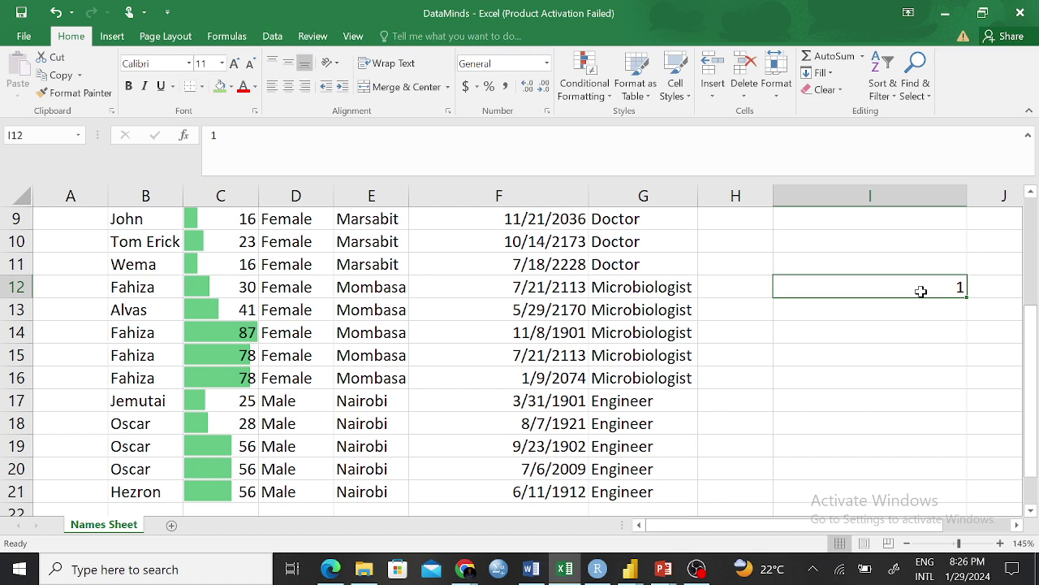
key("Delete")
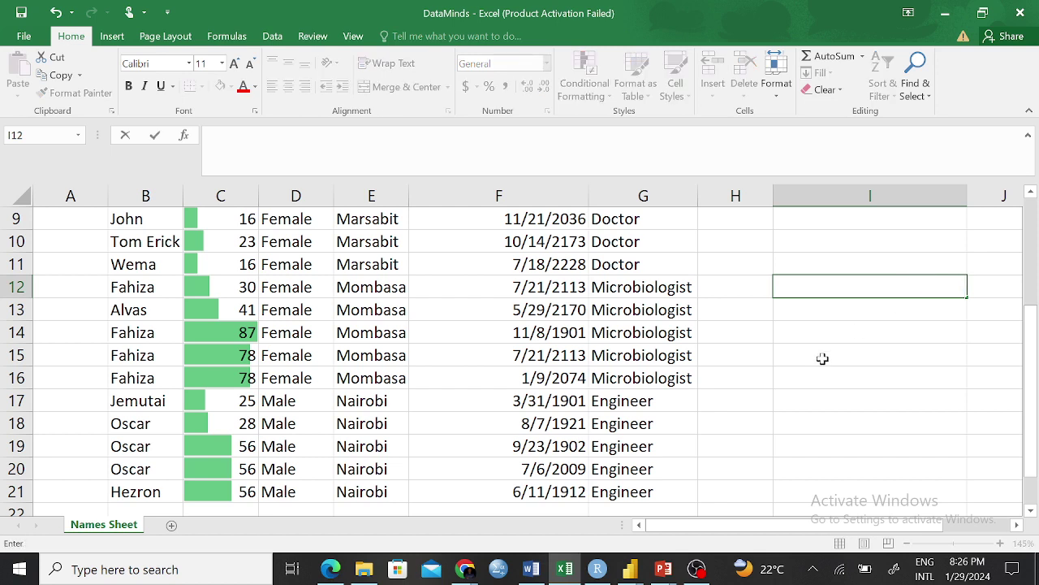
Narrow column I to a little over half its width.
left_click(823, 360)
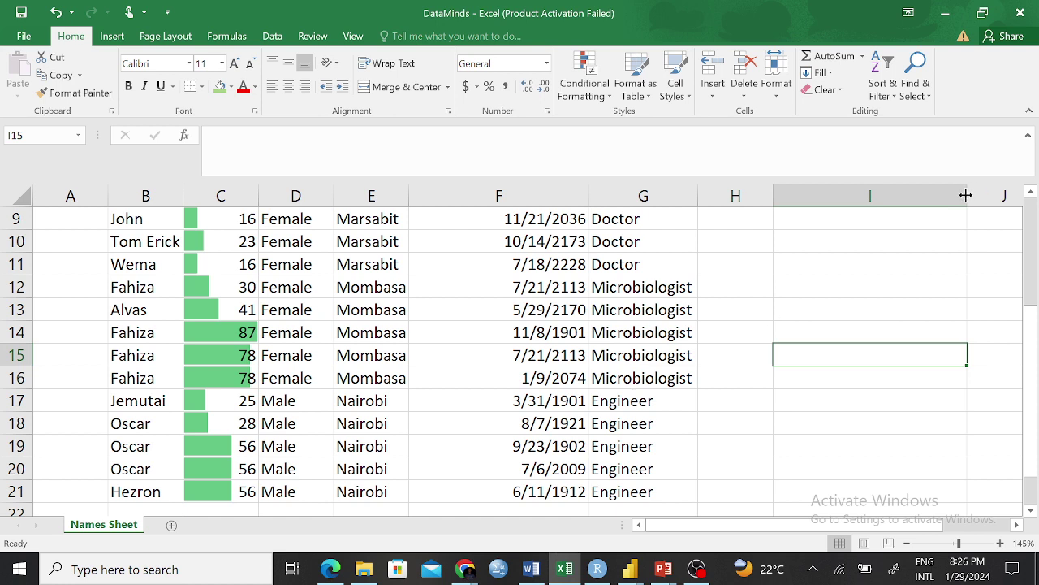
left_click_drag(966, 195, 883, 194)
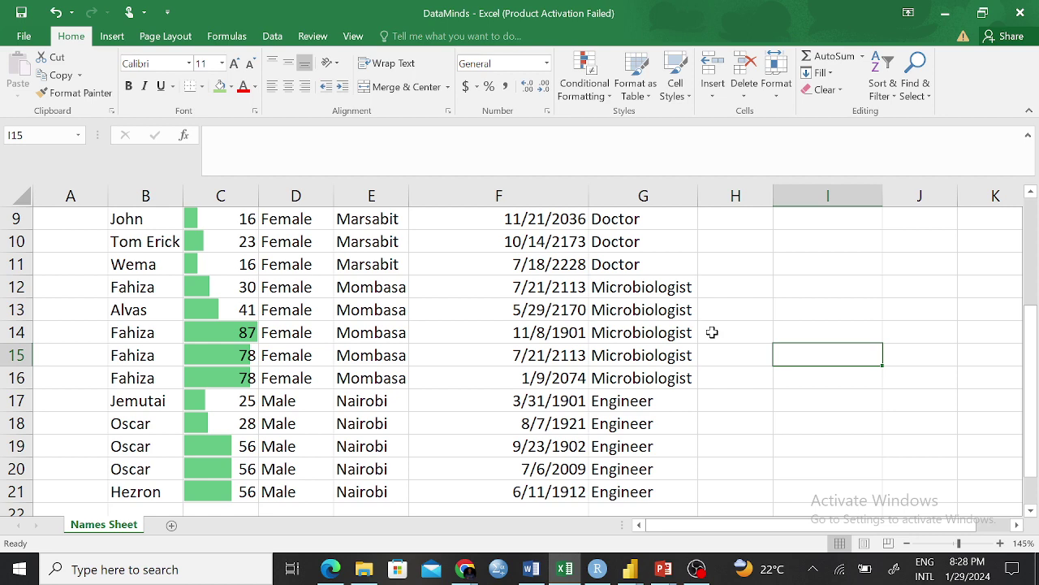
Apply the Currency format to the Salary values in F2:F21.
scroll(707, 321, "up", 3)
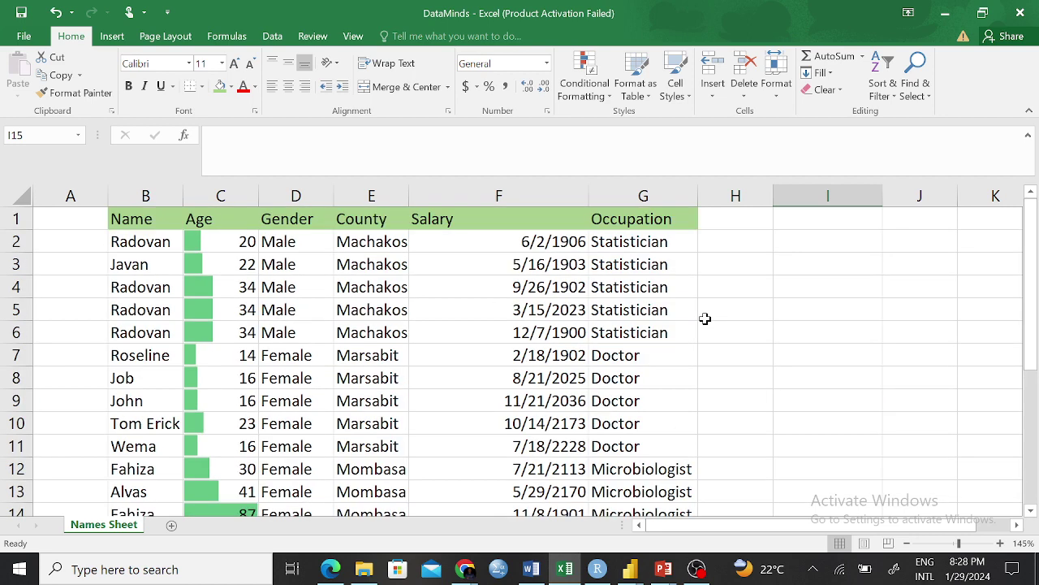
left_click_drag(538, 240, 572, 475)
left_click(547, 64)
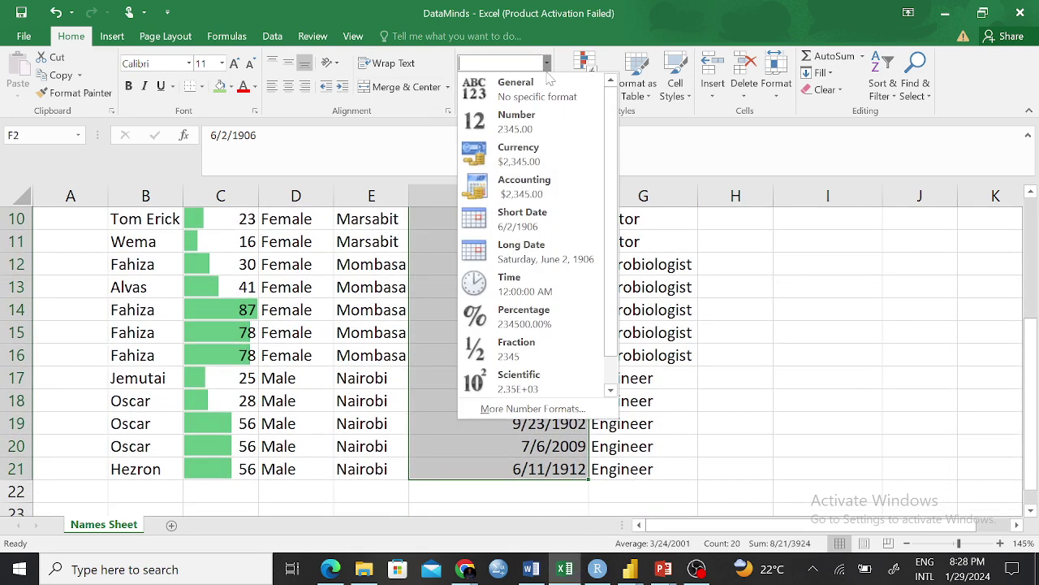
left_click(546, 148)
left_click(731, 288)
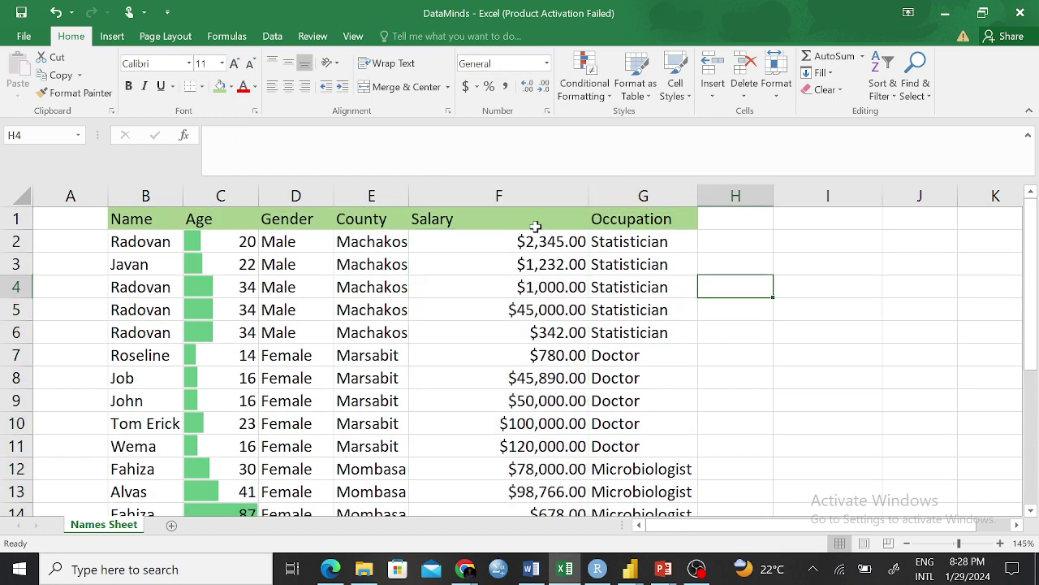
Reselect the Salary values in F2:F21 and reapply the Currency format.
left_click_drag(540, 238, 552, 469)
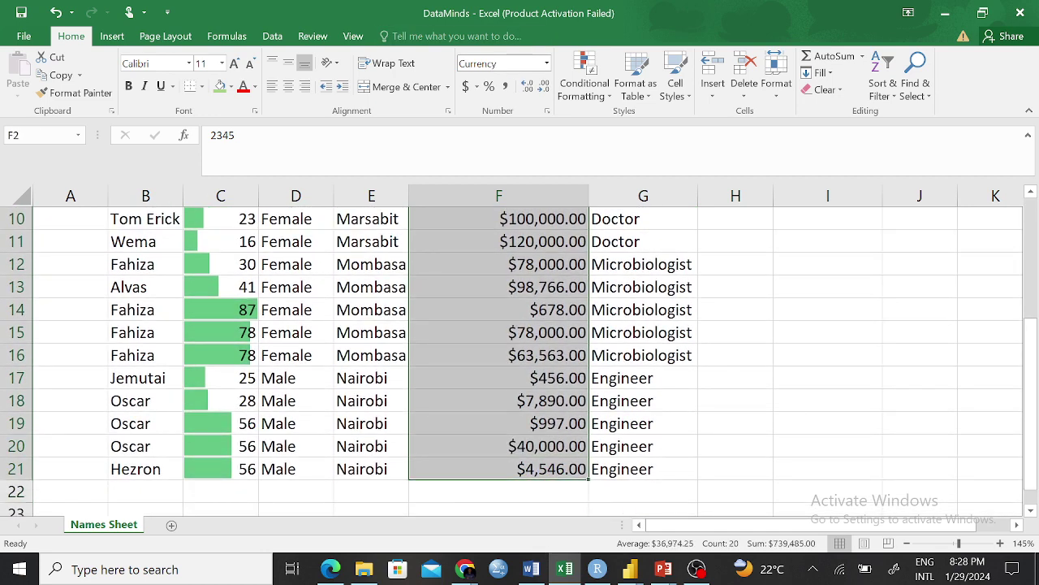
left_click(547, 64)
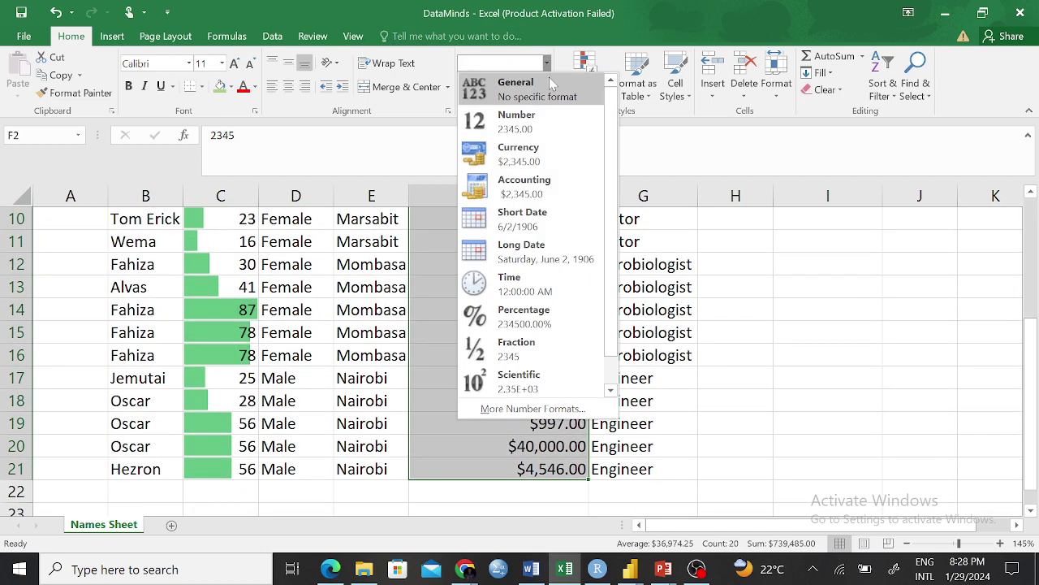
left_click(561, 156)
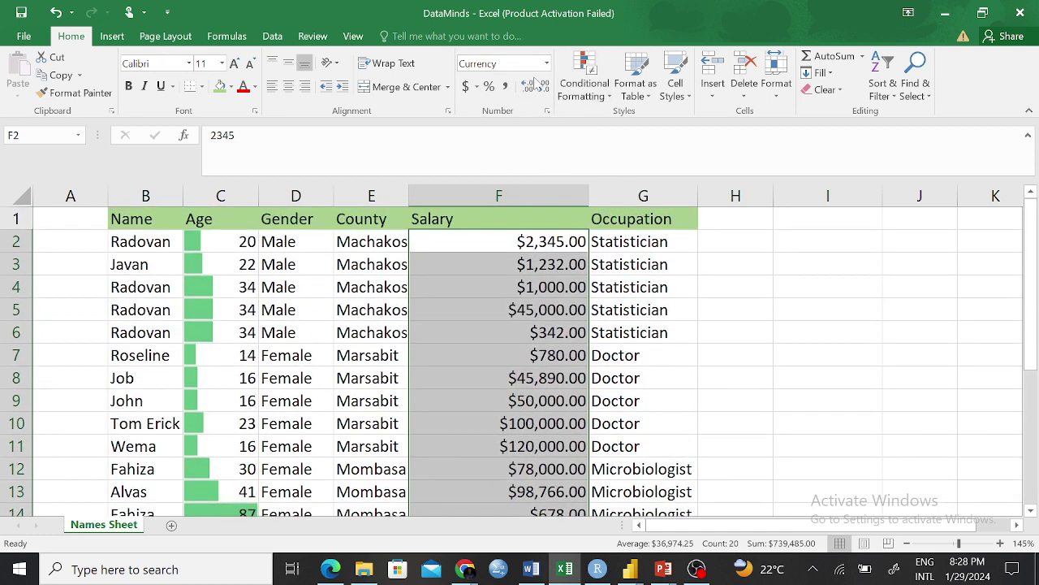
Apply an Accounting format with the Ksh Kiswahili symbol to the Salary values in F2:F21.
left_click(478, 88)
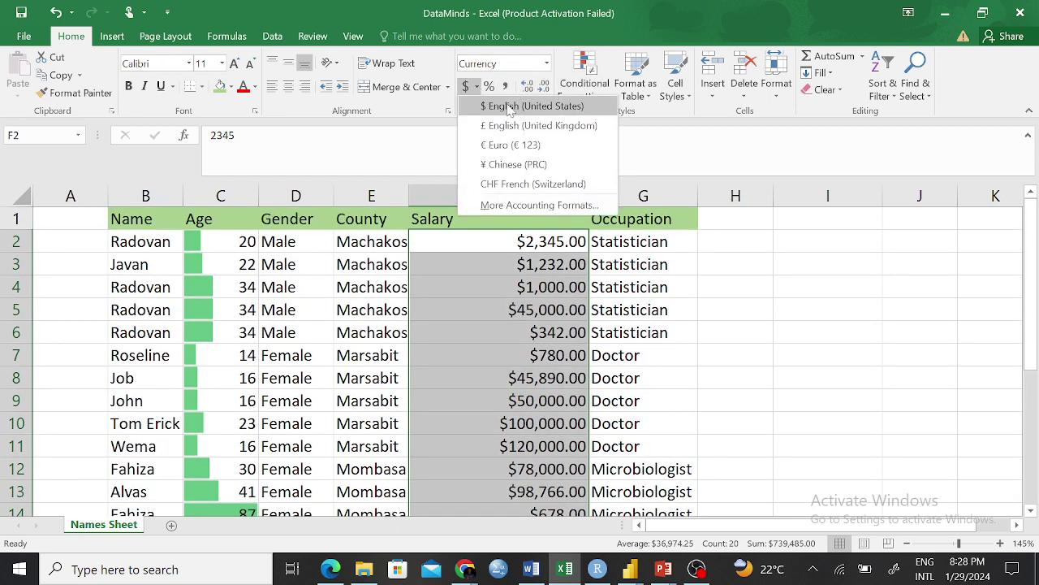
left_click(539, 204)
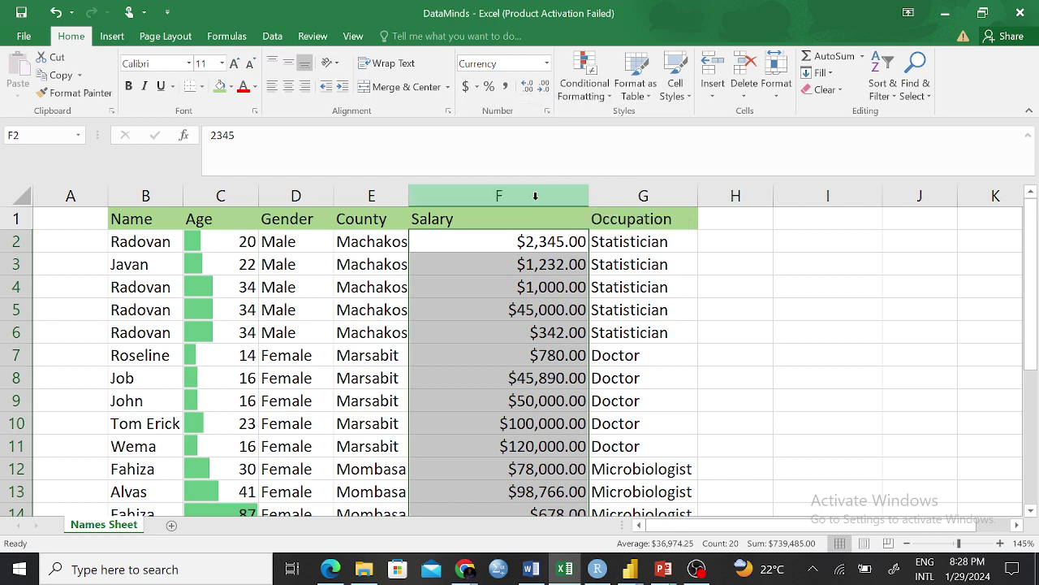
left_click(782, 140)
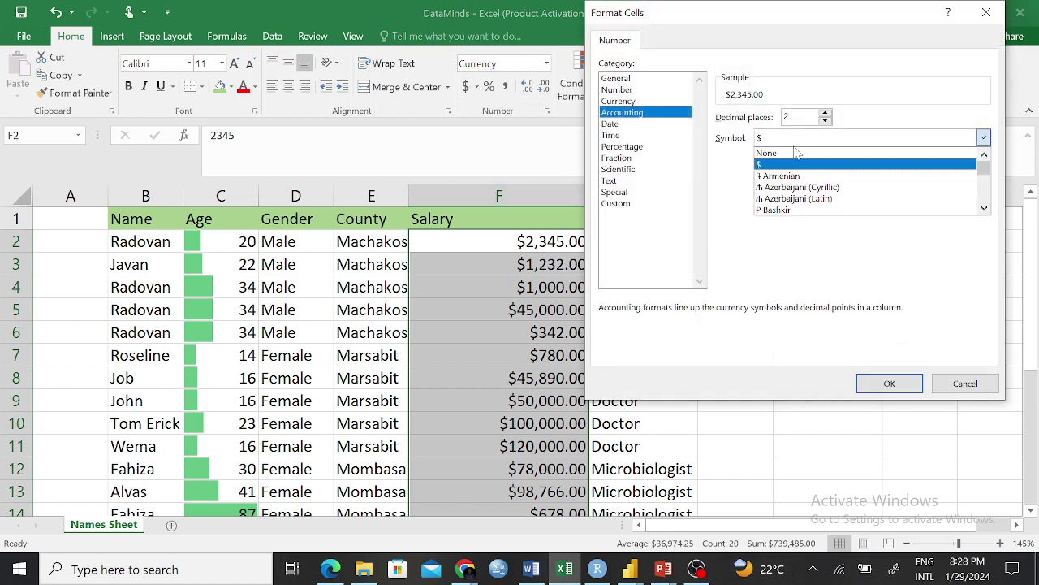
left_click(985, 209)
left_click(985, 209)
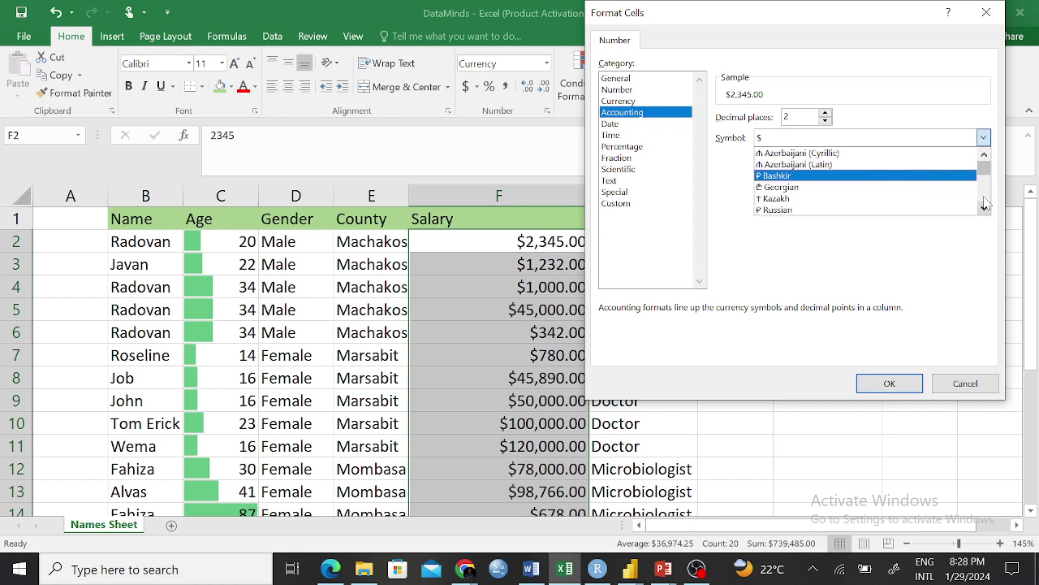
left_click_drag(983, 167, 985, 180)
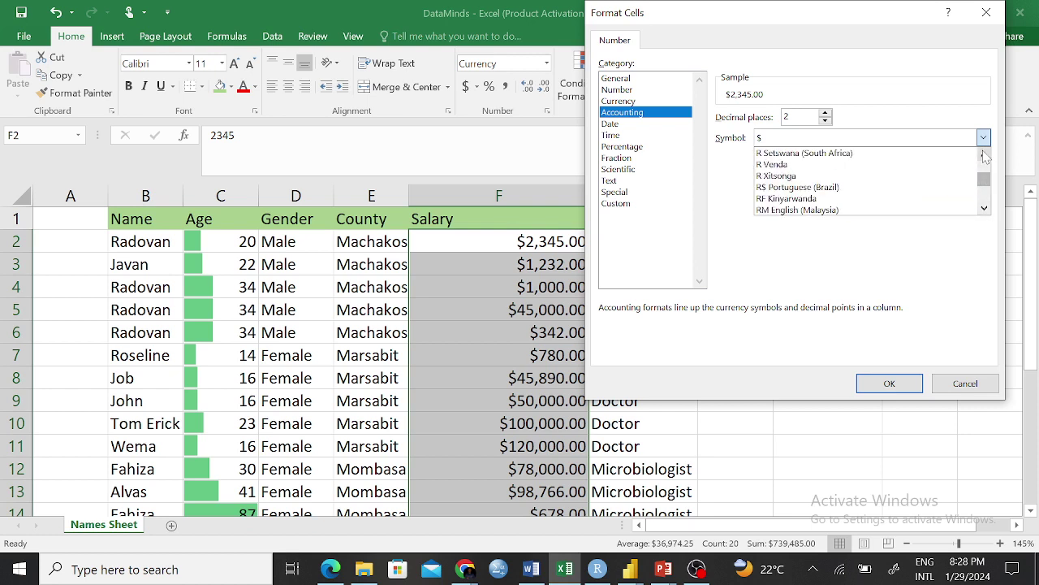
left_click(985, 154)
left_click(984, 154)
left_click(984, 155)
left_click(984, 154)
left_click(984, 154)
left_click(984, 155)
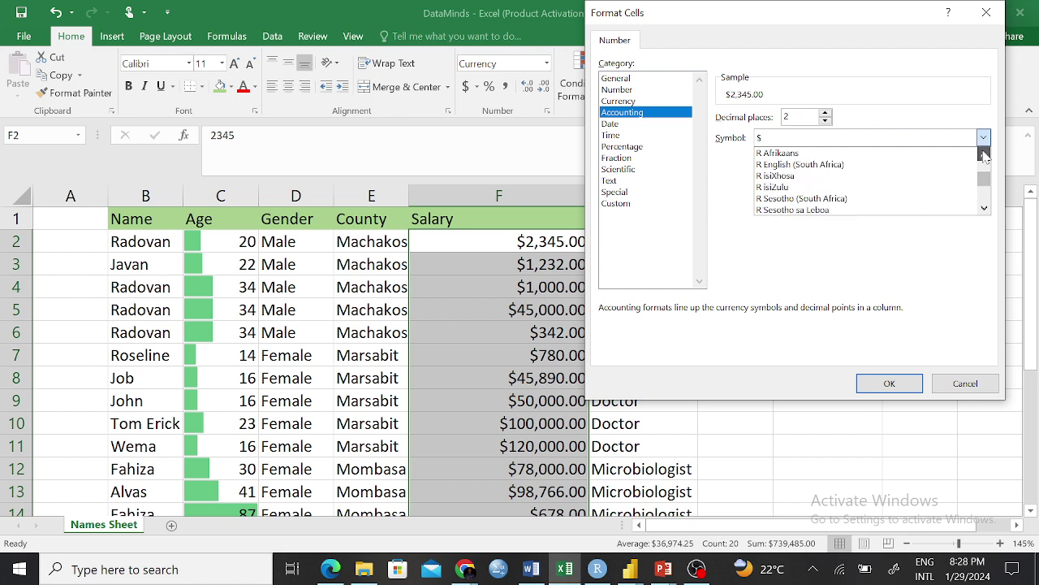
left_click(984, 154)
left_click(985, 154)
left_click(985, 154)
left_click(984, 154)
left_click(985, 155)
left_click(985, 154)
left_click(985, 155)
left_click(984, 154)
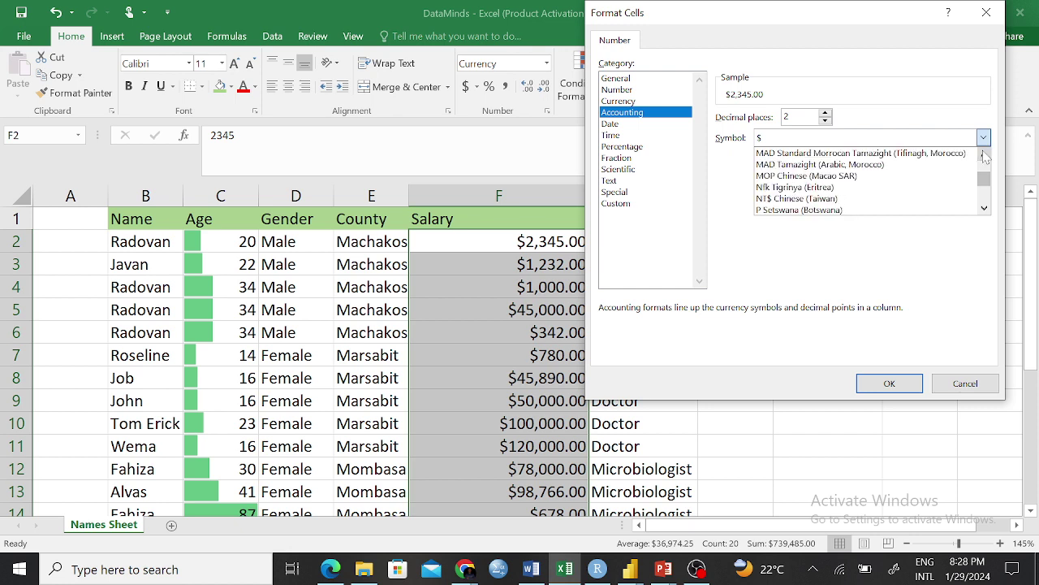
left_click(984, 154)
left_click(984, 155)
left_click(985, 154)
left_click(984, 154)
left_click(984, 155)
left_click(984, 154)
left_click(985, 154)
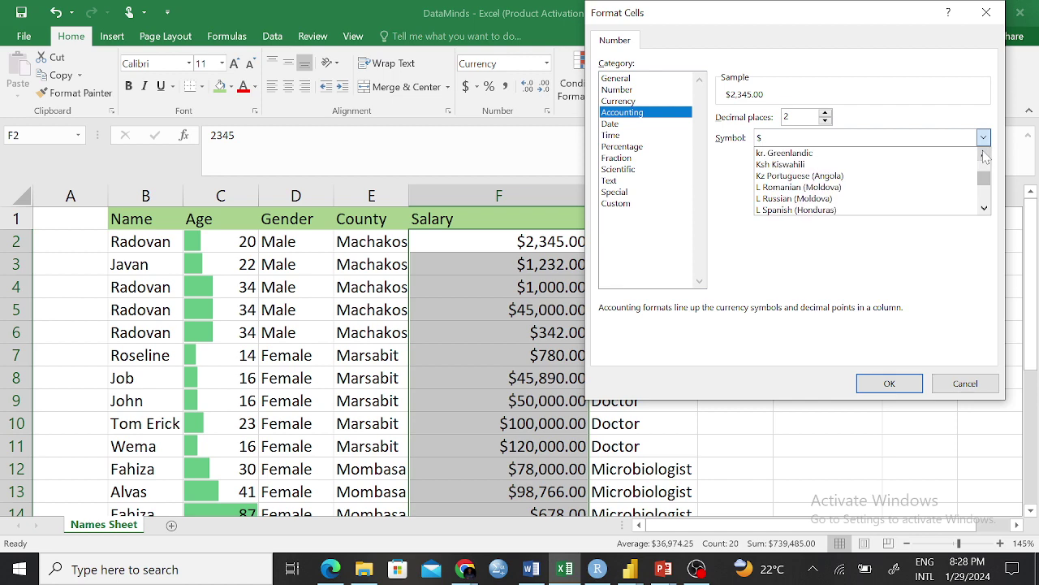
left_click(844, 165)
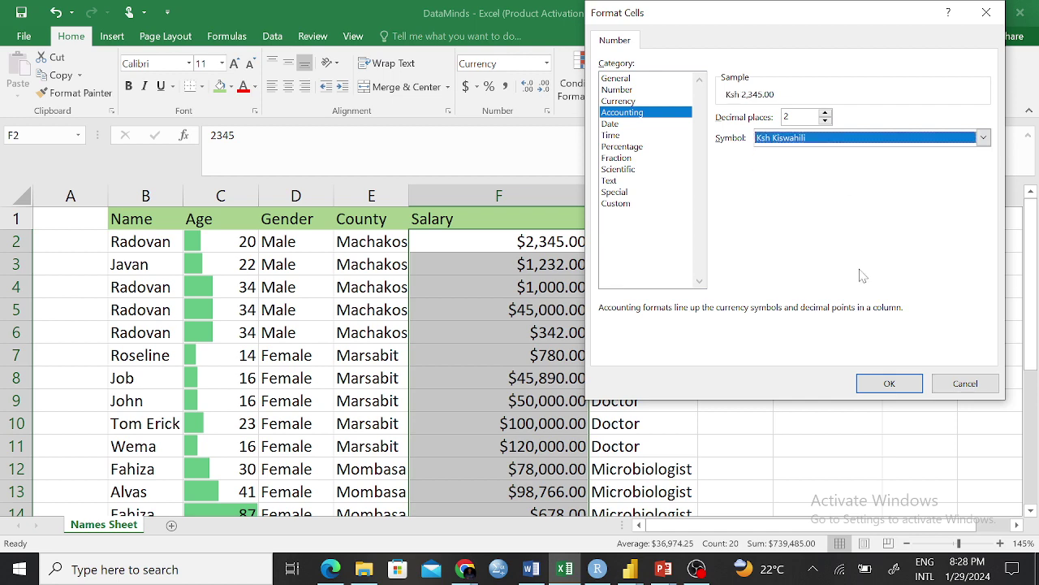
left_click(874, 380)
left_click(659, 355)
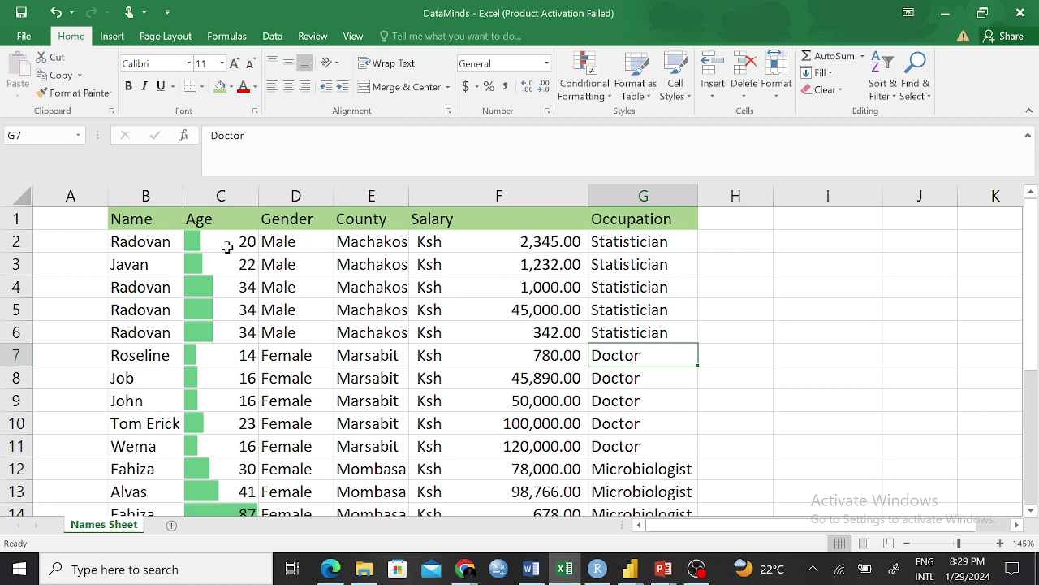
Add data validation to the Age cells C2:C29 allowing only whole numbers between 18 and 60.
left_click_drag(236, 232, 250, 445)
left_click_drag(245, 525, 250, 474)
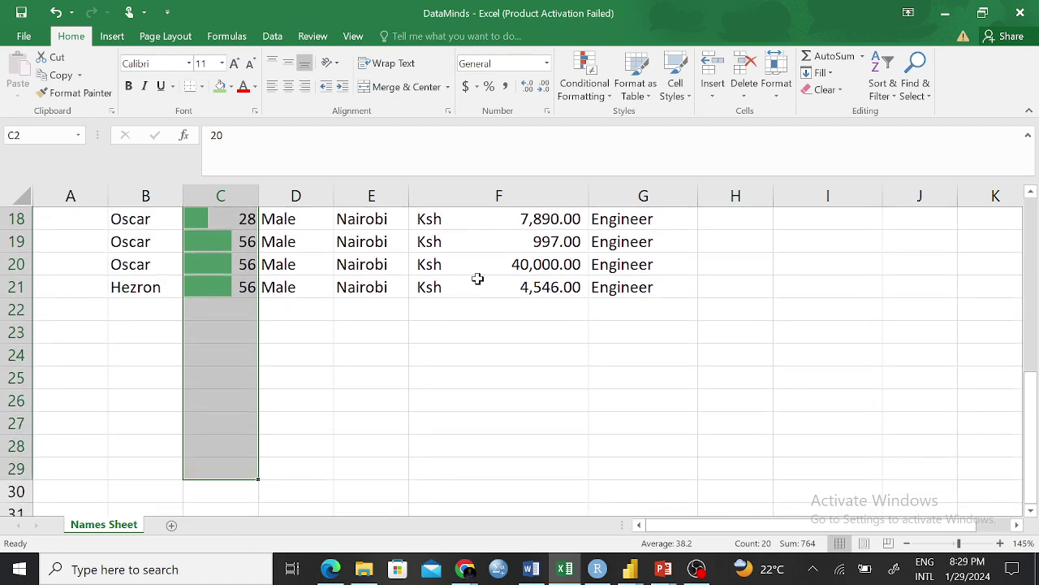
left_click(273, 35)
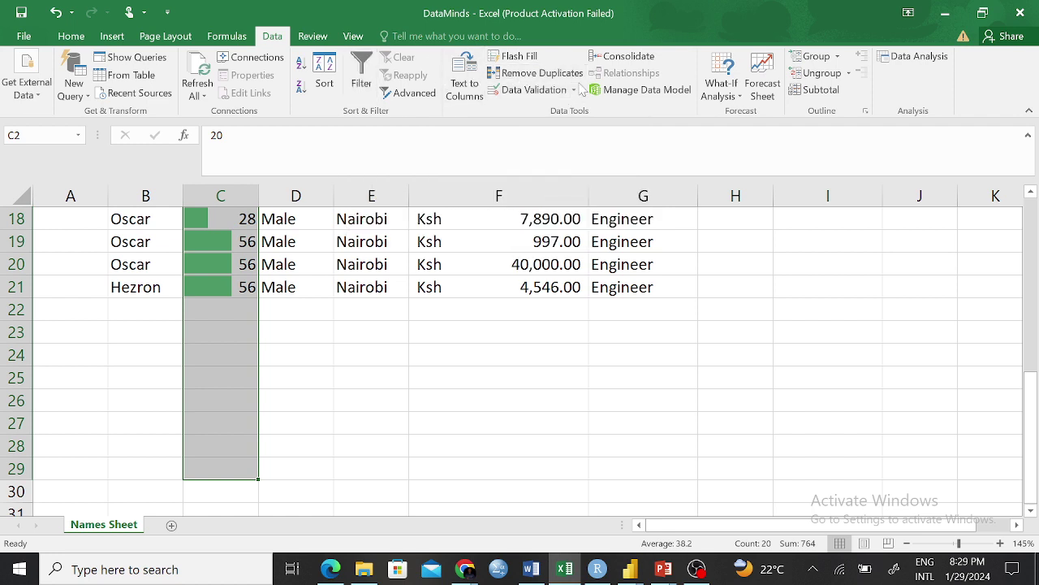
left_click(574, 90)
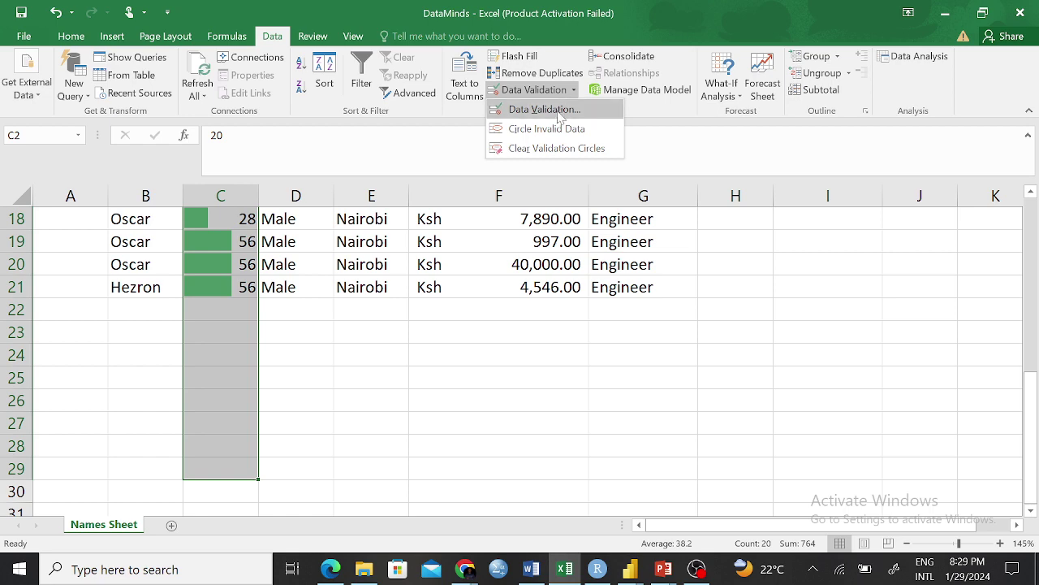
left_click(549, 112)
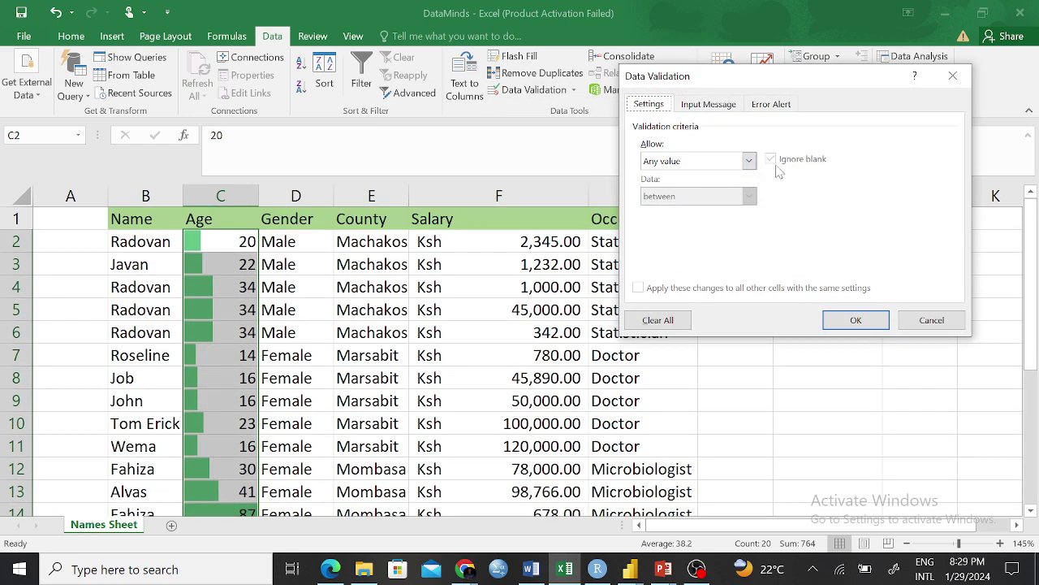
left_click(749, 163)
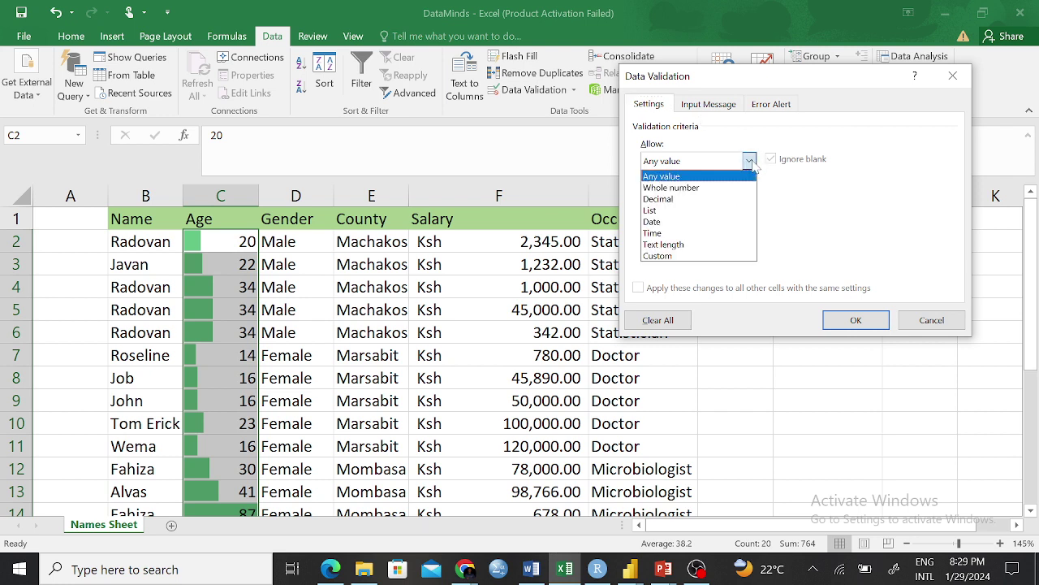
left_click(692, 188)
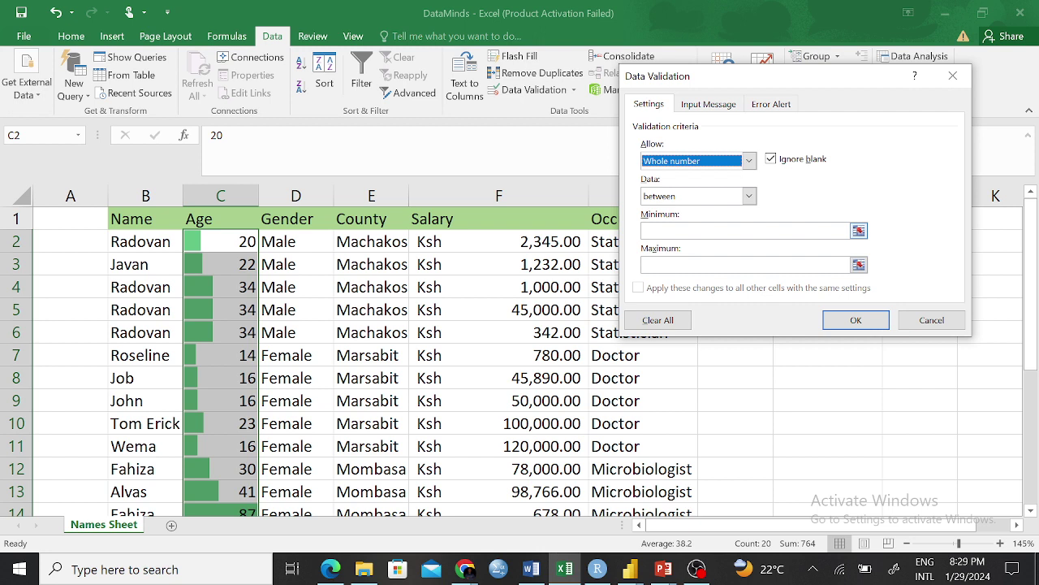
left_click(695, 231)
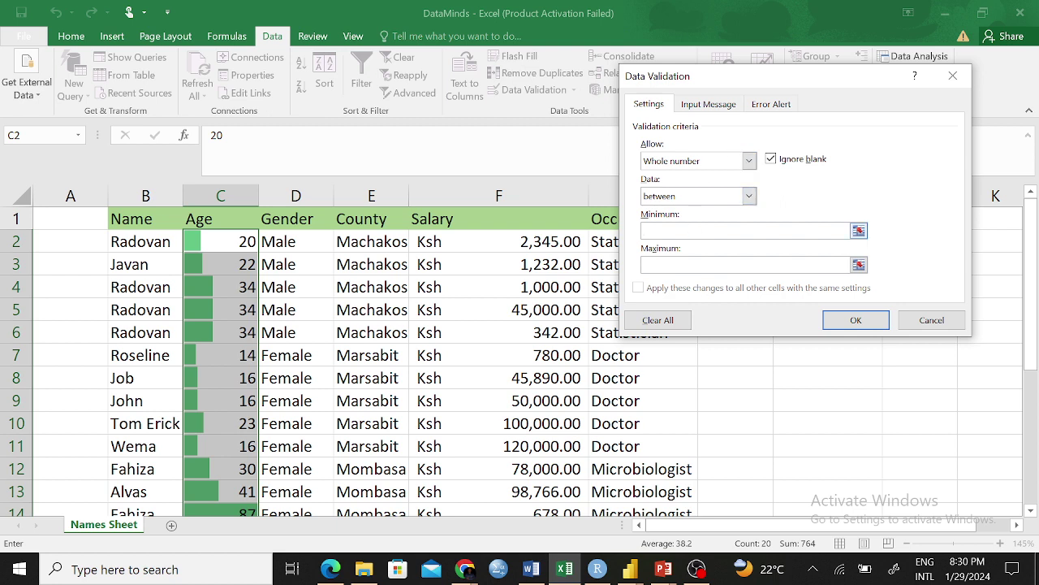
type("18")
left_click(683, 265)
type("60")
left_click(772, 106)
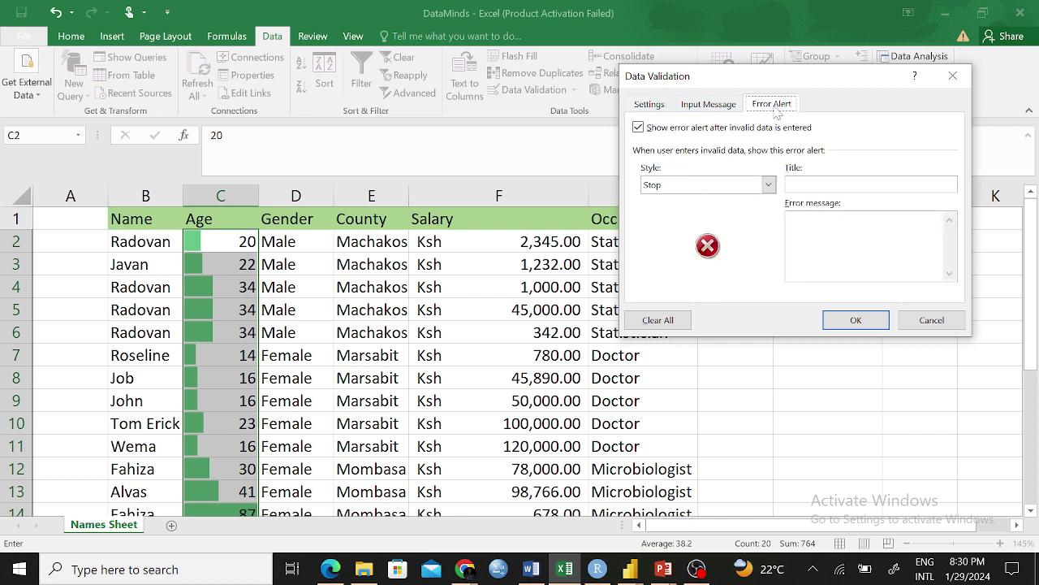
left_click(653, 104)
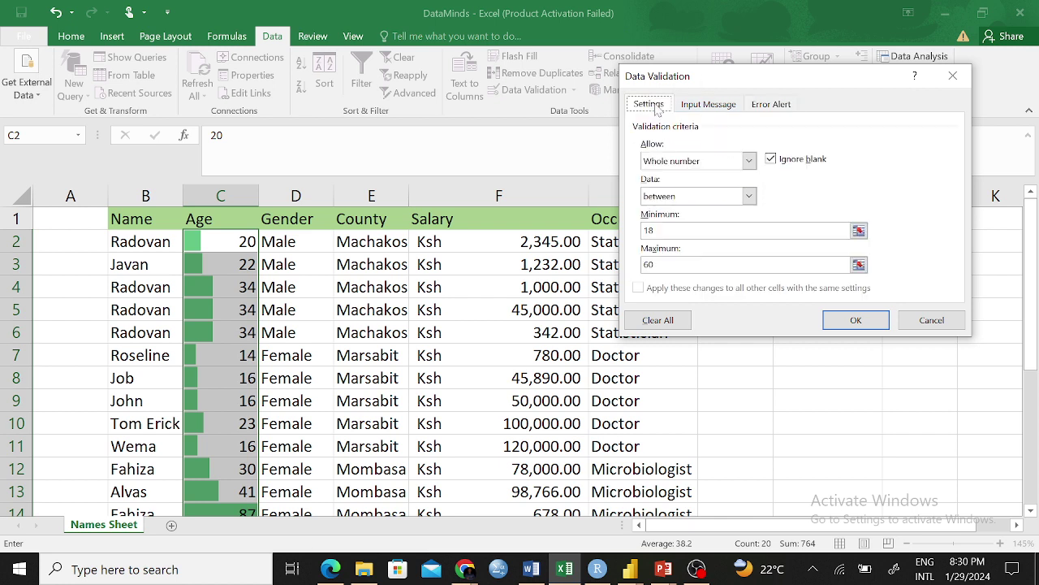
Set the validation error alert to the Warning style with the title "Wrong Information".
left_click(771, 104)
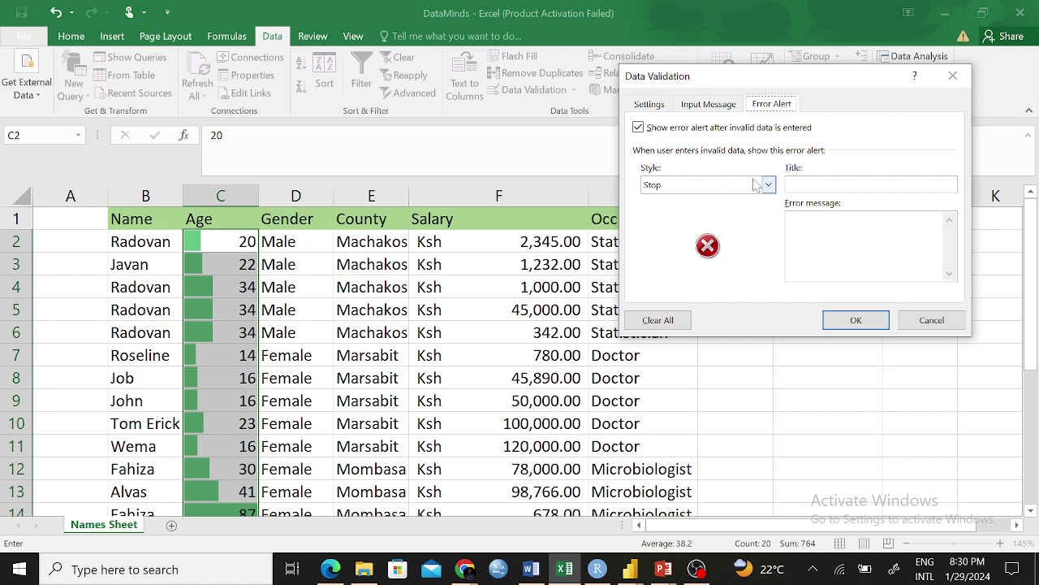
left_click(701, 186)
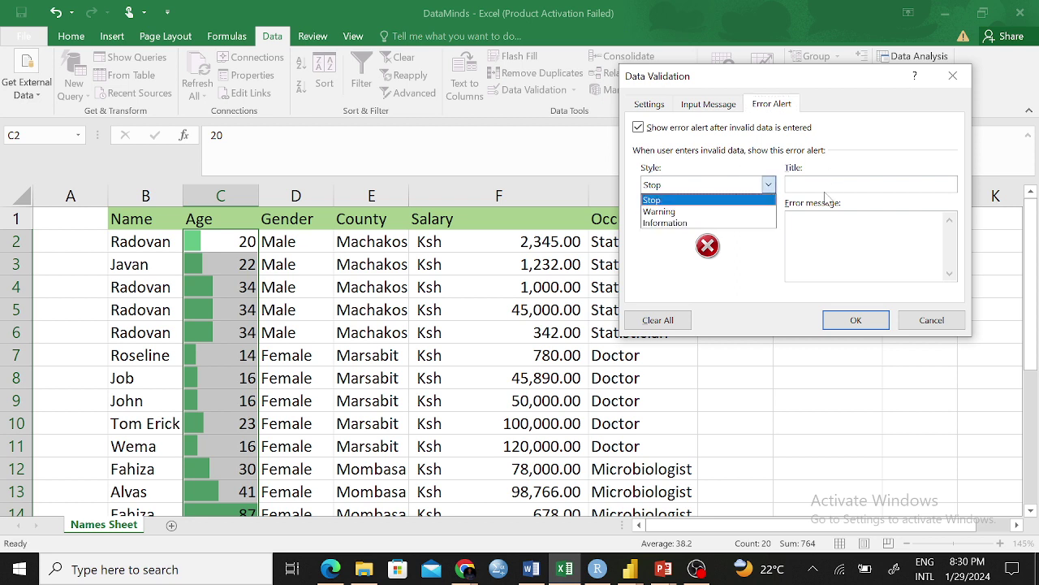
left_click(702, 187)
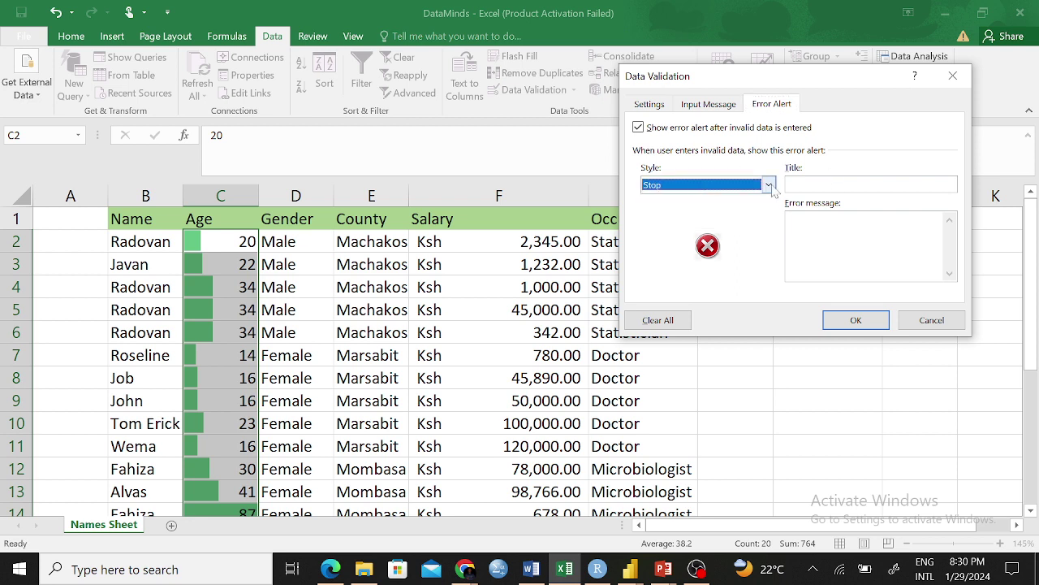
left_click(712, 190)
left_click(704, 212)
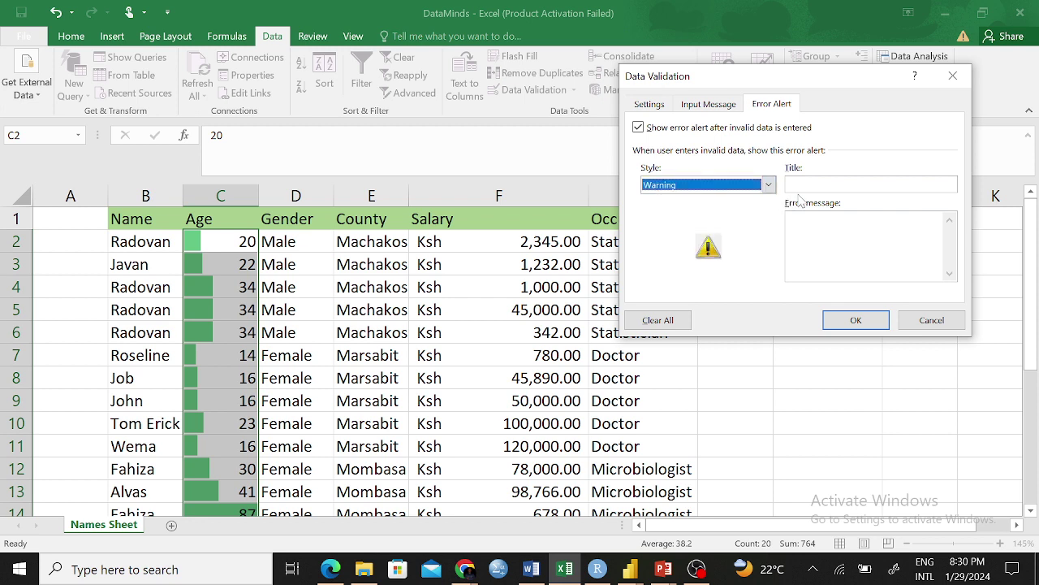
left_click(825, 187)
type("Wr")
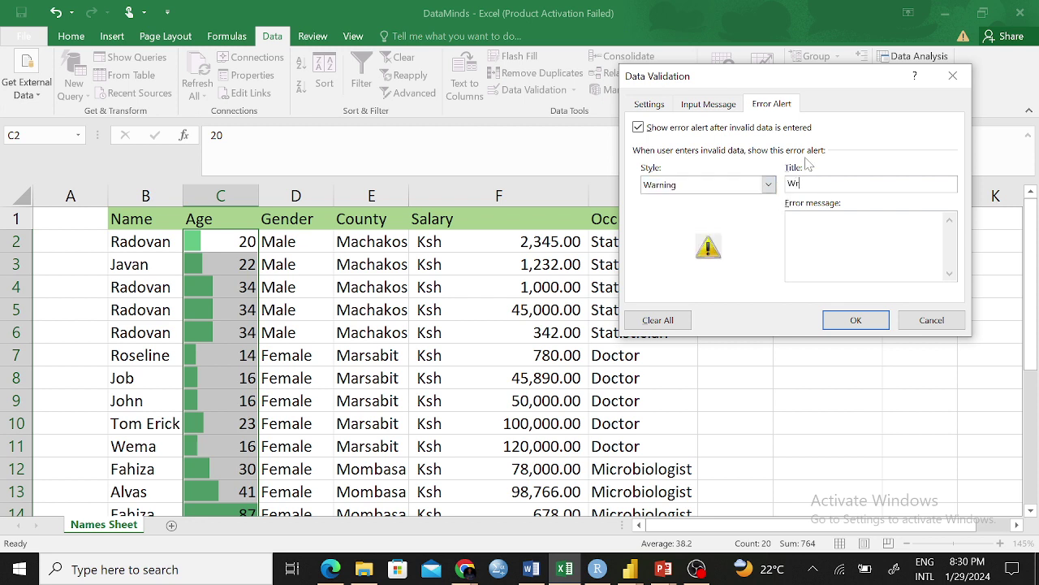
type("ong Information")
Enter the error message "Kindly ensure that the value that you are entering is between 18 and 60 years." and apply the validation.
left_click(837, 234)
type("Kindly ensure that ")
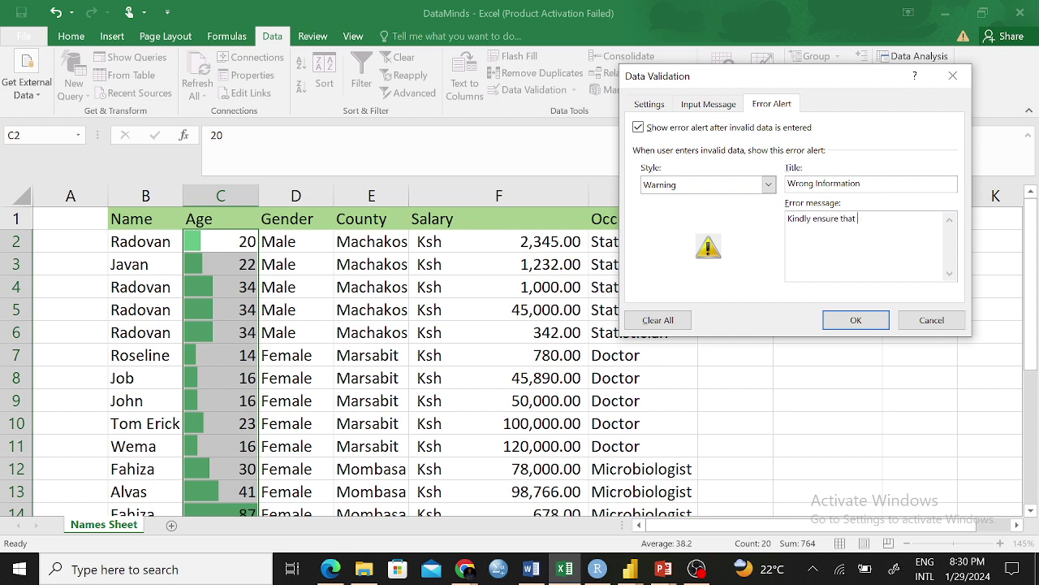
type("teh avlue")
key("BackSpace")
key("BackSpace")
key("BackSpace")
key("BackSpace")
key("BackSpace")
key("BackSpace")
key("BackSpace")
key("BackSpace")
key("BackSpace")
type("the value that you are entering ")
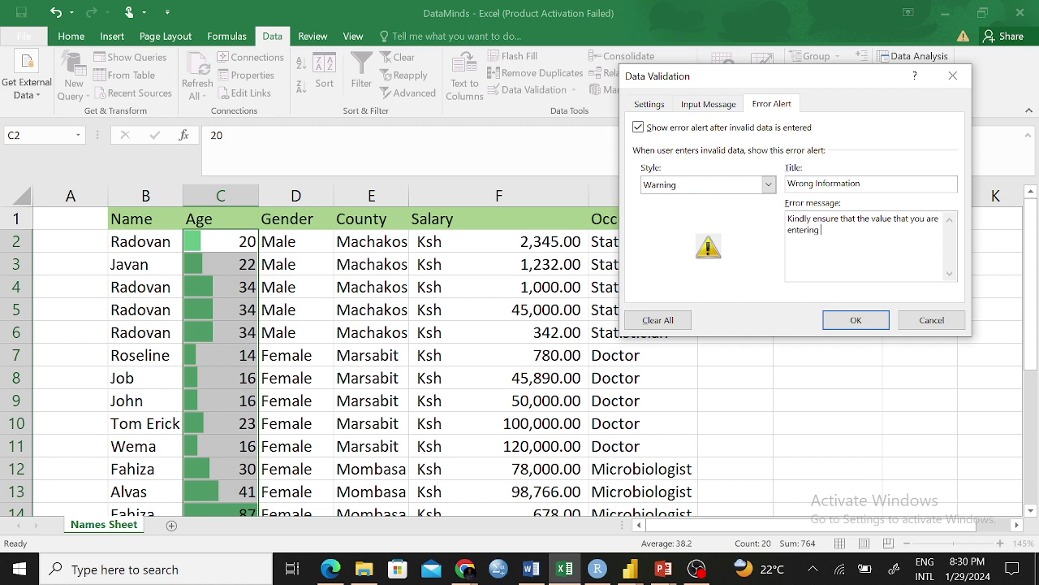
type("is between 60")
key("BackSpace")
key("BackSpace")
type("18 and 60 years.")
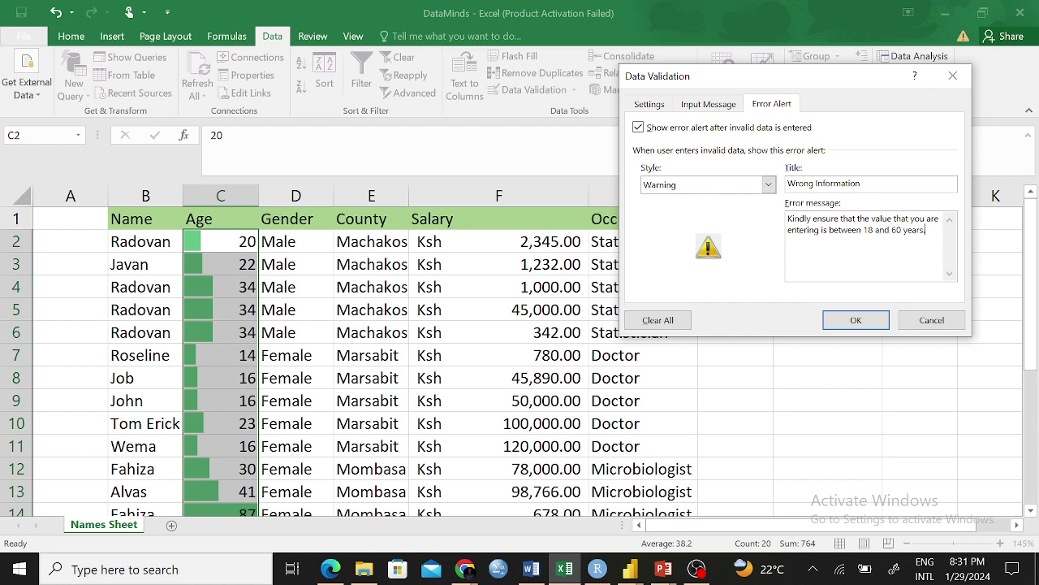
left_click(855, 322)
left_click(856, 322)
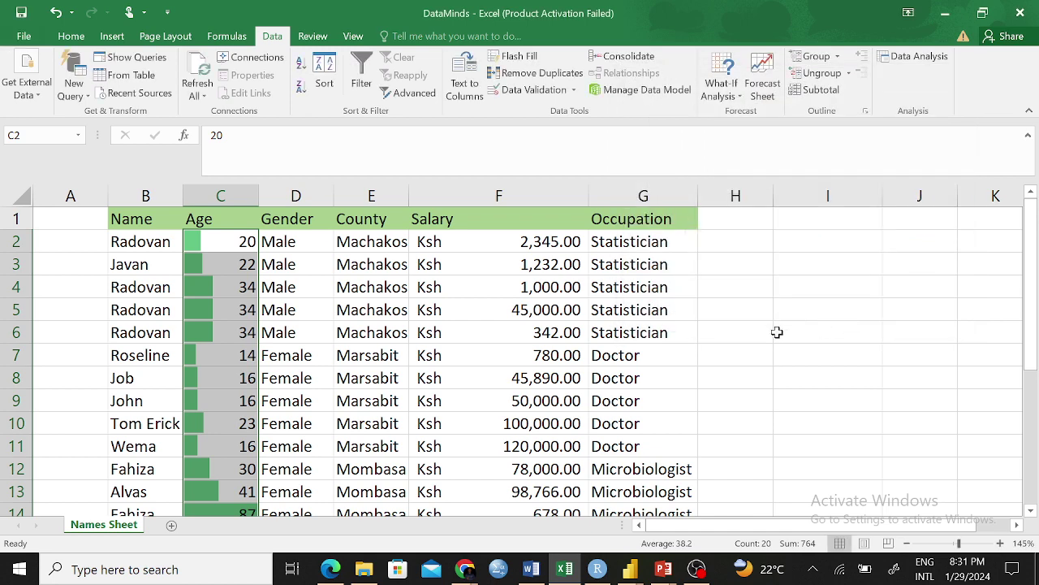
Test the age validation by entering 61 in cell C23, and decline to continue with that value.
scroll(715, 333, "down", 5)
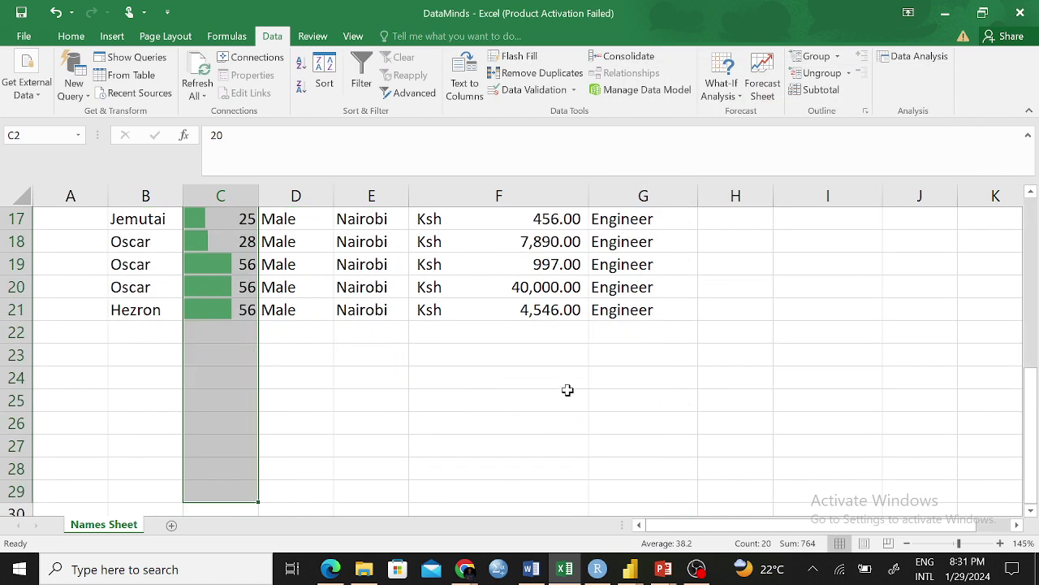
left_click(520, 382)
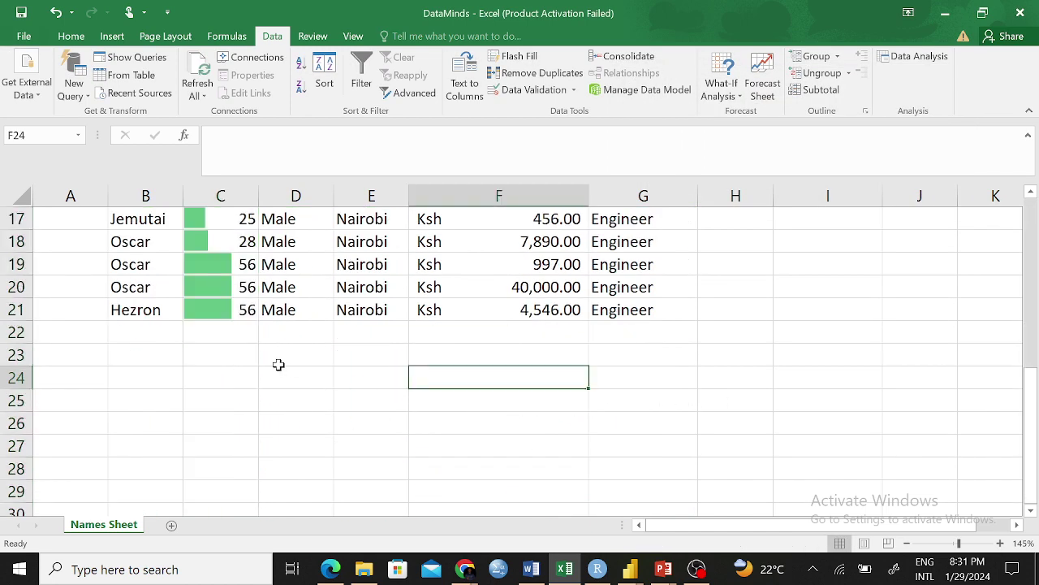
left_click(217, 334)
scroll(211, 377, "down", 1)
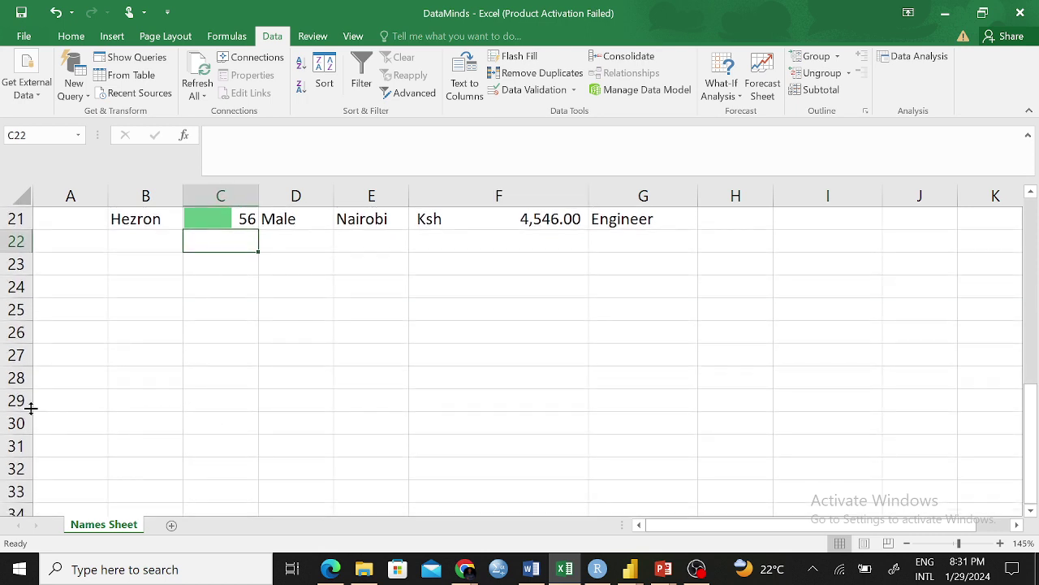
left_click(207, 270)
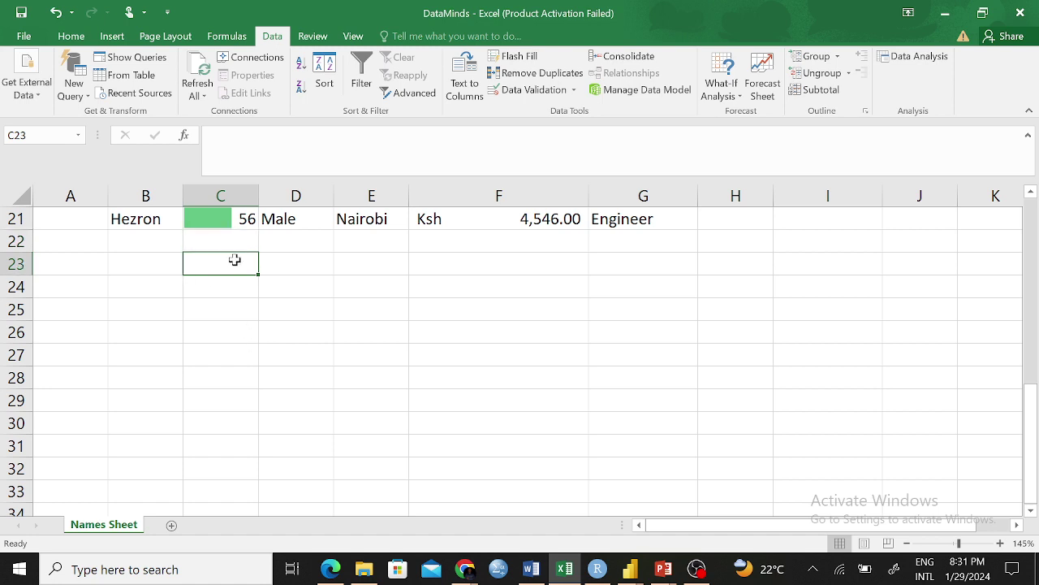
type("61")
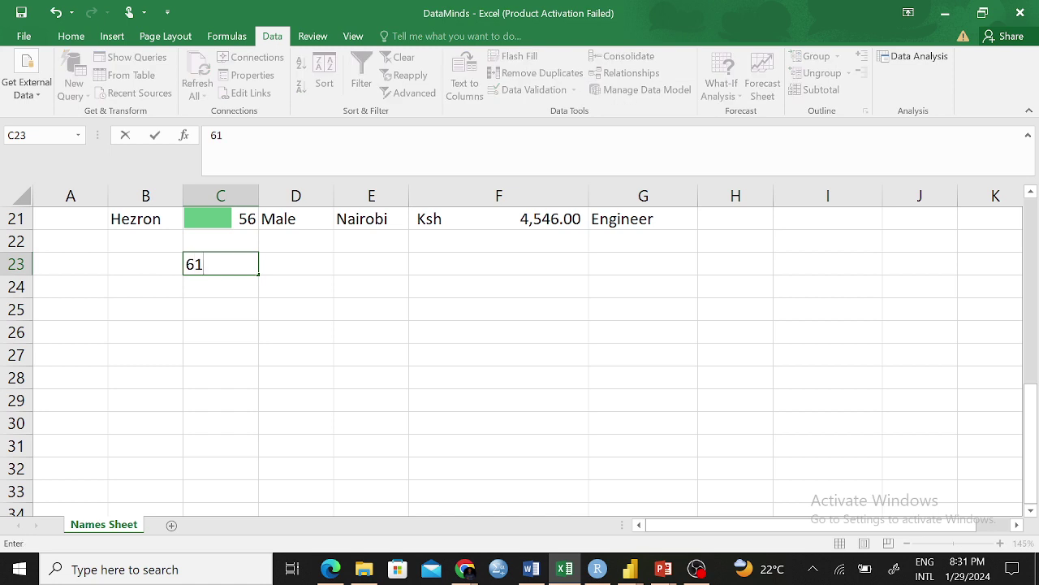
key("Return")
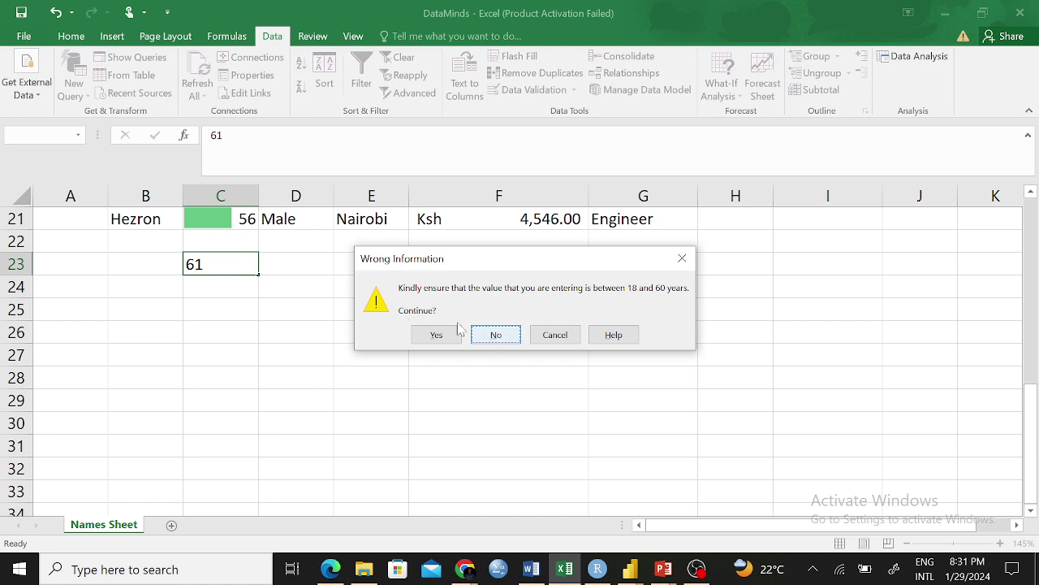
left_click(495, 336)
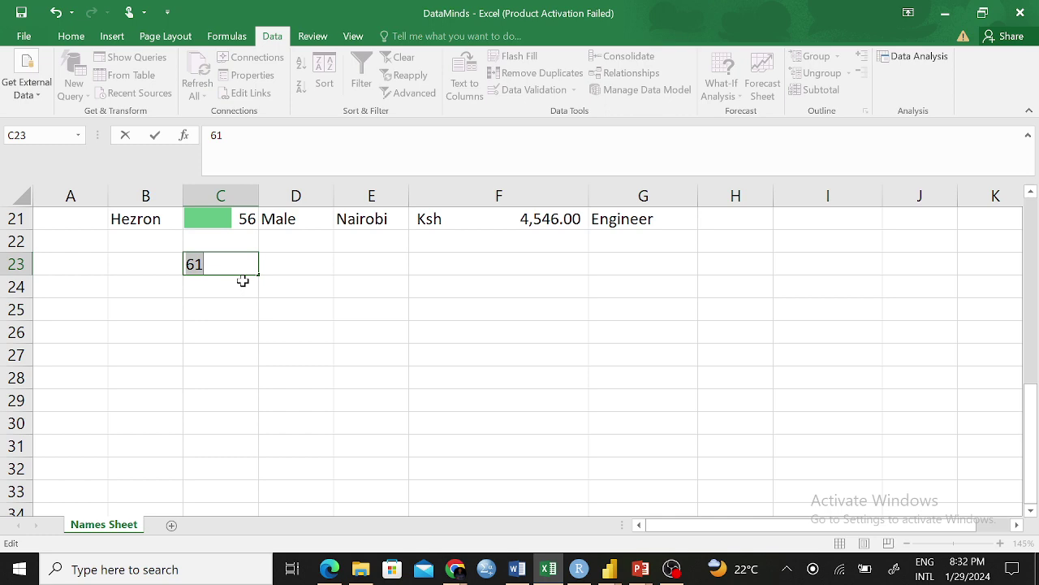
Resubmit 61 in cell C23, declining the warning once and accepting the out-of-range value on the next attempt.
key("ctrl+Return")
scroll(325, 390, "up", 4)
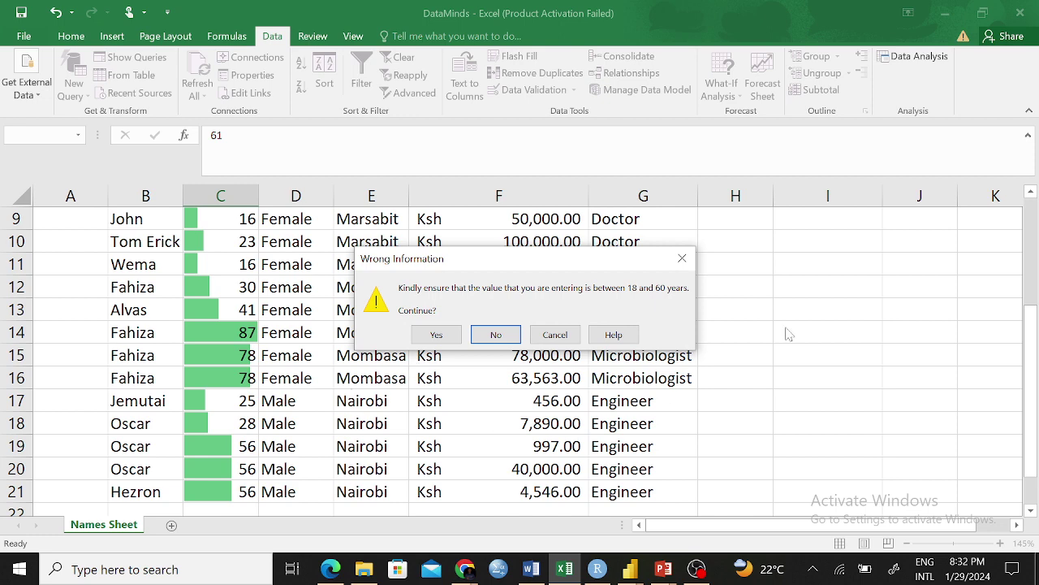
left_click(497, 334)
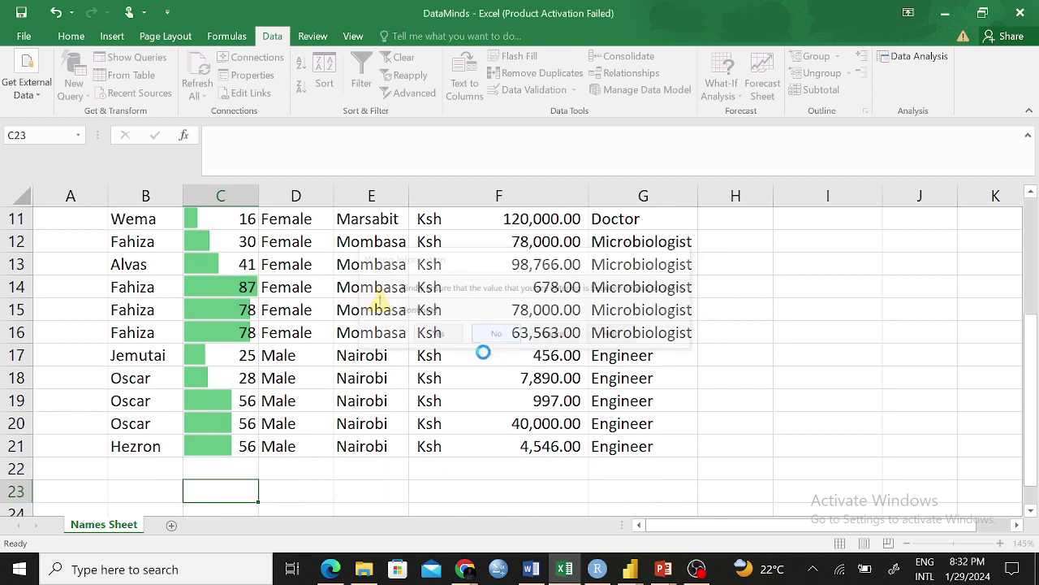
scroll(343, 395, "up", 3)
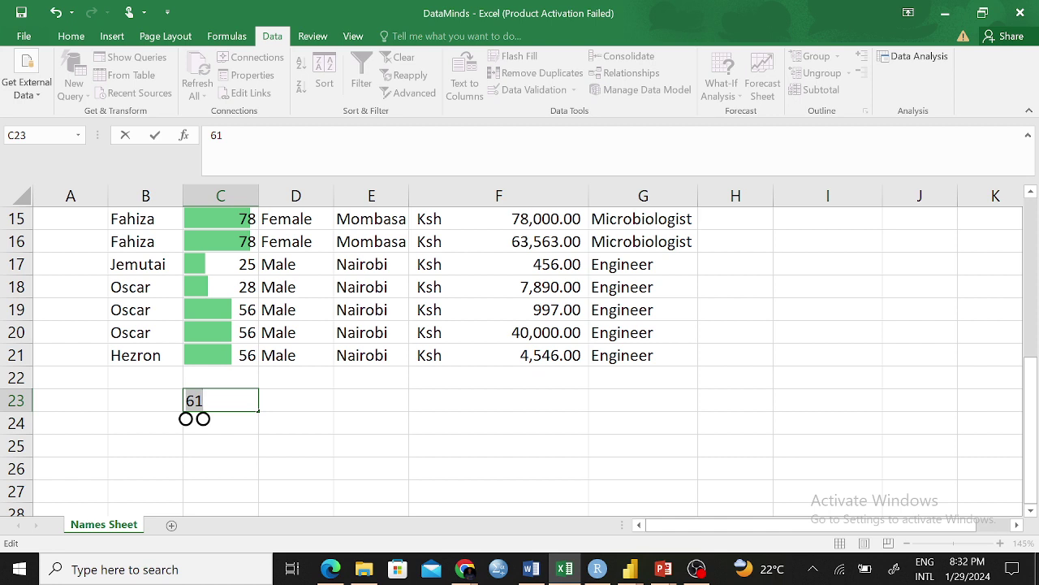
key("Return")
left_click(435, 335)
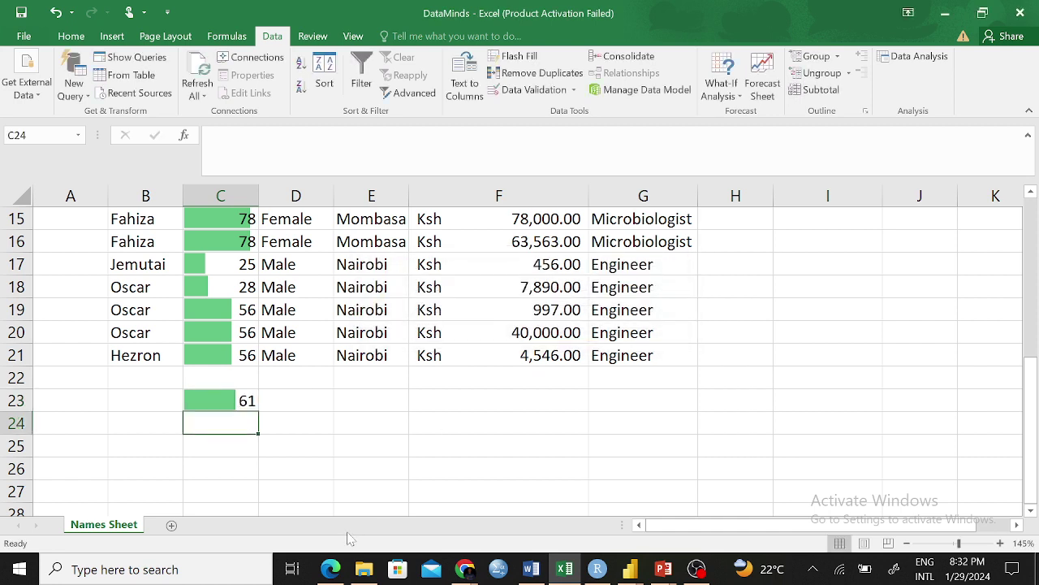
left_click(370, 440)
left_click(248, 399)
left_click(251, 445)
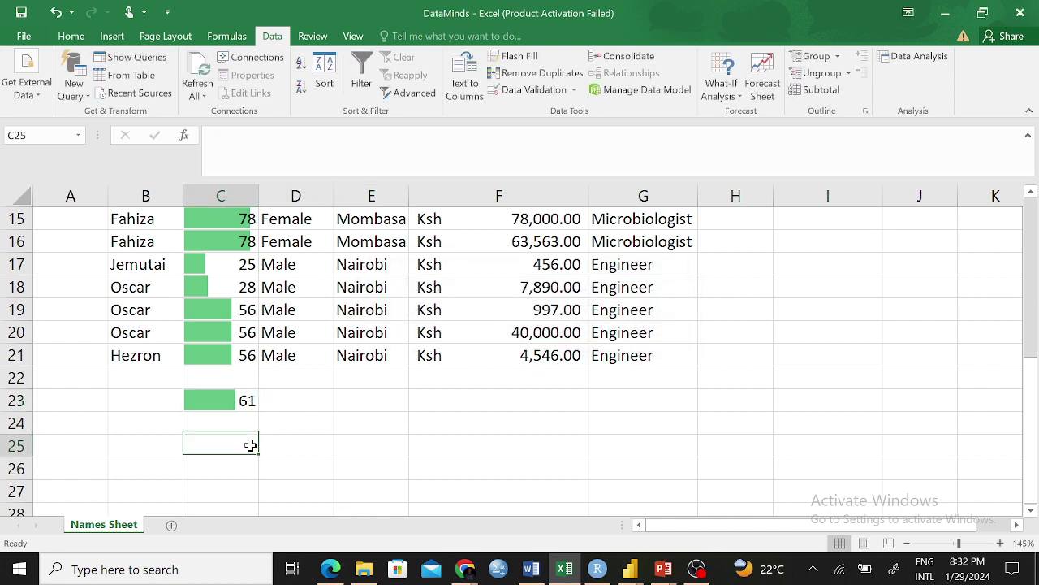
left_click(233, 406)
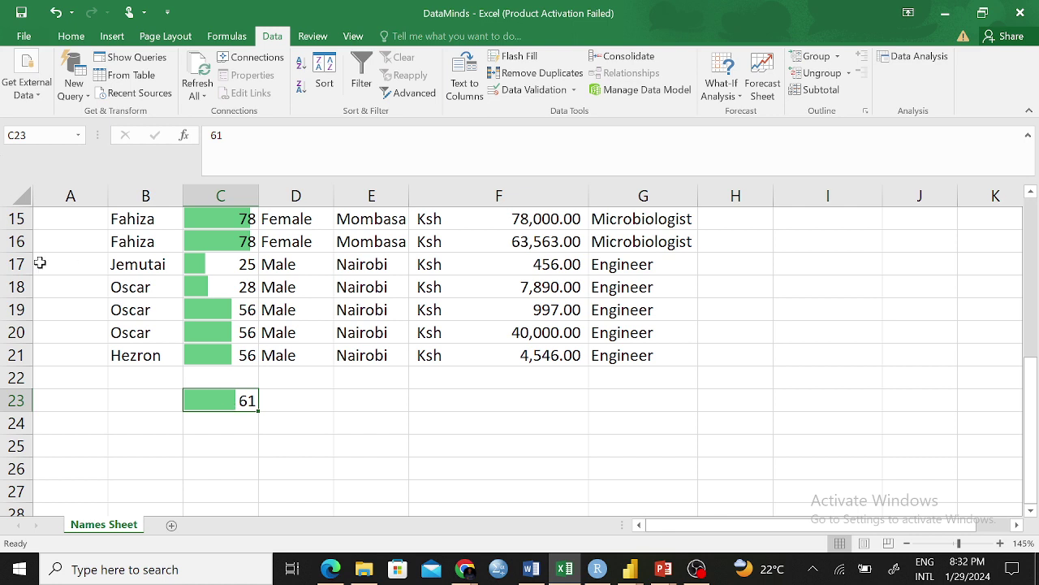
Test the age validation in cell C25 by entering 17 and cancelling it, and enter 18 there instead.
left_click(224, 444)
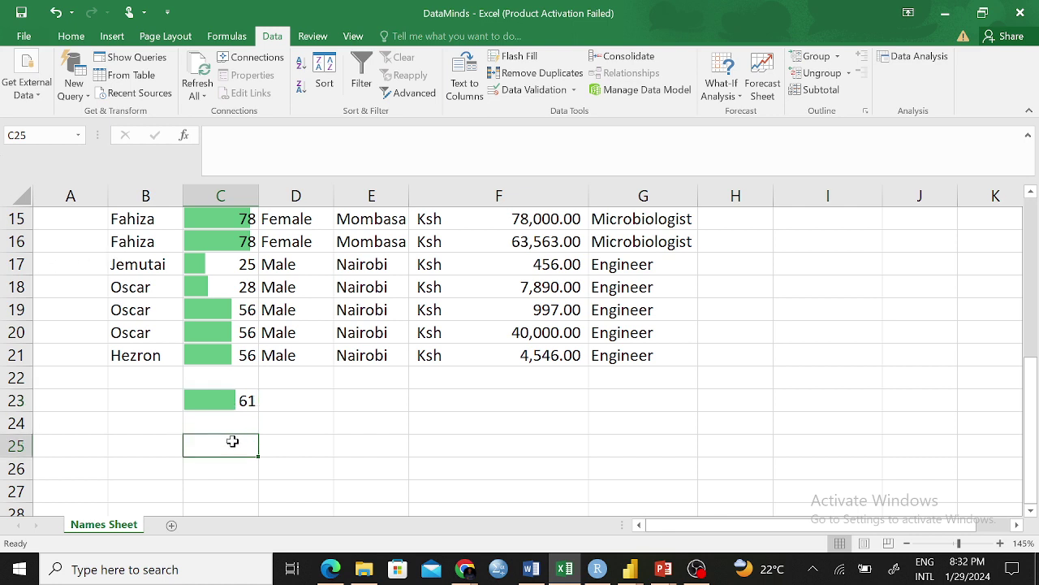
type("17")
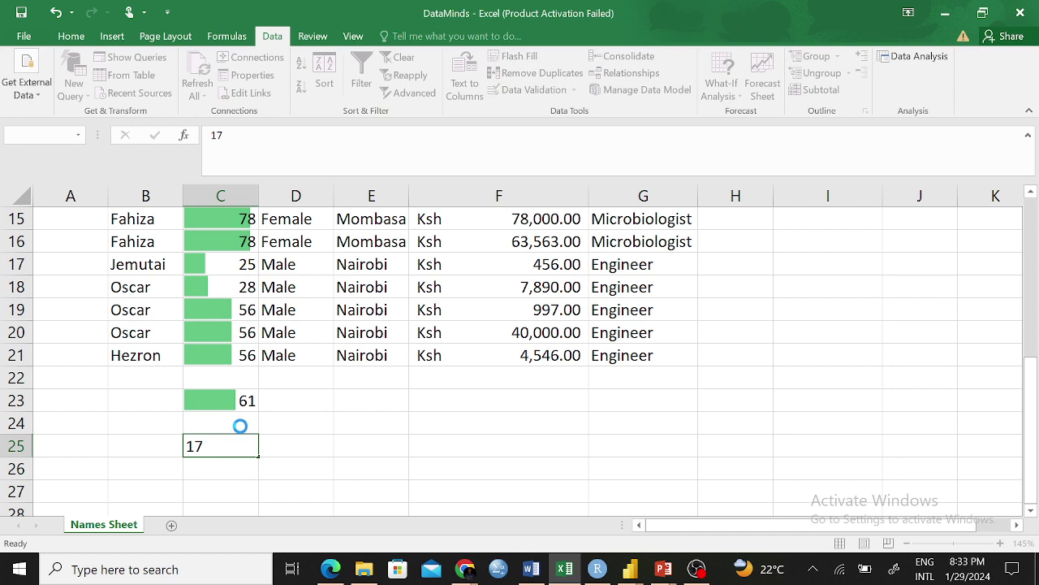
key("Return")
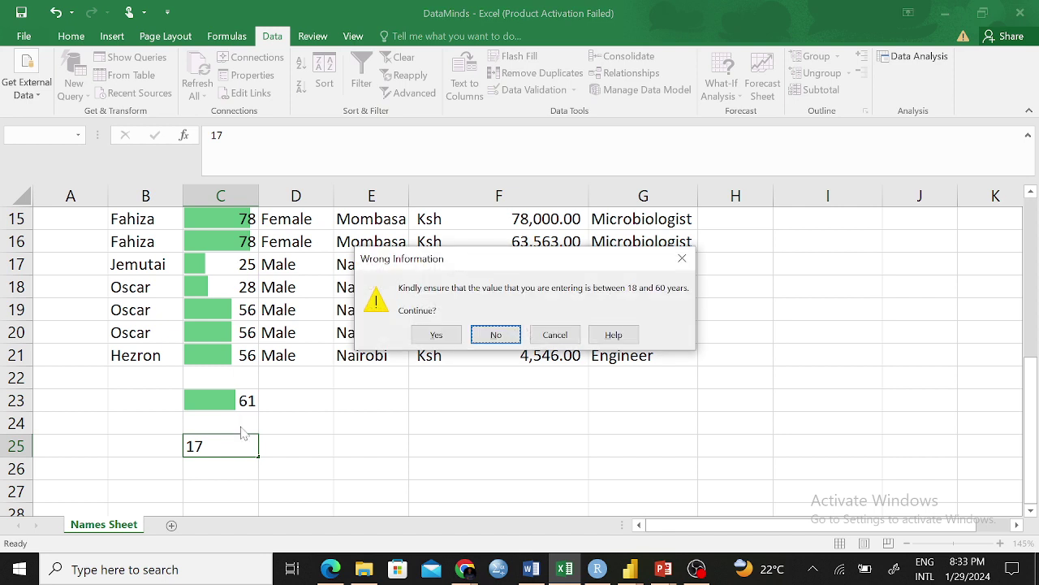
left_click(555, 334)
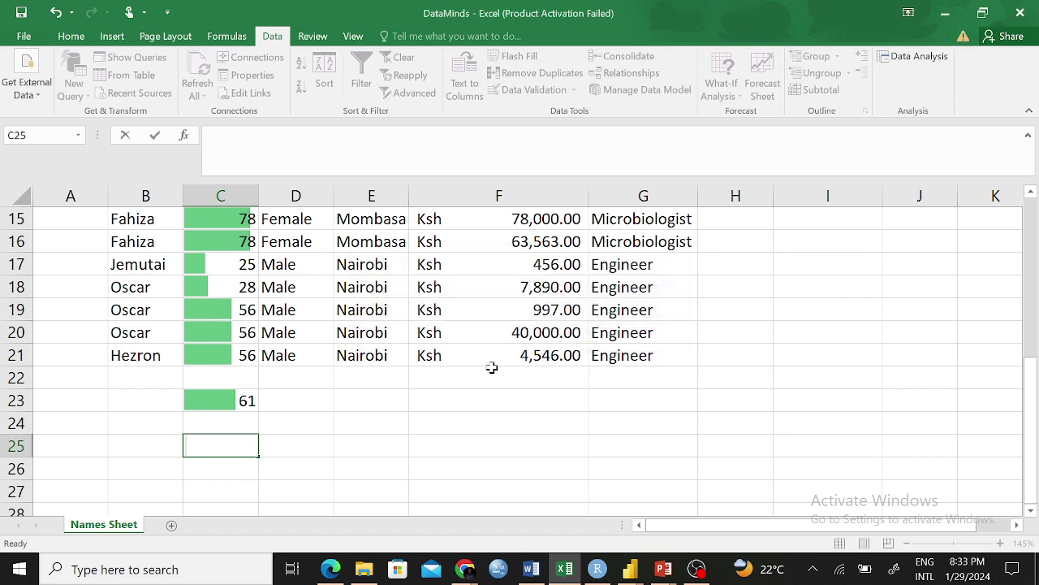
type("18")
key("Return")
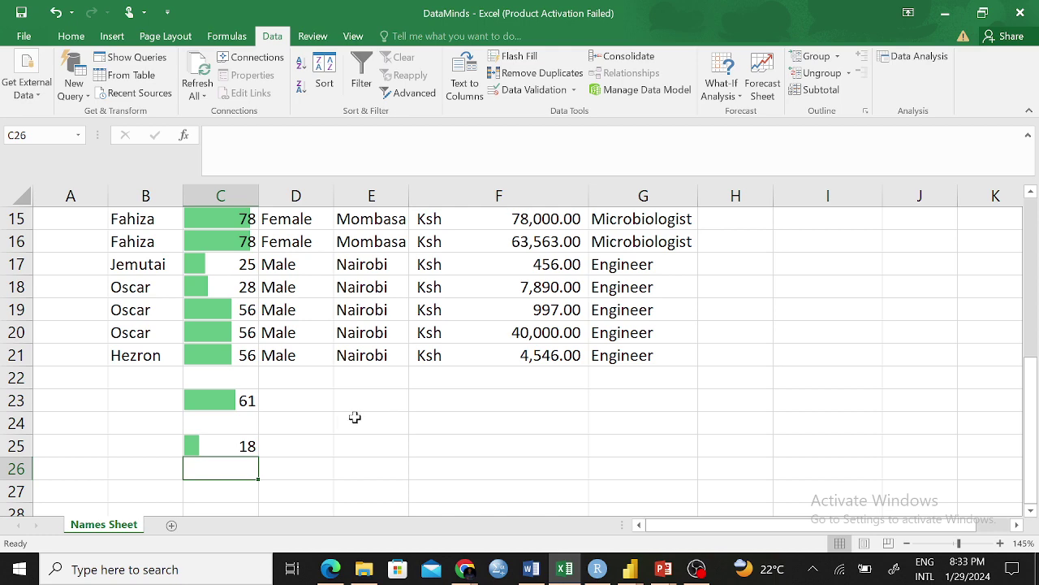
left_click(314, 438)
Set list validation on the Gender cells D2:D21 with the source "Male, Female".
scroll(483, 420, "up", 5)
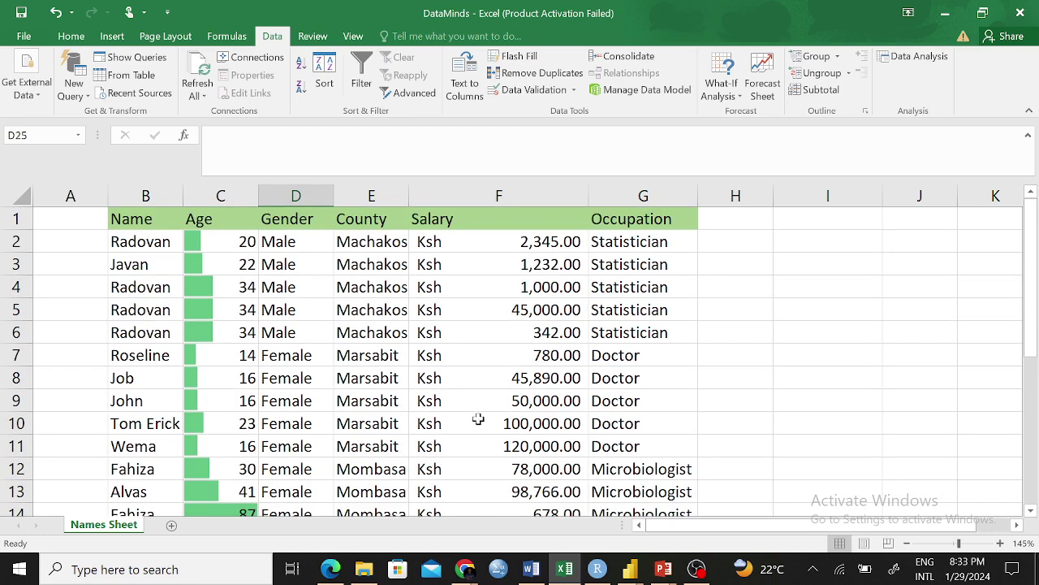
scroll(428, 394, "down", 2)
scroll(428, 394, "up", 2)
left_click_drag(284, 239, 284, 487)
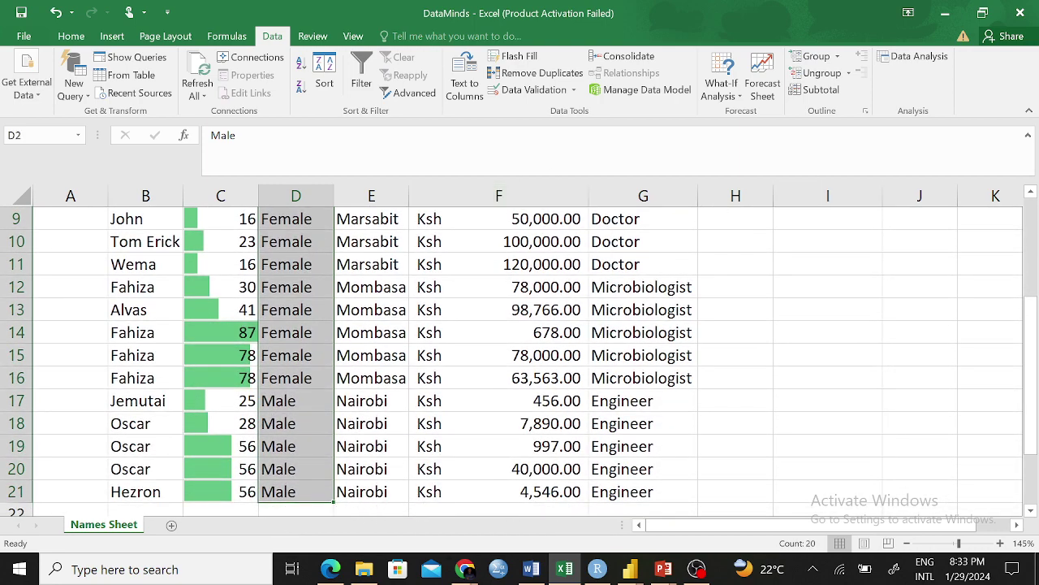
left_click(529, 90)
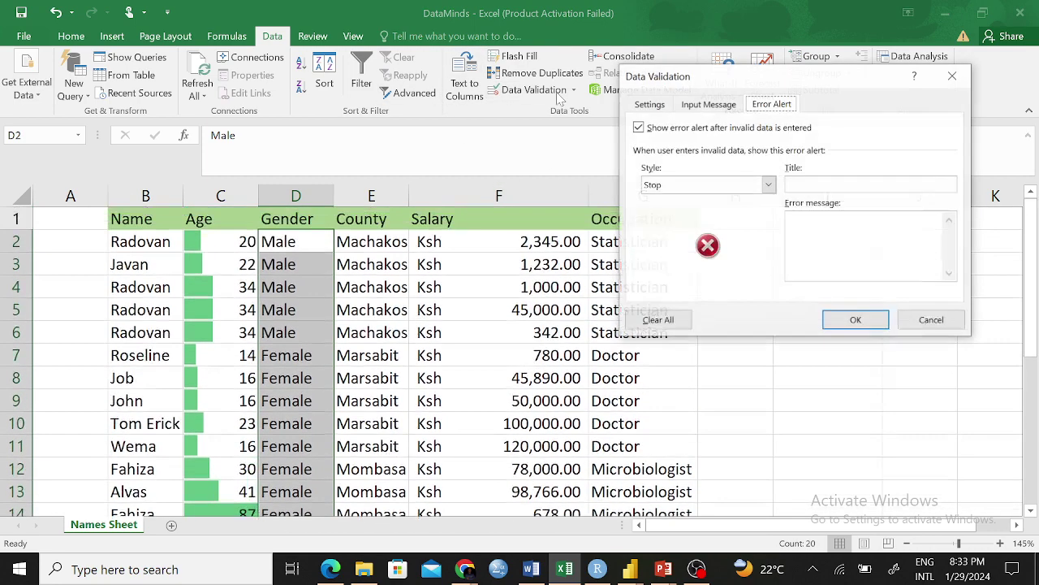
left_click(661, 109)
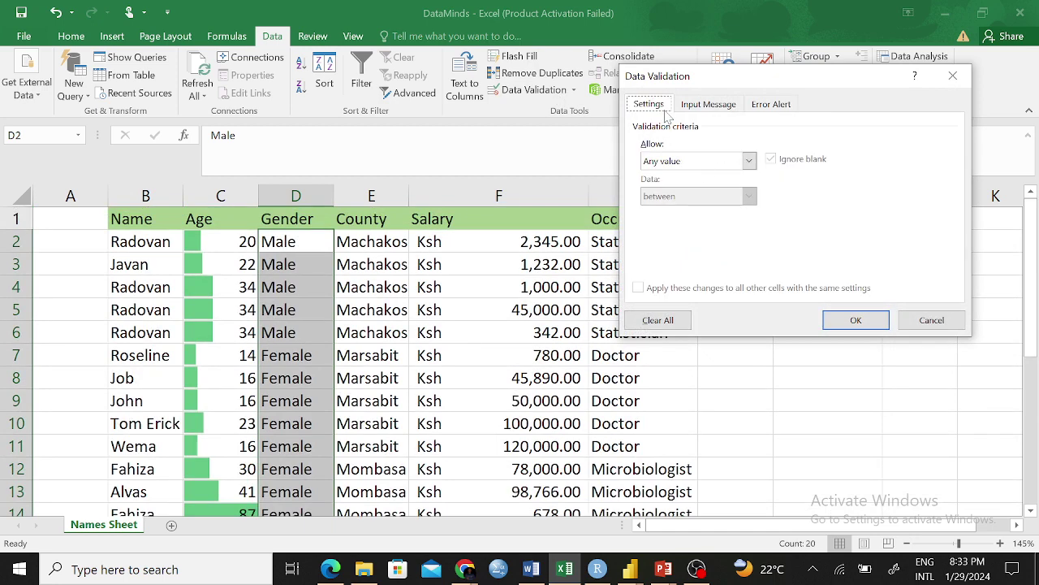
left_click(698, 162)
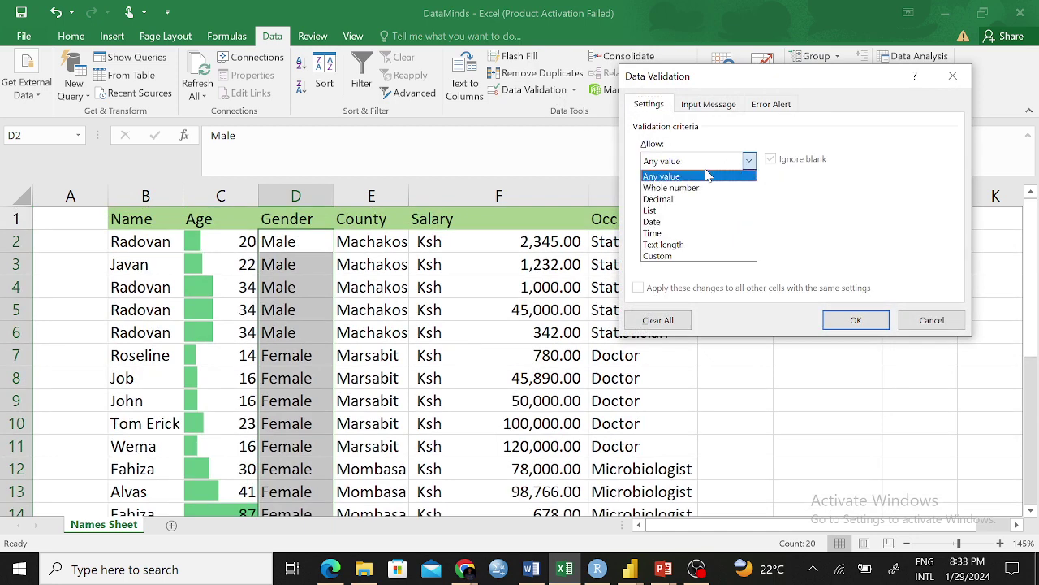
left_click(661, 210)
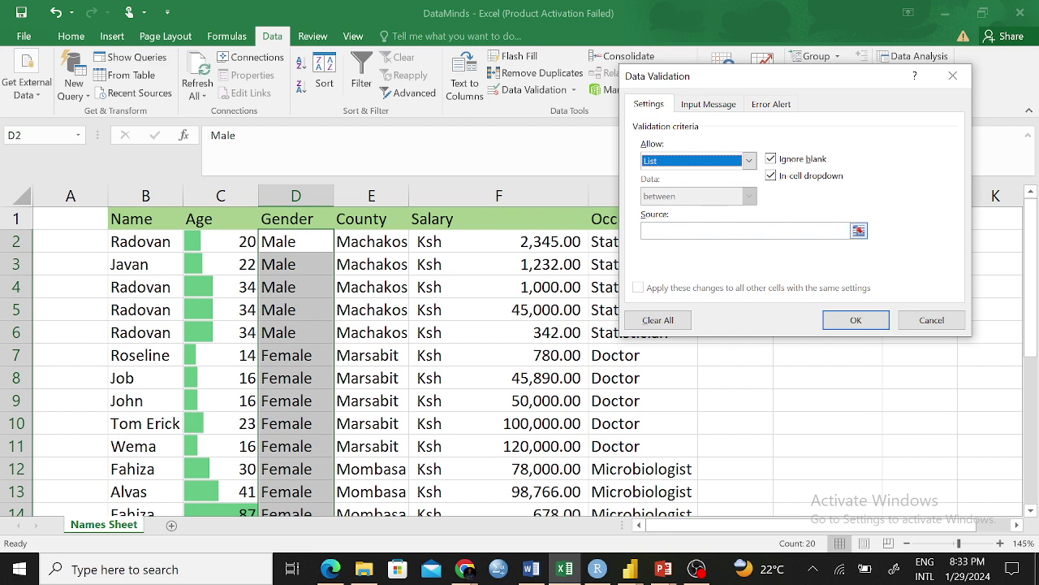
left_click(716, 231)
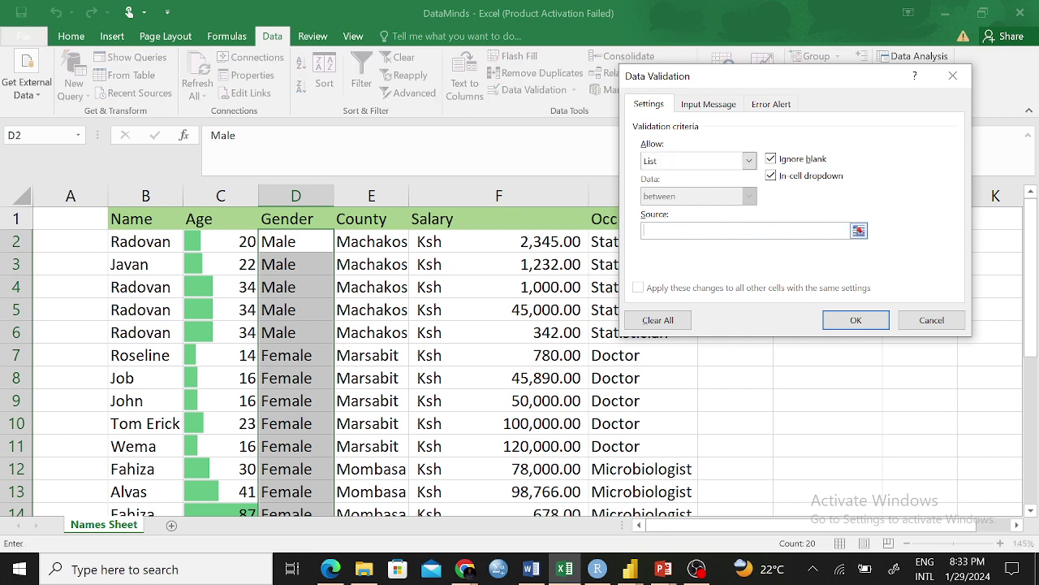
type("Male, Female")
Give the Gender validation's Stop-style error alert the title "Invalid Entry".
left_click(721, 108)
left_click(763, 105)
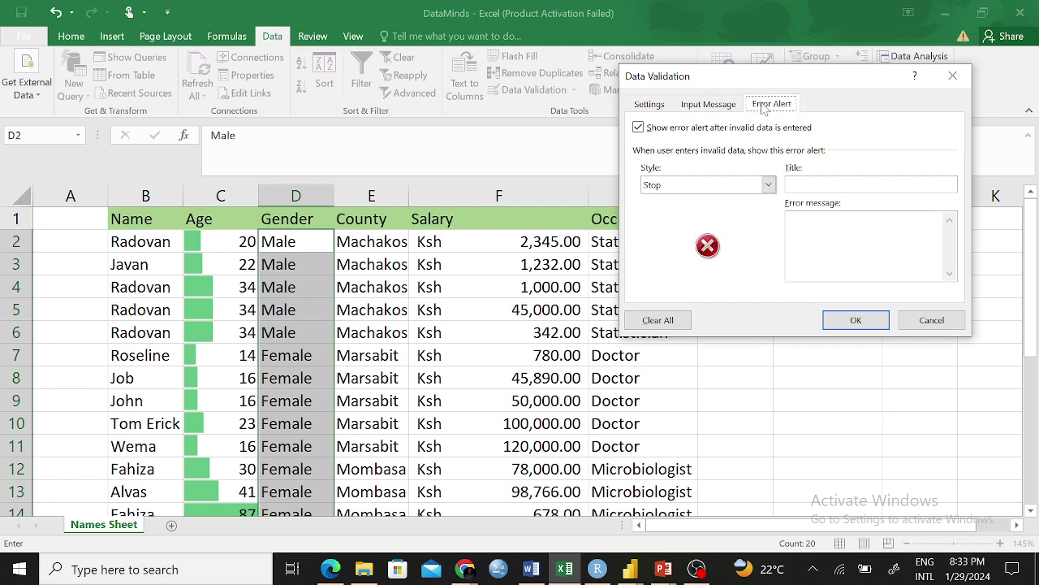
left_click(815, 188)
key("BackSpace")
key("BackSpace")
key("BackSpace")
type("W")
key("BackSpace")
key("BackSpace")
type("Invalid F")
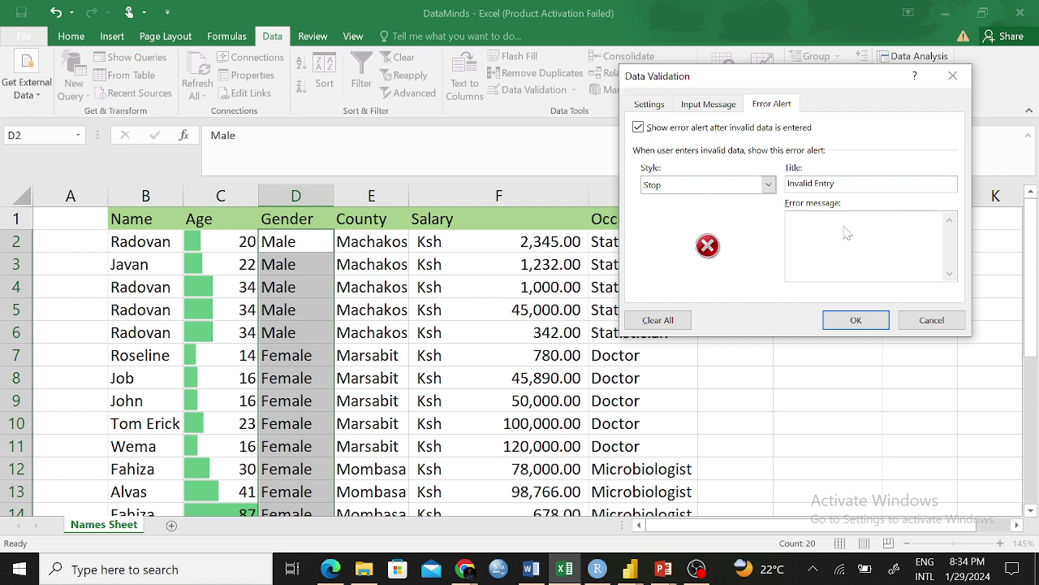
Enter the error message "You have entered a wrong information." and apply the Gender validation.
type("You have entered a wrong inmfo")
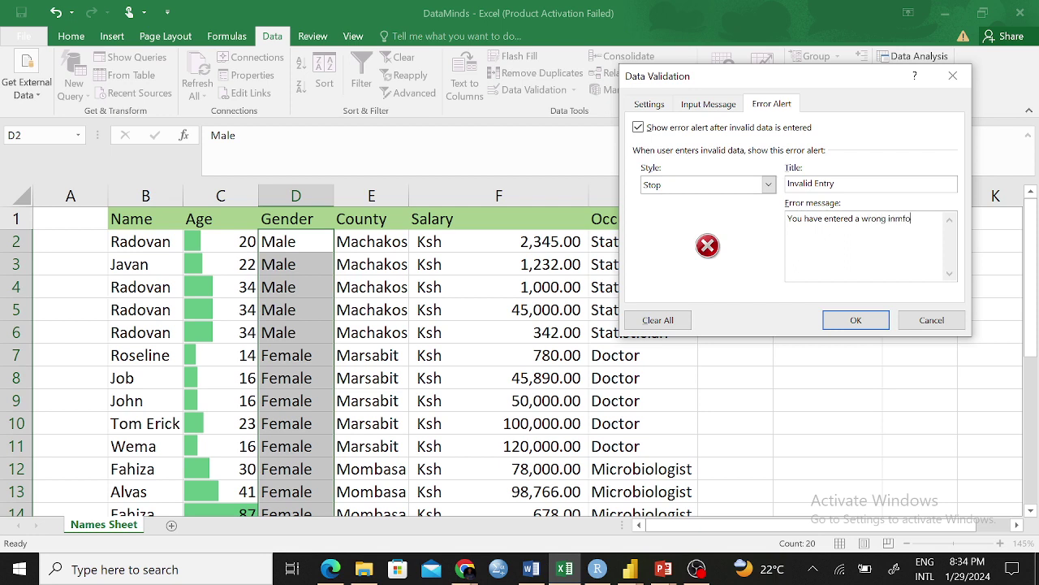
key("BackSpace")
key("BackSpace")
key("BackSpace")
type("formation.")
left_click(856, 320)
Test the Gender validation by entering "Prefer not to say" in cell D19, and cancel the entry.
scroll(627, 344, "down", 5)
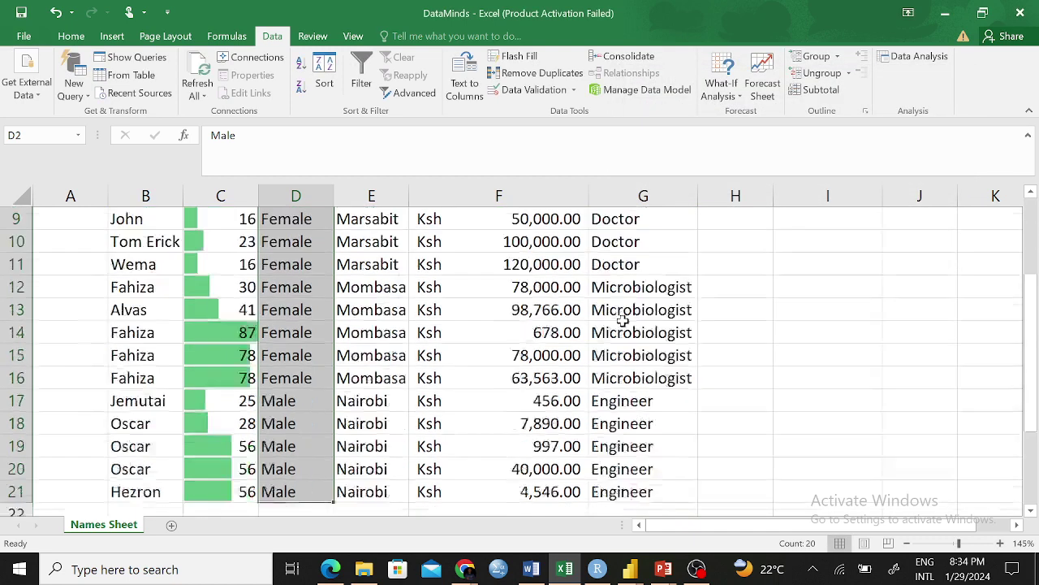
scroll(619, 314, "up", 1)
left_click(313, 357)
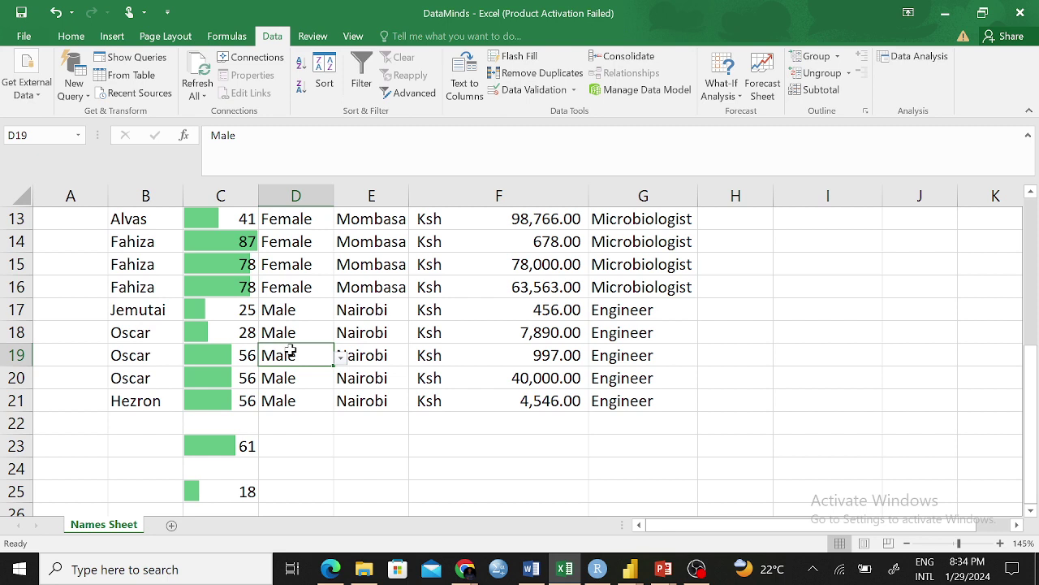
type("Prefer")
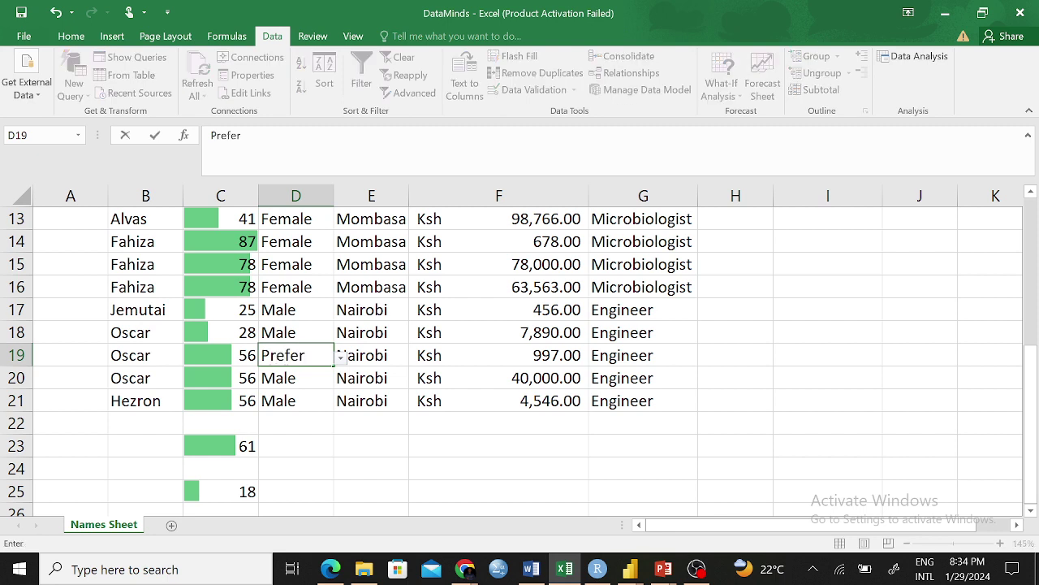
type(" Not")
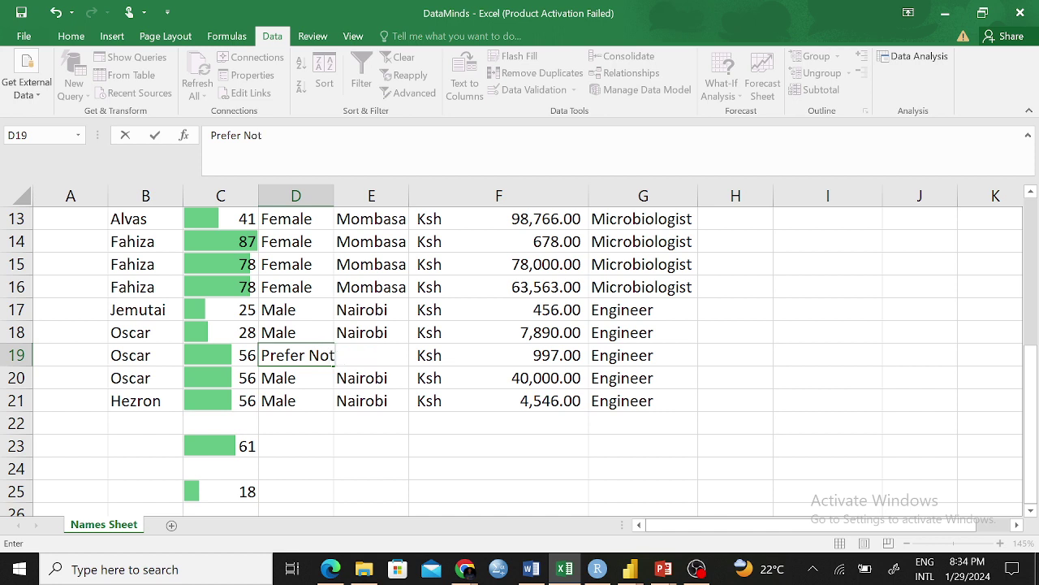
key("BackSpace")
key("BackSpace")
key("BackSpace")
key("BackSpace")
type("not to say")
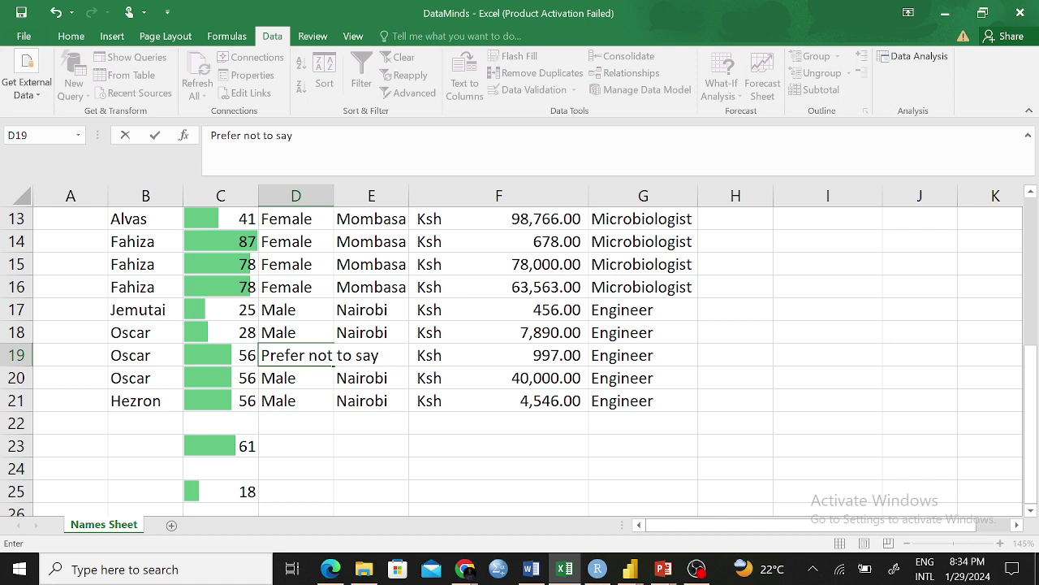
key("Return")
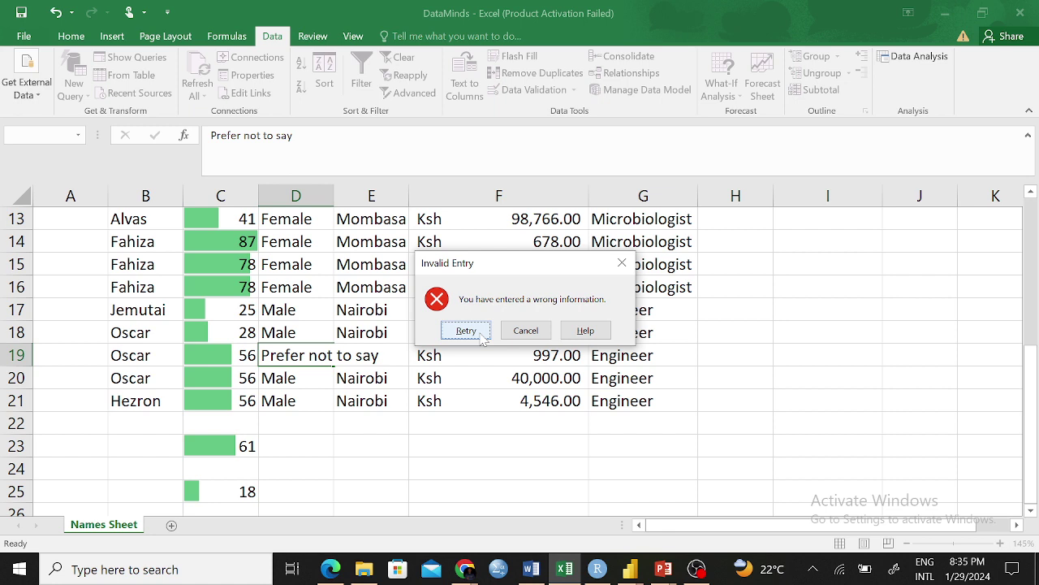
left_click(524, 333)
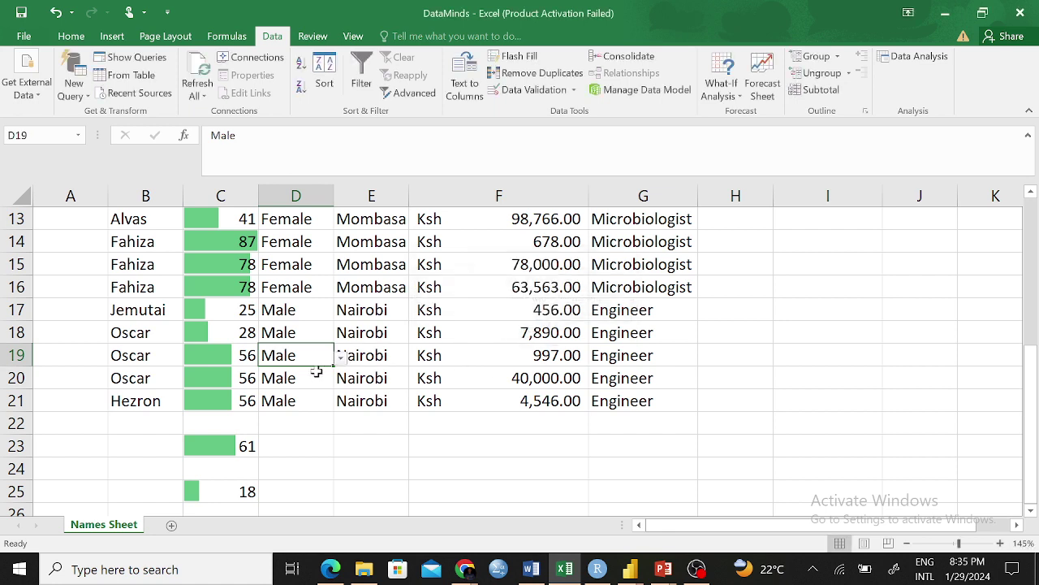
left_click(317, 419)
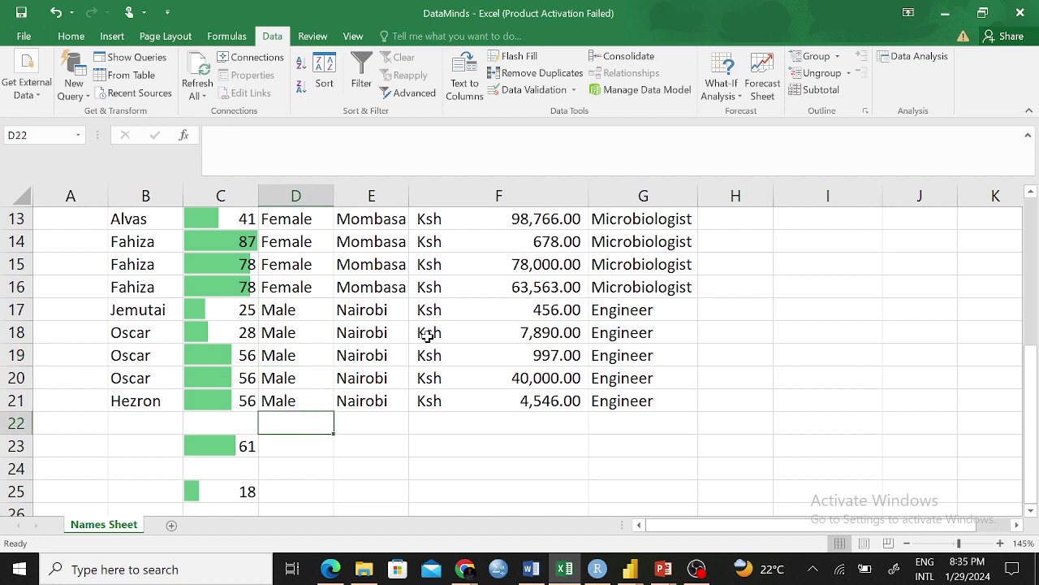
Set the data validation error alert style to Information for the County cells E2:E21.
scroll(324, 344, "up", 4)
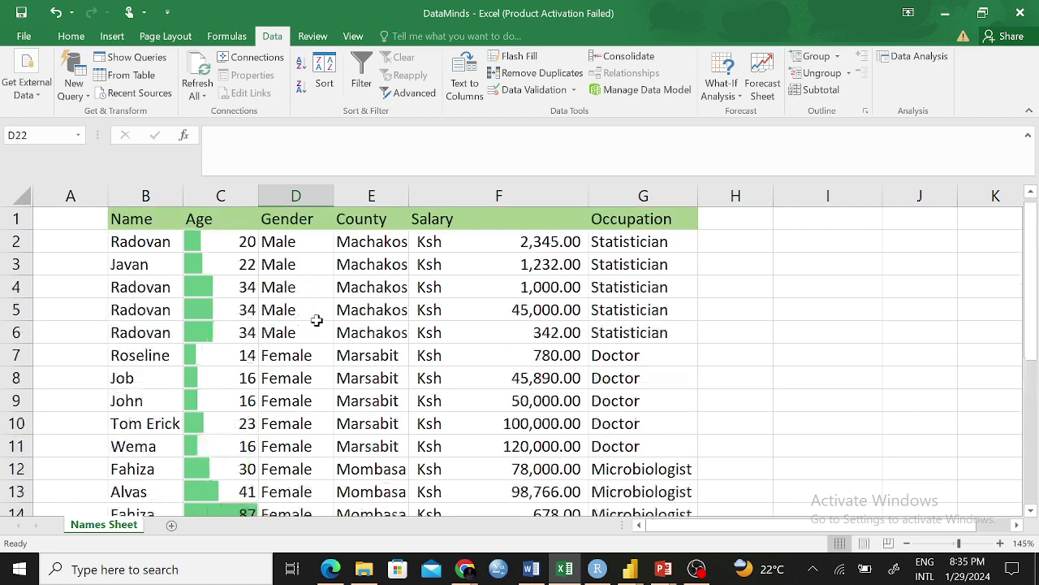
left_click(371, 244)
left_click_drag(370, 256, 383, 441)
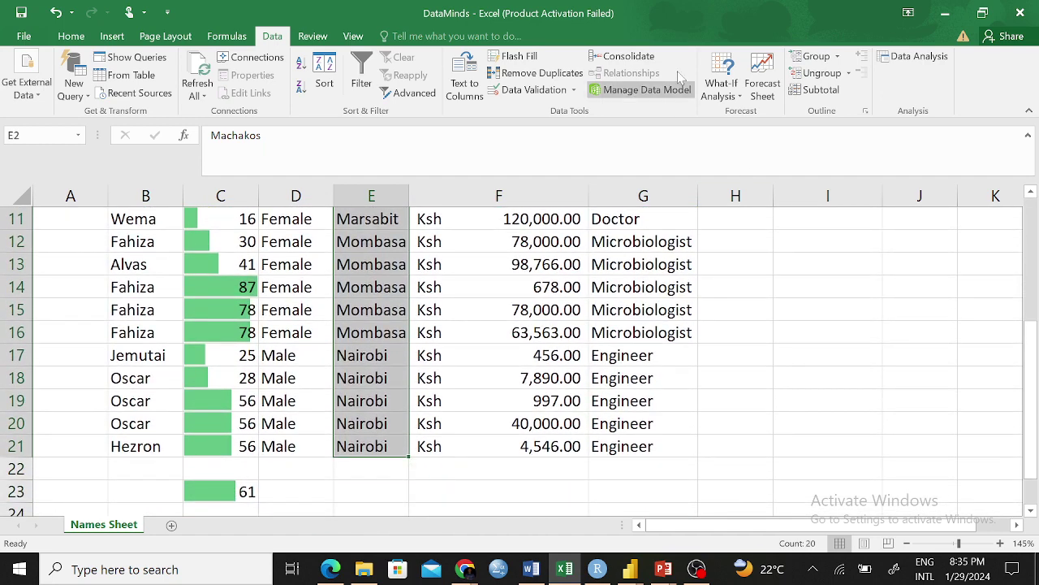
left_click(567, 94)
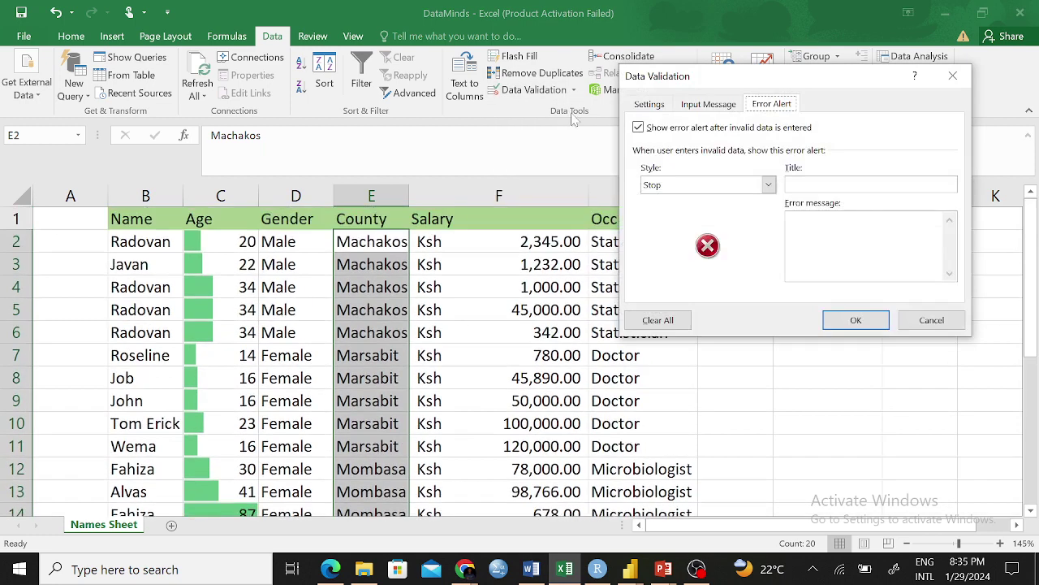
left_click(722, 188)
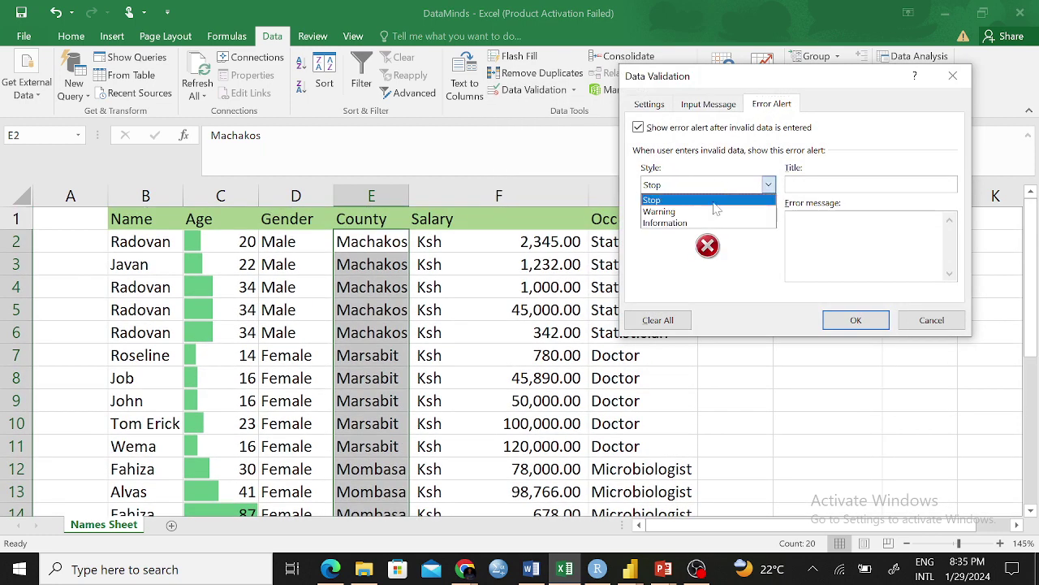
left_click(675, 224)
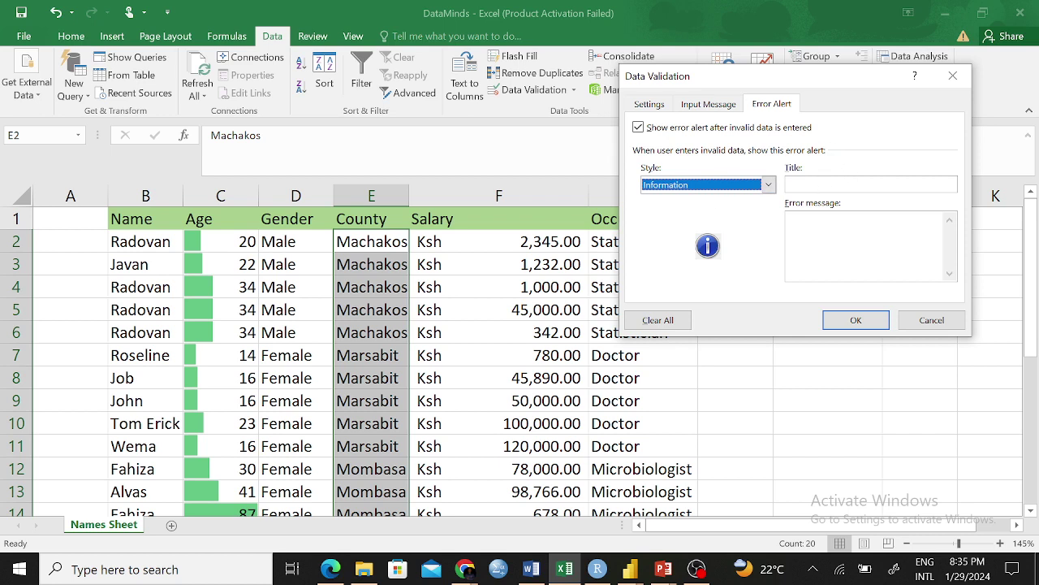
left_click(836, 184)
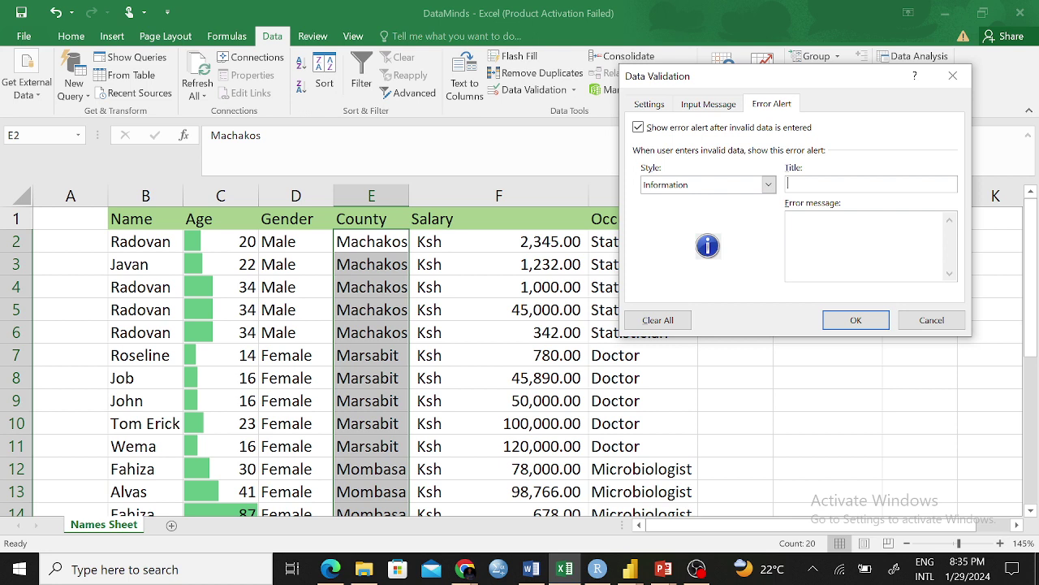
Restrict the County cells to a list with the source "Machakos, Nairobi, Mombasa".
left_click(664, 106)
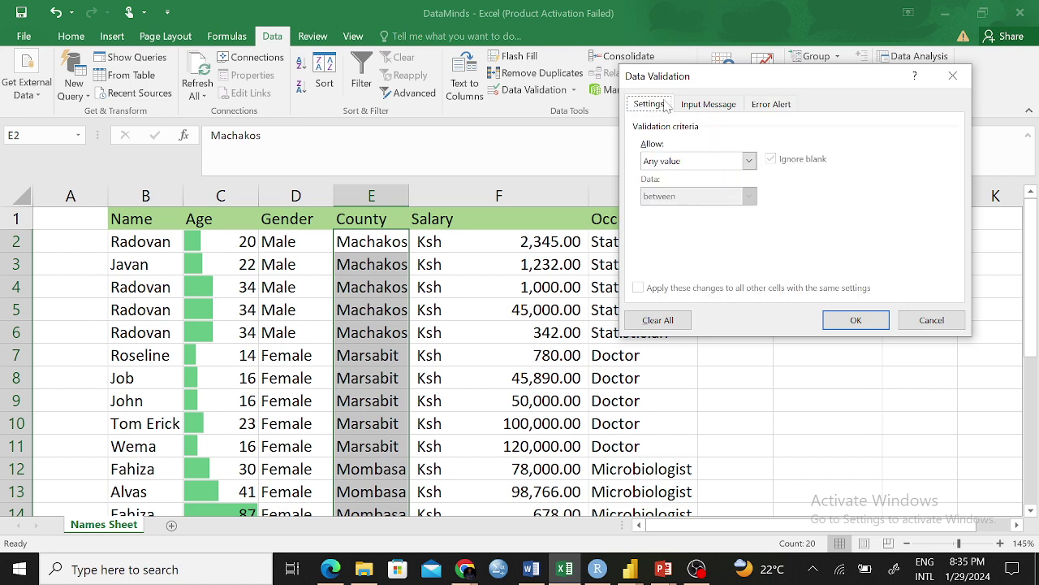
left_click(749, 161)
left_click(673, 208)
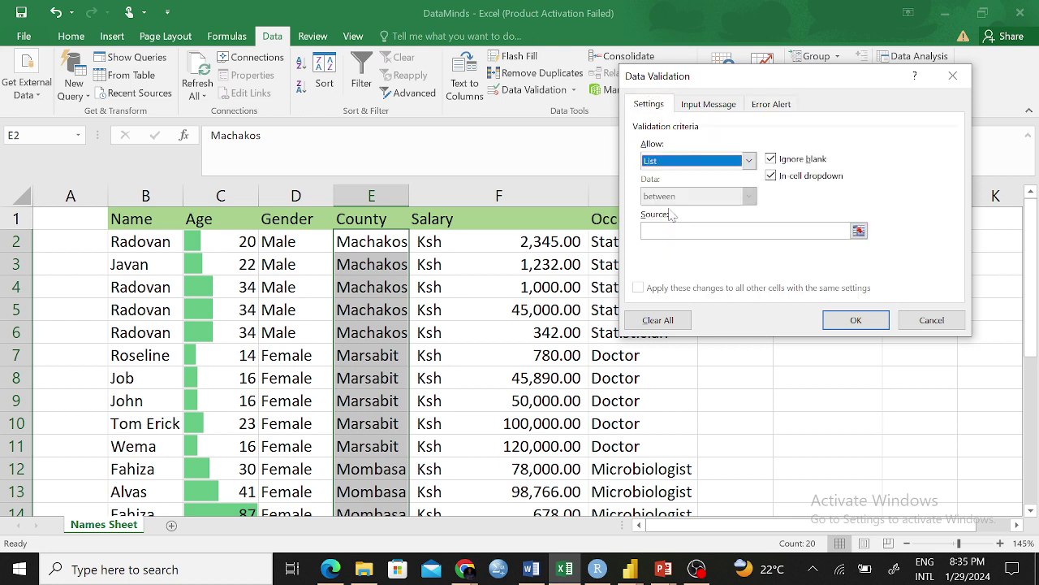
left_click(756, 231)
type("Macha")
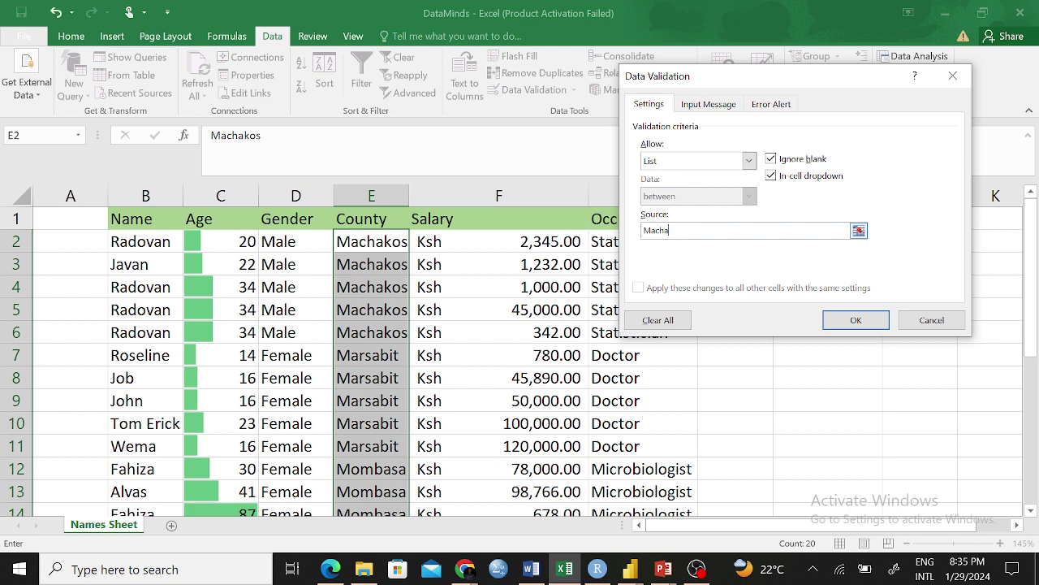
type("kokos, Nairobi, Mom")
type("basa")
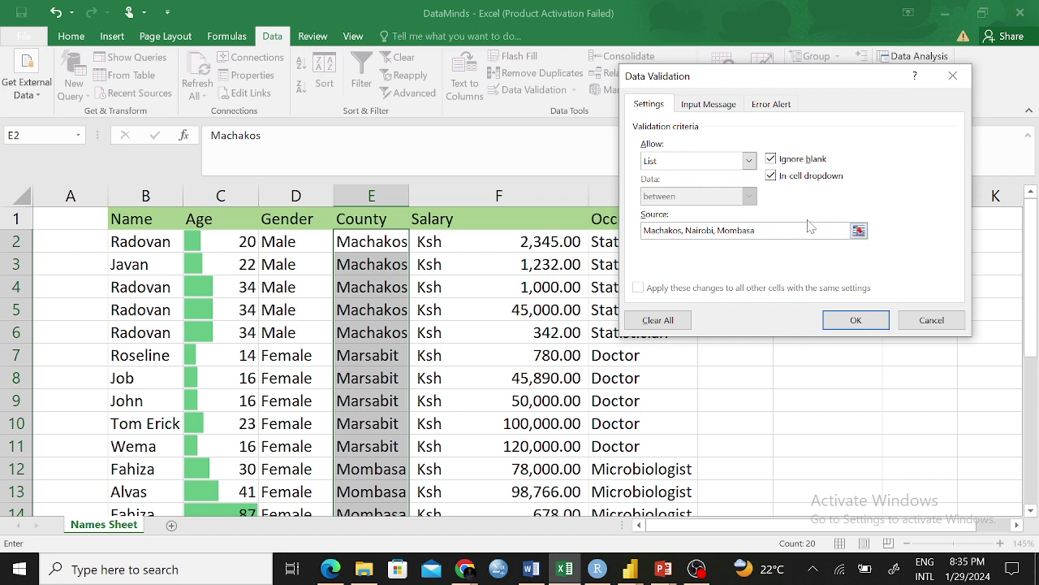
Title the County error alert "Hey Hey Hey" and enter the message "Whatever you are doing, it will not bear fruits.".
left_click(771, 105)
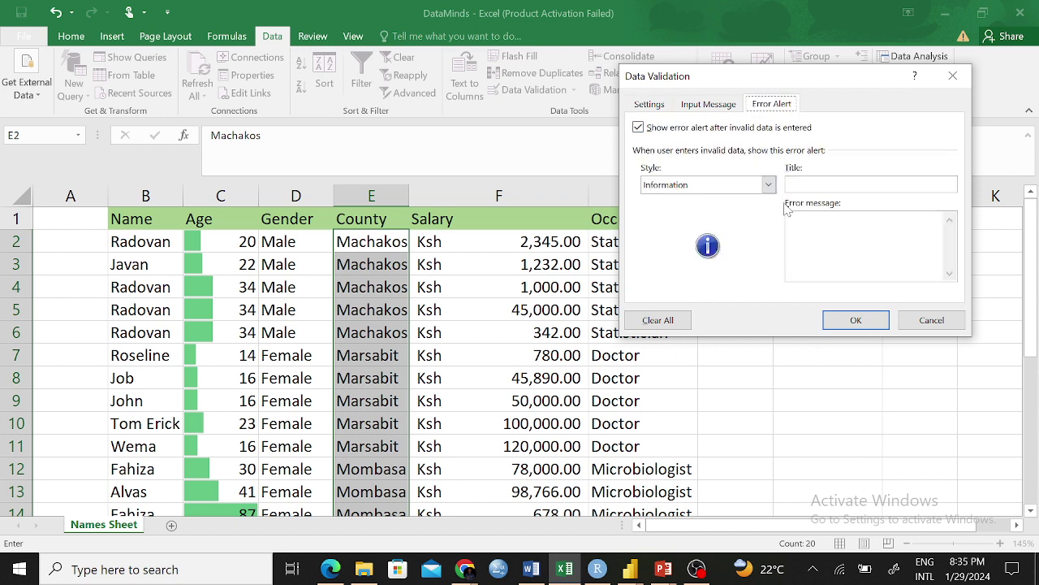
left_click(849, 184)
type("Hey Hey Hey")
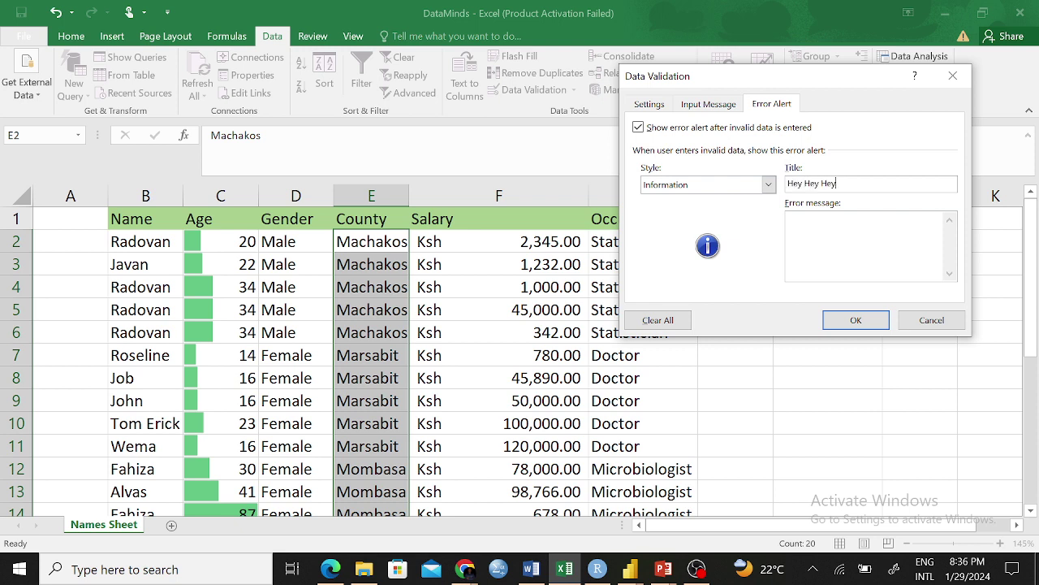
type("Whatever you are doing, it will no")
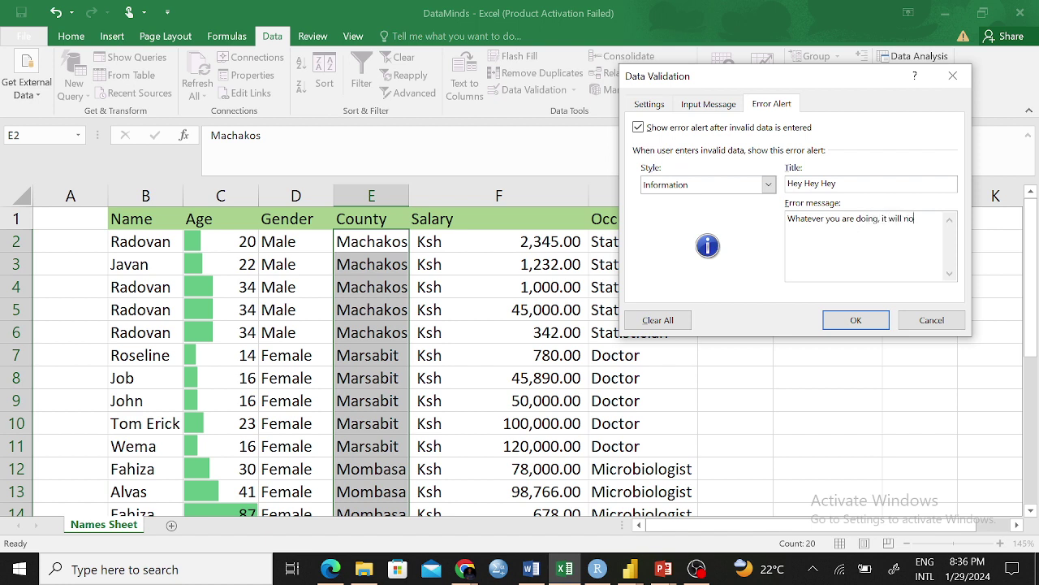
type("t bear fruits")
Reword the County error message to "Whatever you are doing, it will bear unripe fruits." and apply the validation.
key("shift+Left")
key("shift+Left")
key("shift+Left")
key("shift+Left")
key("shift+Left")
key("shift+Left")
key("shift+Left")
key("shift+Left")
key("shift+Left")
key("shift+Left")
key("shift+Left")
key("shift+Left")
key("shift+Left")
key("shift+Left")
key("shift+Left")
key("shift+Left")
key("shift+Left")
key("shift+Left")
key("shift+Left")
key("shift+Left")
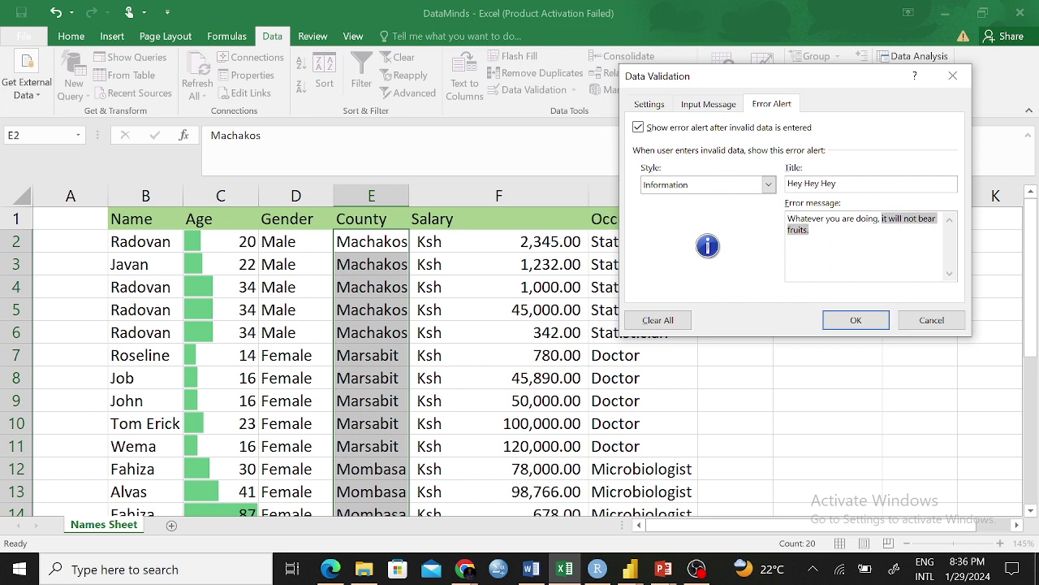
left_click(906, 219)
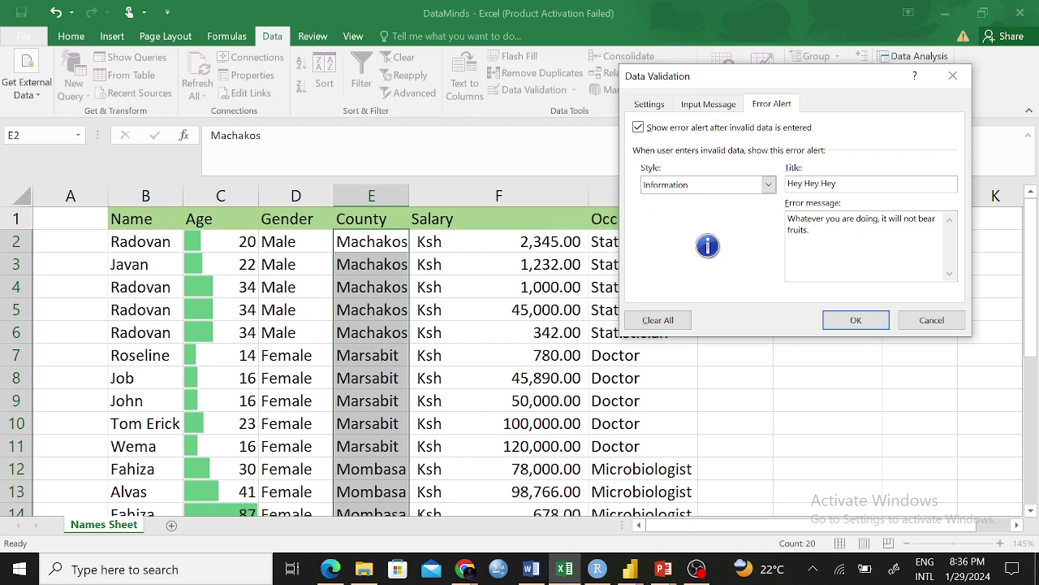
key("BackSpace")
key("BackSpace")
key("BackSpace")
key("BackSpace")
type("unripe")
left_click(852, 320)
Test the County validation by entering "Trans Nzoia" in cell E19, and accept the entry despite the alert.
scroll(523, 363, "down", 3)
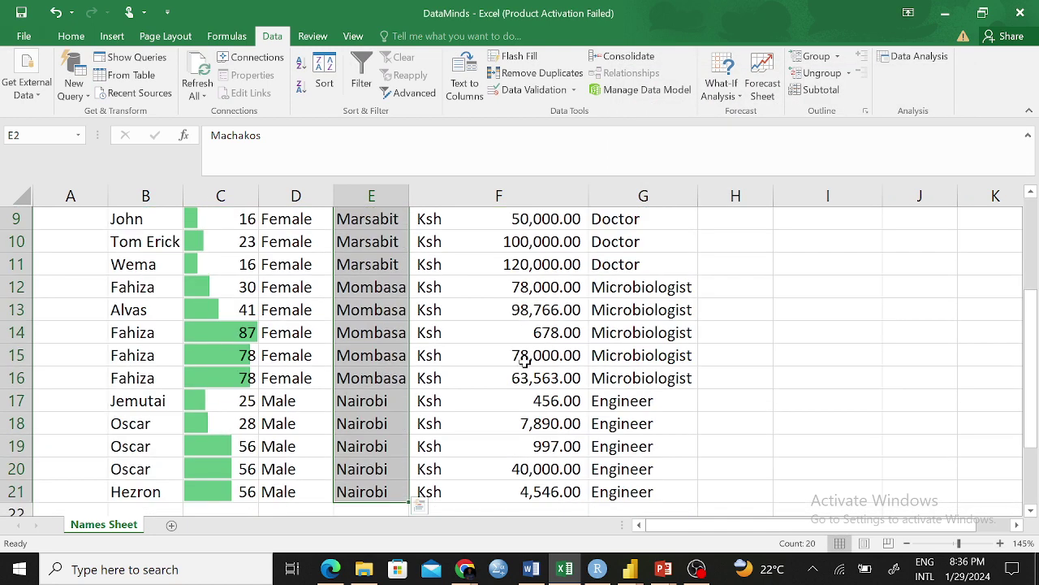
scroll(523, 363, "down", 2)
left_click(373, 349)
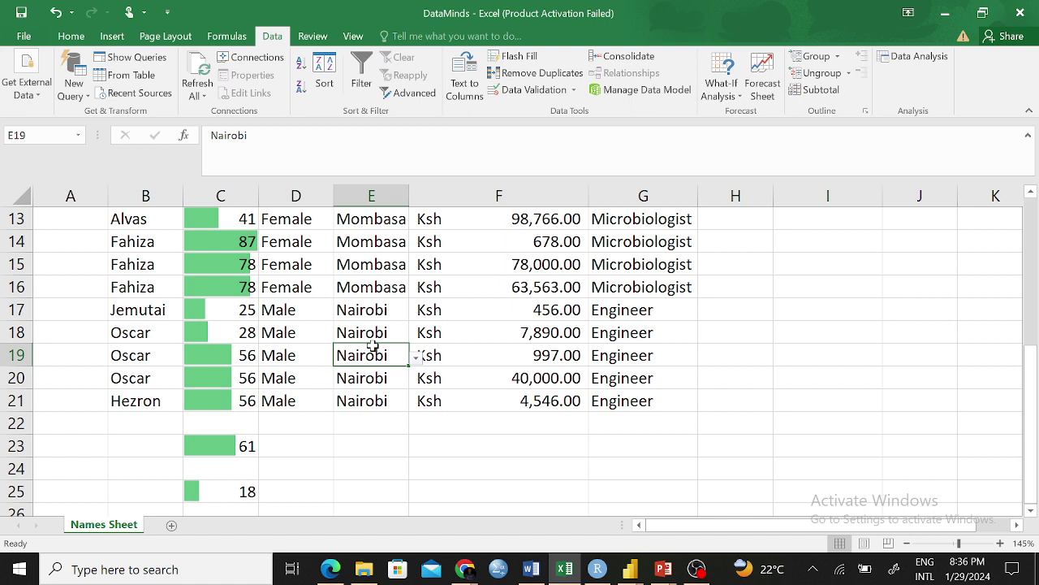
type("K")
key("BackSpace")
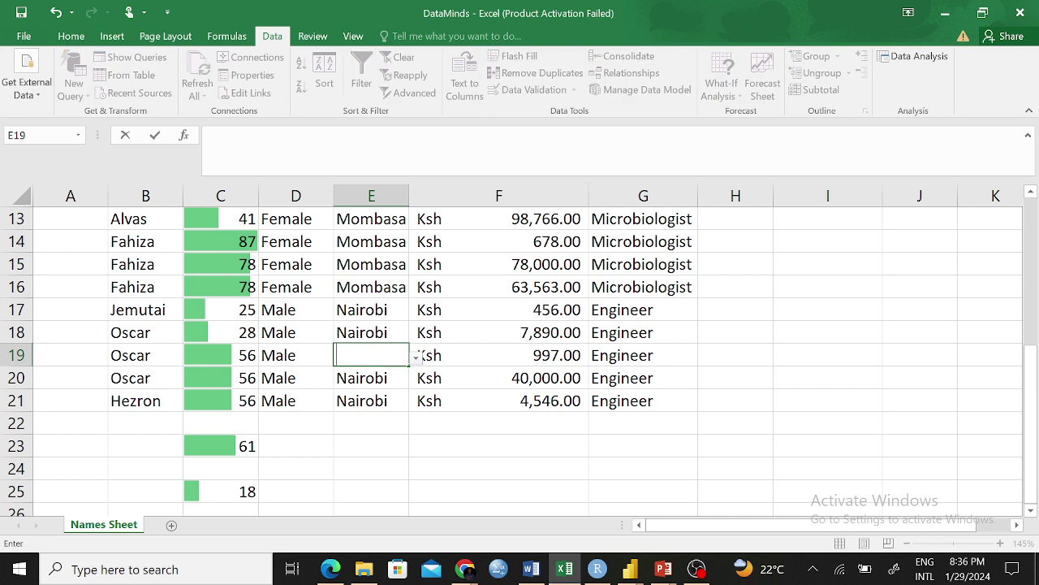
type("Trans Nzoia")
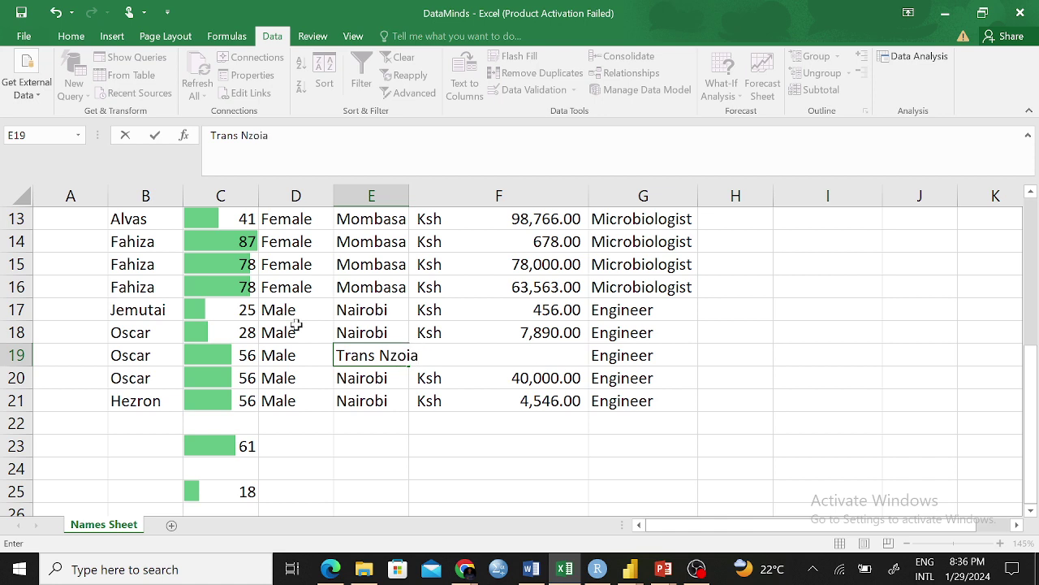
key("Return")
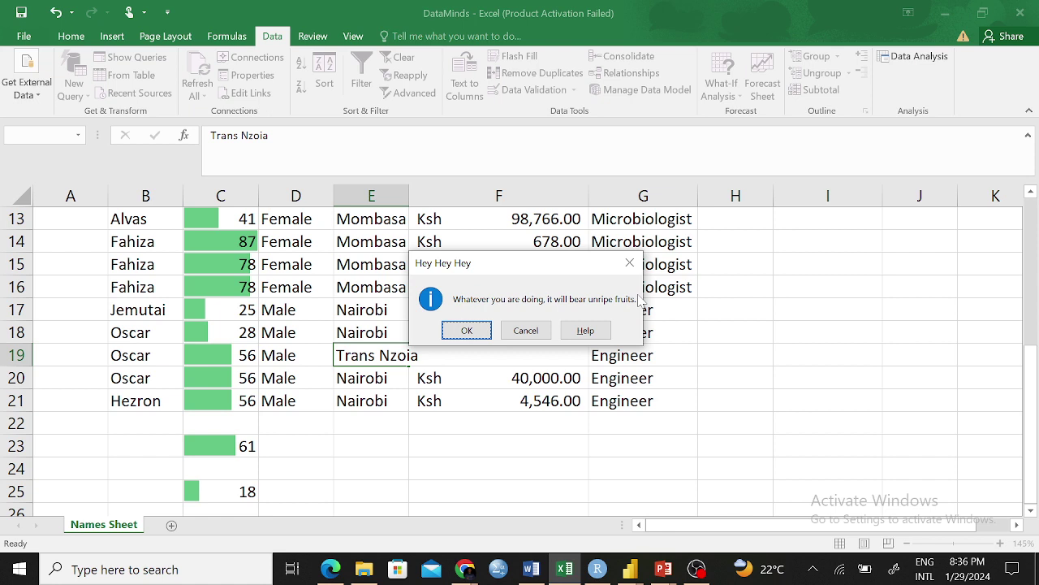
left_click(465, 330)
left_click(370, 357)
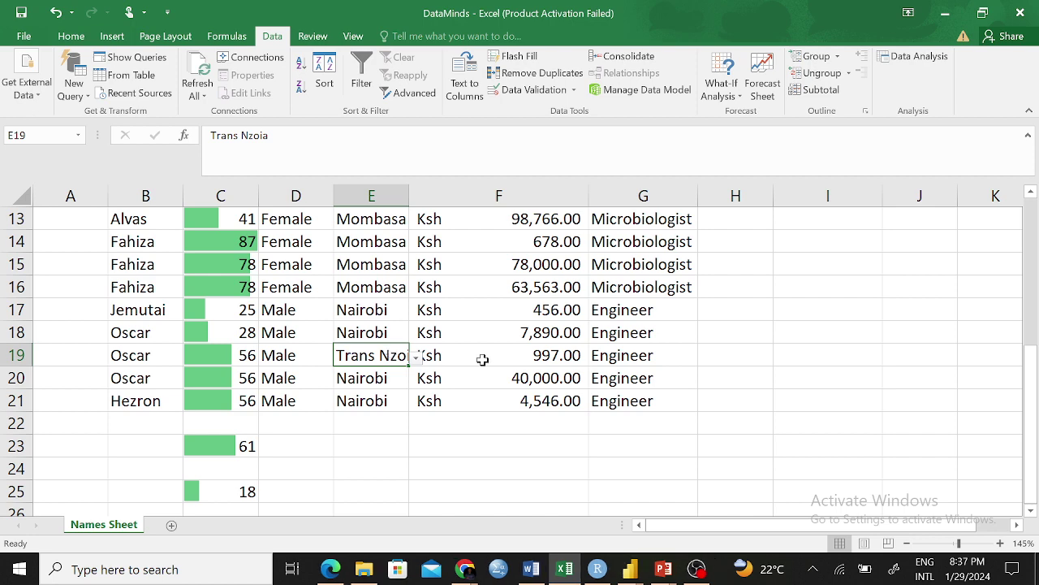
Set the data validation error alert style to Warning for the Salary cells F2:F21.
scroll(480, 357, "up", 4)
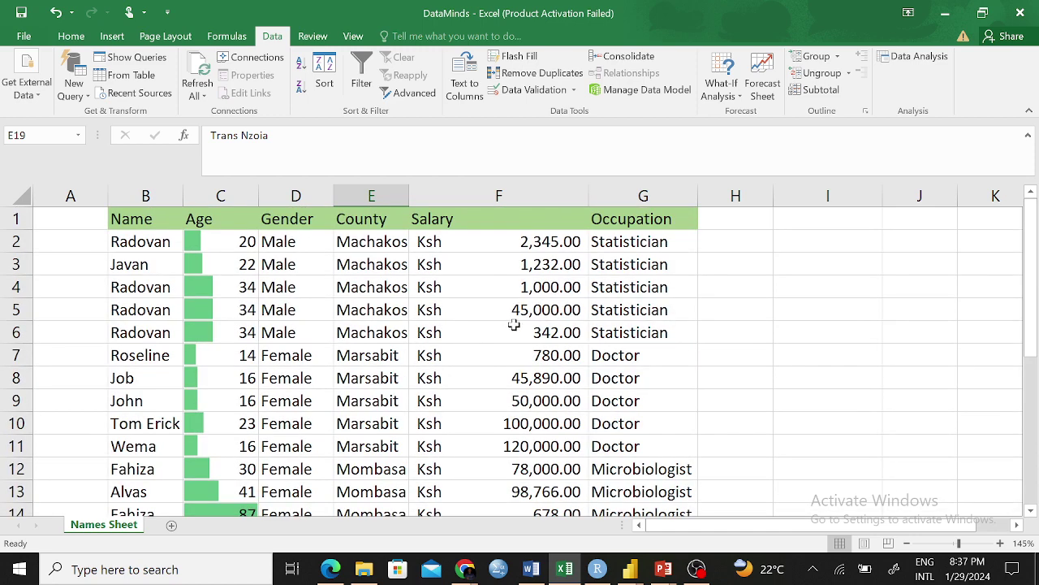
left_click(540, 244)
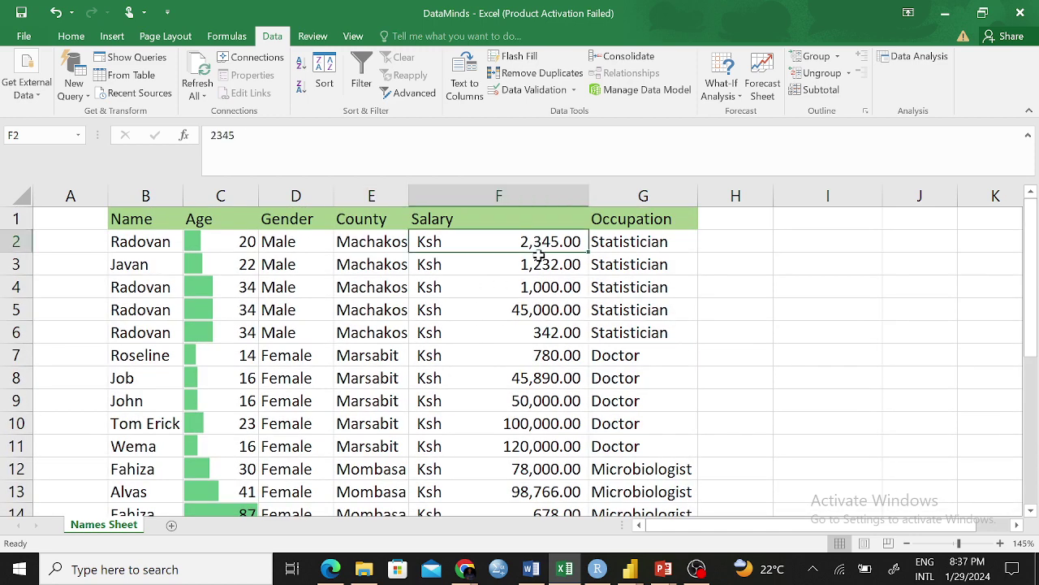
left_click(543, 326)
left_click_drag(539, 244, 564, 578)
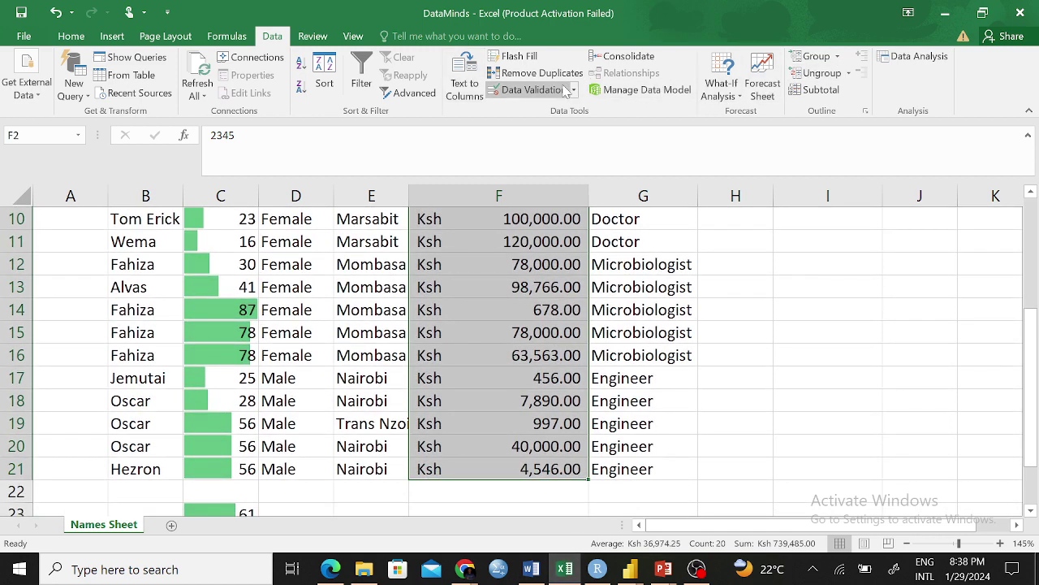
left_click(532, 89)
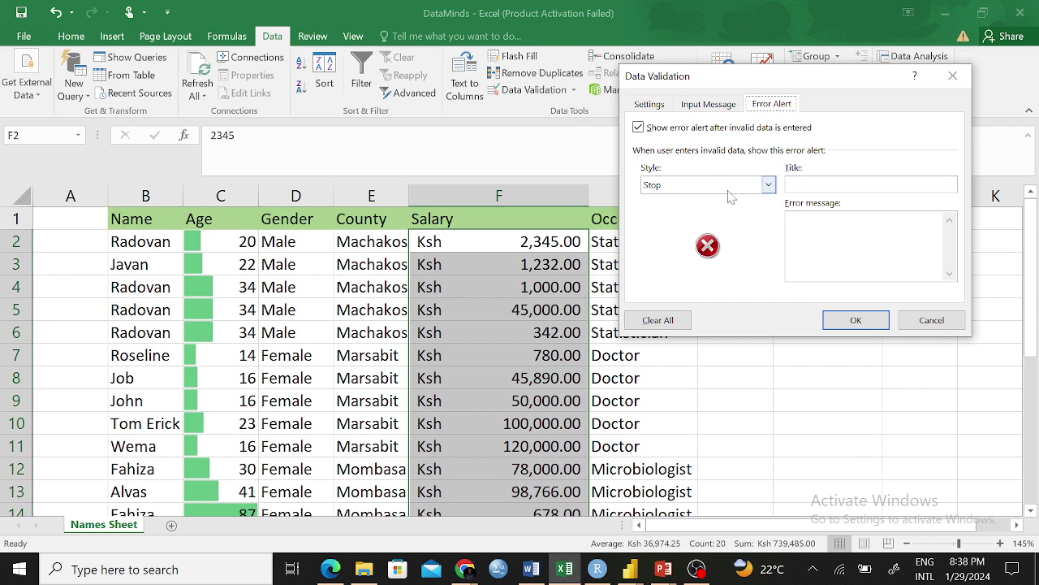
left_click(768, 184)
left_click(715, 210)
left_click(812, 184)
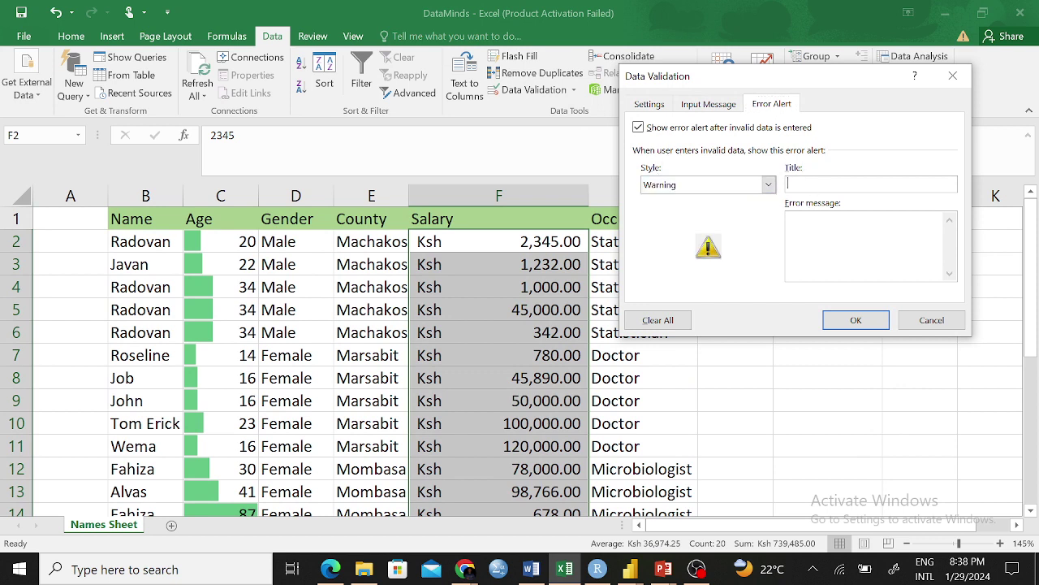
Give the Salary alert the title "Hey chief" and the message "You have entered a wrong data", and apply it.
type("H")
key("BackSpace")
type("Hey chief")
left_click(848, 238)
type("Your")
key("BackSpace")
type("have entered a wrong data")
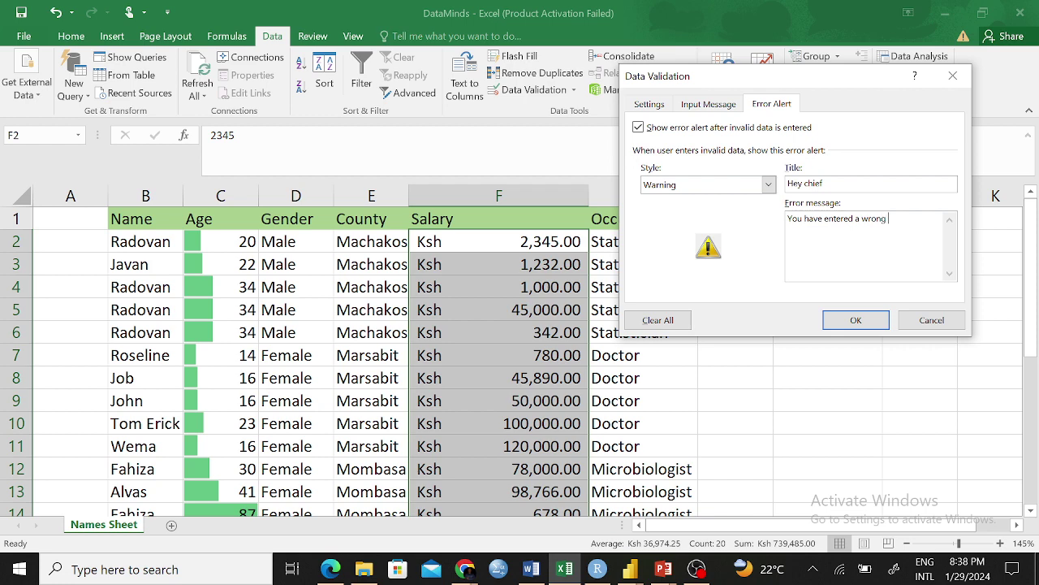
left_click(852, 322)
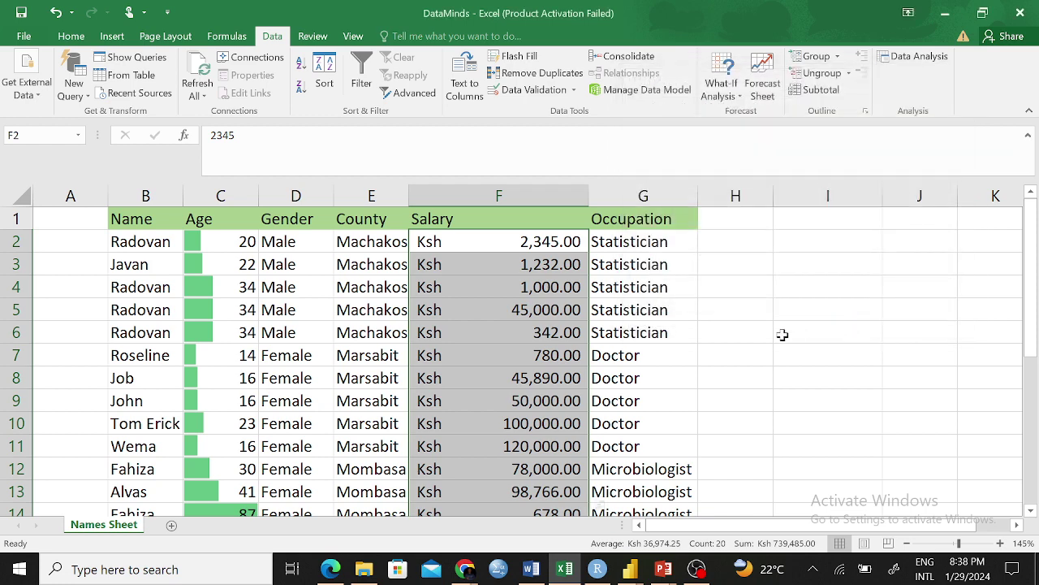
Restrict the Salary cells F2:F21 to whole numbers between 2390 and 7890 and apply the validation.
scroll(782, 333, "down", 3)
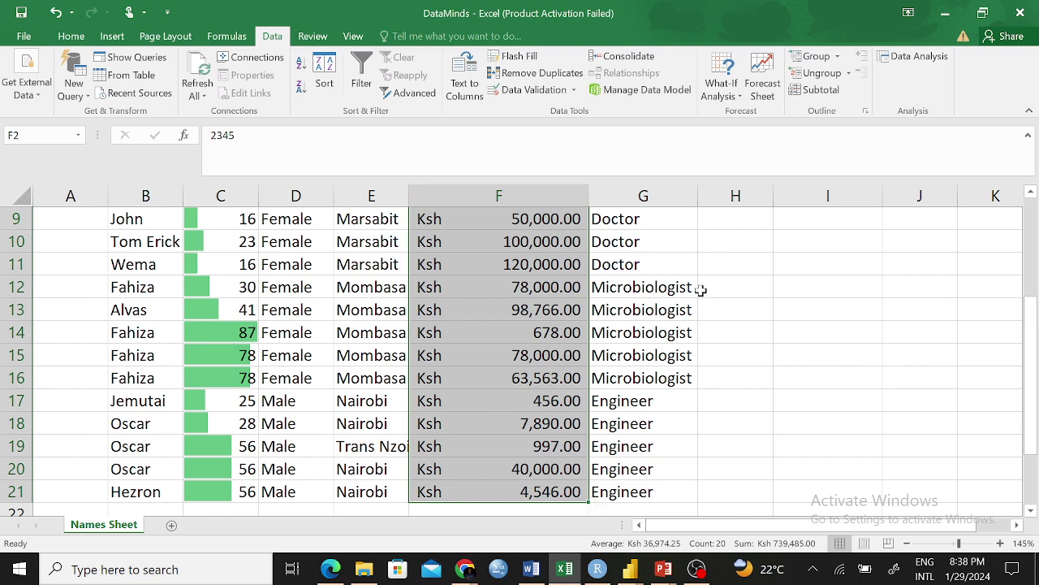
scroll(698, 290, "up", 3)
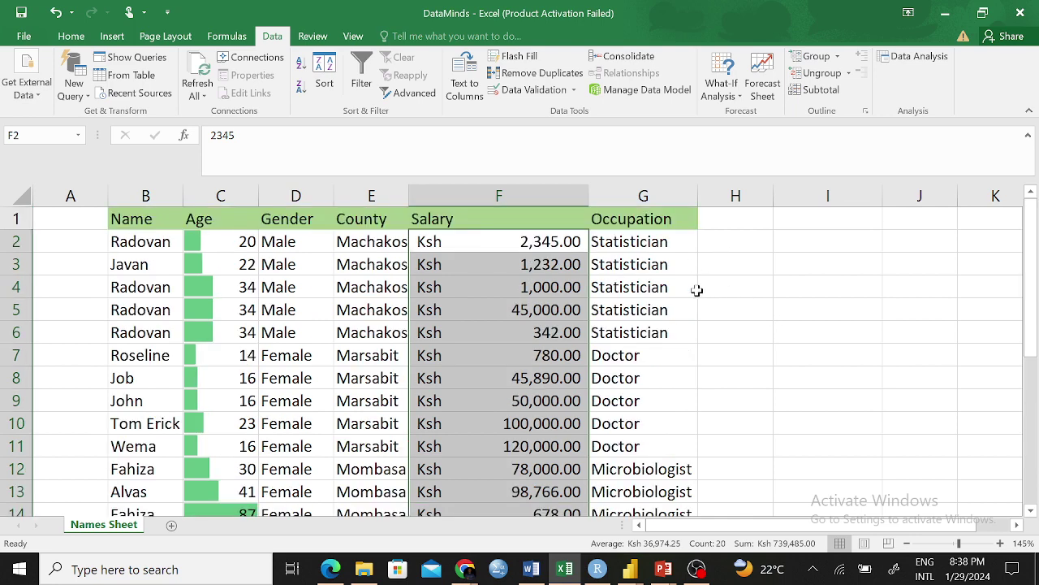
left_click(534, 89)
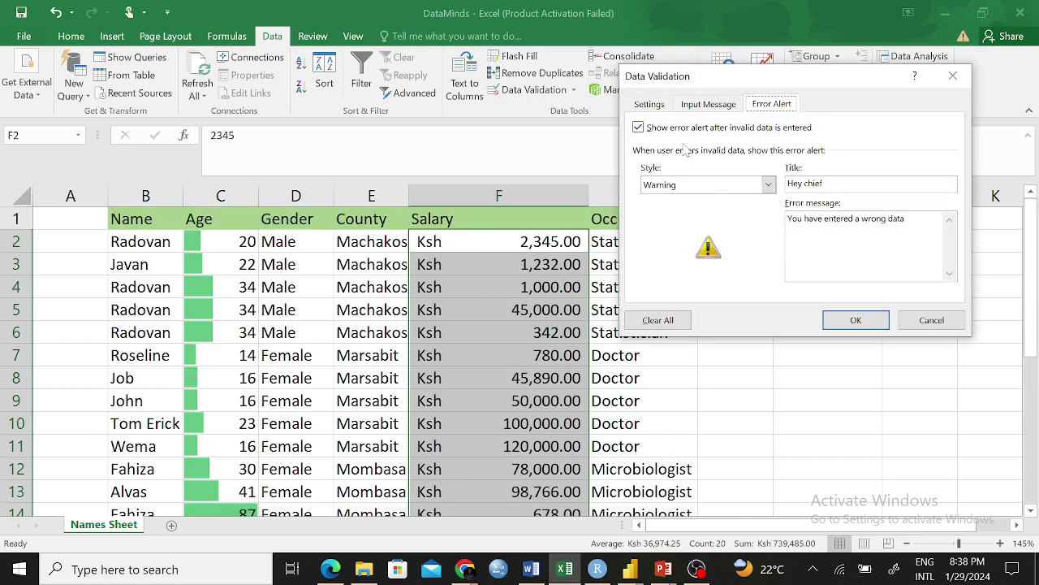
left_click(649, 105)
left_click(748, 160)
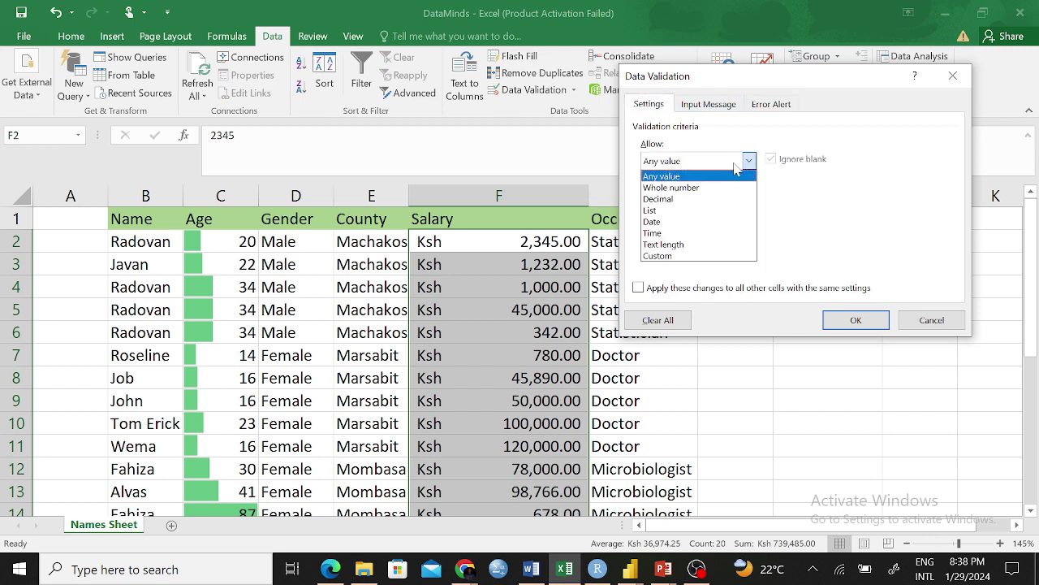
left_click(686, 188)
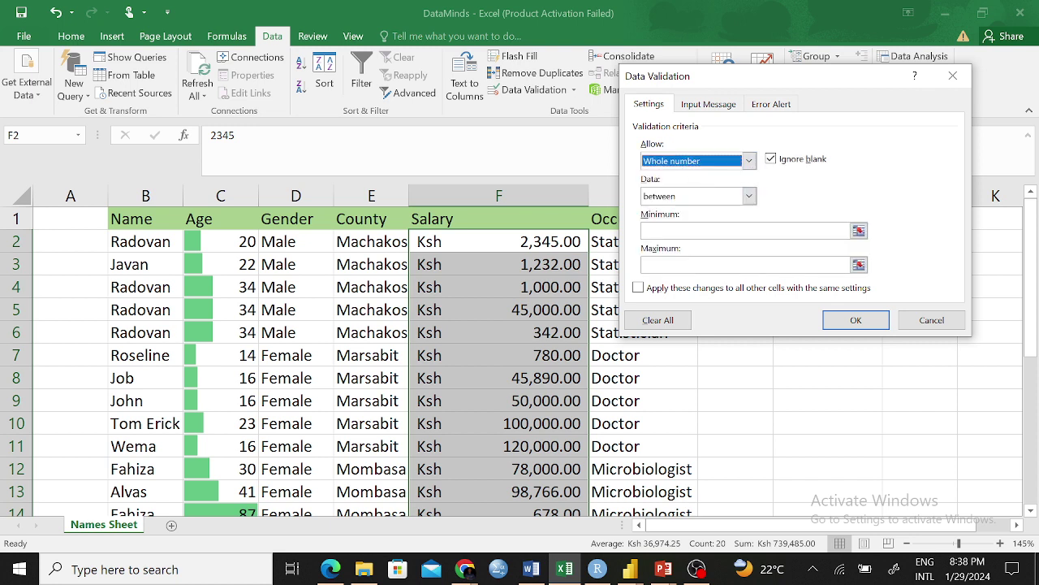
left_click(847, 324)
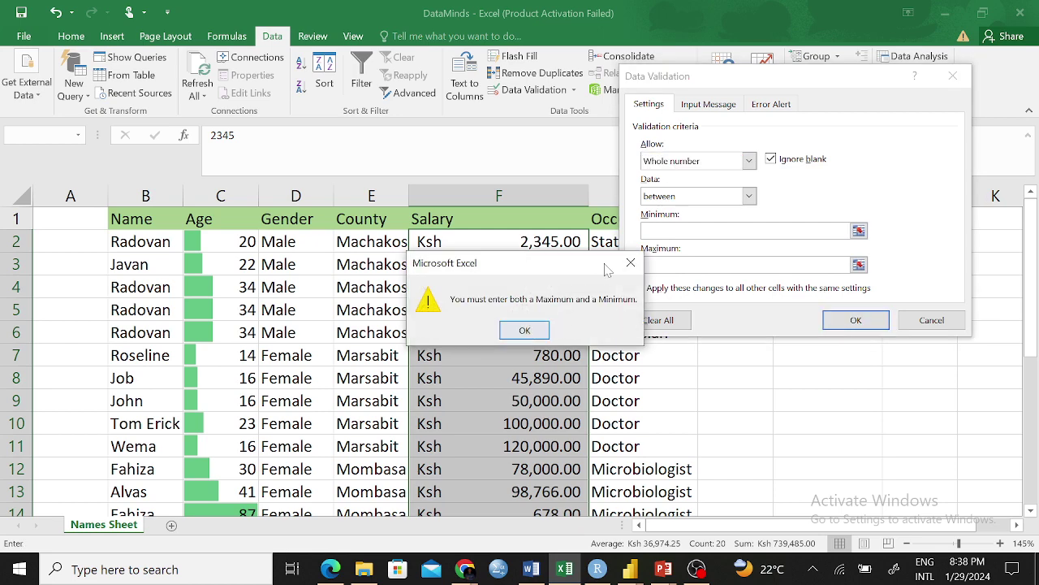
left_click(631, 263)
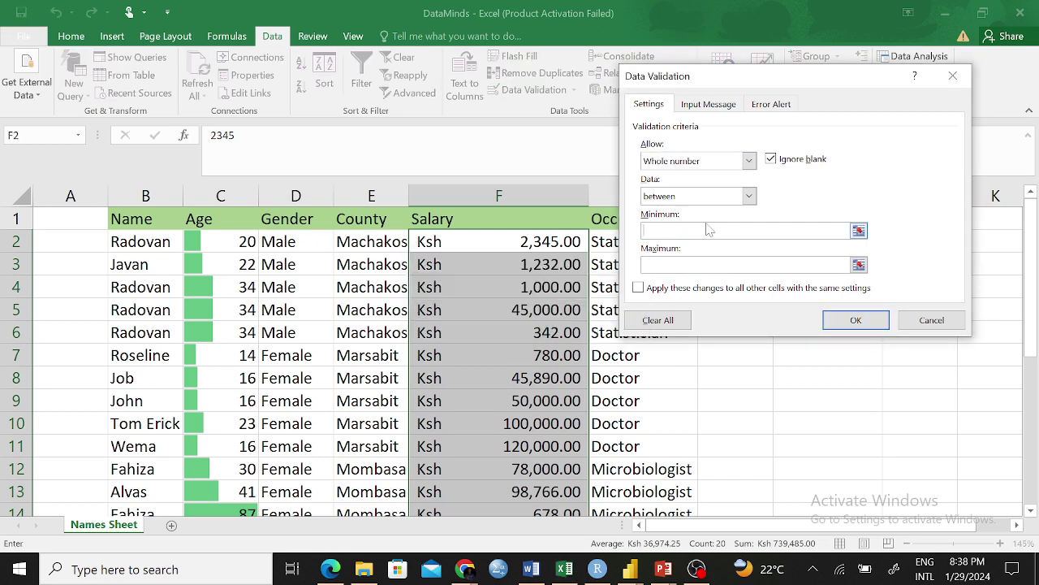
type("2390")
key("Tab")
type("7890")
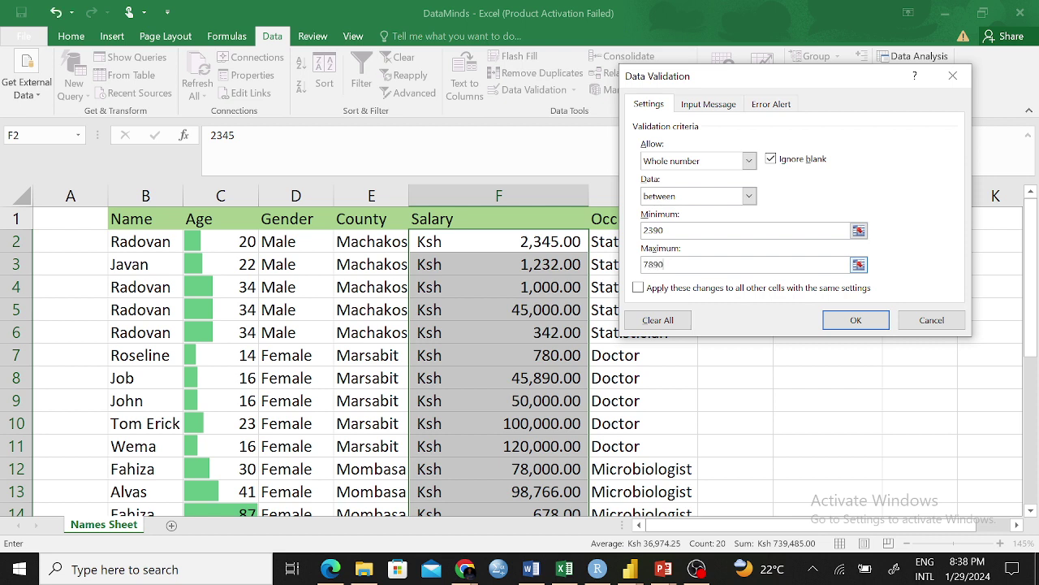
left_click(864, 319)
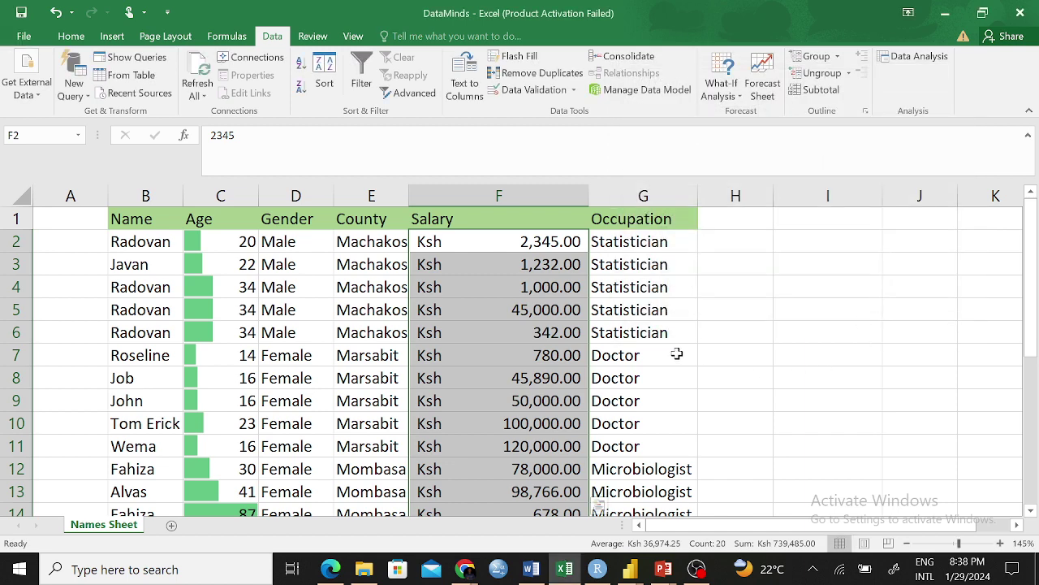
Test the Salary validation by entering 5.78 in cell F8, and accept the entry despite the warning.
left_click(699, 354)
left_click(548, 378)
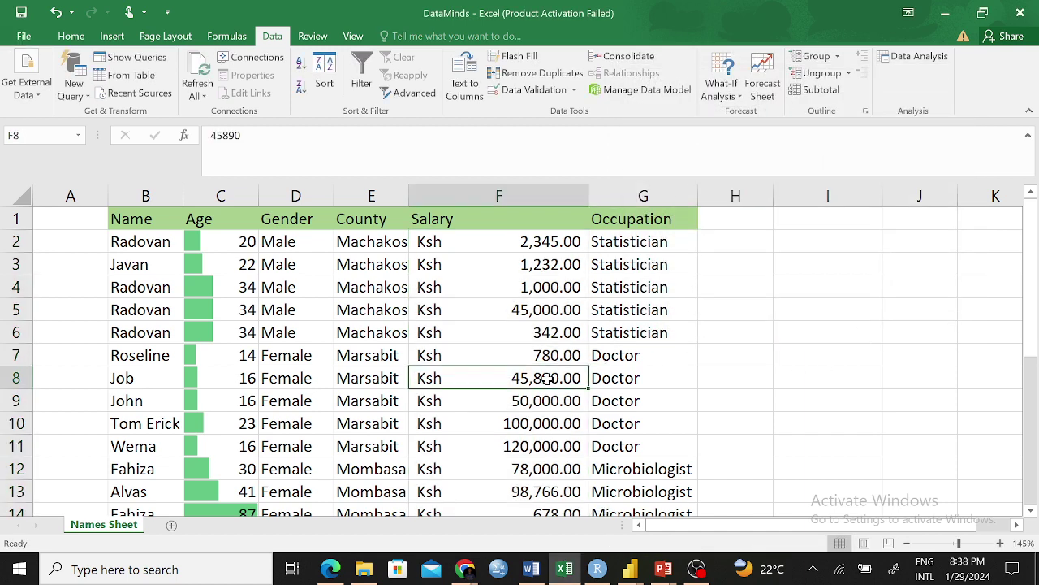
type("5")
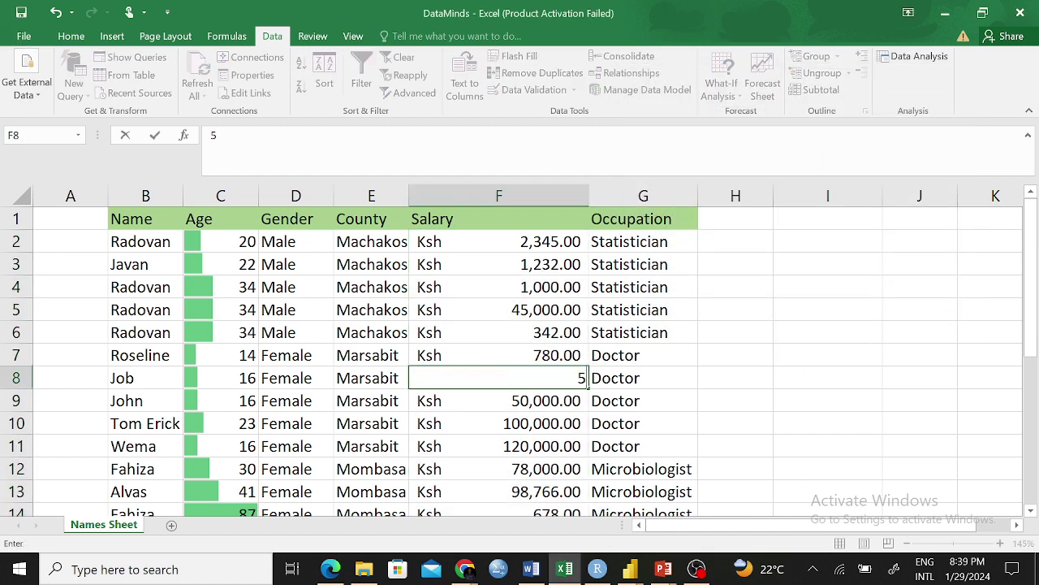
type(".78")
key("Return")
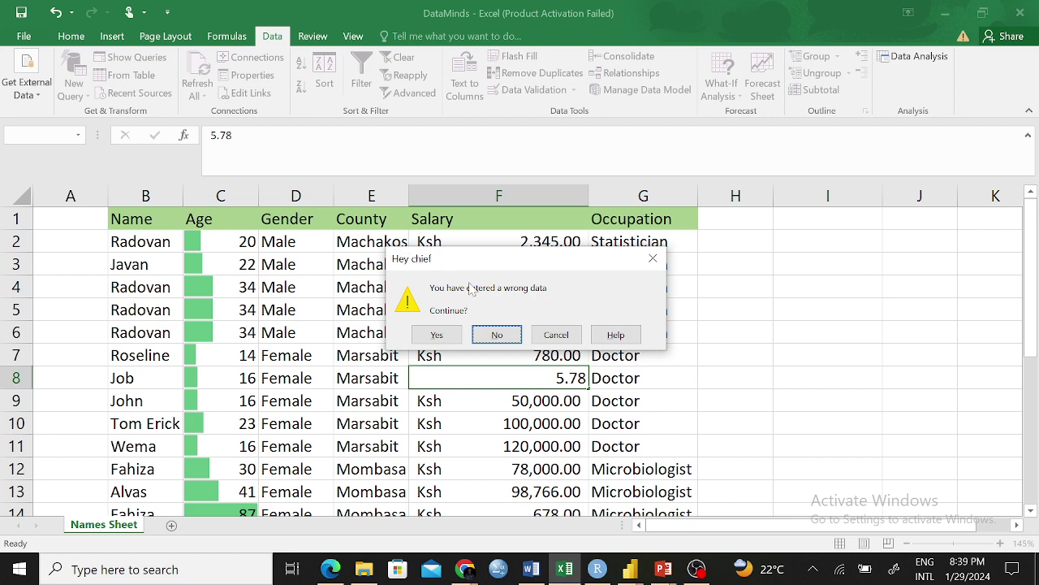
left_click(437, 335)
left_click(569, 377)
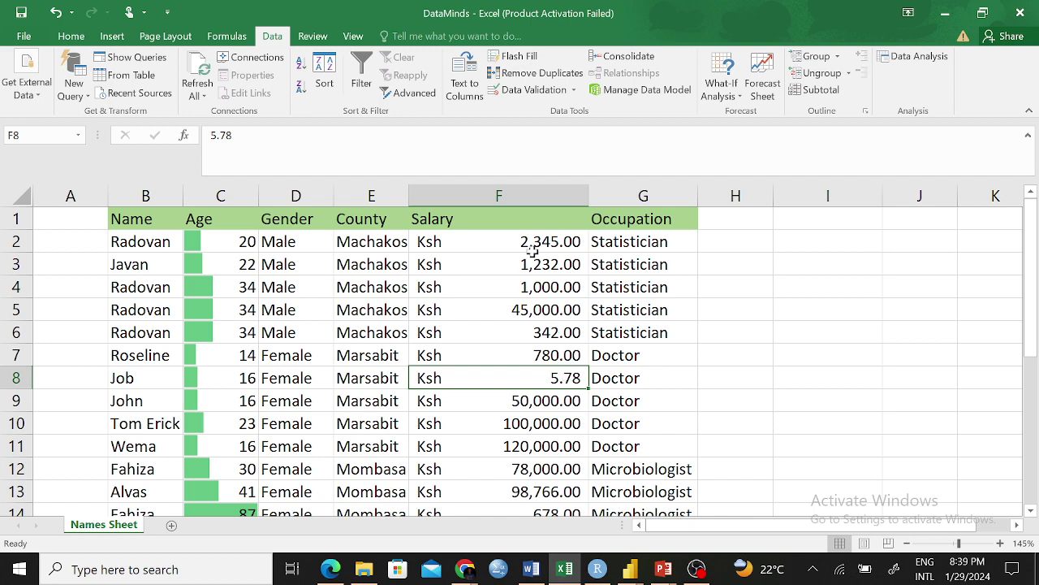
Change the error alert style to Stop for the Salary cells F2:F21 and apply the validation.
left_click_drag(532, 242, 554, 447)
left_click_drag(555, 510, 554, 477)
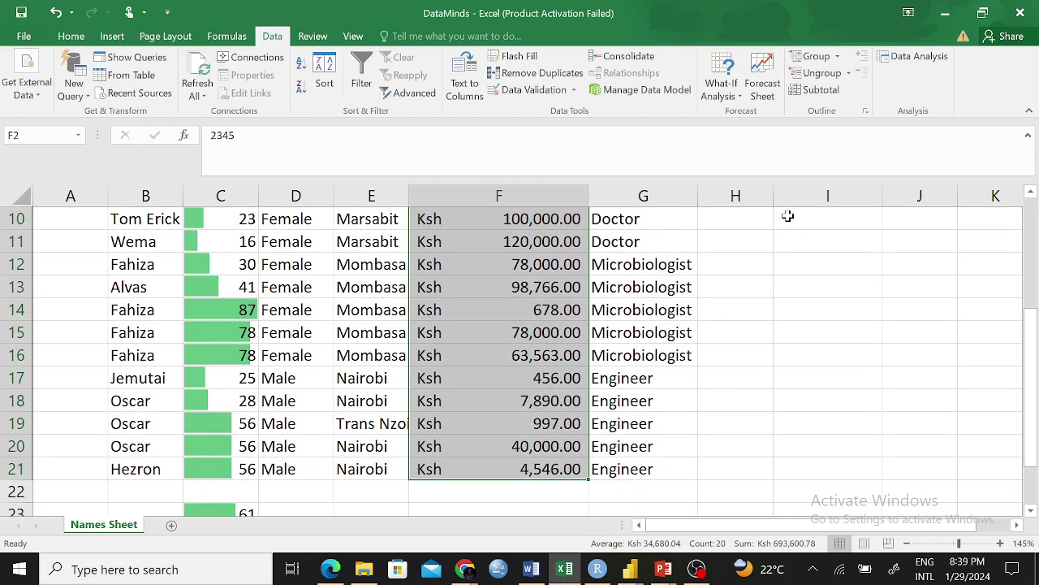
left_click(534, 89)
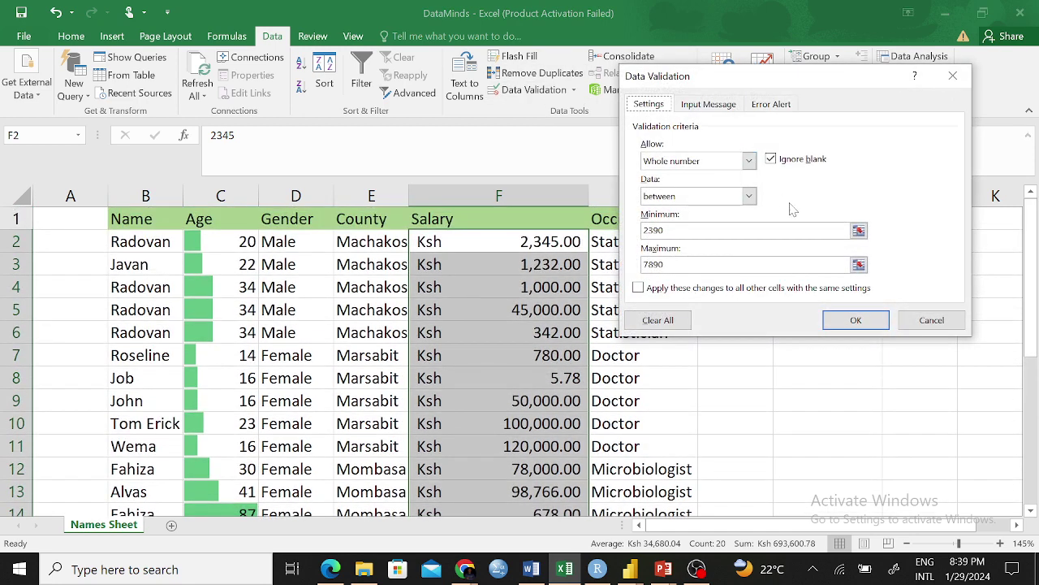
left_click(717, 106)
left_click(764, 106)
left_click(769, 185)
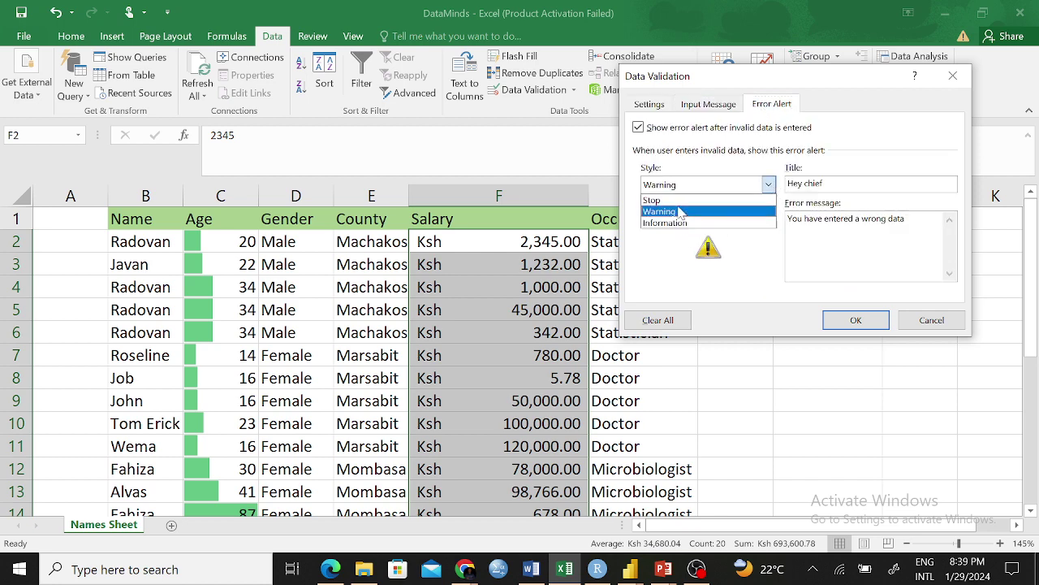
left_click(651, 199)
left_click(650, 104)
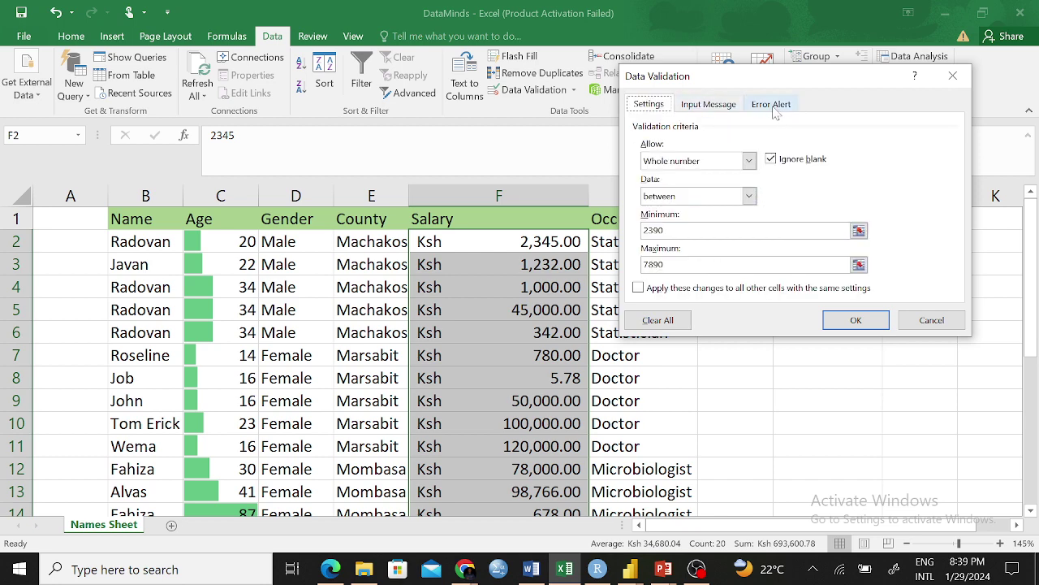
left_click(771, 105)
left_click(861, 323)
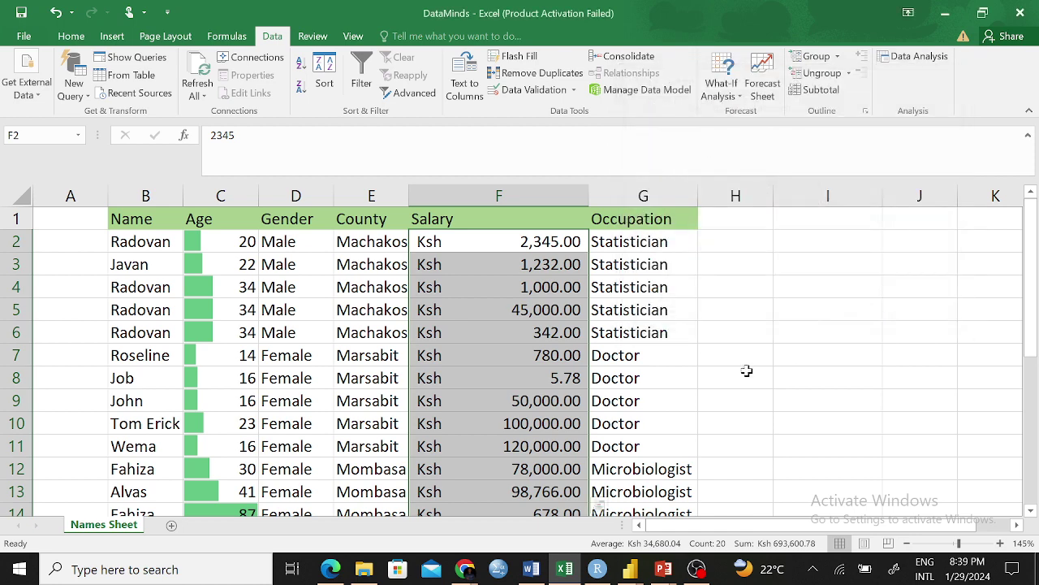
Test the Stop alert by entering 456.89 in cell F8, retry the same value once, and cancel the entry.
left_click(566, 378)
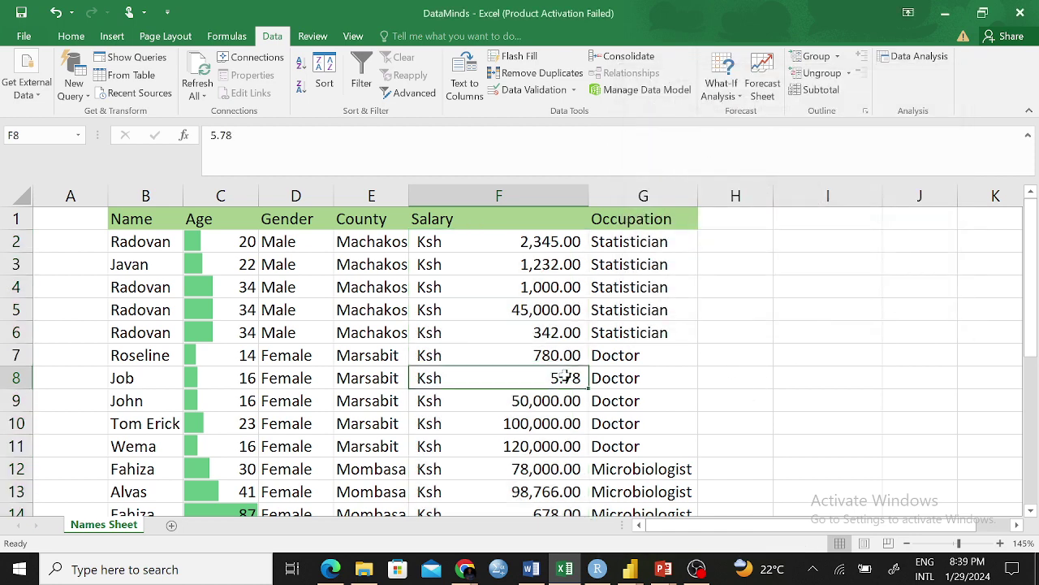
type("456")
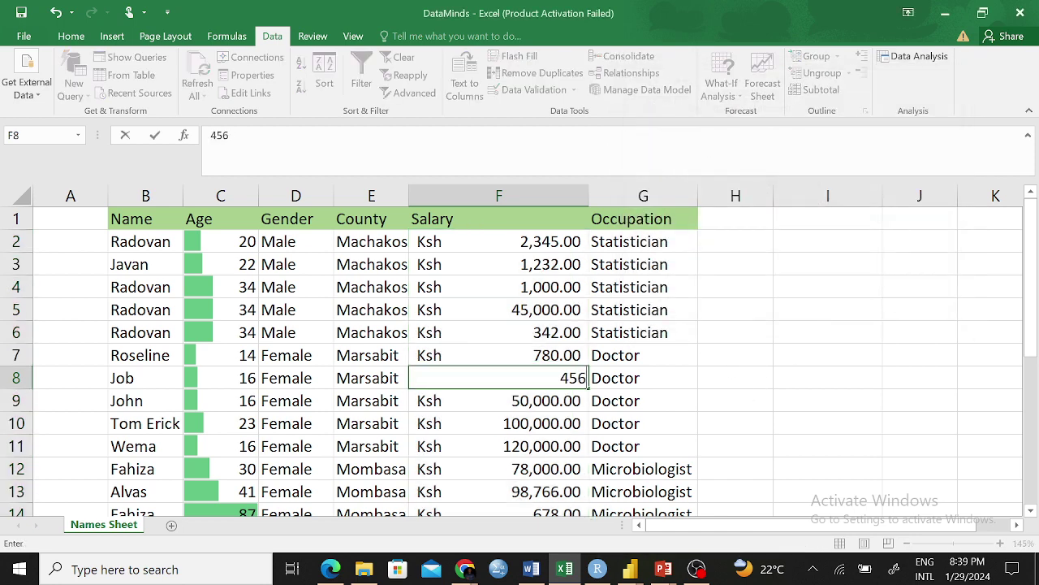
type(".89")
key("Return")
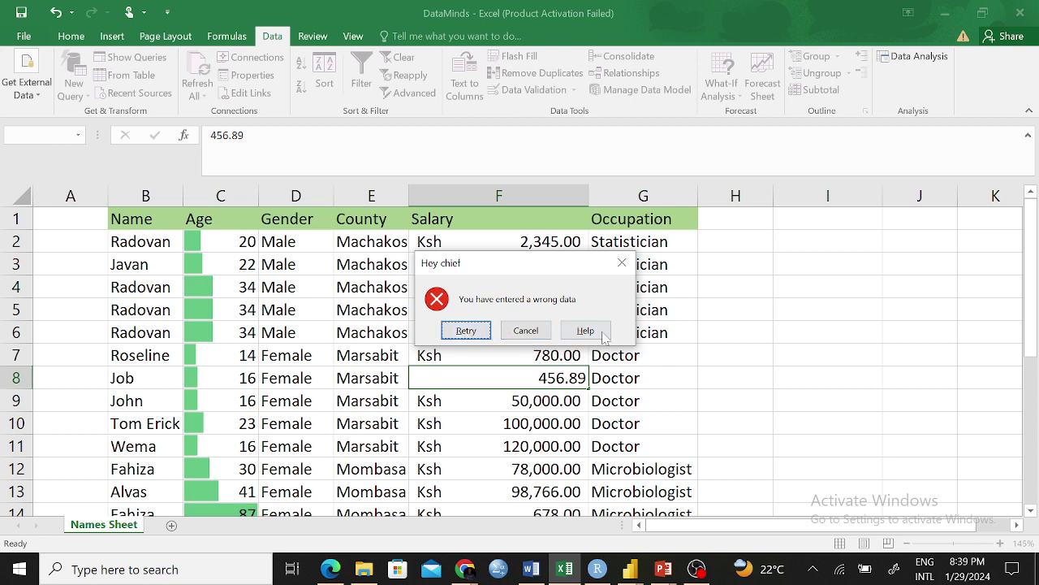
left_click(489, 331)
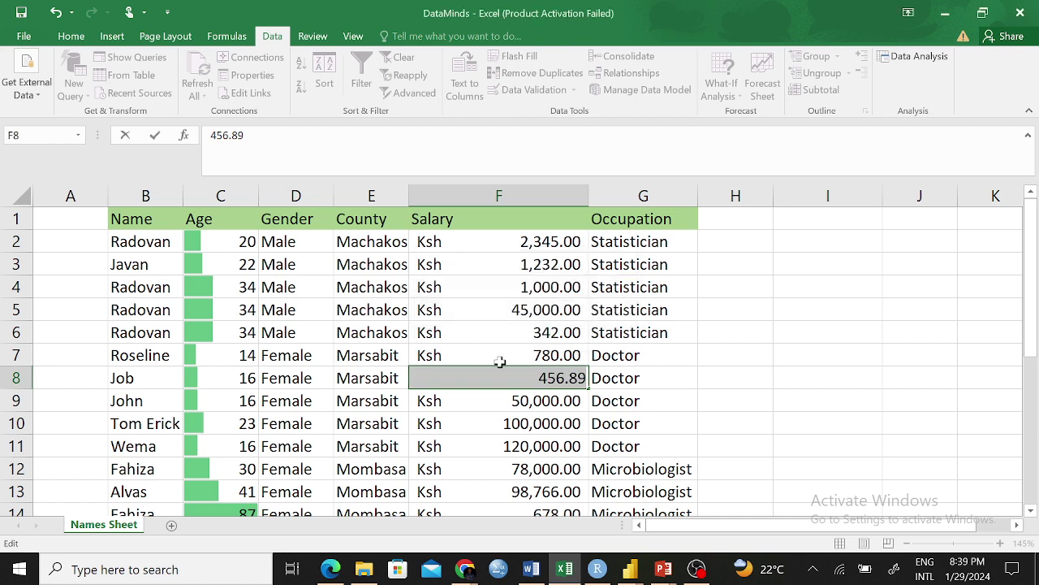
key("Return")
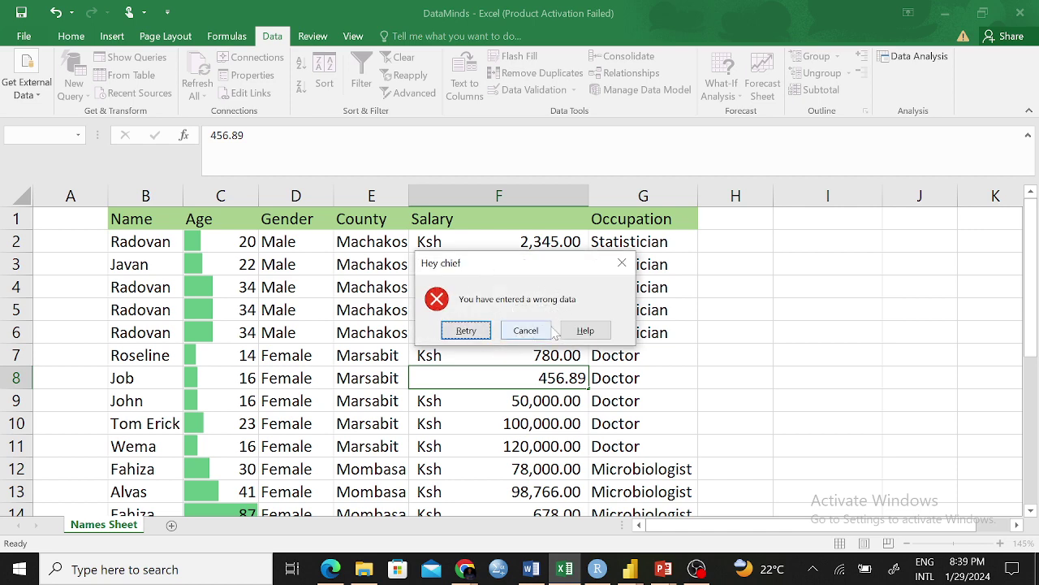
left_click(520, 331)
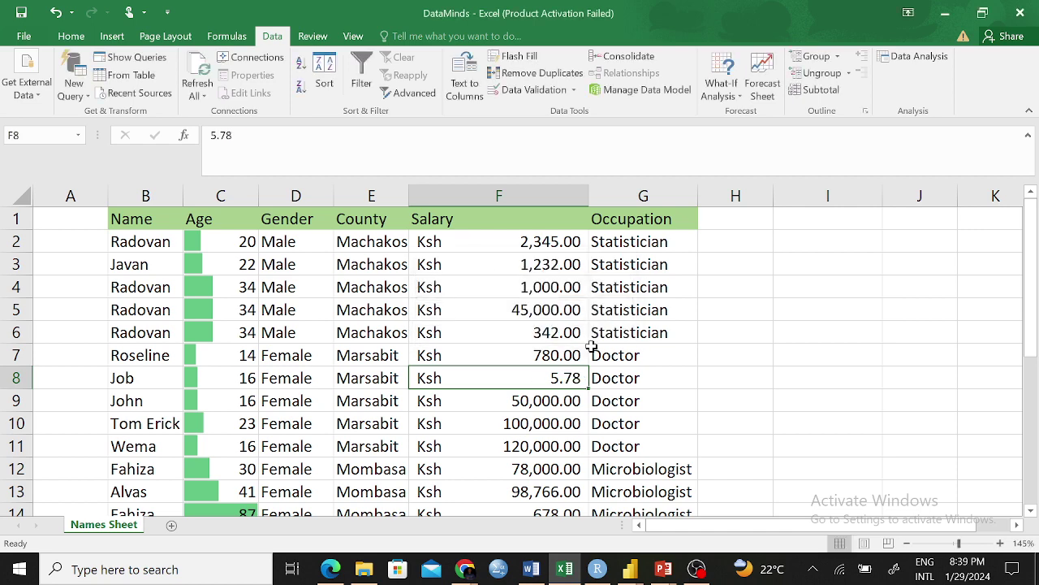
Clear the Salary value in cell F8 and undo the deletion.
left_click(540, 406)
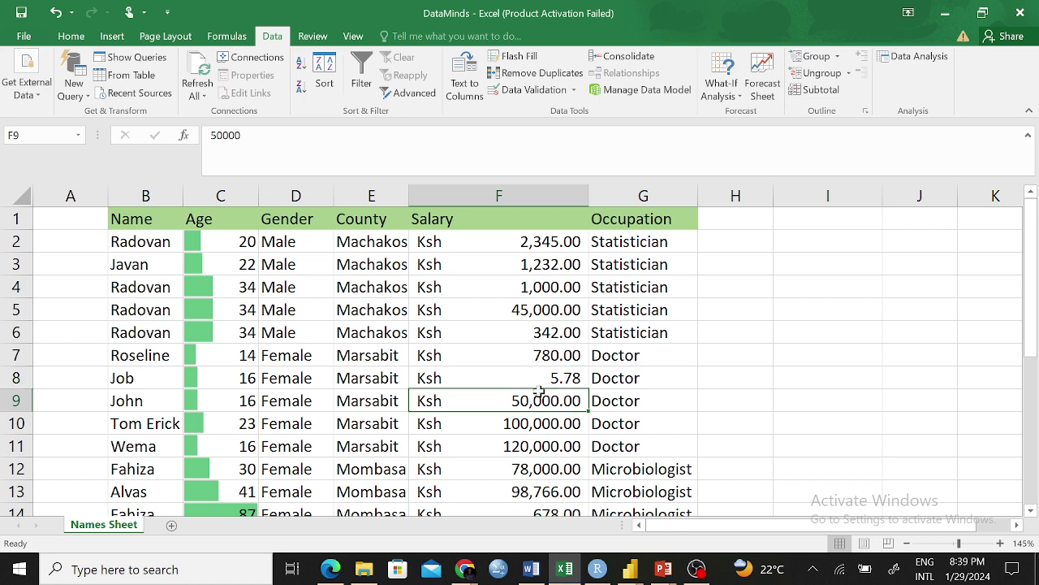
left_click(544, 381)
key("BackSpace")
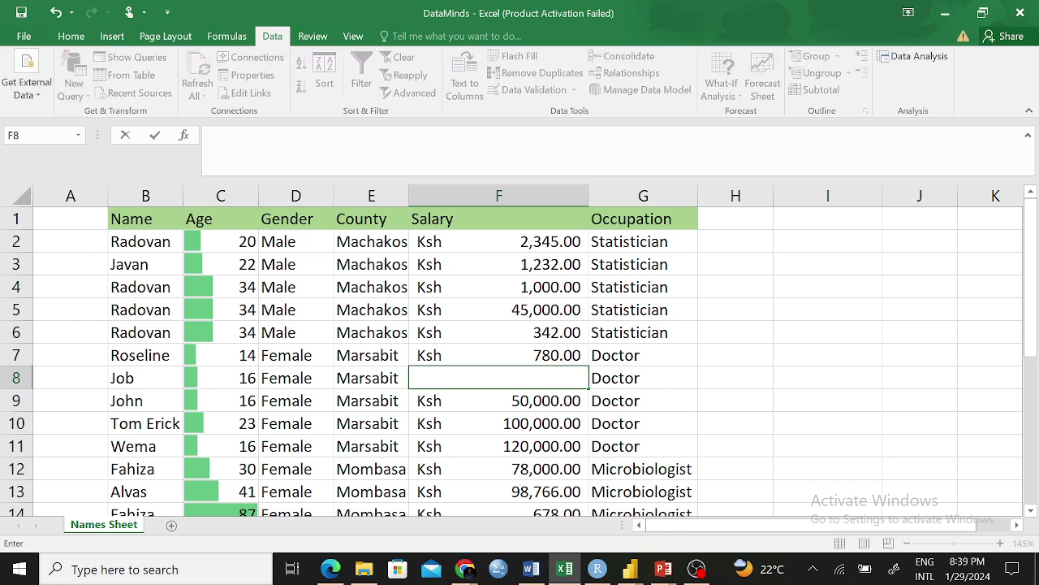
key("Escape")
key("BackSpace")
left_click(738, 424)
key("ctrl+z")
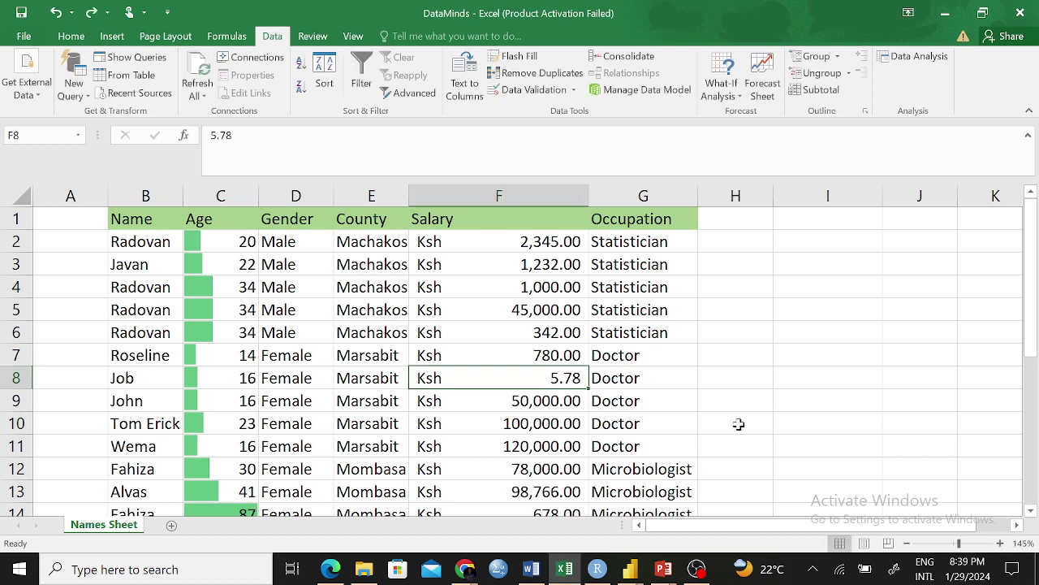
left_click(736, 381)
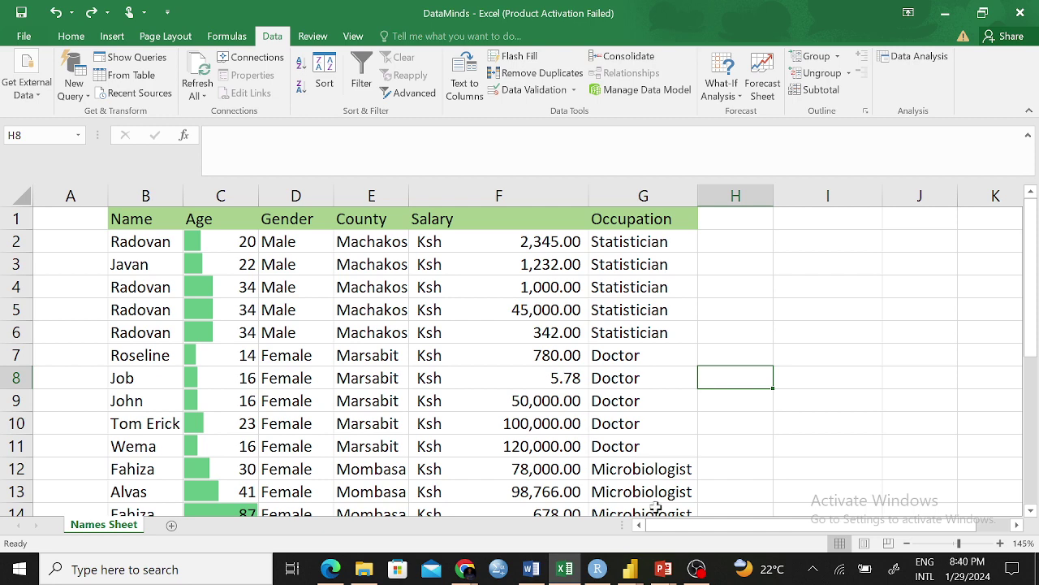
left_click(696, 568)
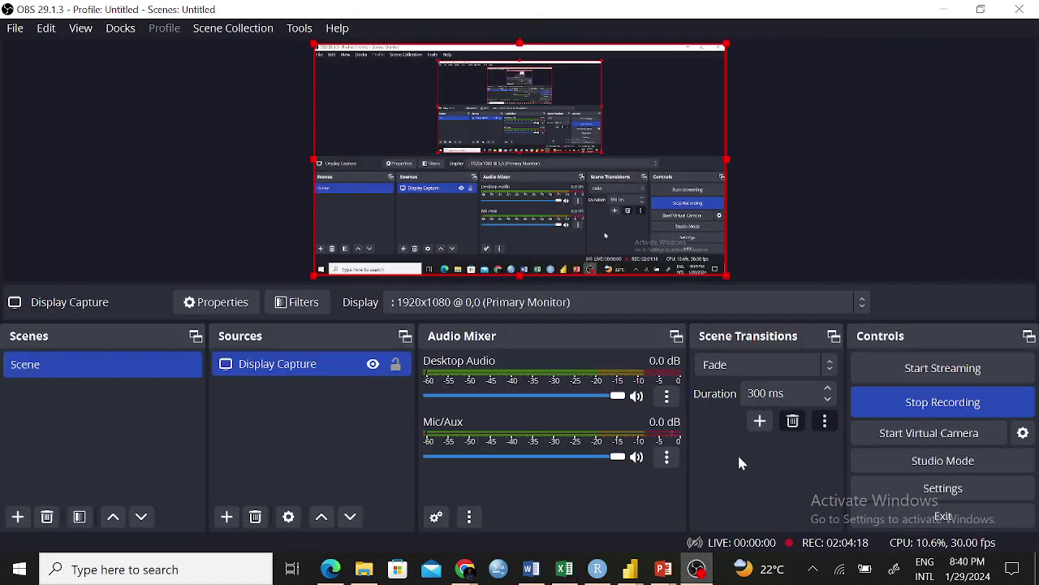